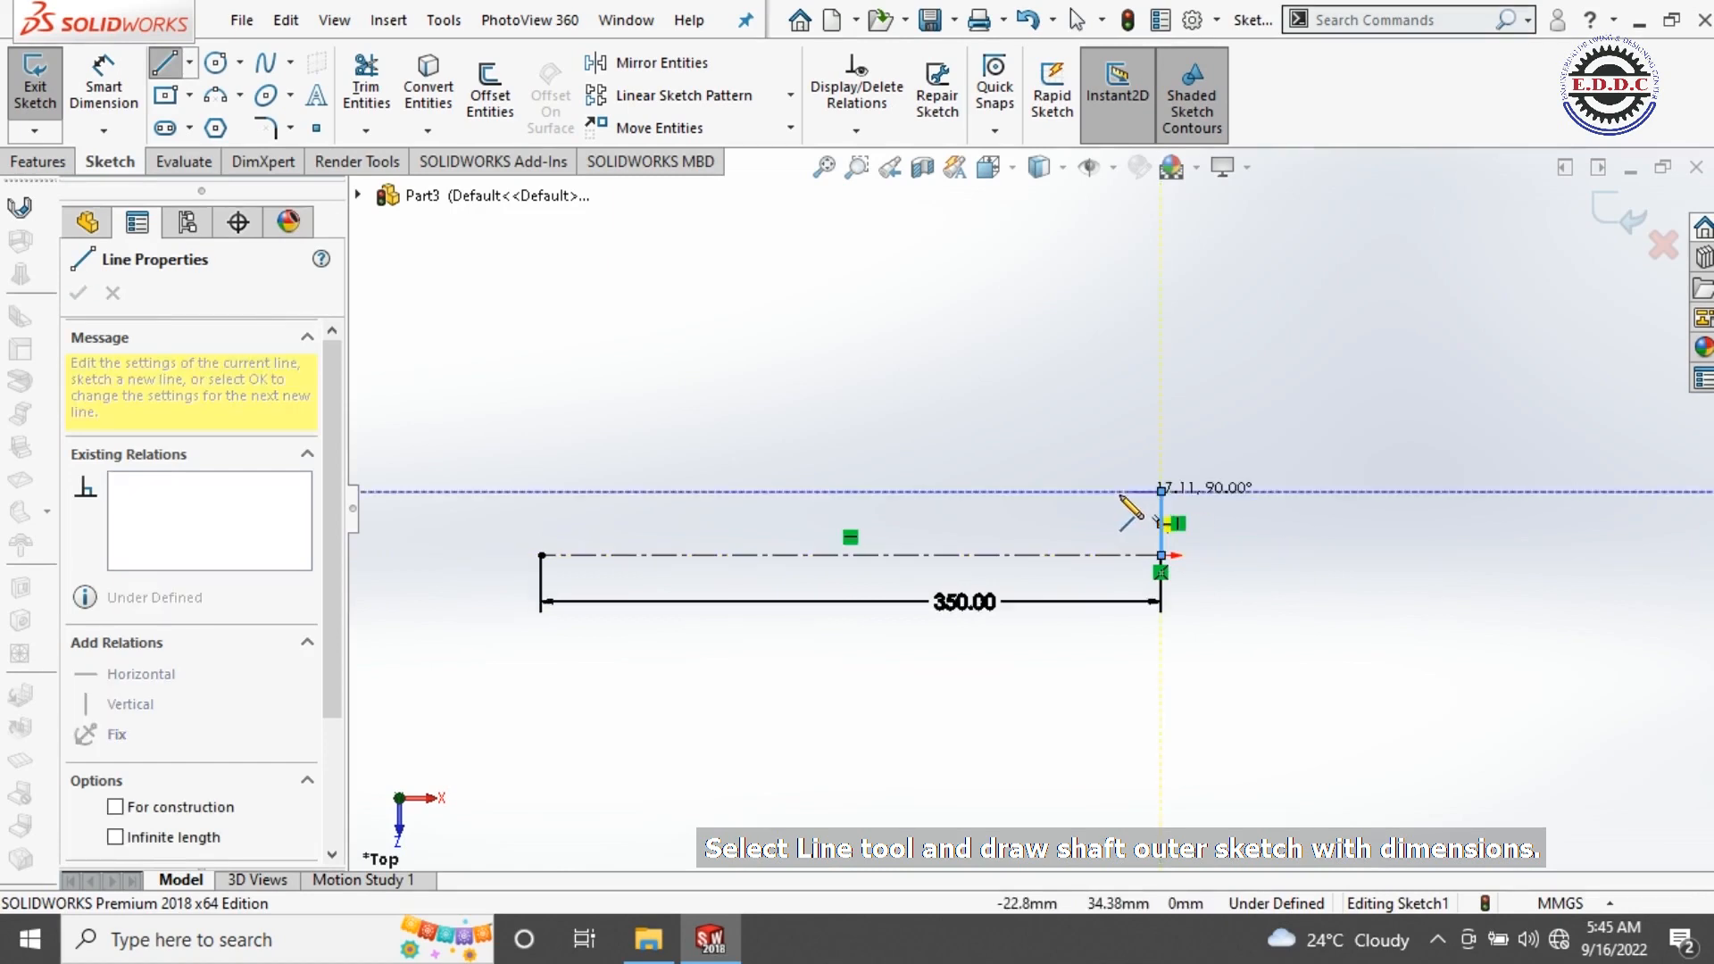
Step: Draw the shaft's stepped outline from the centreline's right end: end face about 36 mm high, horizontal step, recessed groove, and raised line about 70 mm long
{"action": "left_click", "coordinate": [1160, 490]}
{"action": "scroll", "coordinate": [1078, 490], "scroll_direction": "down", "scroll_amount": 2}
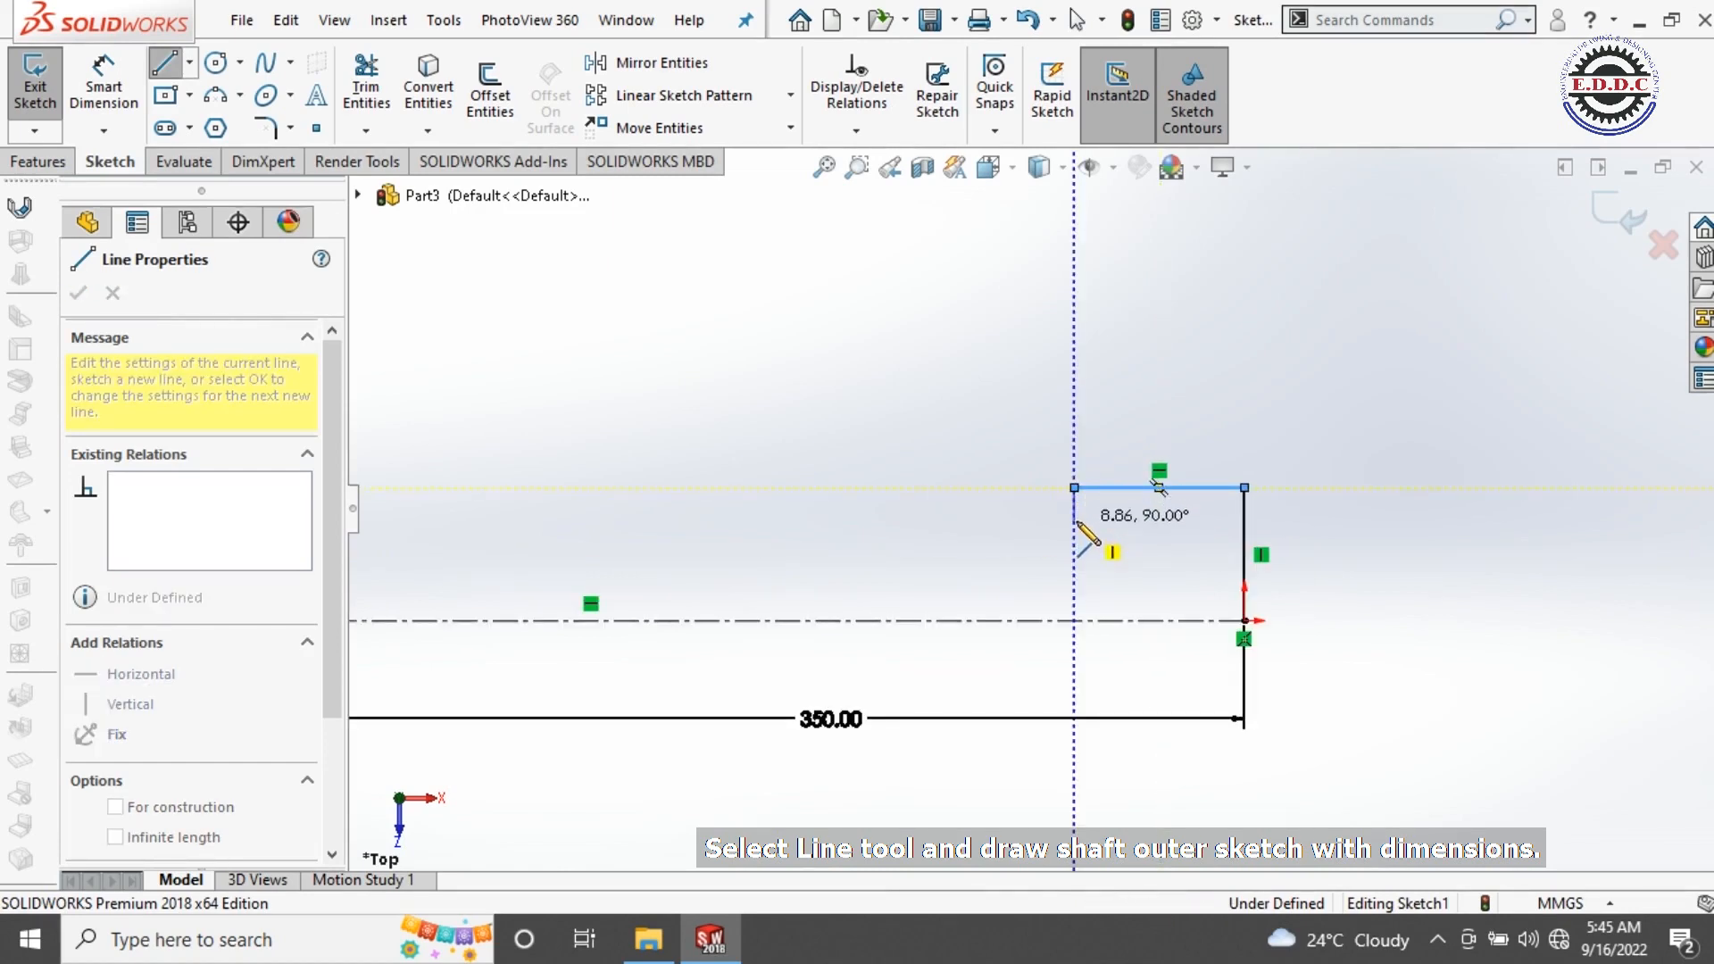
{"action": "left_click", "coordinate": [997, 520]}
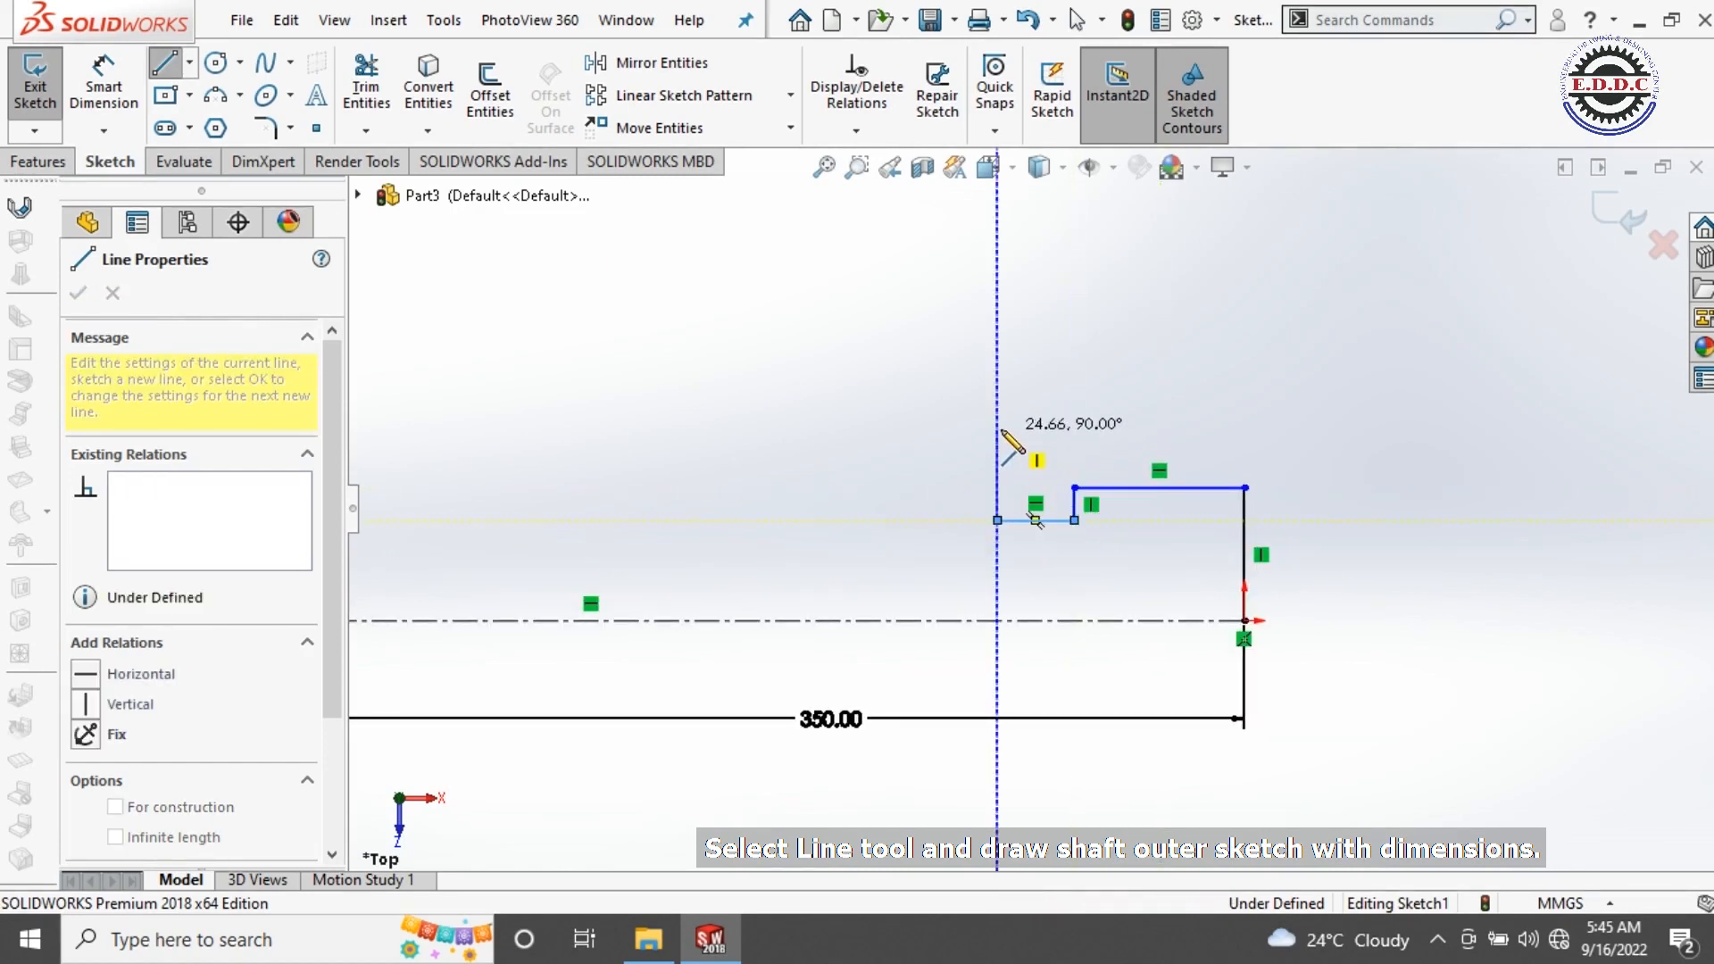
{"action": "left_click", "coordinate": [738, 429]}
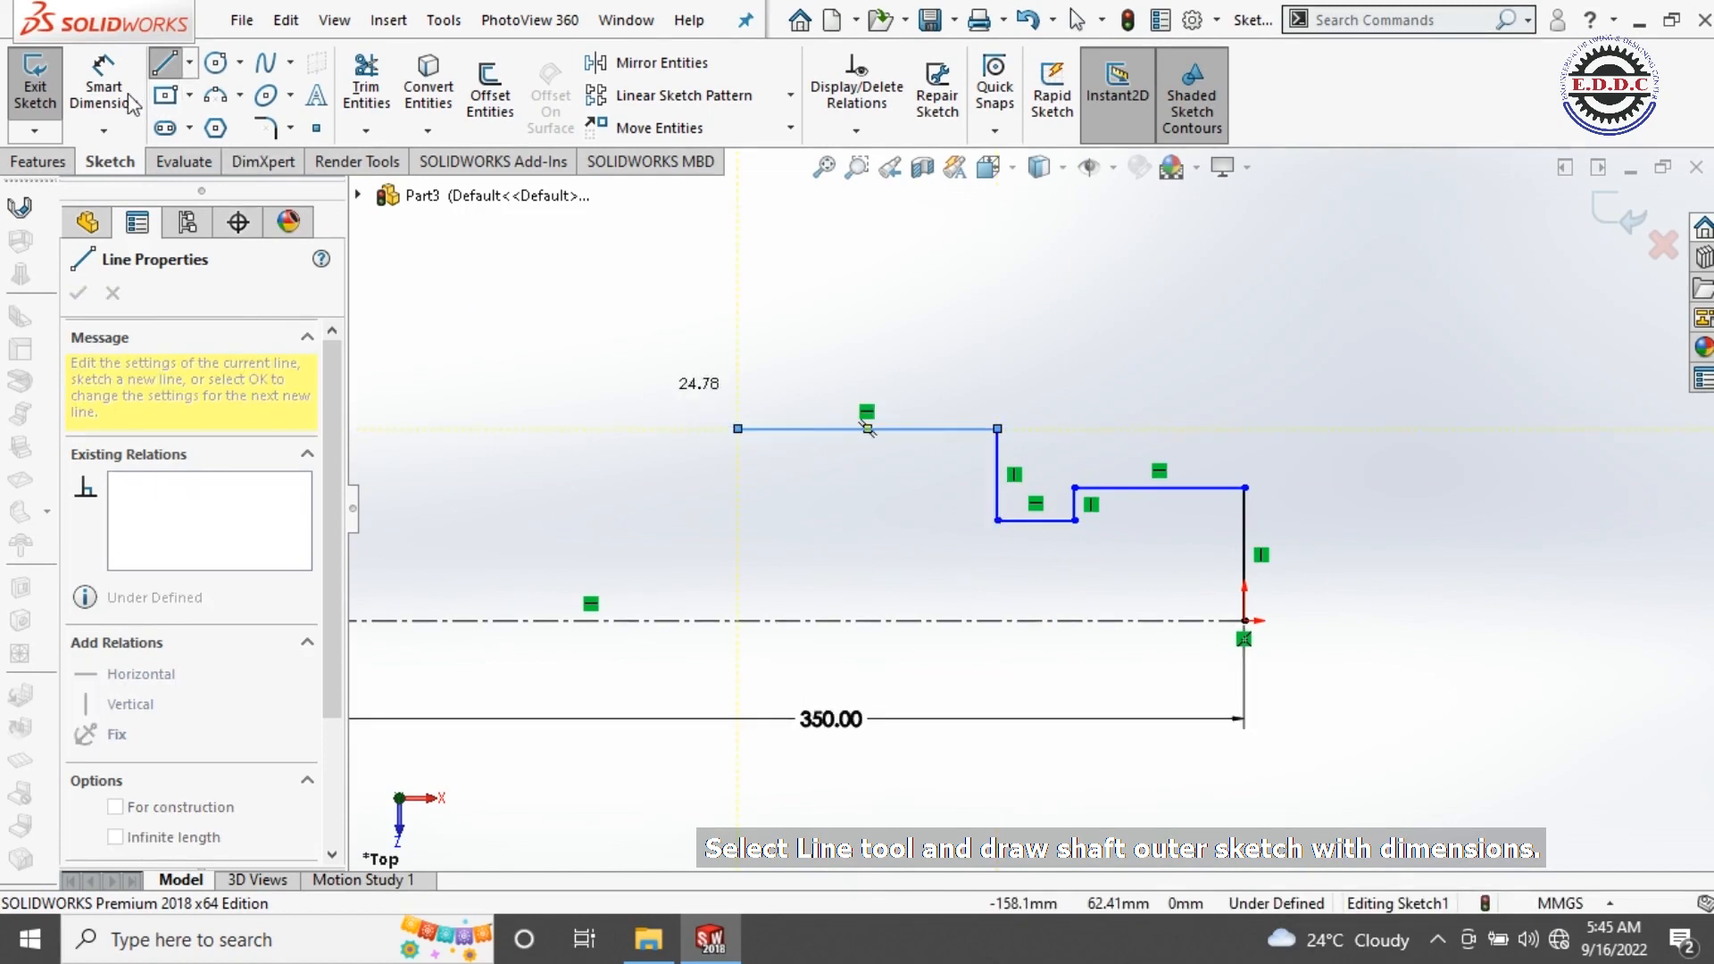
{"action": "key", "text": "Escape"}
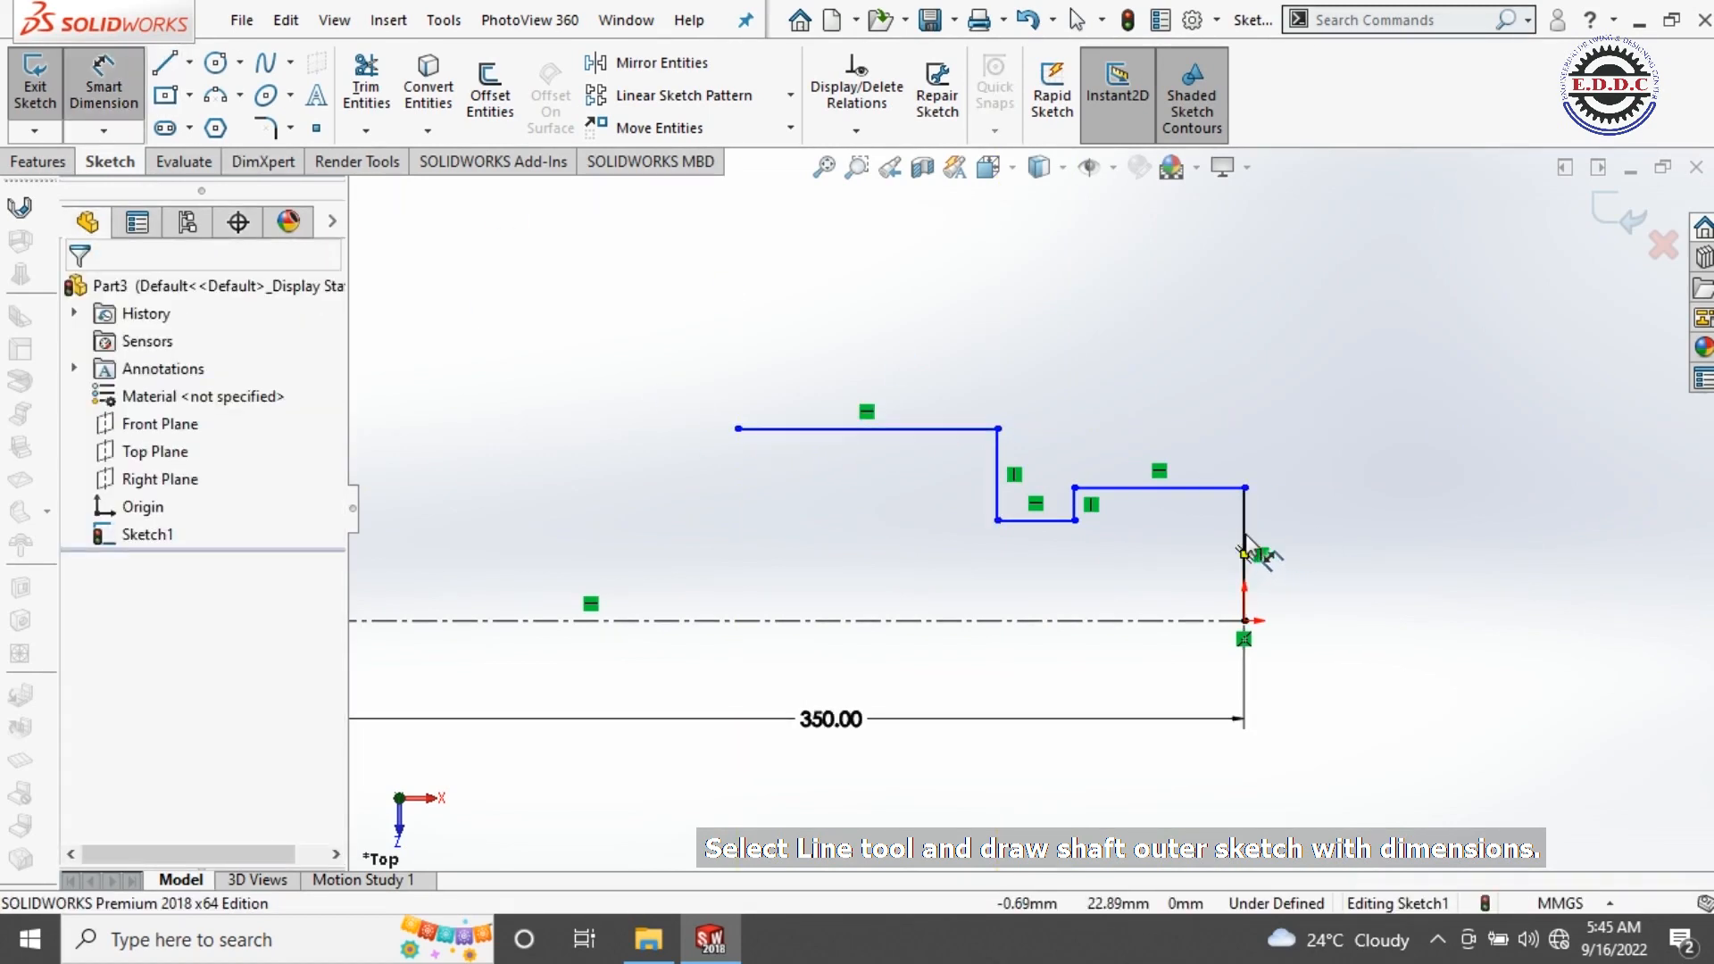
Step: Dimension the vertical end line at the shaft's right end and set its height to 3/8in (9.53 mm)
{"action": "left_click", "coordinate": [1262, 535]}
{"action": "left_click", "coordinate": [1296, 531]}
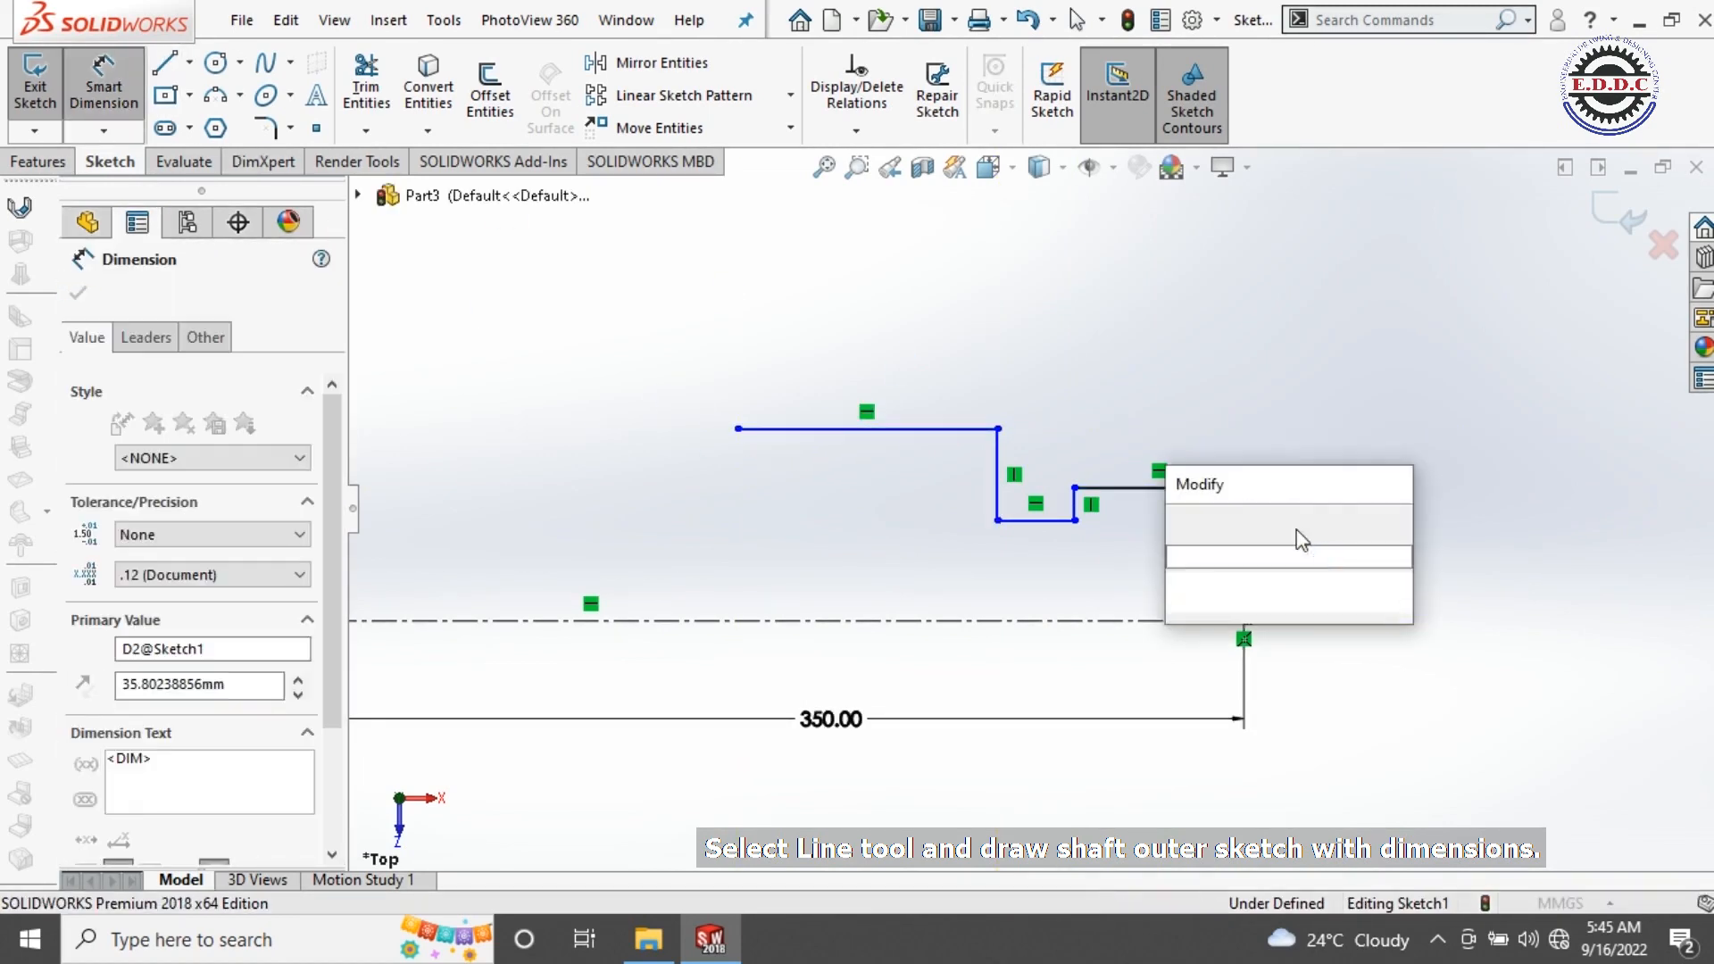
{"action": "type", "text": "3/8in"}
{"action": "key", "text": "Return"}
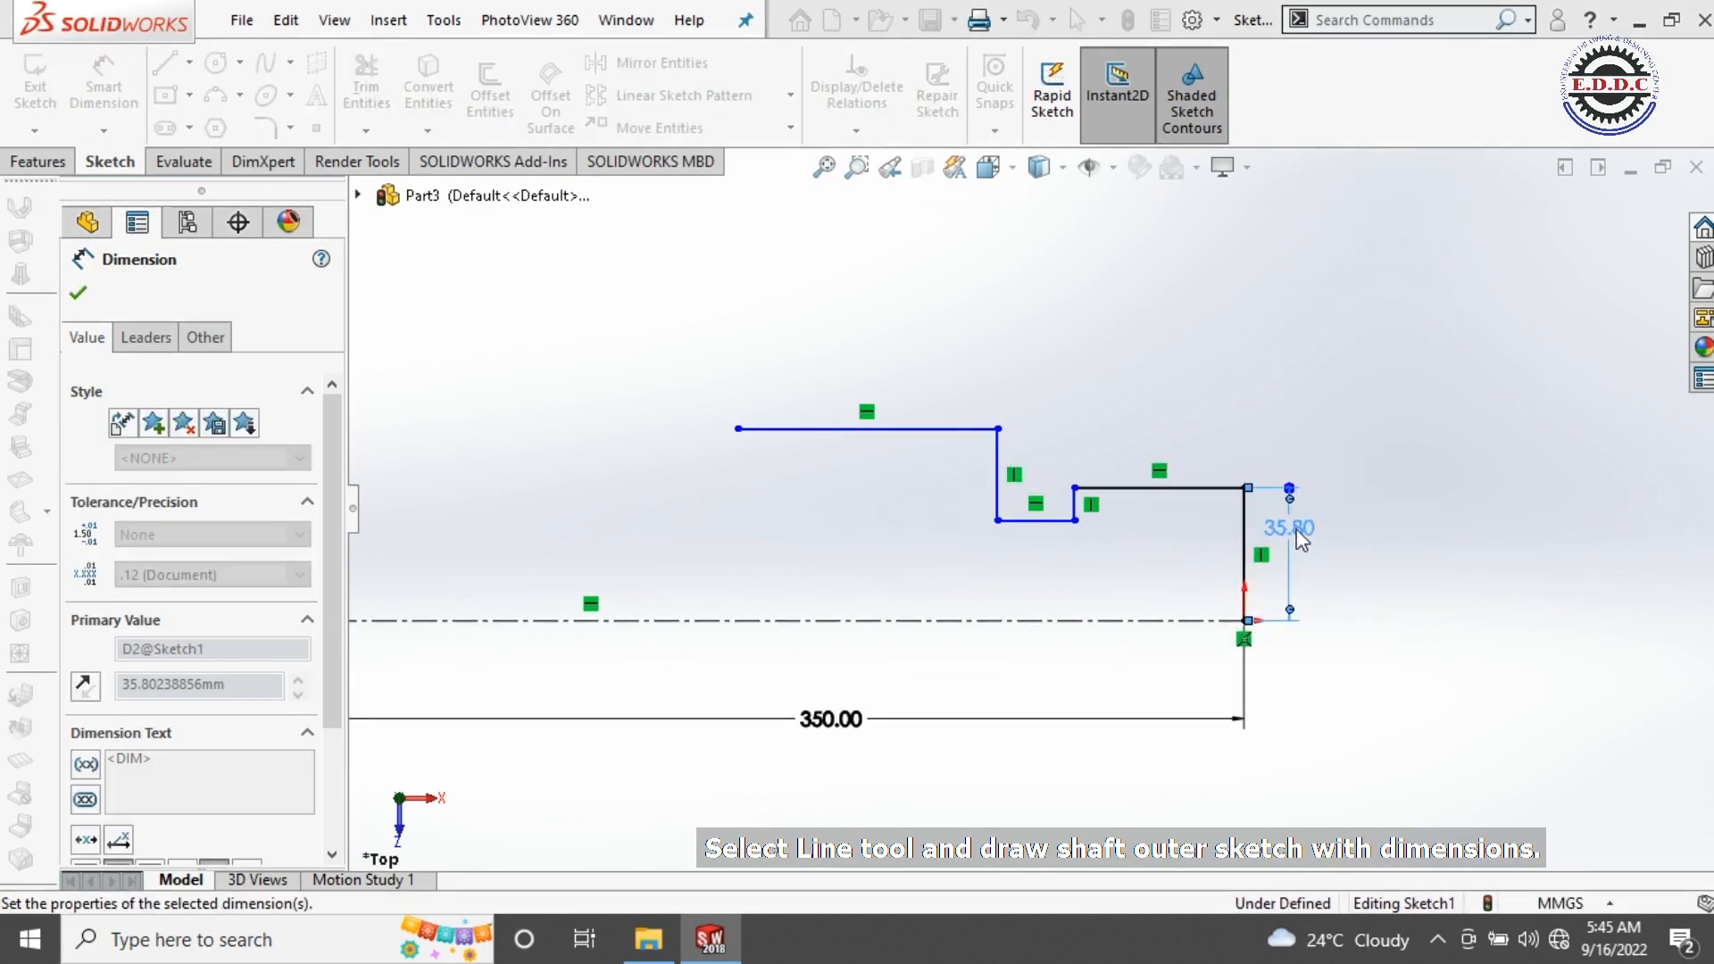
{"action": "left_click", "coordinate": [1324, 548]}
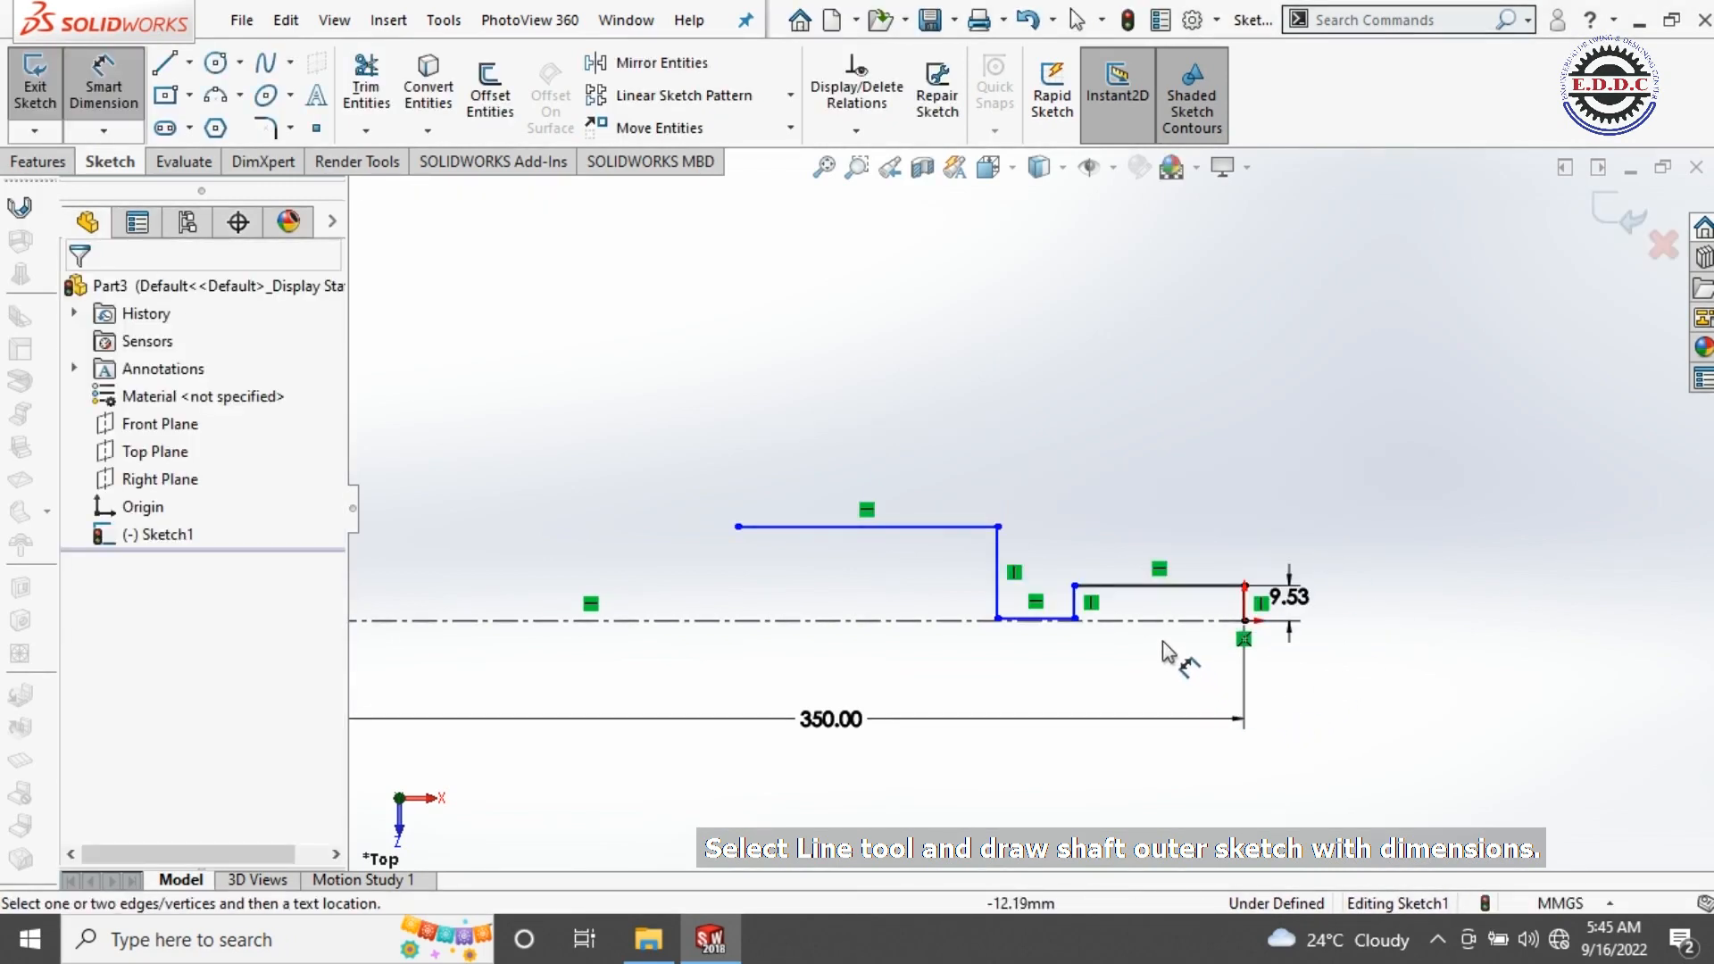
Step: Dimension the short horizontal line at the bottom of the groove and set the groove width to 3 mm
{"action": "scroll", "coordinate": [1238, 706], "scroll_direction": "down", "scroll_amount": 3}
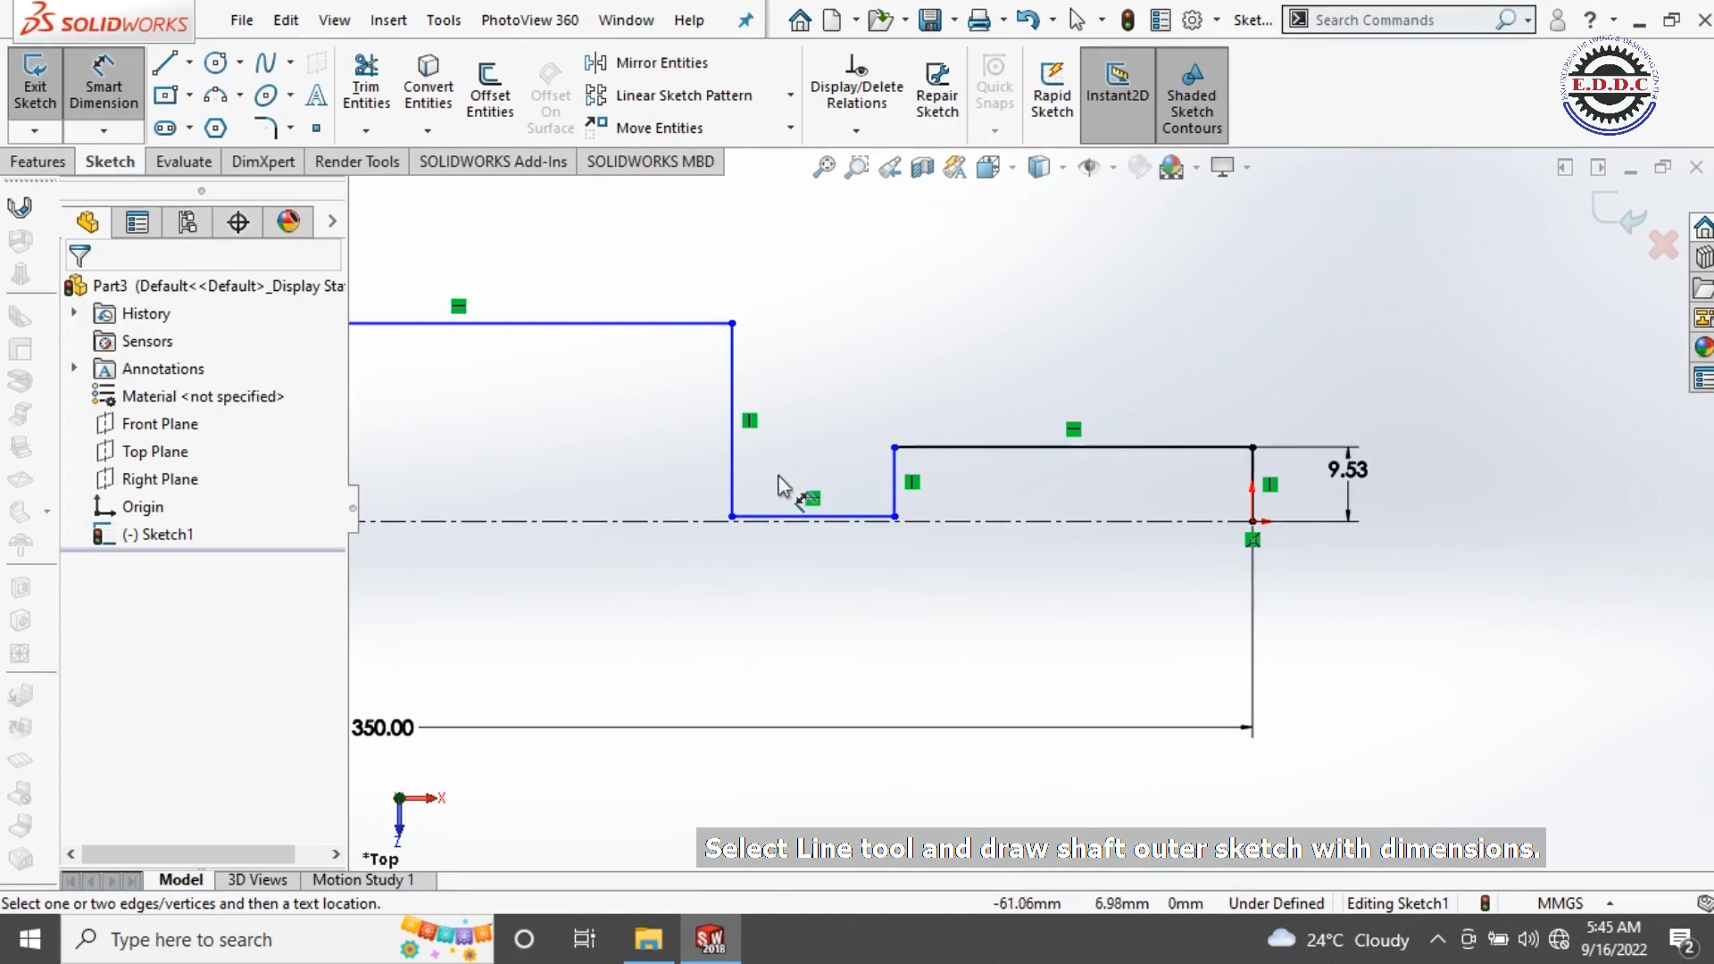
{"action": "left_click", "coordinate": [813, 517]}
{"action": "left_click", "coordinate": [823, 393]}
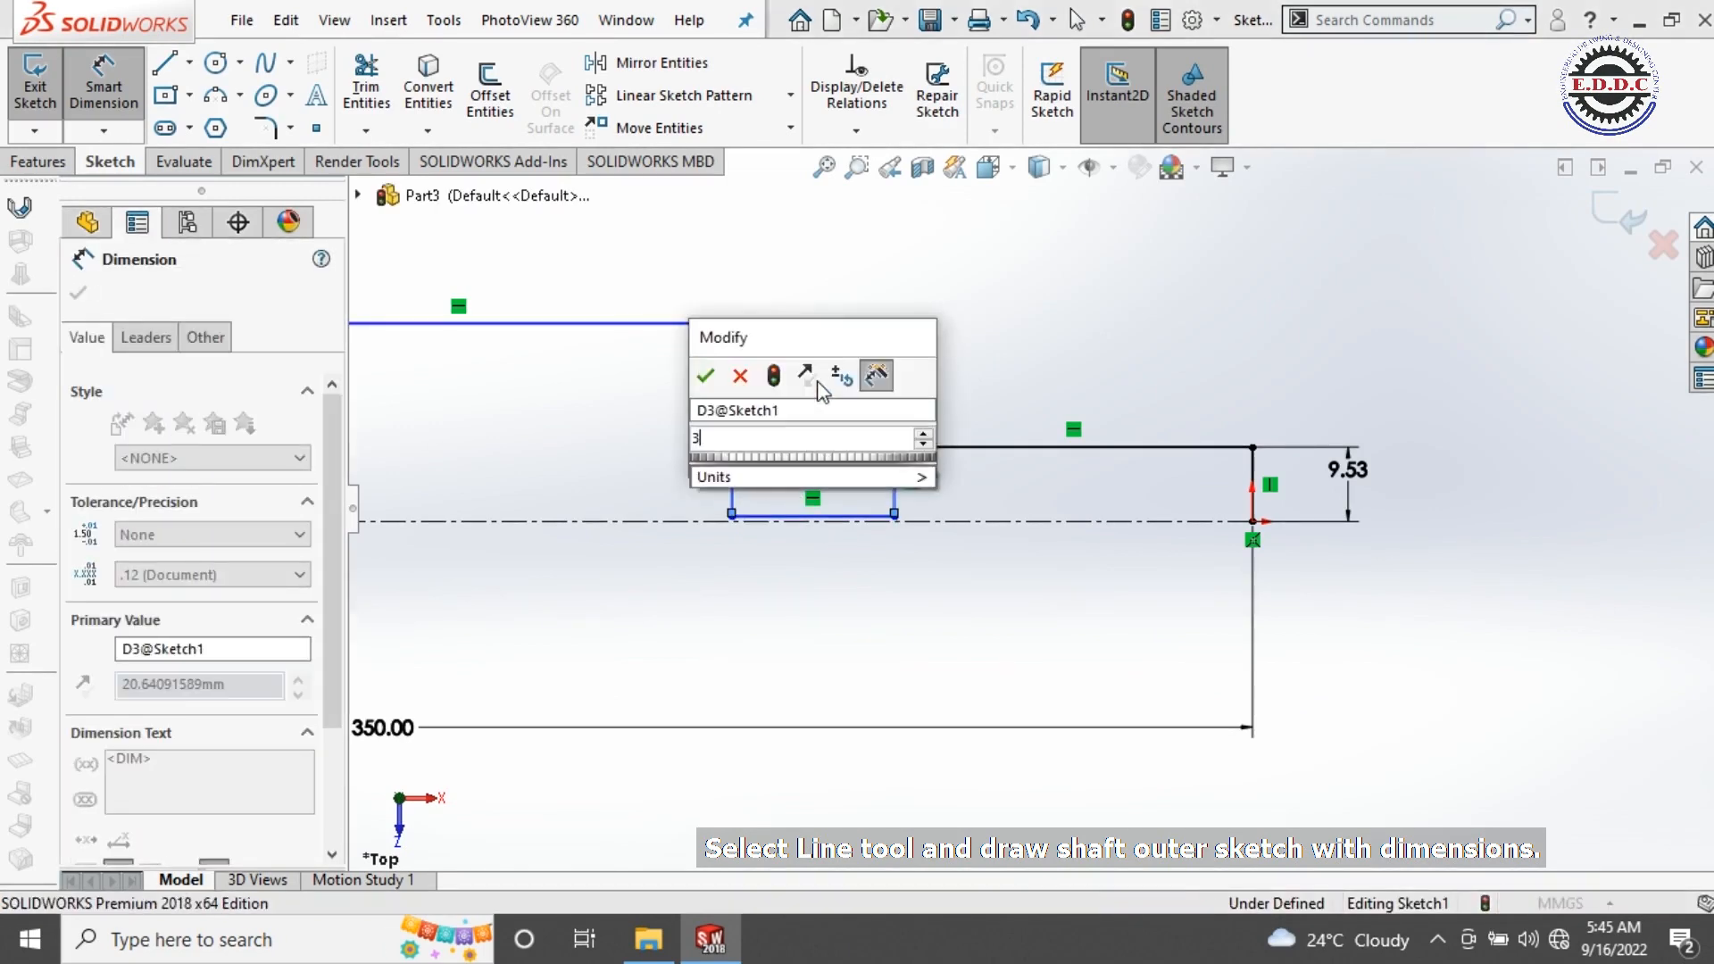
{"action": "type", "text": "3"}
{"action": "key", "text": "Return"}
{"action": "left_click", "coordinate": [995, 366]}
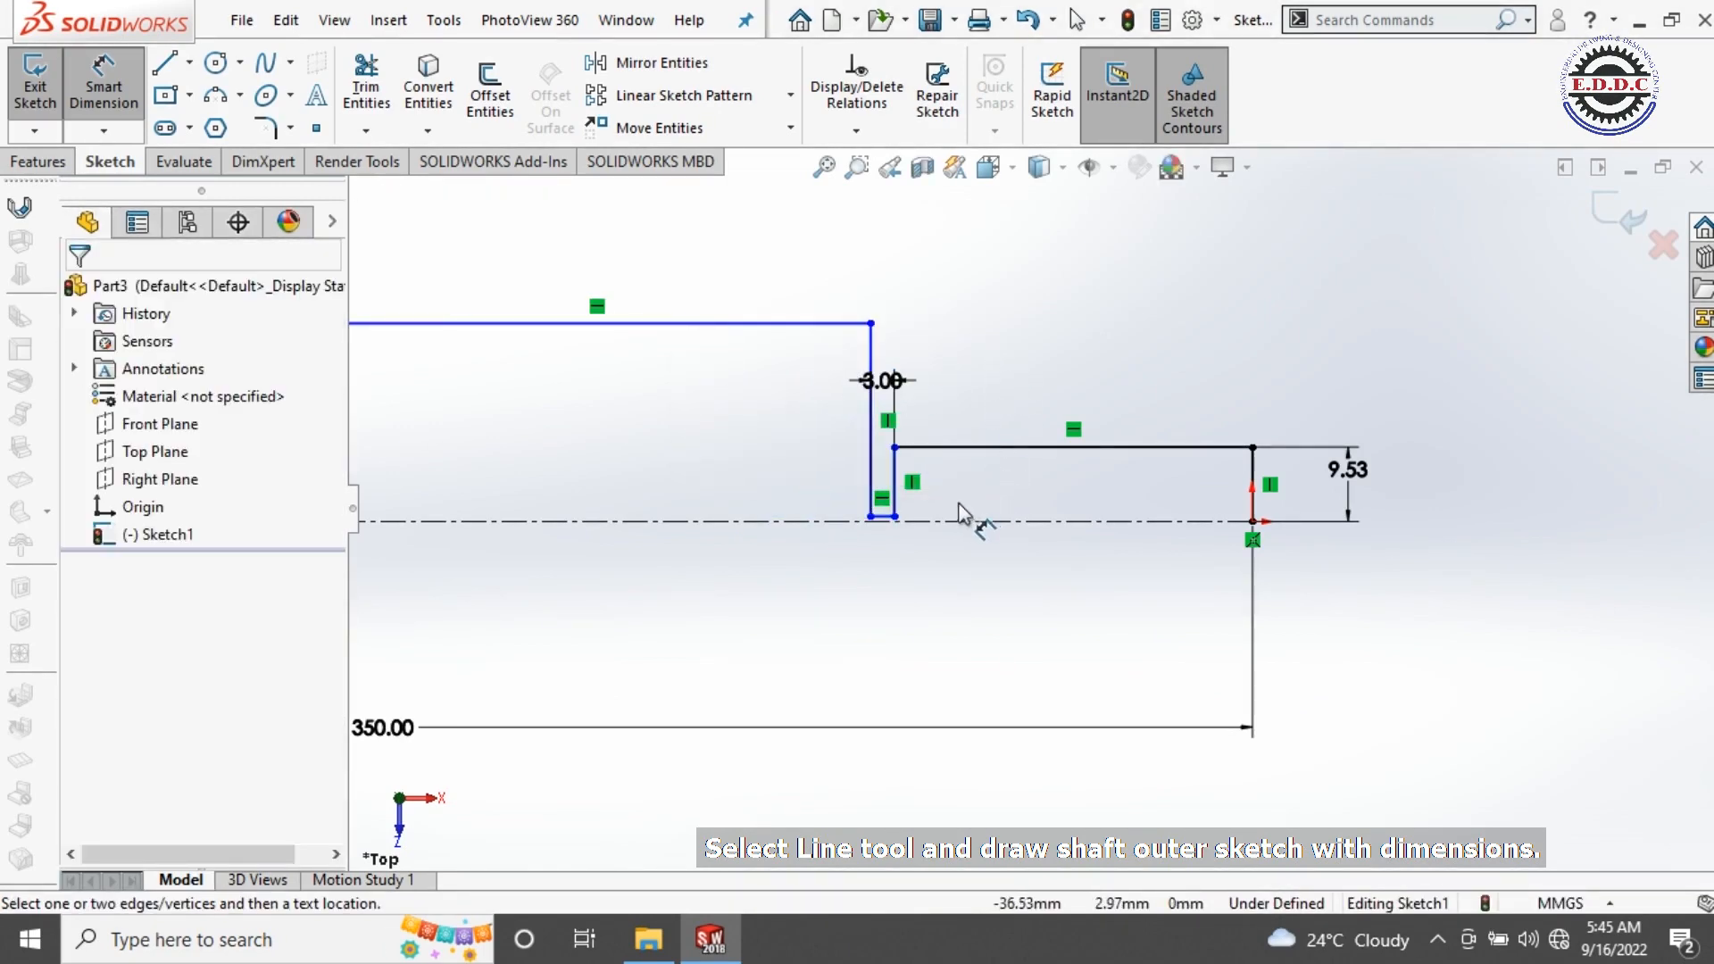
Step: Dimension the distance from the groove's bottom line to the centreline with a value of 15 mm
{"action": "scroll", "coordinate": [961, 513], "scroll_direction": "down", "scroll_amount": 2}
{"action": "left_click", "coordinate": [893, 537]}
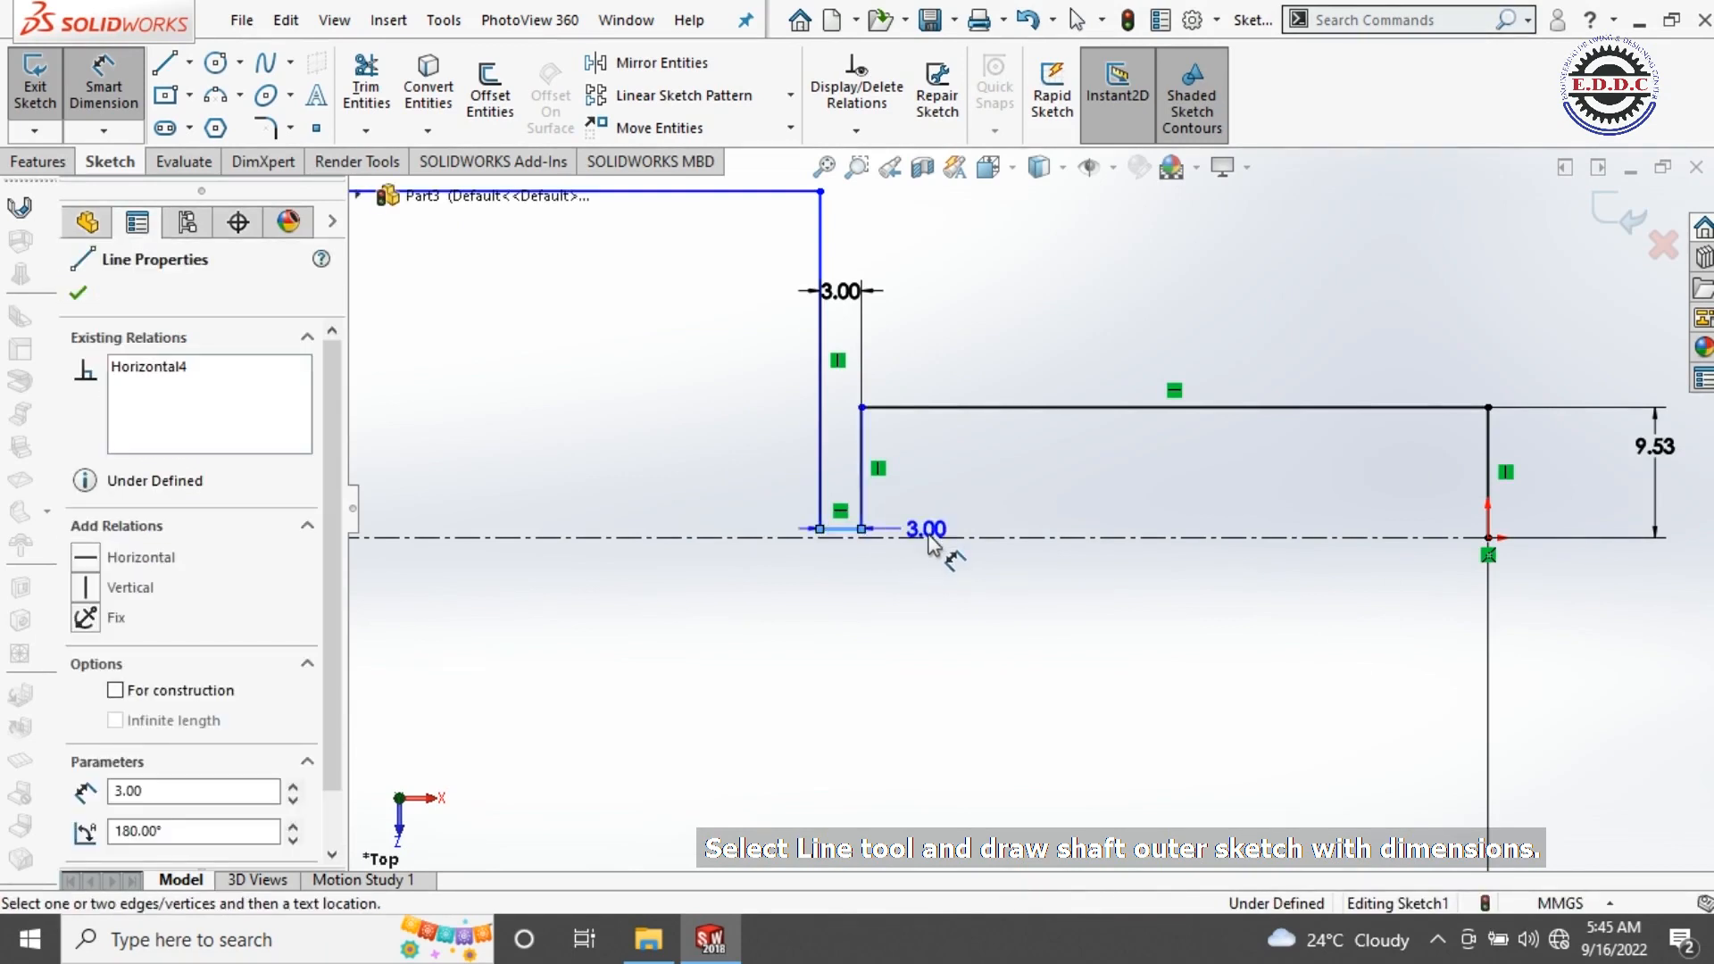
{"action": "left_click", "coordinate": [977, 481]}
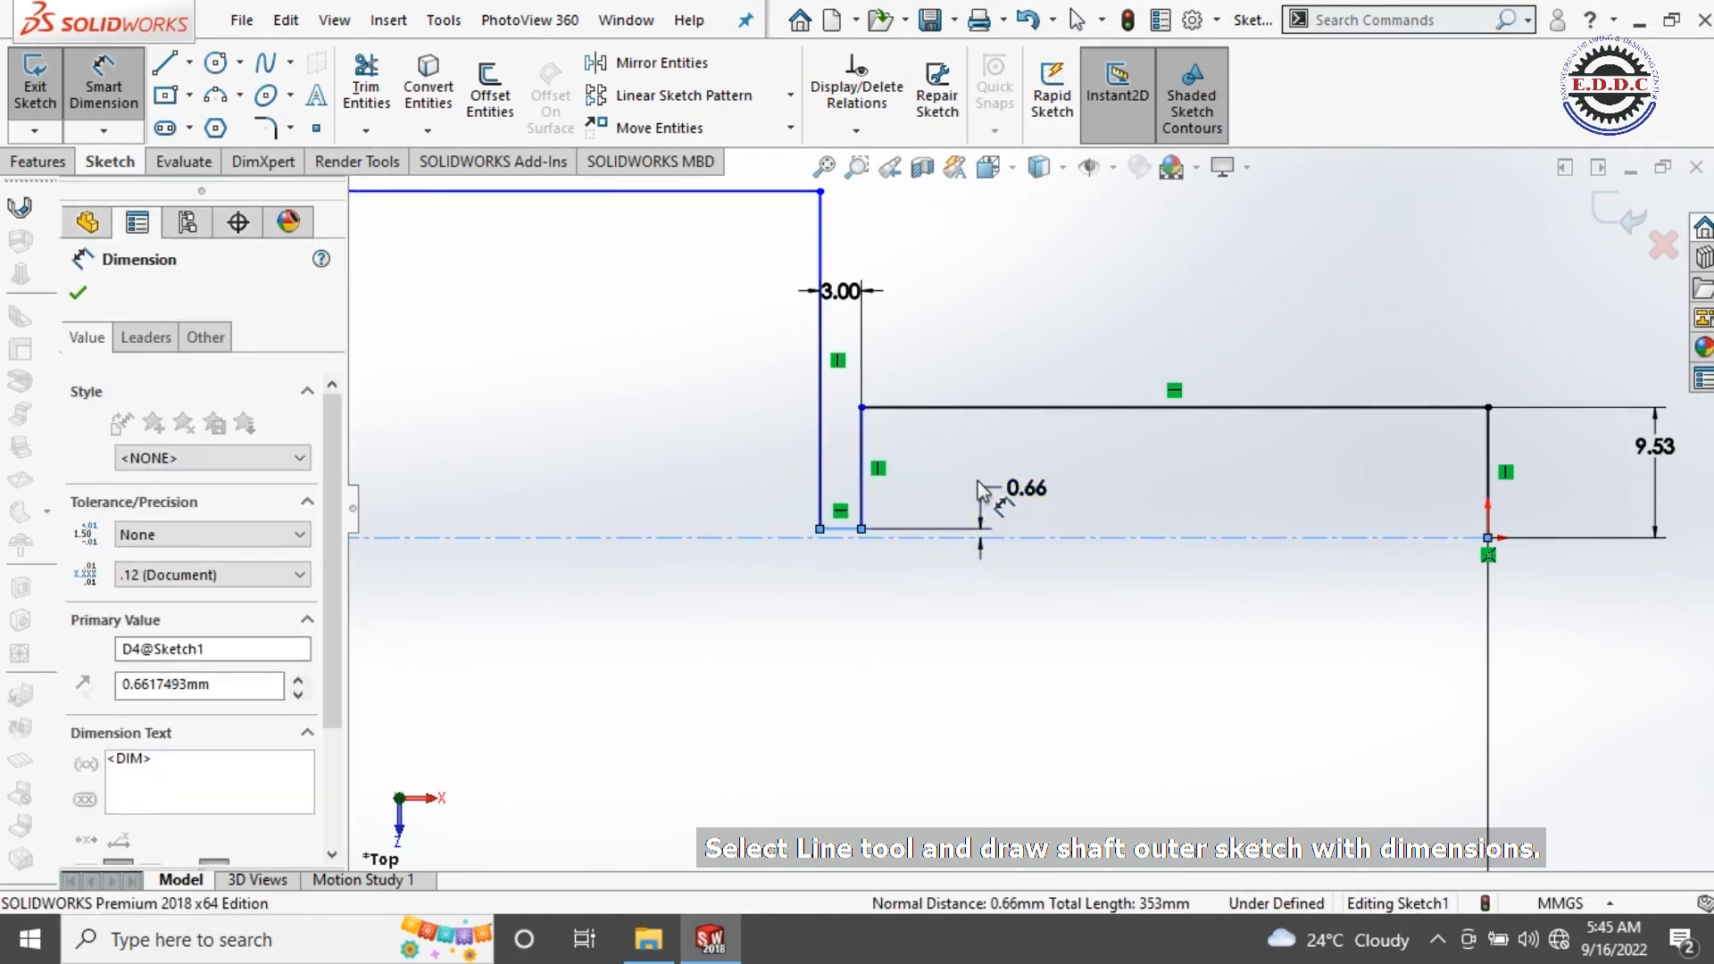
{"action": "type", "text": "15"}
{"action": "key", "text": "Return"}
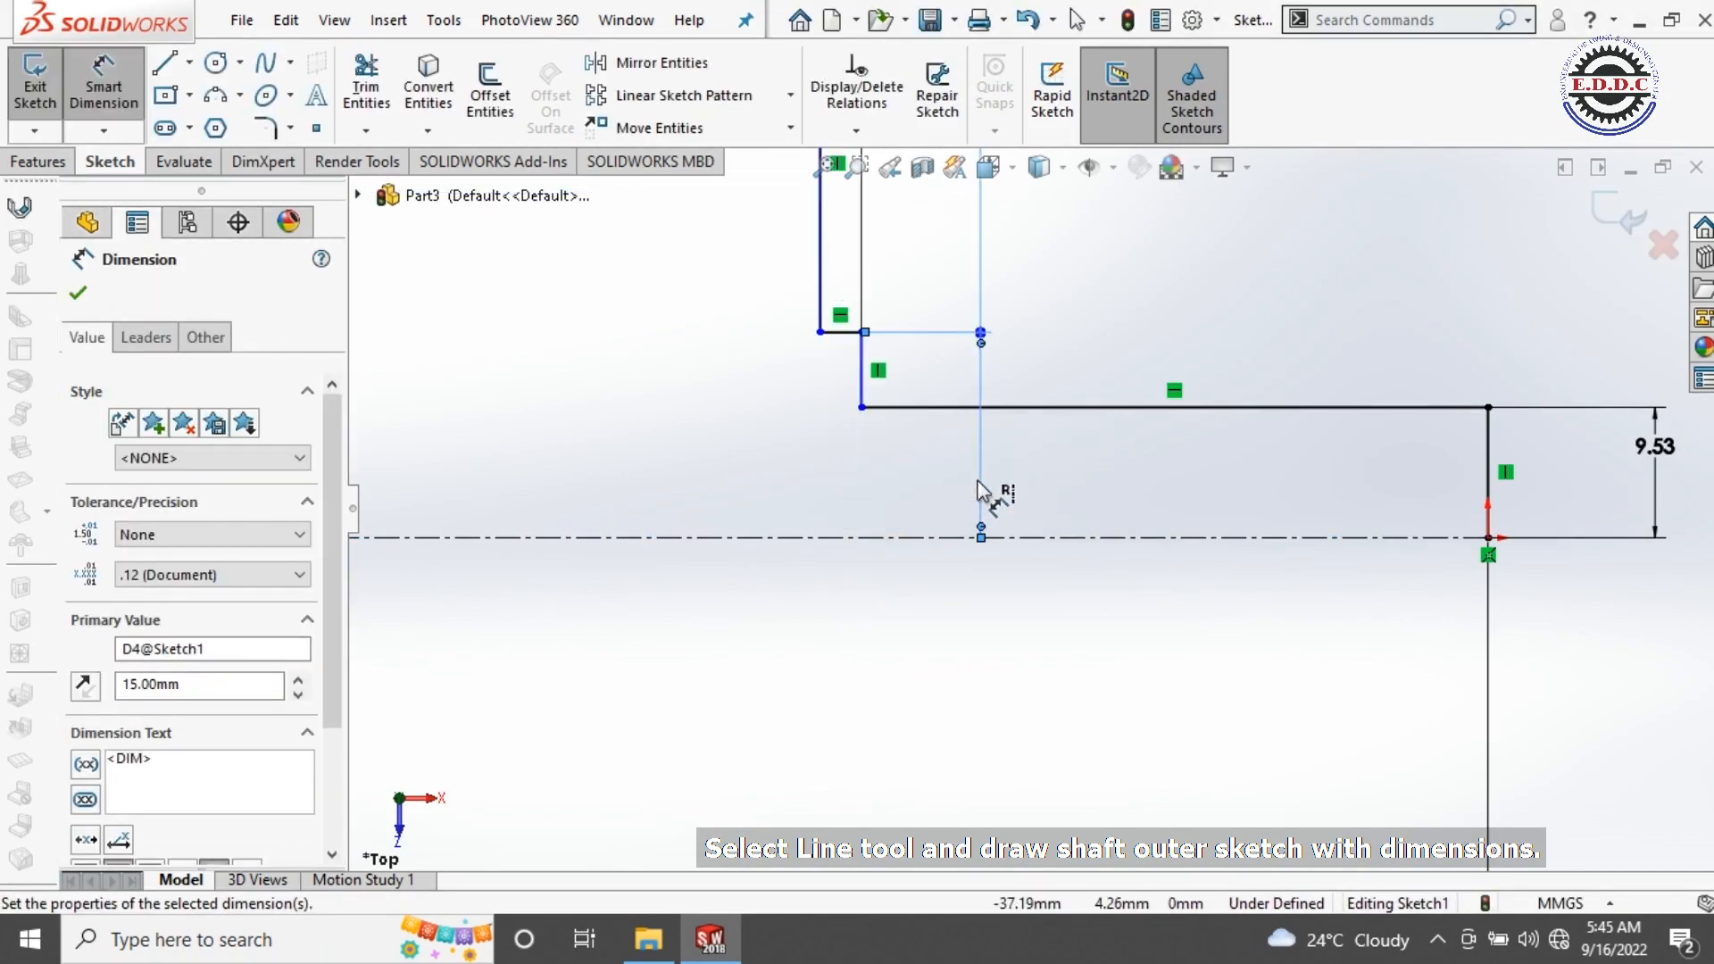
Step: Change the groove bottom's distance from the centreline to 16/2, giving 8 mm
{"action": "key", "text": "z"}
{"action": "key", "text": "z"}
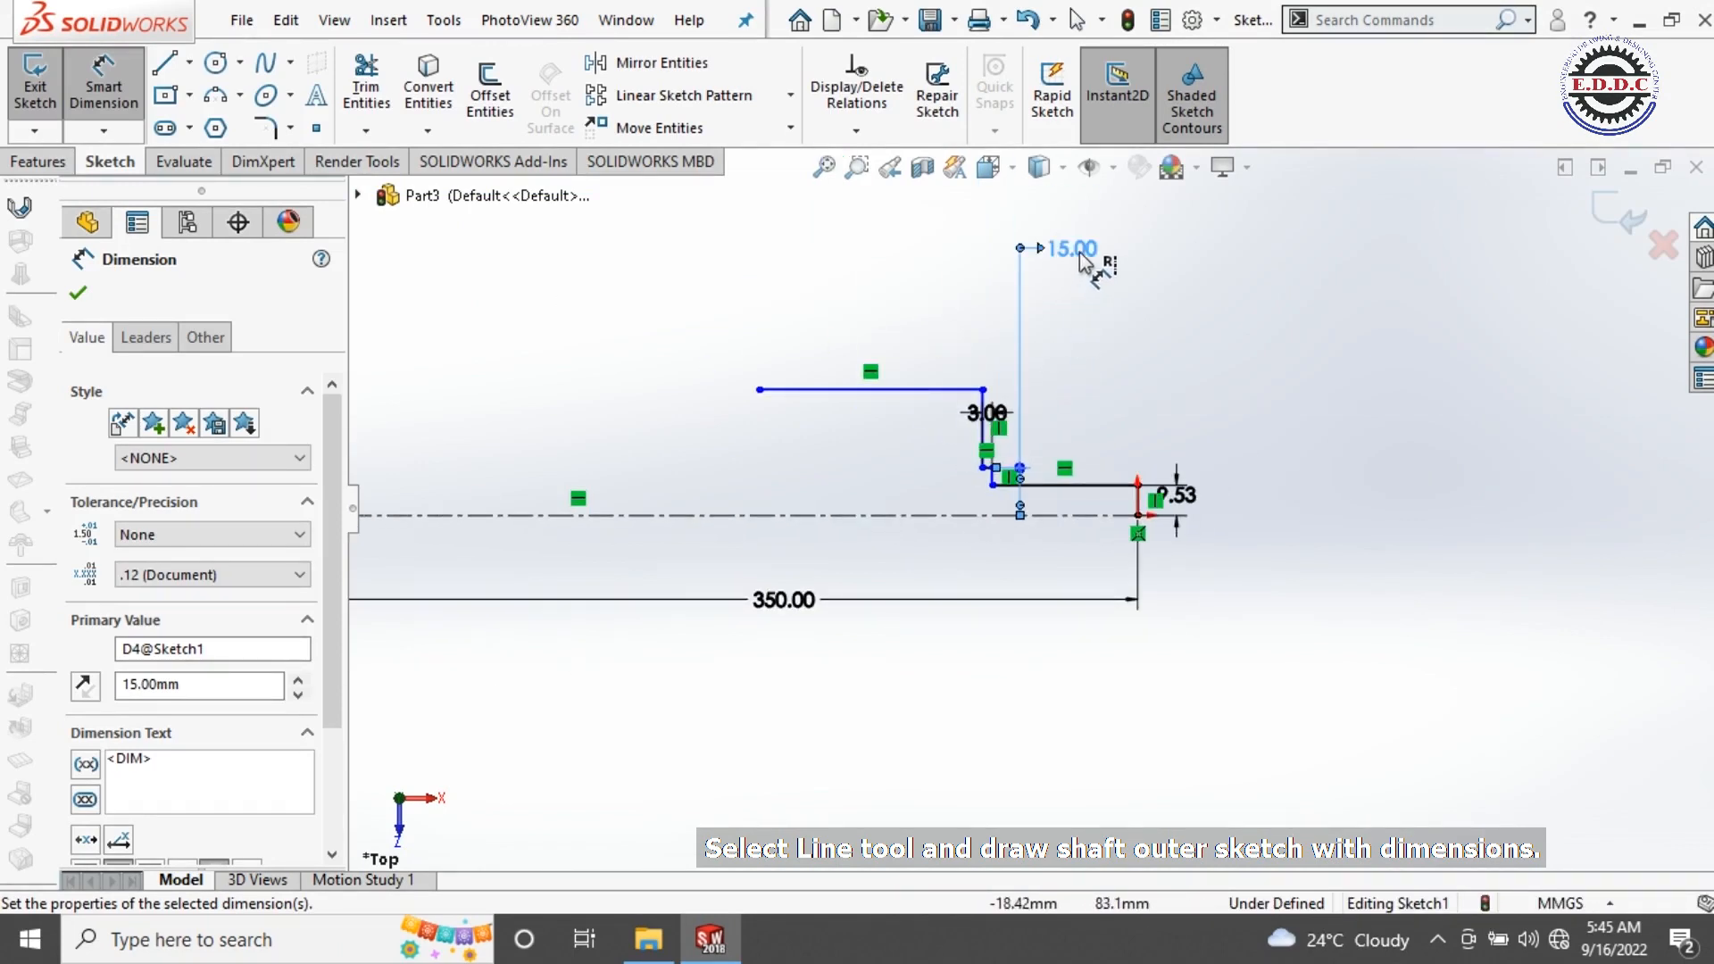
{"action": "key", "text": "Escape"}
{"action": "double_click", "coordinate": [1076, 250]}
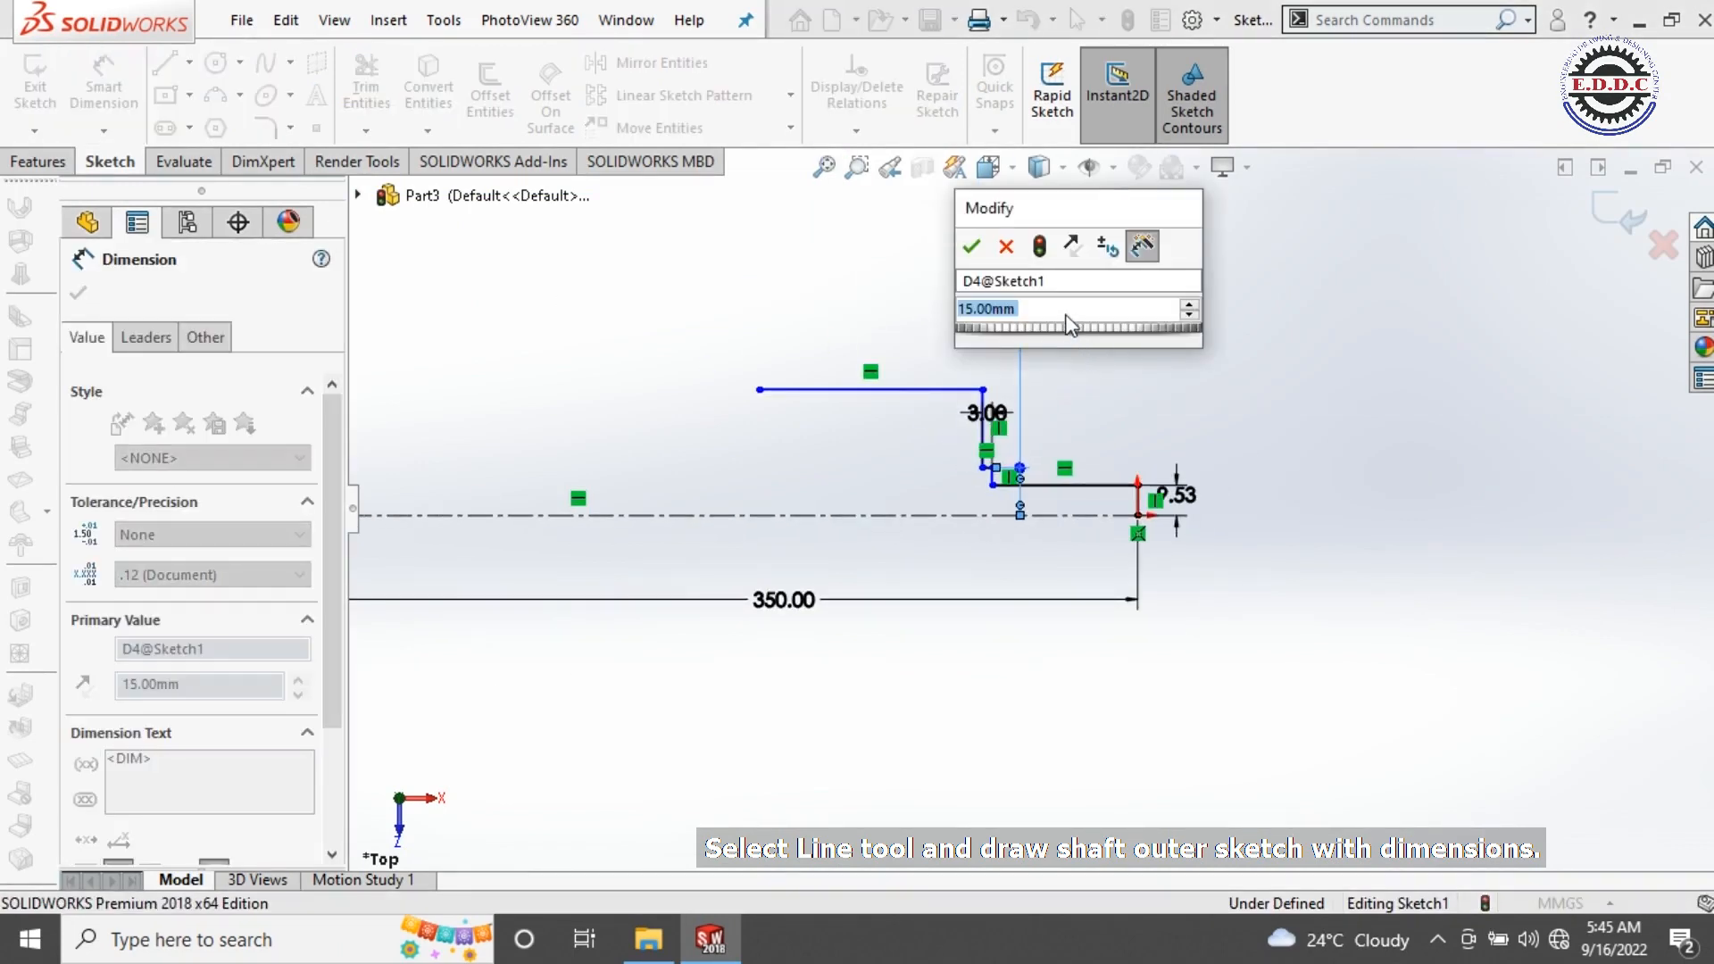
{"action": "type", "text": "15/2"}
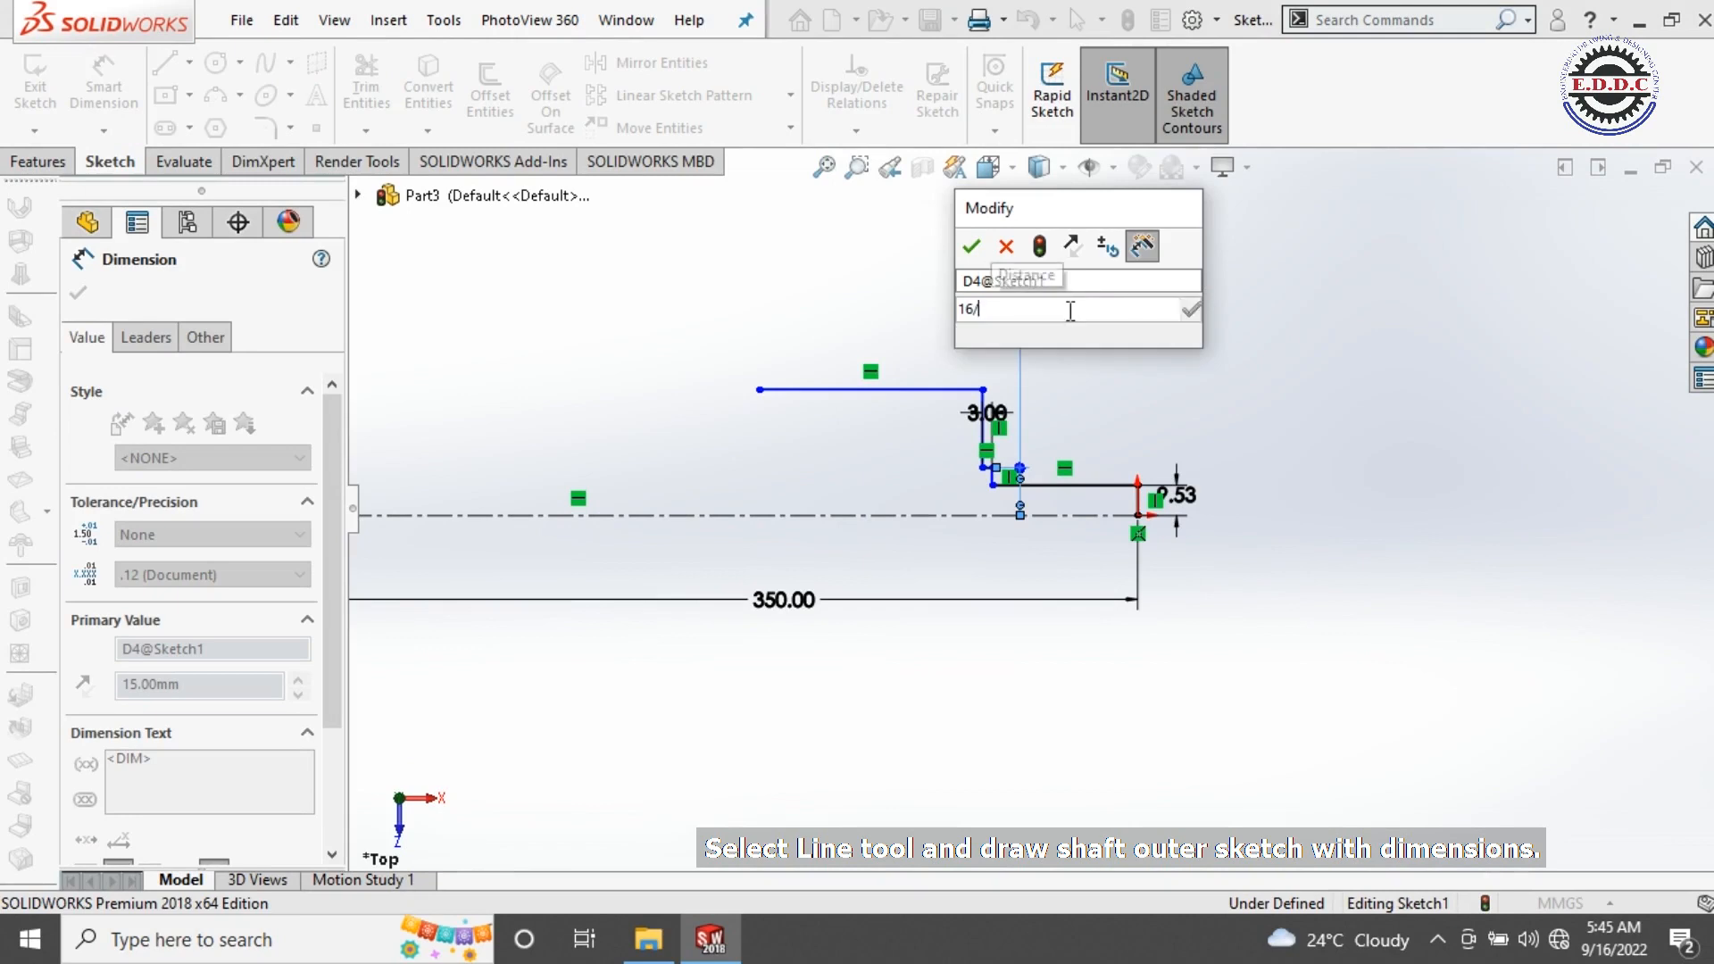
{"action": "key", "text": "Return"}
{"action": "left_click", "coordinate": [1289, 449]}
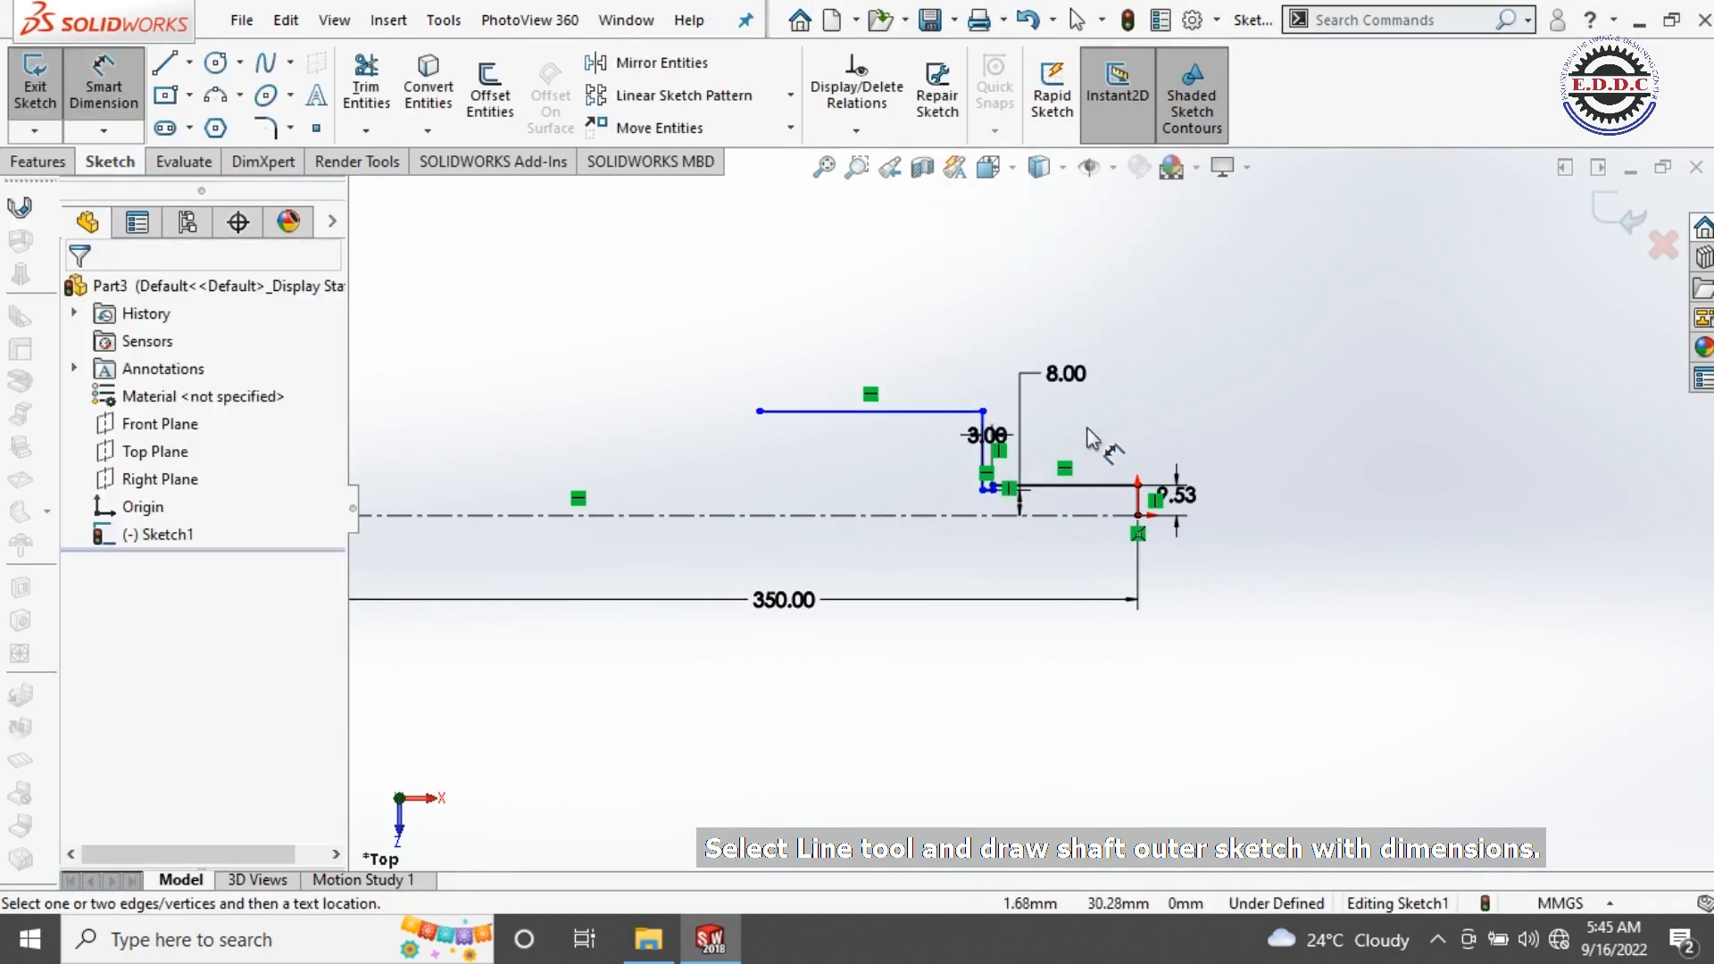
Step: Set the groove bottom's distance from the centreline to 15/2, giving 7.5 mm
{"action": "scroll", "coordinate": [1084, 422], "scroll_direction": "down", "scroll_amount": 5}
{"action": "scroll", "coordinate": [857, 610], "scroll_direction": "down", "scroll_amount": 2}
{"action": "scroll", "coordinate": [961, 528], "scroll_direction": "up", "scroll_amount": 2}
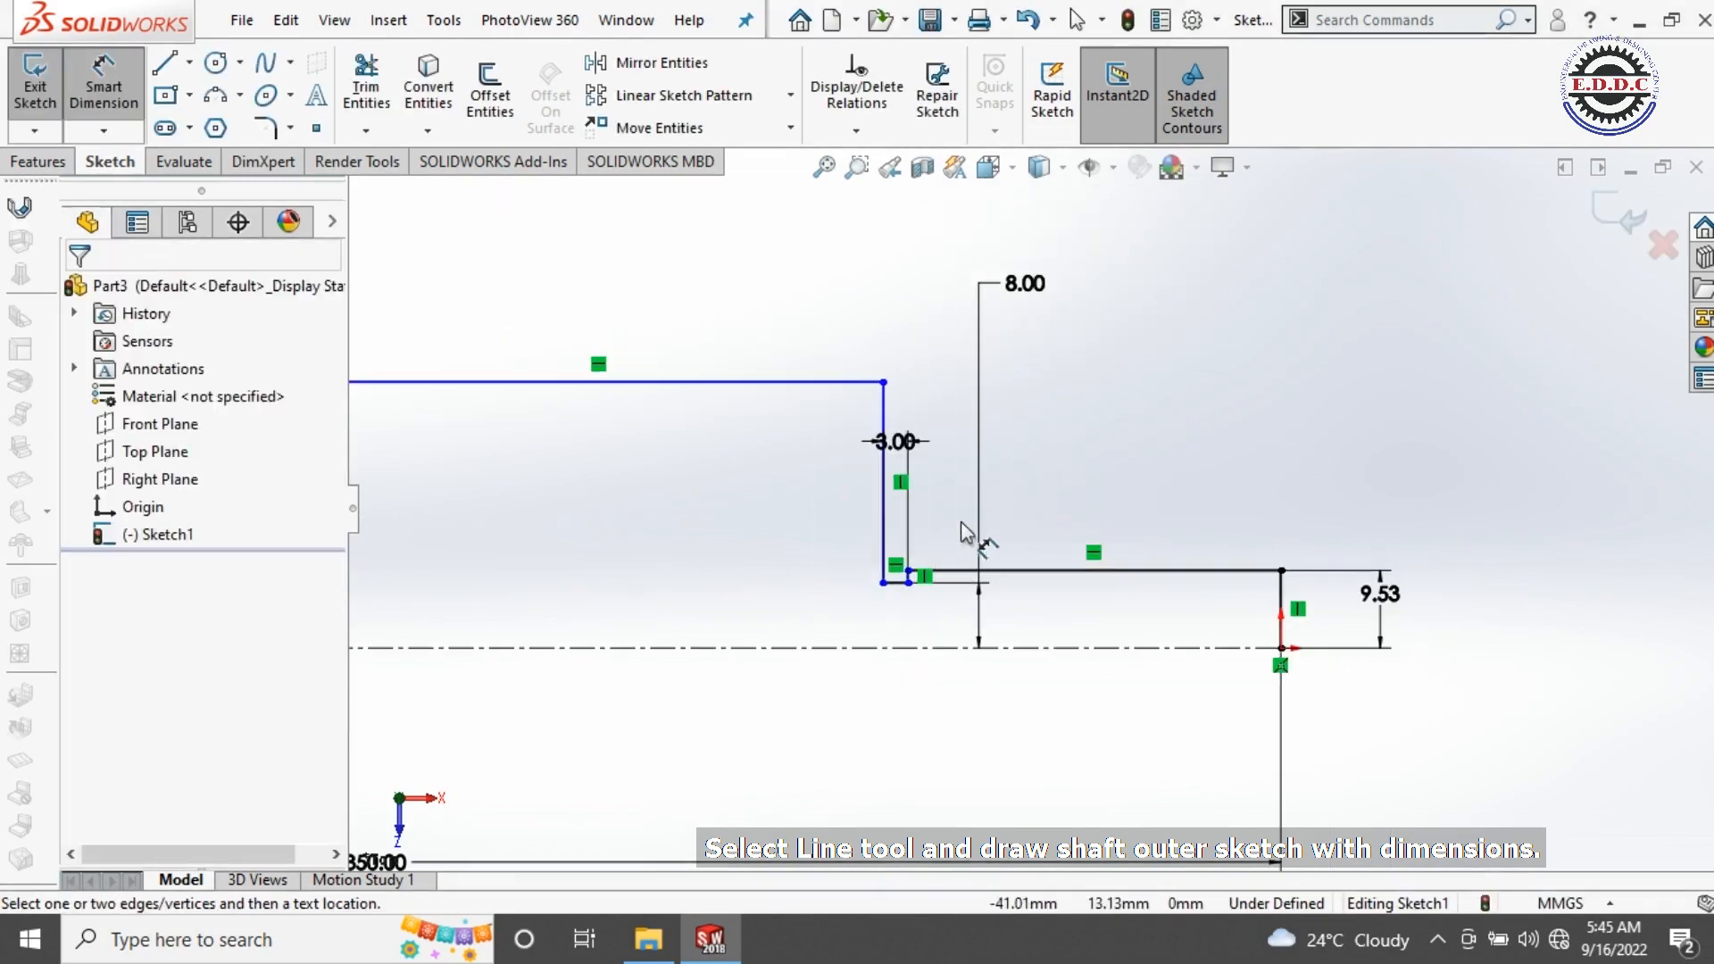
{"action": "left_click", "coordinate": [1032, 283]}
{"action": "double_click", "coordinate": [1032, 282]}
{"action": "type", "text": "1"}
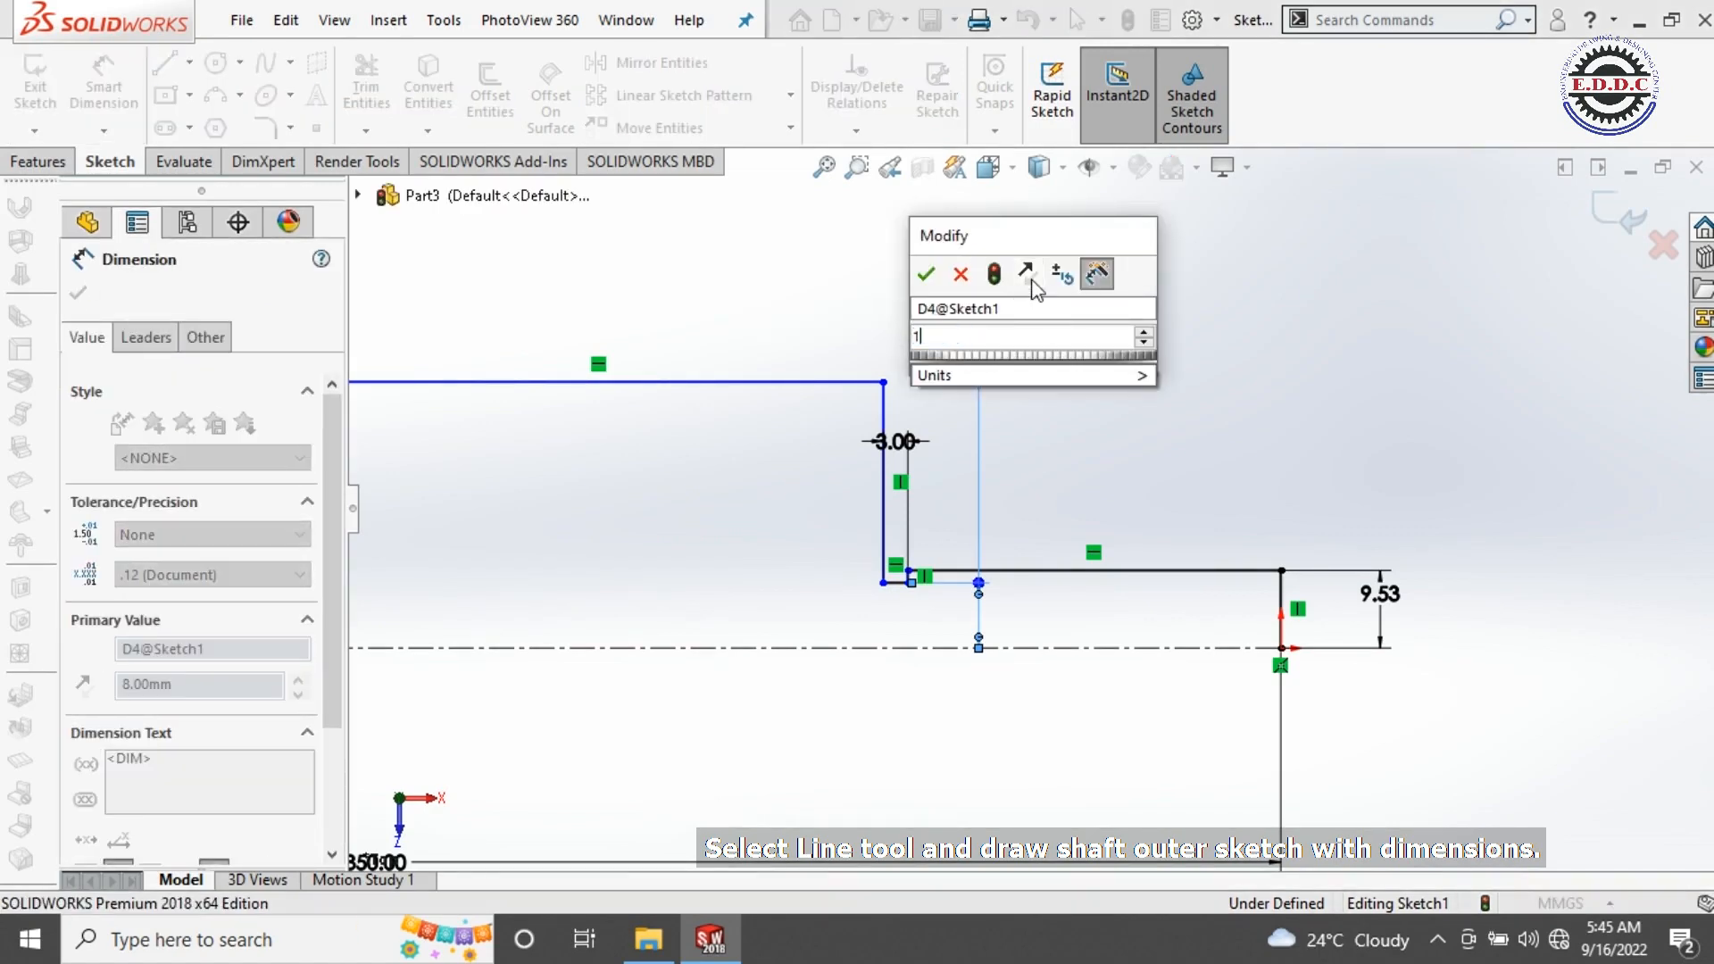
{"action": "type", "text": "5/2"}
{"action": "key", "text": "Return"}
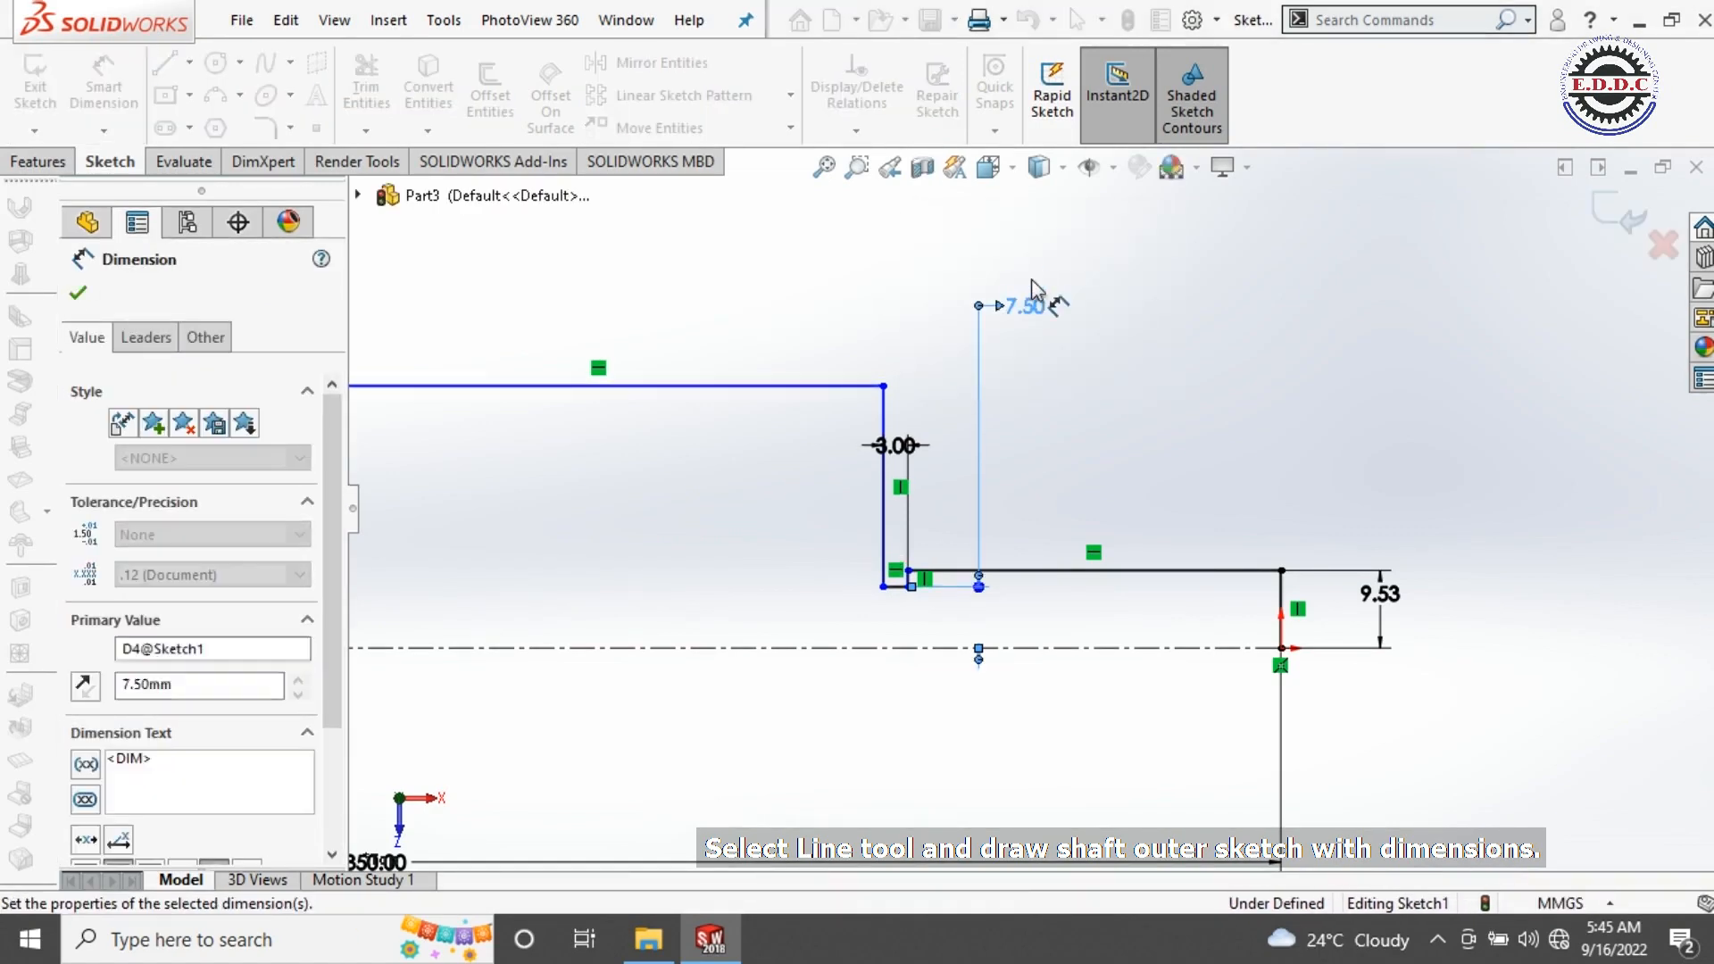
{"action": "left_click", "coordinate": [1120, 377]}
Step: Dimension the long upper line's distance from the centreline and set it to 25/2, giving 12.5 mm
{"action": "scroll", "coordinate": [891, 529], "scroll_direction": "up", "scroll_amount": 2}
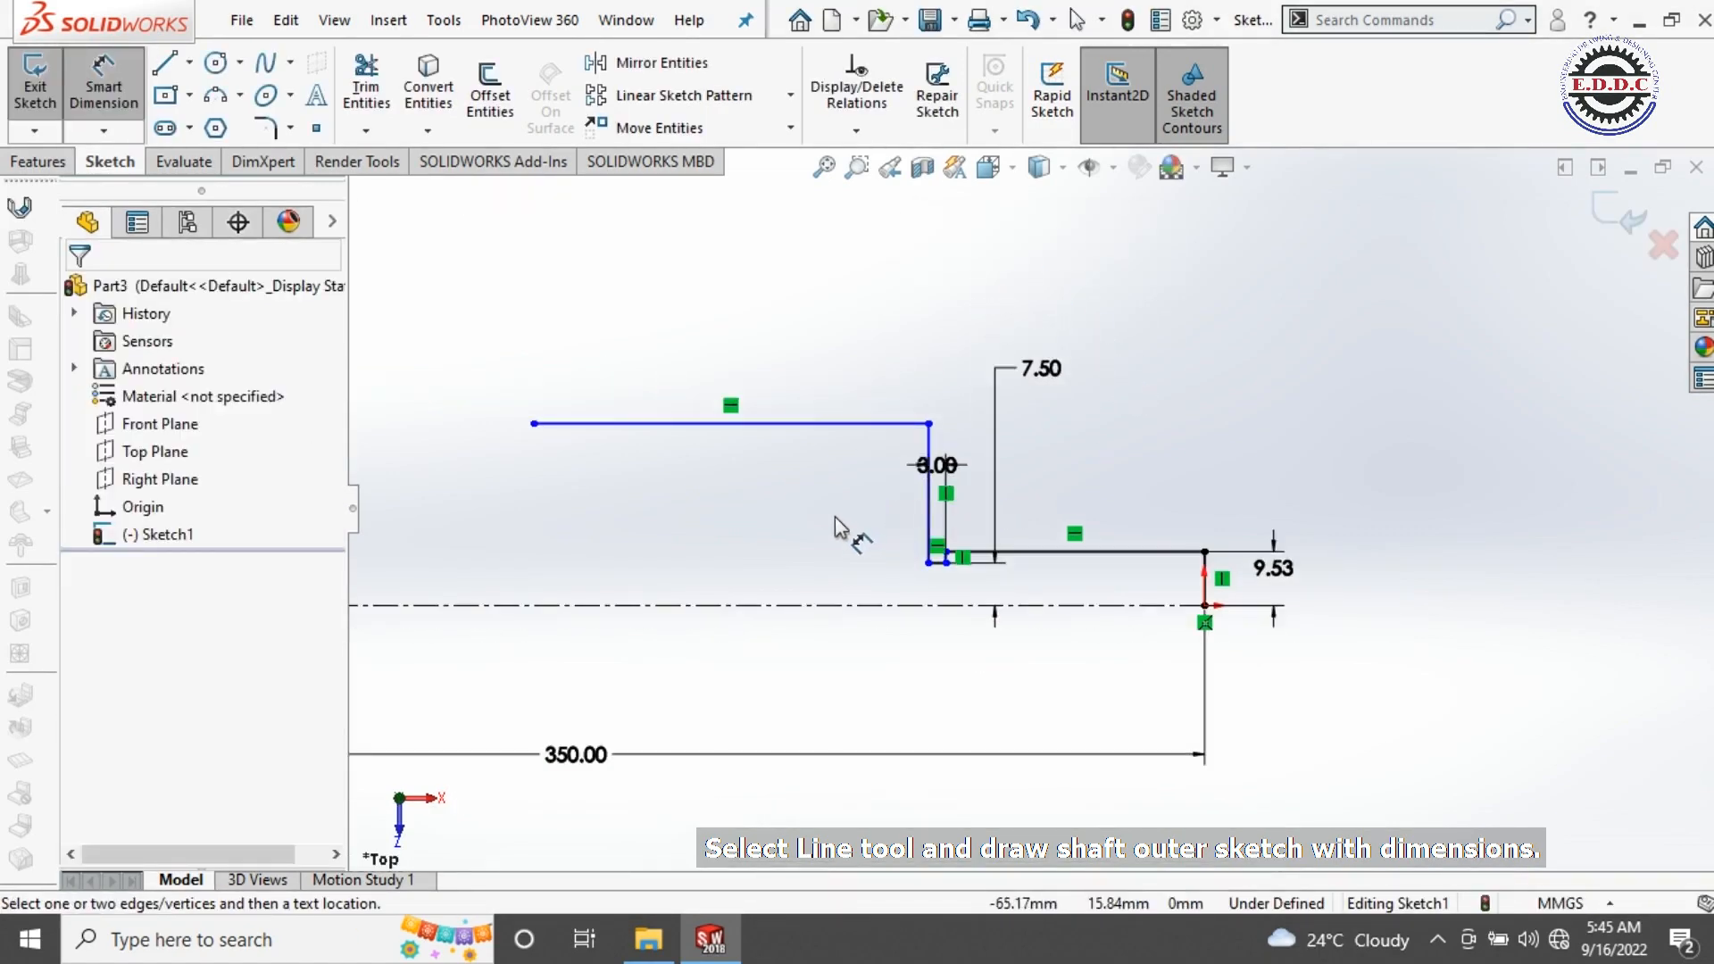
{"action": "scroll", "coordinate": [835, 516], "scroll_direction": "down", "scroll_amount": 2}
{"action": "left_click", "coordinate": [835, 382]}
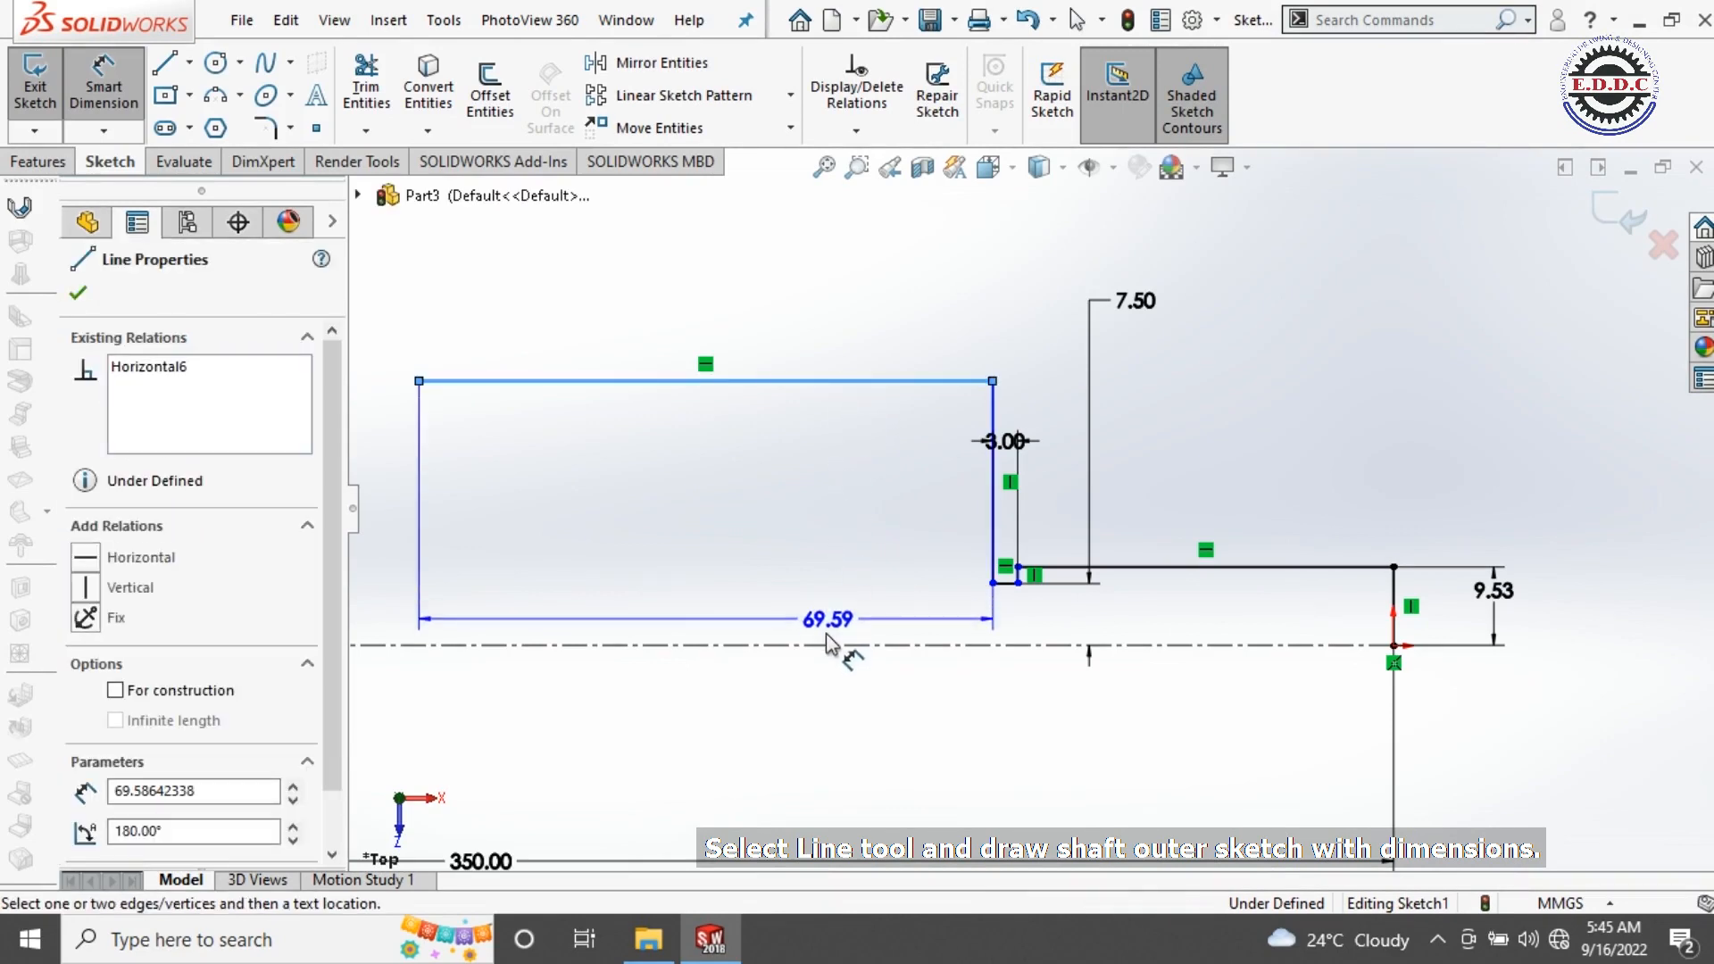
{"action": "left_click", "coordinate": [835, 645]}
{"action": "left_click", "coordinate": [826, 541]}
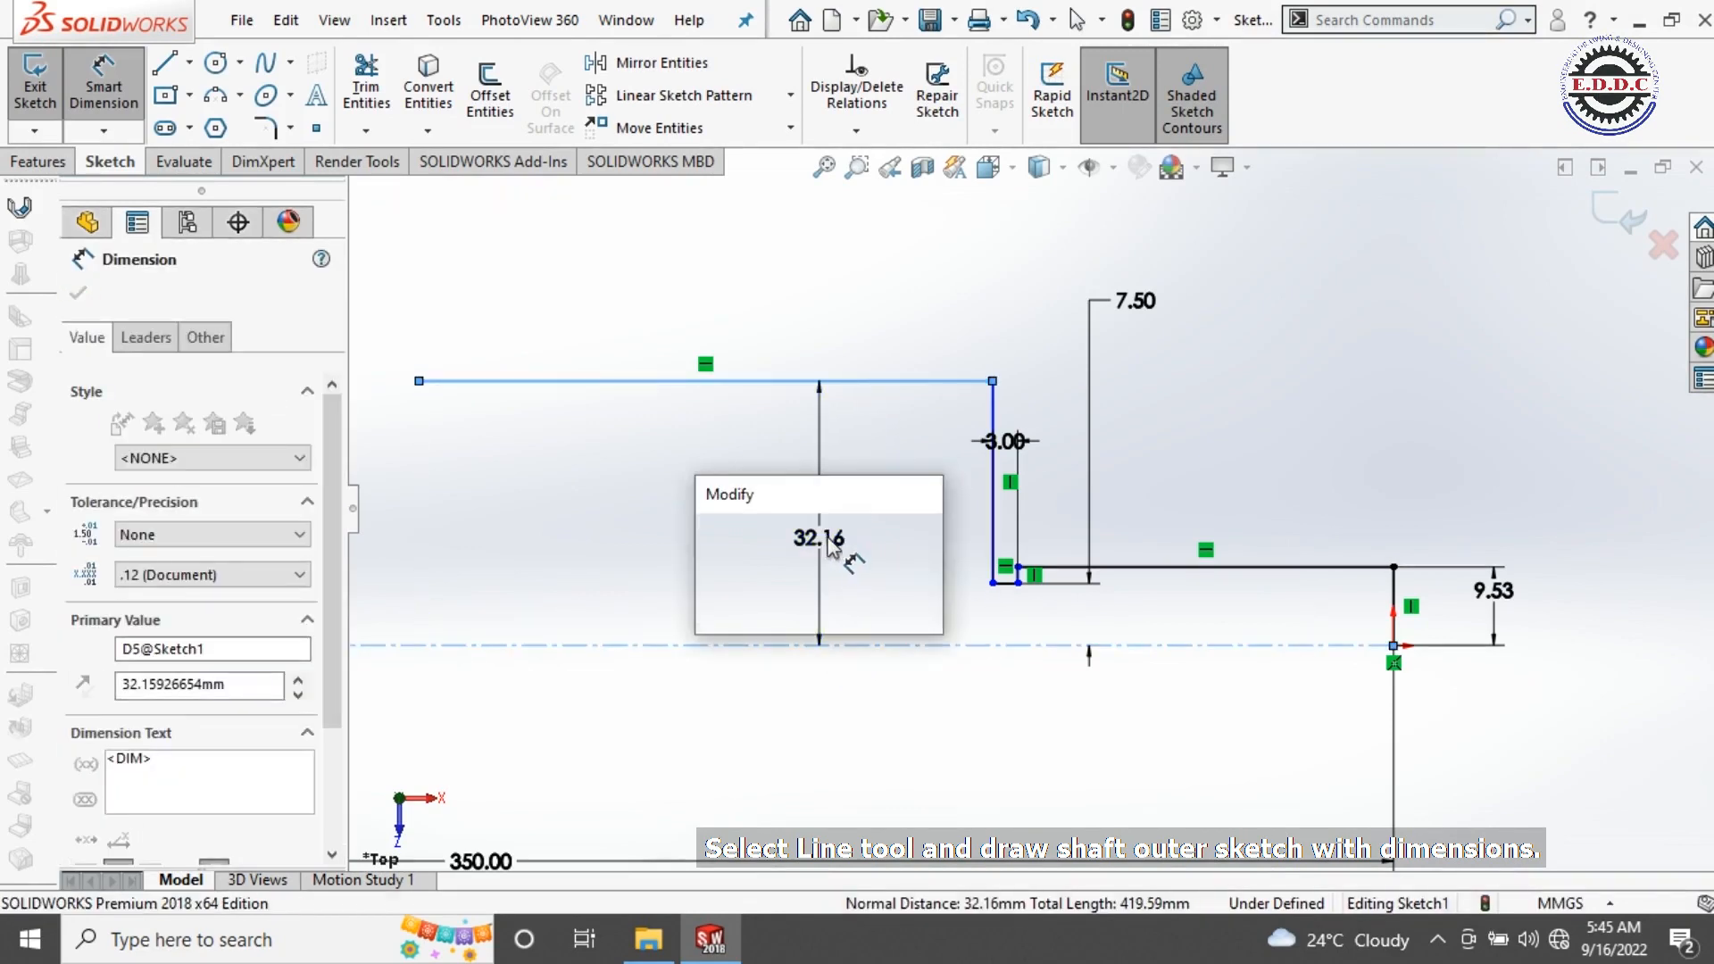
{"action": "type", "text": "25/2"}
{"action": "key", "text": "Return"}
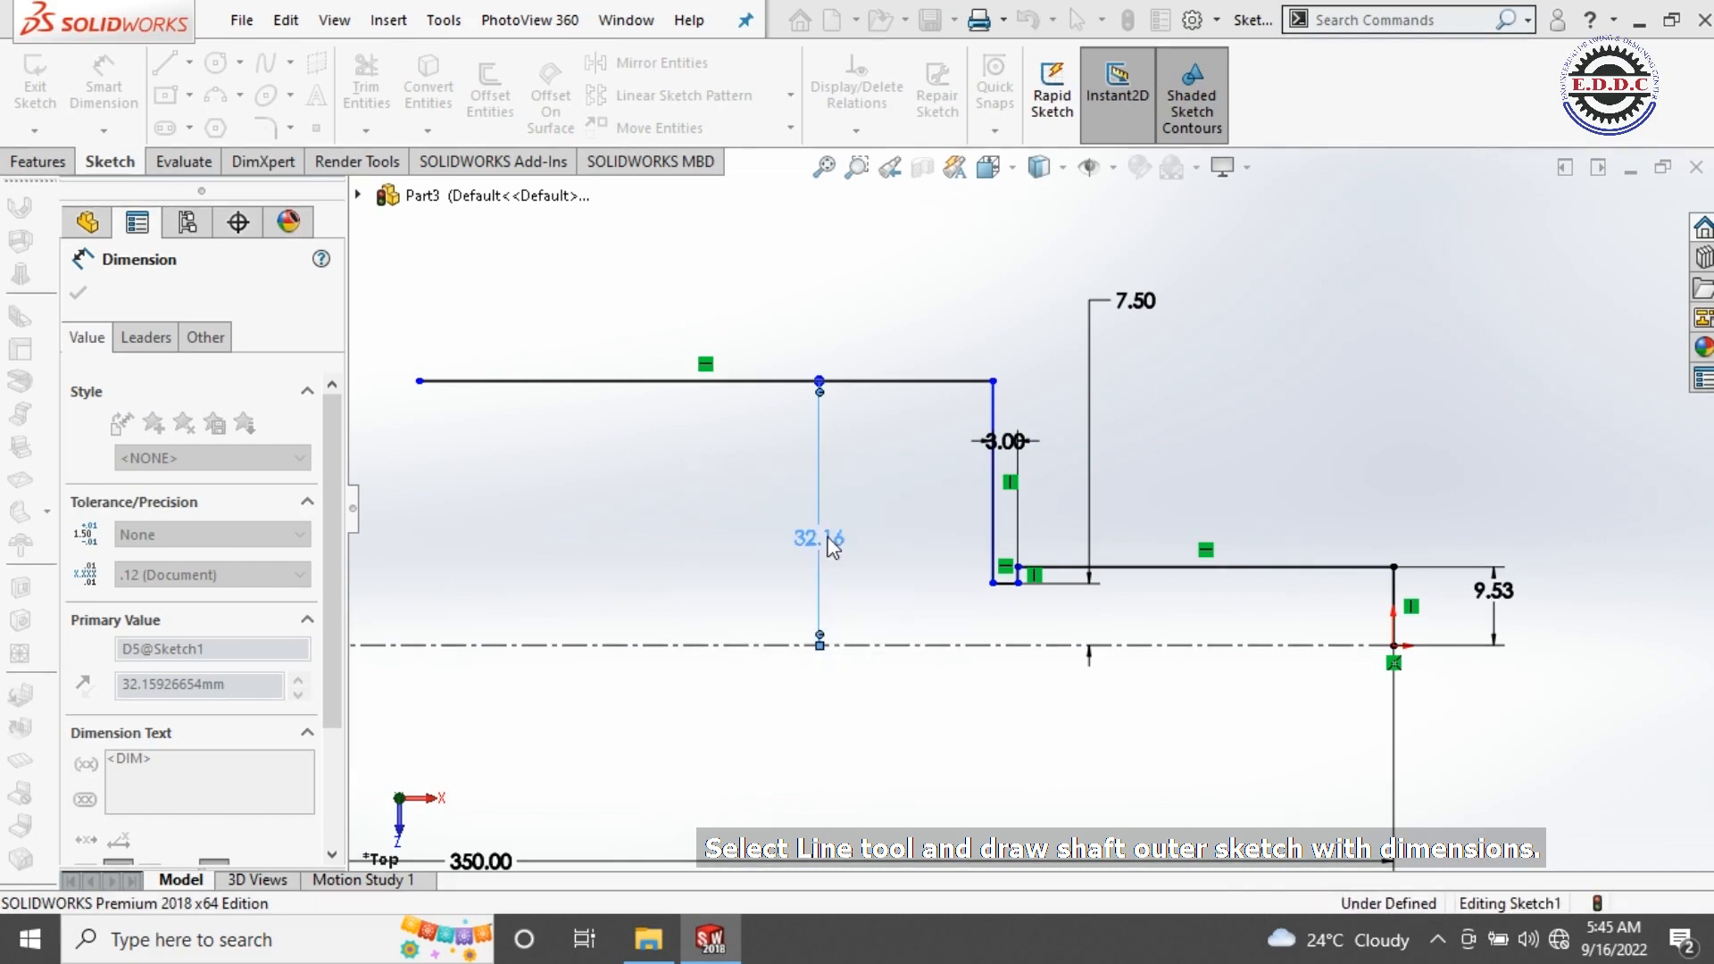
{"action": "left_click", "coordinate": [920, 629]}
Step: Move the 7.50 groove dimension from above the profile down to between the groove bottom and the centreline
{"action": "scroll", "coordinate": [924, 625], "scroll_direction": "up", "scroll_amount": 2}
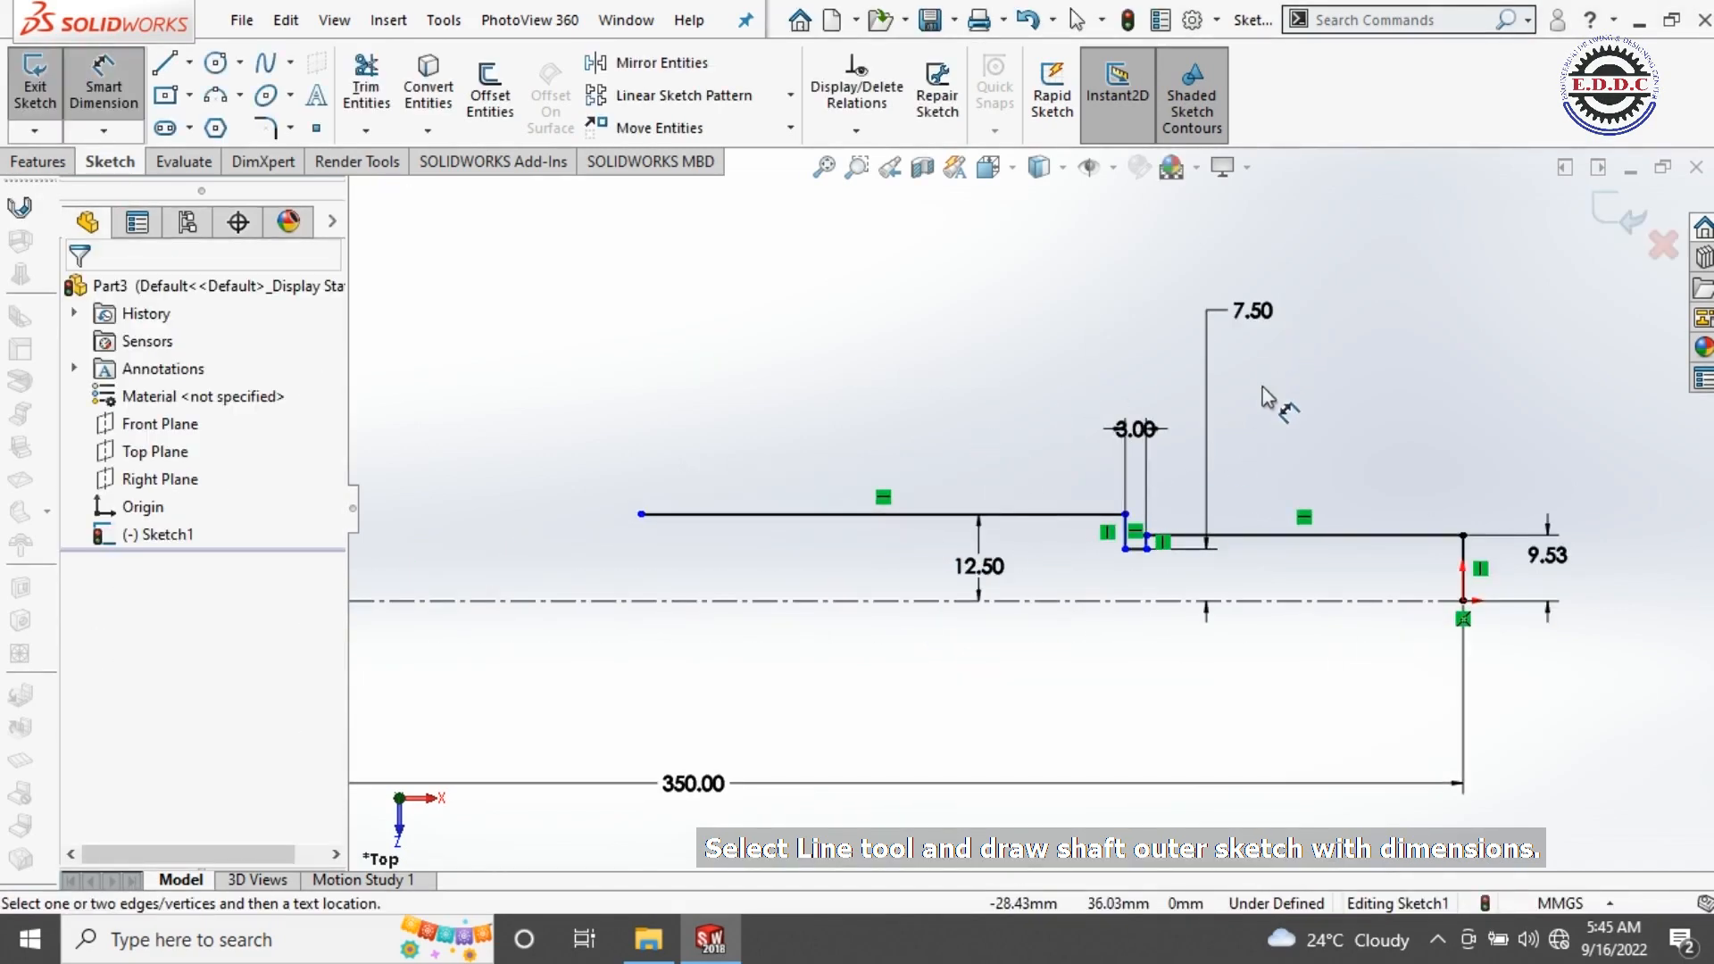
{"action": "scroll", "coordinate": [1194, 493], "scroll_direction": "up", "scroll_amount": 1}
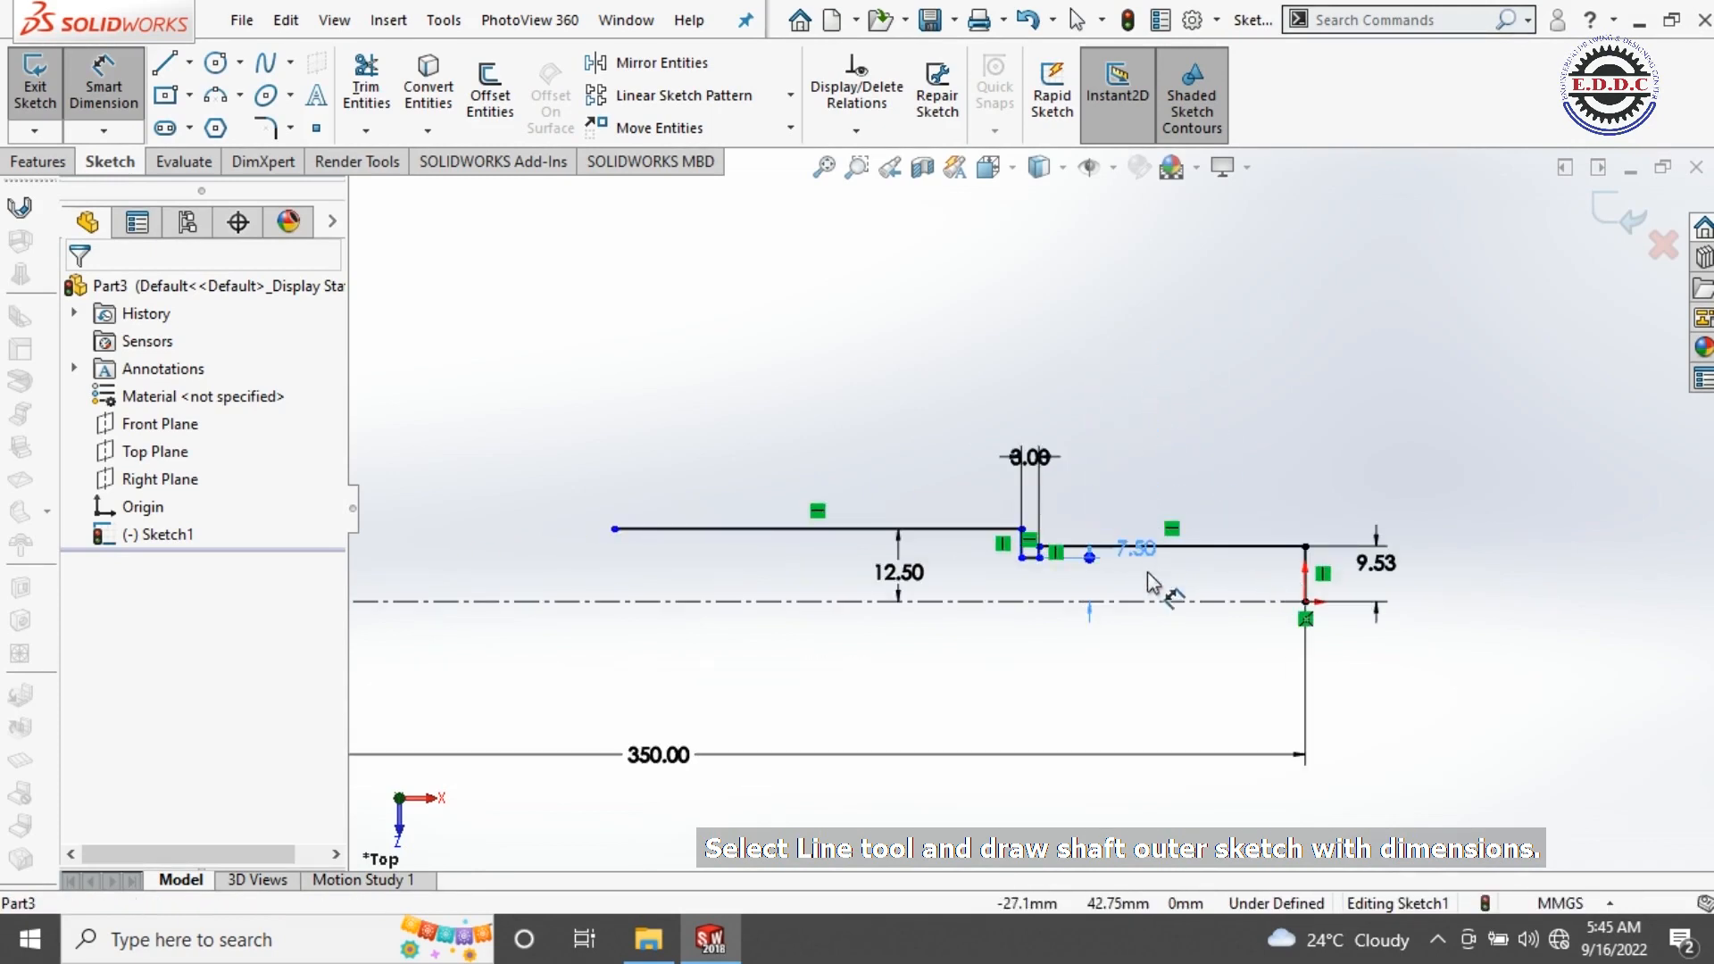
{"action": "left_click", "coordinate": [975, 485]}
{"action": "scroll", "coordinate": [975, 486], "scroll_direction": "down", "scroll_amount": 5}
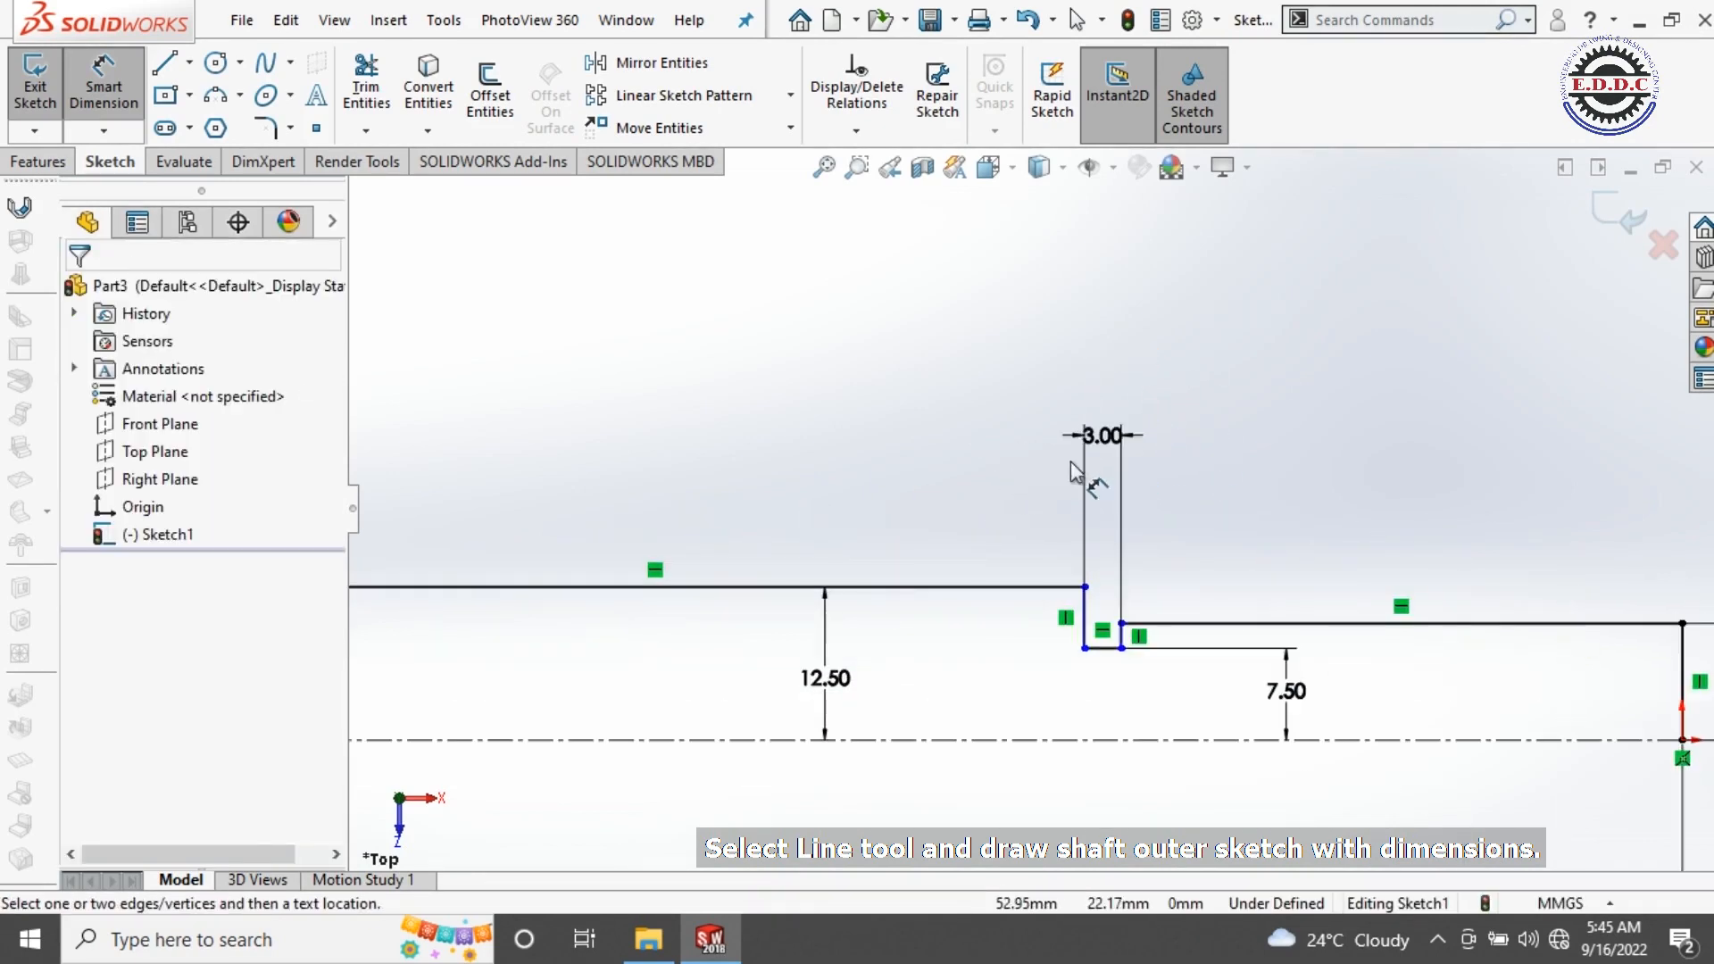
{"action": "scroll", "coordinate": [1027, 522], "scroll_direction": "up", "scroll_amount": 3}
{"action": "scroll", "coordinate": [1218, 586], "scroll_direction": "down", "scroll_amount": 3}
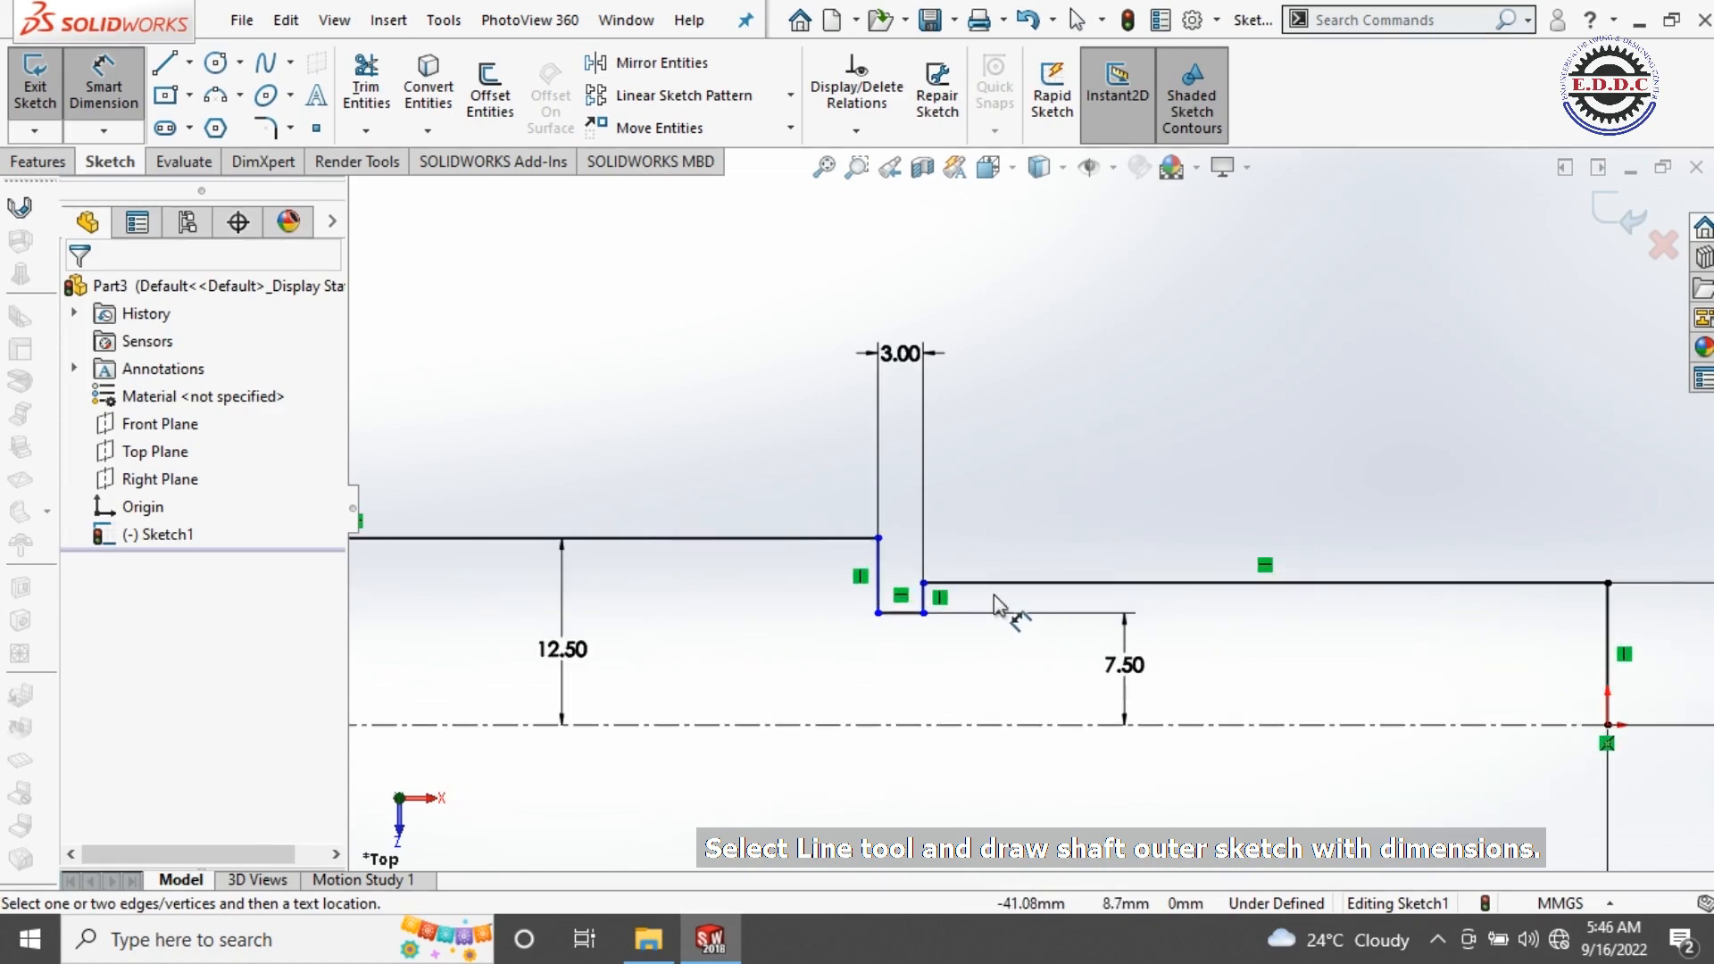
Step: Dimension the distance from the groove's left wall to the shaft's right end face and set it to 25 mm
{"action": "left_click", "coordinate": [881, 589]}
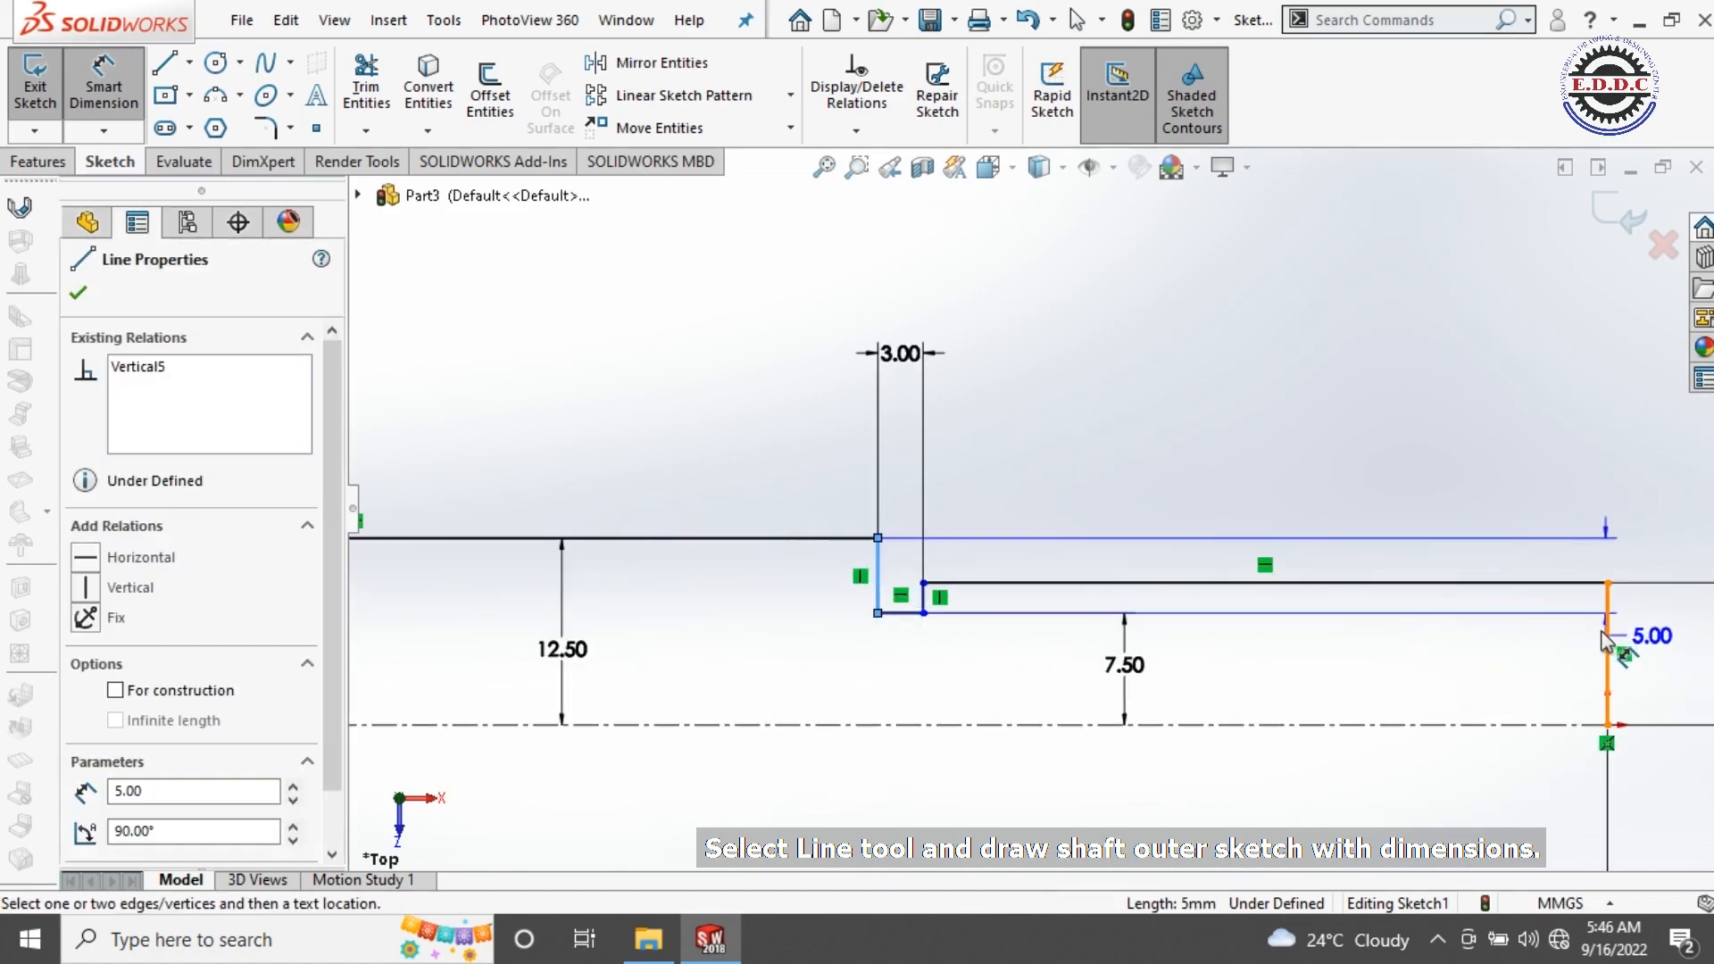
{"action": "left_click", "coordinate": [1607, 642]}
{"action": "left_click", "coordinate": [1214, 291]}
{"action": "type", "text": "25"}
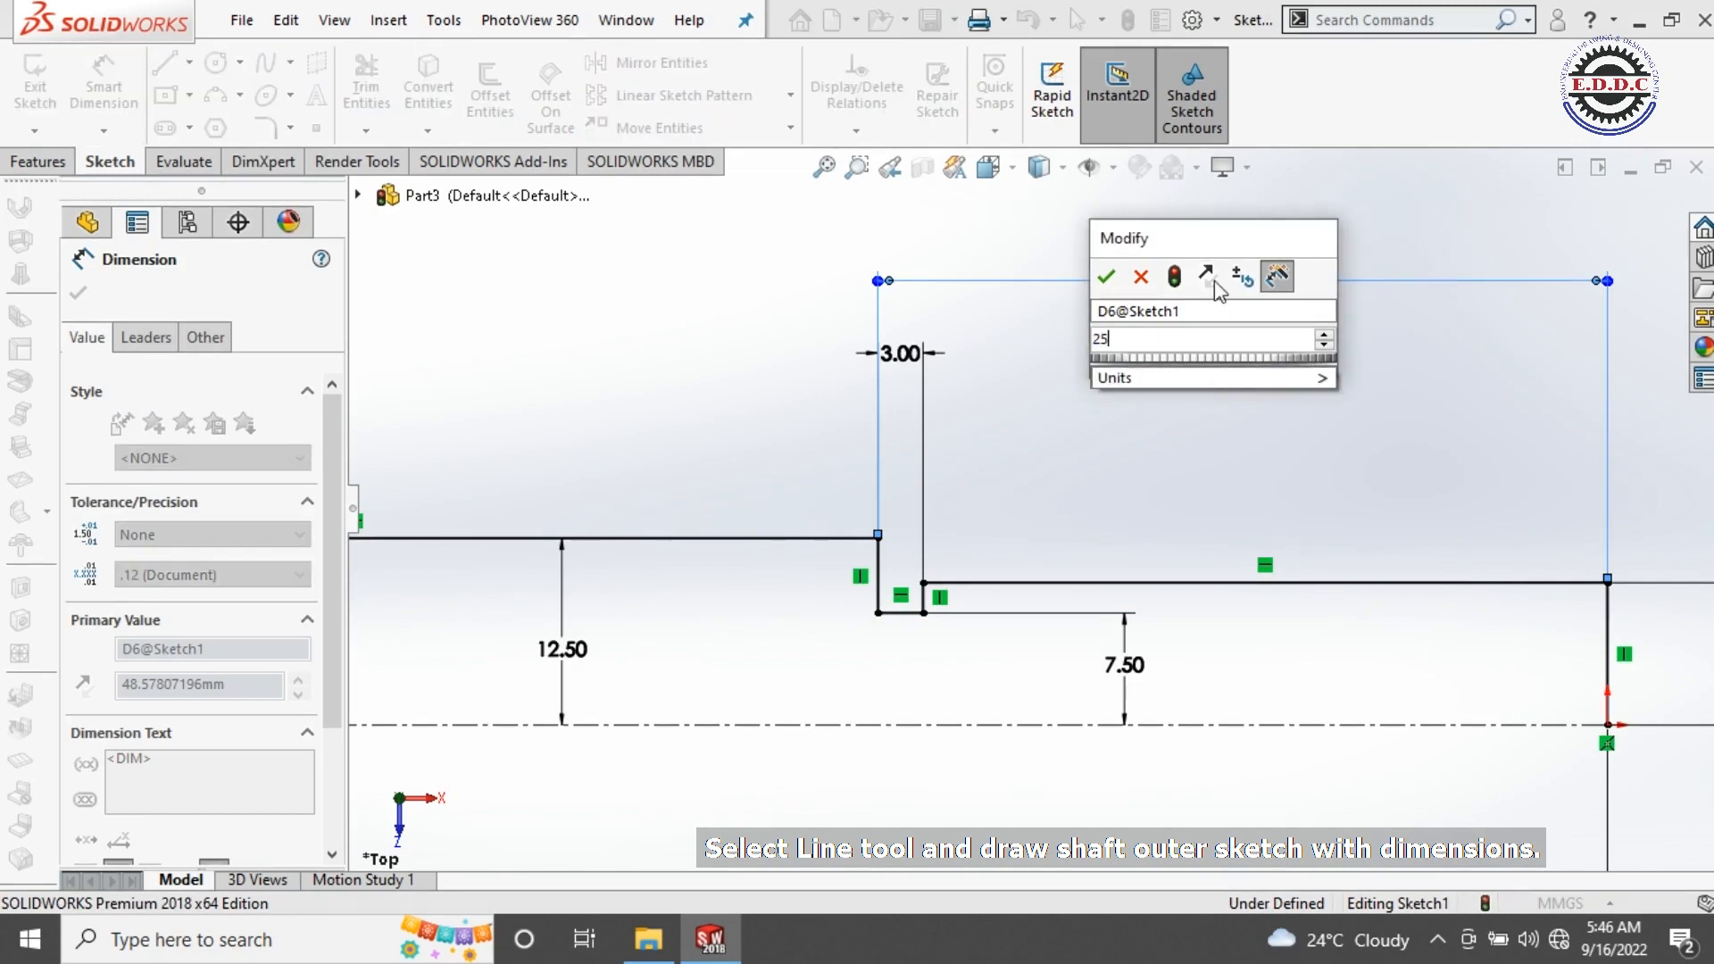
{"action": "key", "text": "Return"}
{"action": "left_click", "coordinate": [1398, 430]}
Step: Dimension the long upper line left of the groove and set its length to 100 mm
{"action": "scroll", "coordinate": [1398, 429], "scroll_direction": "up", "scroll_amount": 6}
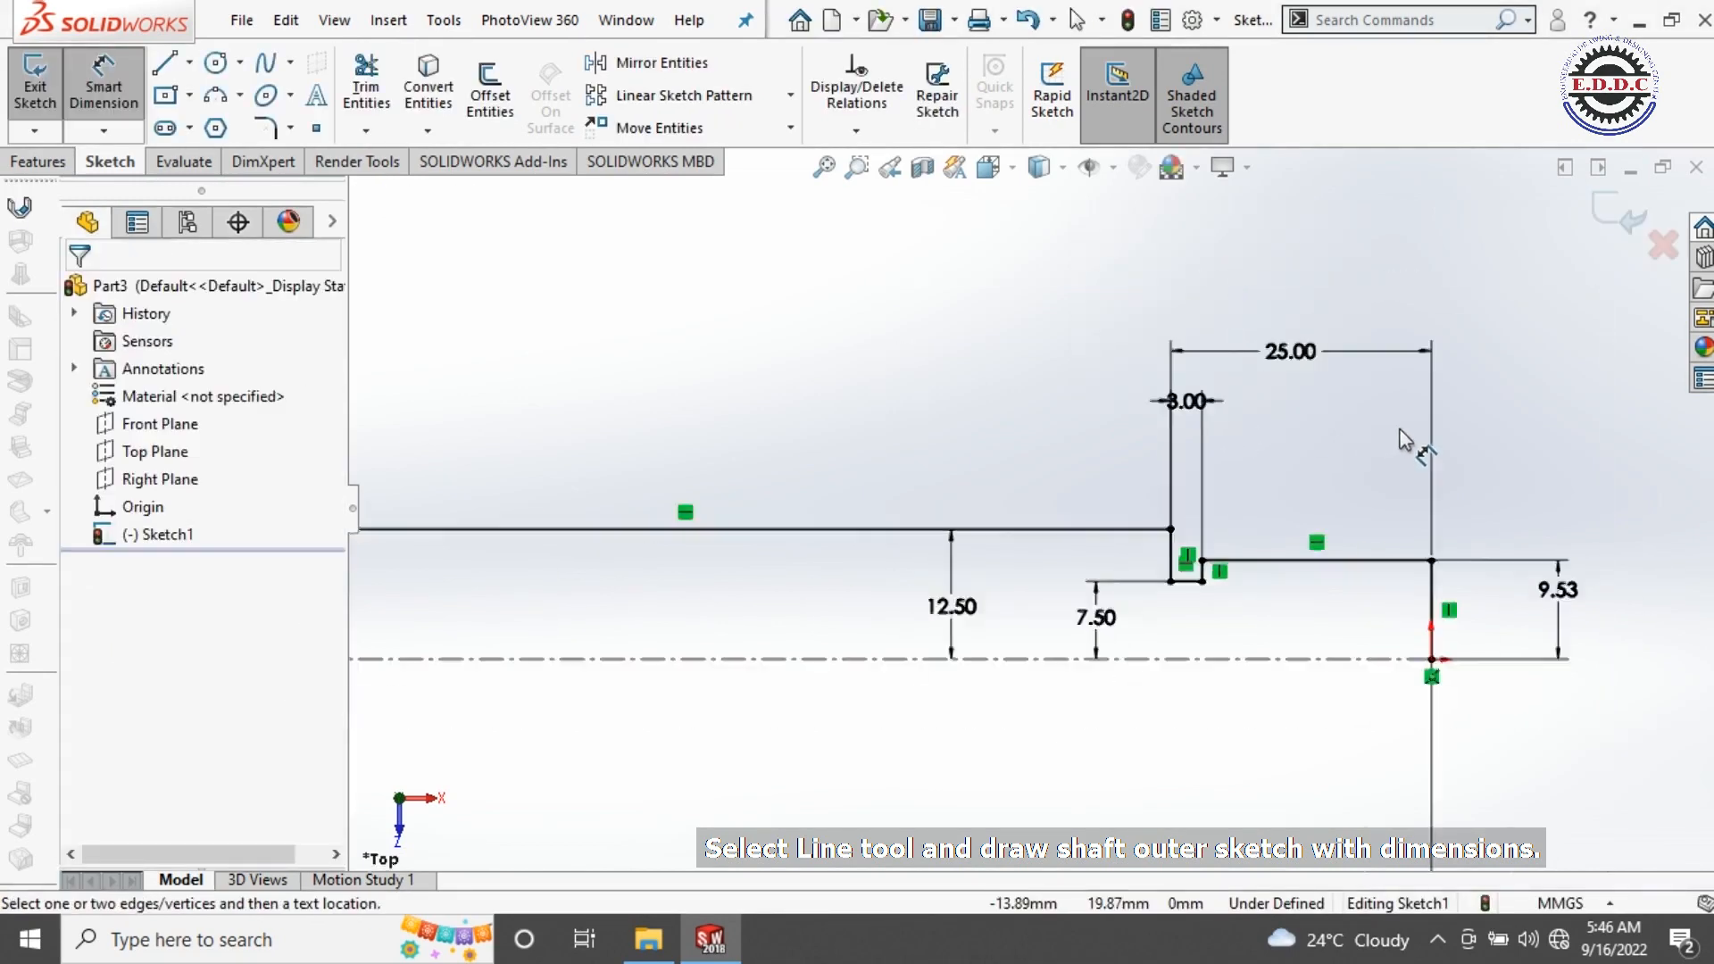
{"action": "scroll", "coordinate": [996, 572], "scroll_direction": "down", "scroll_amount": 2}
{"action": "scroll", "coordinate": [997, 580], "scroll_direction": "up", "scroll_amount": 3}
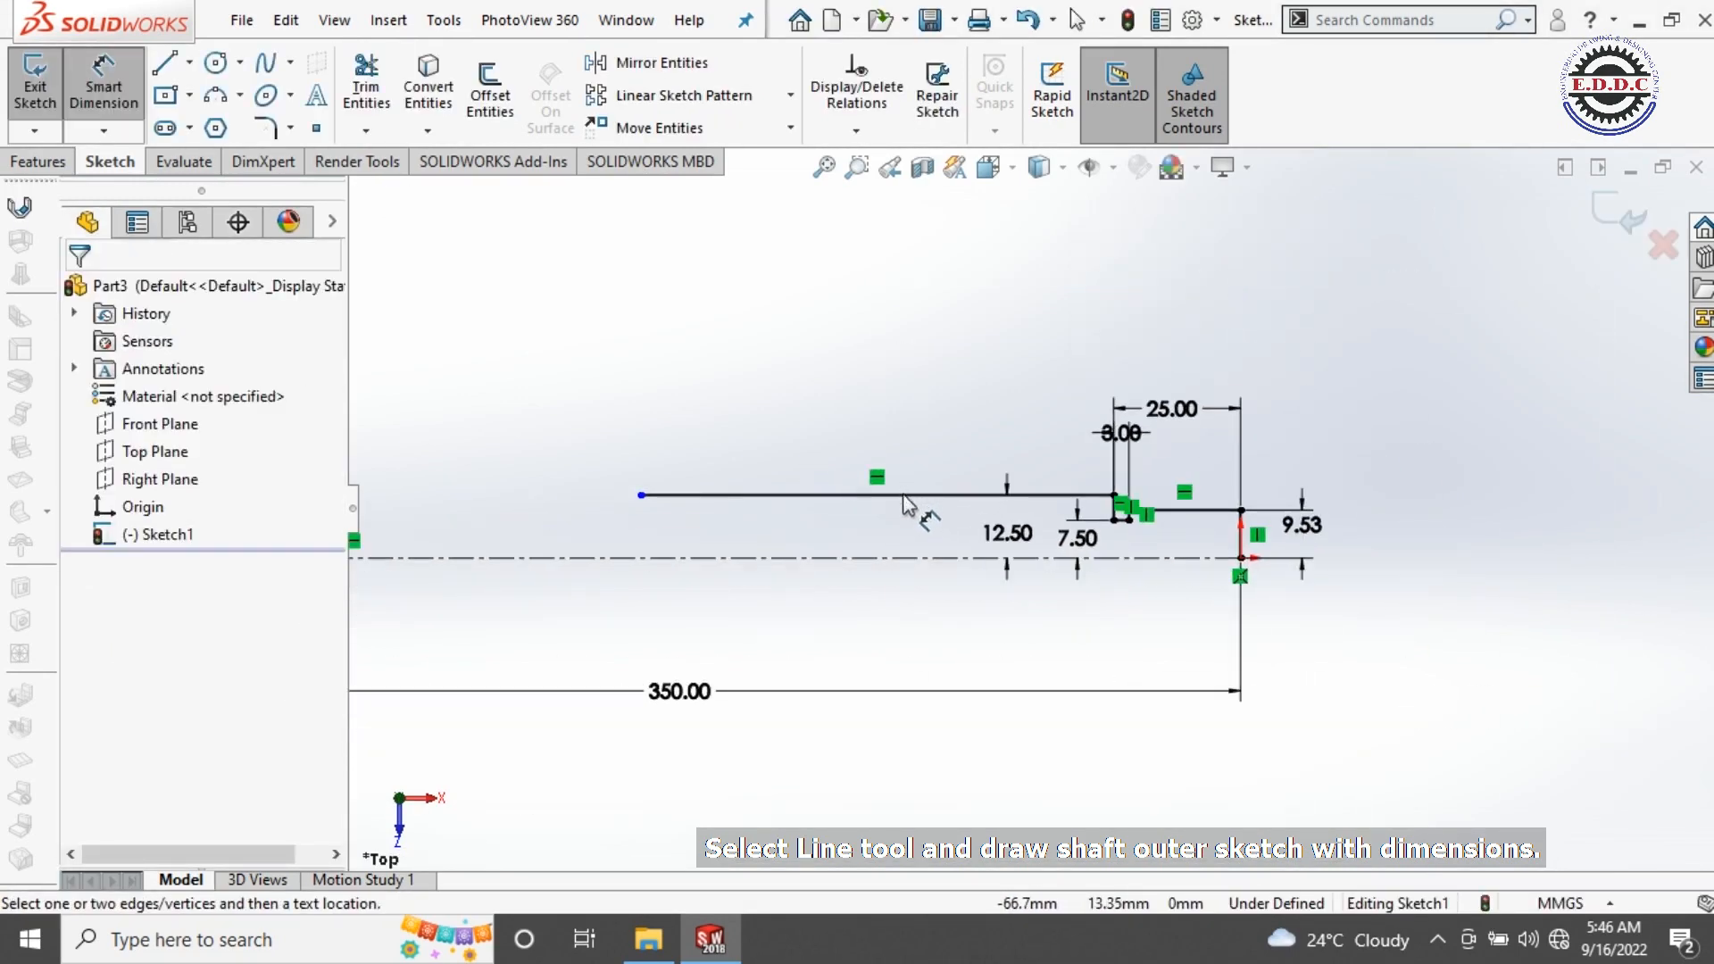
{"action": "left_click", "coordinate": [905, 500]}
{"action": "left_click", "coordinate": [930, 417]}
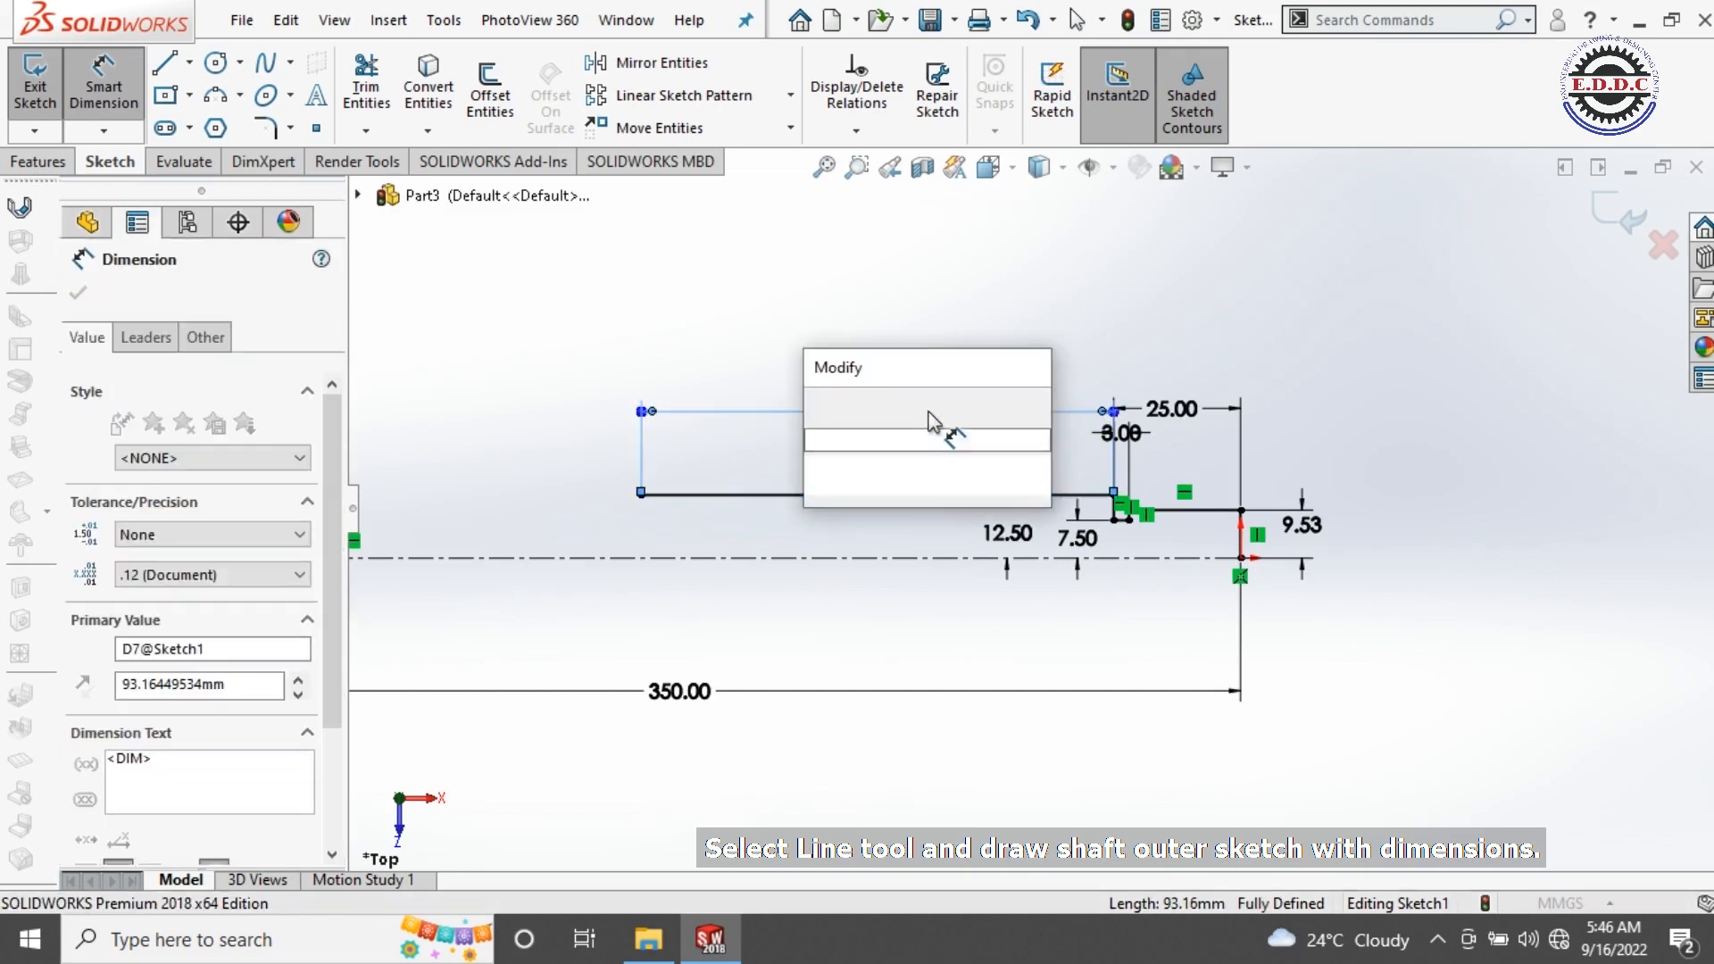
{"action": "type", "text": "50"}
{"action": "key", "text": "Return"}
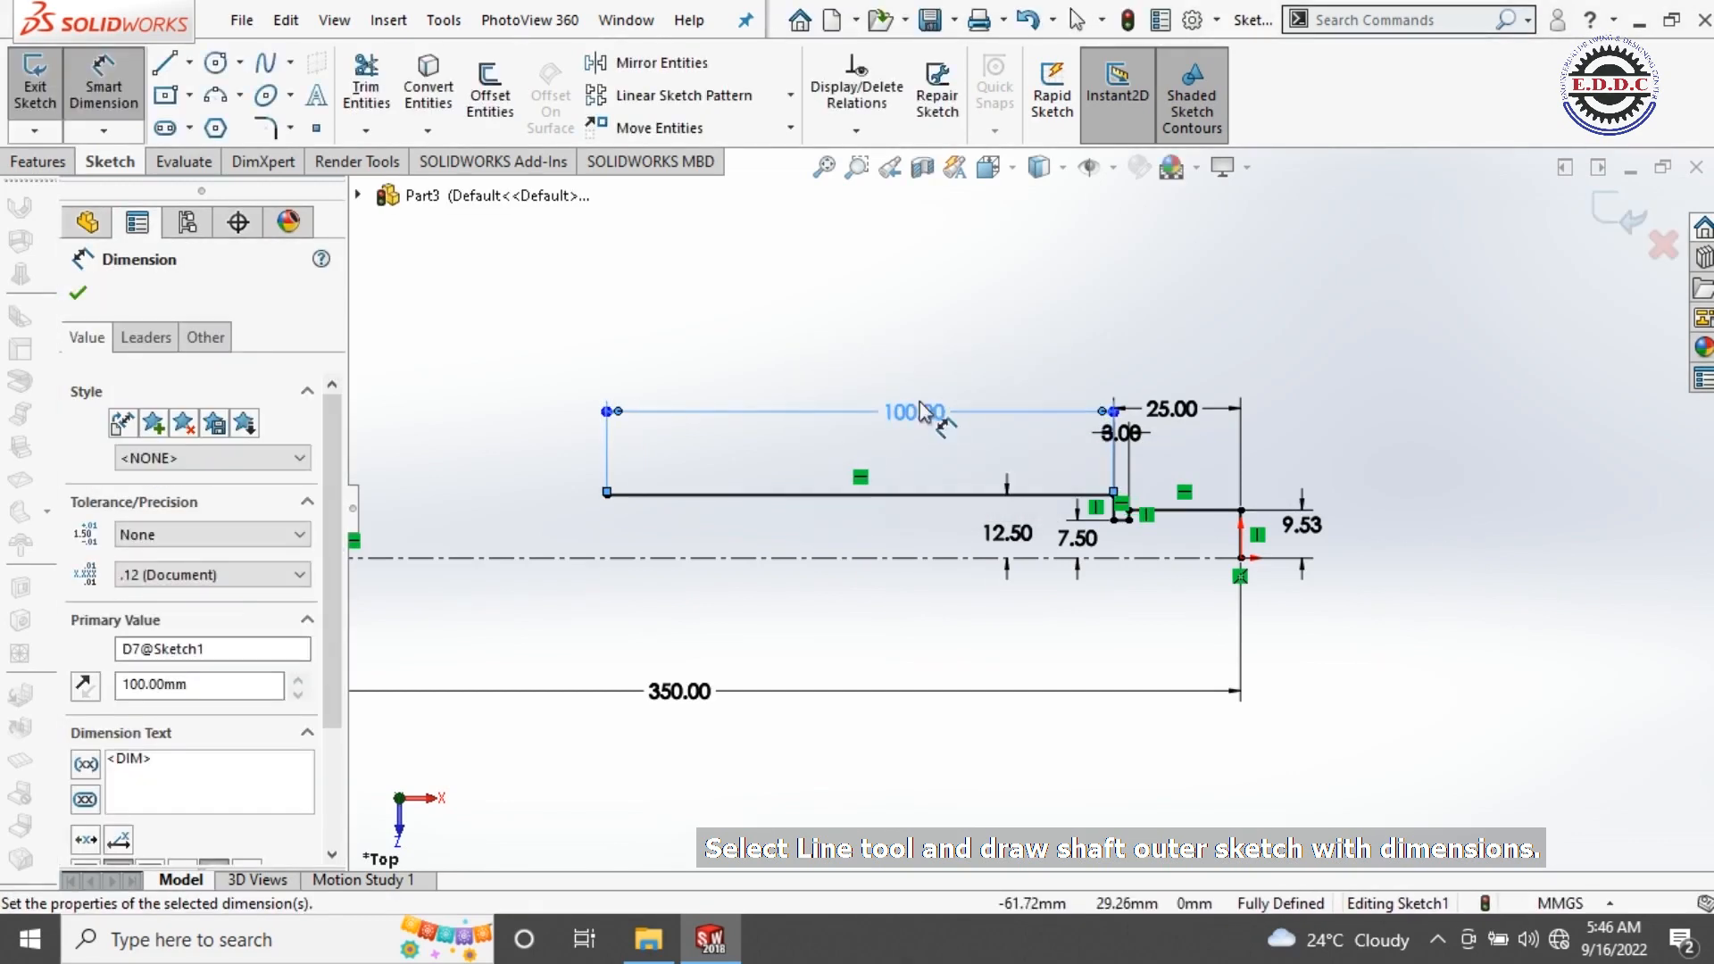
{"action": "left_click", "coordinate": [806, 320]}
{"action": "scroll", "coordinate": [712, 497], "scroll_direction": "down", "scroll_amount": 3}
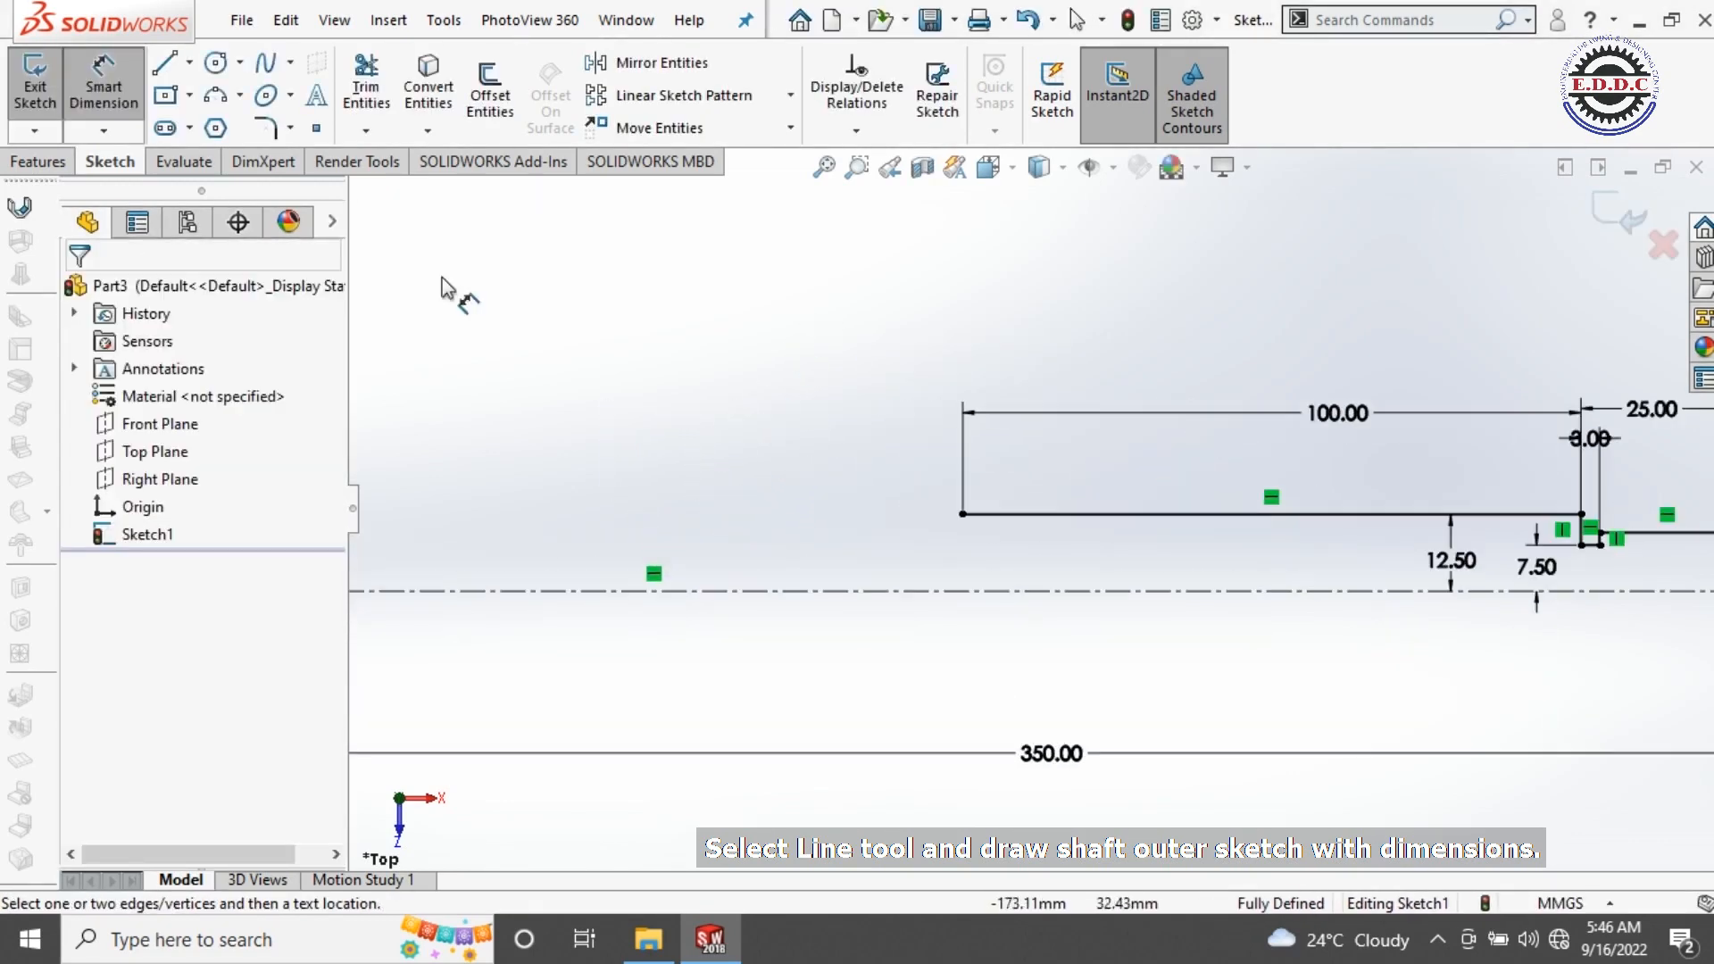
Step: Draw a short vertical riser up from the 100 mm line's left end and continue it with a horizontal line about 27 mm long leftward
{"action": "key", "text": "l"}
{"action": "scroll", "coordinate": [991, 545], "scroll_direction": "down", "scroll_amount": 3}
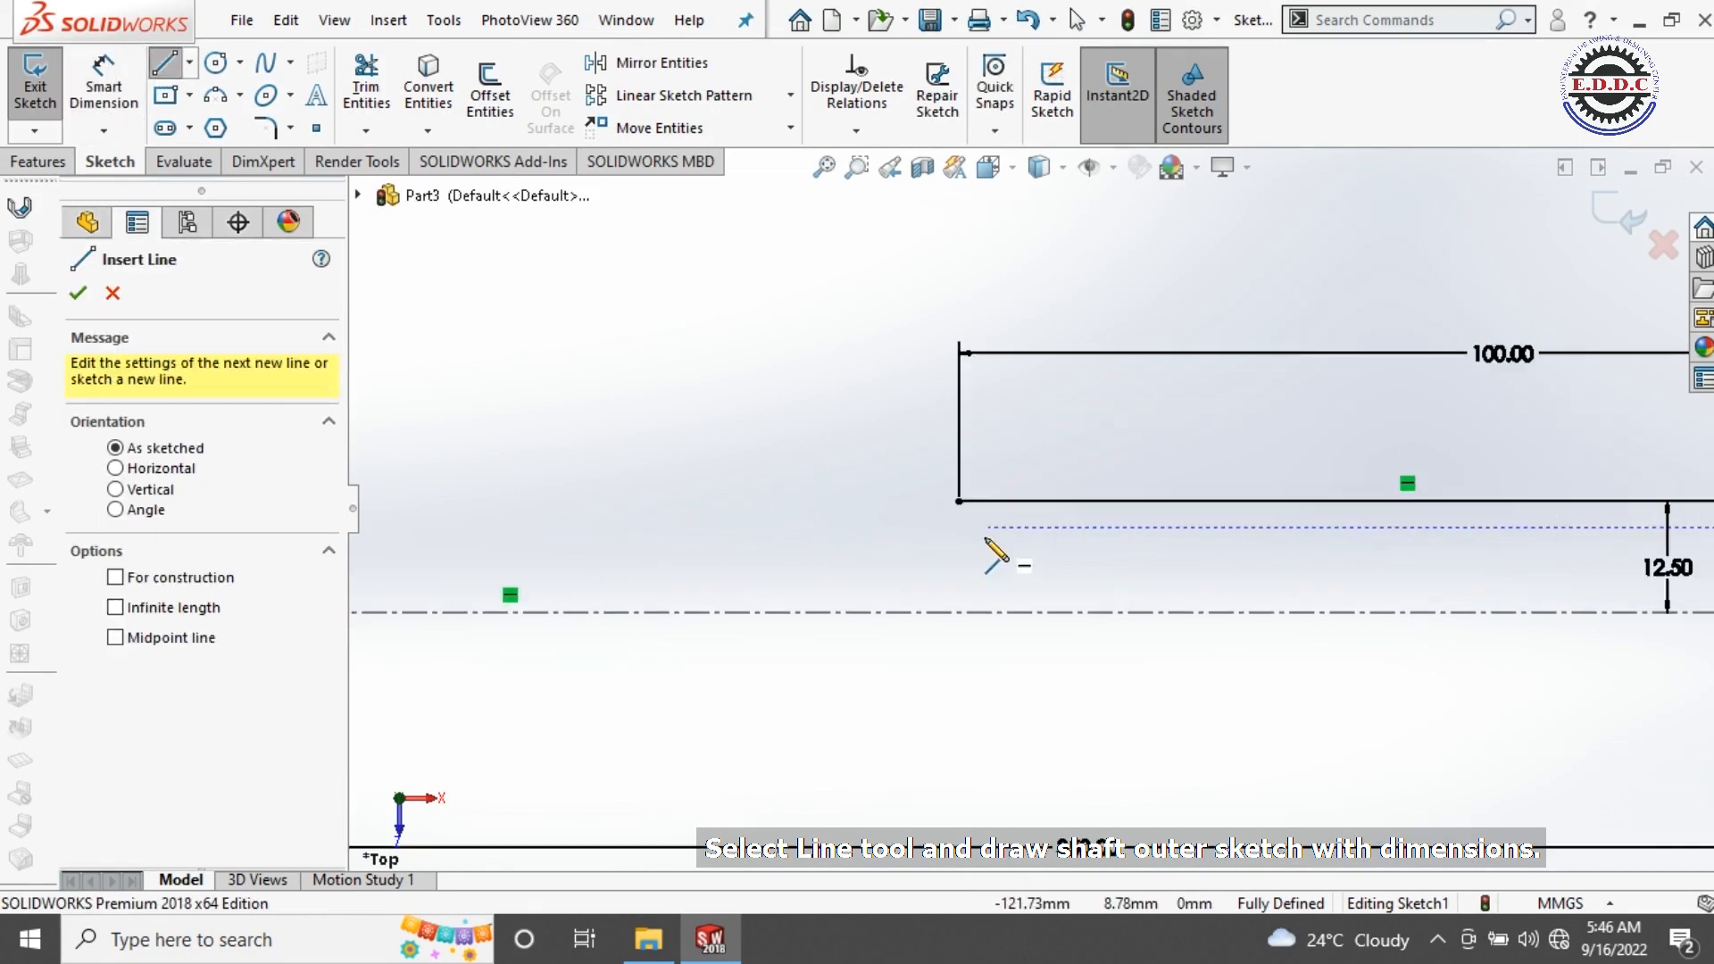
{"action": "left_click", "coordinate": [957, 492]}
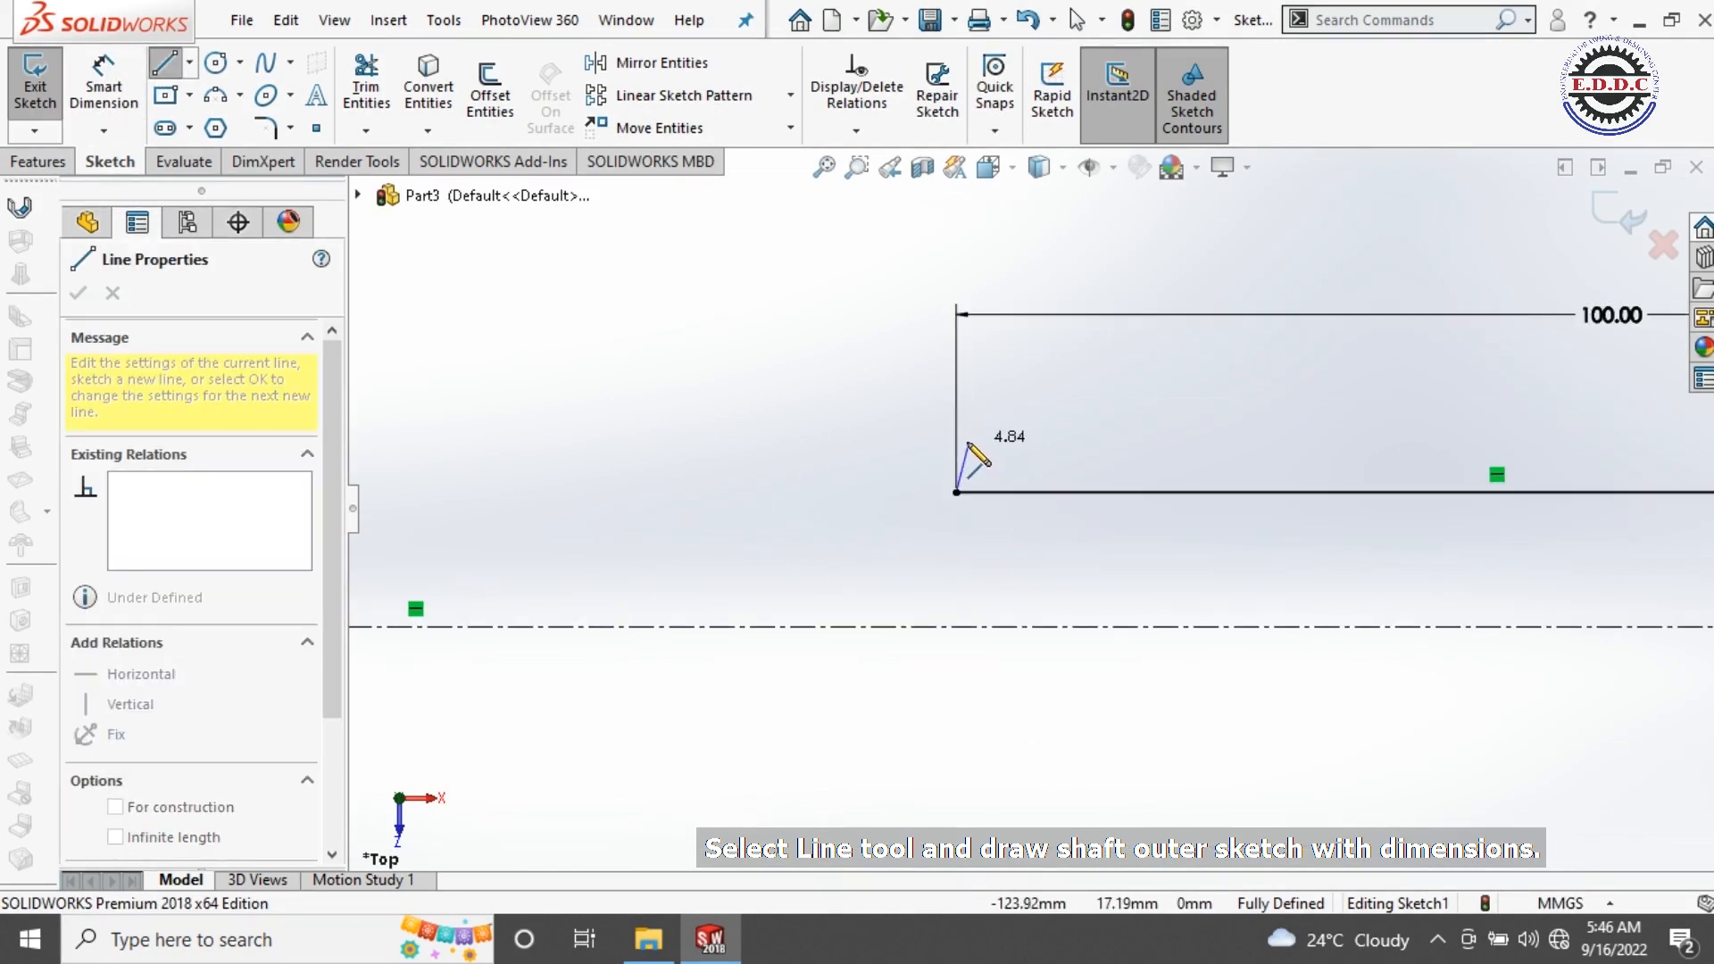
{"action": "left_click", "coordinate": [959, 445]}
{"action": "scroll", "coordinate": [831, 466], "scroll_direction": "up", "scroll_amount": 3}
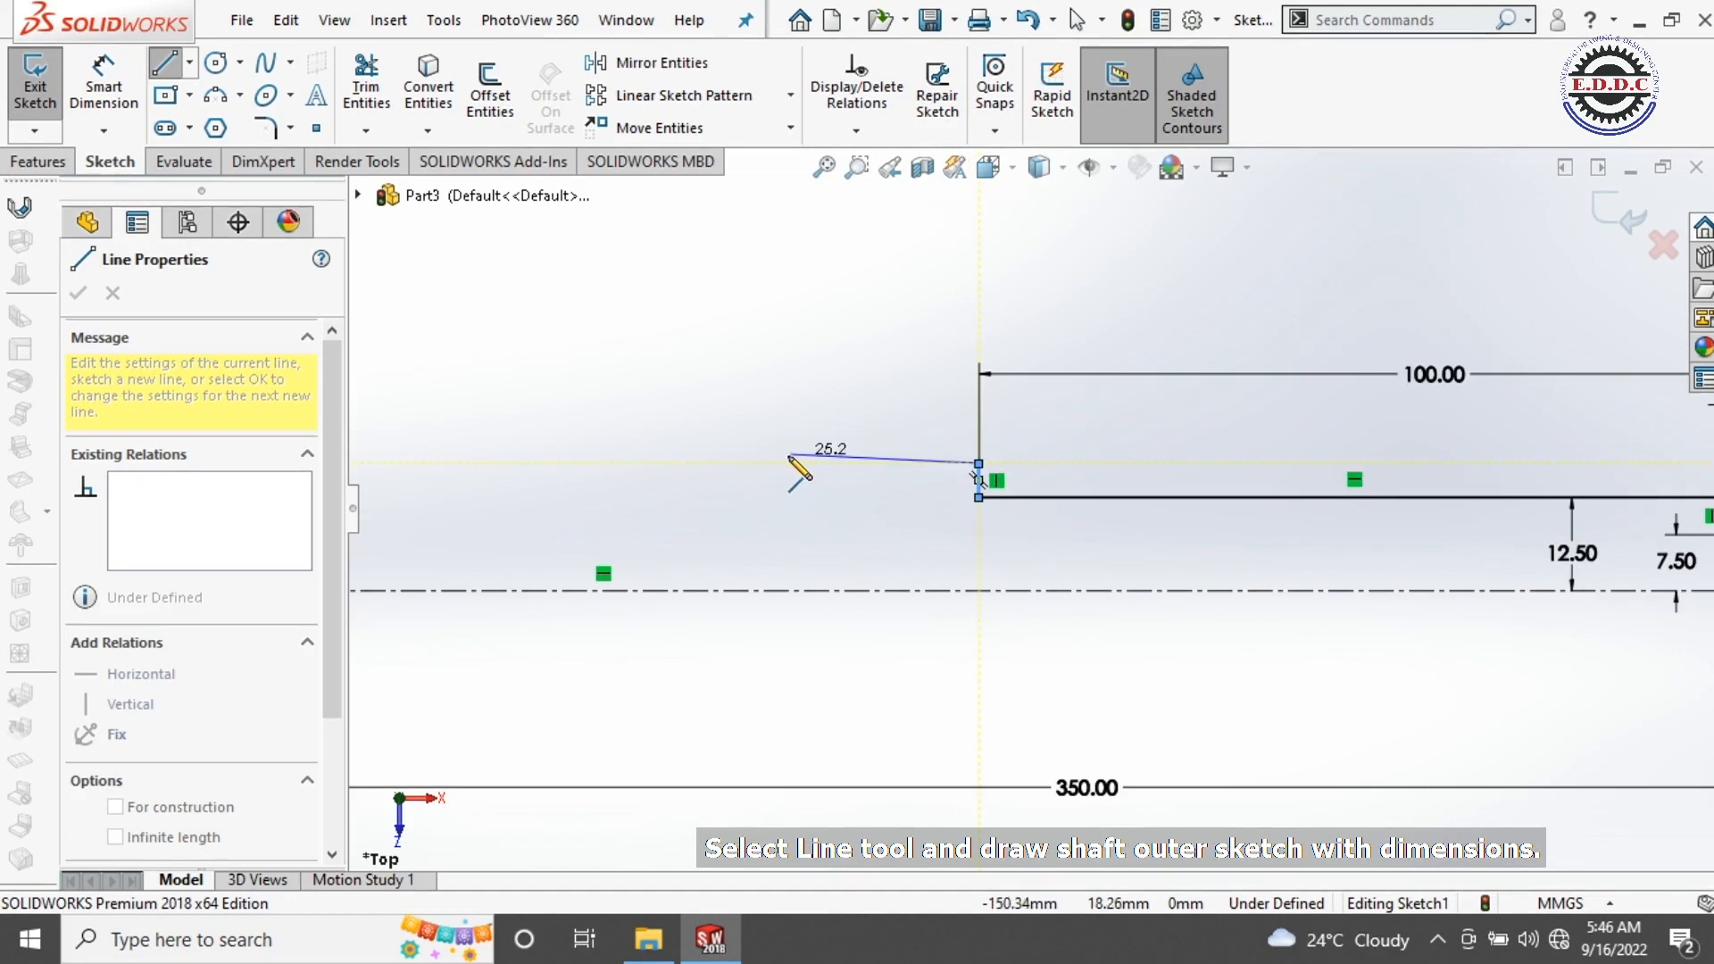
{"action": "left_click", "coordinate": [776, 464]}
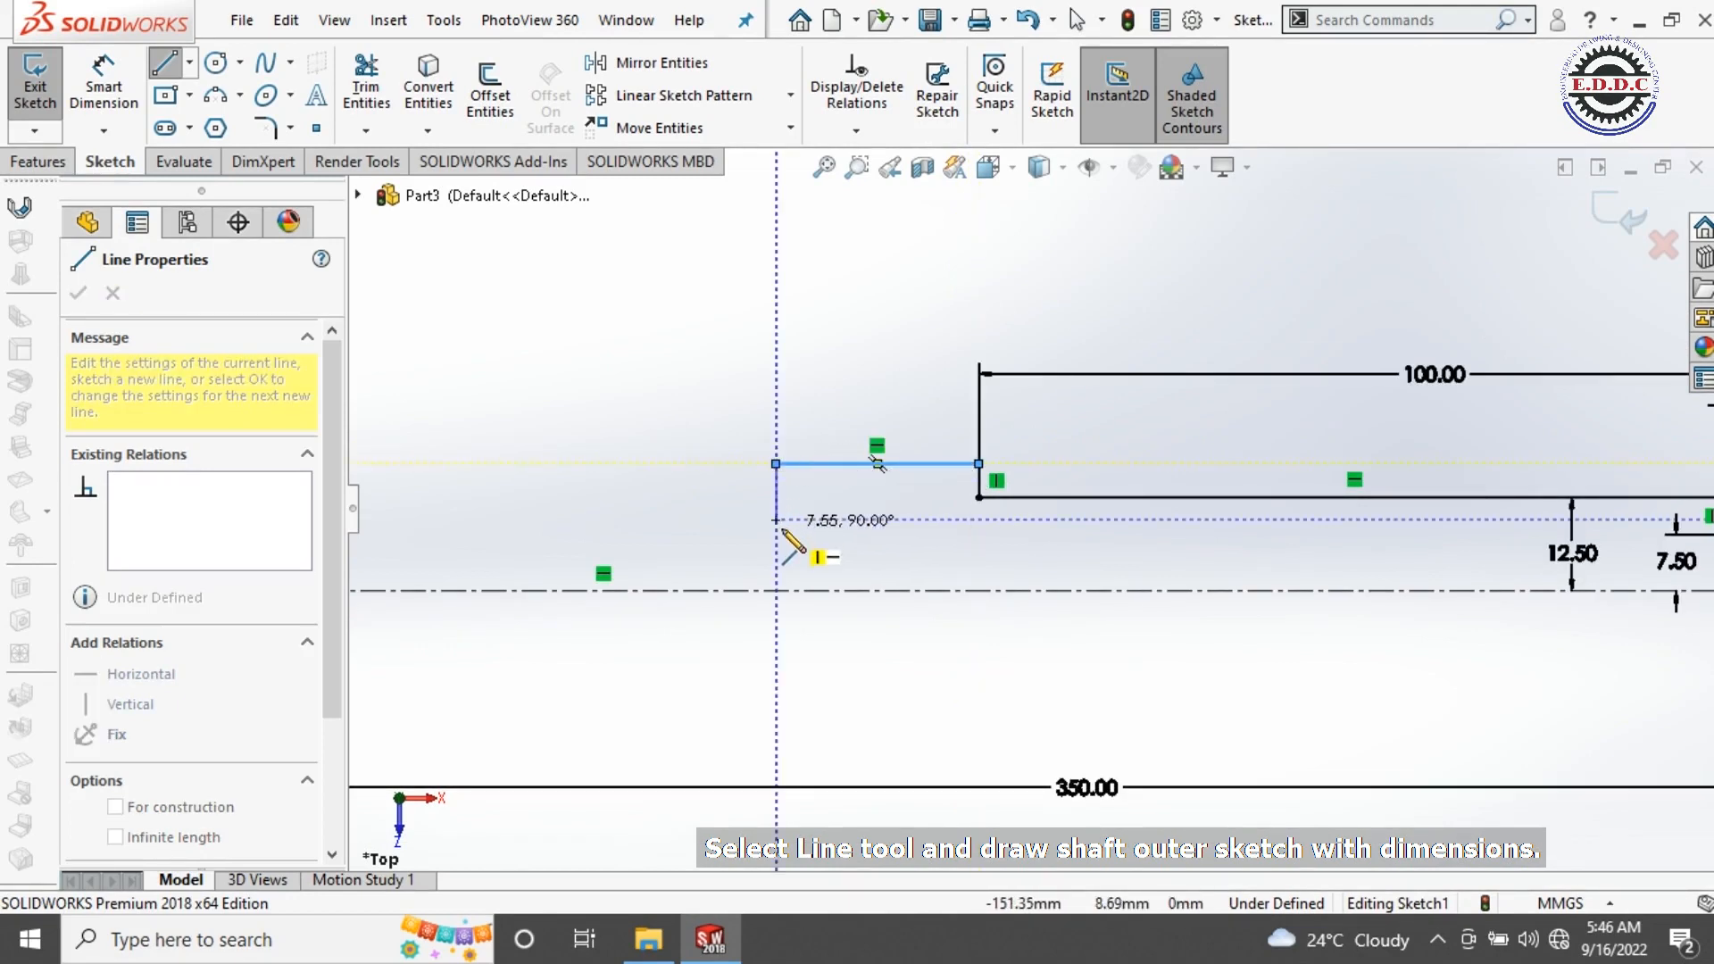
Step: Dimension the new raised line's distance from the centreline and set it to 16 mm
{"action": "left_click", "coordinate": [104, 80]}
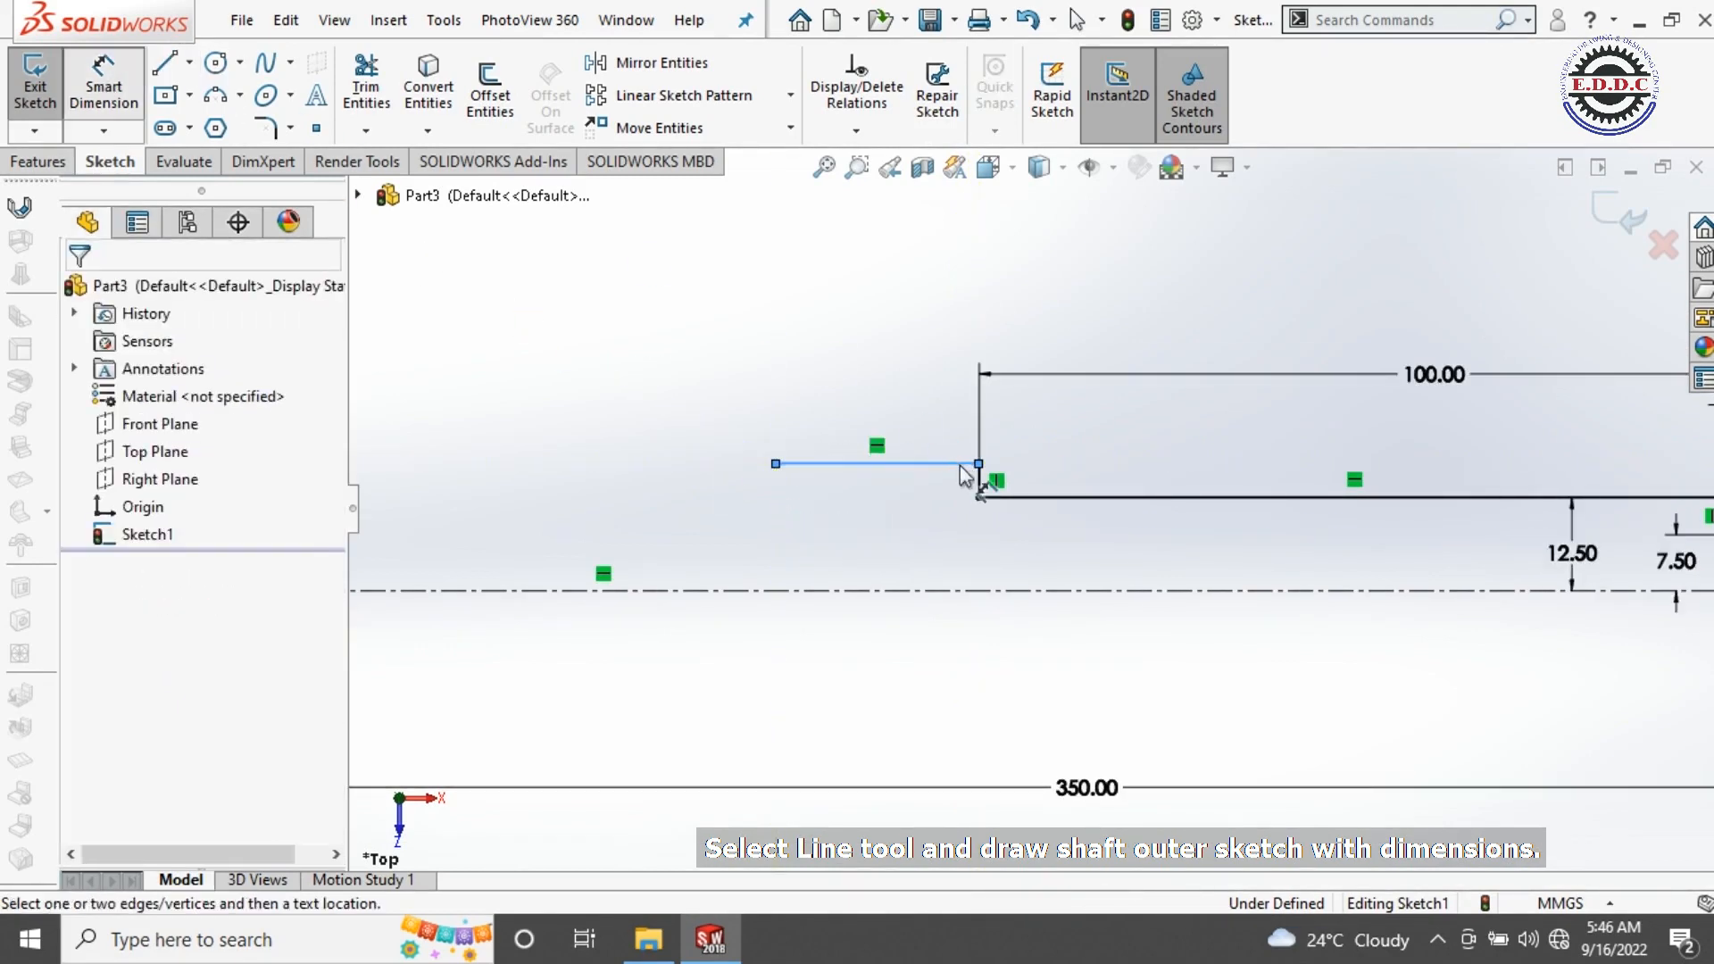
{"action": "left_click", "coordinate": [947, 465]}
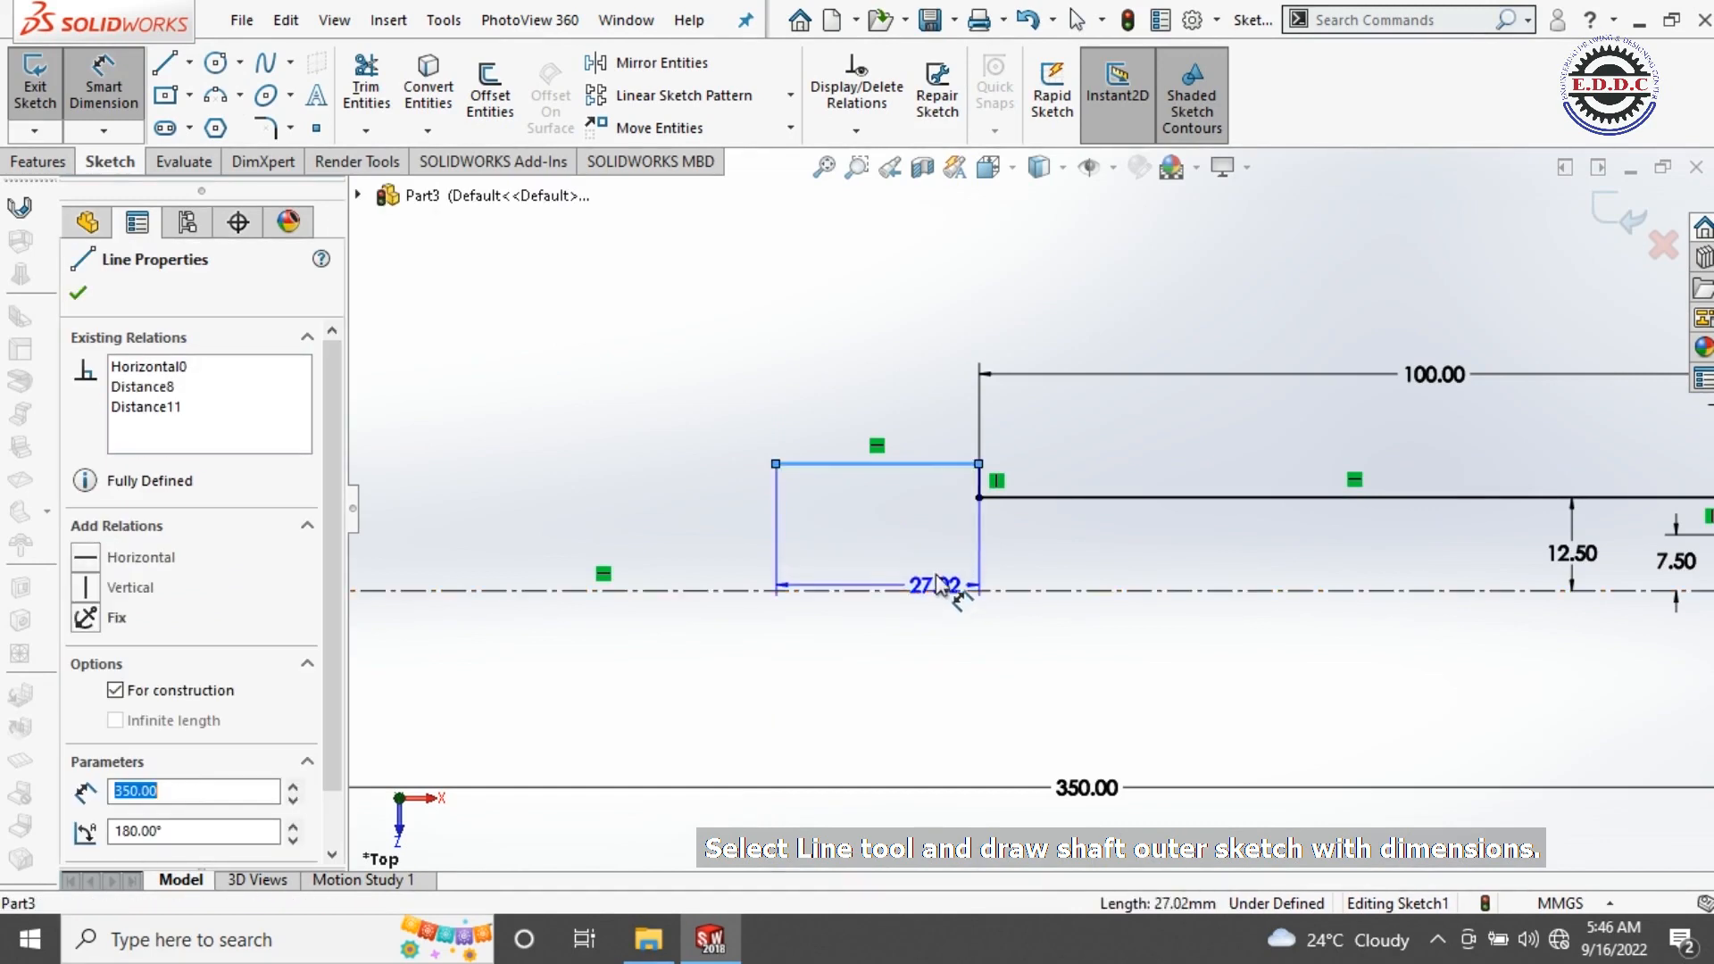
{"action": "left_click", "coordinate": [949, 590]}
{"action": "left_click", "coordinate": [913, 534]}
{"action": "type", "text": "16"}
{"action": "key", "text": "Return"}
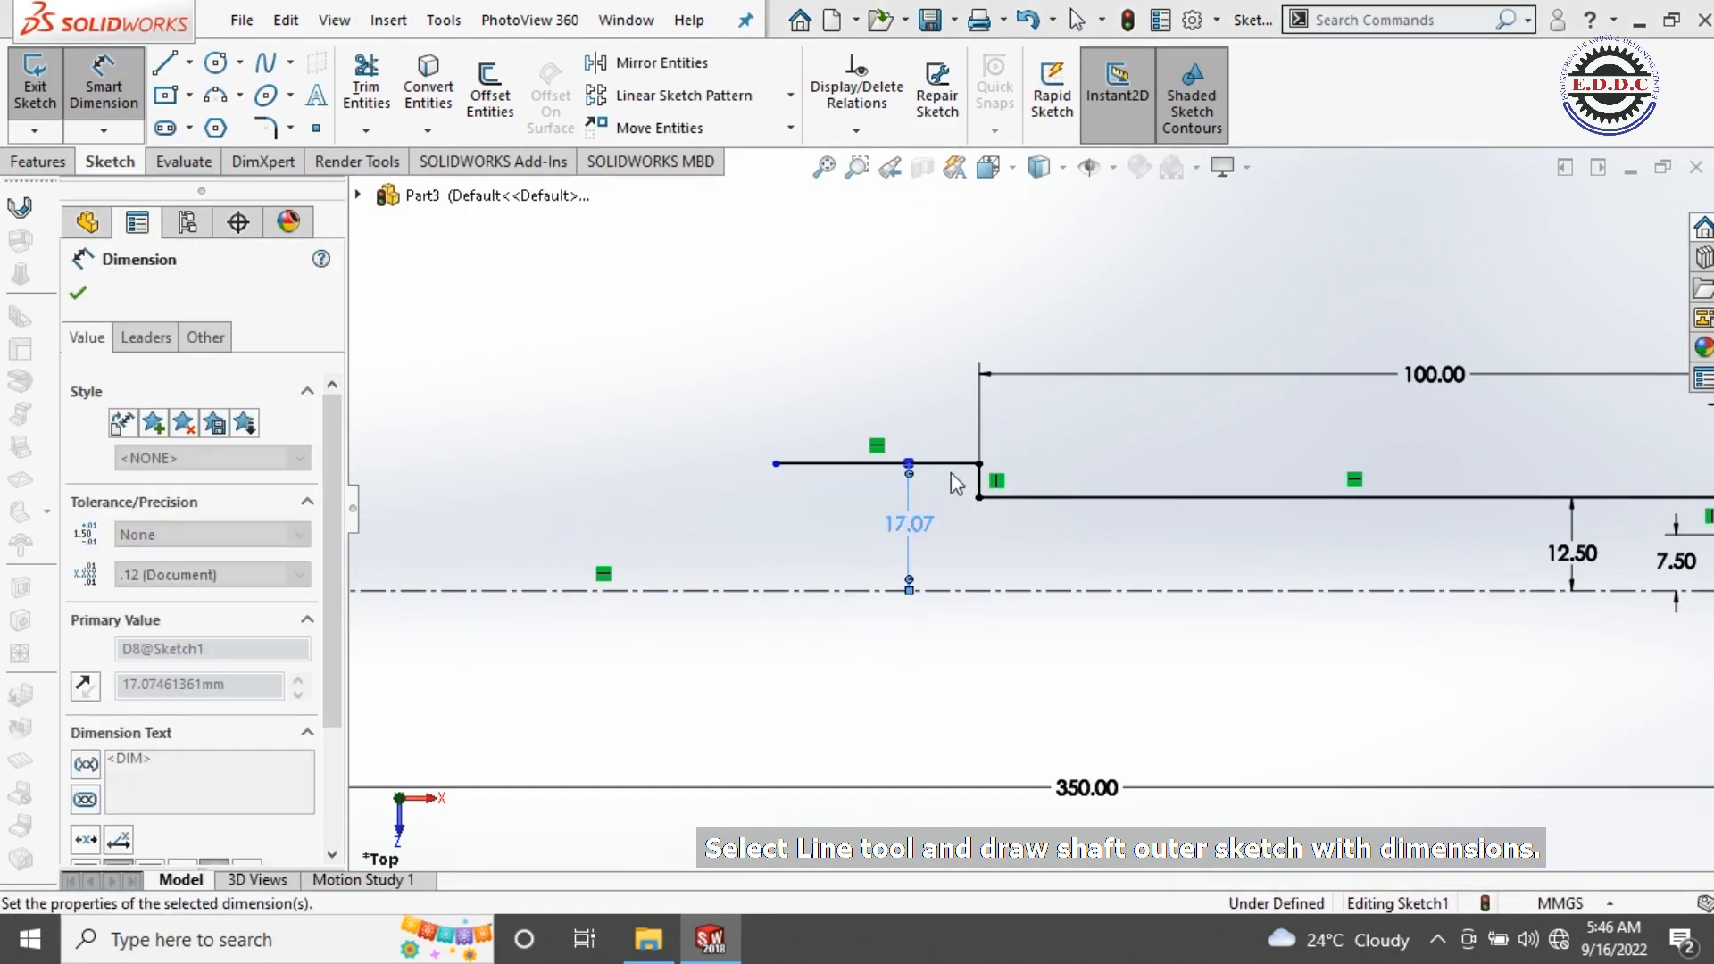
{"action": "left_click", "coordinate": [1127, 439]}
{"action": "scroll", "coordinate": [952, 537], "scroll_direction": "down", "scroll_amount": 1}
{"action": "scroll", "coordinate": [902, 529], "scroll_direction": "up", "scroll_amount": 2}
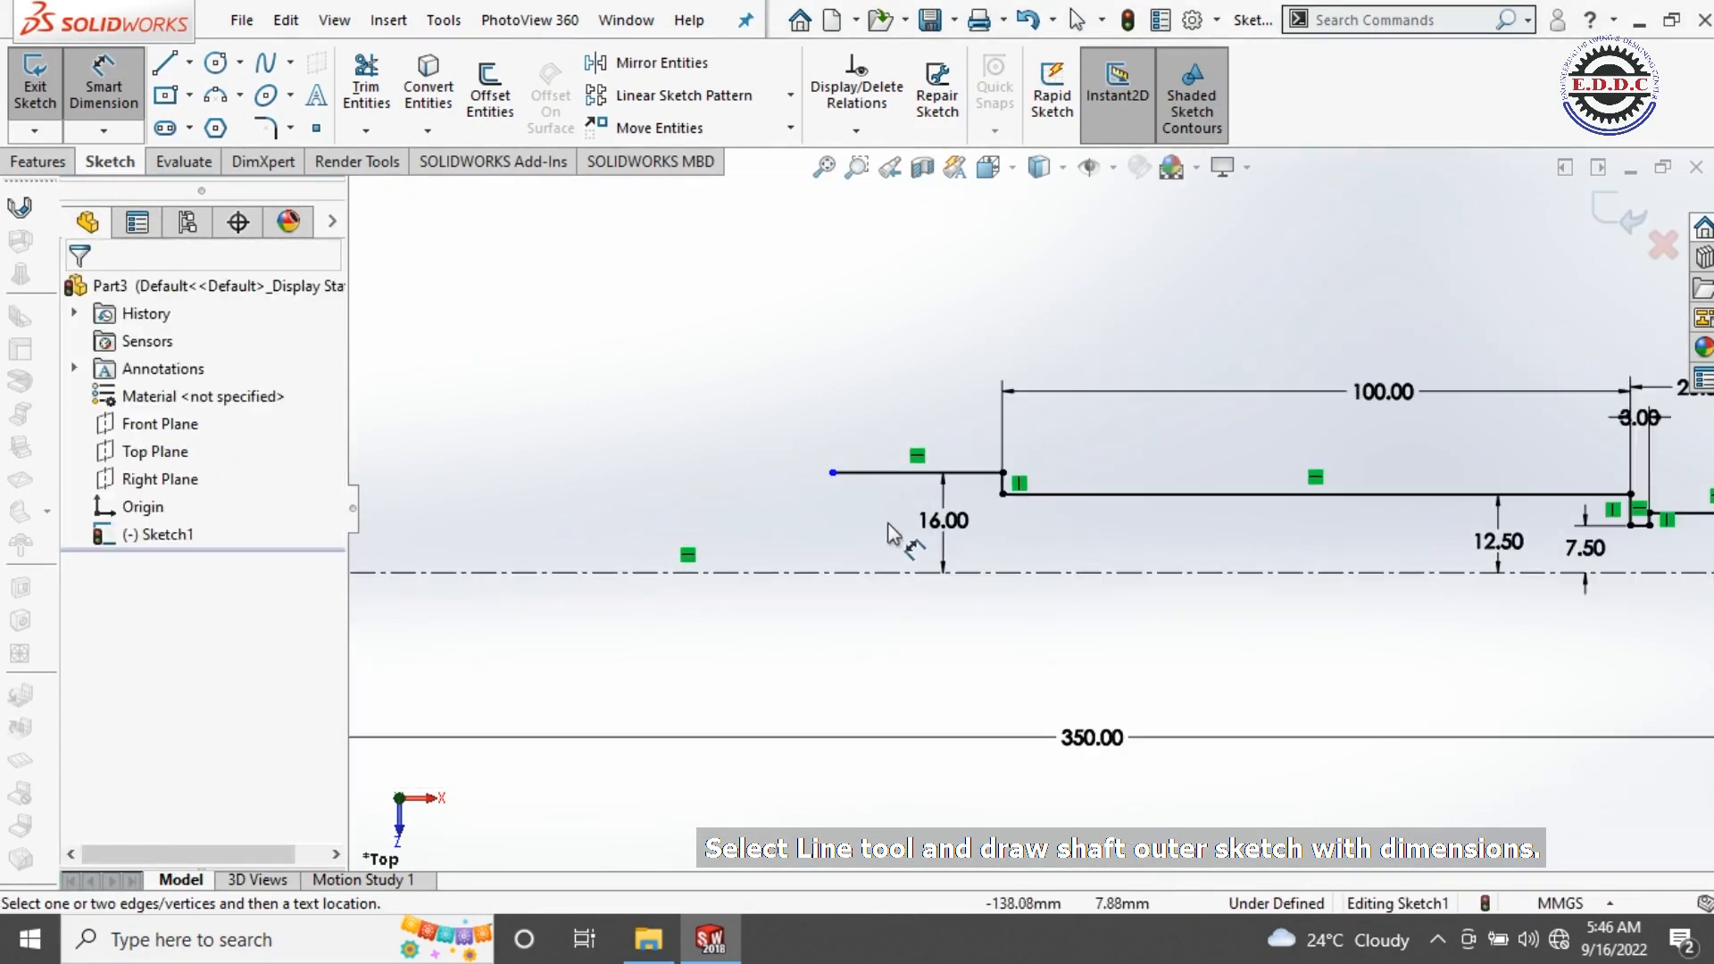
Step: Dimension the raised line's length and set it to 20 mm
{"action": "scroll", "coordinate": [873, 519], "scroll_direction": "down", "scroll_amount": 2}
{"action": "scroll", "coordinate": [871, 517], "scroll_direction": "down", "scroll_amount": 1}
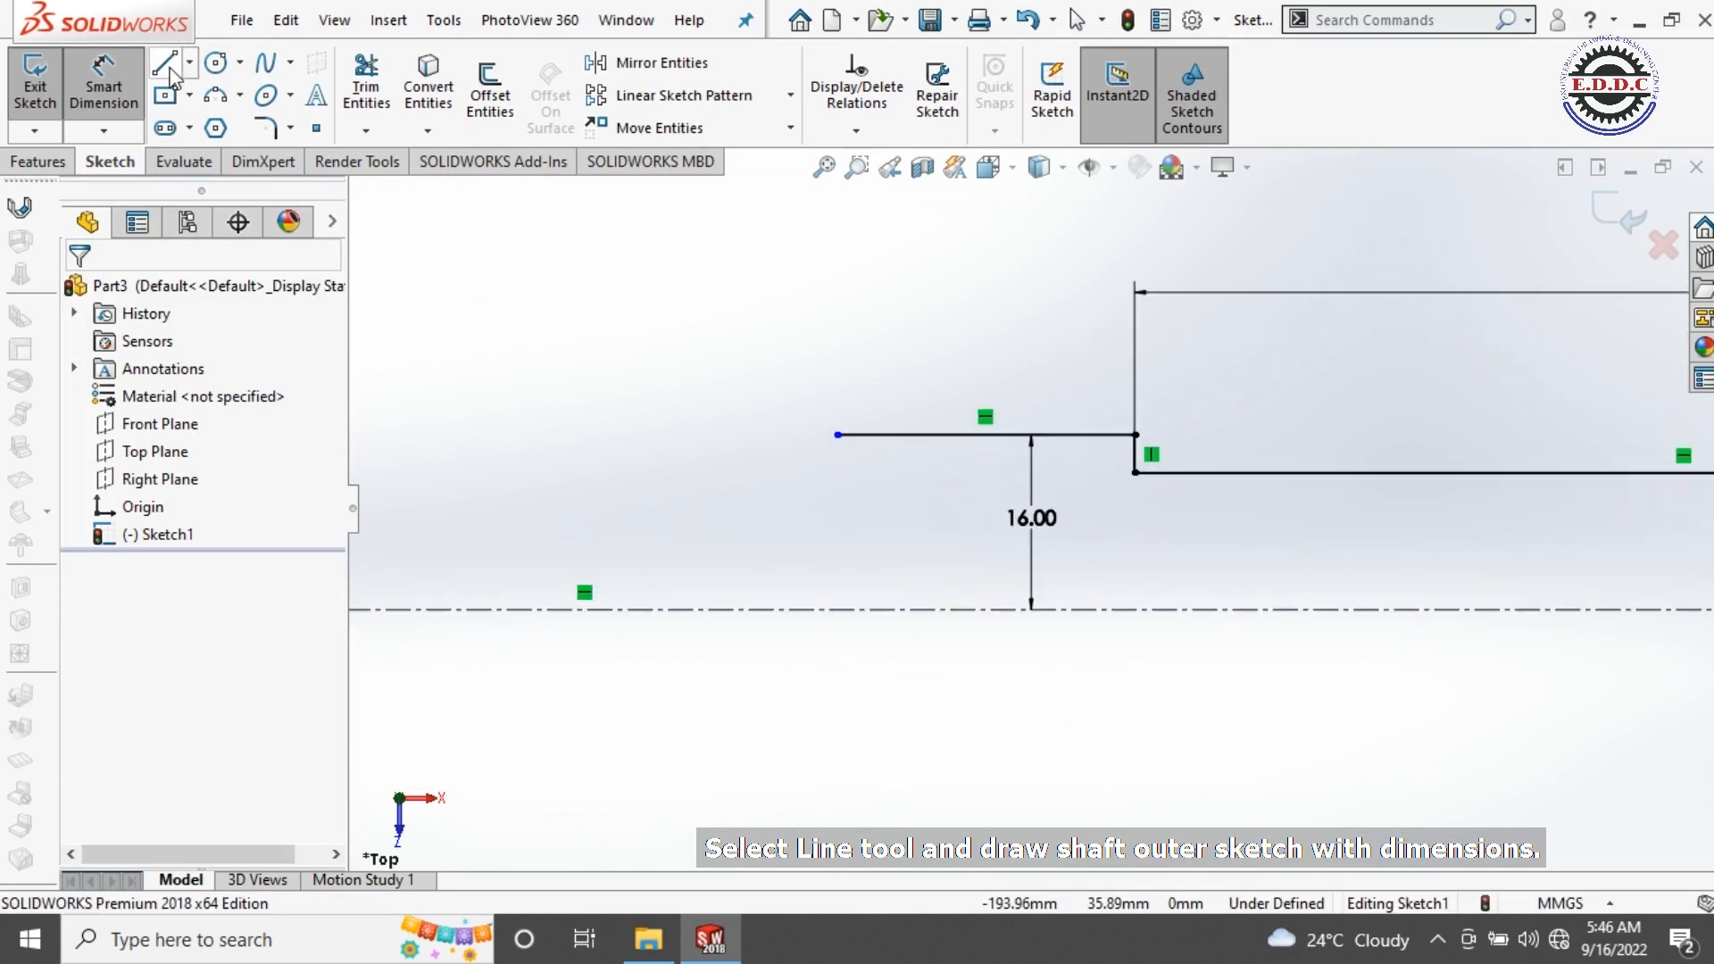
{"action": "left_click", "coordinate": [894, 437]}
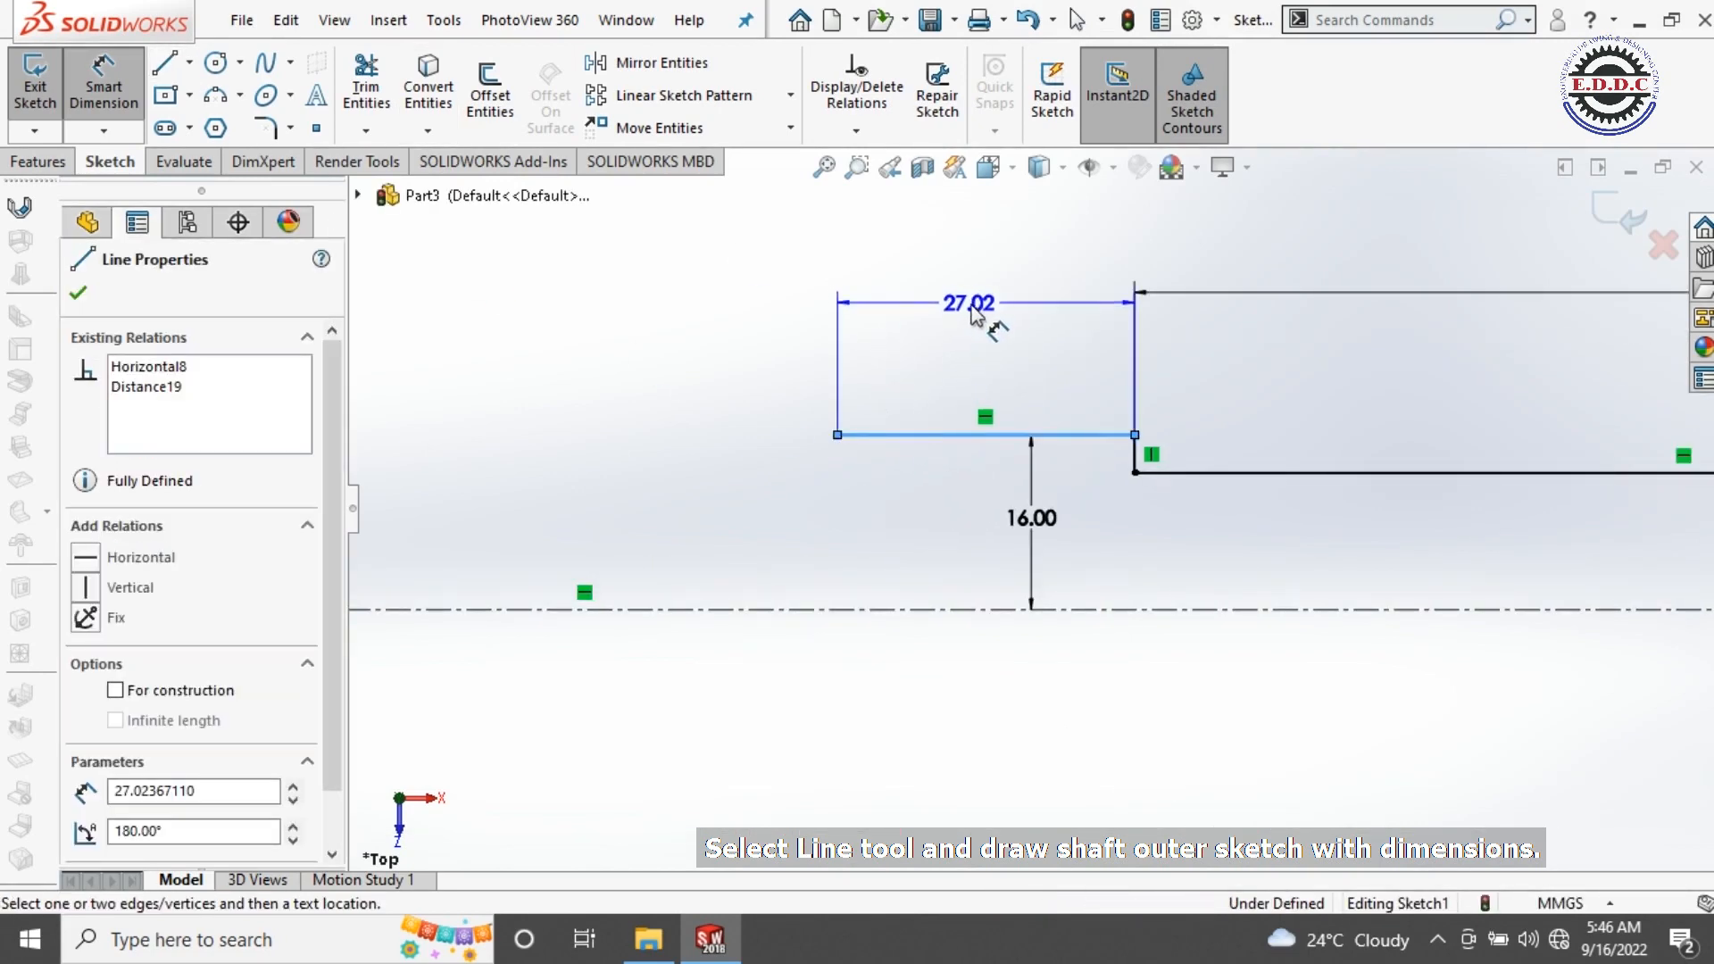
{"action": "left_click", "coordinate": [977, 308]}
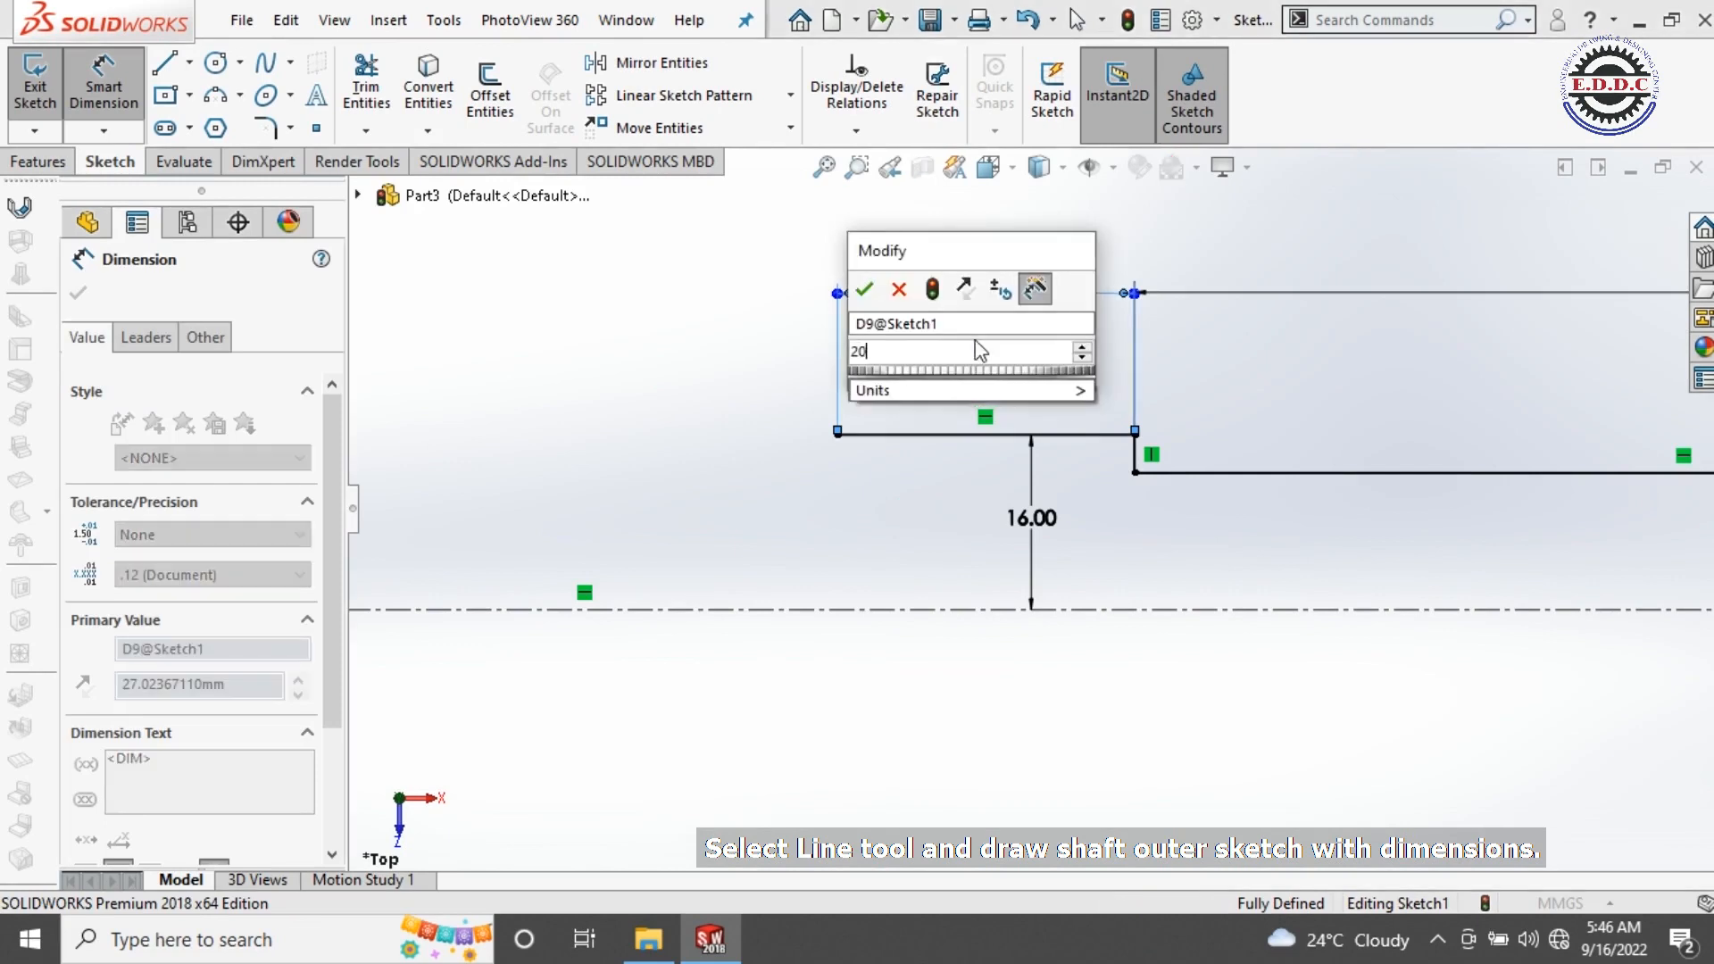
{"action": "key", "text": "Return"}
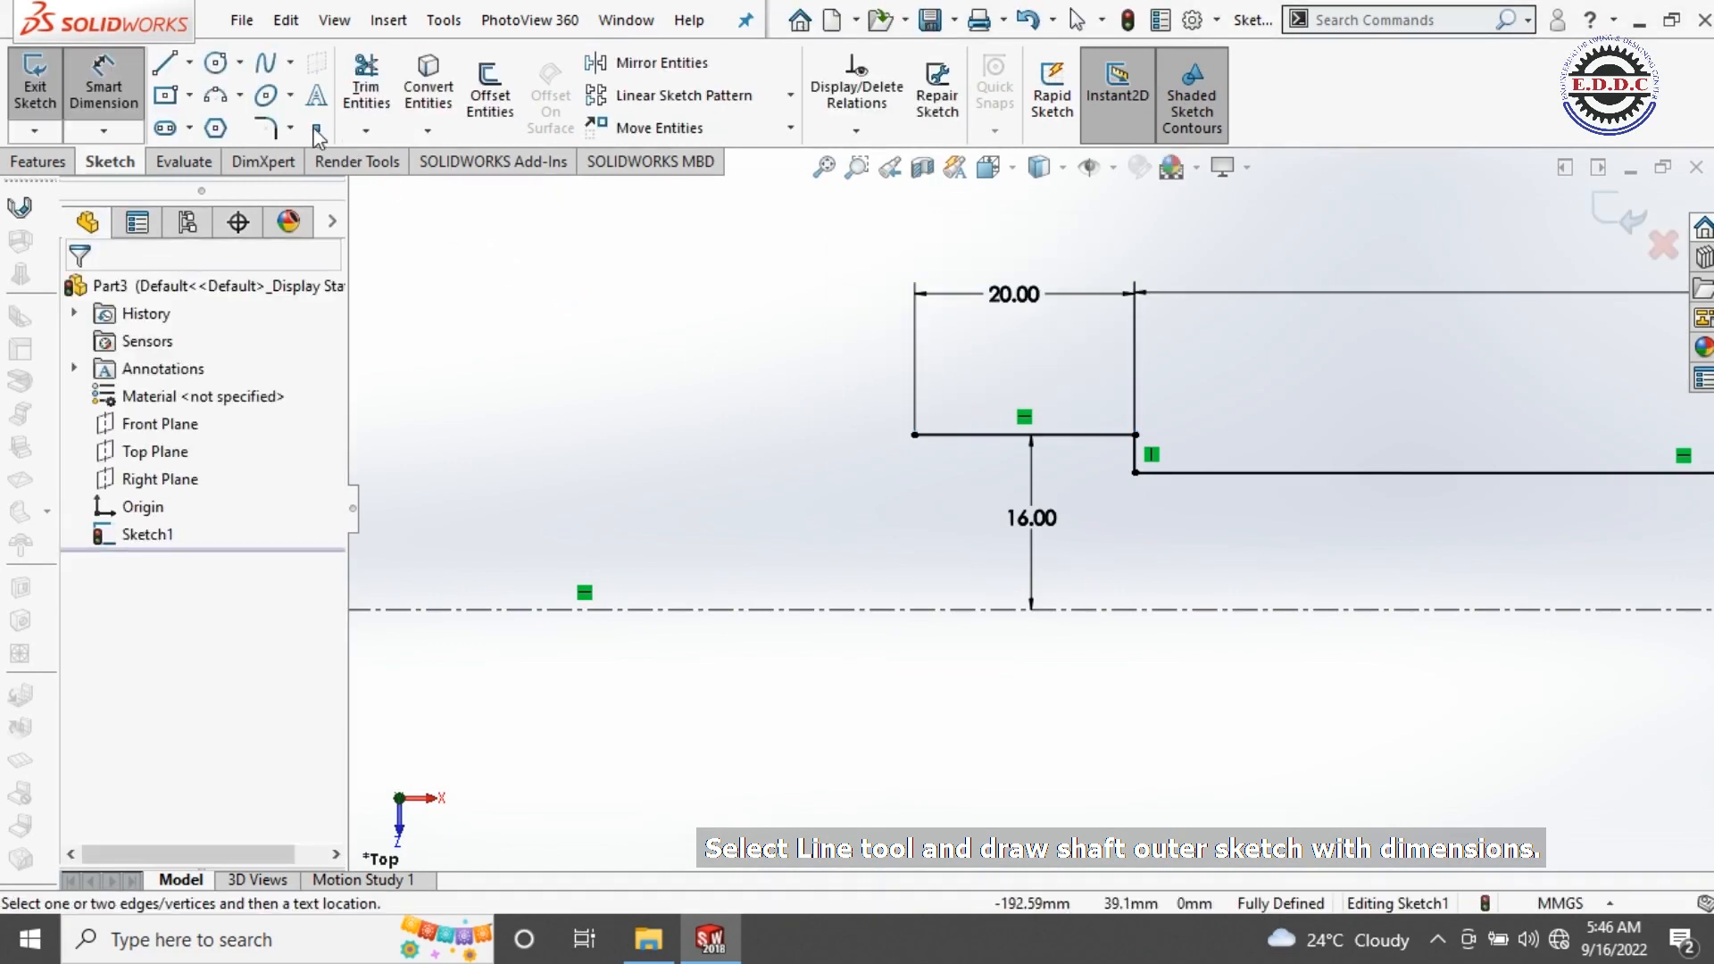
Step: Extend the profile left of the 20 mm line with a groove about 5 mm wide and a higher horizontal line about 20.5 mm long
{"action": "left_click", "coordinate": [166, 64]}
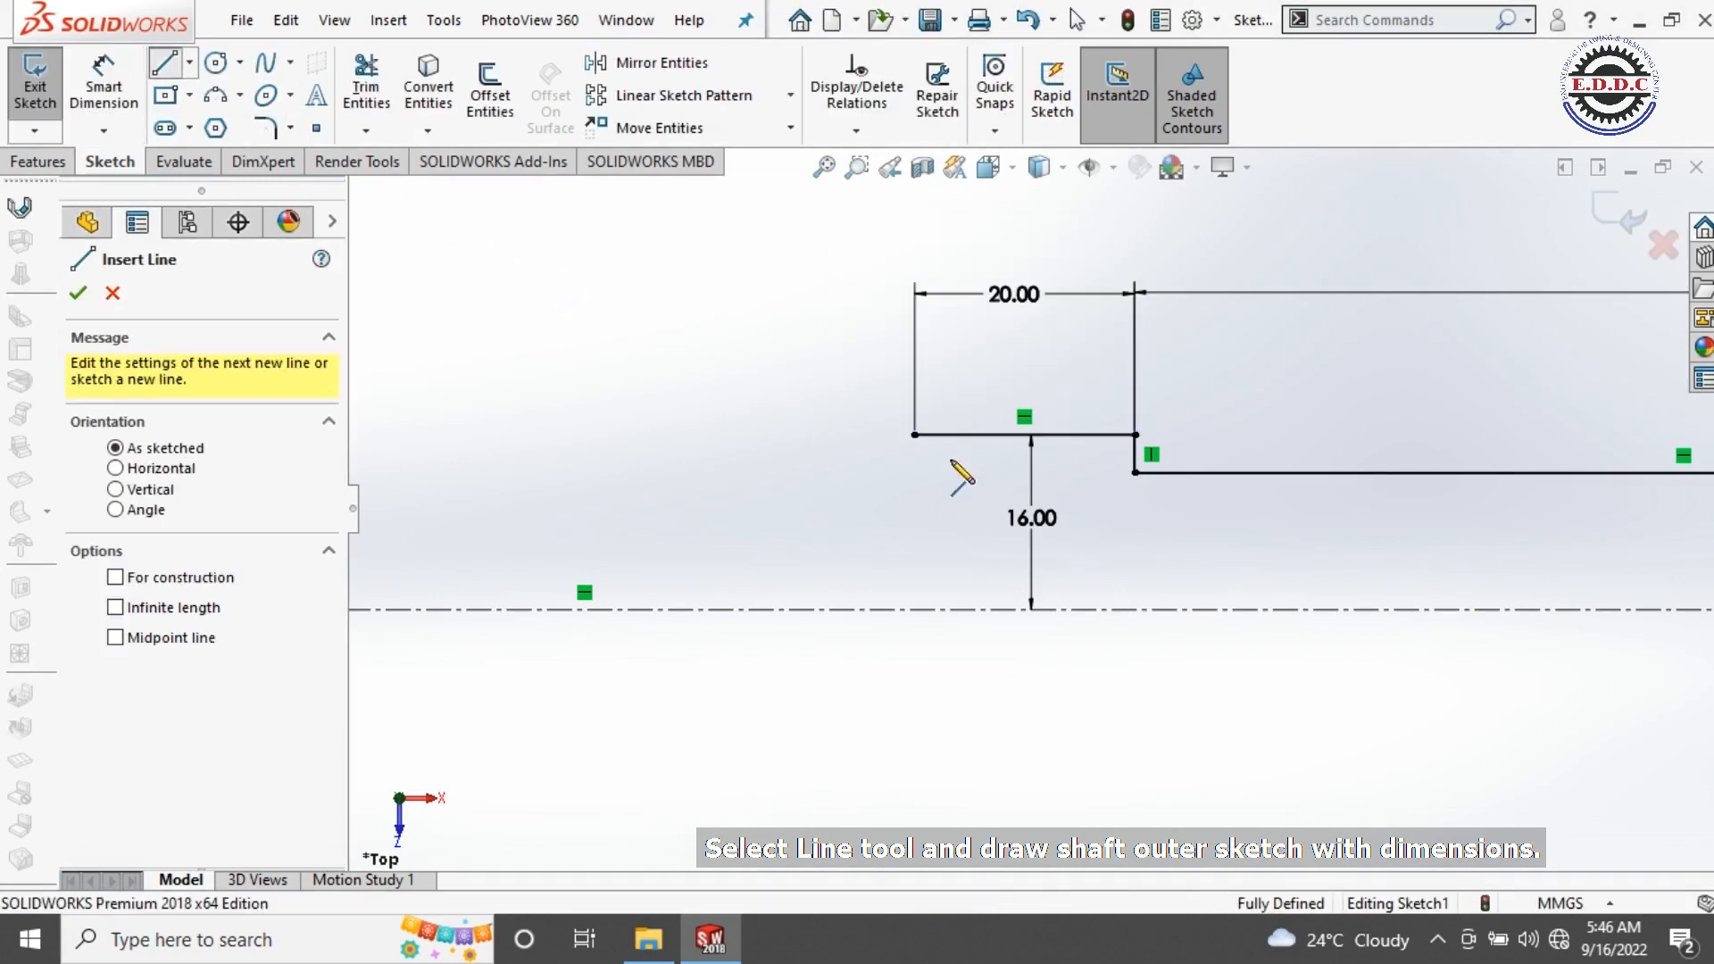
{"action": "left_click", "coordinate": [914, 435]}
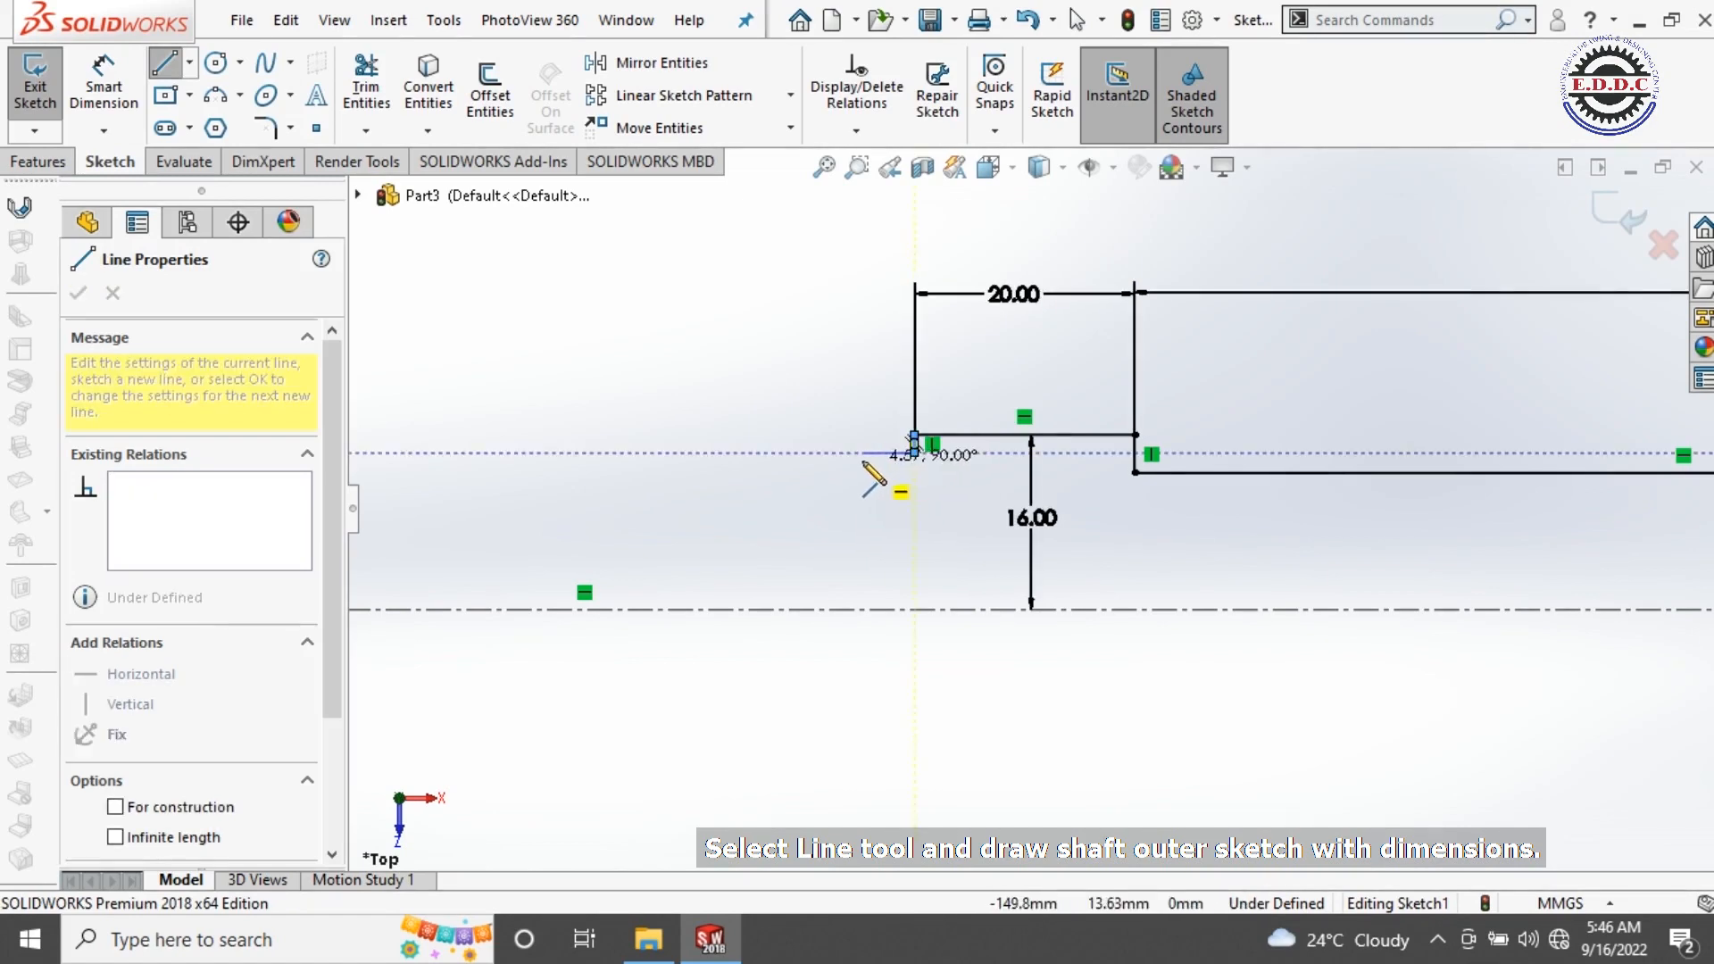
{"action": "left_click", "coordinate": [914, 453]}
{"action": "left_click", "coordinate": [859, 453]}
{"action": "left_click", "coordinate": [859, 390]}
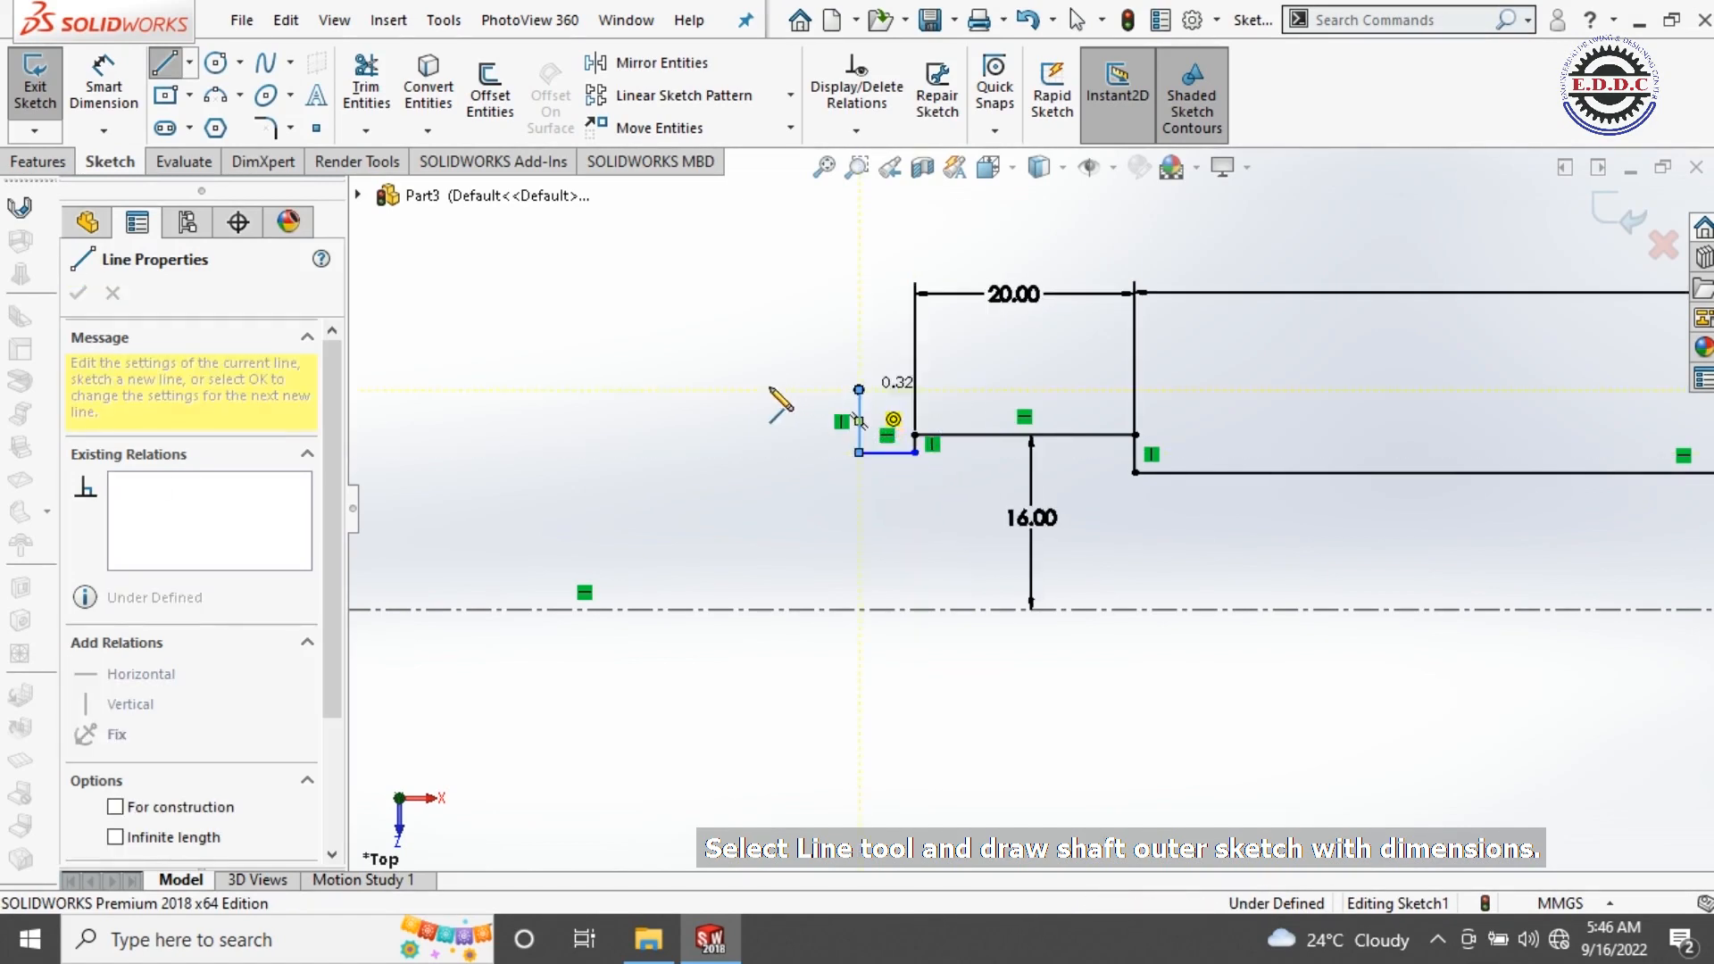
{"action": "double_click", "coordinate": [634, 391]}
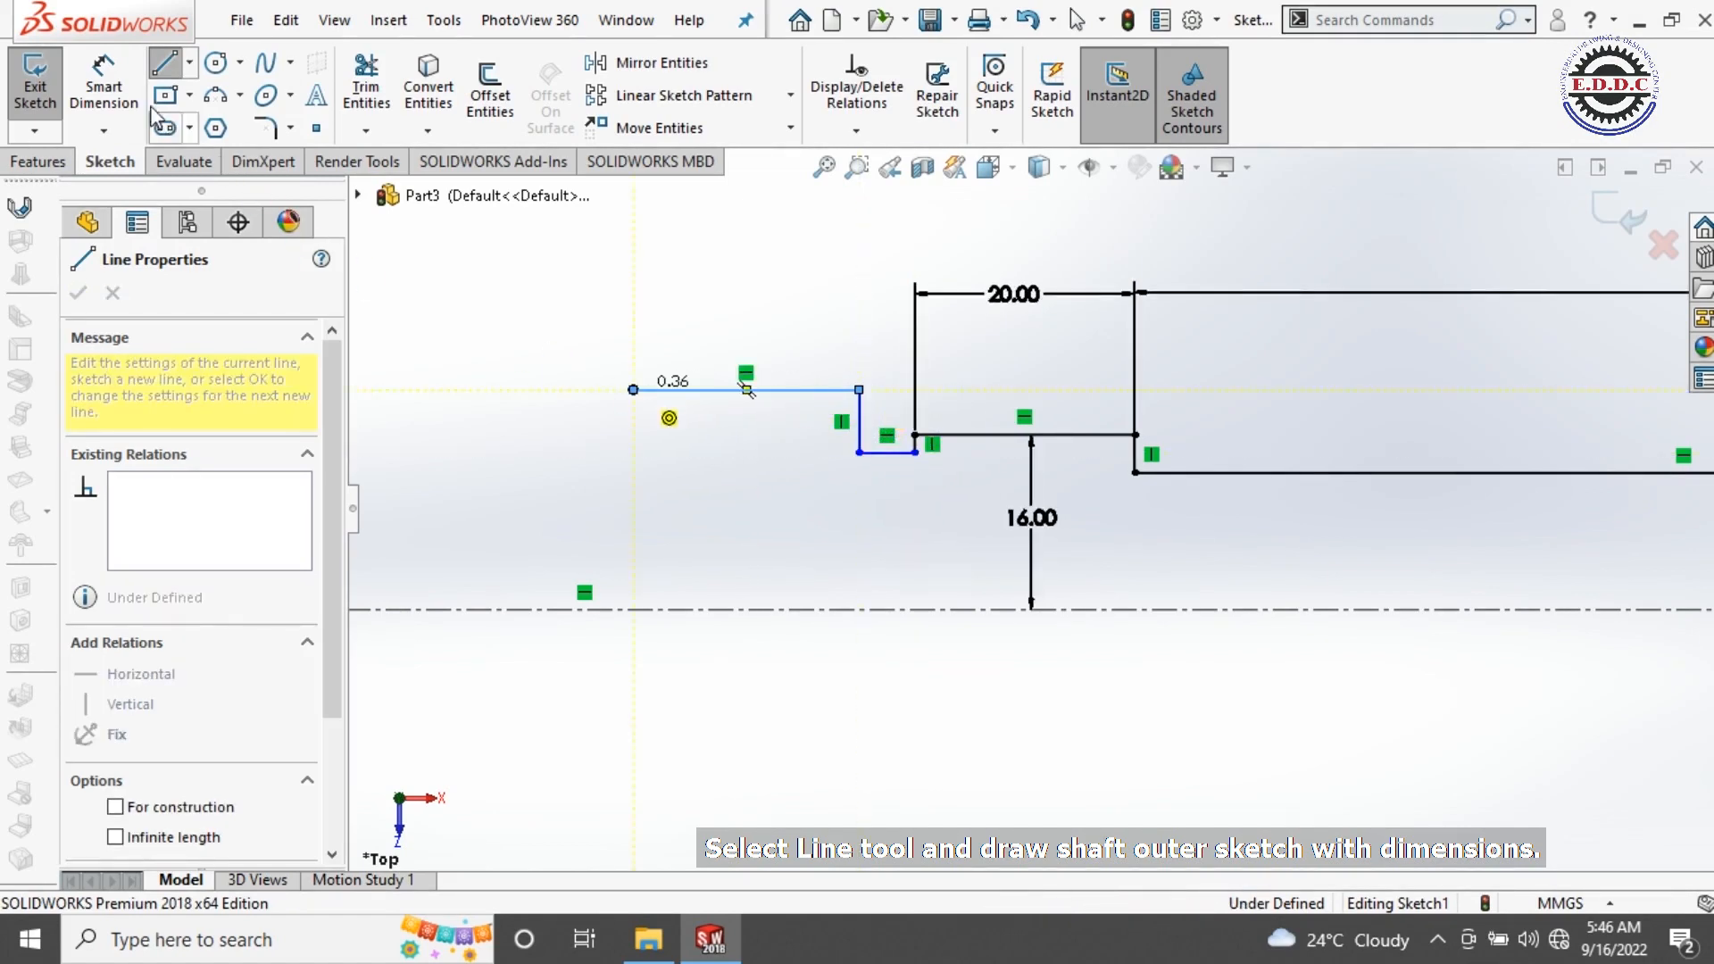
Step: Dimension the width of the new groove's bottom line and set it to 3 mm
{"action": "left_click", "coordinate": [104, 85]}
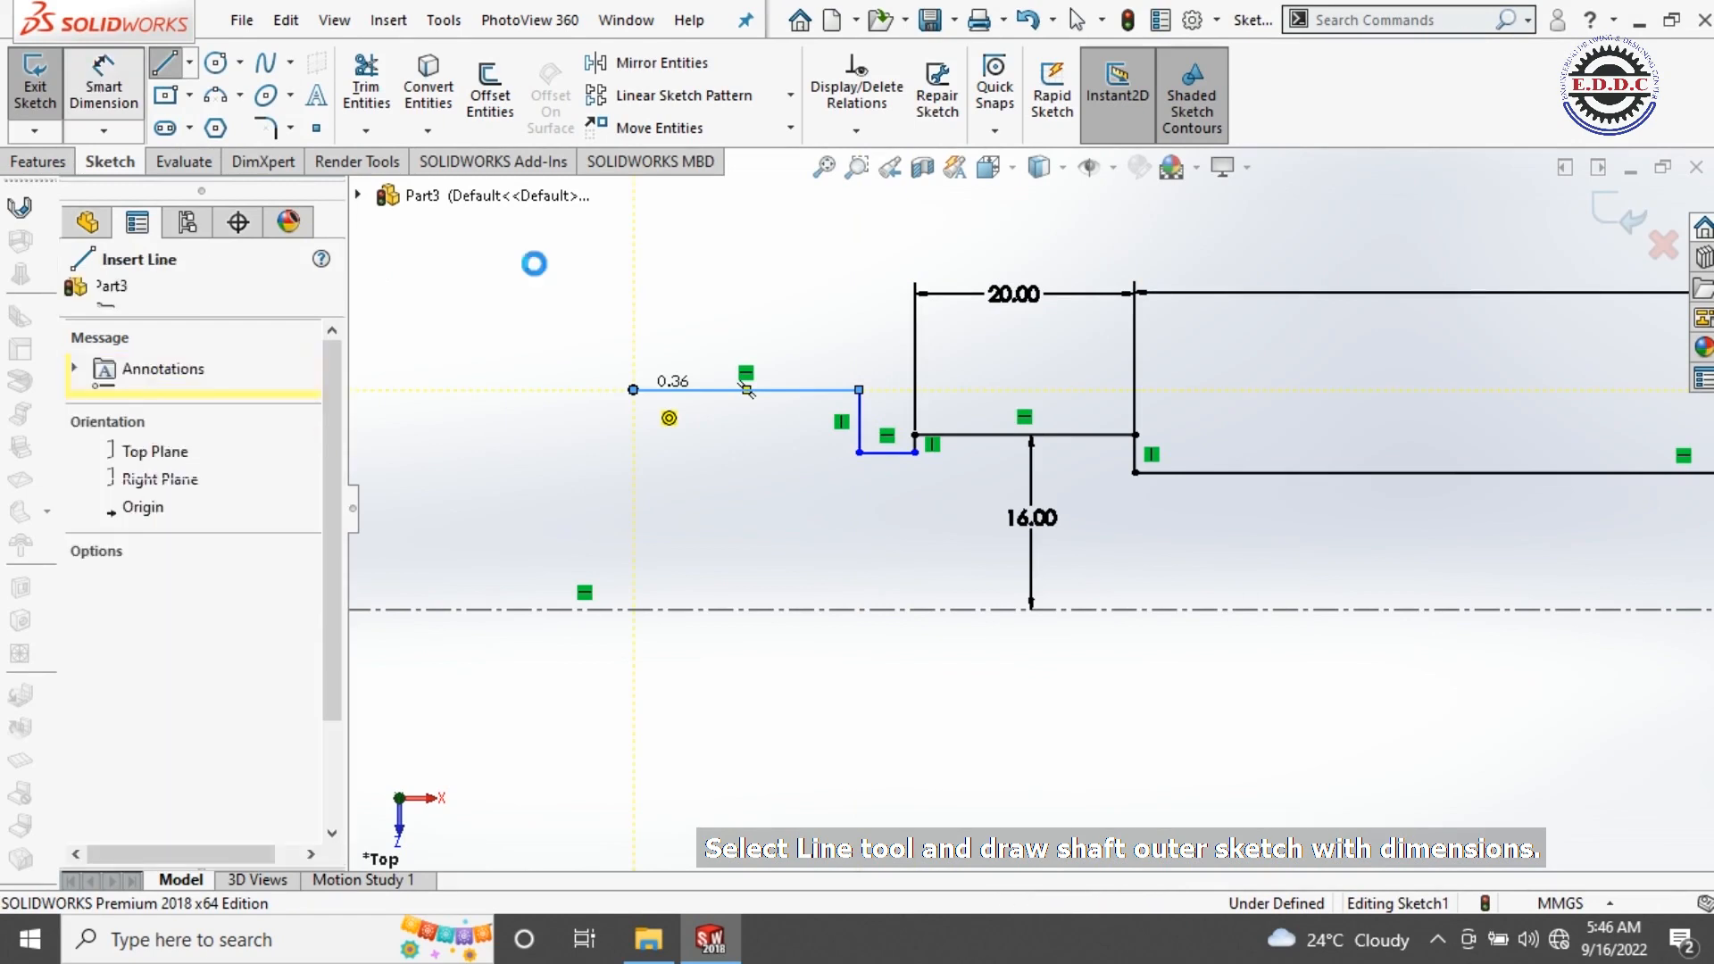
{"action": "left_click", "coordinate": [887, 453]}
{"action": "left_click", "coordinate": [884, 295]}
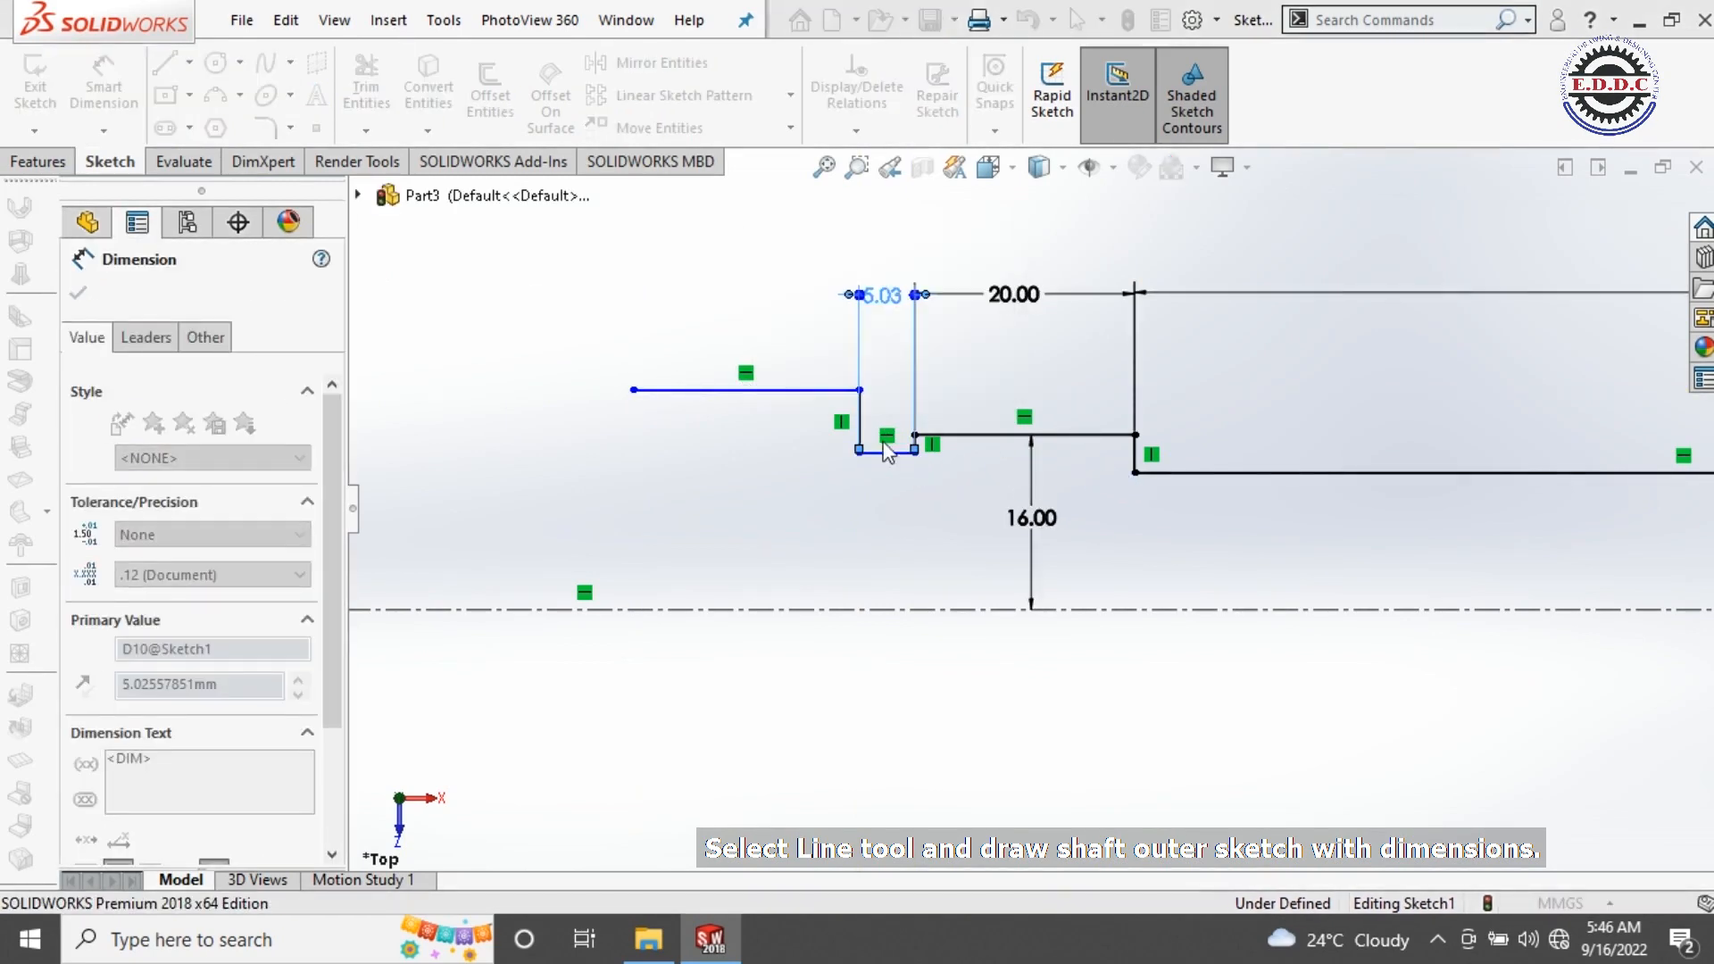
{"action": "type", "text": "3"}
{"action": "key", "text": "Return"}
{"action": "scroll", "coordinate": [989, 473], "scroll_direction": "down", "scroll_amount": 1}
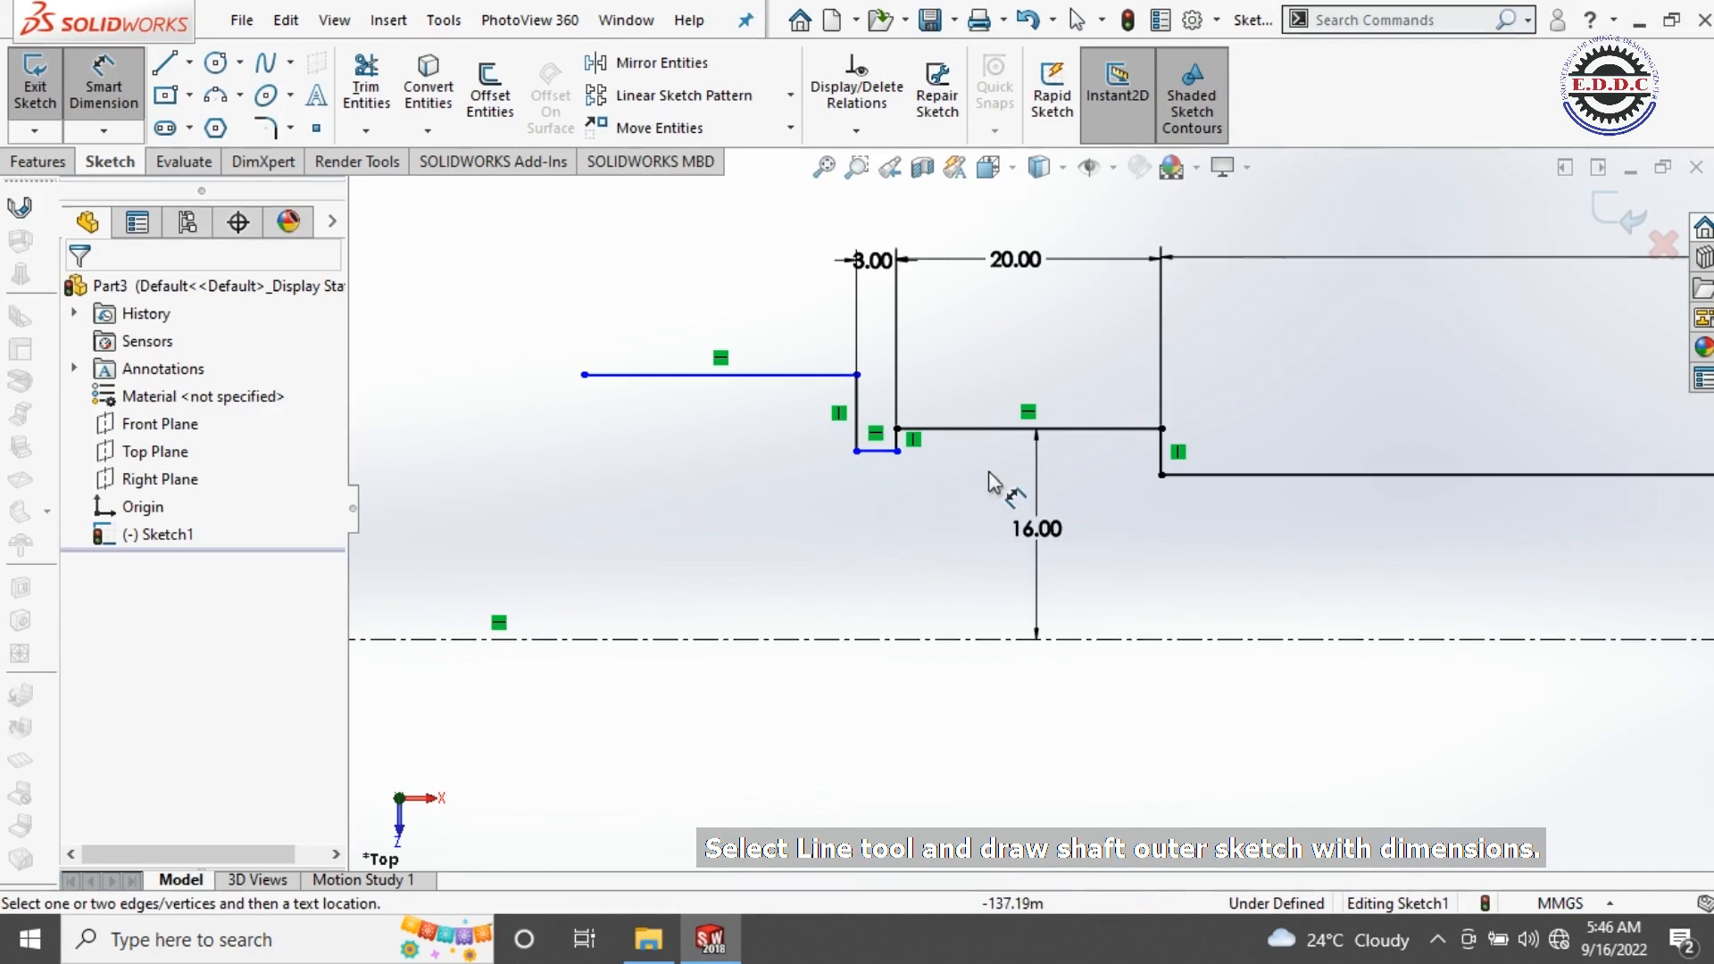
Step: Dimension the new groove bottom's distance from the centreline and set it to 14 mm
{"action": "left_click", "coordinate": [880, 451]}
{"action": "left_click", "coordinate": [893, 639]}
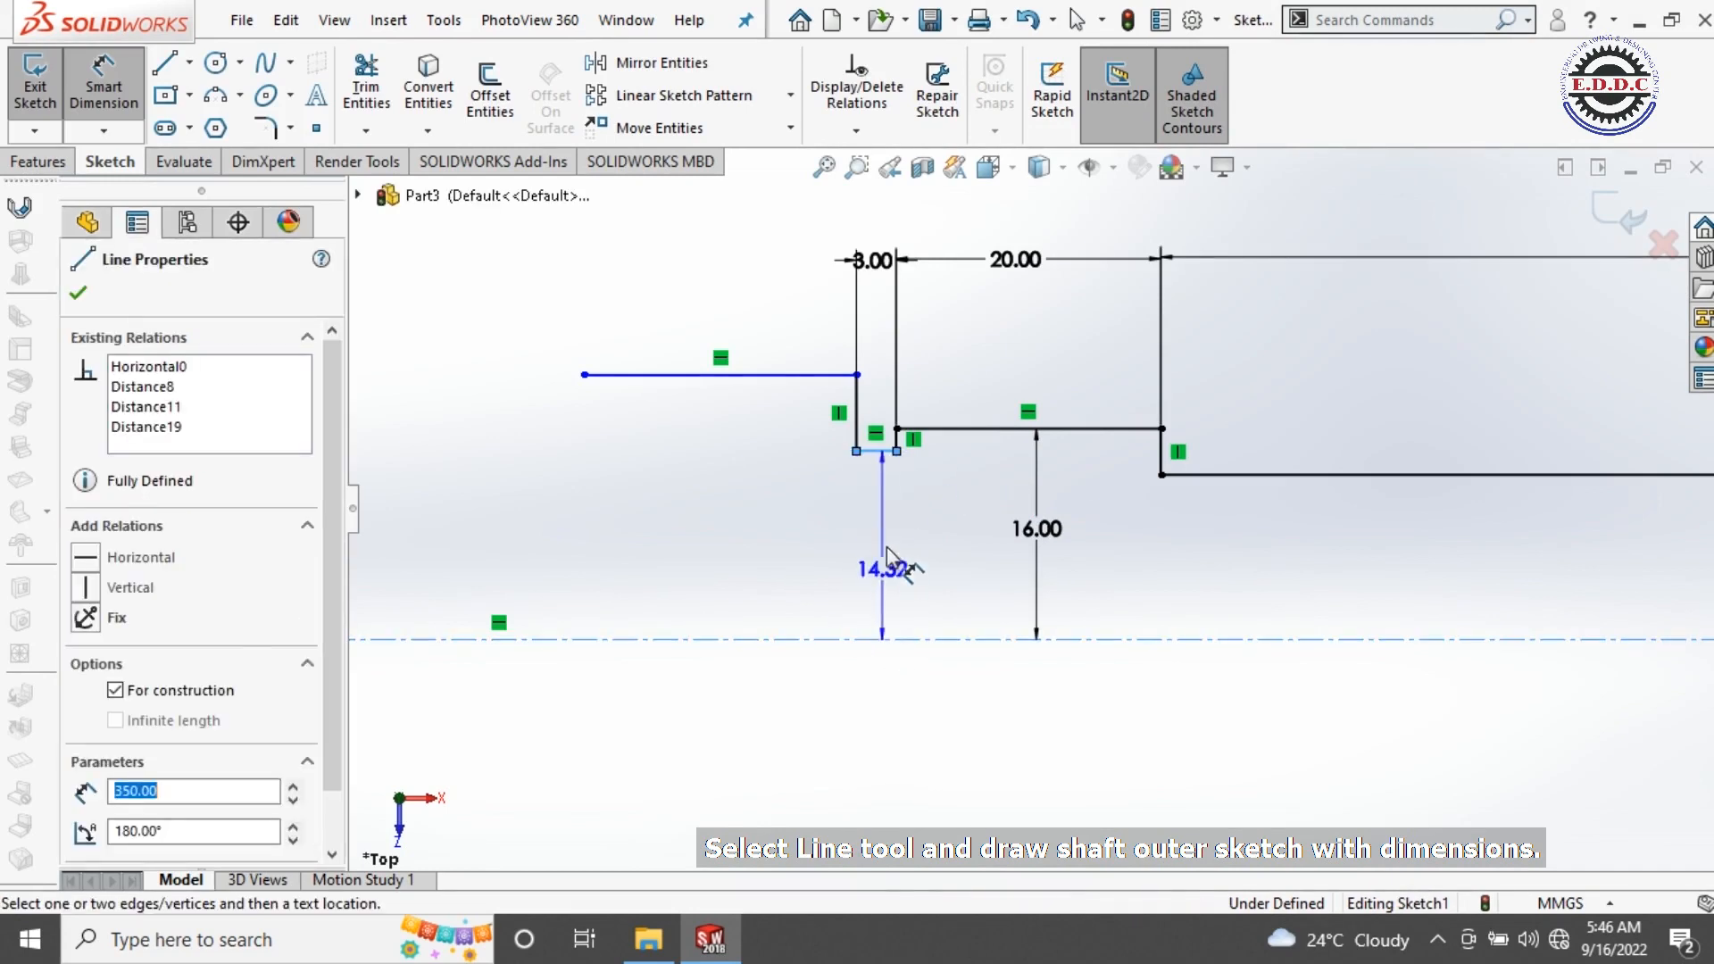
{"action": "left_click", "coordinate": [891, 541]}
{"action": "type", "text": "14"}
{"action": "key", "text": "Return"}
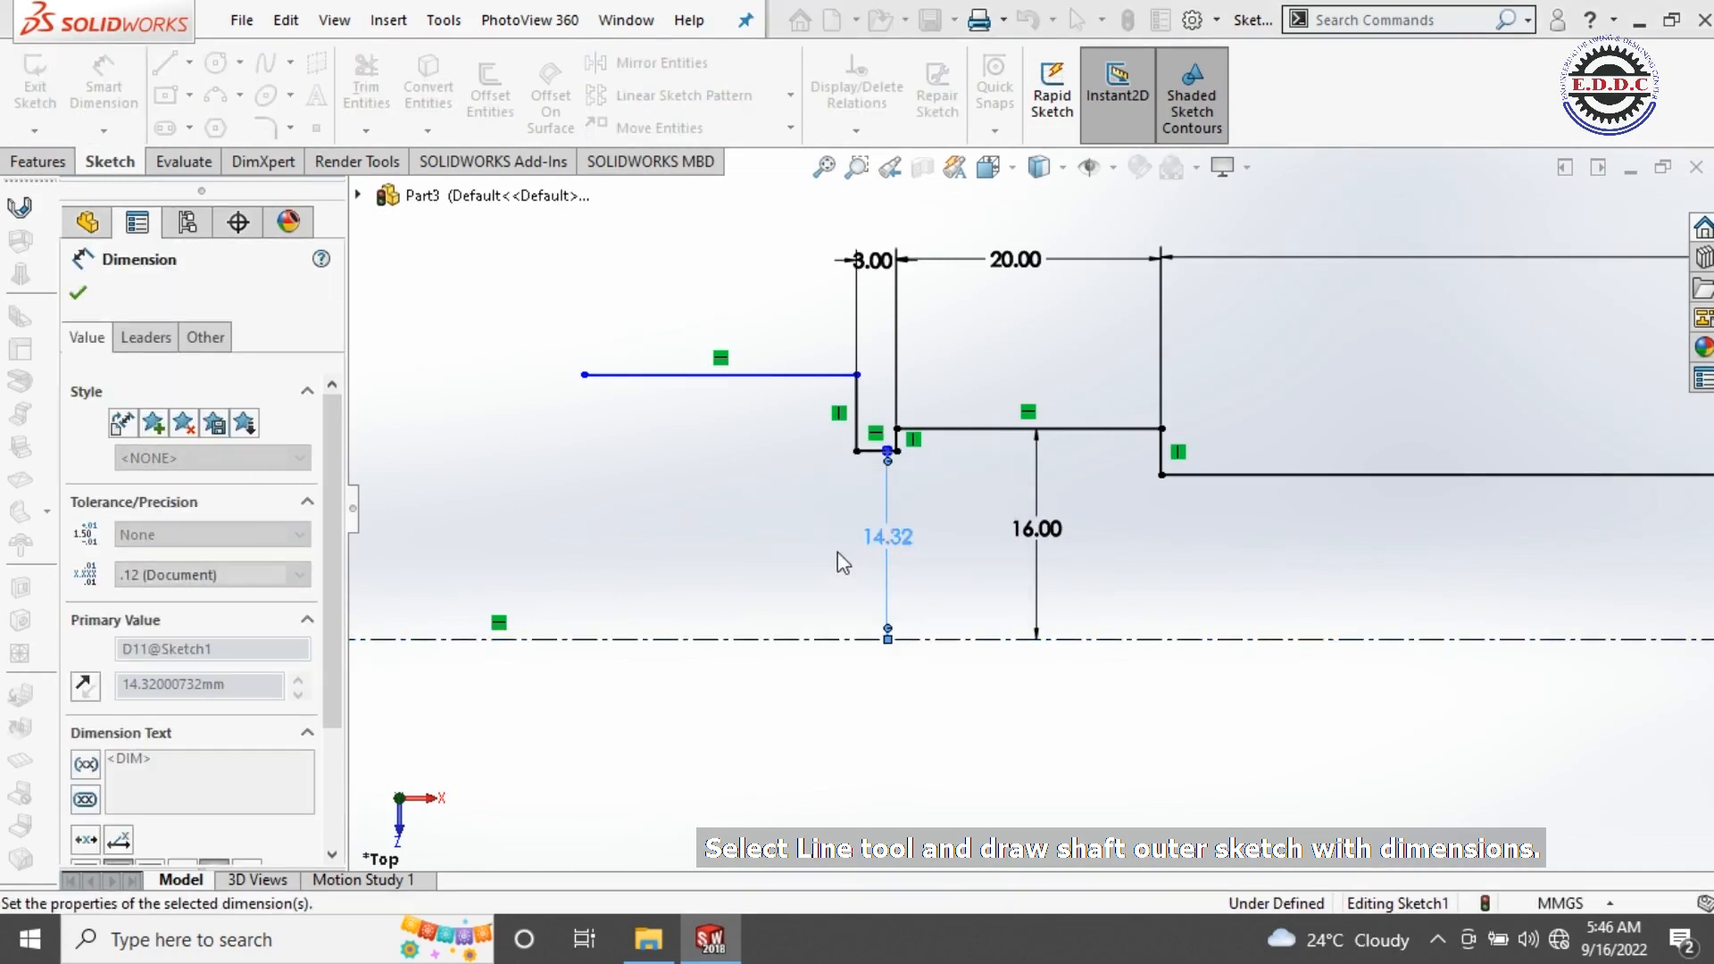
{"action": "scroll", "coordinate": [777, 497], "scroll_direction": "up", "scroll_amount": 2}
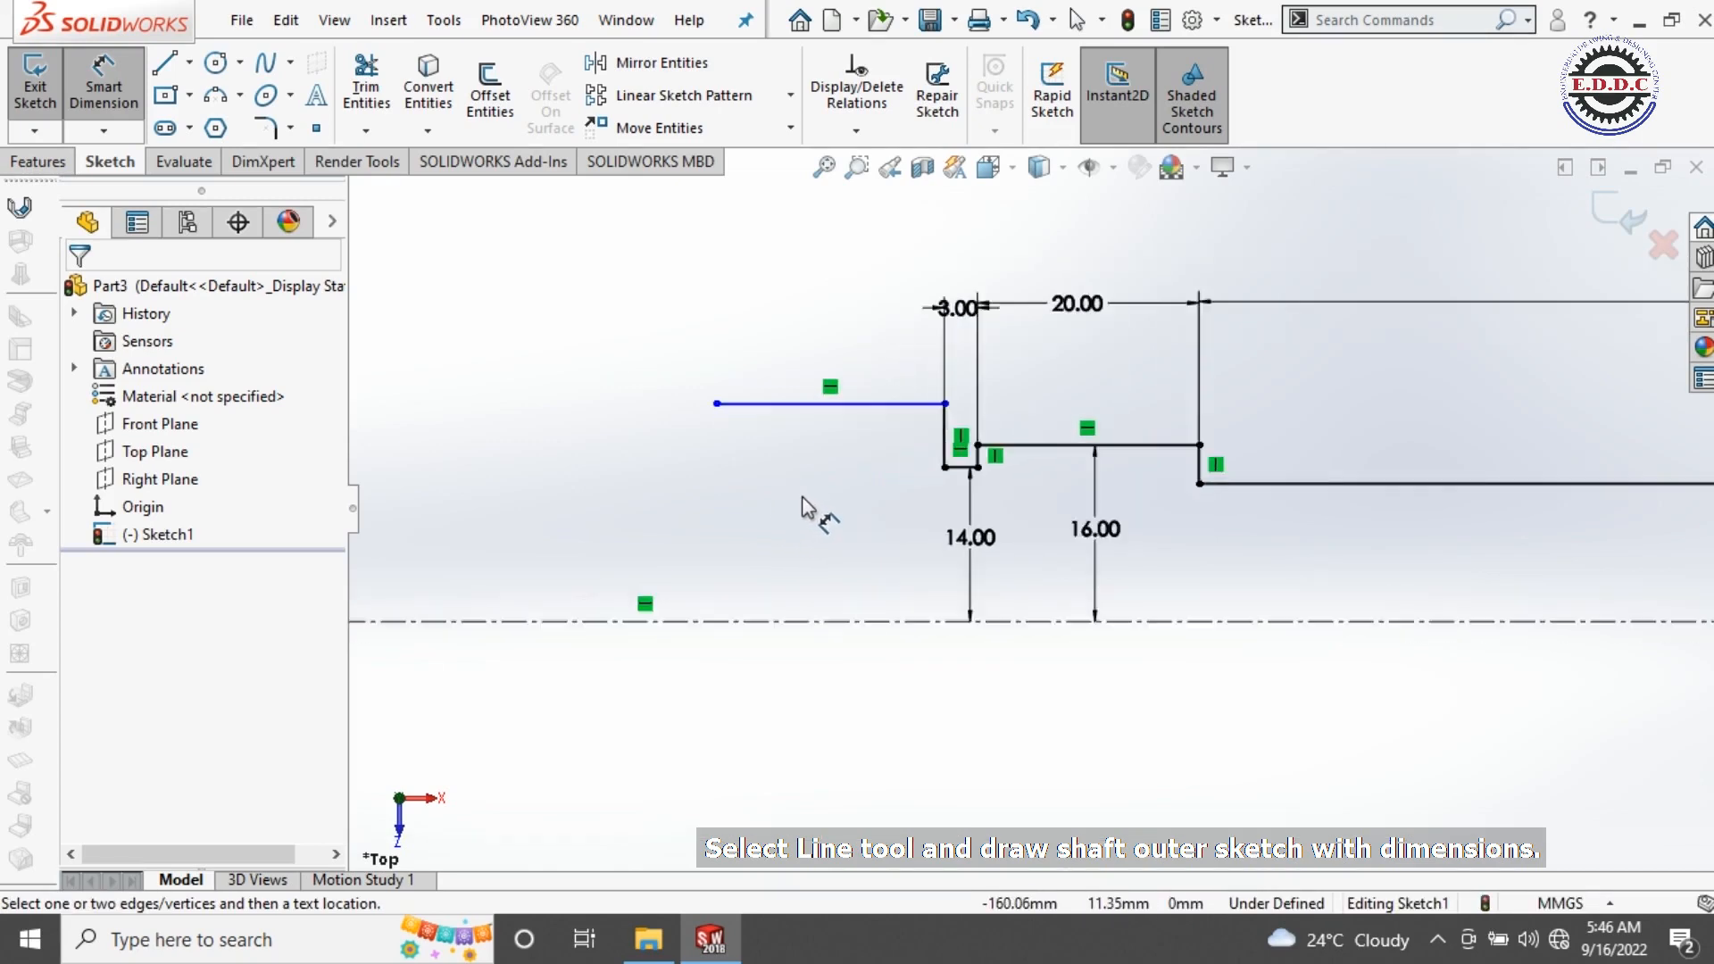
Step: Dimension the distance from the centreline to the line left of the new groove as 35, correcting it to 35/2 for 17.5 mm
{"action": "scroll", "coordinate": [803, 496], "scroll_direction": "down", "scroll_amount": 2}
{"action": "left_click", "coordinate": [898, 387]}
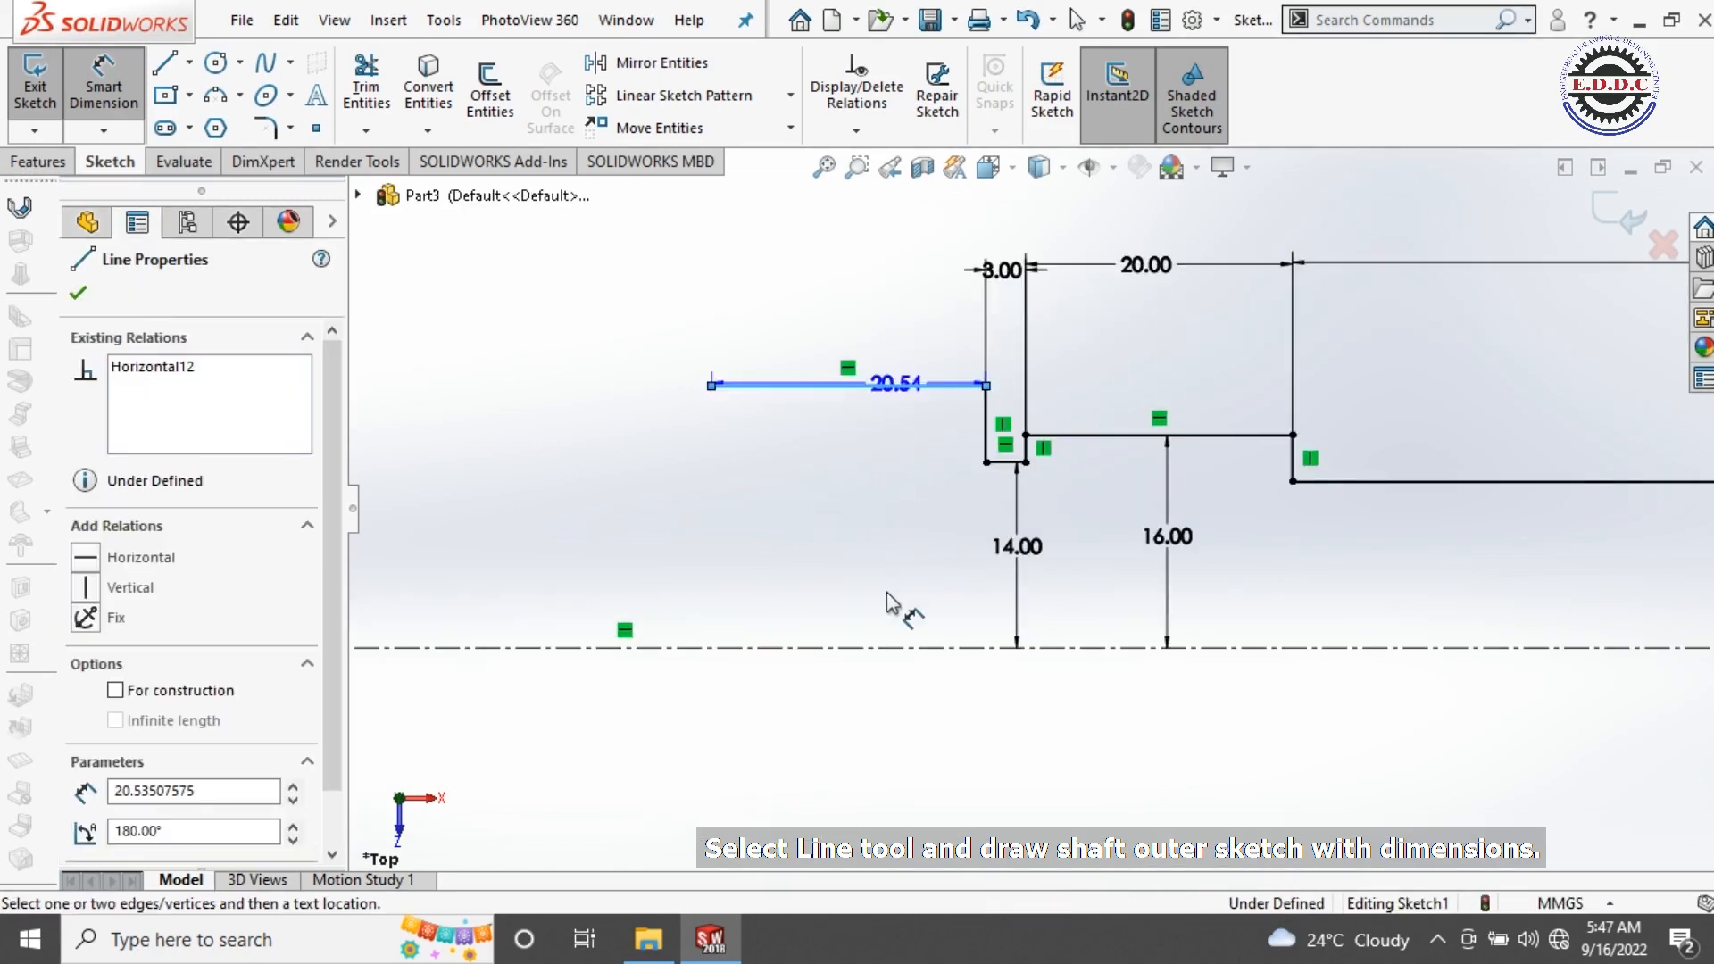
{"action": "left_click", "coordinate": [883, 647]}
{"action": "left_click", "coordinate": [803, 538]}
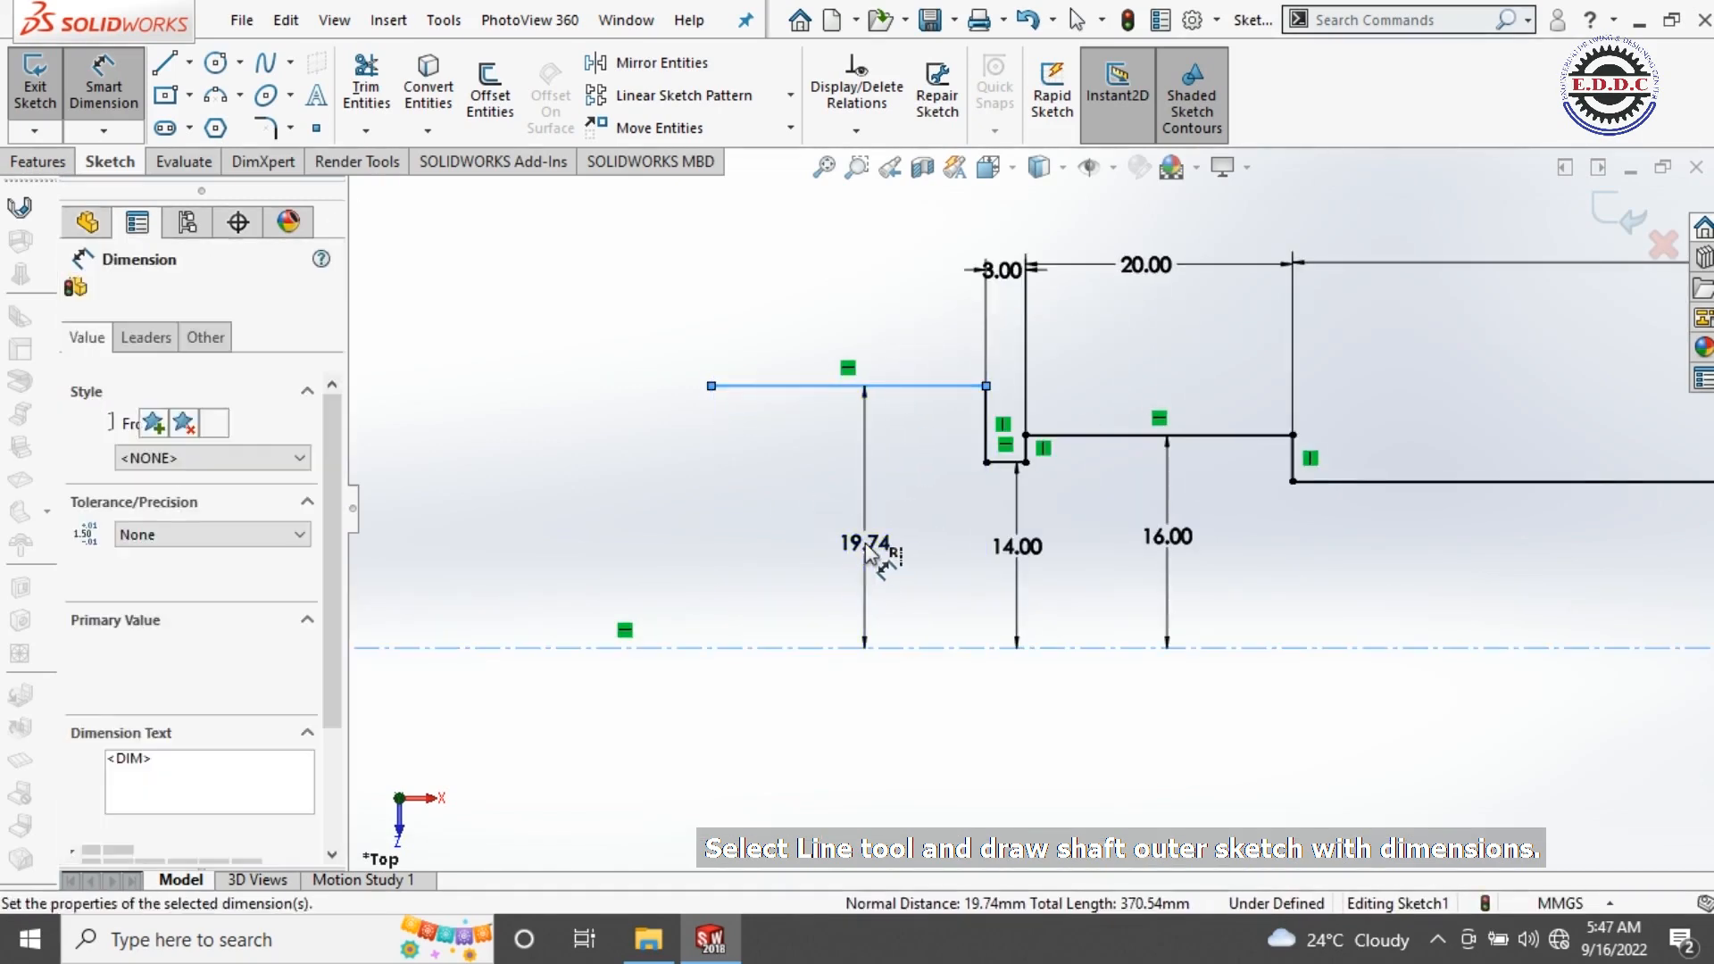
{"action": "type", "text": "35"}
{"action": "key", "text": "Return"}
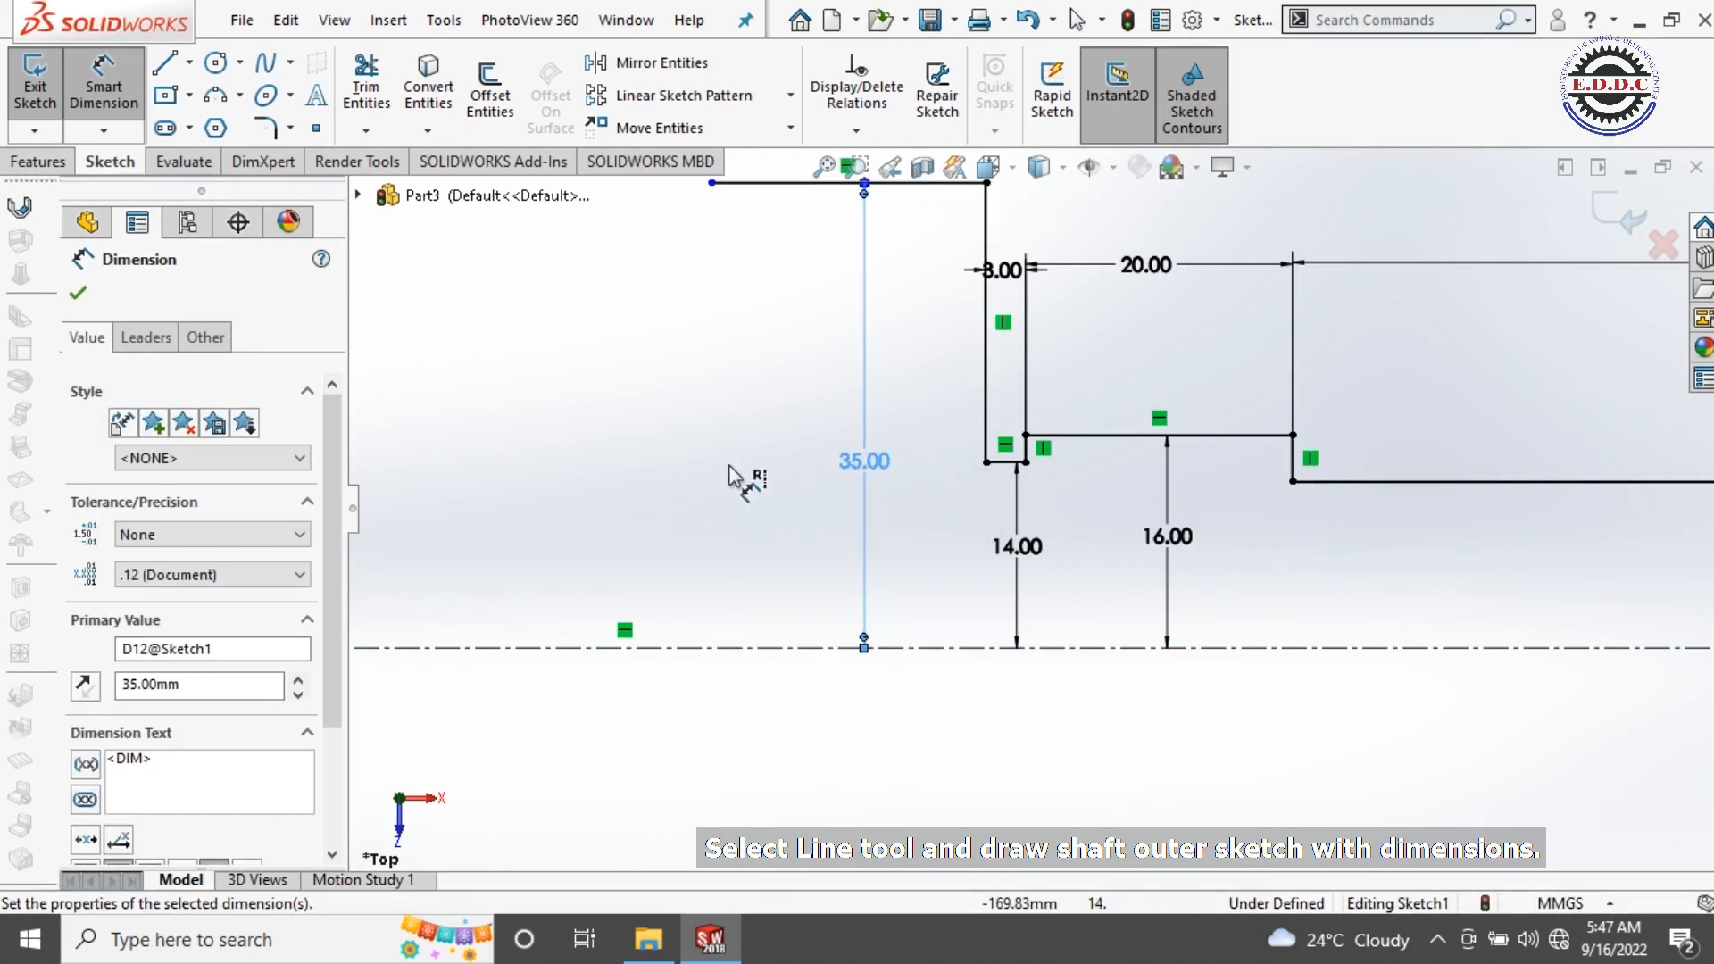
{"action": "double_click", "coordinate": [861, 500]}
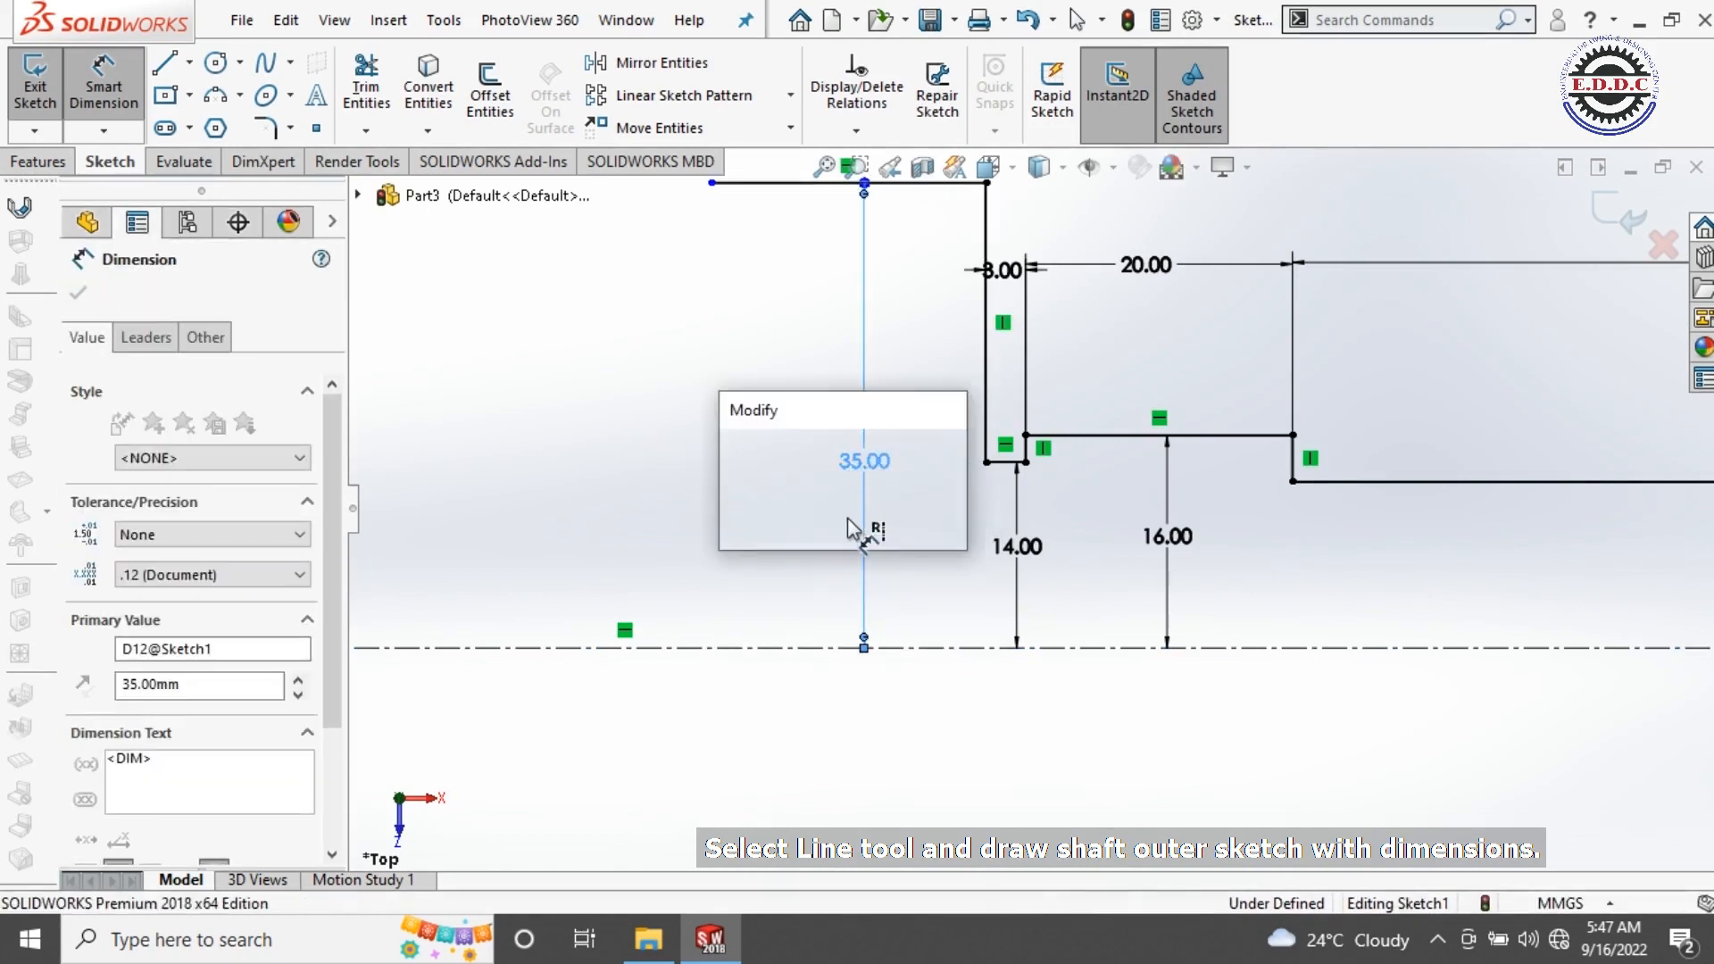
{"action": "type", "text": "/2"}
{"action": "key", "text": "Return"}
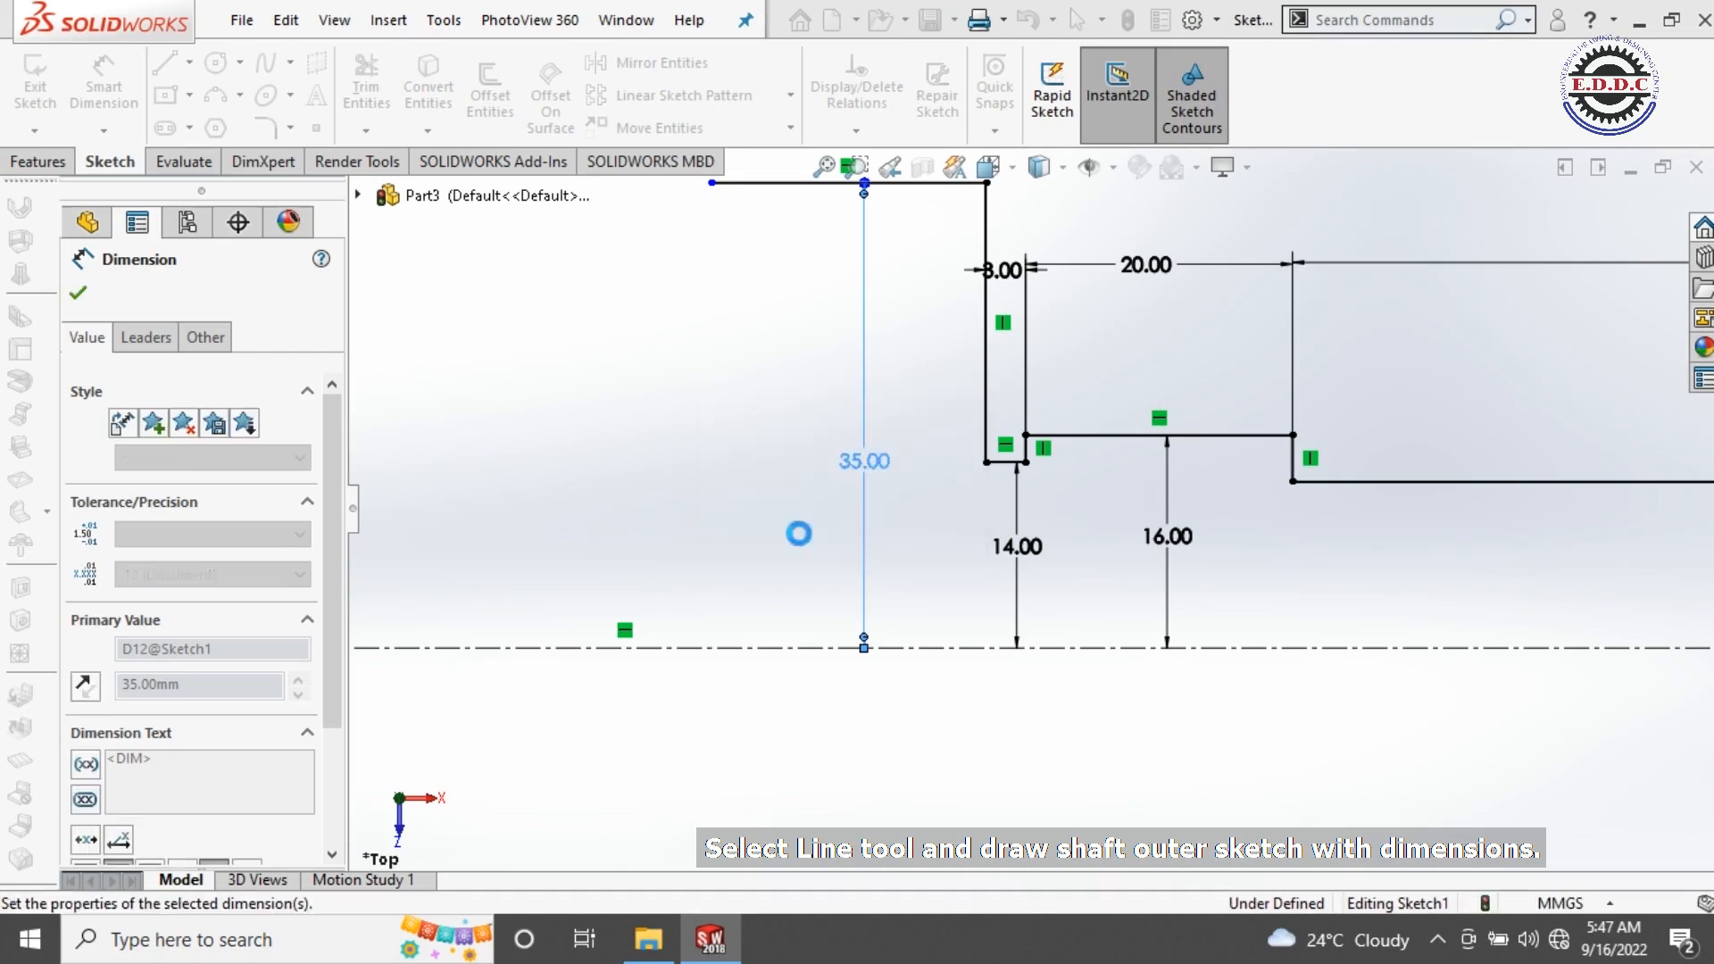
{"action": "scroll", "coordinate": [792, 540], "scroll_direction": "up", "scroll_amount": 3}
{"action": "scroll", "coordinate": [893, 473], "scroll_direction": "down", "scroll_amount": 2}
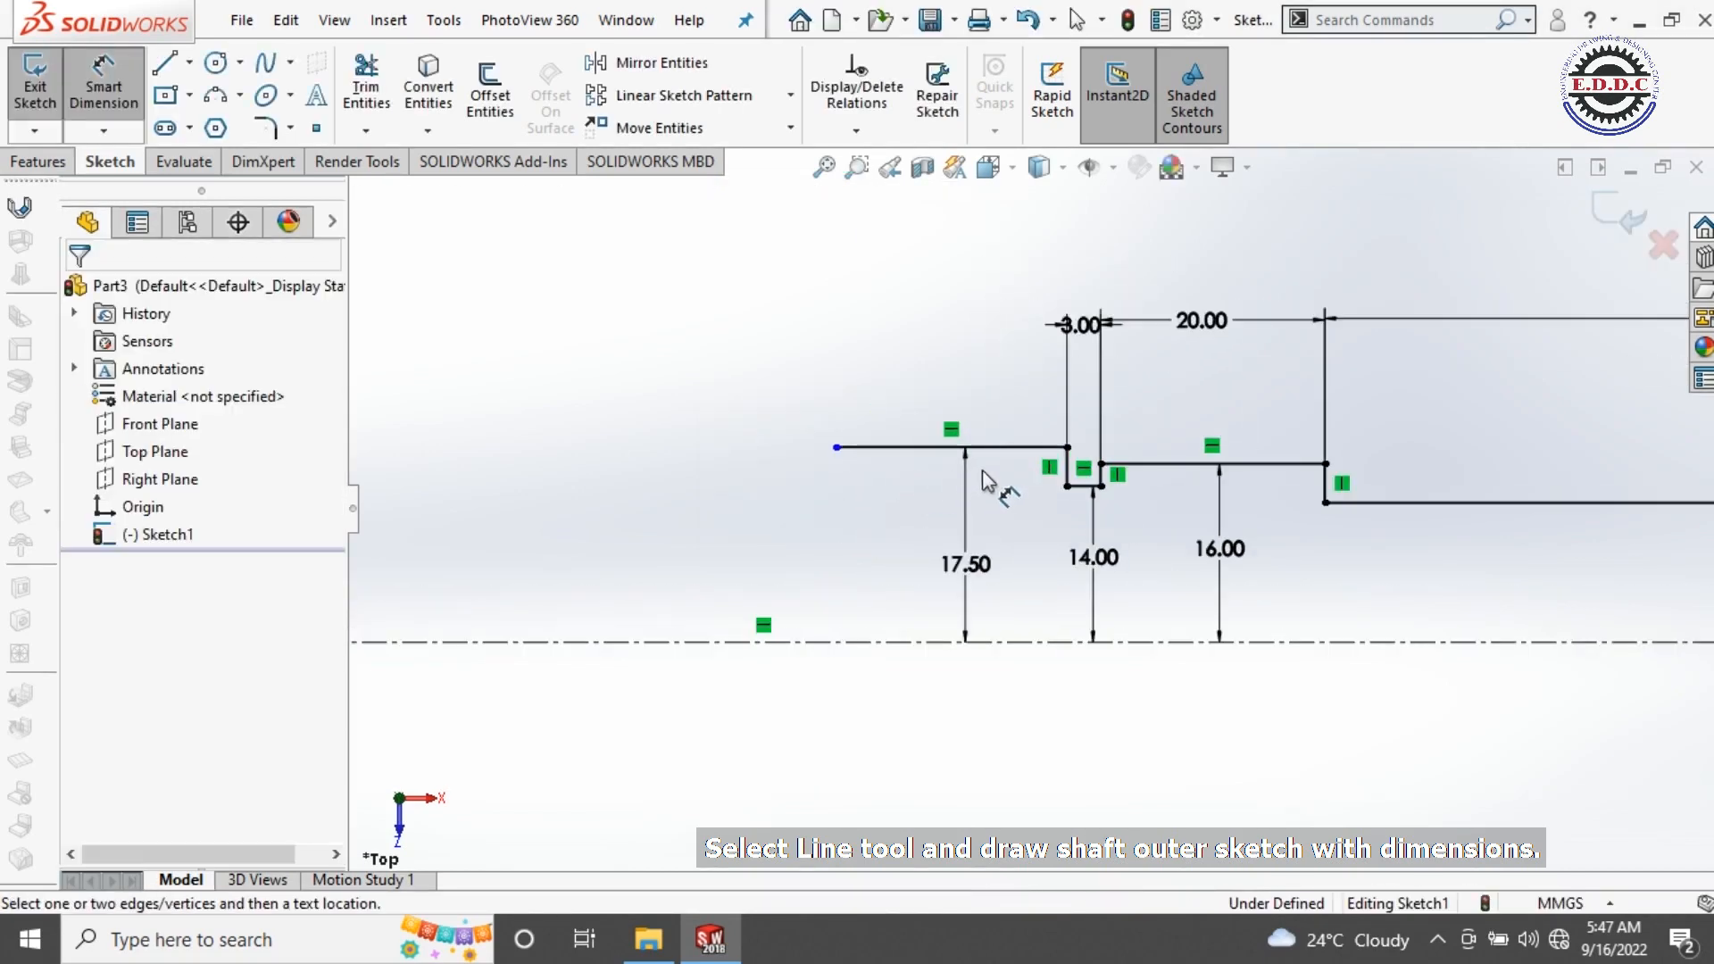
Step: Dimension the length of the line left of the 3 mm groove and set it to 20 mm
{"action": "left_click", "coordinate": [1013, 450]}
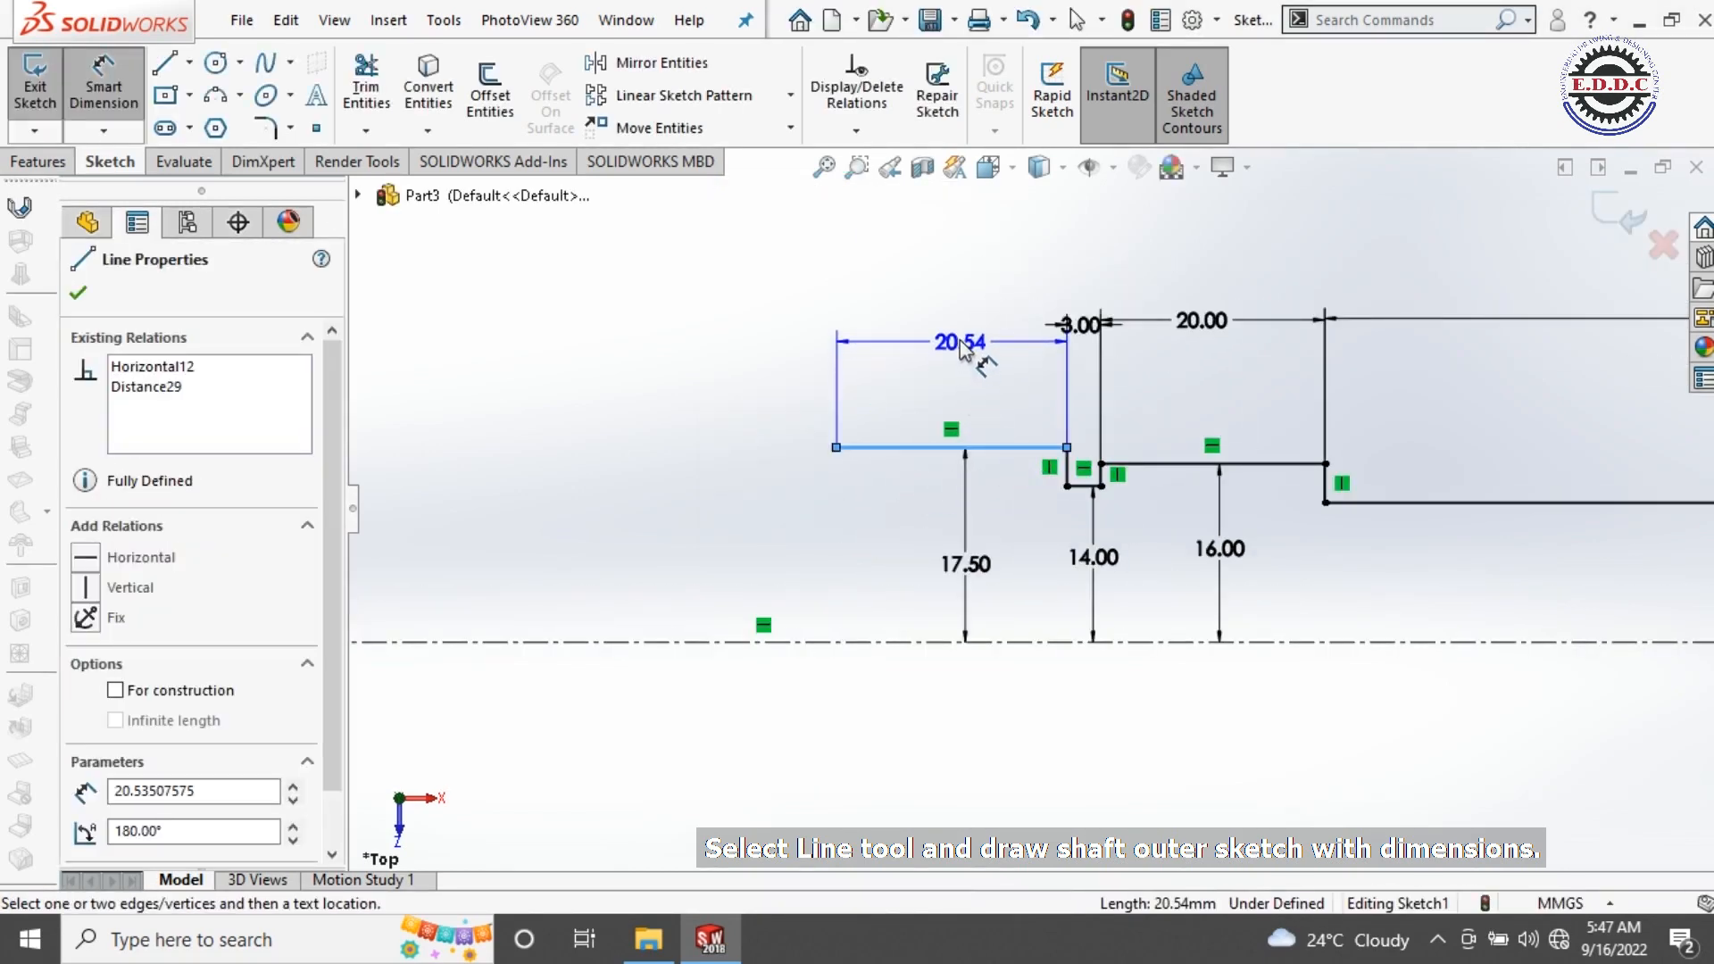
{"action": "left_click", "coordinate": [960, 344]}
{"action": "key", "text": "Return"}
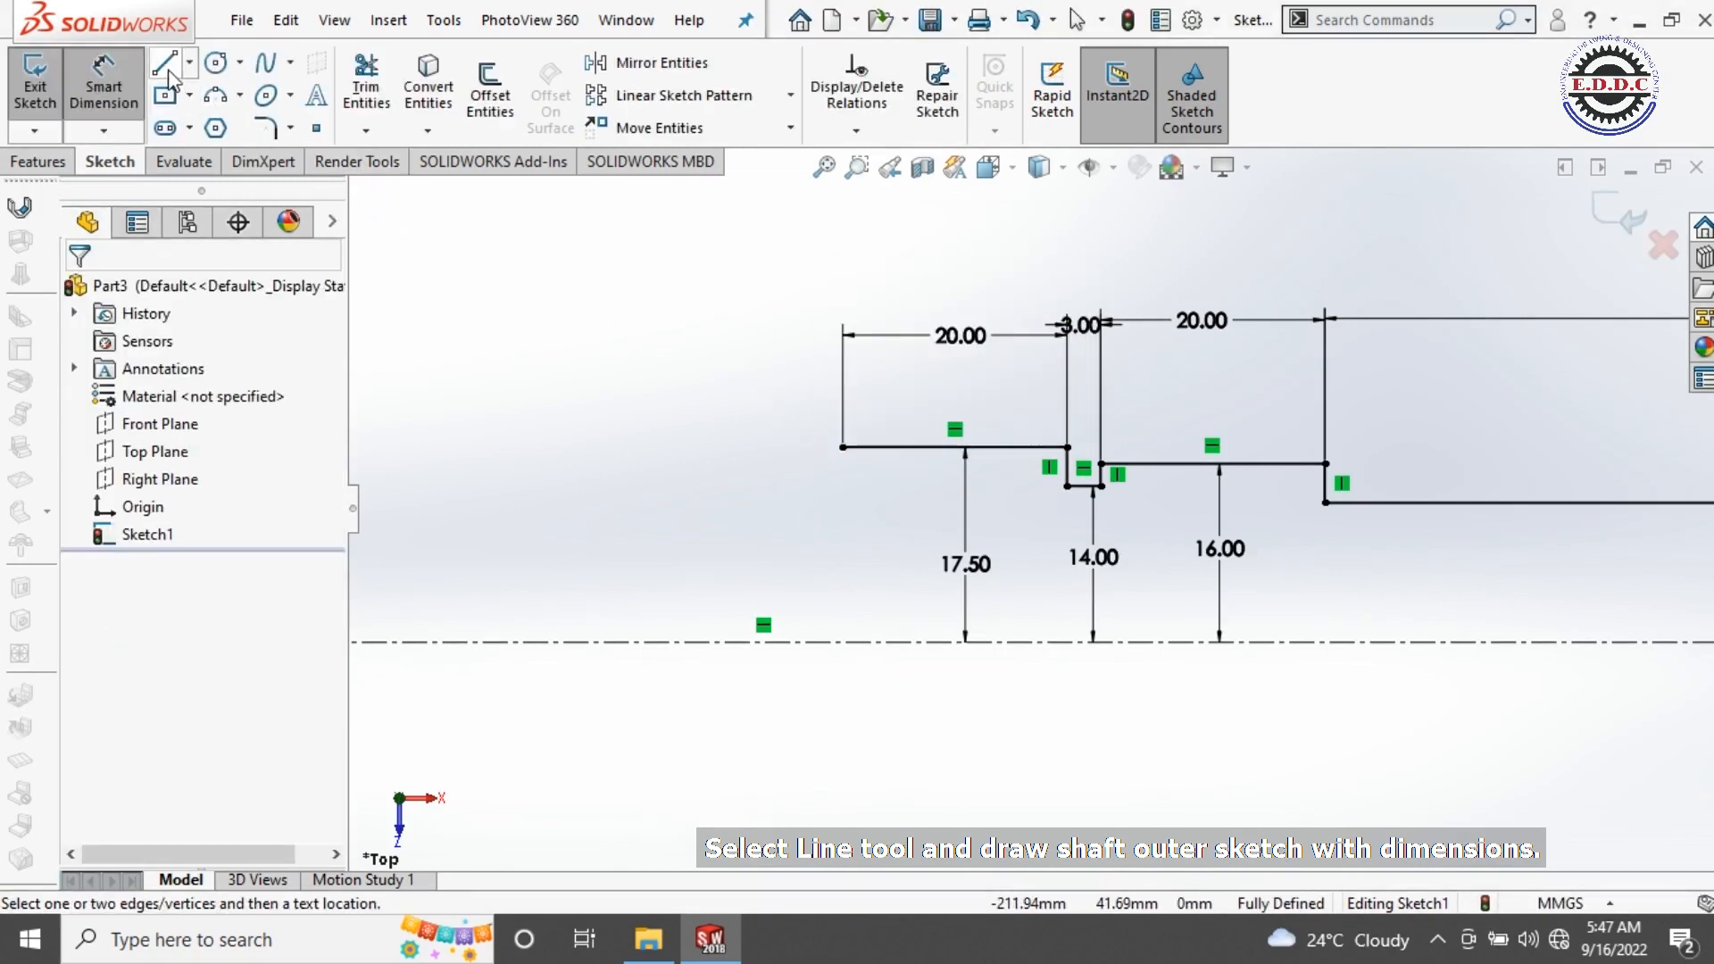
Step: Continue the profile leftward with a riser, a longer horizontal collar line, a vertical drop toward the centreline and a lower horizontal line
{"action": "key", "text": "l"}
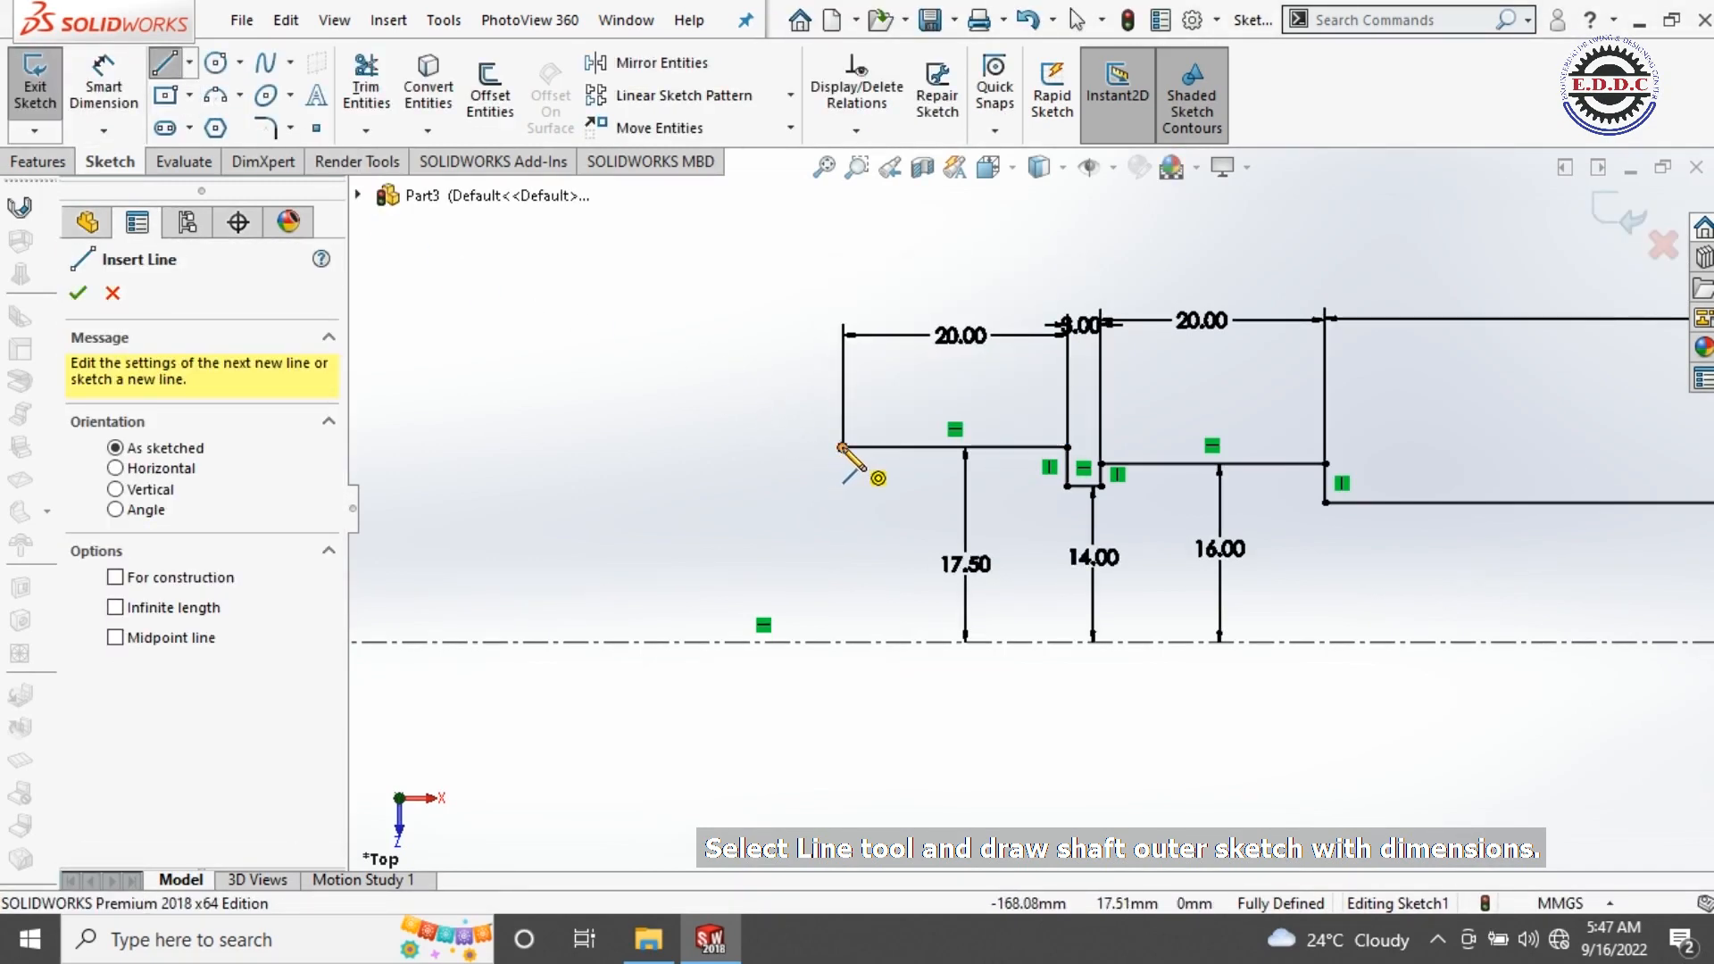
{"action": "left_click", "coordinate": [842, 447]}
{"action": "left_click", "coordinate": [842, 389]}
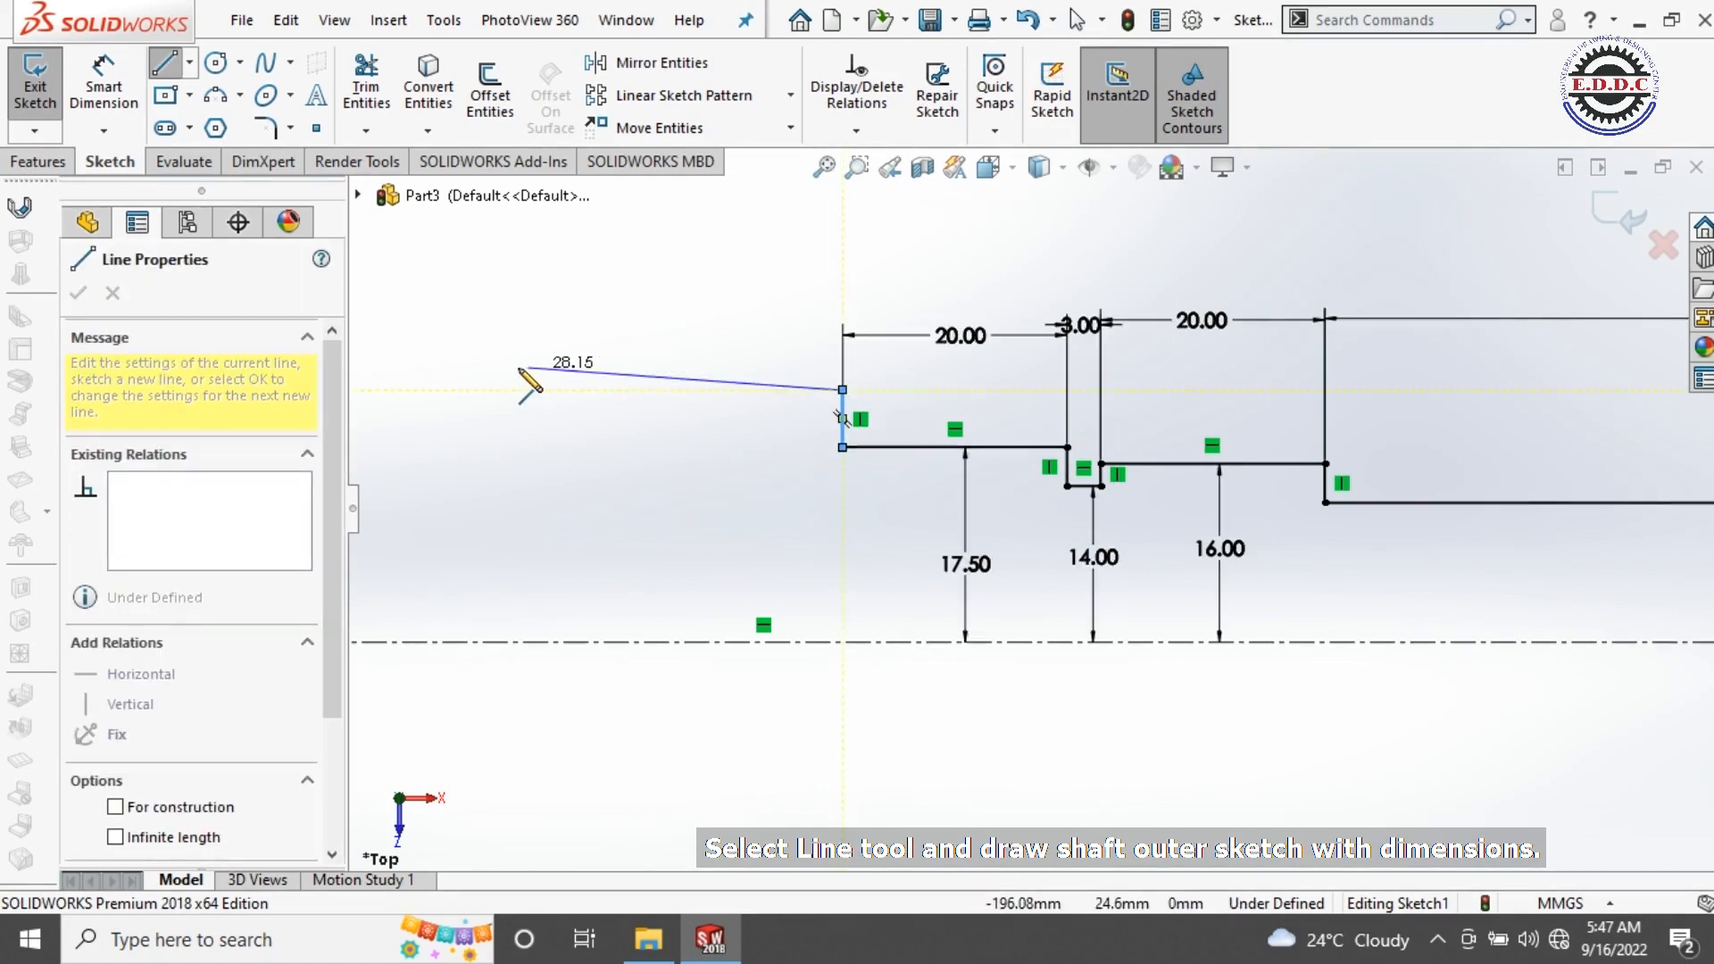
{"action": "left_click", "coordinate": [500, 390]}
{"action": "scroll", "coordinate": [516, 504], "scroll_direction": "down", "scroll_amount": 2}
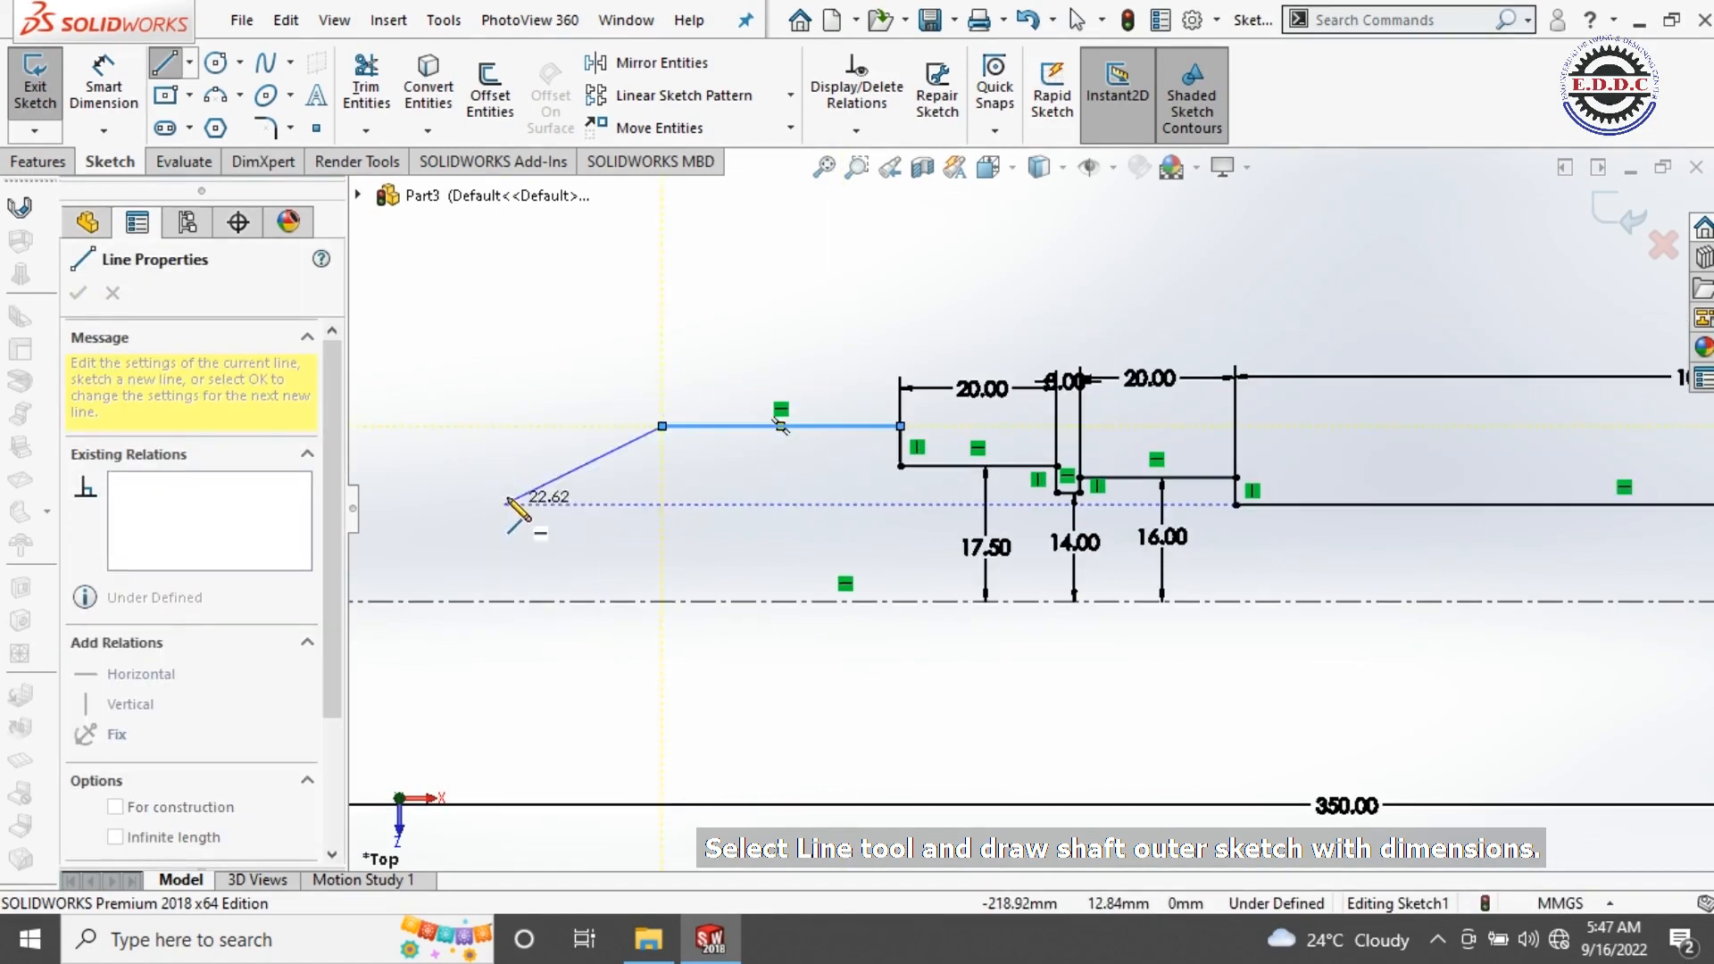
{"action": "left_click", "coordinate": [662, 524]}
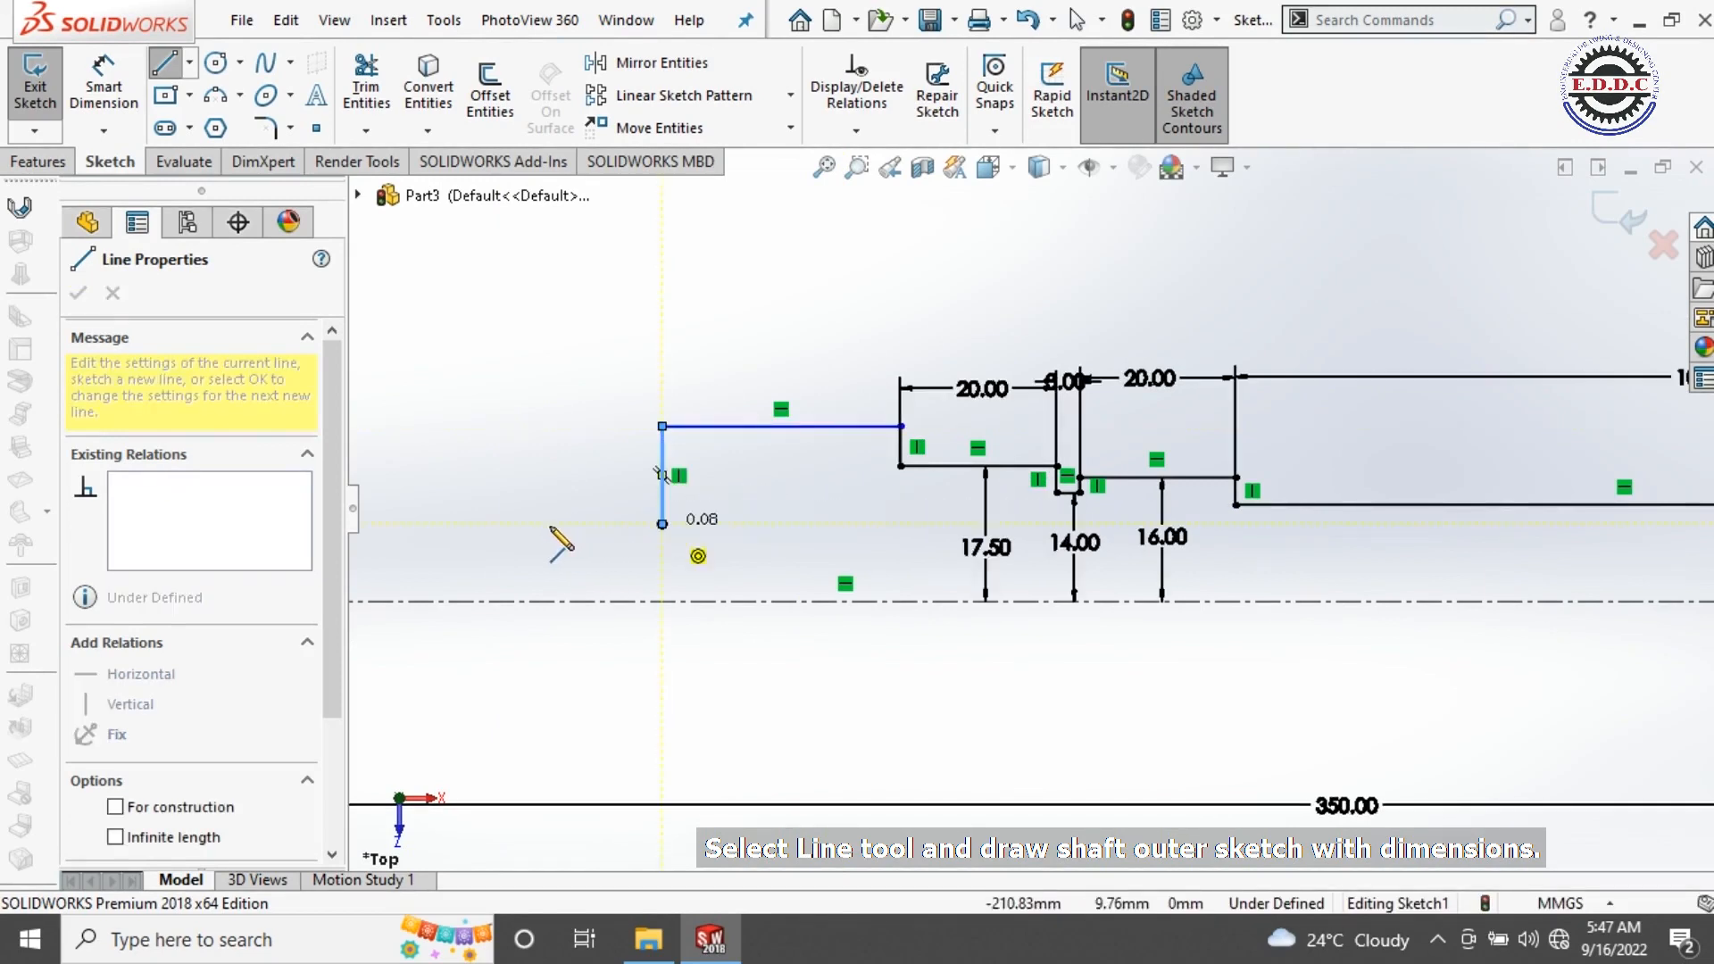
{"action": "left_click", "coordinate": [486, 524]}
{"action": "left_click", "coordinate": [117, 107]}
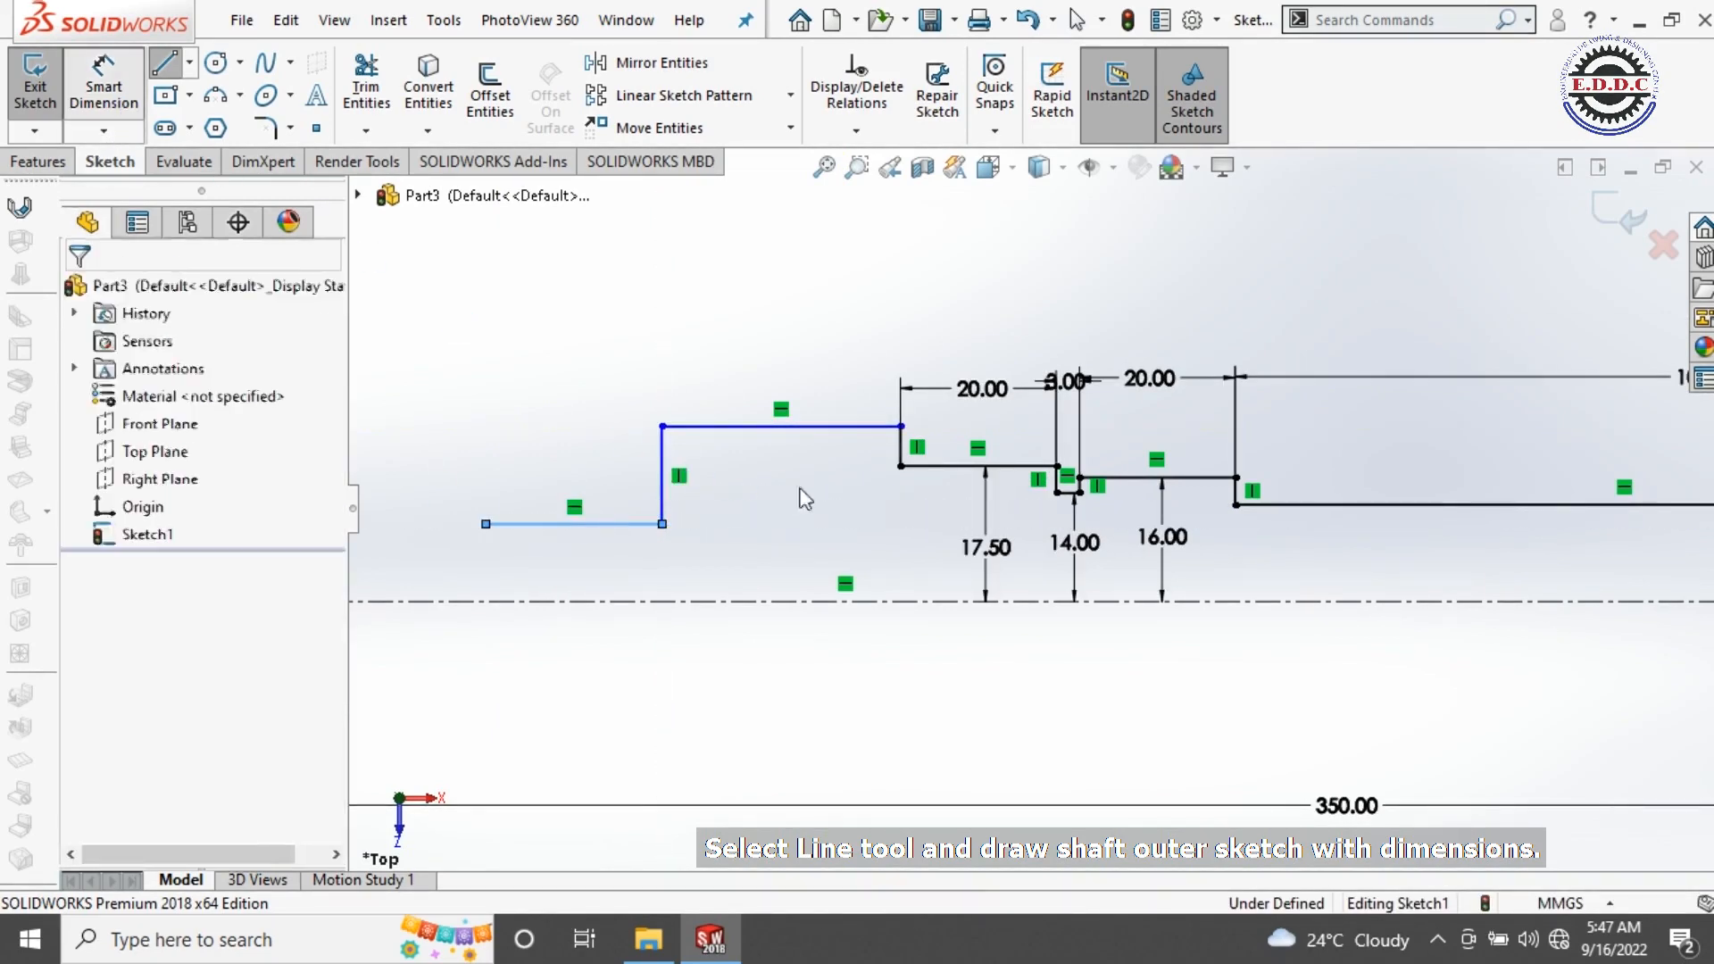
Step: Dimension the distance from the long collar line to the centreline and set it to 28/2 mm
{"action": "left_click", "coordinate": [850, 427]}
{"action": "left_click", "coordinate": [826, 601]}
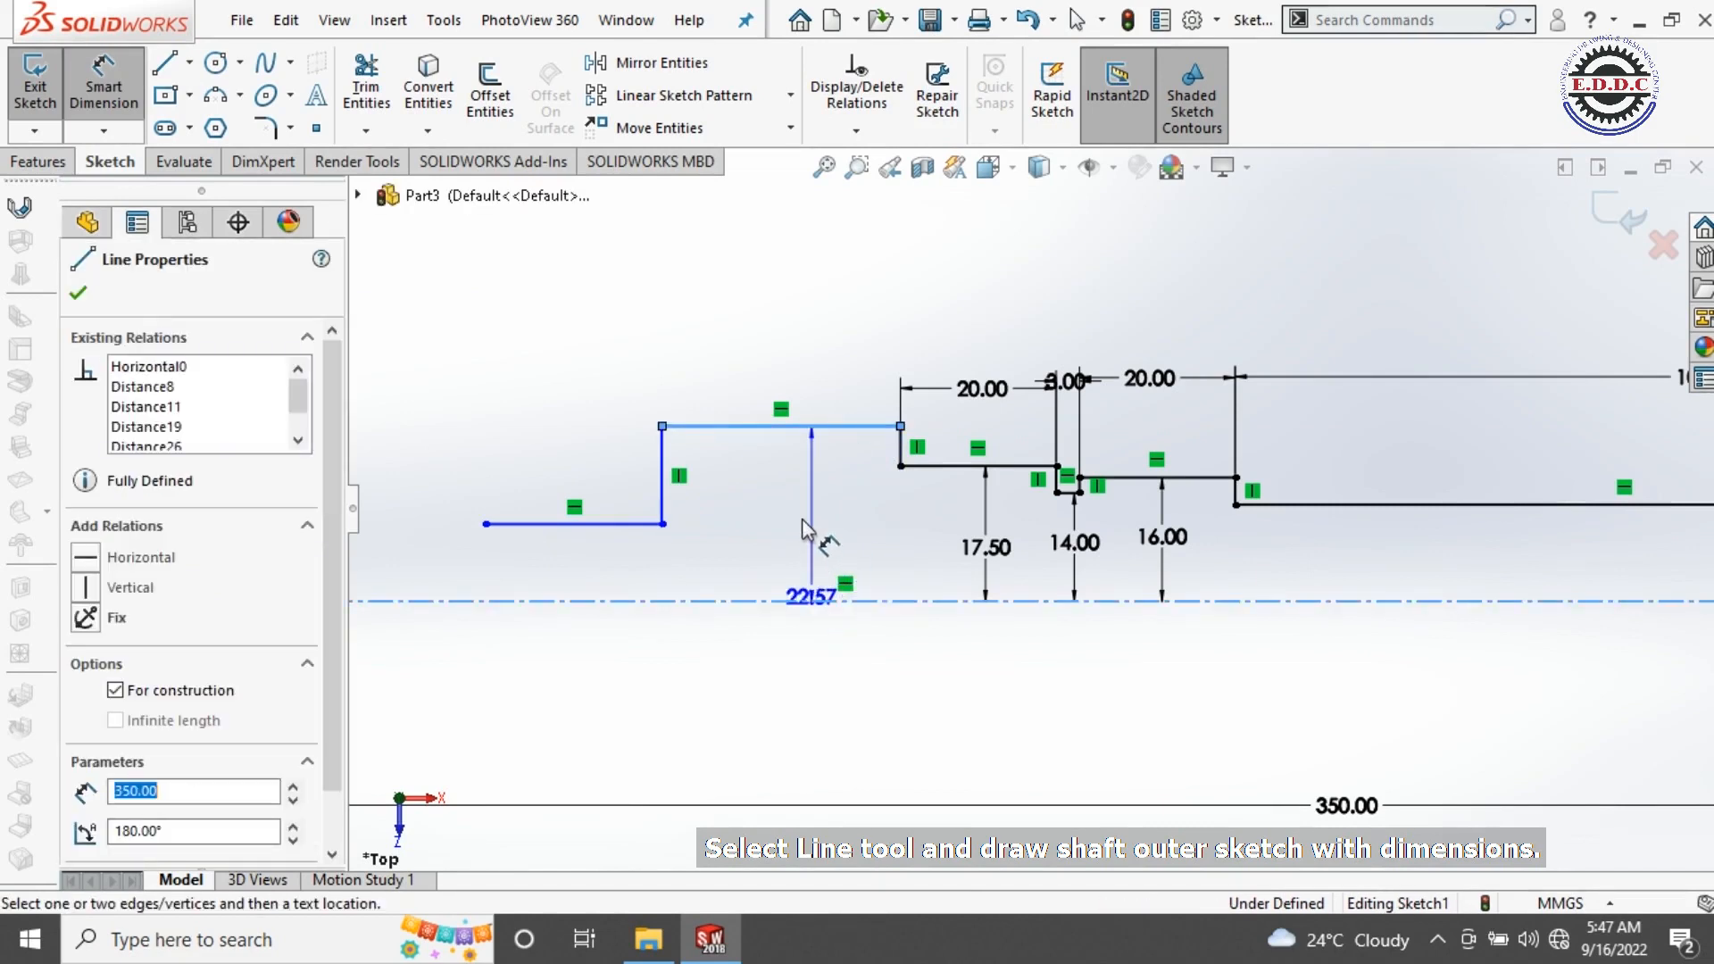
{"action": "left_click", "coordinate": [806, 527]}
{"action": "type", "text": "2"}
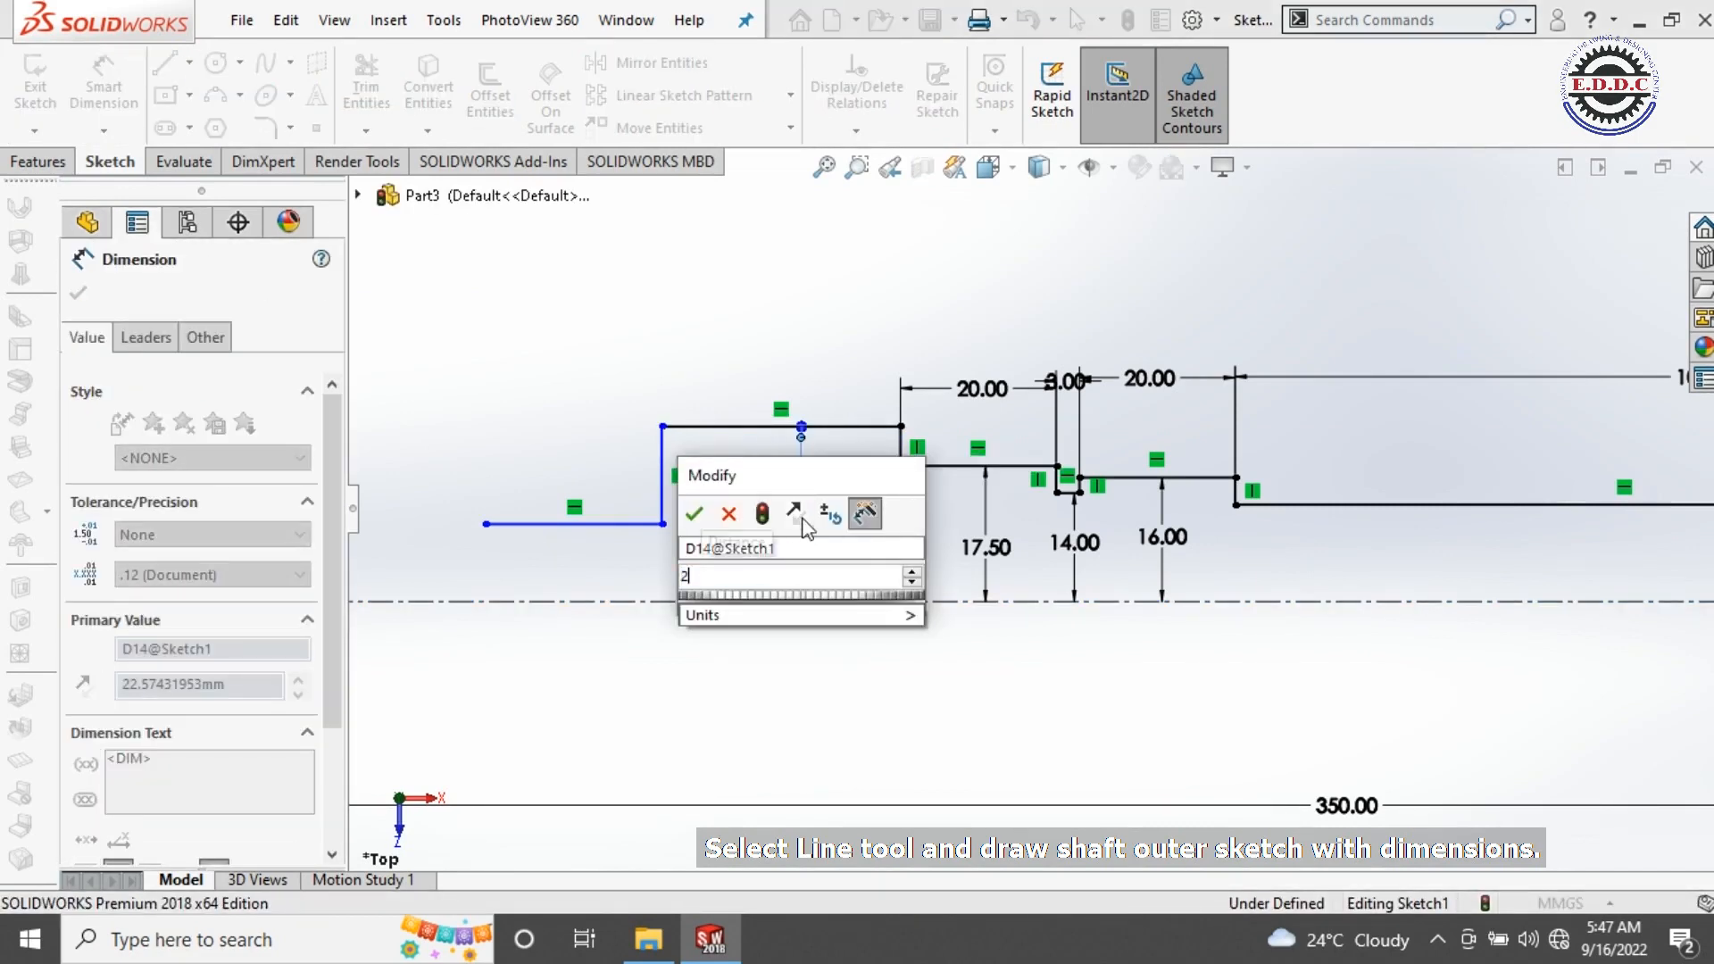
{"action": "type", "text": "8/2"}
{"action": "key", "text": "Return"}
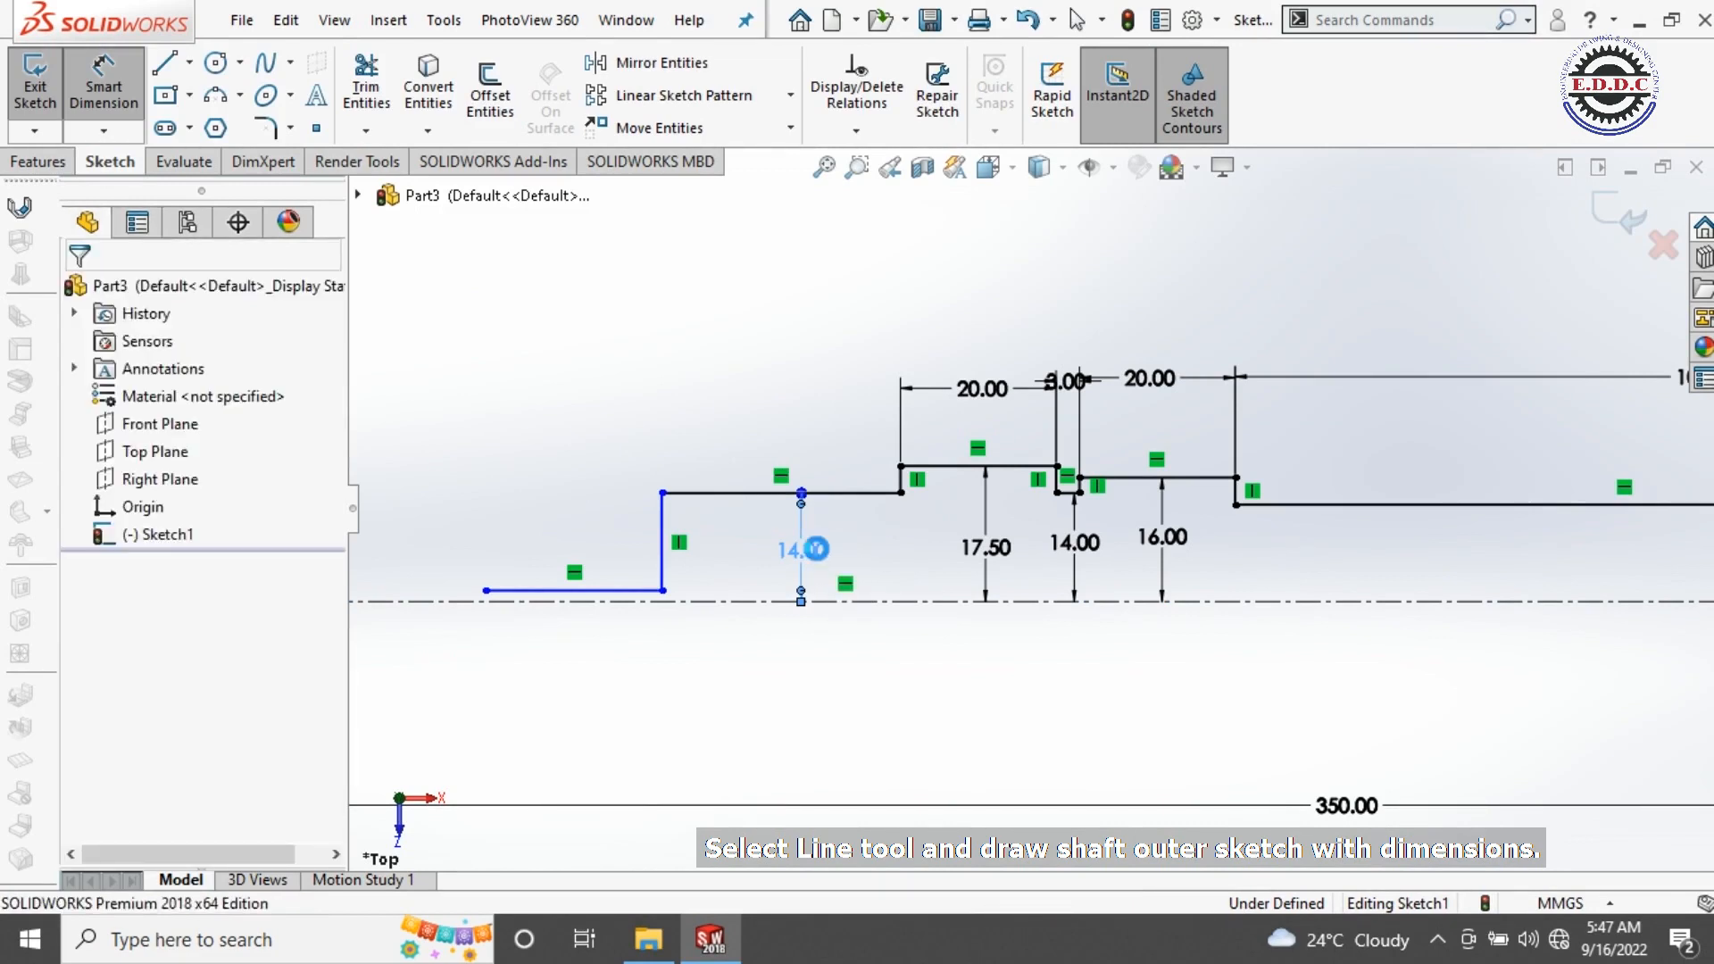
Step: Change the collar line's distance from the centreline to 38/2 mm
{"action": "double_click", "coordinate": [801, 550]}
{"action": "type", "text": "38/2"}
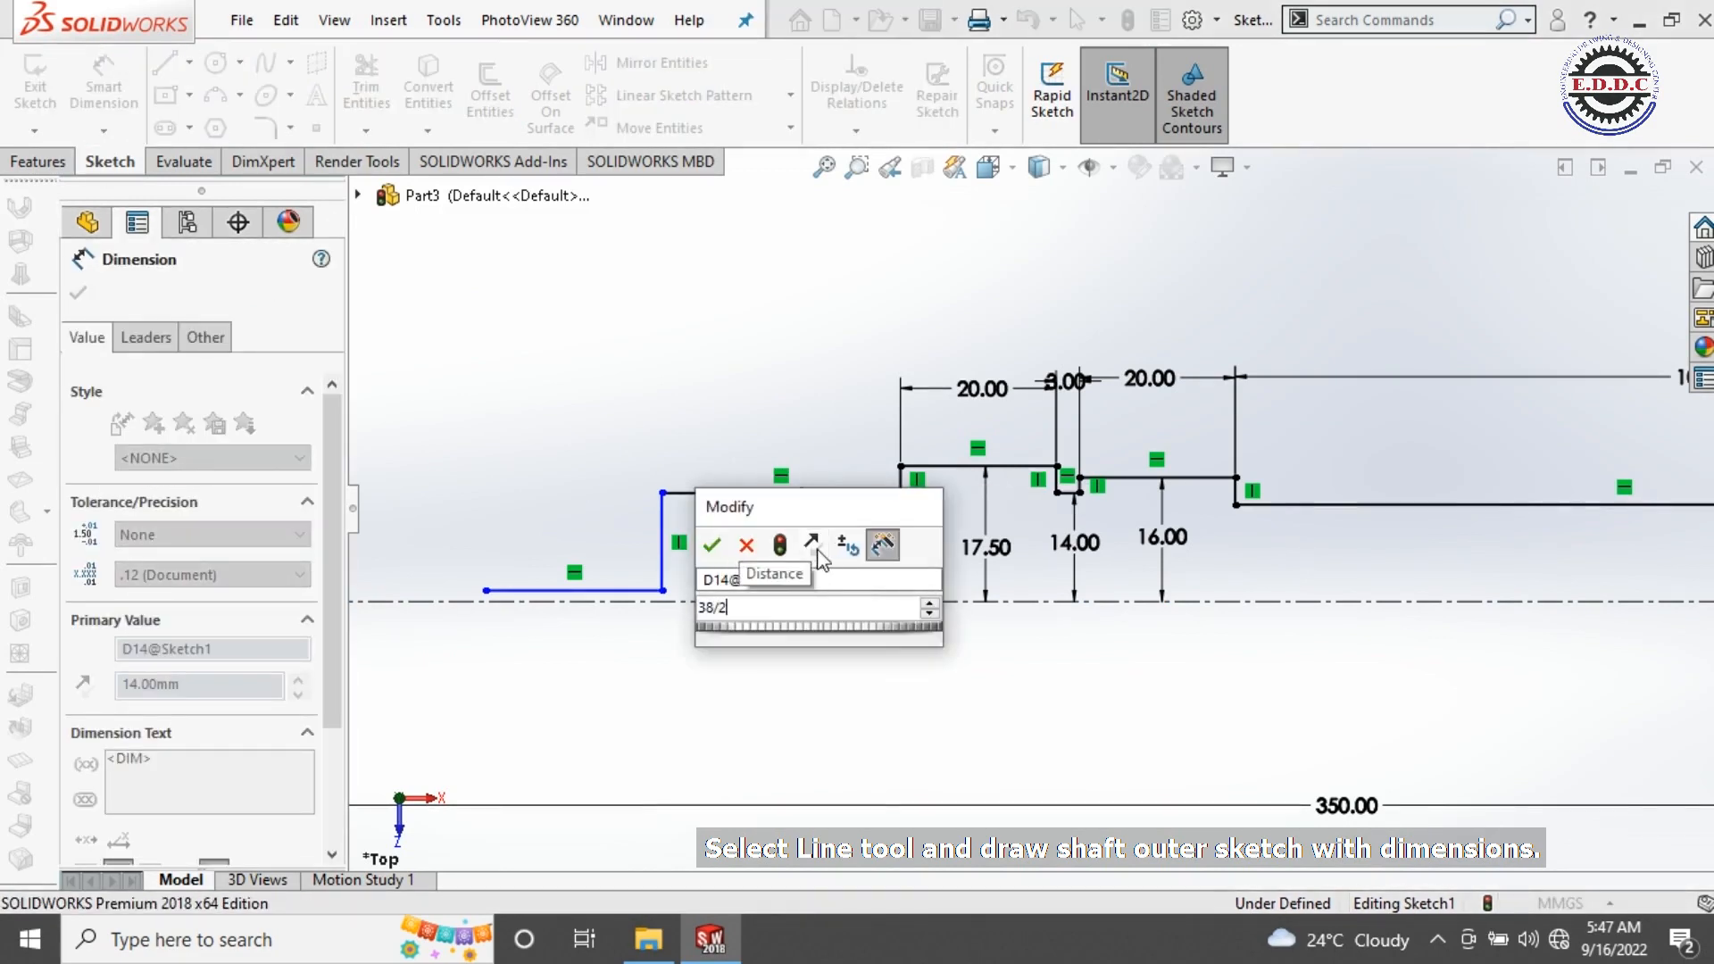
{"action": "key", "text": "Return"}
{"action": "left_click", "coordinate": [810, 668]}
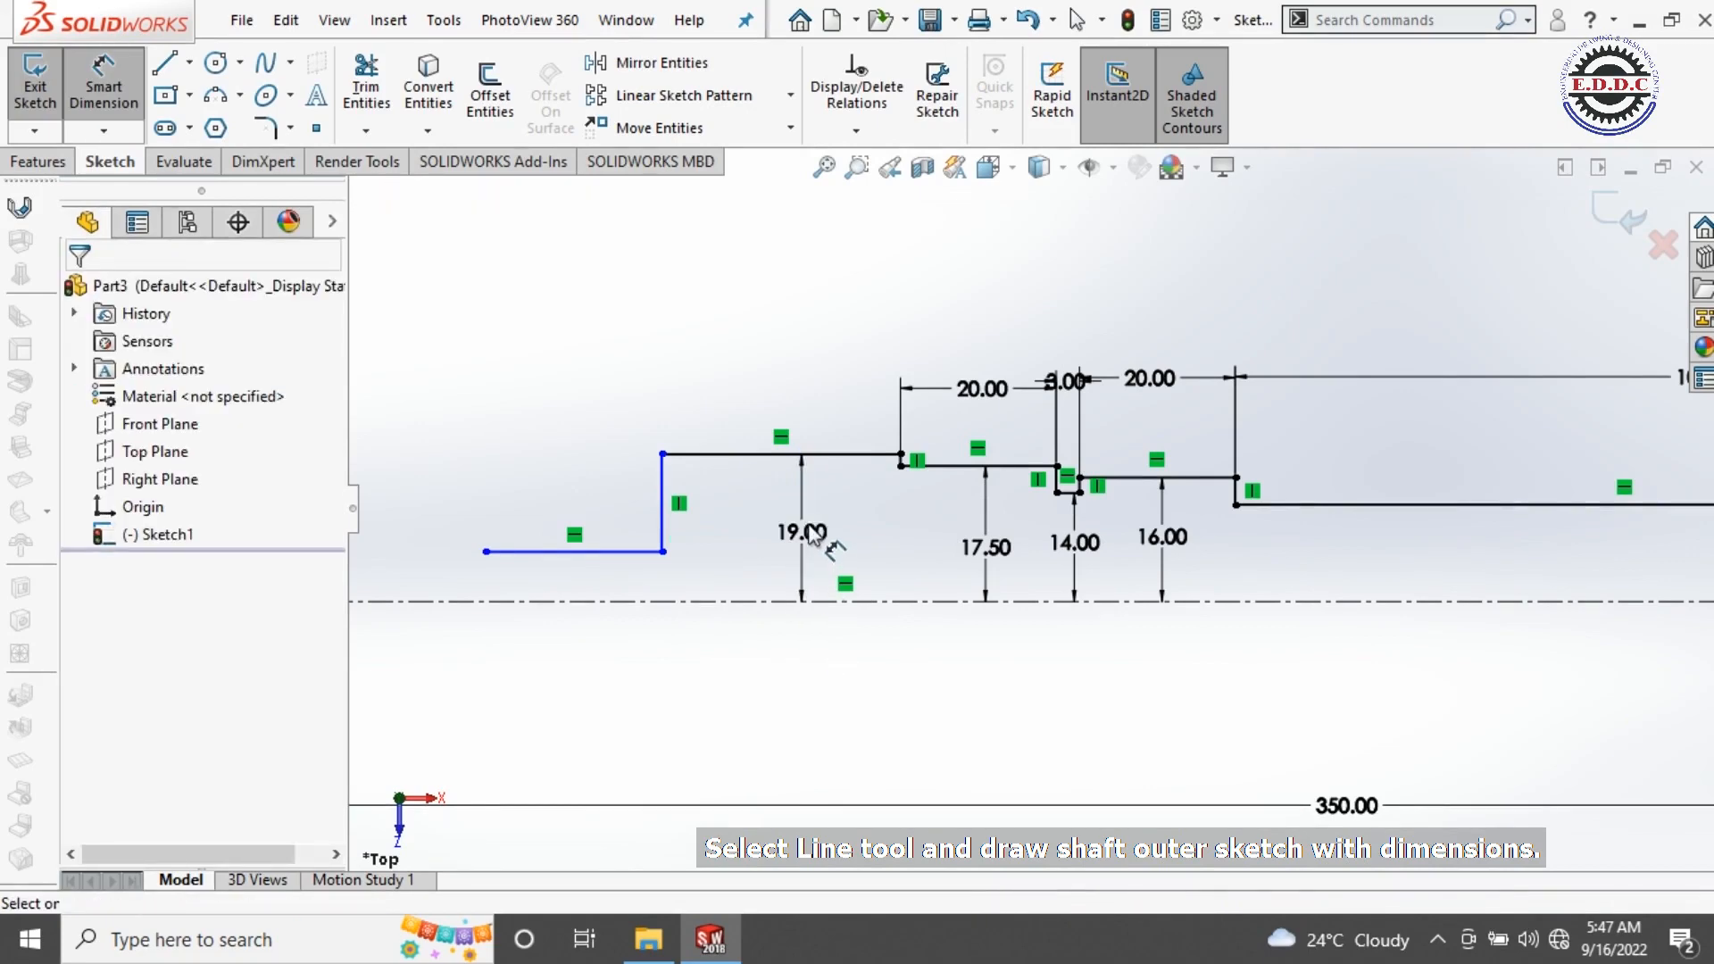
Step: Set the collar line's distance from the centreline to 20 mm
{"action": "scroll", "coordinate": [814, 537], "scroll_direction": "down", "scroll_amount": 2}
{"action": "double_click", "coordinate": [832, 533]}
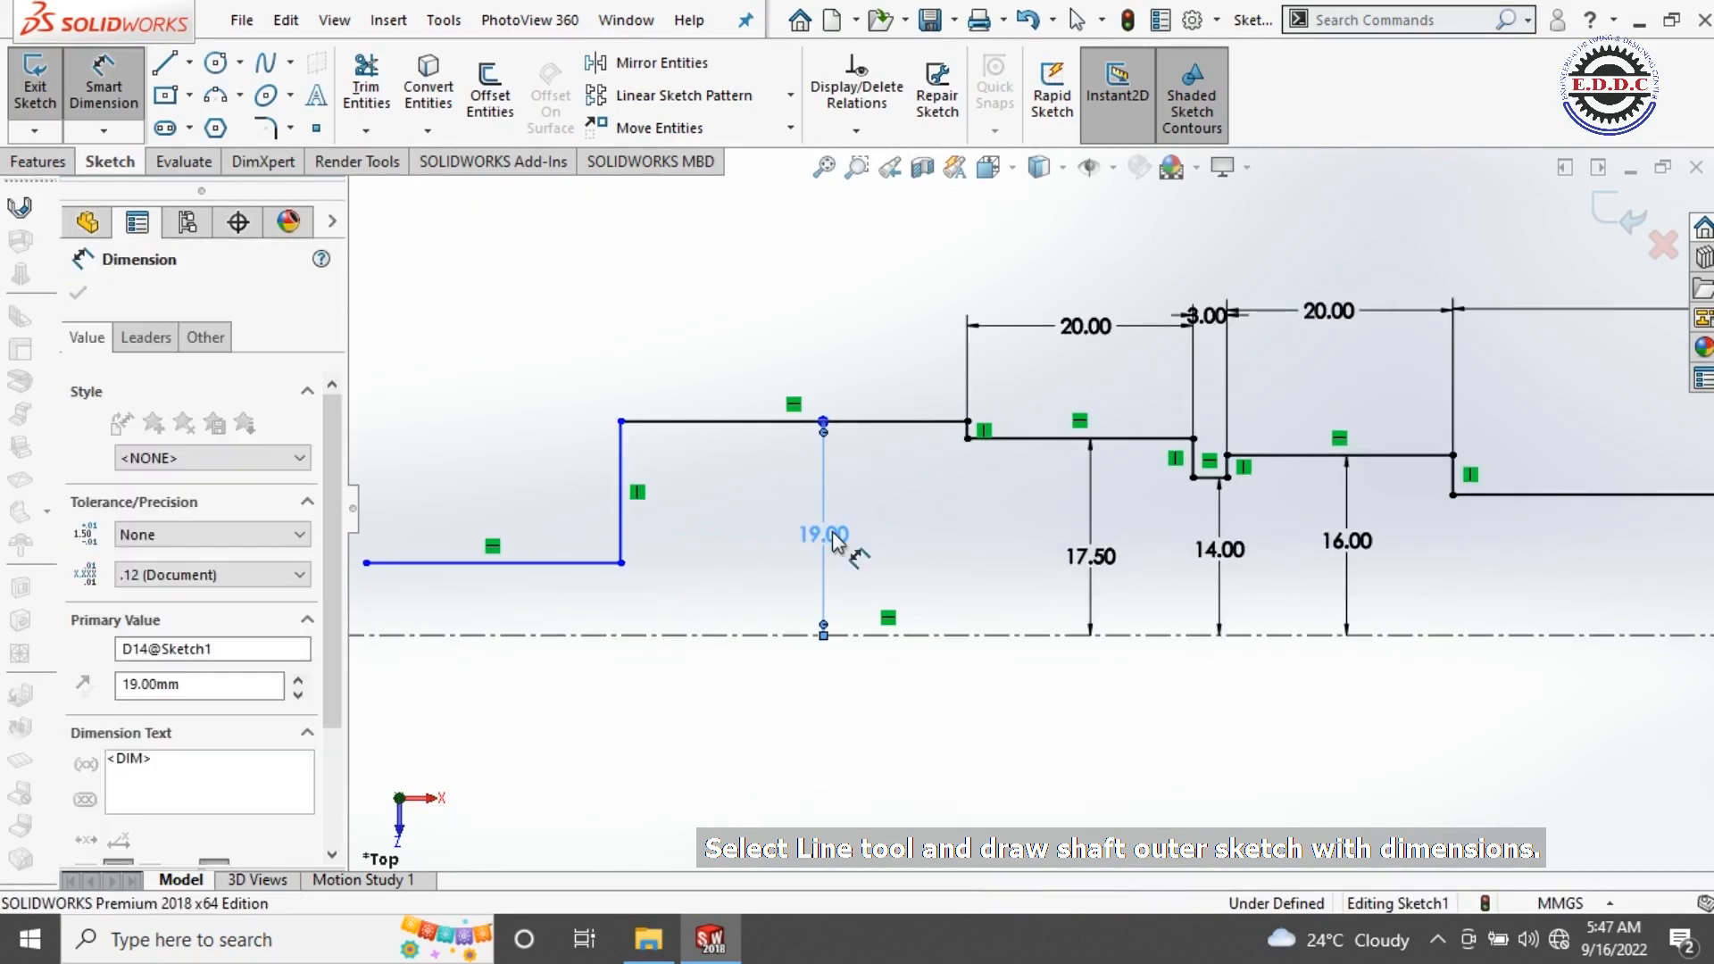
{"action": "type", "text": "20"}
{"action": "key", "text": "Return"}
{"action": "left_click", "coordinate": [773, 705]}
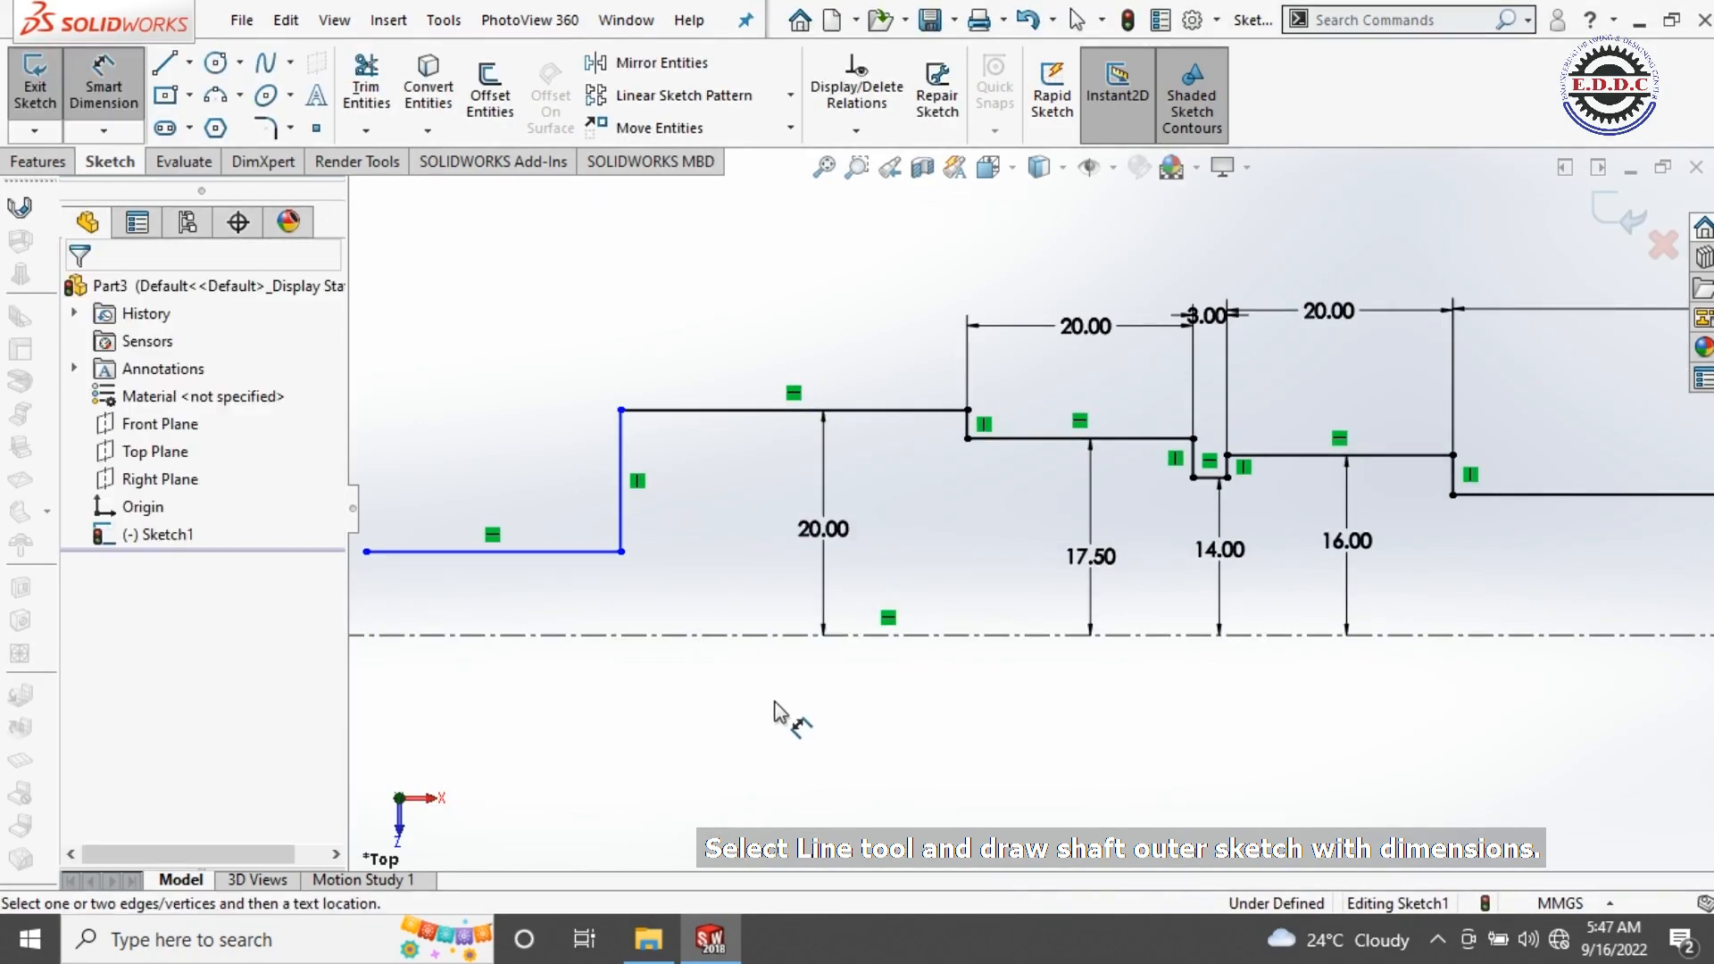
Step: Dimension the length of the collar line and set it to 45 mm
{"action": "scroll", "coordinate": [791, 622], "scroll_direction": "up", "scroll_amount": 2}
{"action": "scroll", "coordinate": [756, 551], "scroll_direction": "down", "scroll_amount": 3}
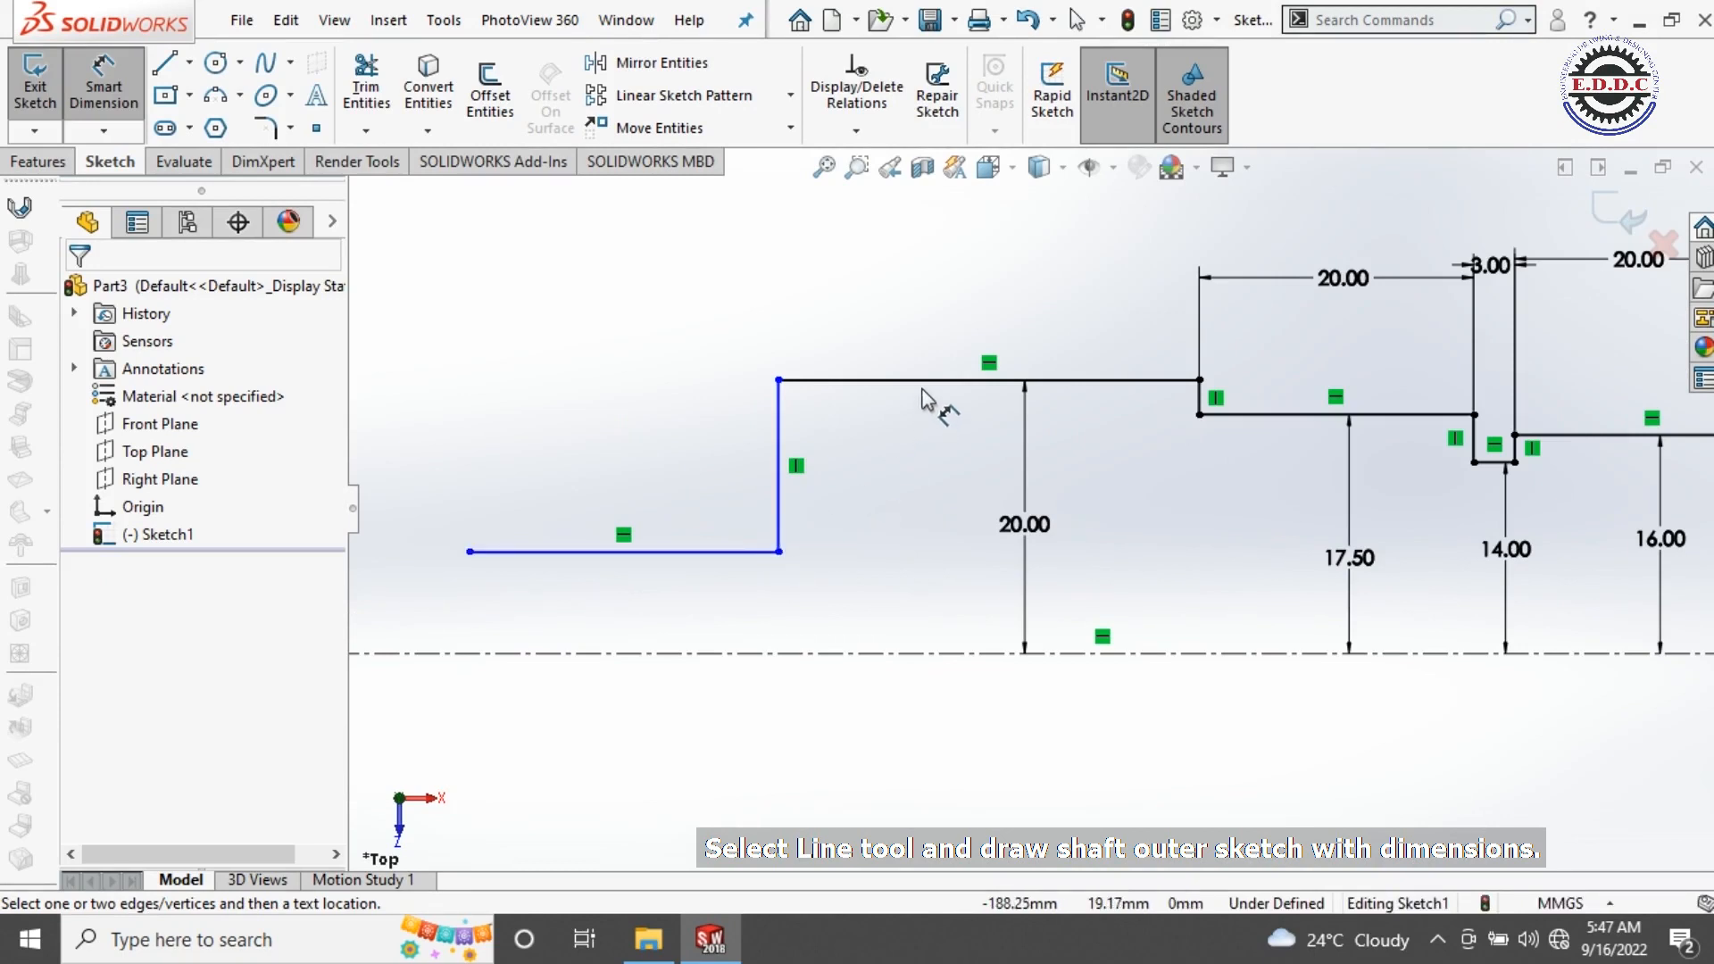
{"action": "left_click", "coordinate": [978, 380]}
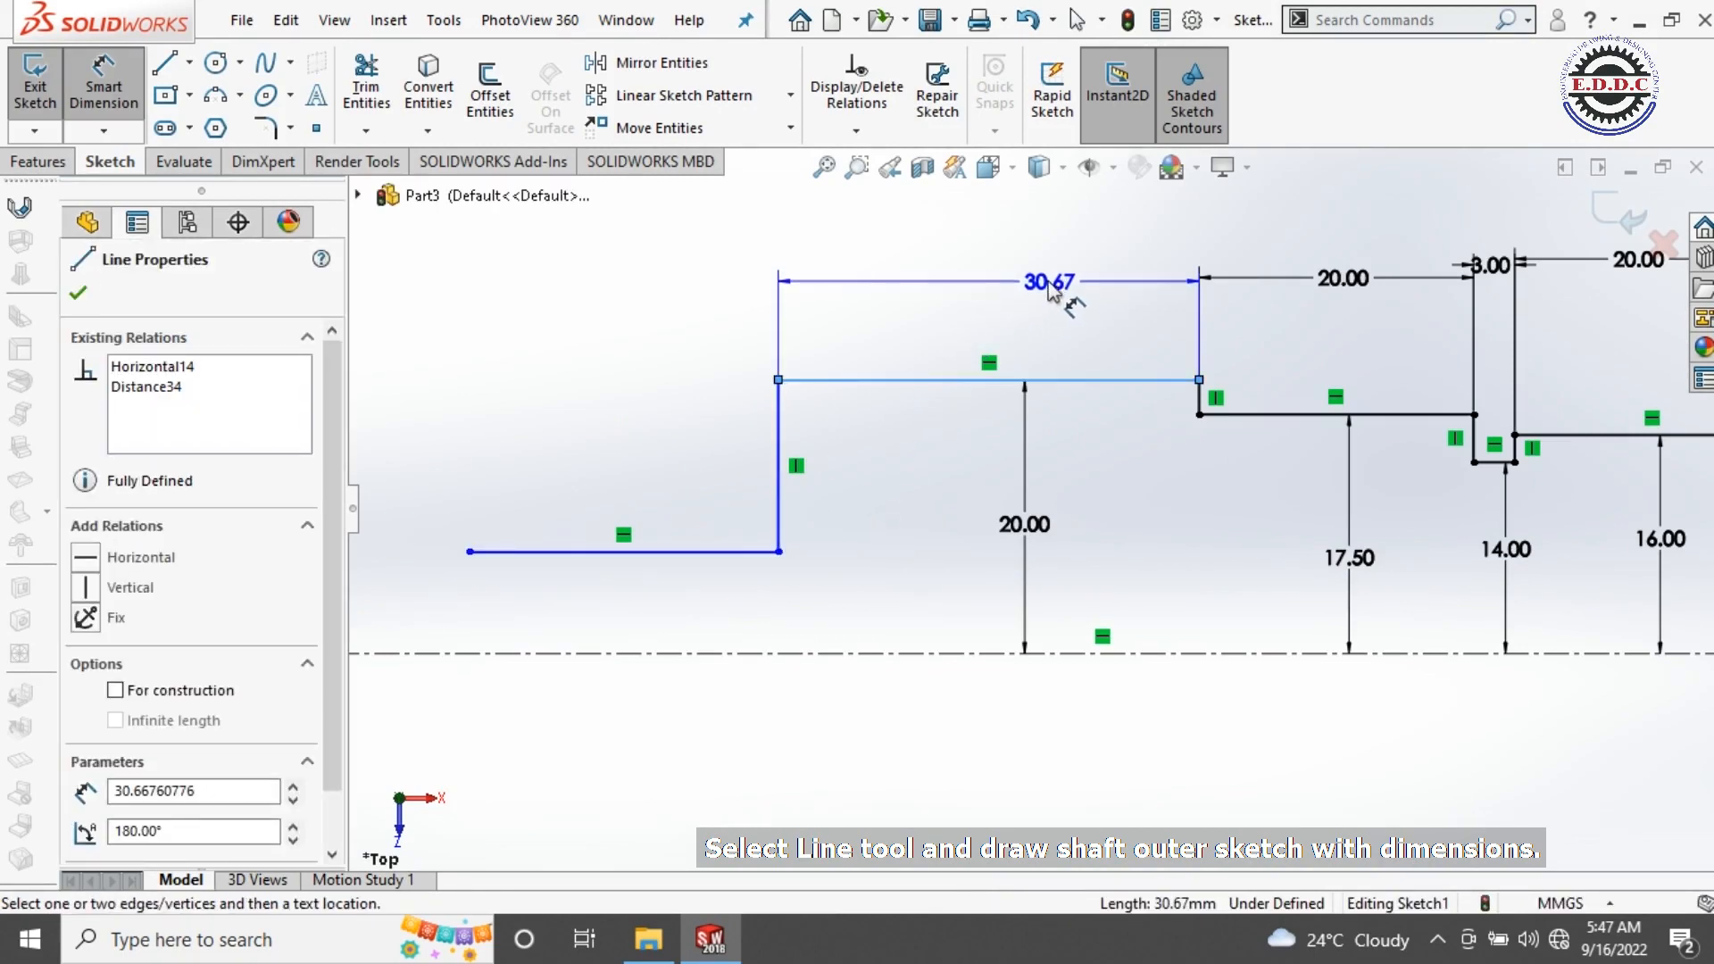
{"action": "left_click", "coordinate": [1051, 287]}
{"action": "type", "text": "45"}
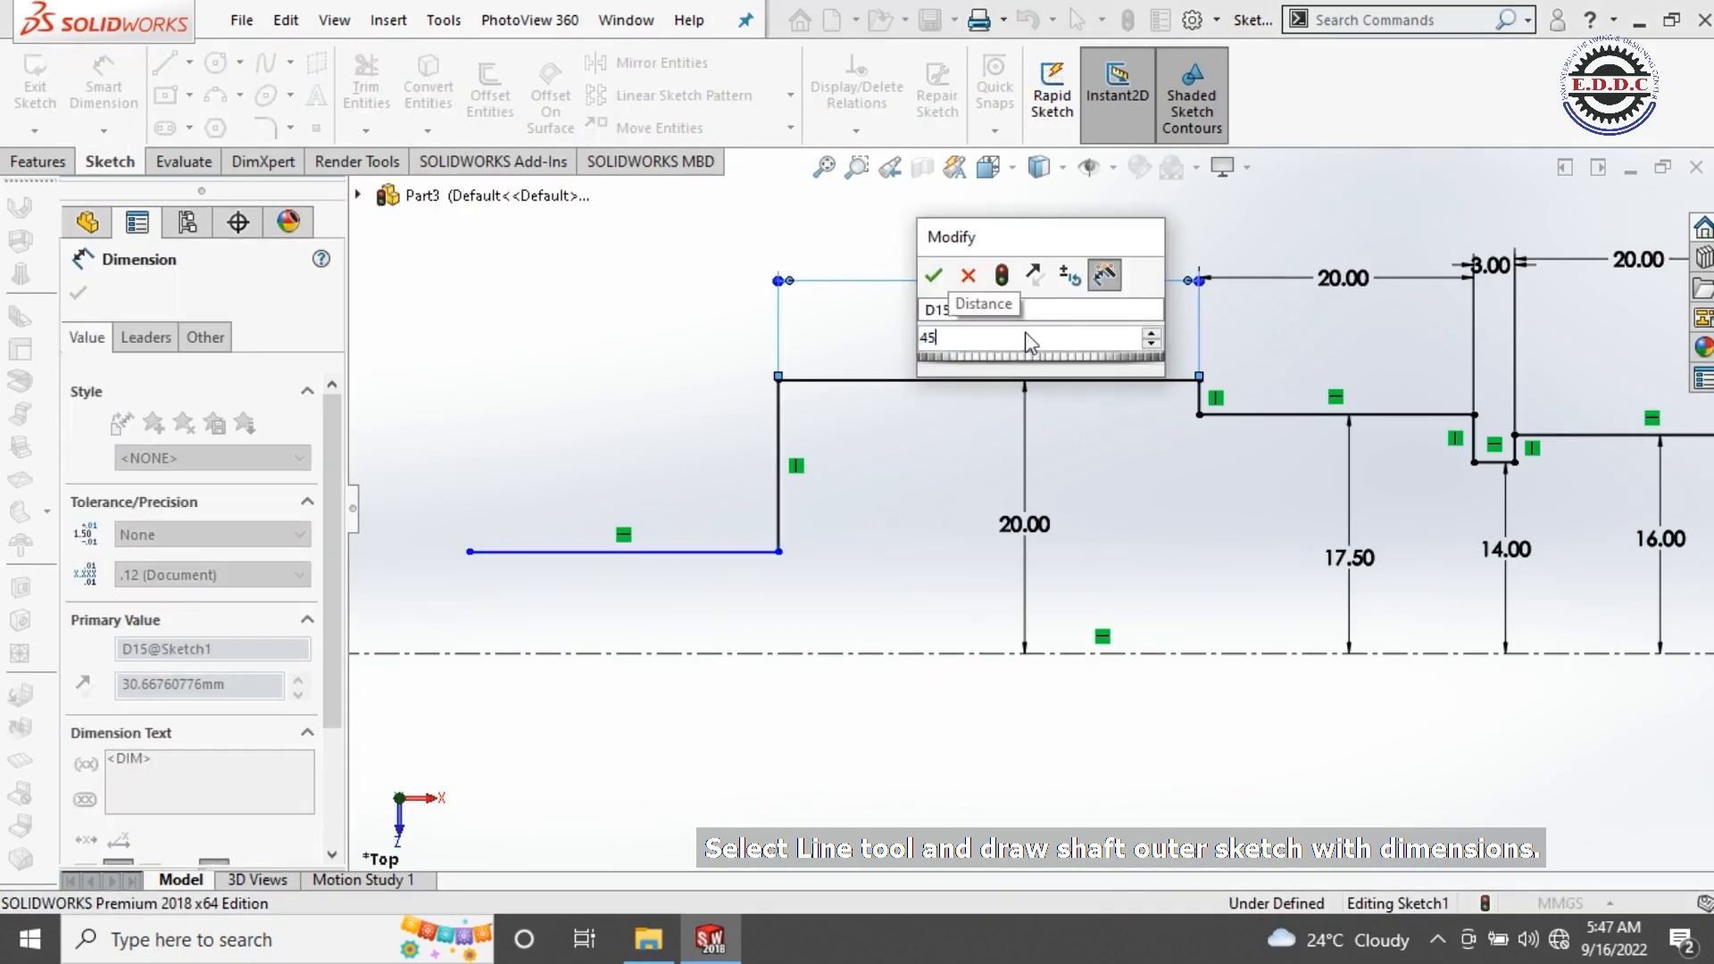
{"action": "key", "text": "Return"}
{"action": "left_click", "coordinate": [933, 527]}
Step: Dimension the distance from the lower horizontal line left of the collar to the centreline and set it to 15 mm
{"action": "scroll", "coordinate": [933, 527], "scroll_direction": "up", "scroll_amount": 2}
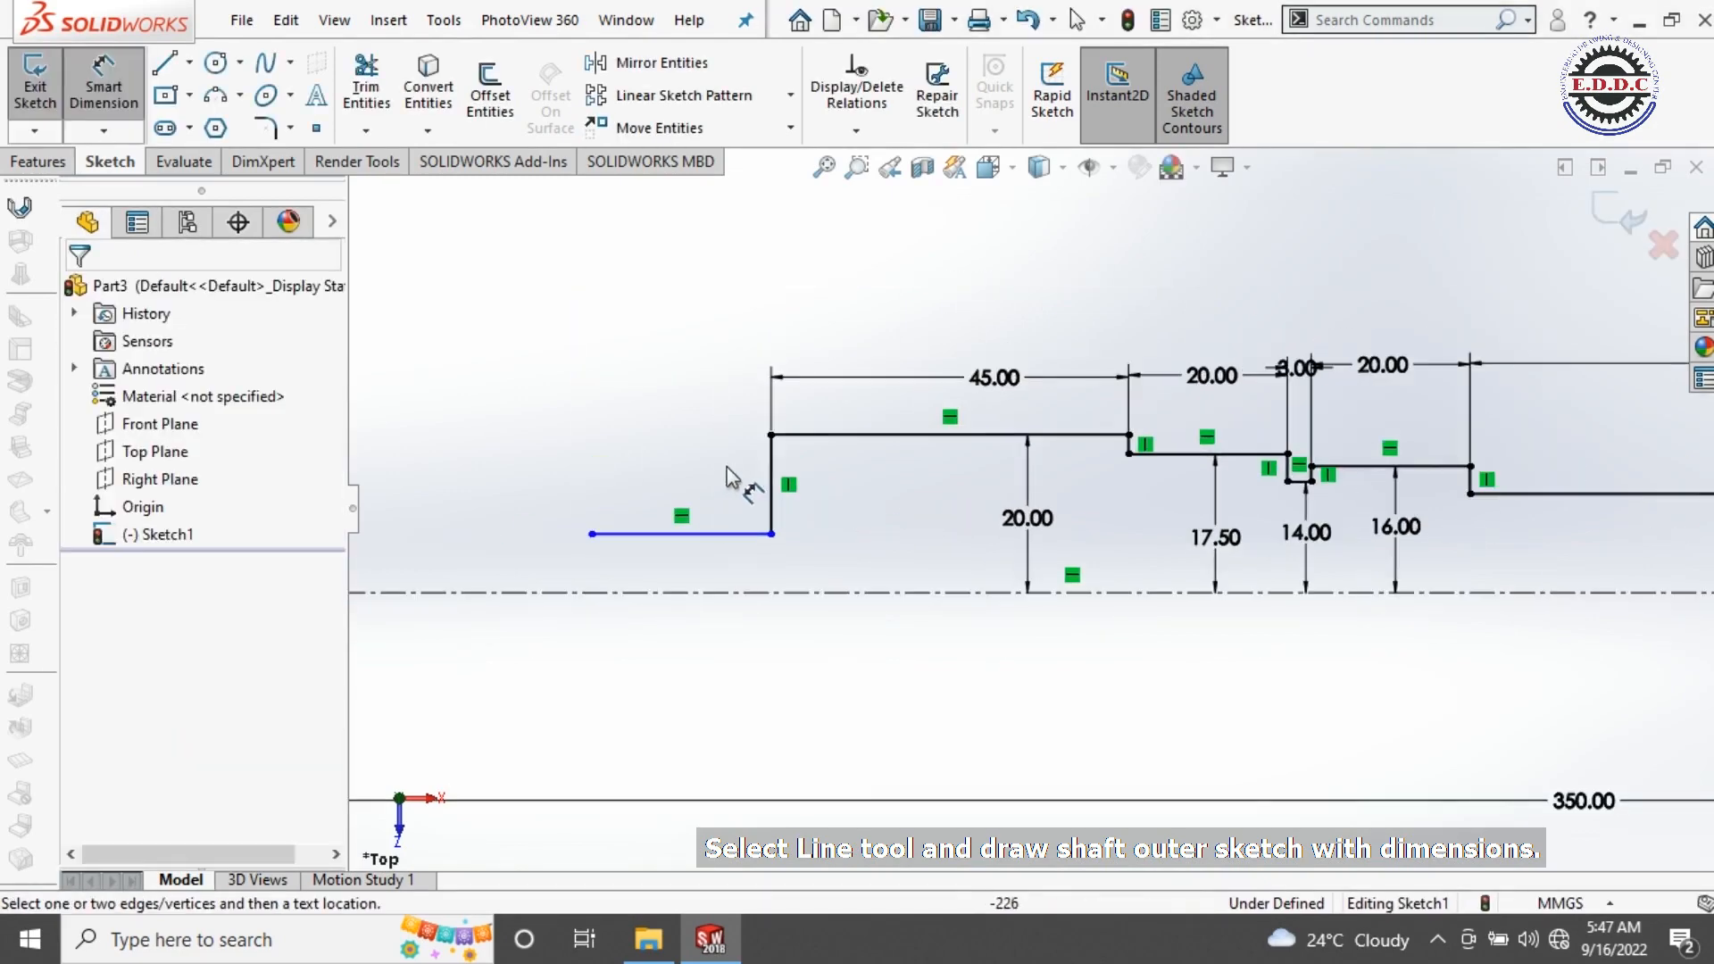
{"action": "scroll", "coordinate": [728, 477], "scroll_direction": "down", "scroll_amount": 2}
{"action": "left_click", "coordinate": [871, 586]}
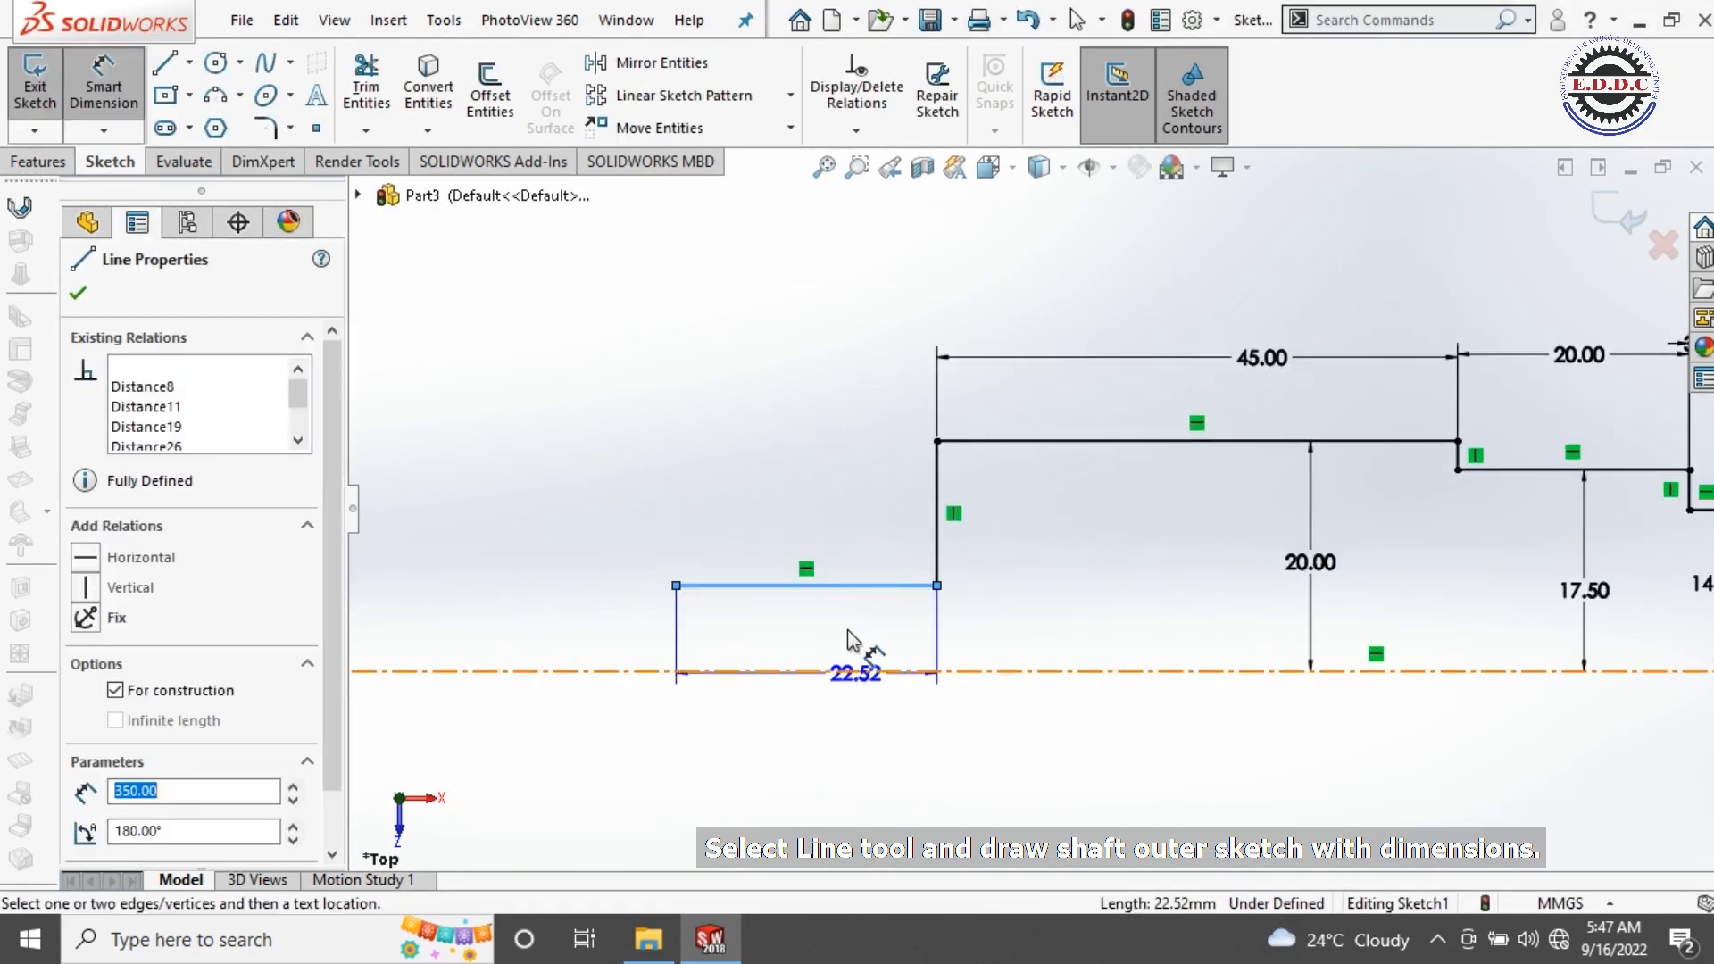
{"action": "left_click", "coordinate": [872, 671]}
{"action": "left_click", "coordinate": [859, 631]}
{"action": "type", "text": "15"}
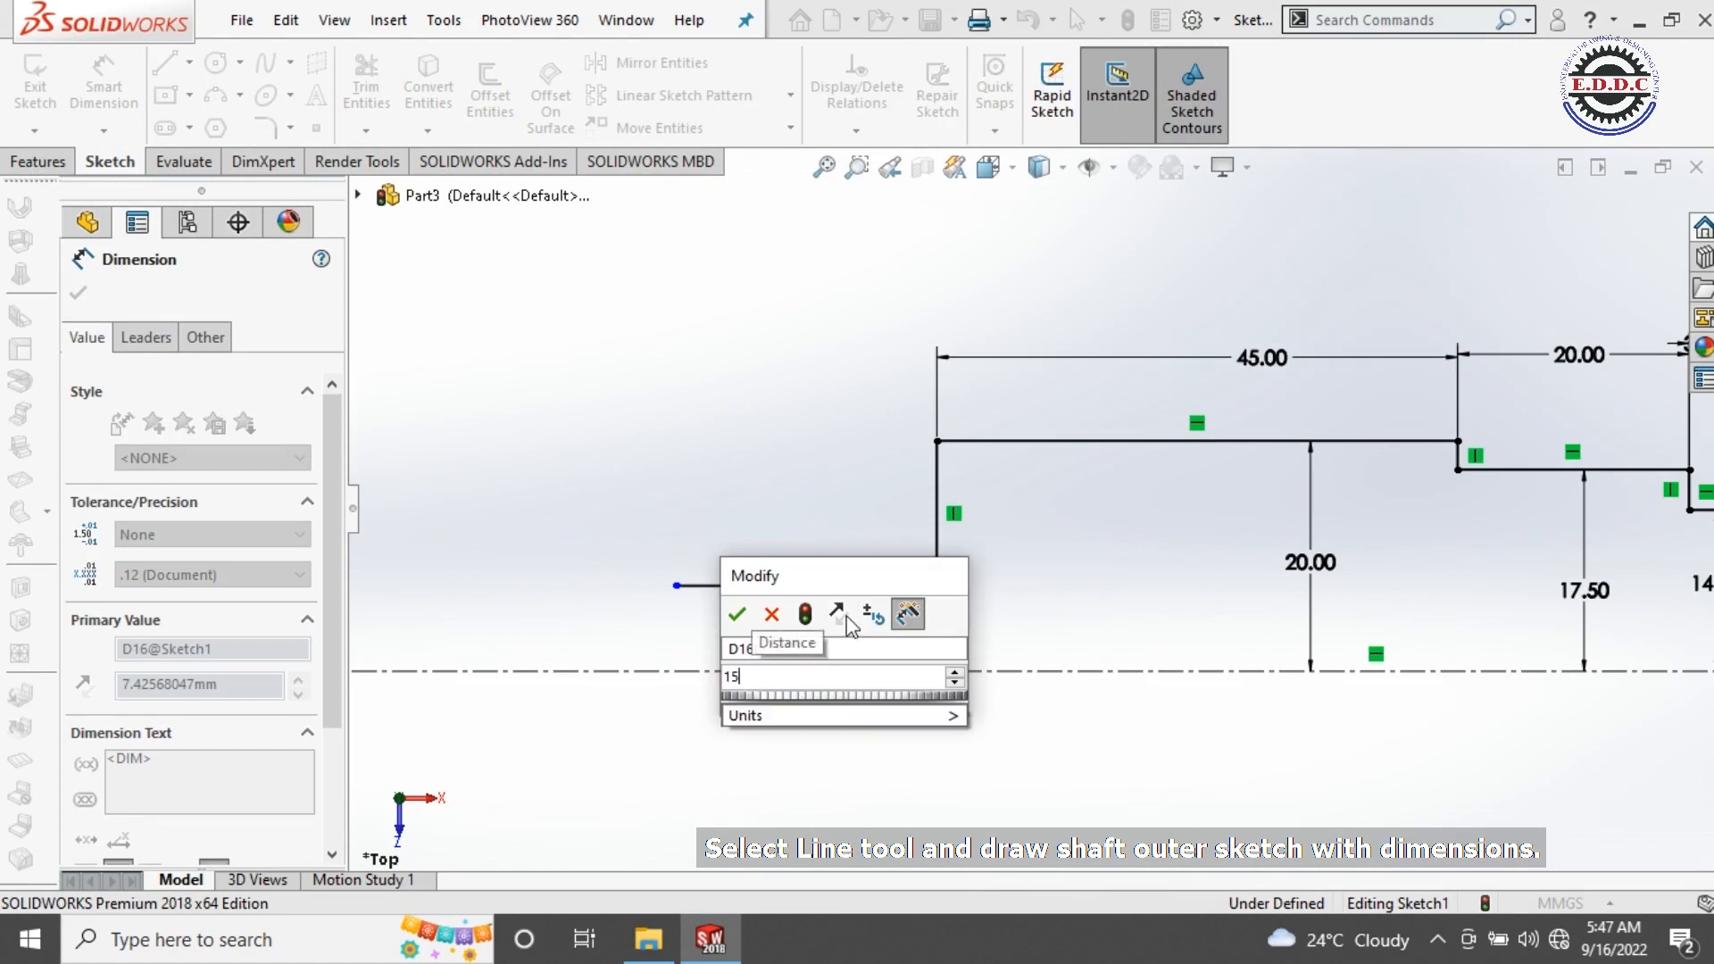
{"action": "key", "text": "Return"}
{"action": "left_click", "coordinate": [831, 407]}
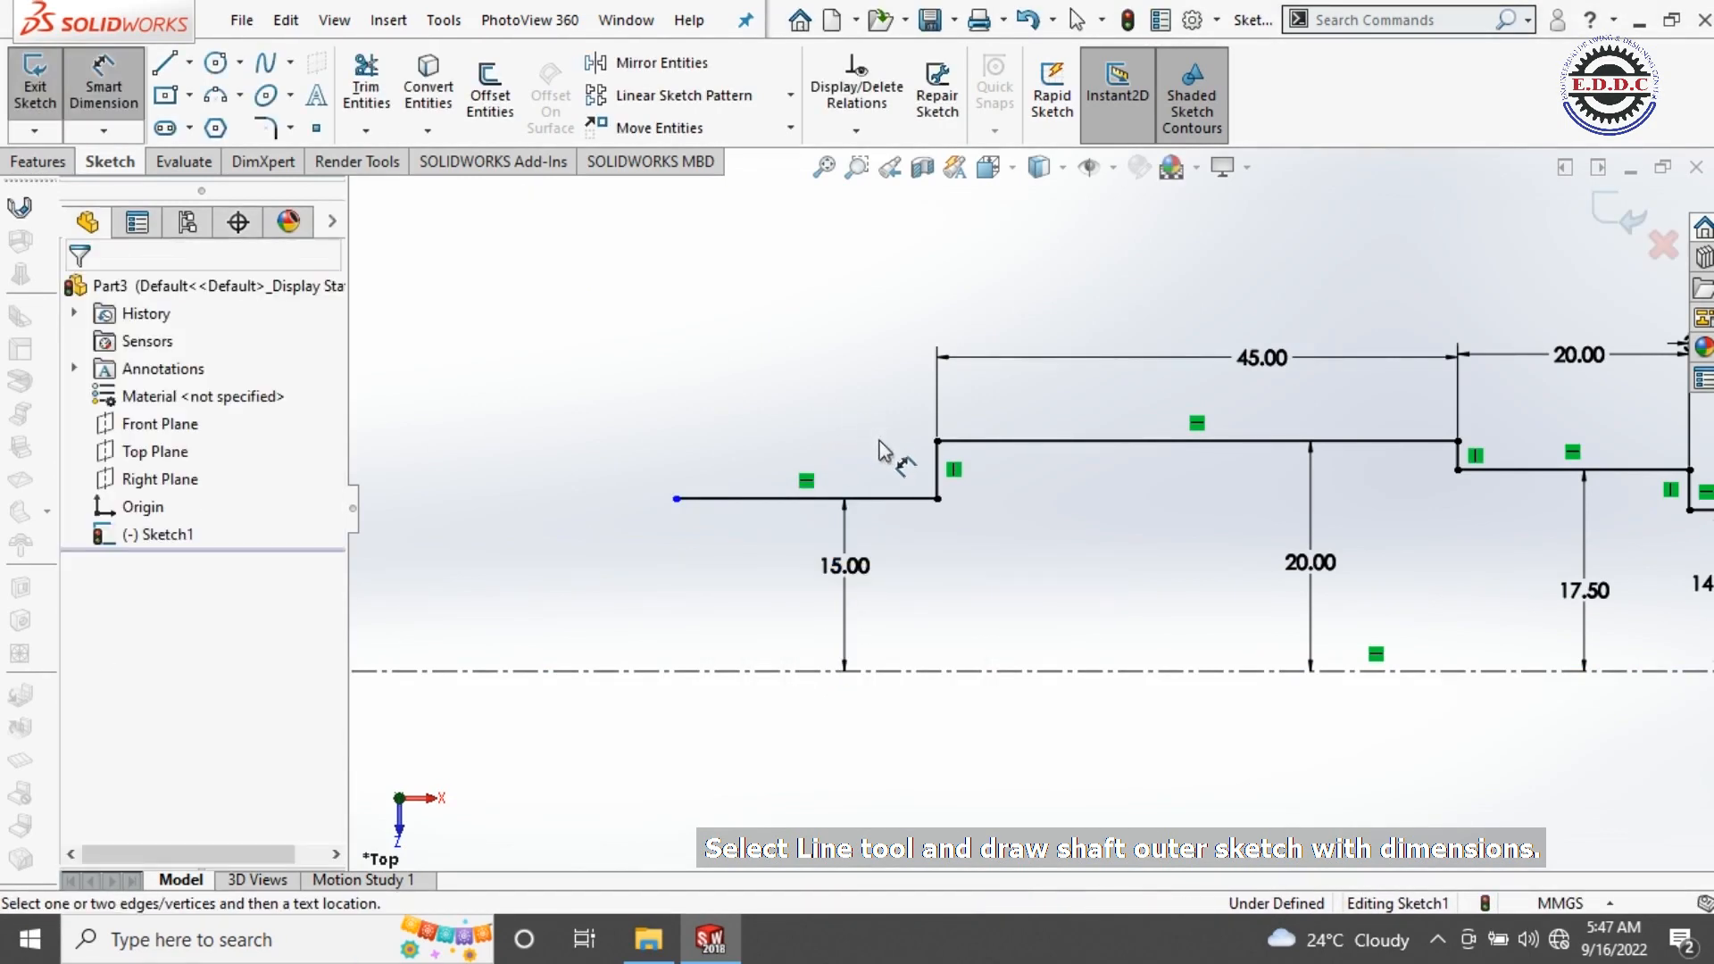
Step: Dimension the length of the horizontal line left of the collar and set it to 20 mm
{"action": "scroll", "coordinate": [884, 450], "scroll_direction": "up", "scroll_amount": 2}
{"action": "scroll", "coordinate": [904, 461], "scroll_direction": "down", "scroll_amount": 2}
{"action": "left_click", "coordinate": [961, 520]}
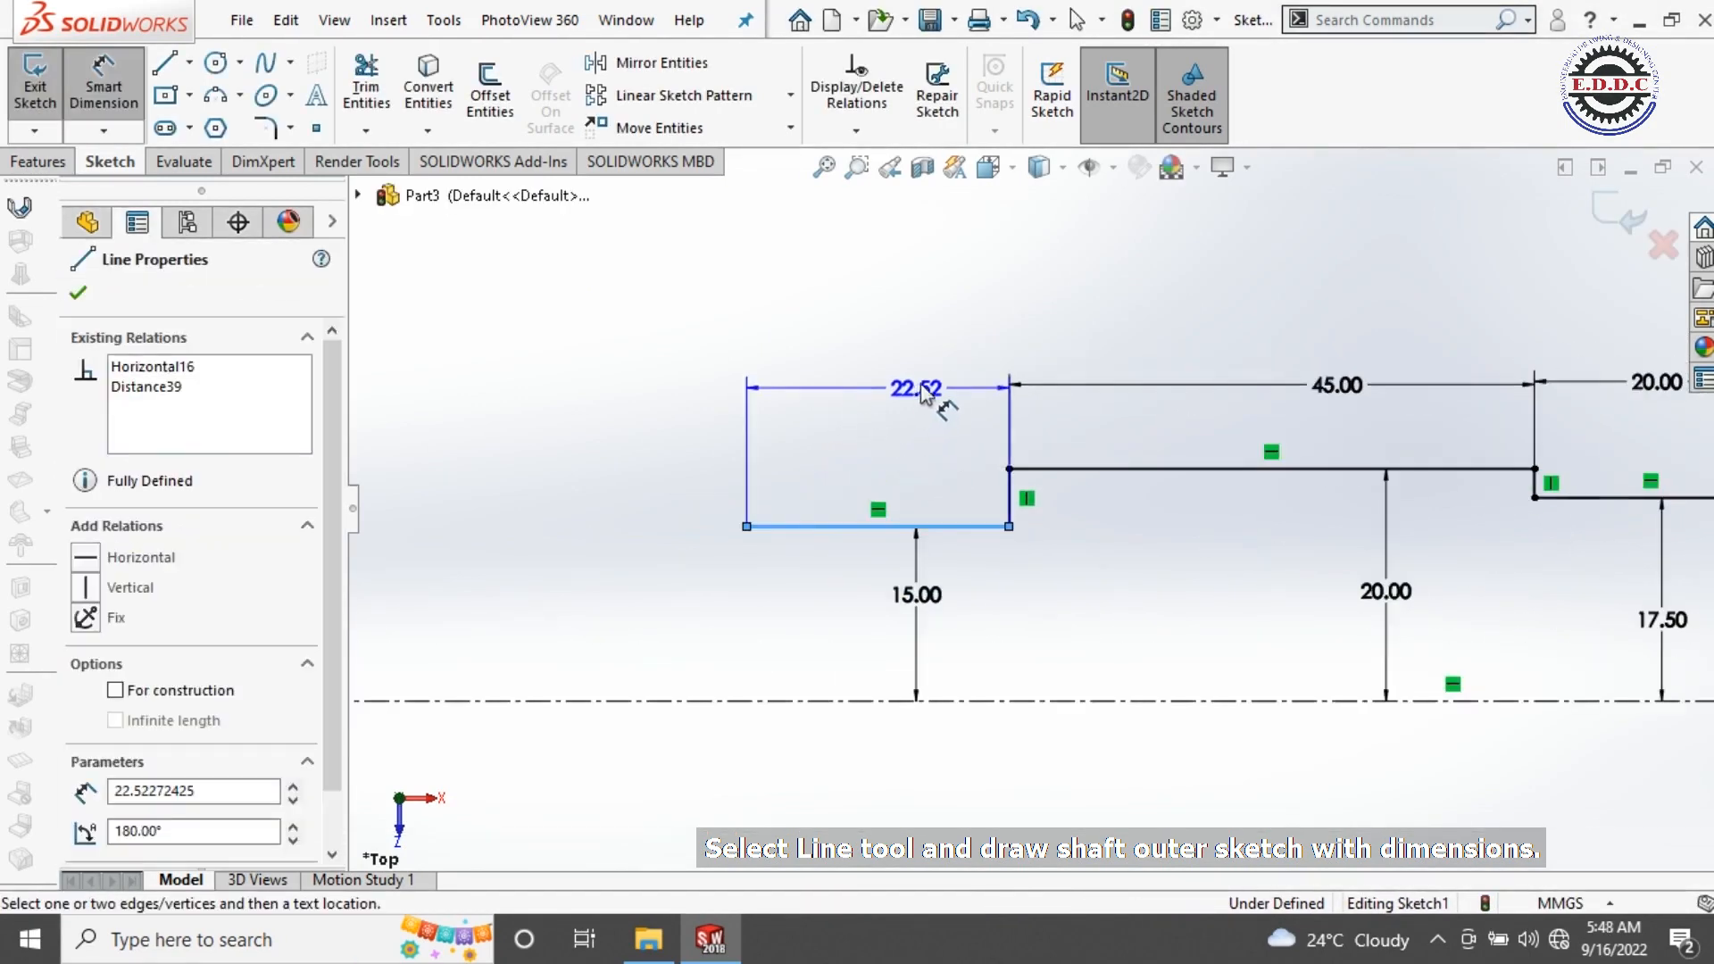
{"action": "left_click", "coordinate": [808, 384]}
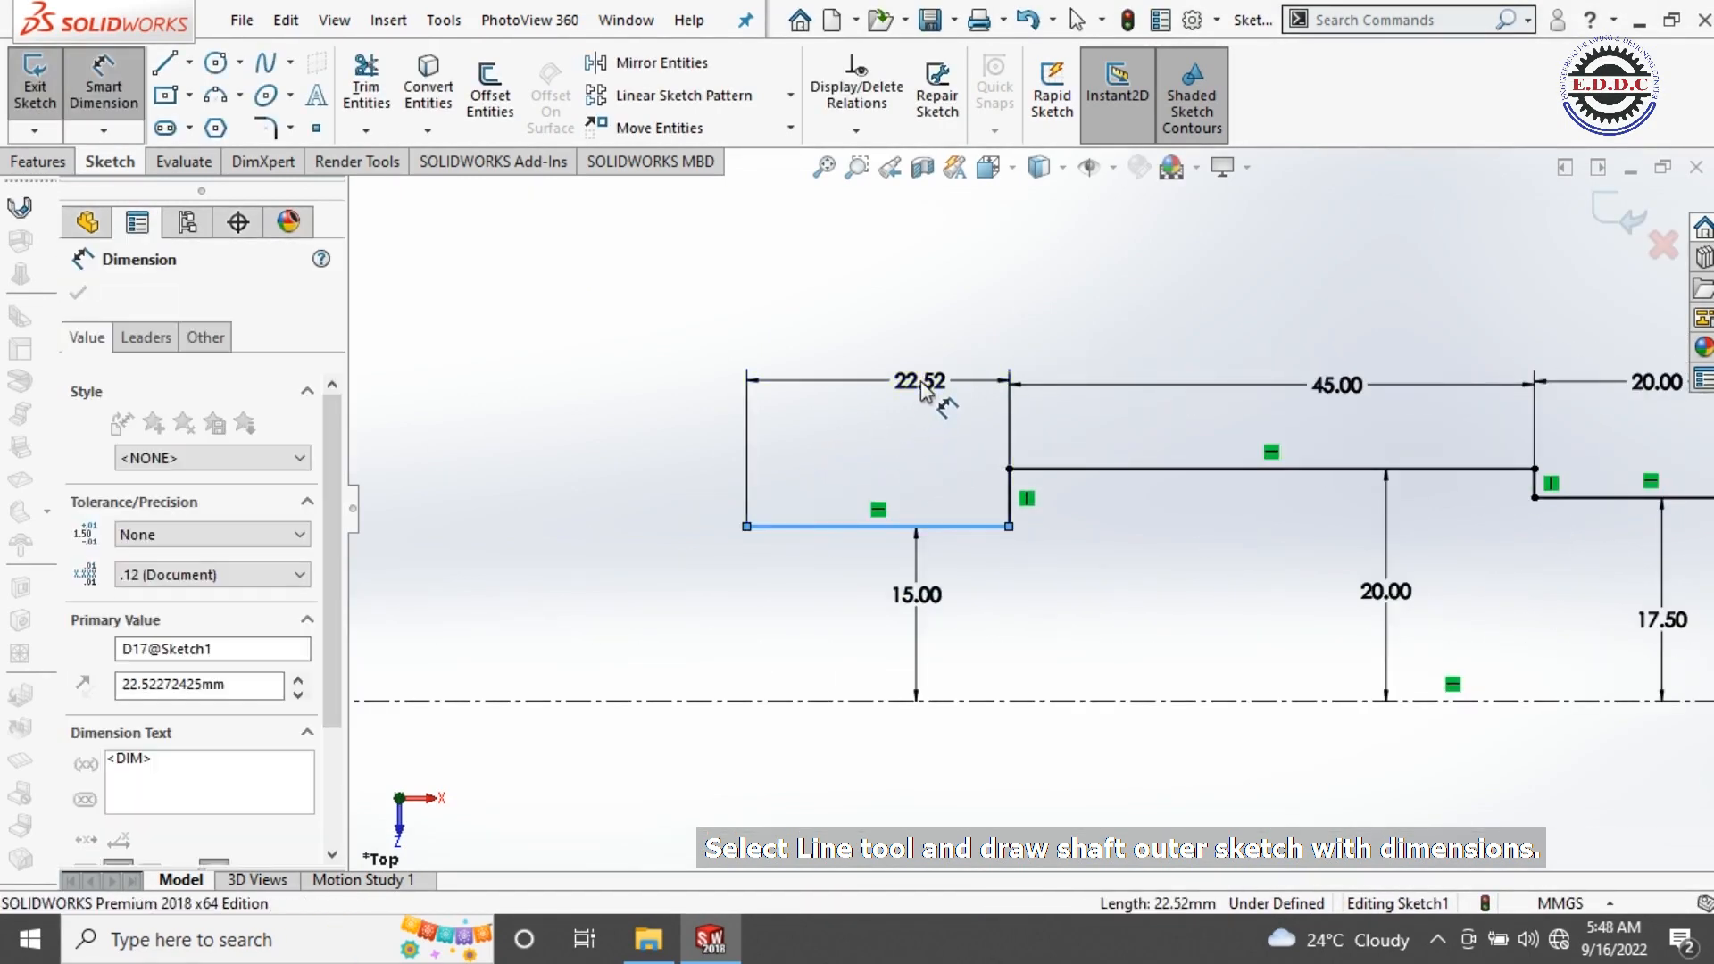
{"action": "left_click", "coordinate": [719, 452]}
Step: Continue the profile leftward with a groove about 1.9 mm wide and 2.5 mm deep, followed by a horizontal line about 12.6 mm long
{"action": "scroll", "coordinate": [837, 532], "scroll_direction": "up", "scroll_amount": 3}
{"action": "scroll", "coordinate": [838, 530], "scroll_direction": "down", "scroll_amount": 2}
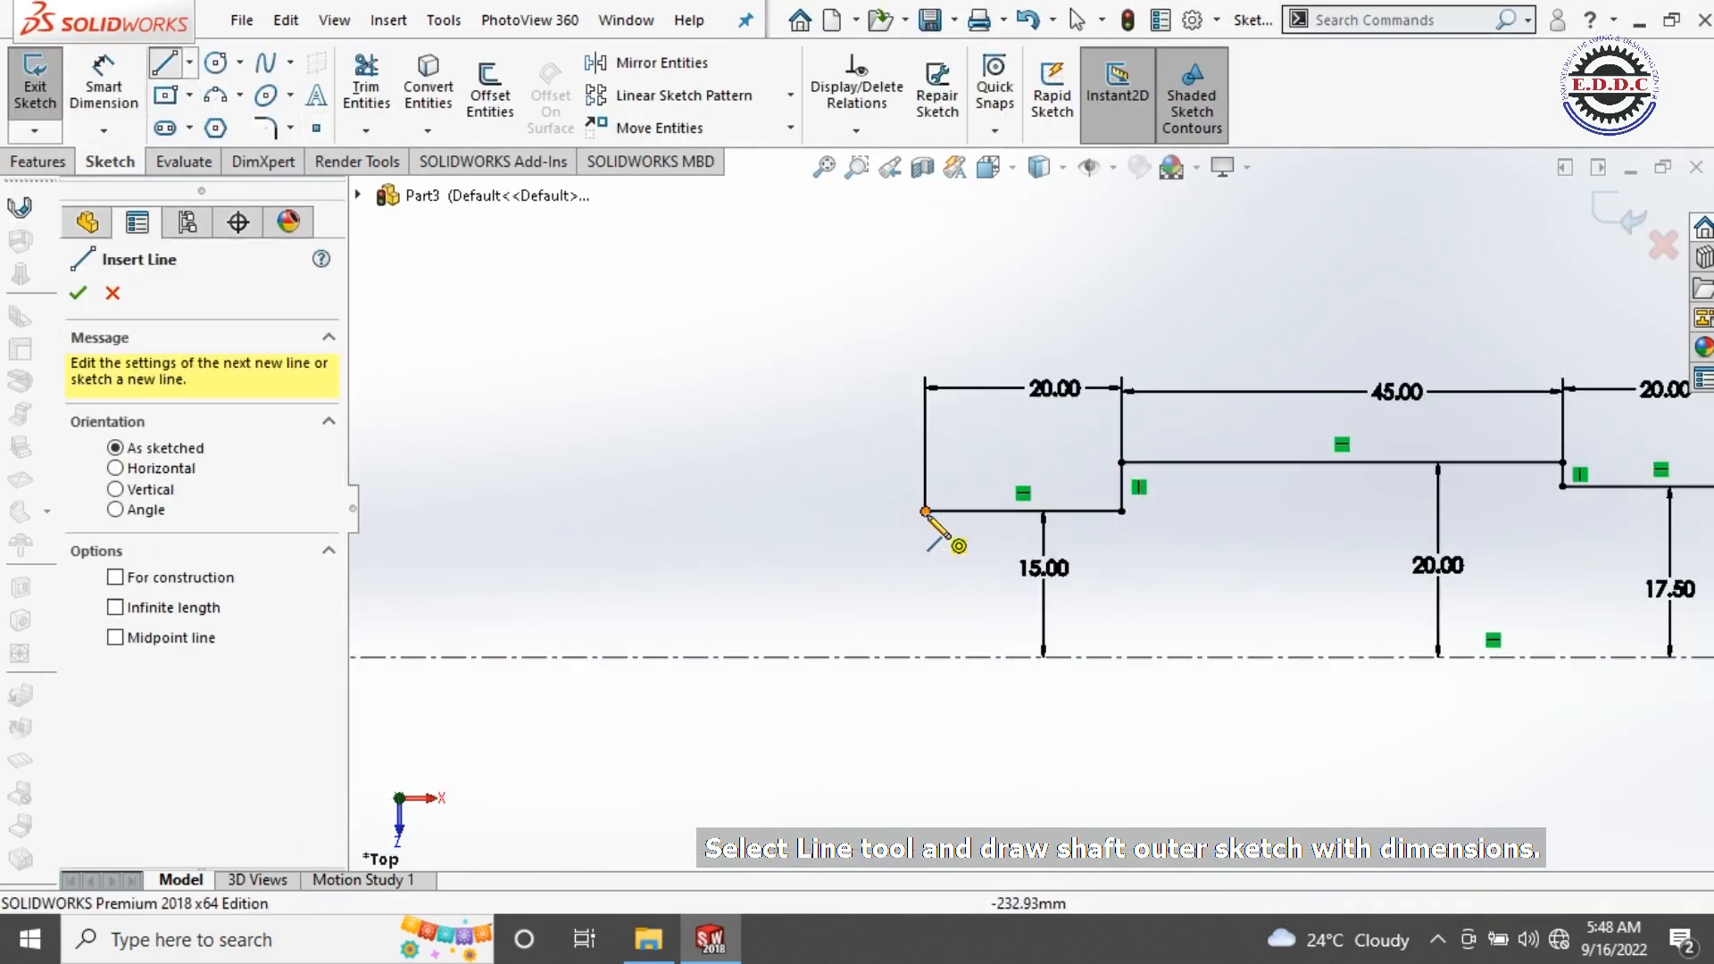
{"action": "scroll", "coordinate": [937, 518], "scroll_direction": "down", "scroll_amount": 2}
{"action": "left_click", "coordinate": [936, 509]}
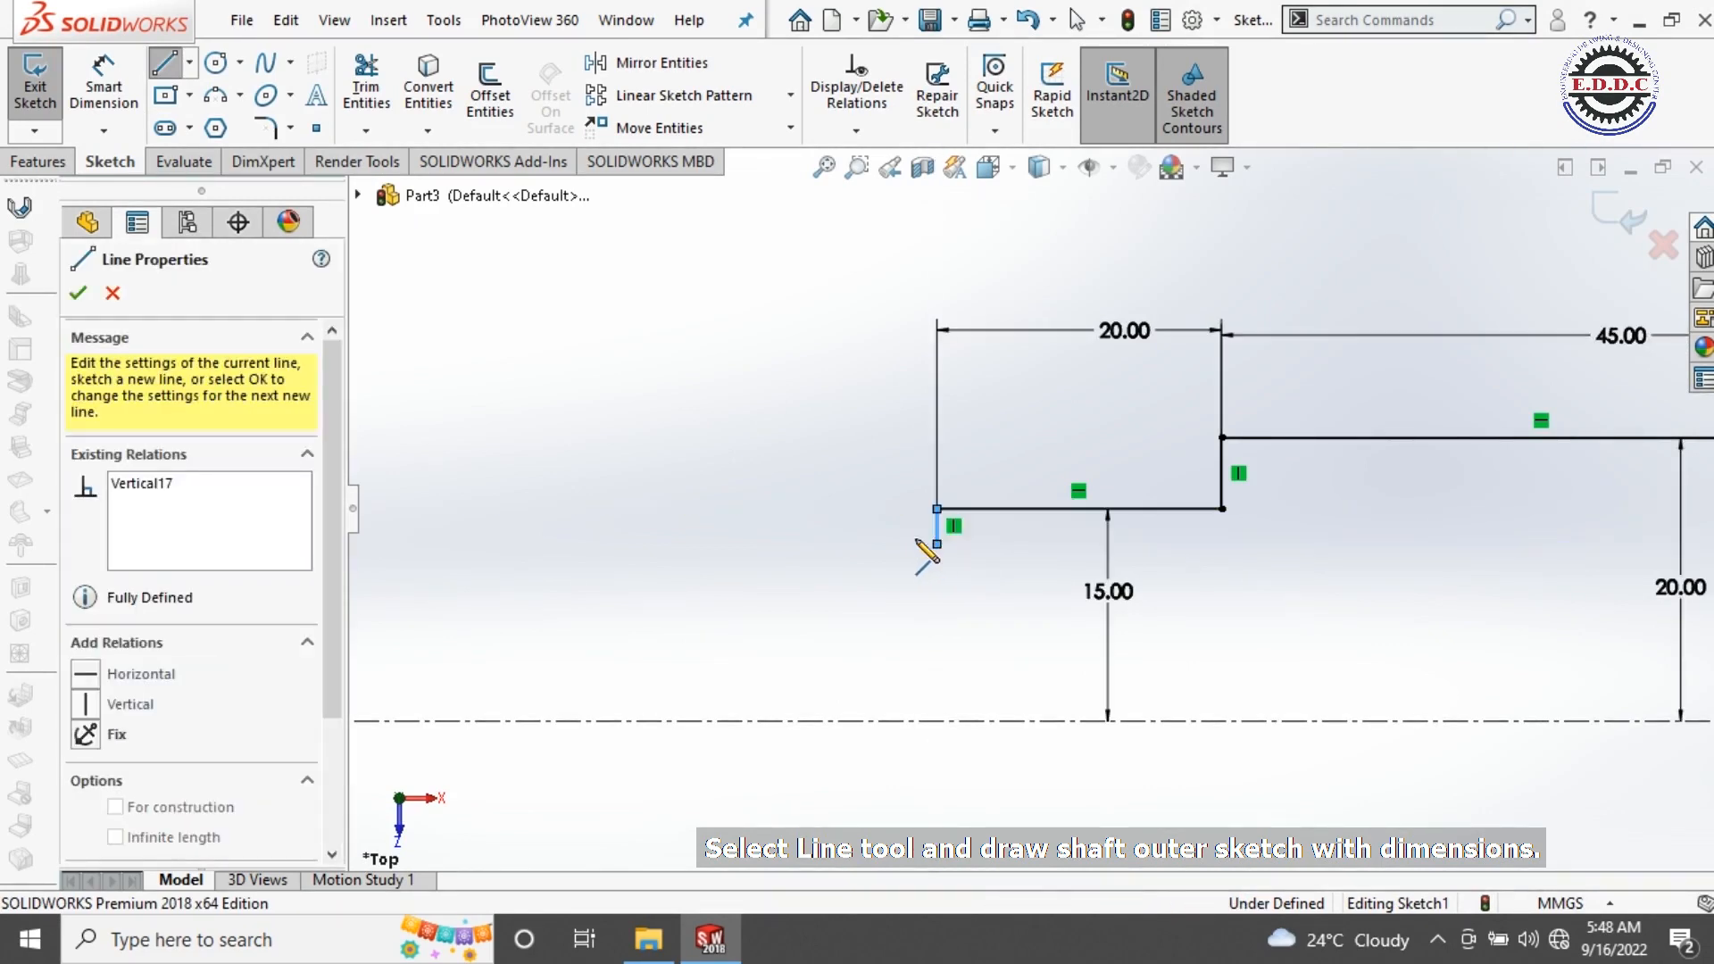
{"action": "scroll", "coordinate": [920, 545], "scroll_direction": "down", "scroll_amount": 2}
{"action": "left_click", "coordinate": [954, 540]}
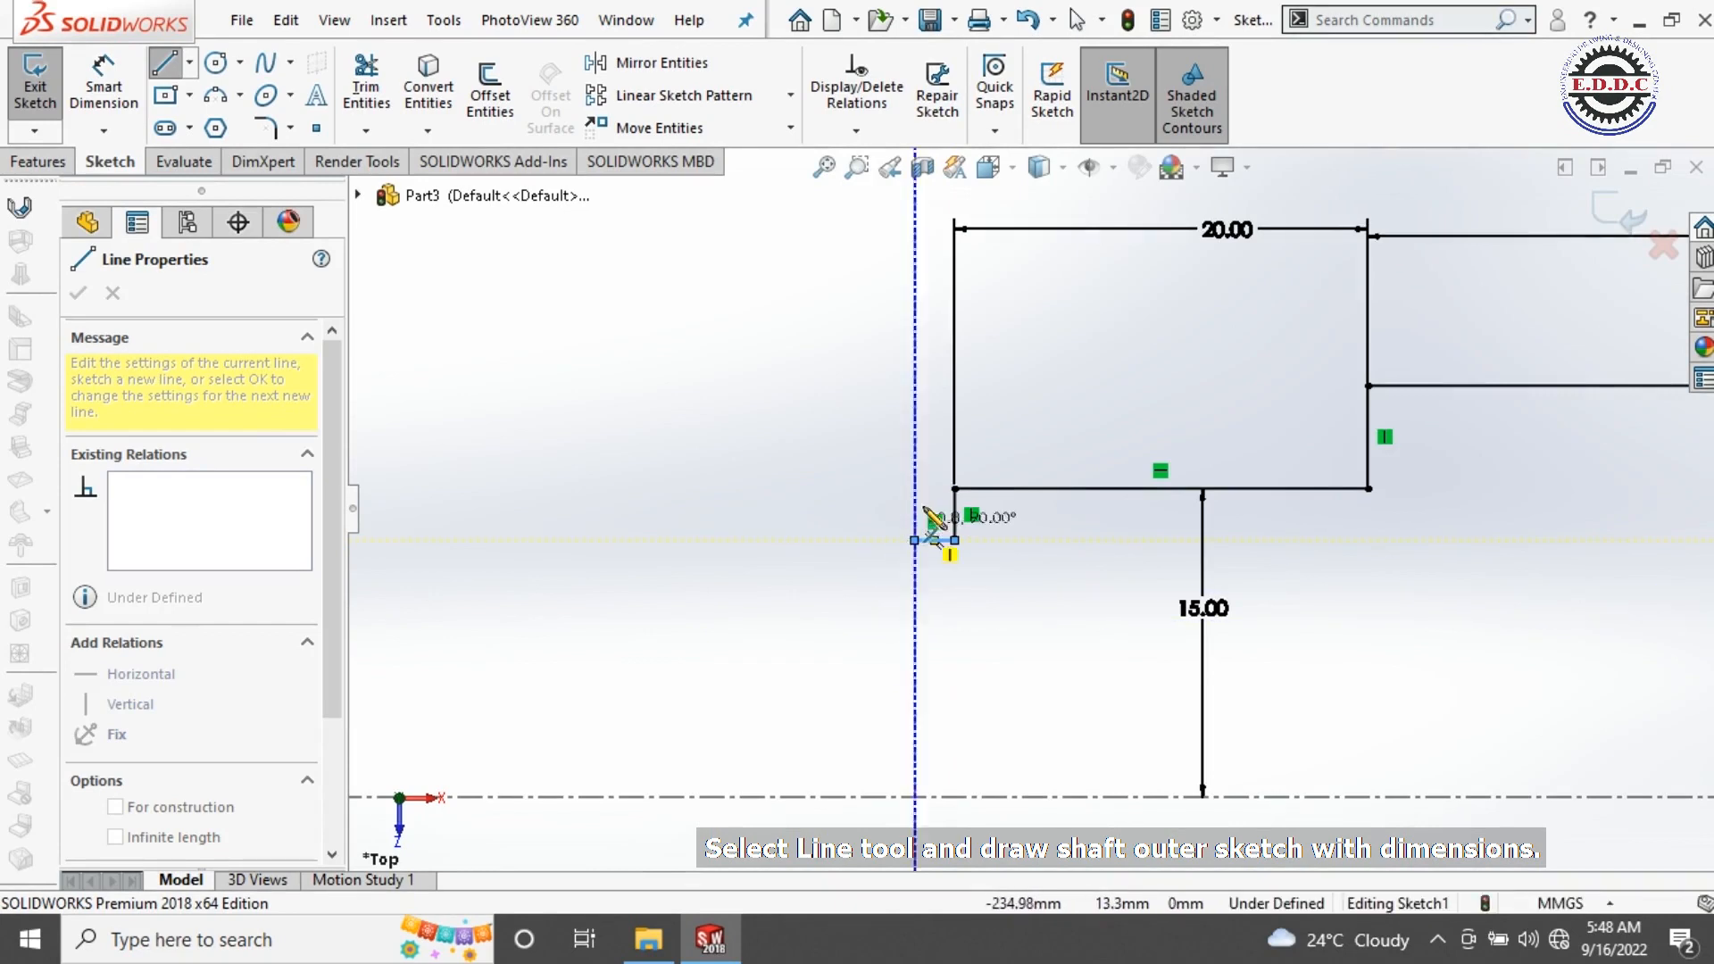
{"action": "left_click", "coordinate": [915, 490]}
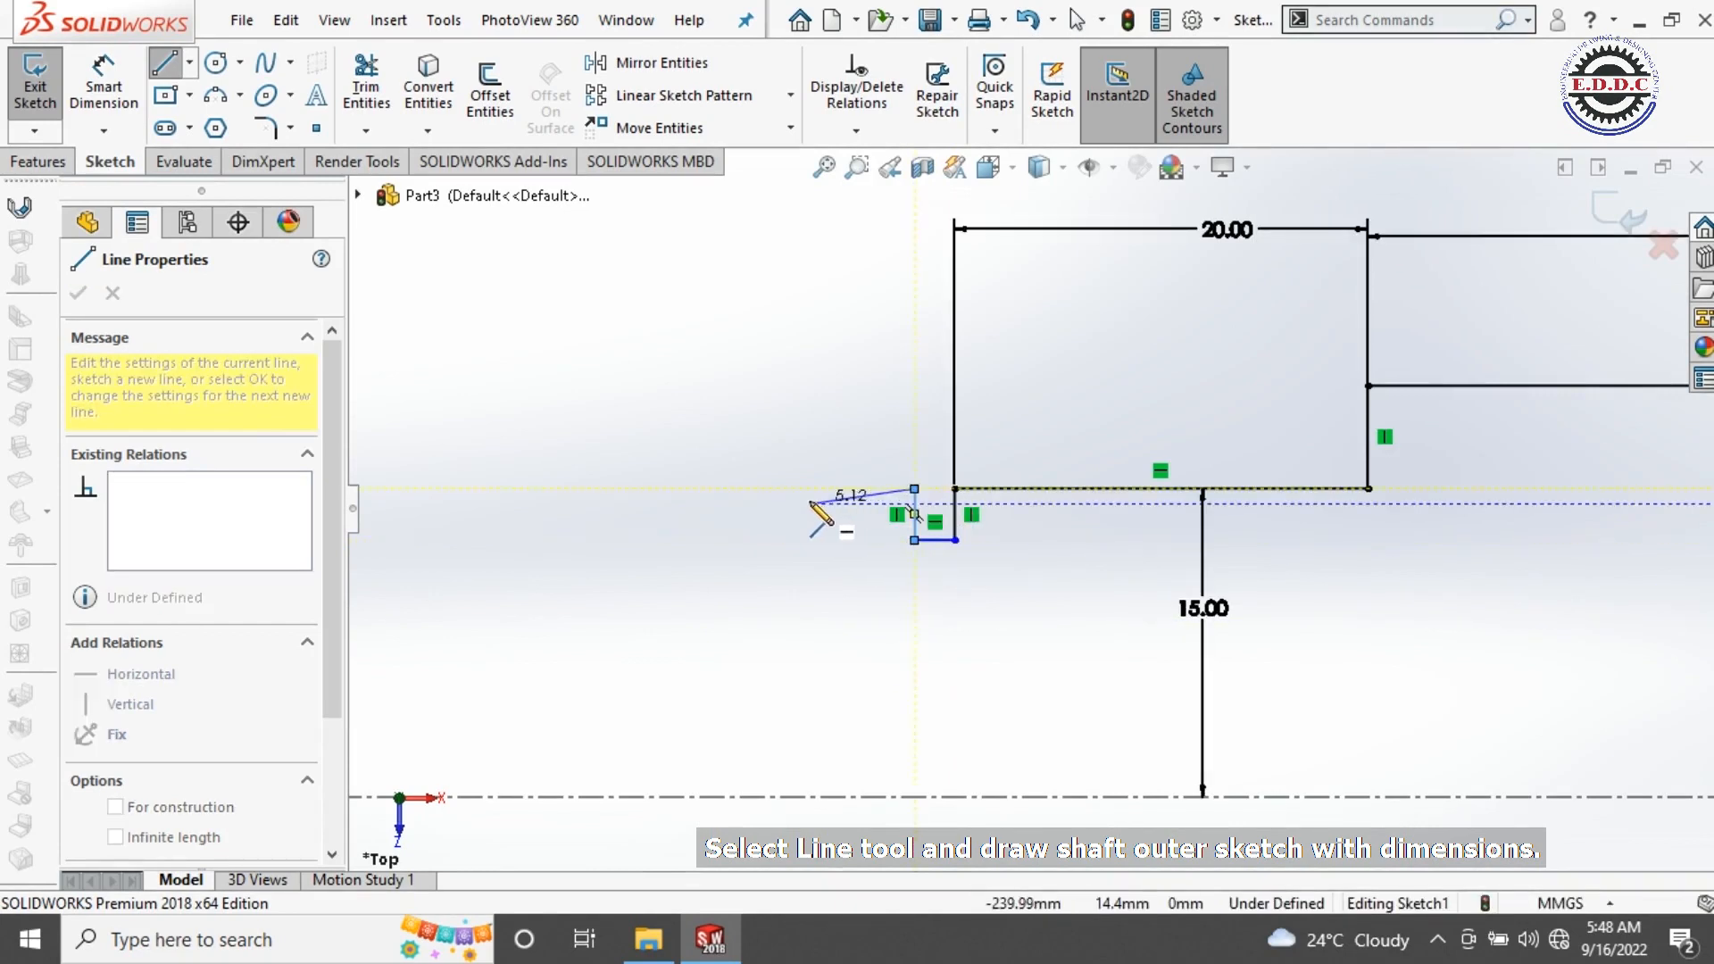
{"action": "left_click", "coordinate": [655, 489]}
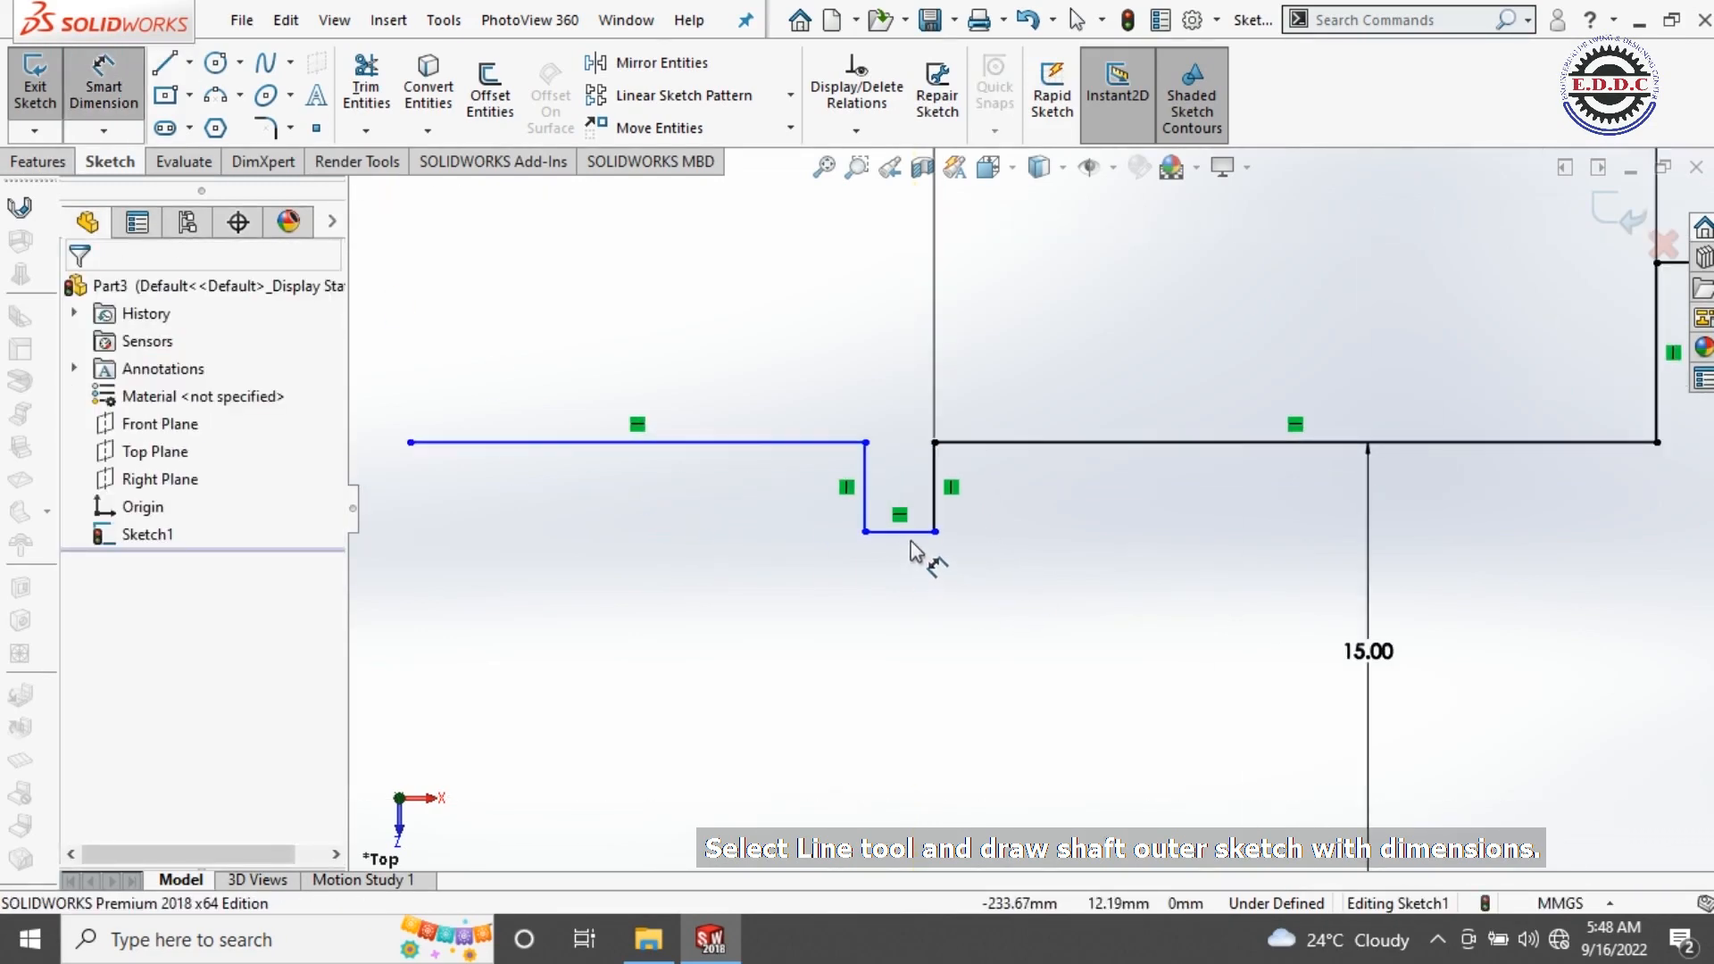
Step: Dimension the distance from the bottom of the leftmost groove to the centreline and set it to 14 mm
{"action": "left_click", "coordinate": [910, 537]}
{"action": "scroll", "coordinate": [926, 665], "scroll_direction": "up", "scroll_amount": 1}
{"action": "scroll", "coordinate": [935, 734], "scroll_direction": "up", "scroll_amount": 2}
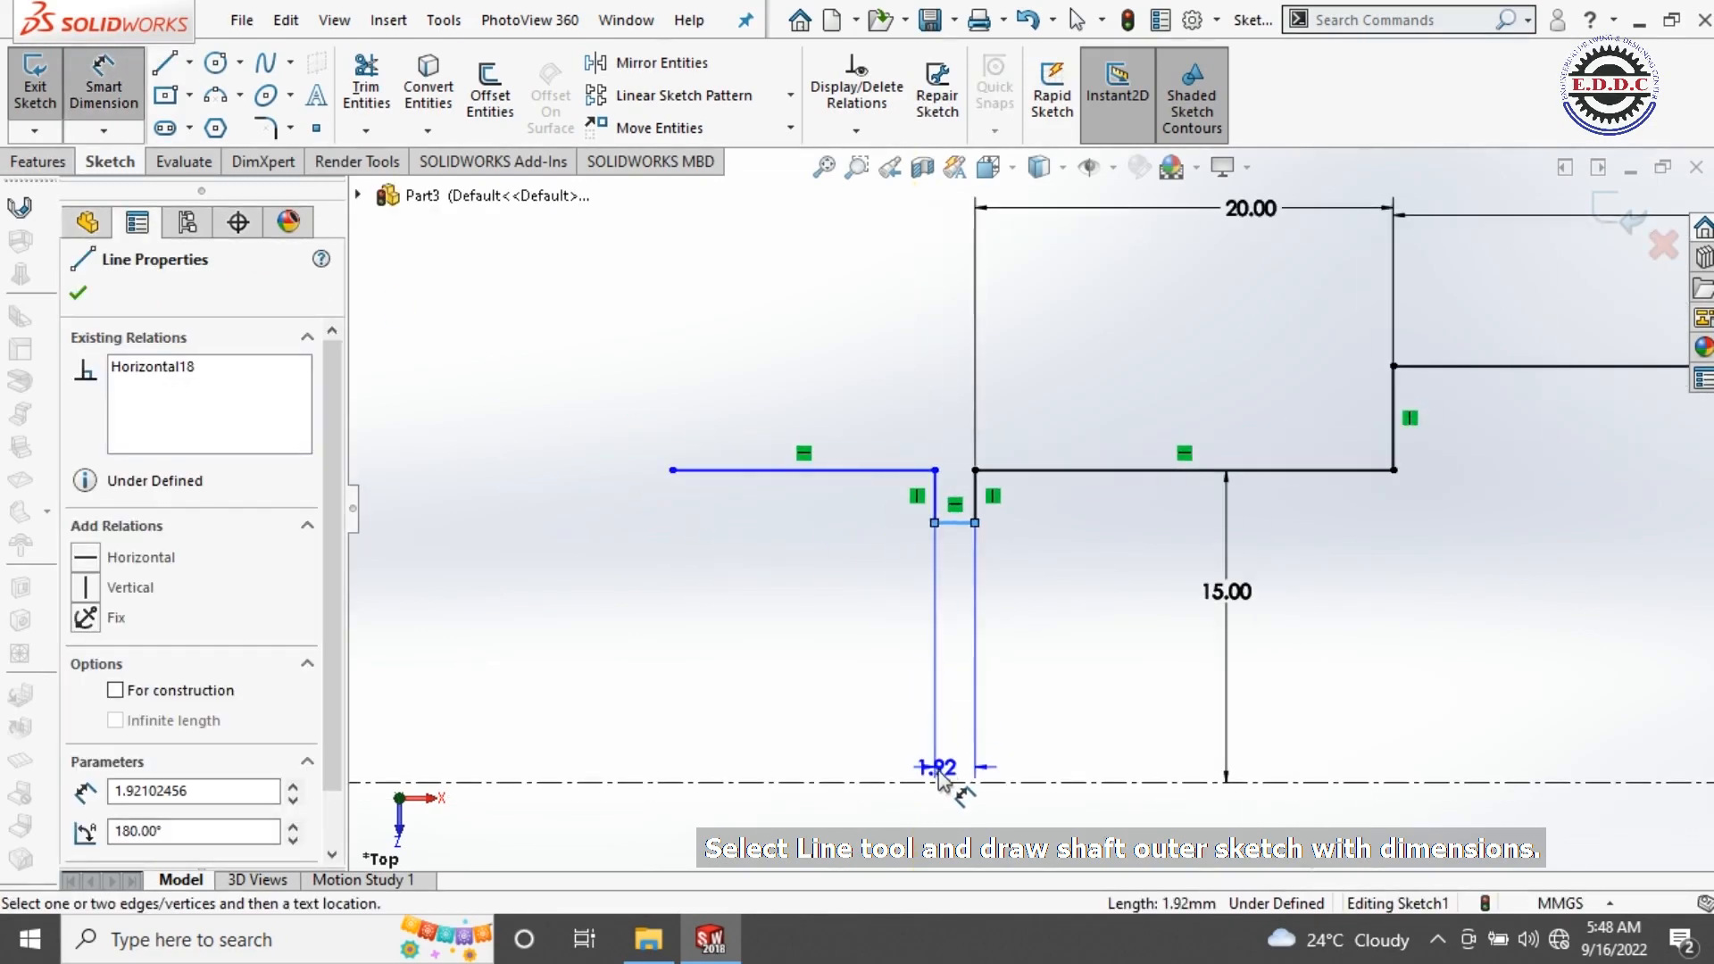
{"action": "left_click", "coordinate": [939, 783]}
{"action": "left_click", "coordinate": [973, 690]}
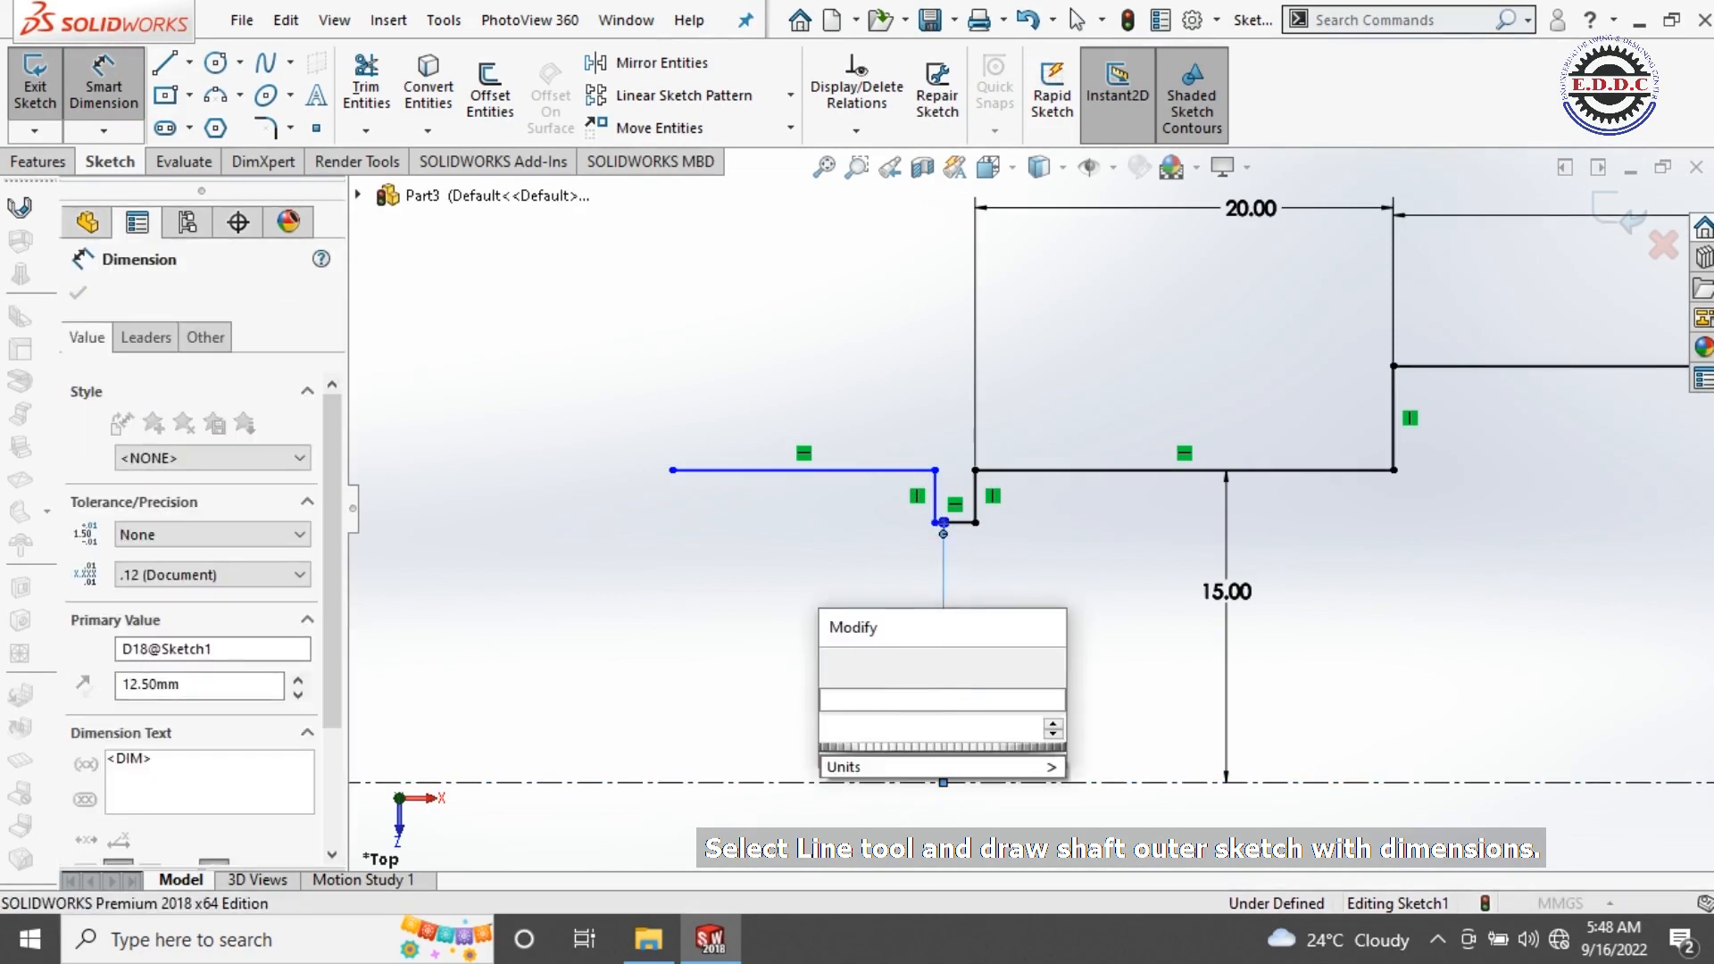
{"action": "type", "text": "14"}
{"action": "key", "text": "Return"}
{"action": "left_click", "coordinate": [758, 562]}
Step: Dimension the width of the leftmost groove and set it to 1.5 mm
{"action": "scroll", "coordinate": [969, 492], "scroll_direction": "down", "scroll_amount": 2}
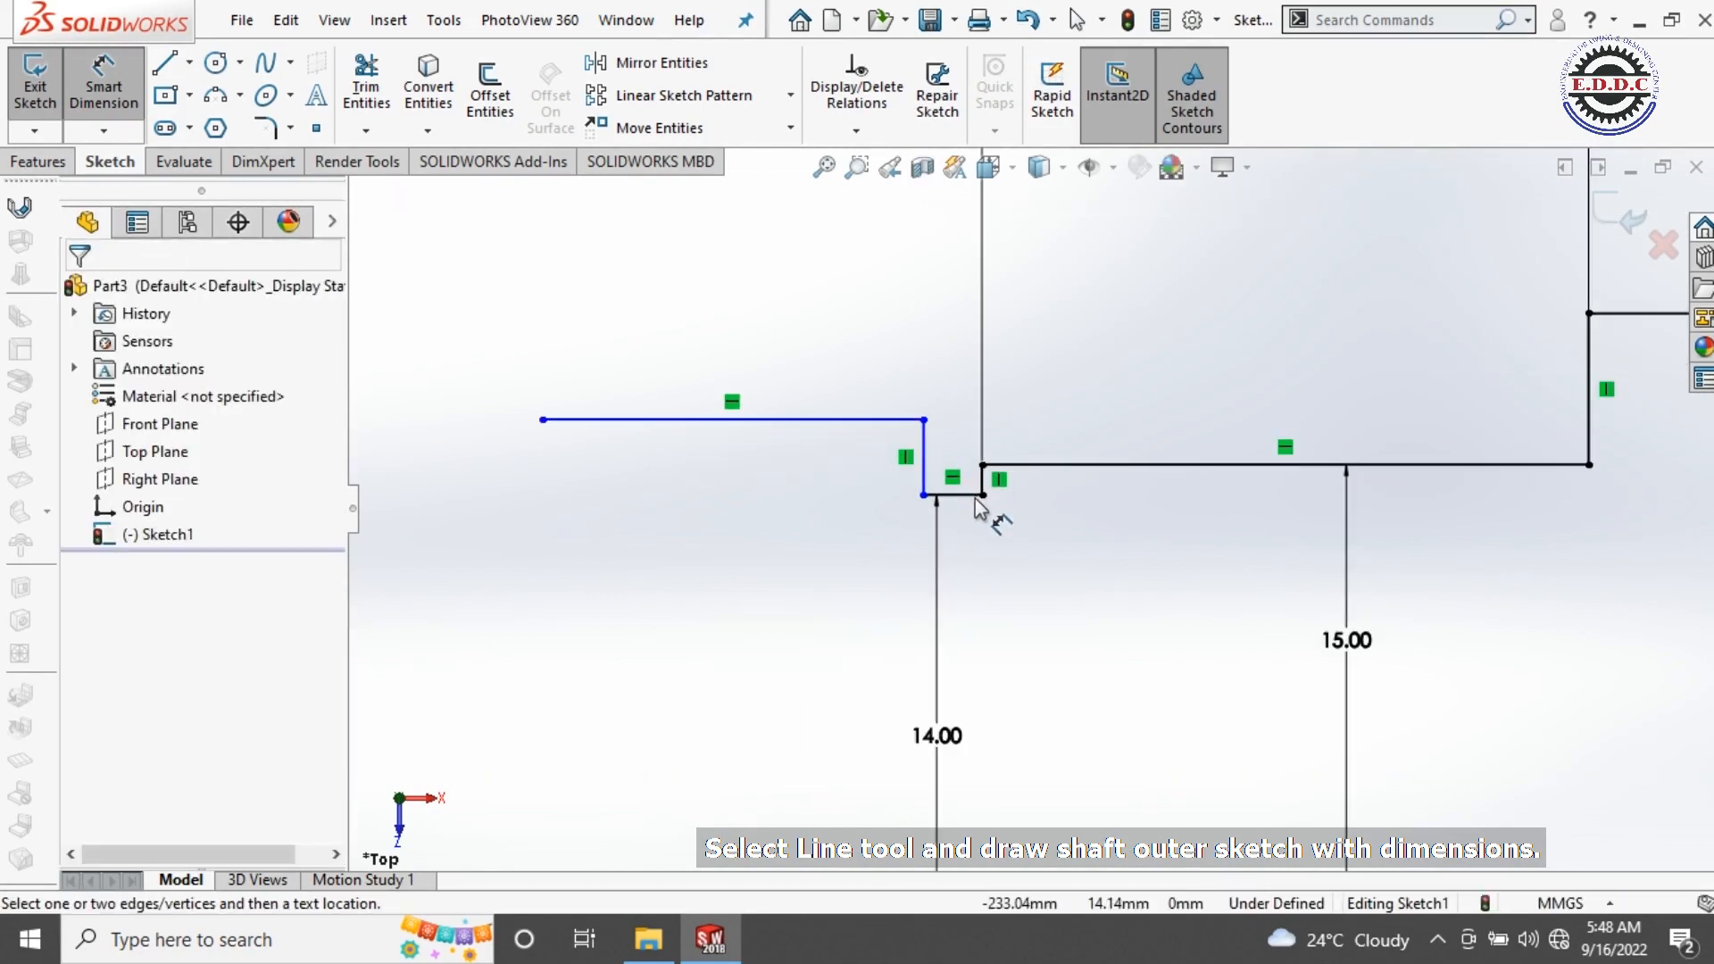
{"action": "left_click", "coordinate": [972, 500]}
{"action": "scroll", "coordinate": [968, 364], "scroll_direction": "up", "scroll_amount": 3}
{"action": "scroll", "coordinate": [1000, 321], "scroll_direction": "down", "scroll_amount": 2}
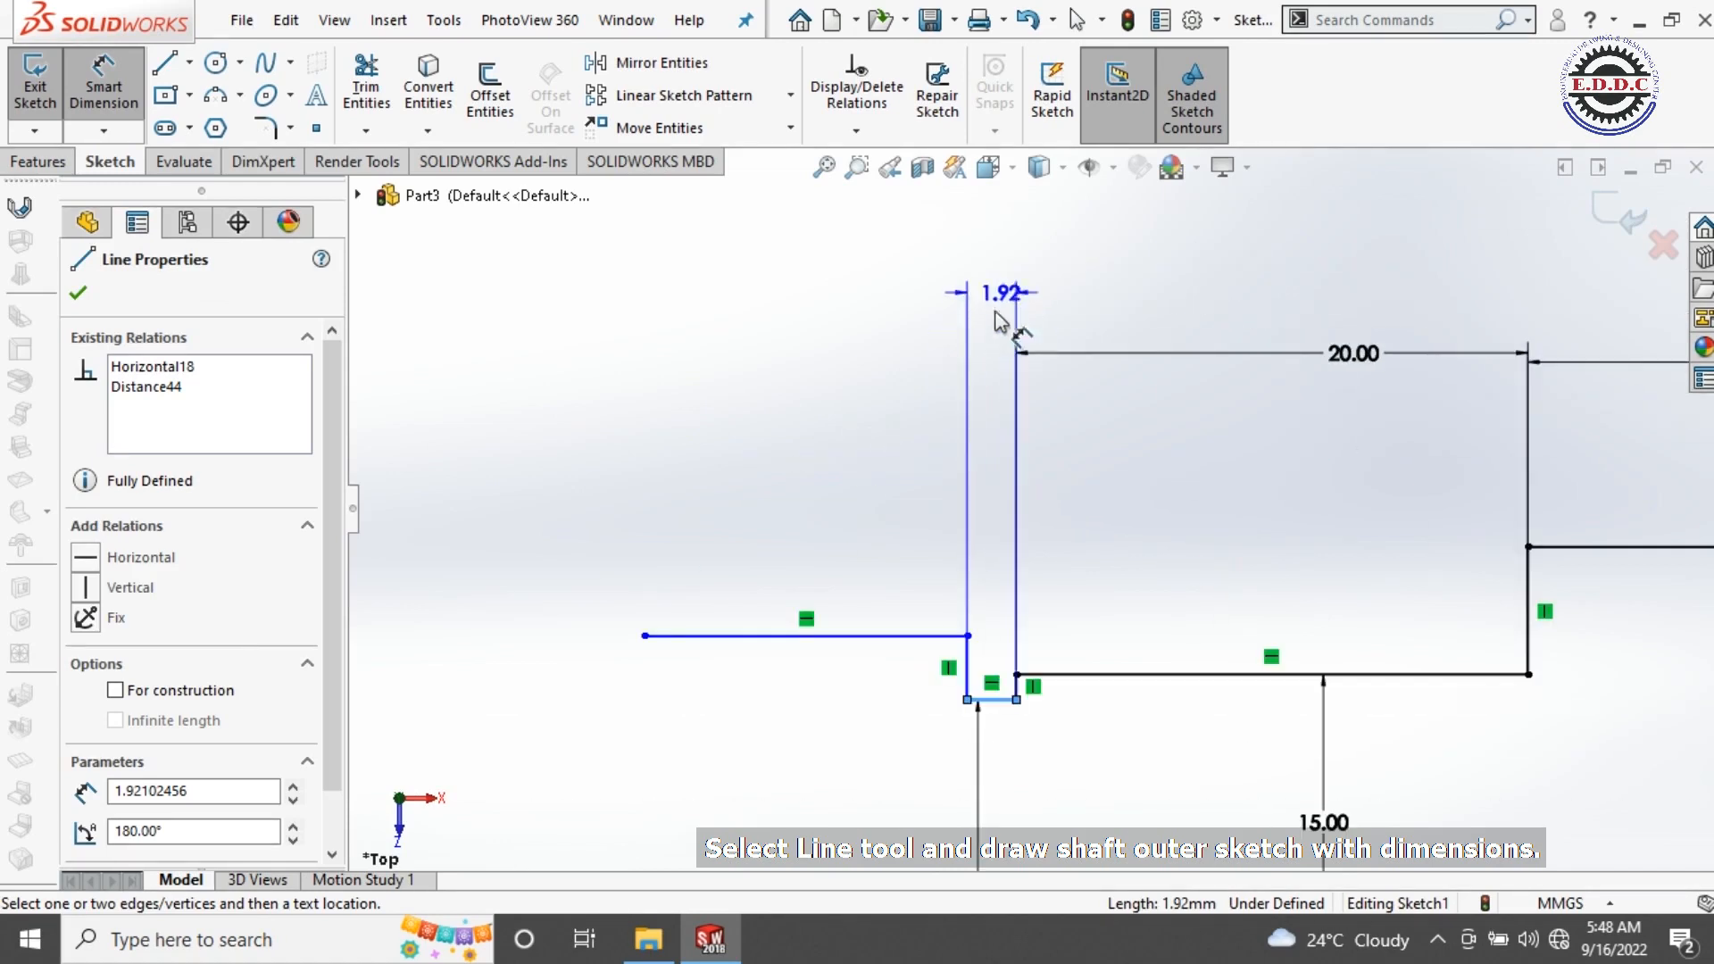
{"action": "left_click", "coordinate": [991, 361]}
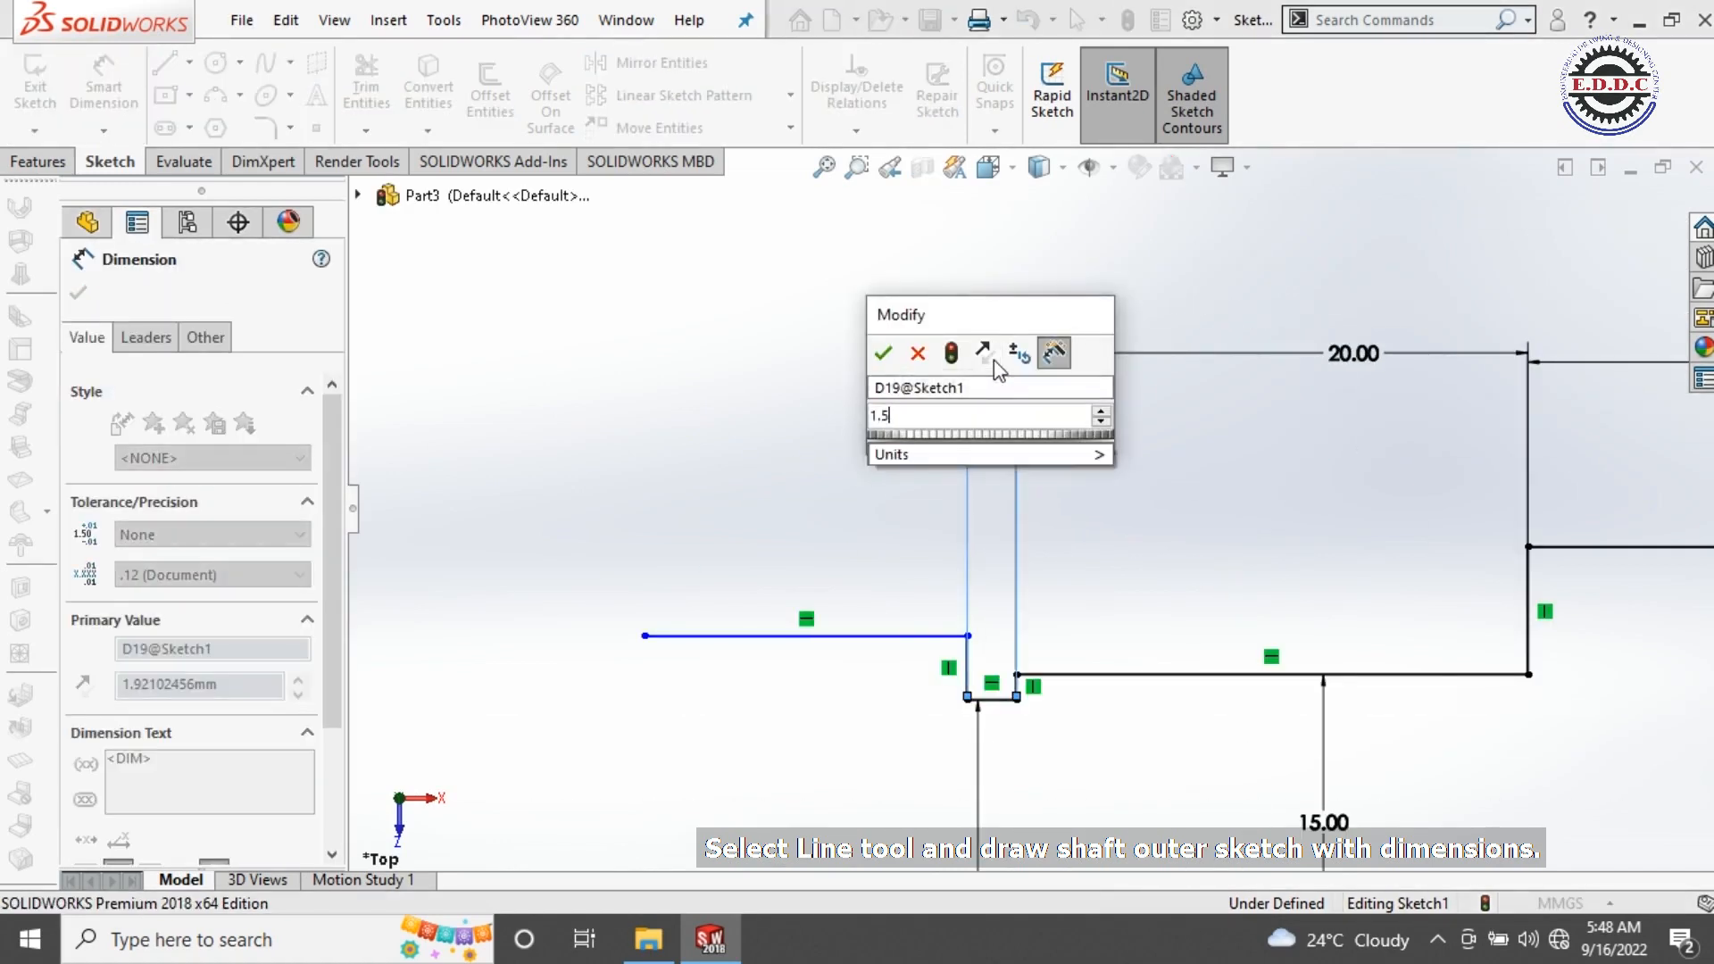
{"action": "key", "text": "Return"}
{"action": "left_click", "coordinate": [1155, 549]}
Step: Dimension the distance from the line left of the 1.5 mm groove to the centreline and set it to 14.8 mm
{"action": "scroll", "coordinate": [960, 656], "scroll_direction": "up", "scroll_amount": 1}
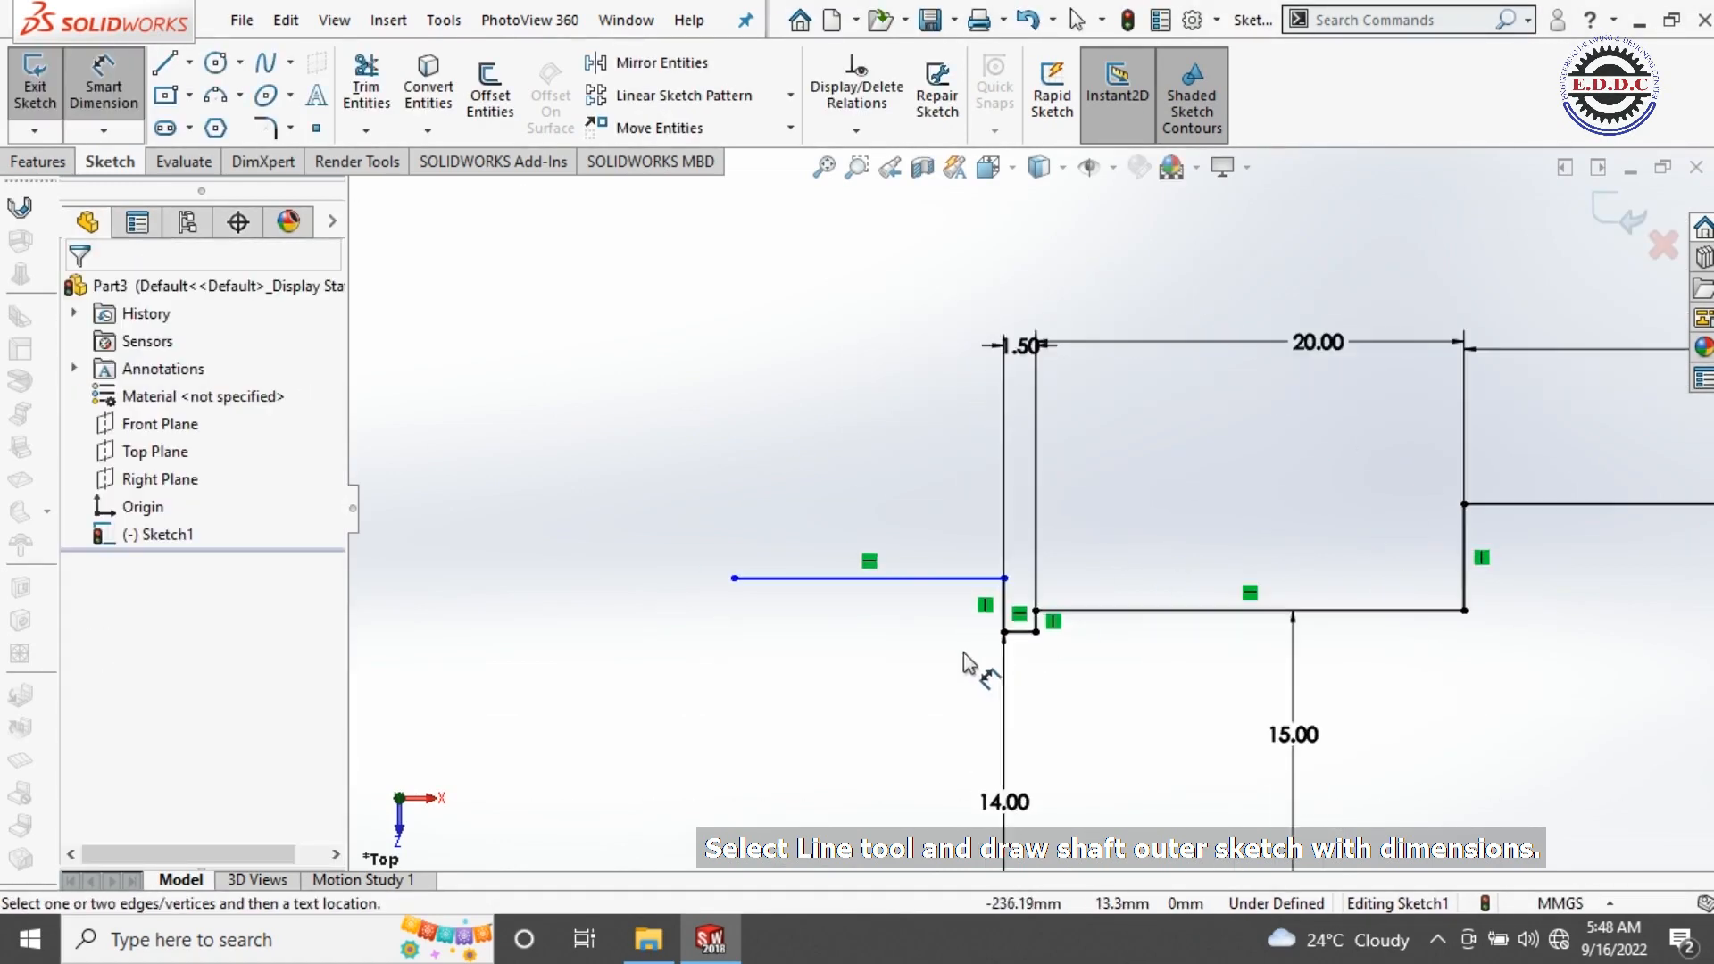
{"action": "scroll", "coordinate": [942, 670], "scroll_direction": "down", "scroll_amount": 2}
{"action": "left_click", "coordinate": [925, 530]}
{"action": "scroll", "coordinate": [931, 576], "scroll_direction": "up", "scroll_amount": 3}
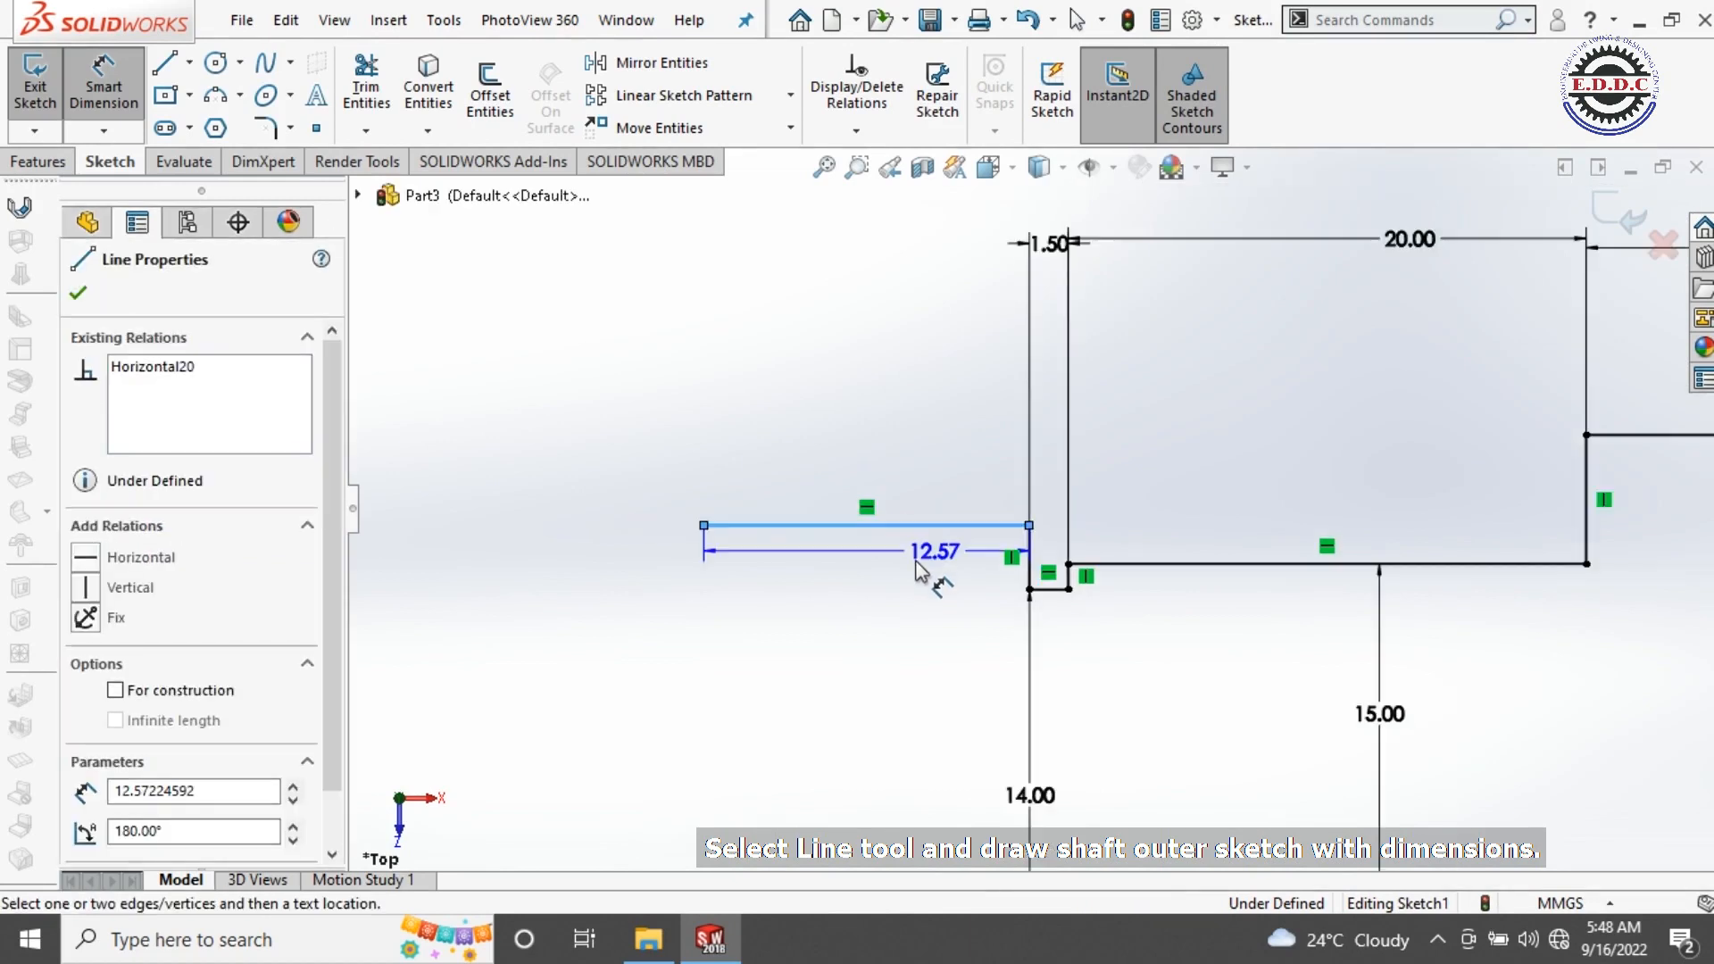
{"action": "left_click", "coordinate": [929, 765]}
{"action": "left_click", "coordinate": [928, 662]}
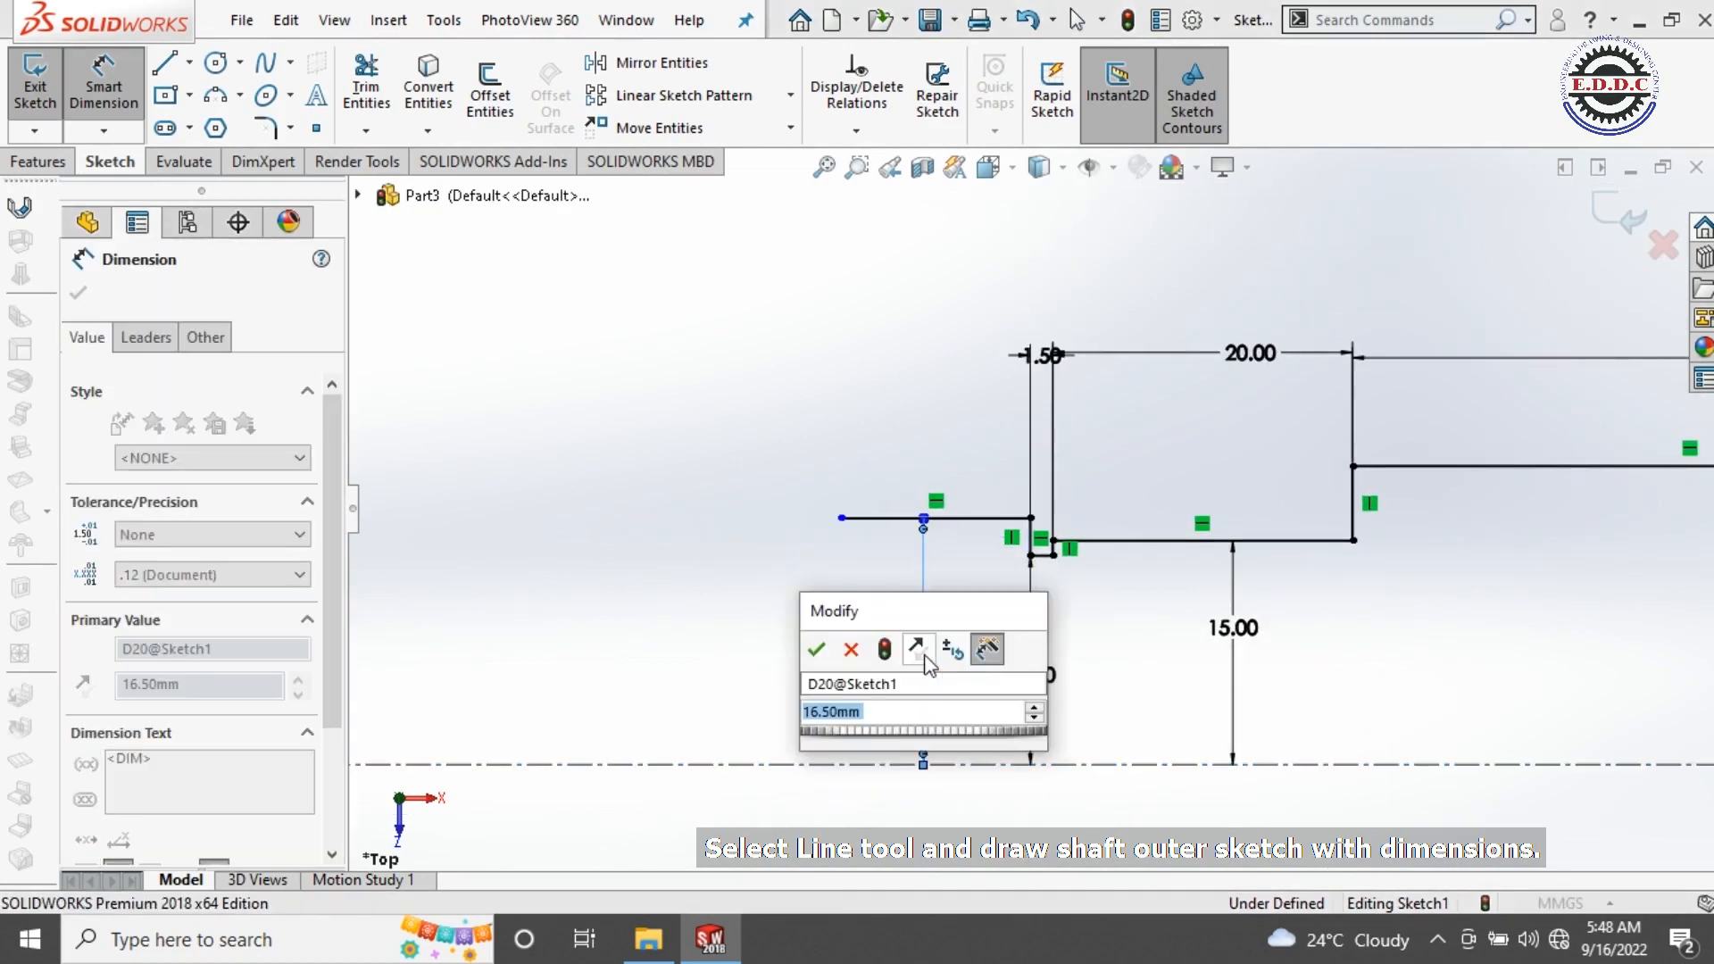
{"action": "type", "text": "15"}
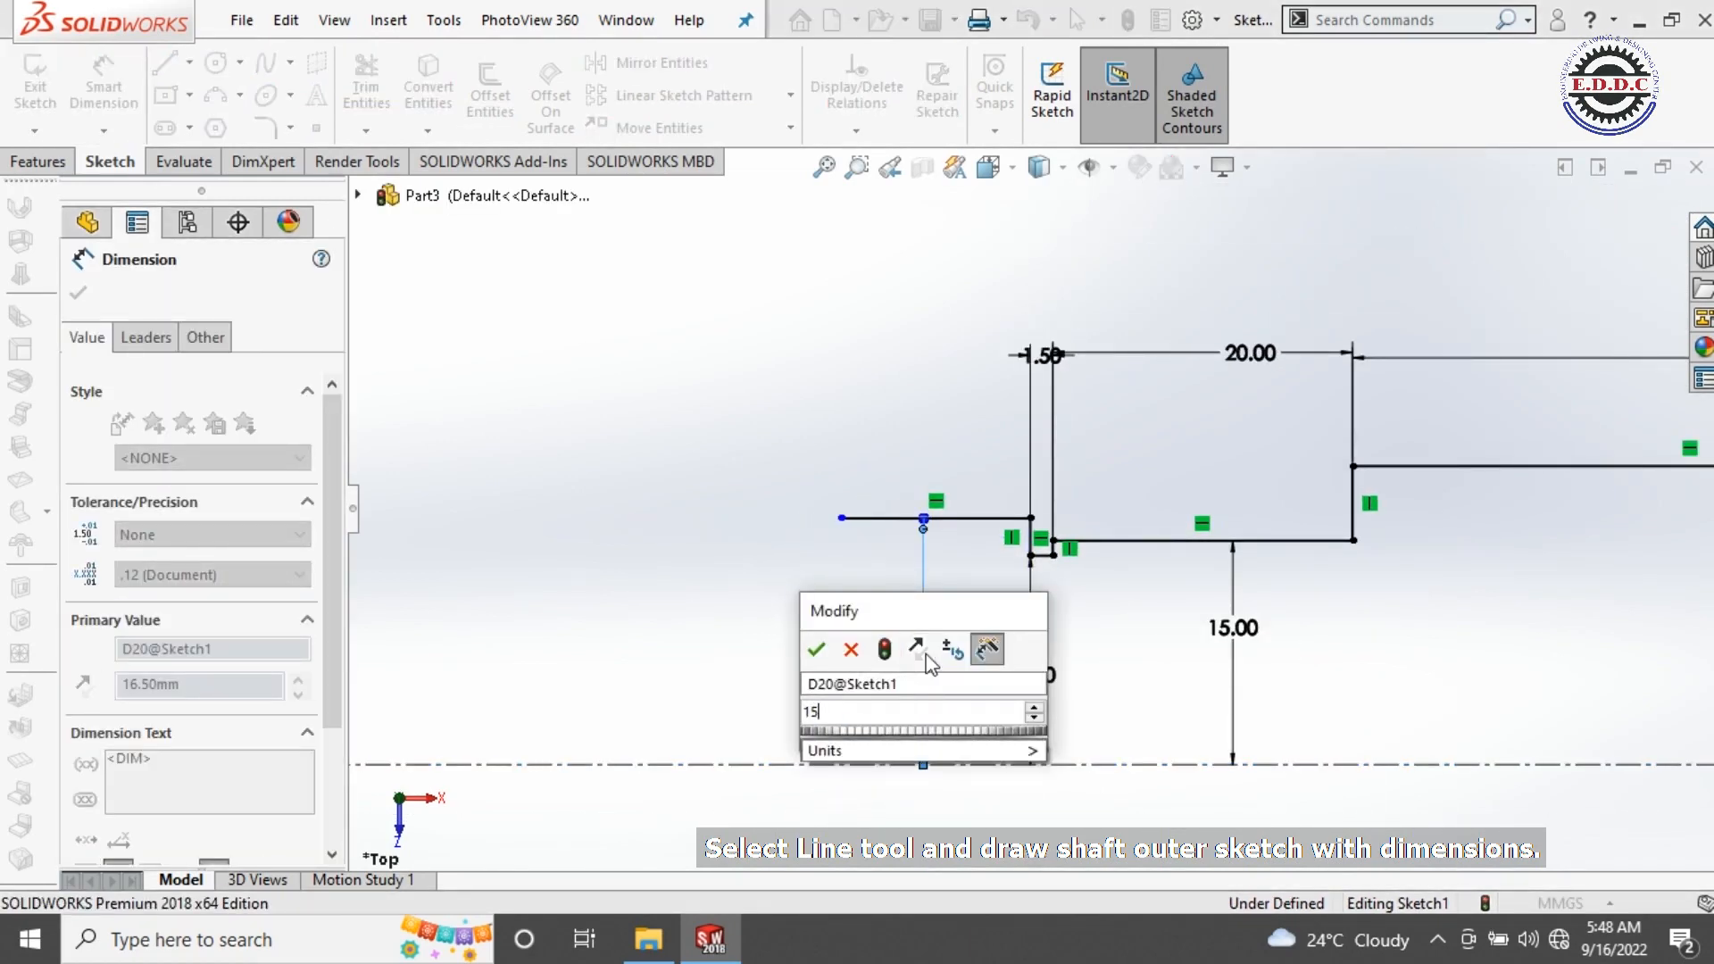
{"action": "type", "text": "4.8"}
{"action": "key", "text": "Return"}
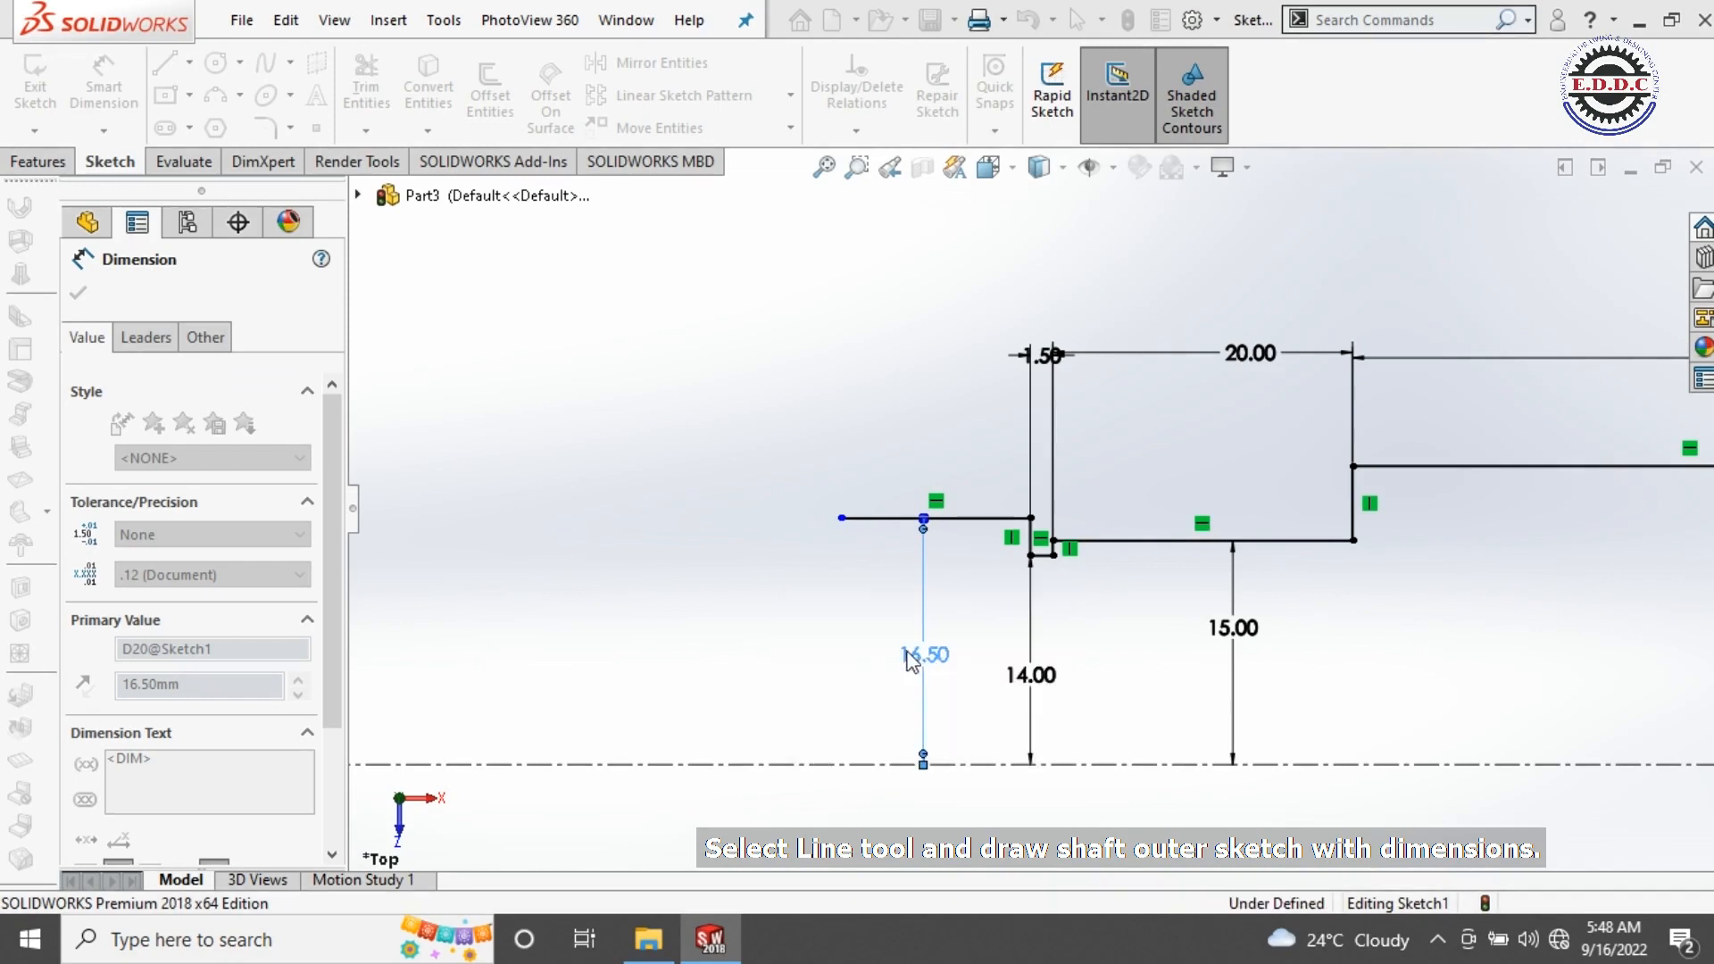
{"action": "left_click", "coordinate": [827, 622]}
Step: Stretch the line left of the 1.5 mm groove by moving its free endpoint leftward to about X -335 mm, near the centreline's left end
{"action": "scroll", "coordinate": [827, 620], "scroll_direction": "up", "scroll_amount": 4}
{"action": "scroll", "coordinate": [819, 589], "scroll_direction": "down", "scroll_amount": 2}
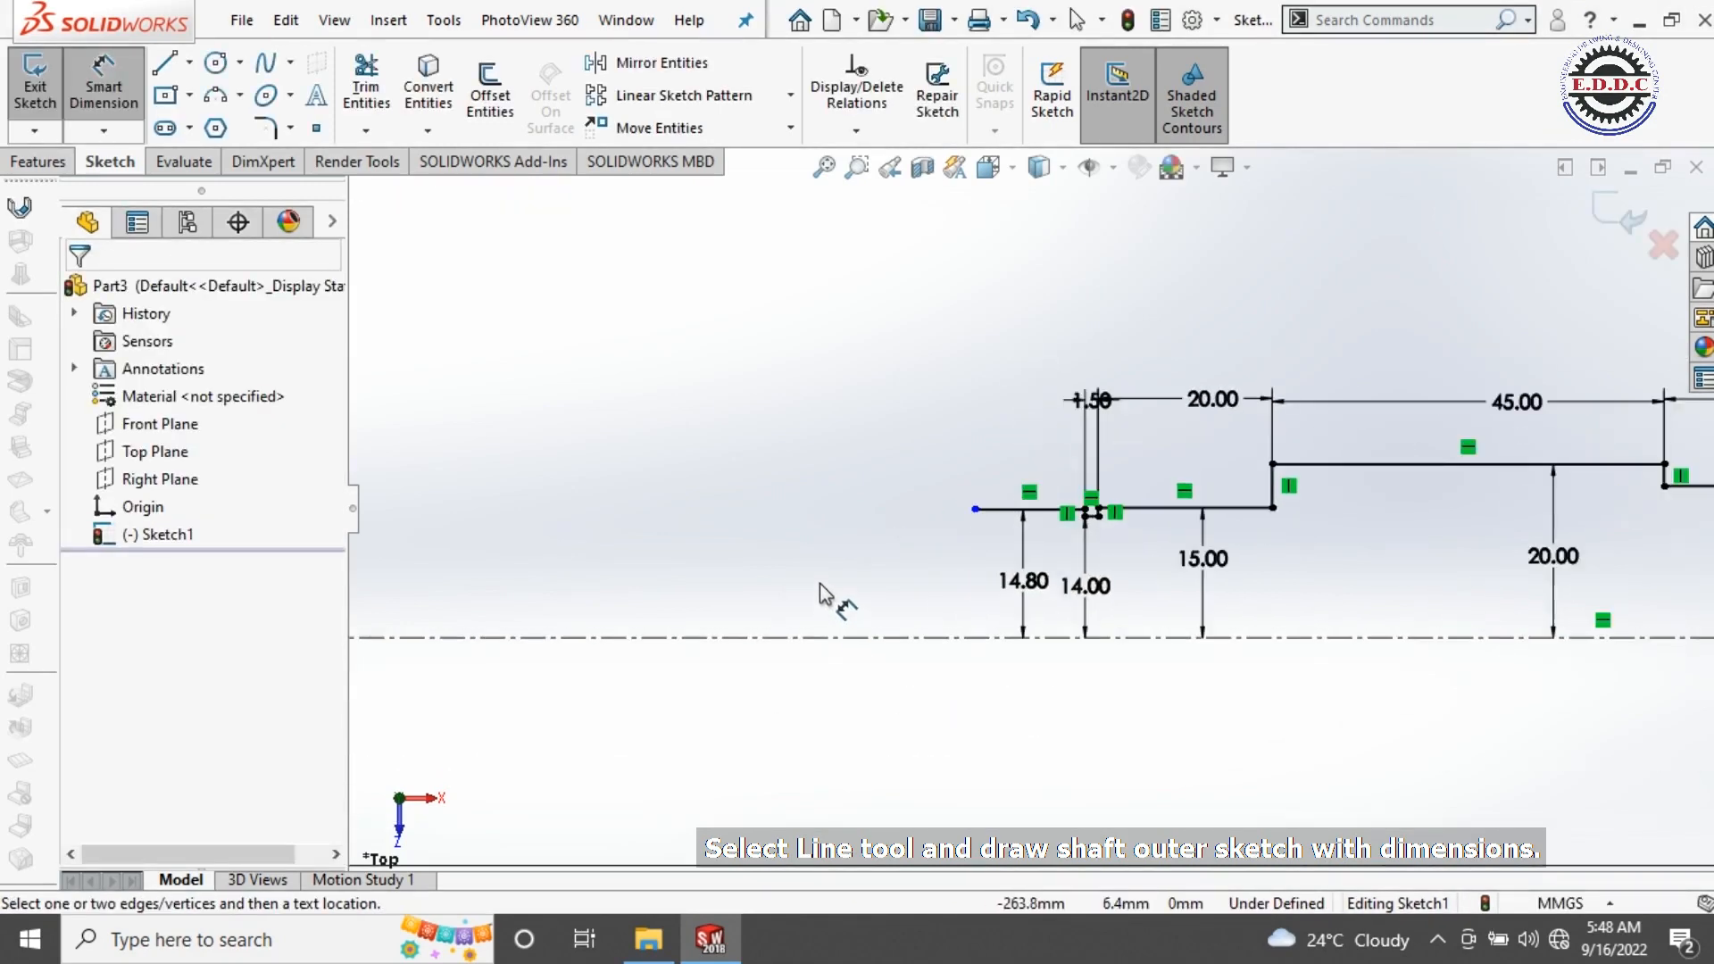
{"action": "scroll", "coordinate": [866, 549], "scroll_direction": "up", "scroll_amount": 3}
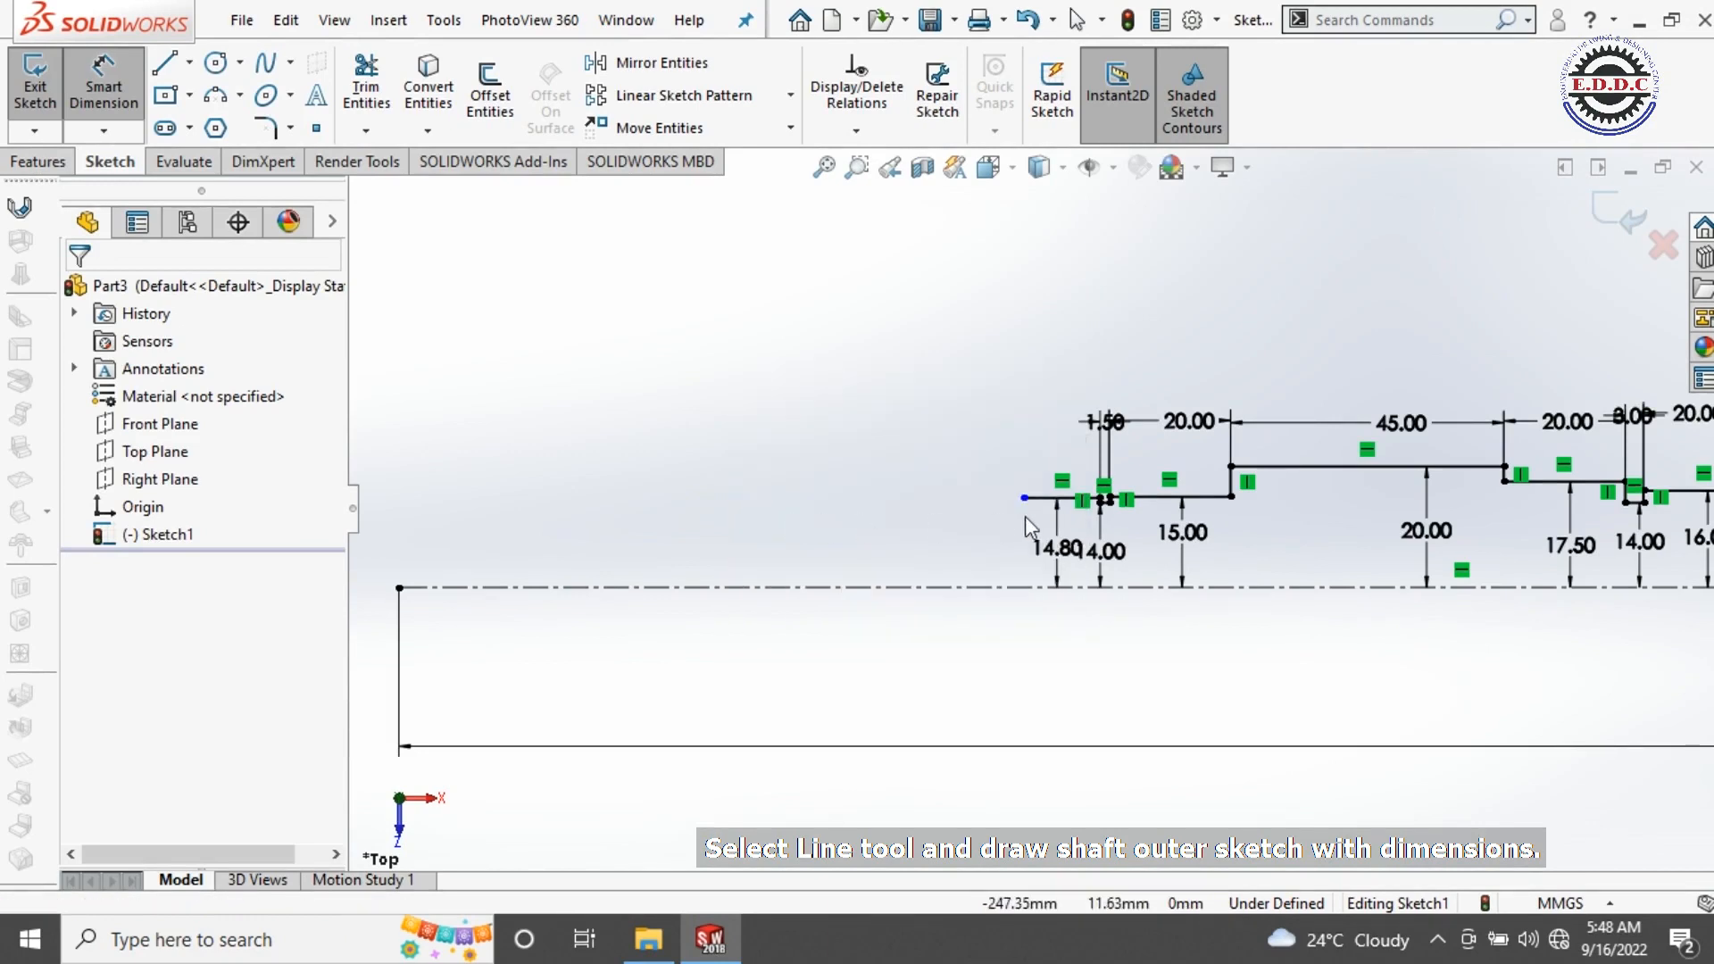
{"action": "key", "text": "Escape"}
{"action": "left_click_drag", "start_coordinate": [1024, 497], "coordinate": [898, 513]}
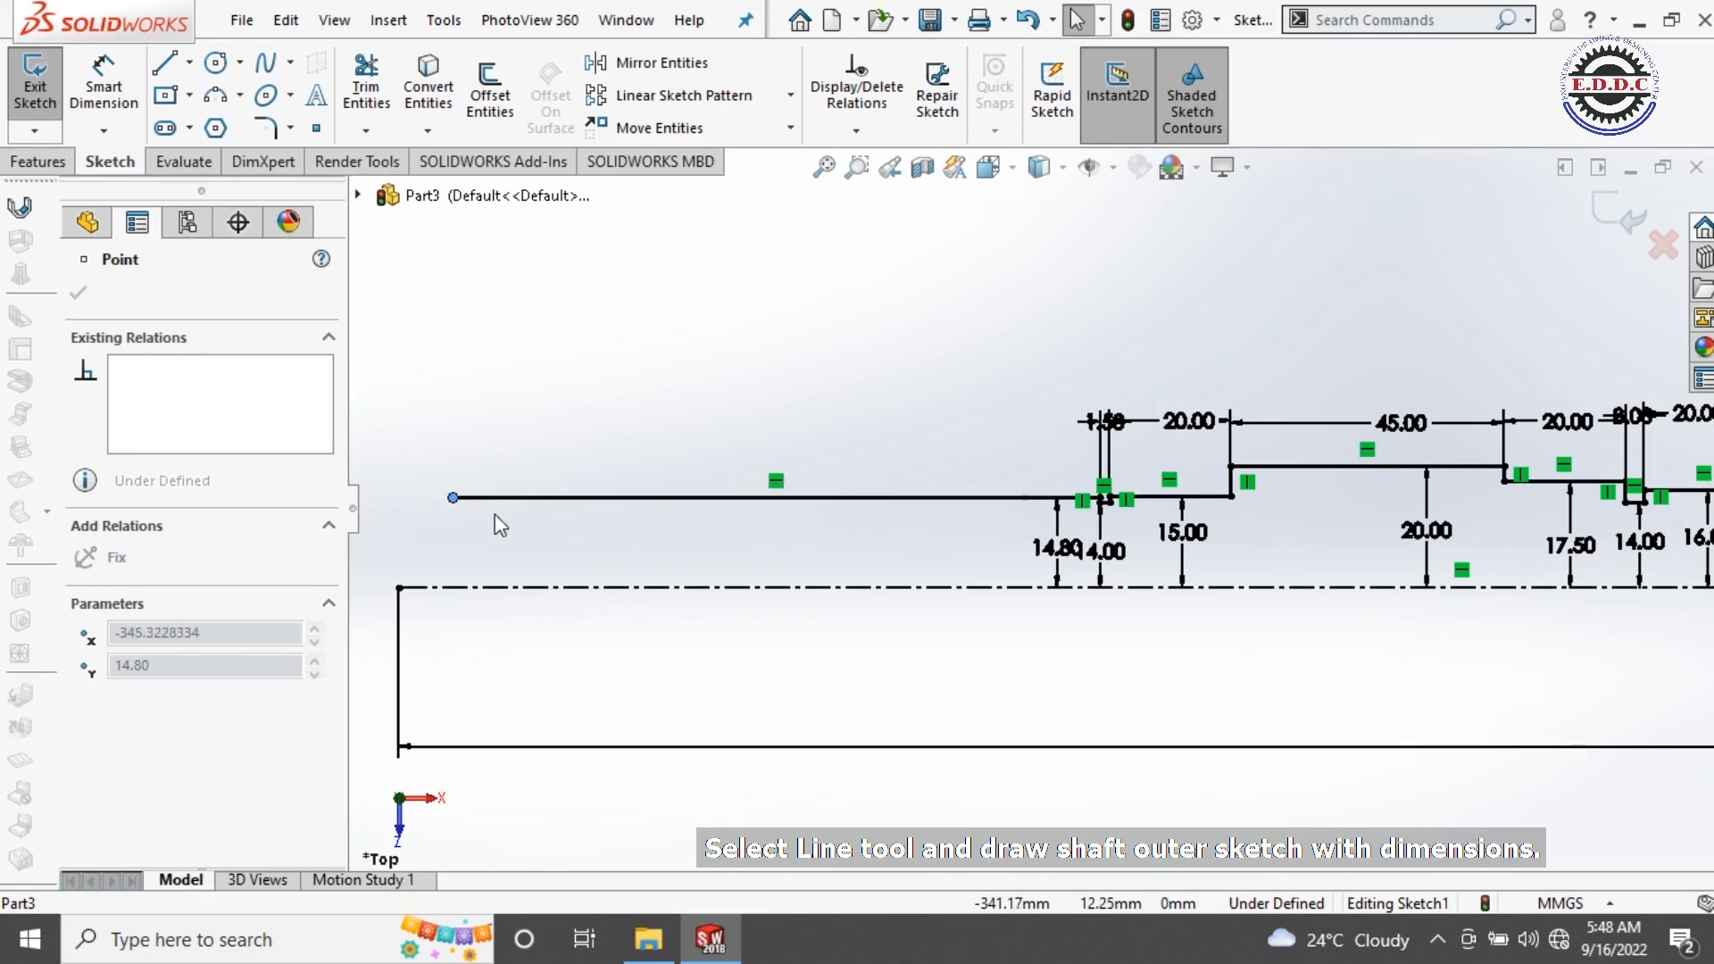
{"action": "left_click_drag", "start_coordinate": [381, 527], "coordinate": [489, 522]}
{"action": "scroll", "coordinate": [522, 538], "scroll_direction": "up", "scroll_amount": 3}
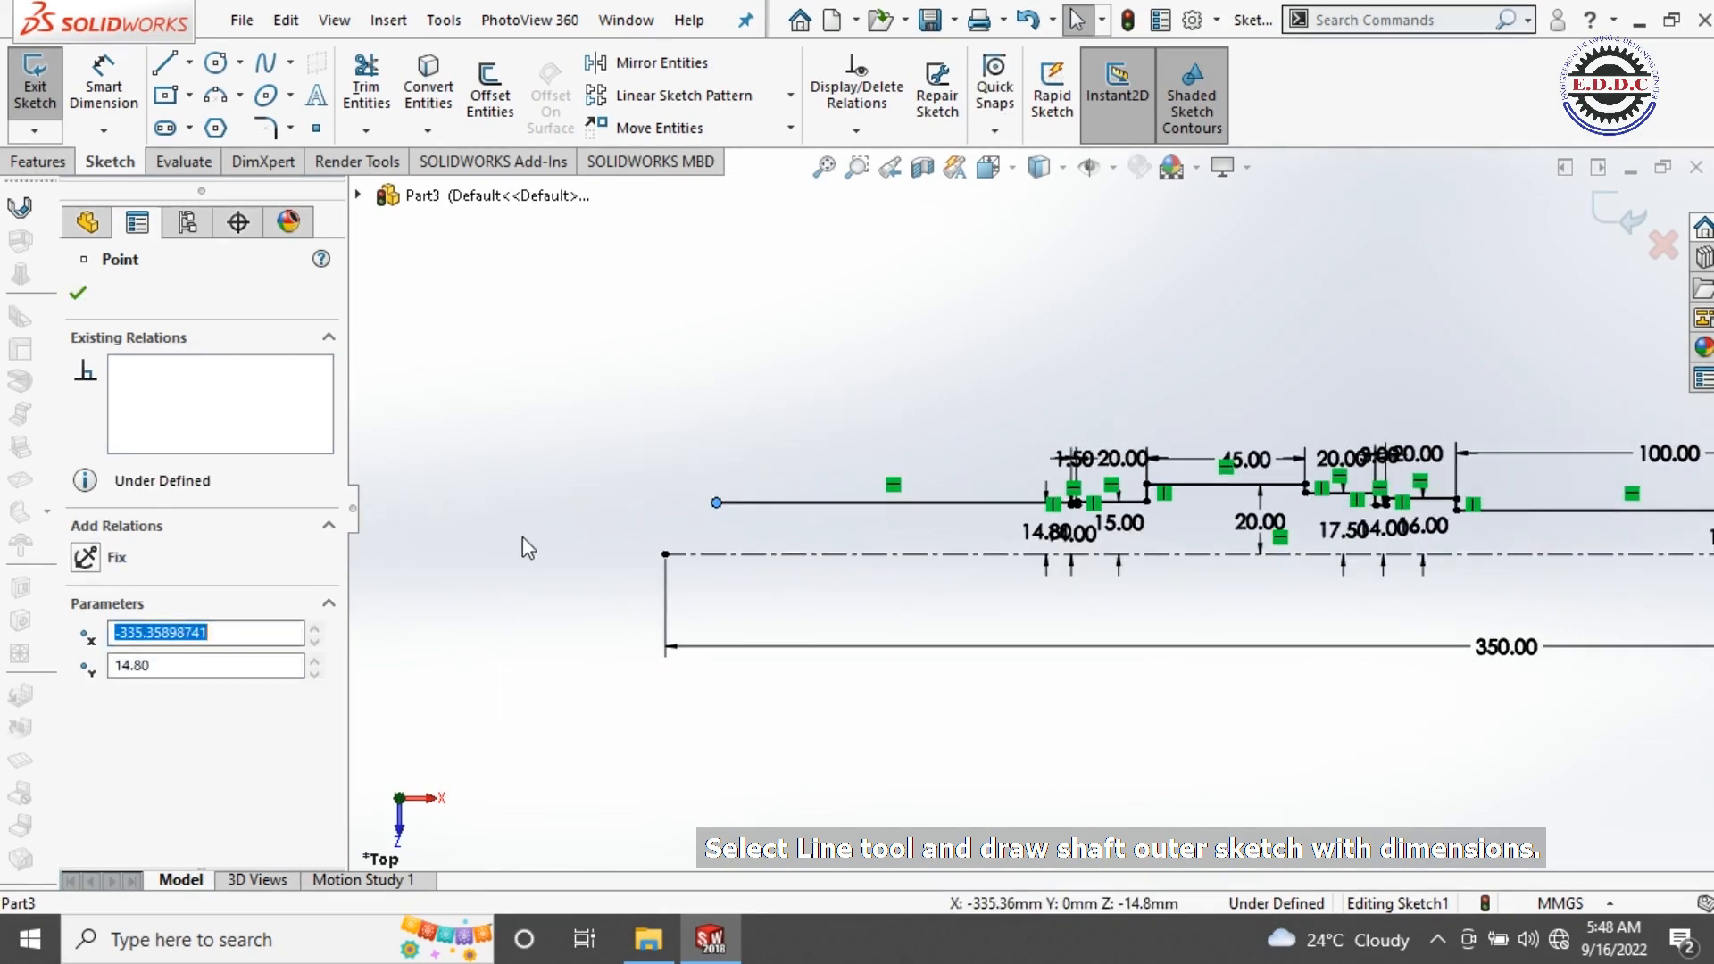
Step: Stretch the line left of the 1.5 mm groove by moving its free endpoint outward beyond the centreline's left end
{"action": "left_click", "coordinate": [529, 519]}
{"action": "scroll", "coordinate": [676, 507], "scroll_direction": "down", "scroll_amount": 2}
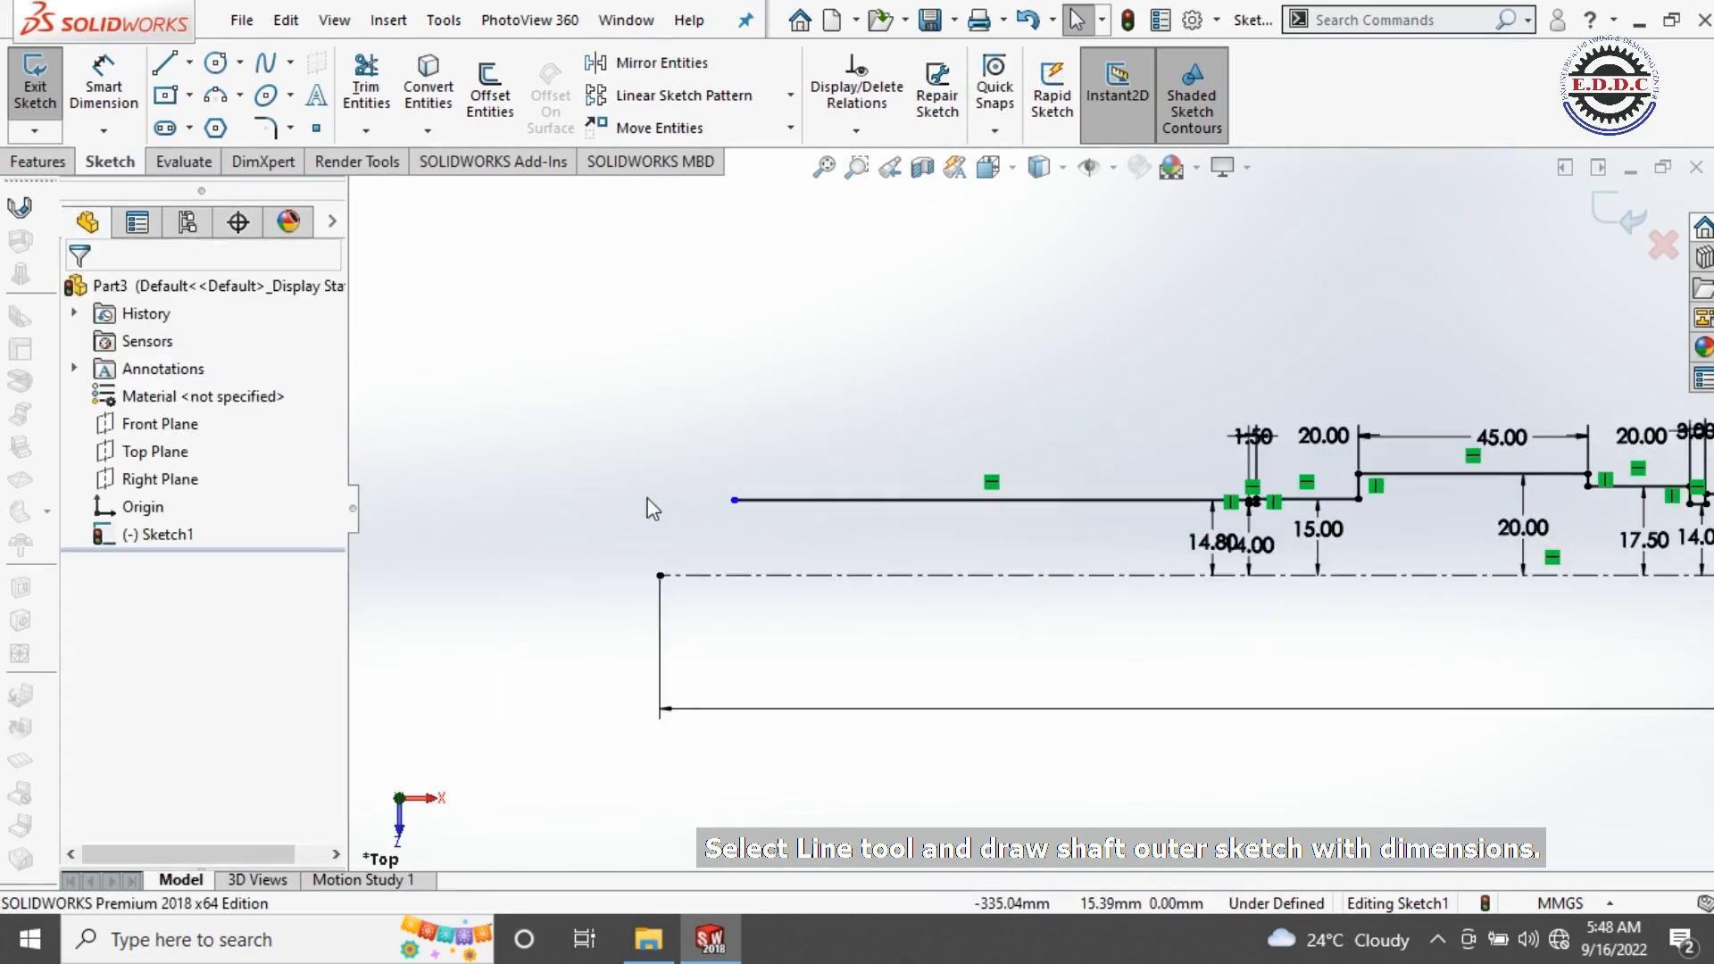
{"action": "left_click_drag", "start_coordinate": [734, 500], "coordinate": [559, 502]}
{"action": "left_click", "coordinate": [739, 609]}
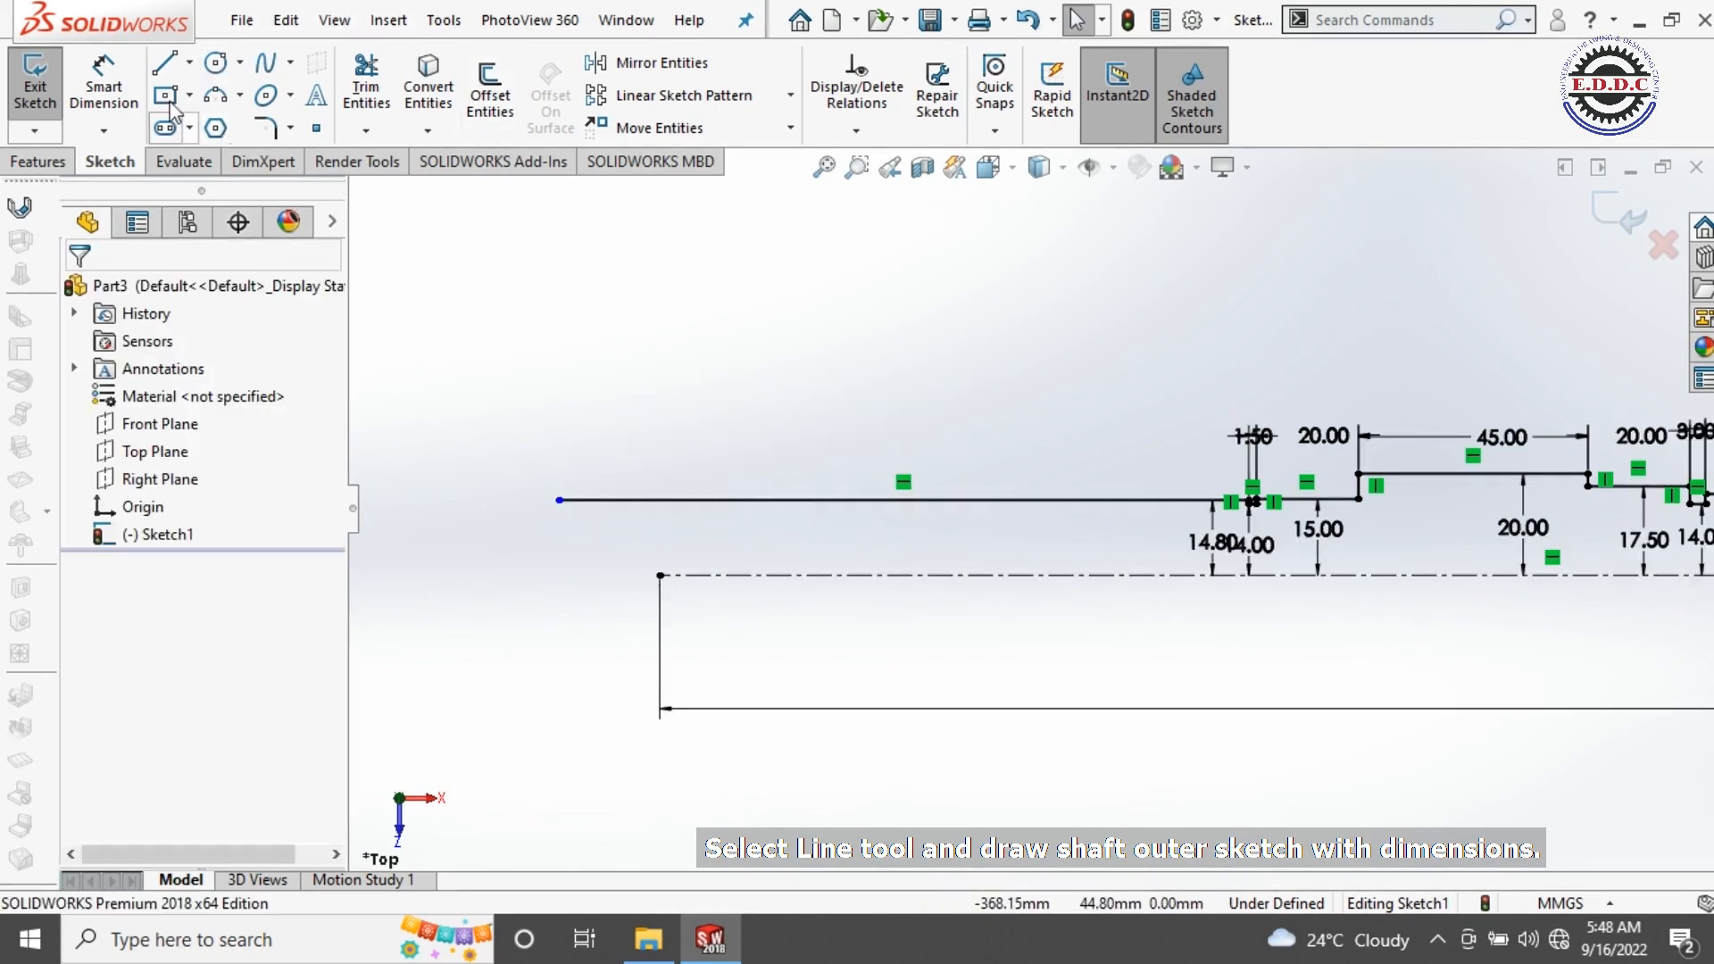
Step: Draw a vertical line from the centreline's left endpoint upward across the stretched profile line and end the line chain
{"action": "left_click", "coordinate": [659, 575]}
{"action": "left_click", "coordinate": [660, 452]}
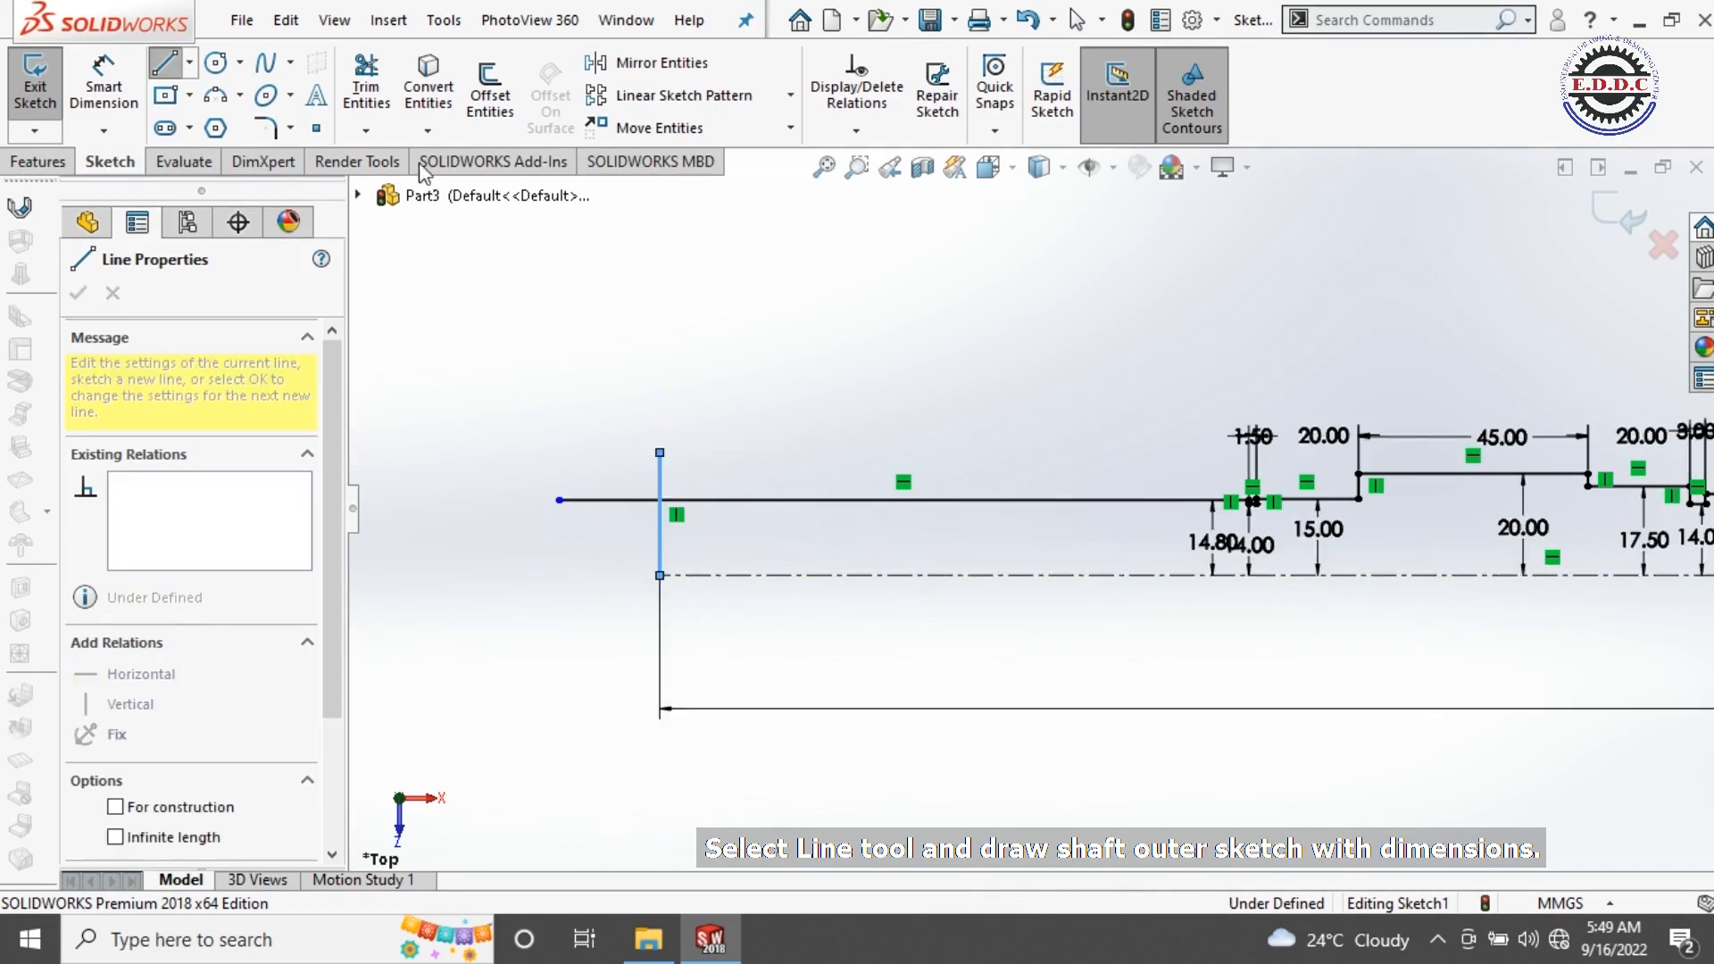
{"action": "right_click", "coordinate": [630, 338]}
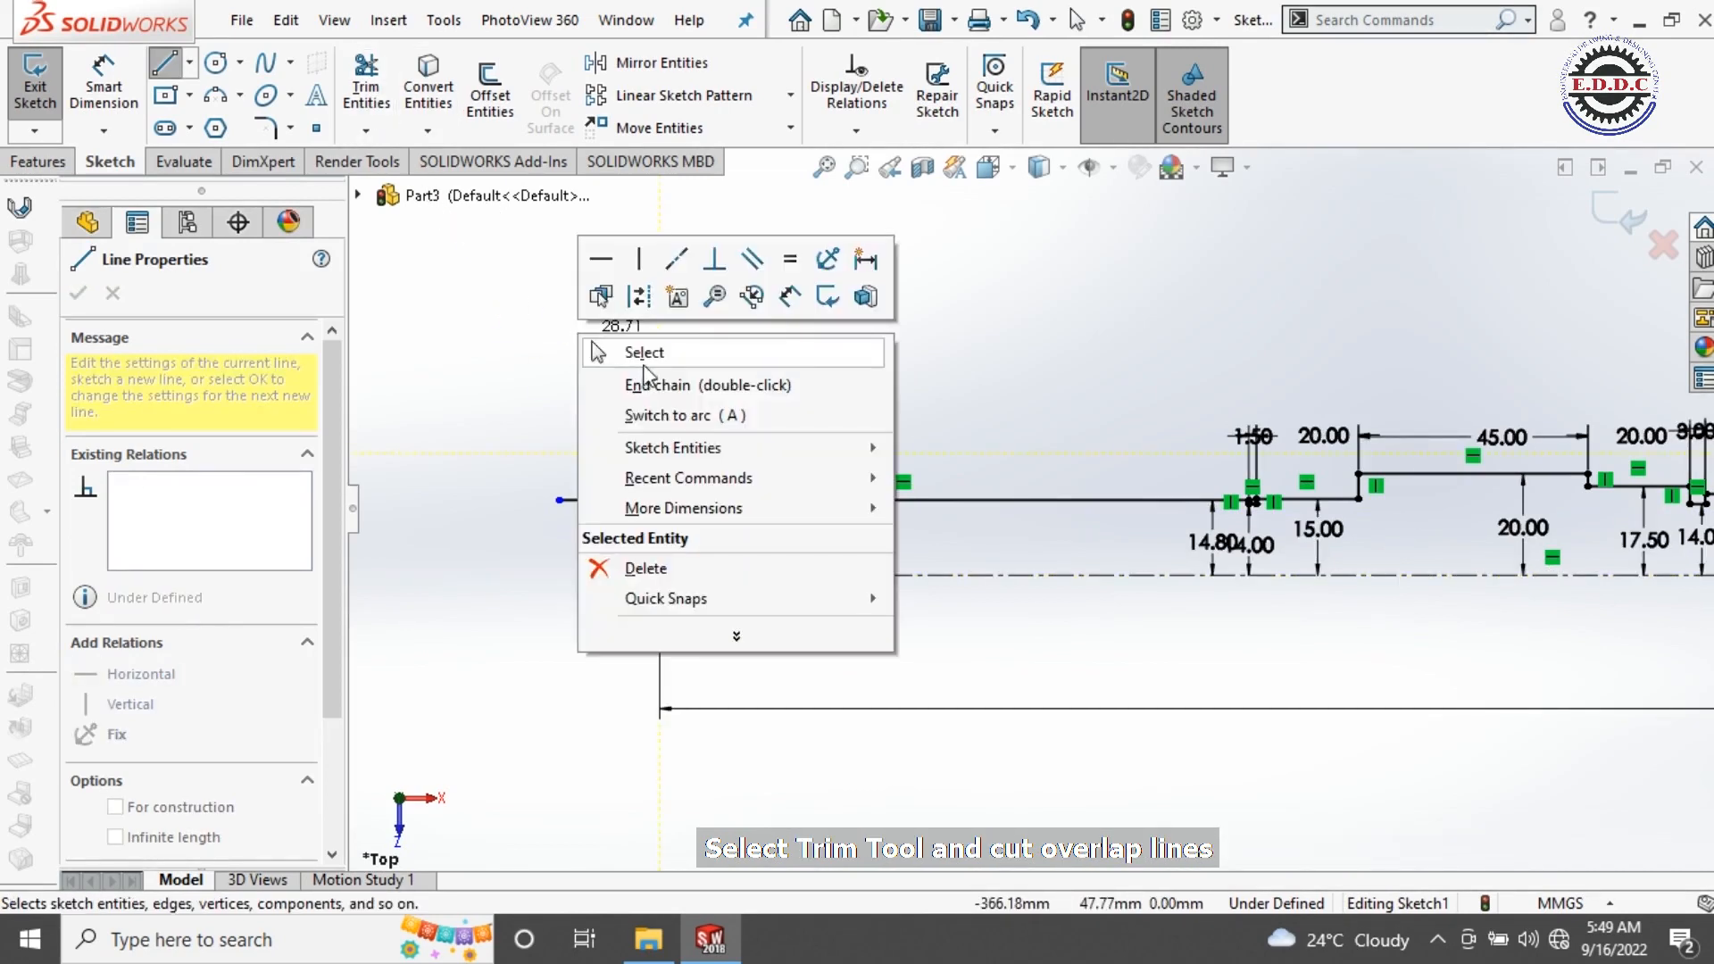
{"action": "left_click", "coordinate": [631, 385]}
{"action": "key", "text": "Escape"}
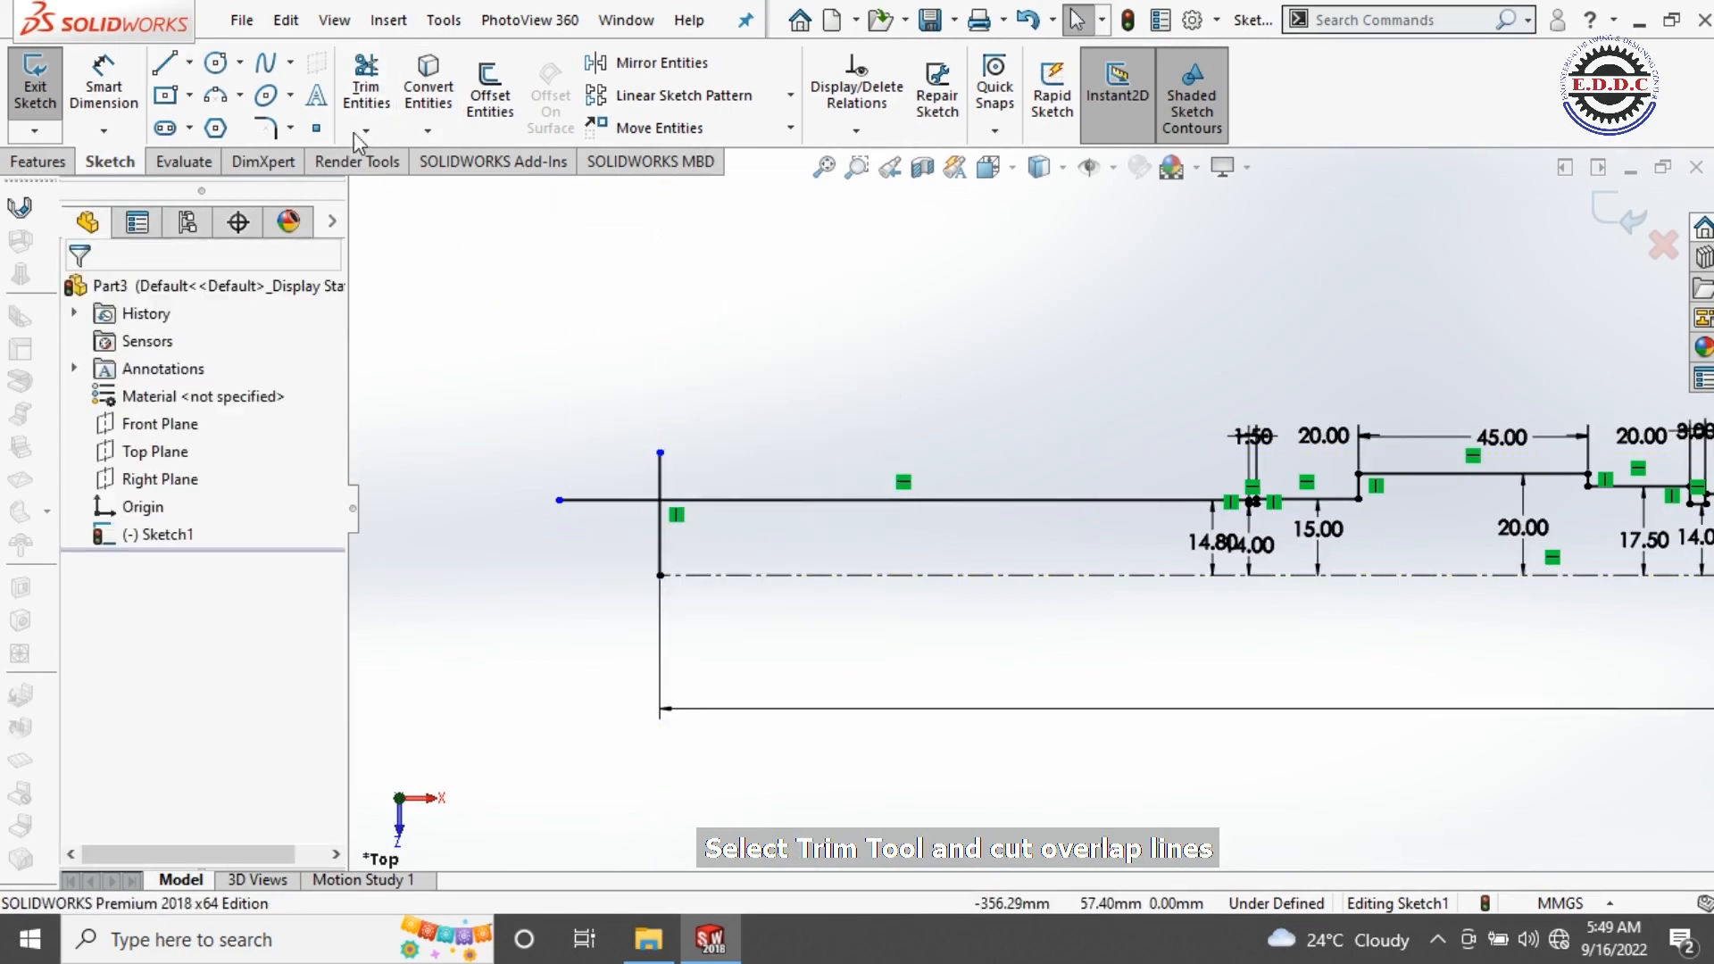
Step: Power-trim the overlapping ends of the vertical and horizontal lines beyond their intersection at the profile's left corner
{"action": "left_click", "coordinate": [379, 93]}
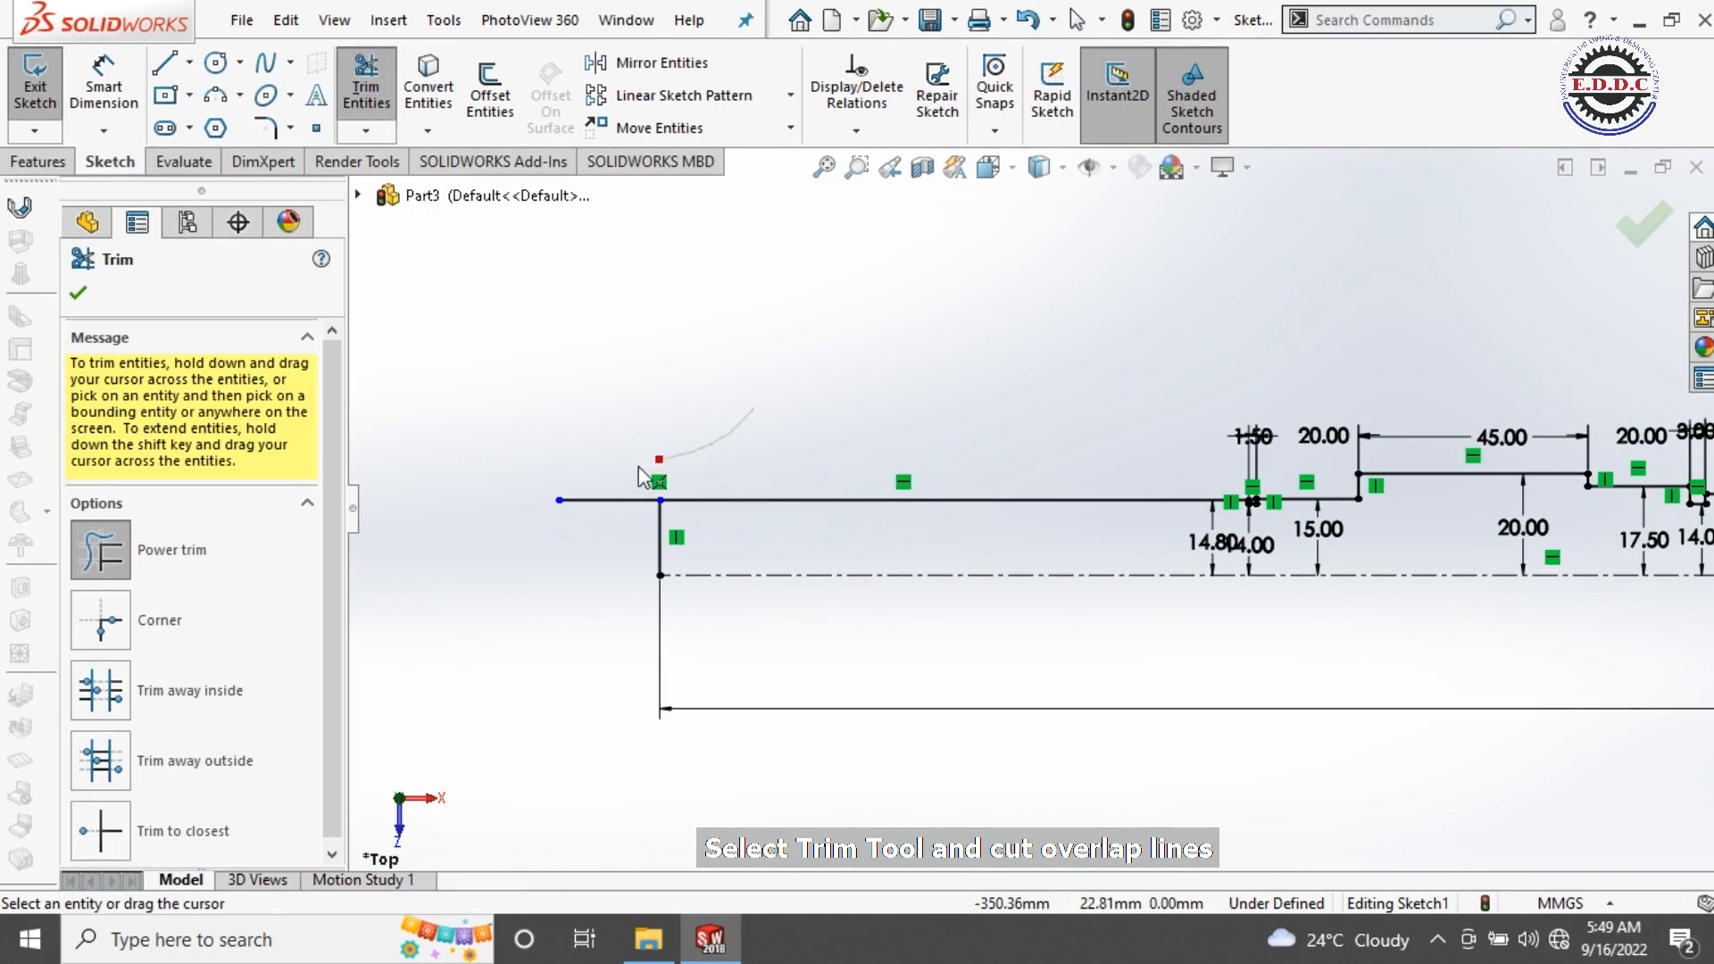
{"action": "left_click_drag", "start_coordinate": [604, 510], "coordinate": [601, 506]}
{"action": "scroll", "coordinate": [602, 506], "scroll_direction": "down", "scroll_amount": 5}
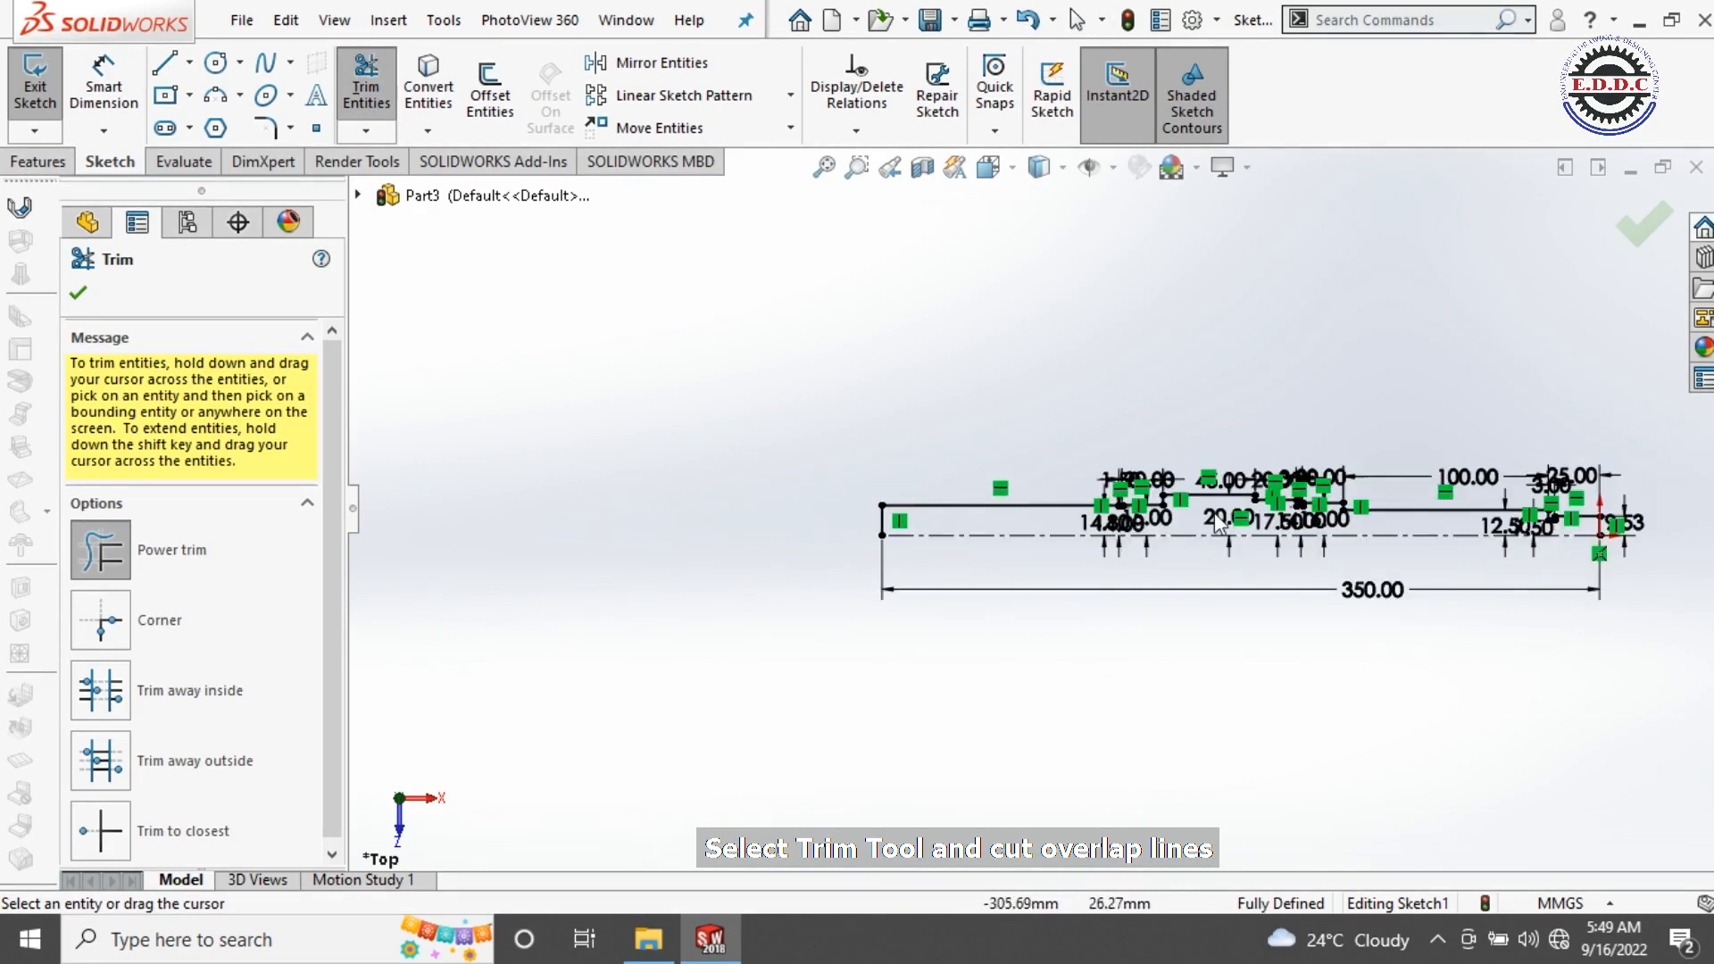
{"action": "scroll", "coordinate": [1381, 536], "scroll_direction": "up", "scroll_amount": 1}
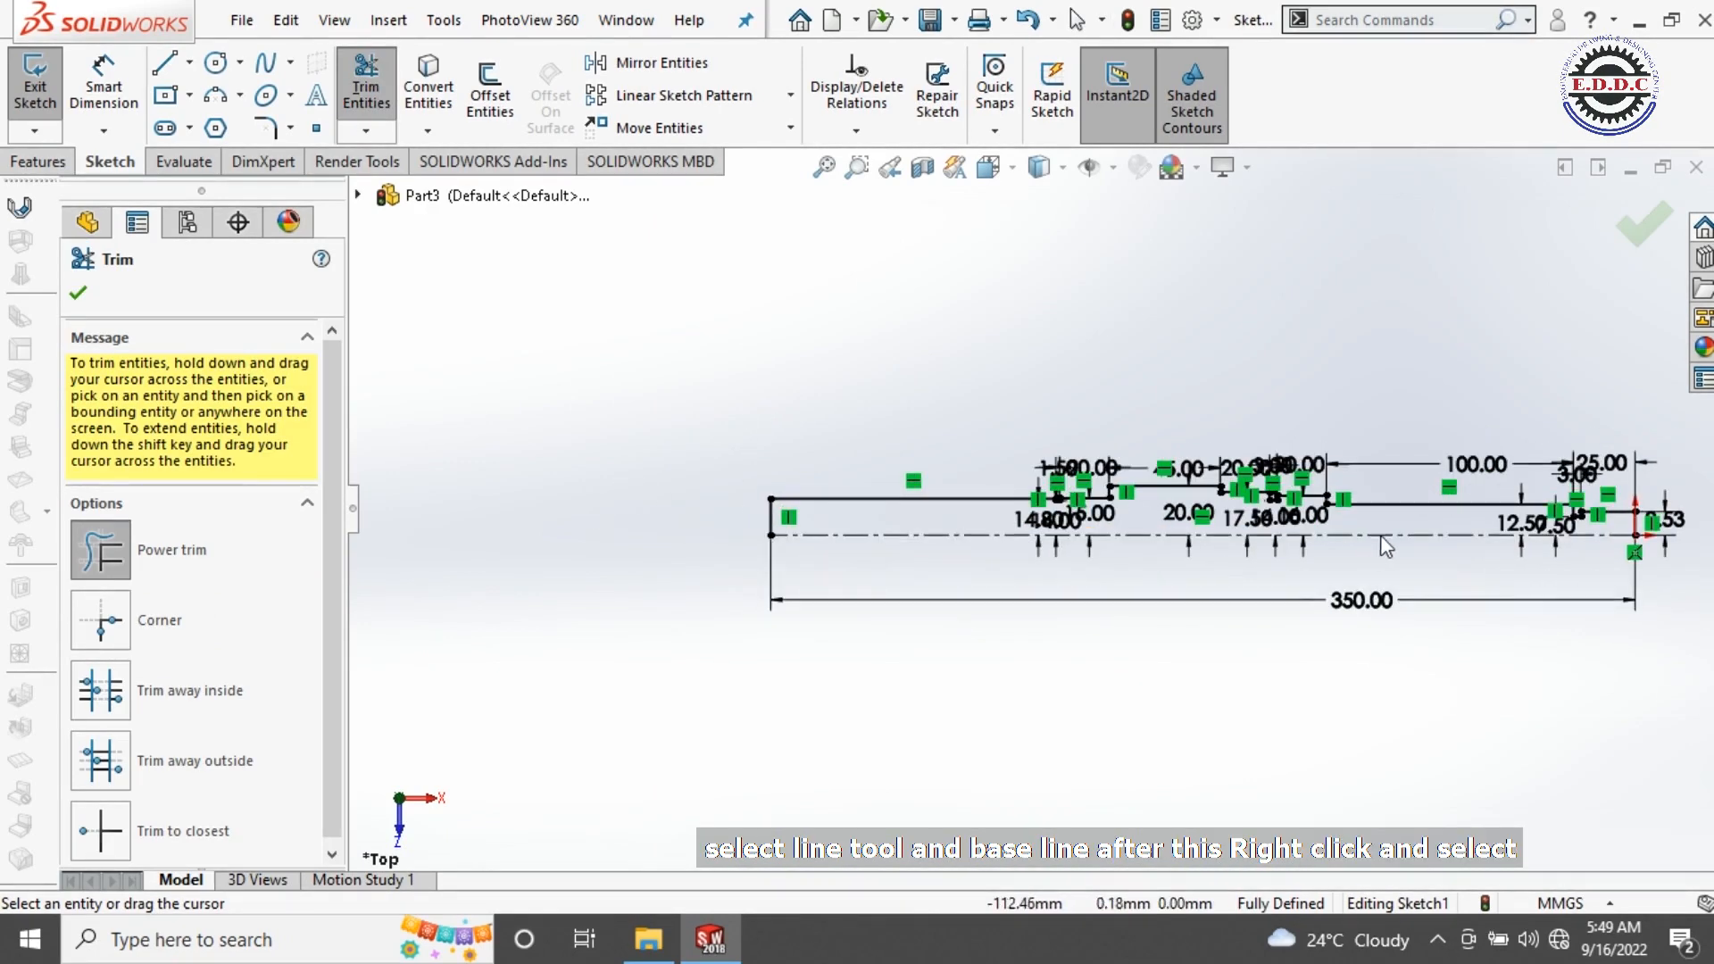
Step: Close the profile with a horizontal base line along the centreline from its left endpoint to the origin
{"action": "left_click", "coordinate": [166, 65]}
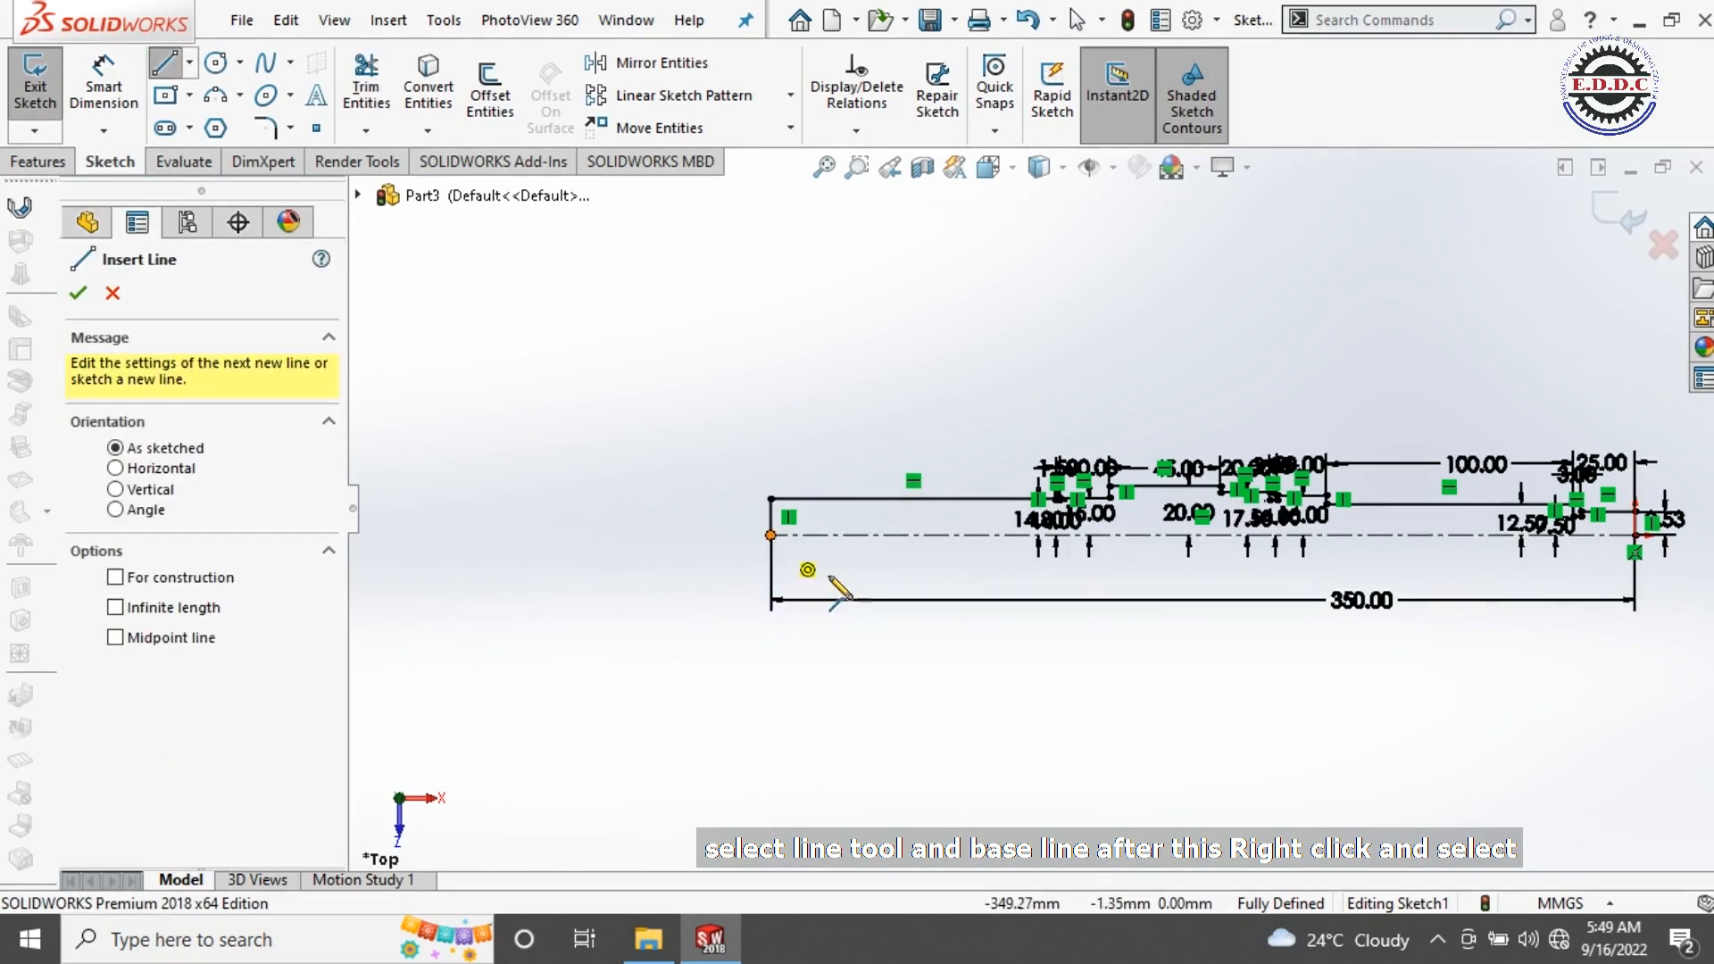
{"action": "left_click", "coordinate": [772, 538]}
{"action": "scroll", "coordinate": [1295, 590], "scroll_direction": "up", "scroll_amount": 2}
{"action": "scroll", "coordinate": [1411, 540], "scroll_direction": "down", "scroll_amount": 5}
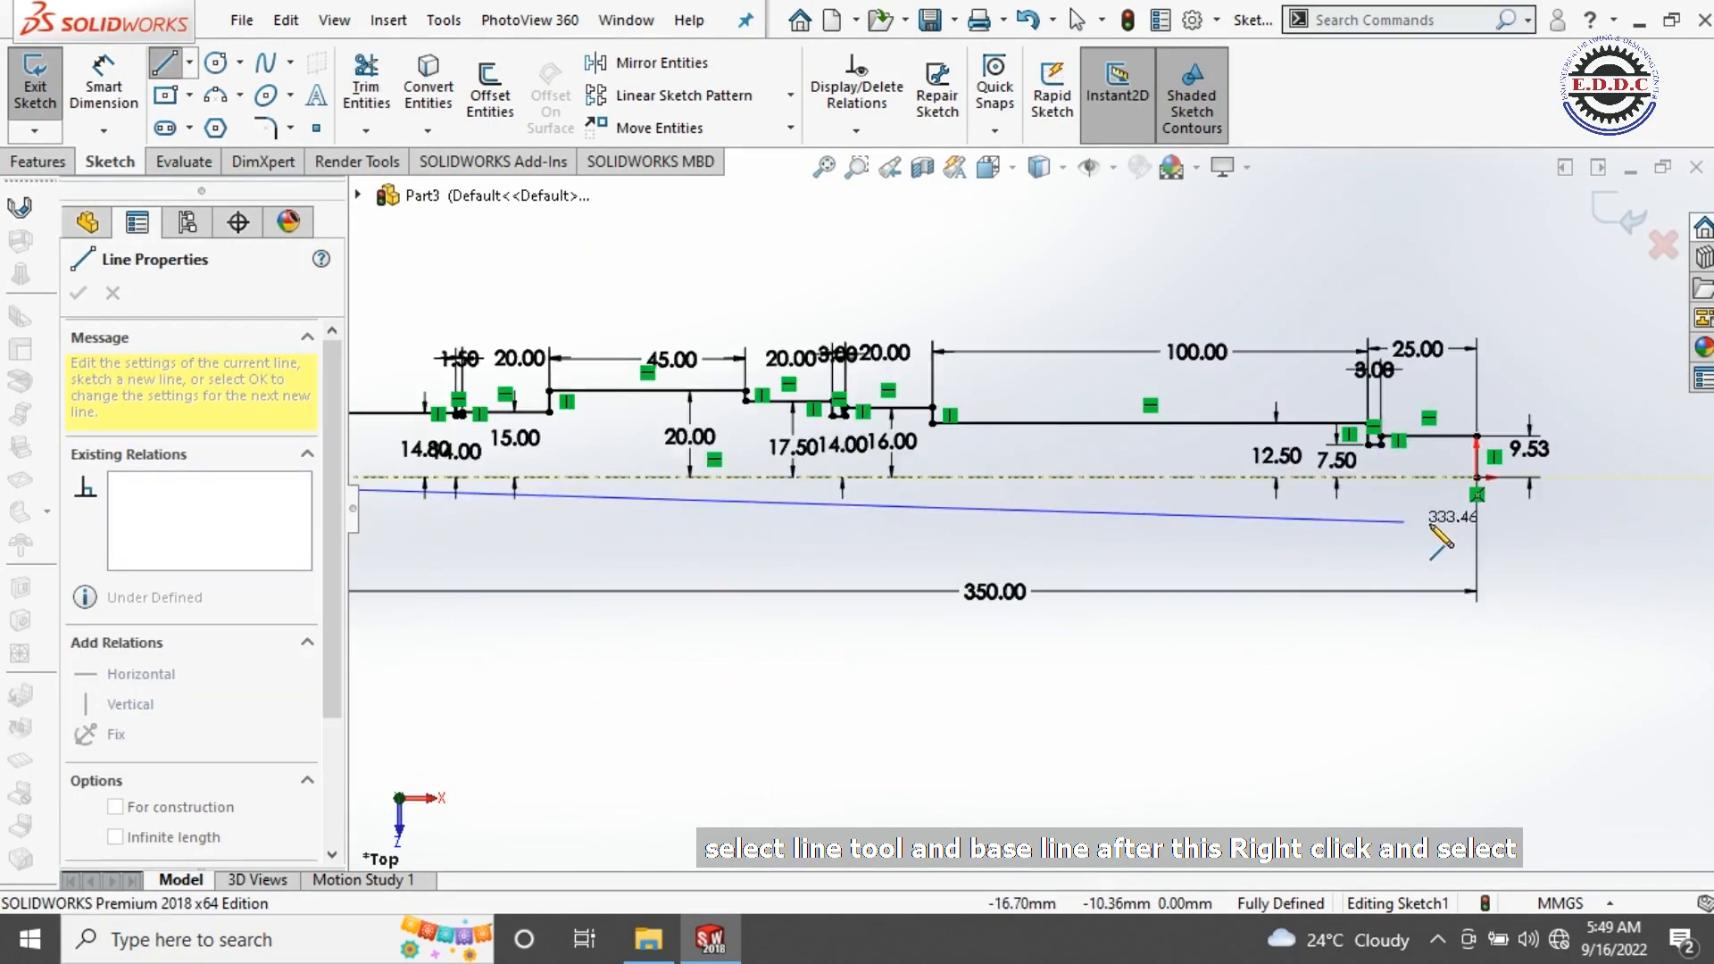
{"action": "scroll", "coordinate": [1432, 558], "scroll_direction": "down", "scroll_amount": 2}
{"action": "left_click", "coordinate": [1455, 456]}
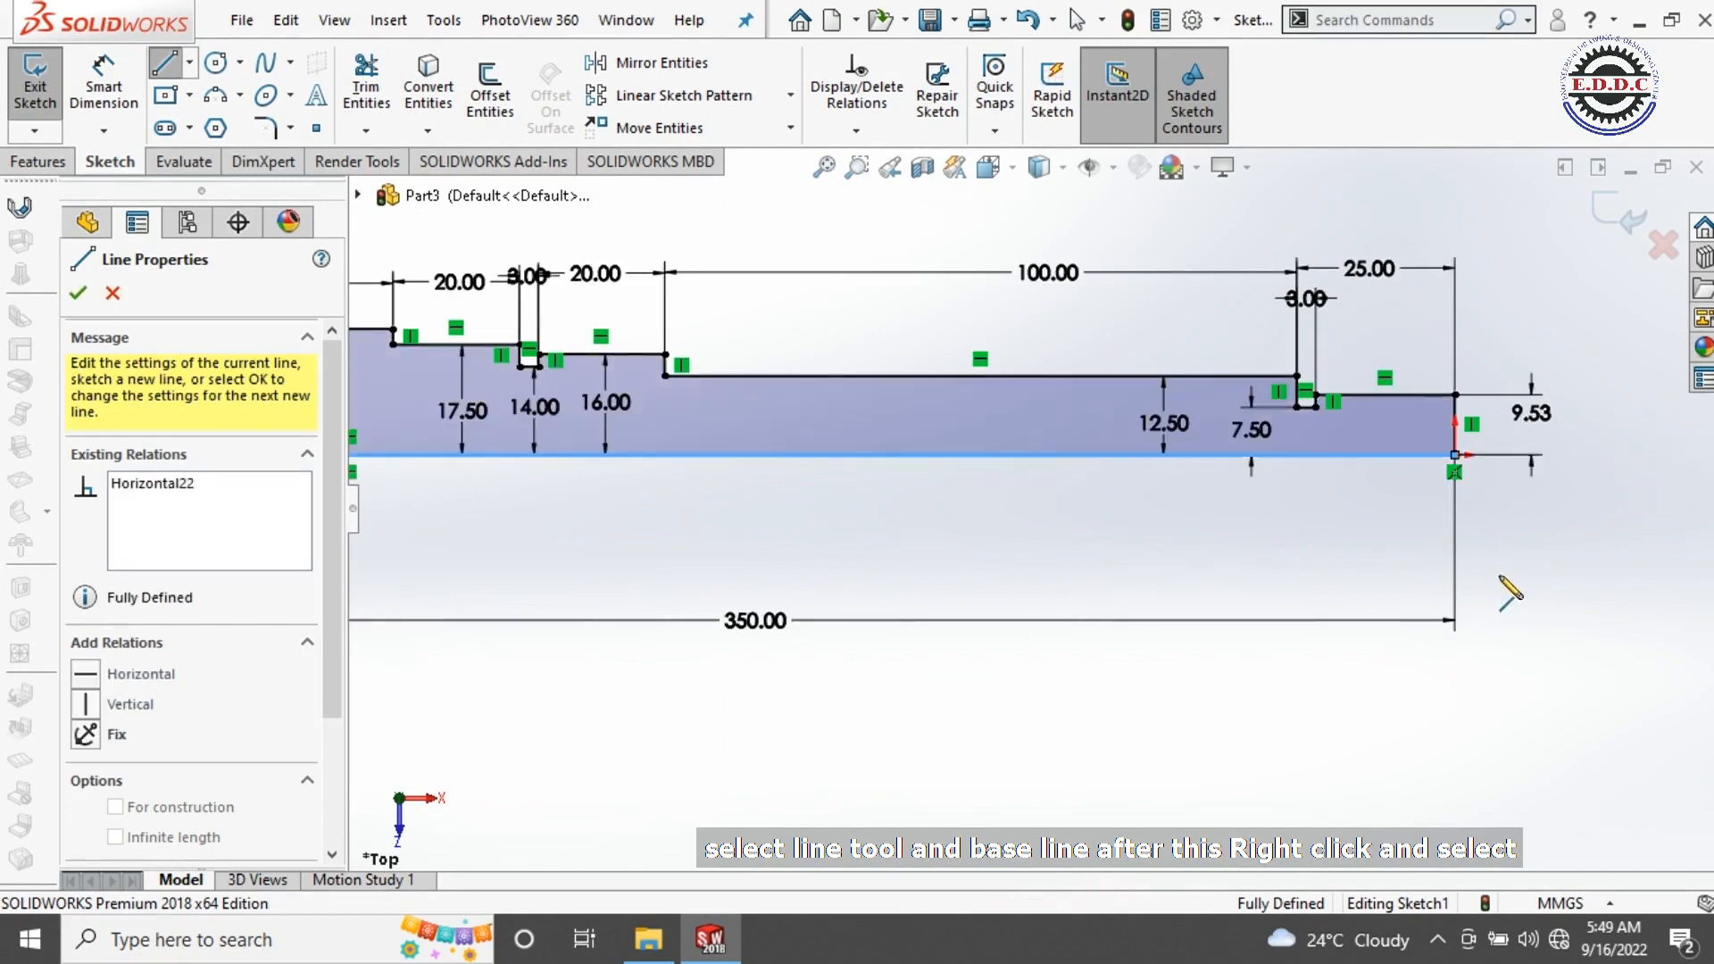
{"action": "scroll", "coordinate": [1501, 608], "scroll_direction": "up", "scroll_amount": 5}
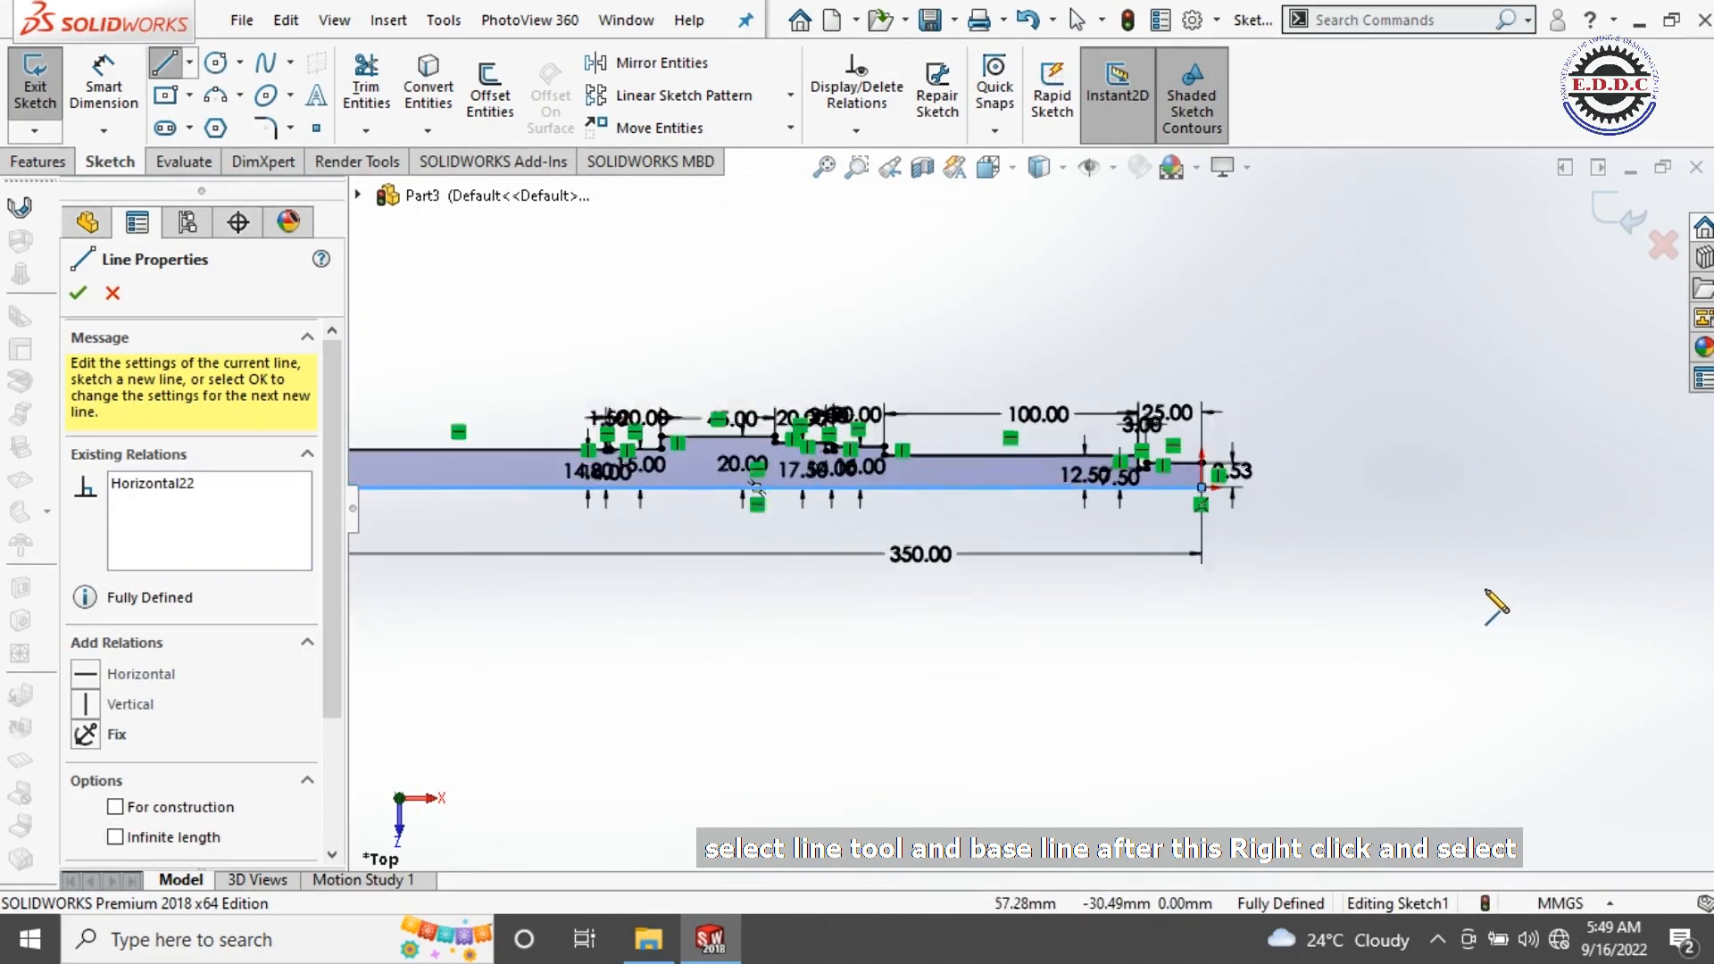
{"action": "right_click", "coordinate": [808, 386]}
{"action": "left_click", "coordinate": [823, 357]}
{"action": "scroll", "coordinate": [625, 456], "scroll_direction": "down", "scroll_amount": 2}
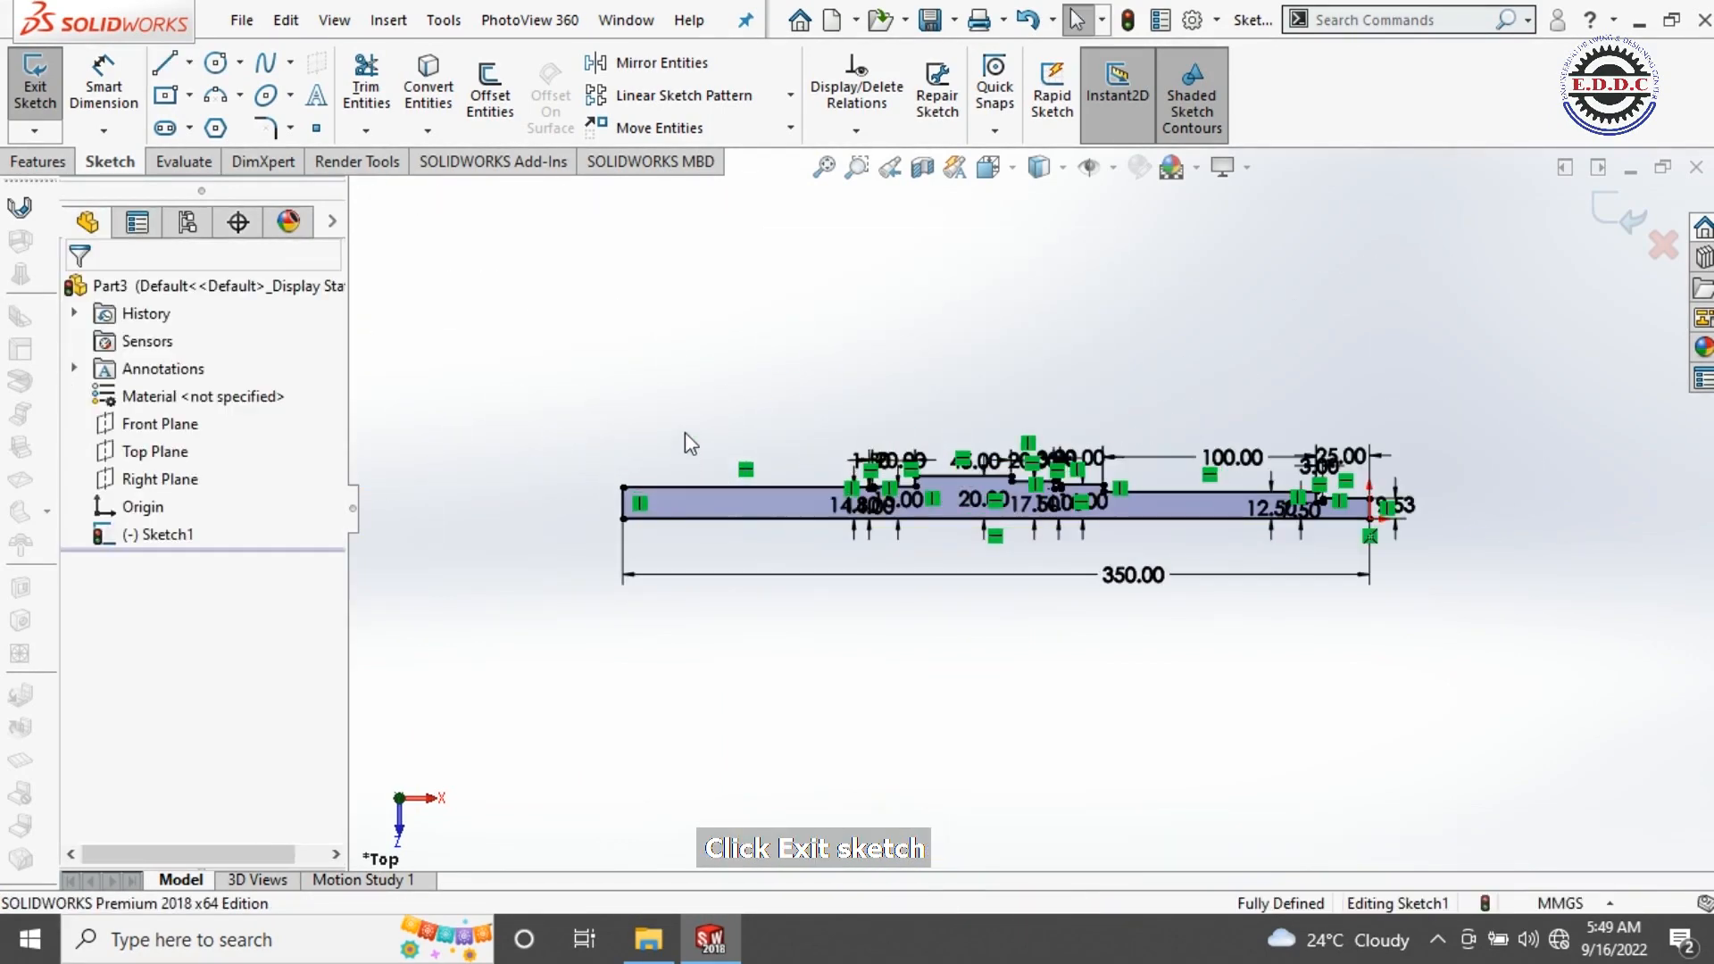
Step: Exit the sketch and create a Revolved Boss/Base of the profile, blind 360 degrees about the centreline
{"action": "scroll", "coordinate": [686, 444], "scroll_direction": "down", "scroll_amount": 2}
{"action": "scroll", "coordinate": [1389, 547], "scroll_direction": "down", "scroll_amount": 1}
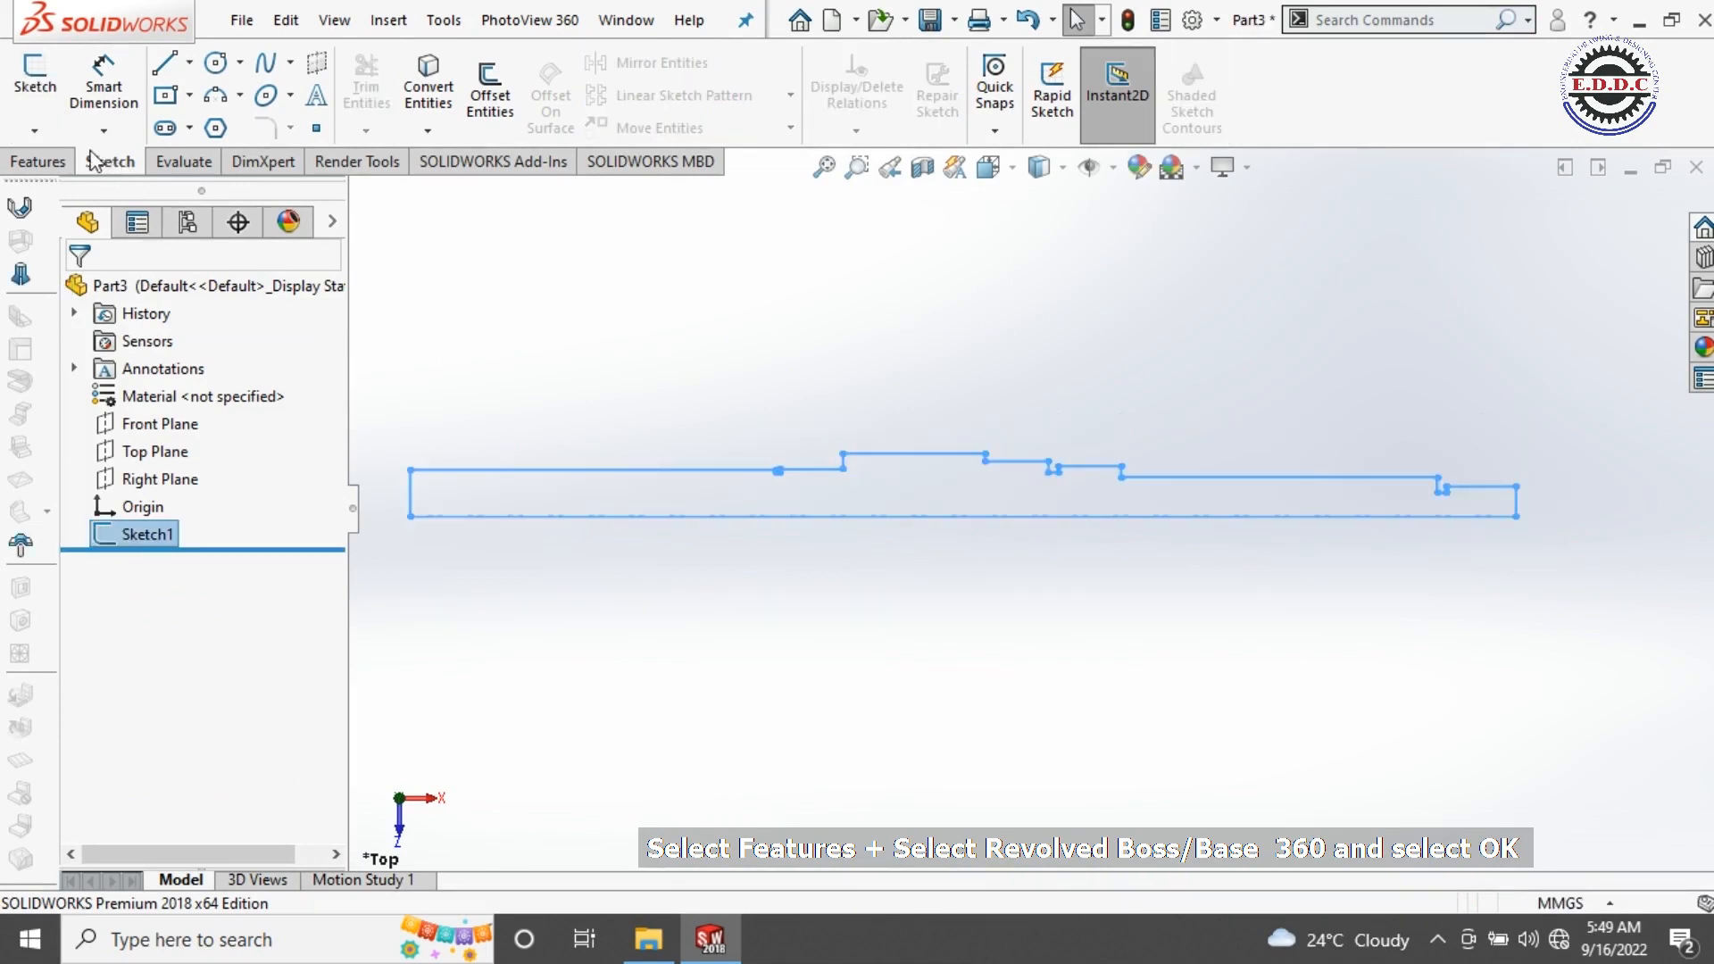
{"action": "left_click", "coordinate": [41, 162]}
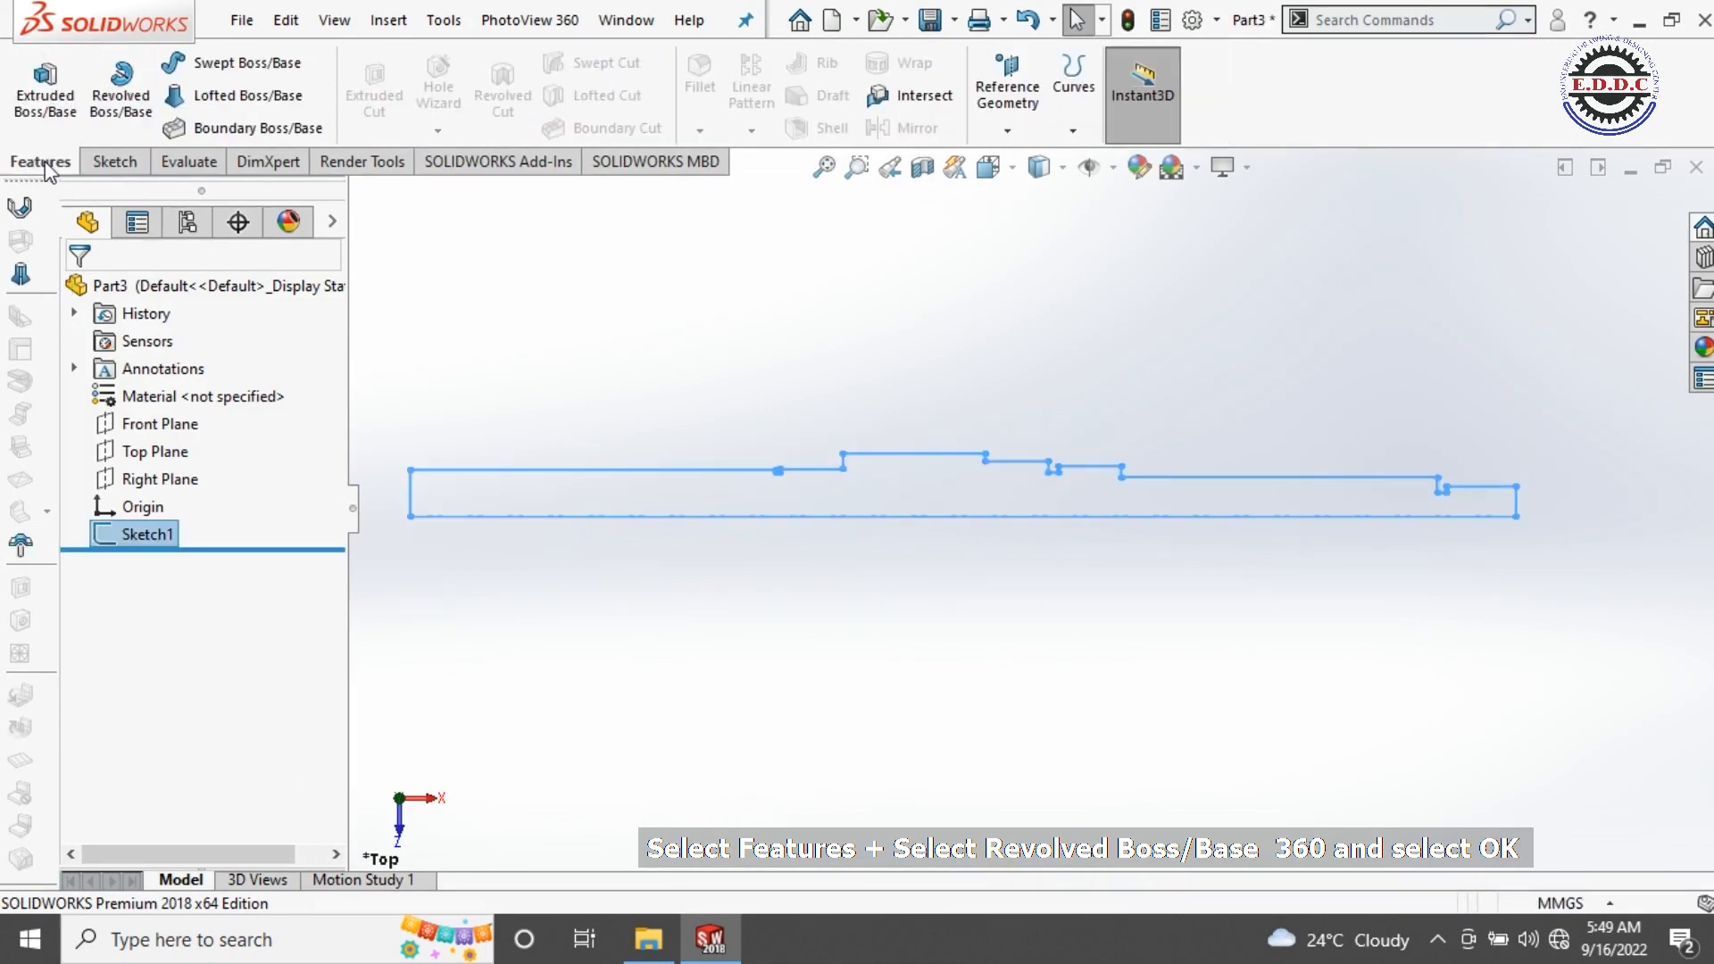
{"action": "left_click", "coordinate": [113, 111]}
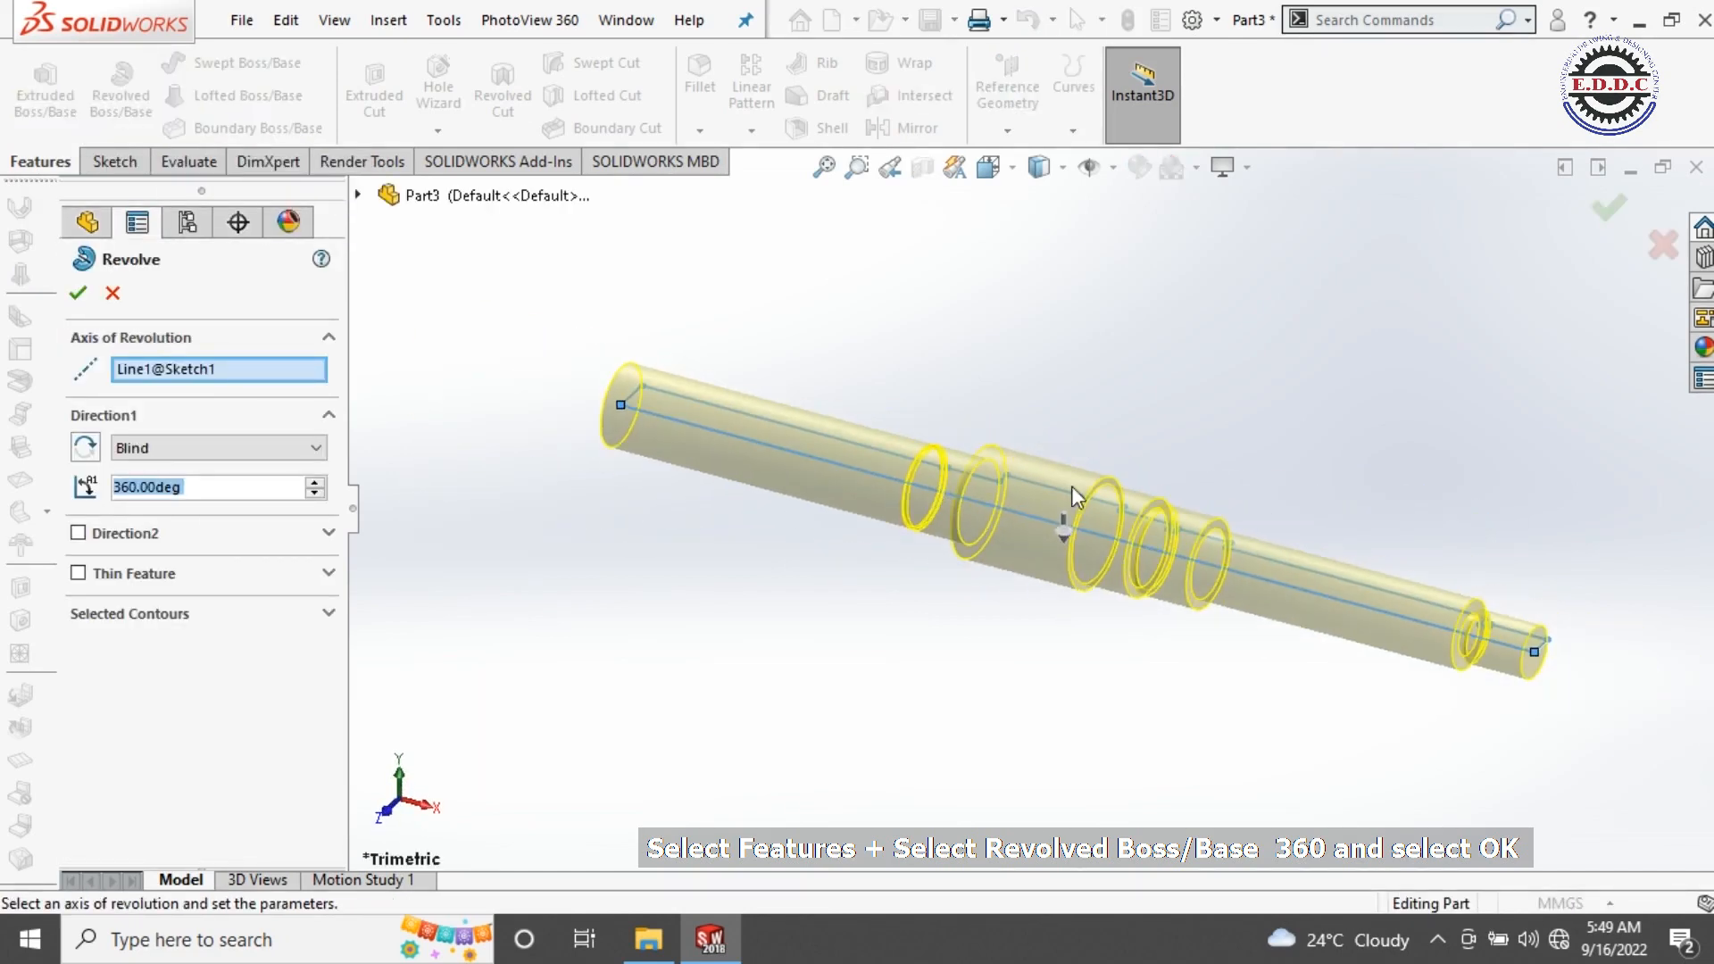
{"action": "mouse_move", "coordinate": [1137, 505]}
{"action": "middle_mouse_down"}
{"action": "mouse_move", "coordinate": [949, 402]}
{"action": "mouse_move", "coordinate": [874, 383]}
{"action": "mouse_move", "coordinate": [842, 394]}
{"action": "mouse_move", "coordinate": [956, 399]}
{"action": "mouse_move", "coordinate": [1170, 447]}
{"action": "middle_mouse_up"}
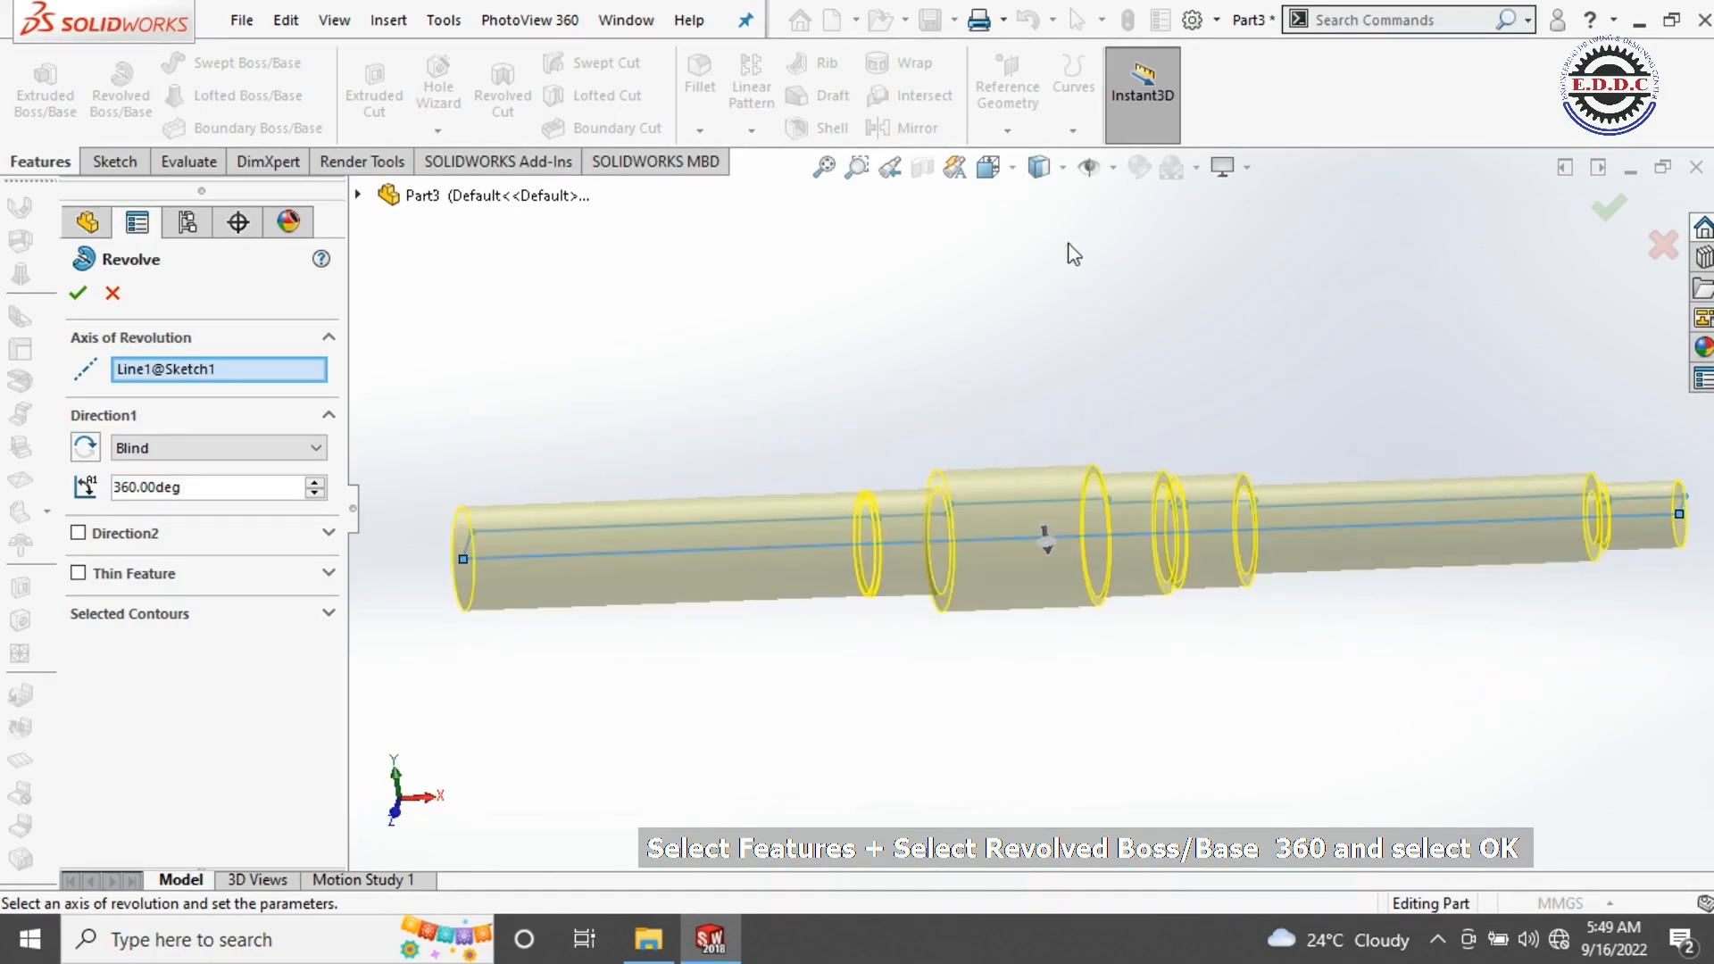
{"action": "left_click", "coordinate": [991, 170]}
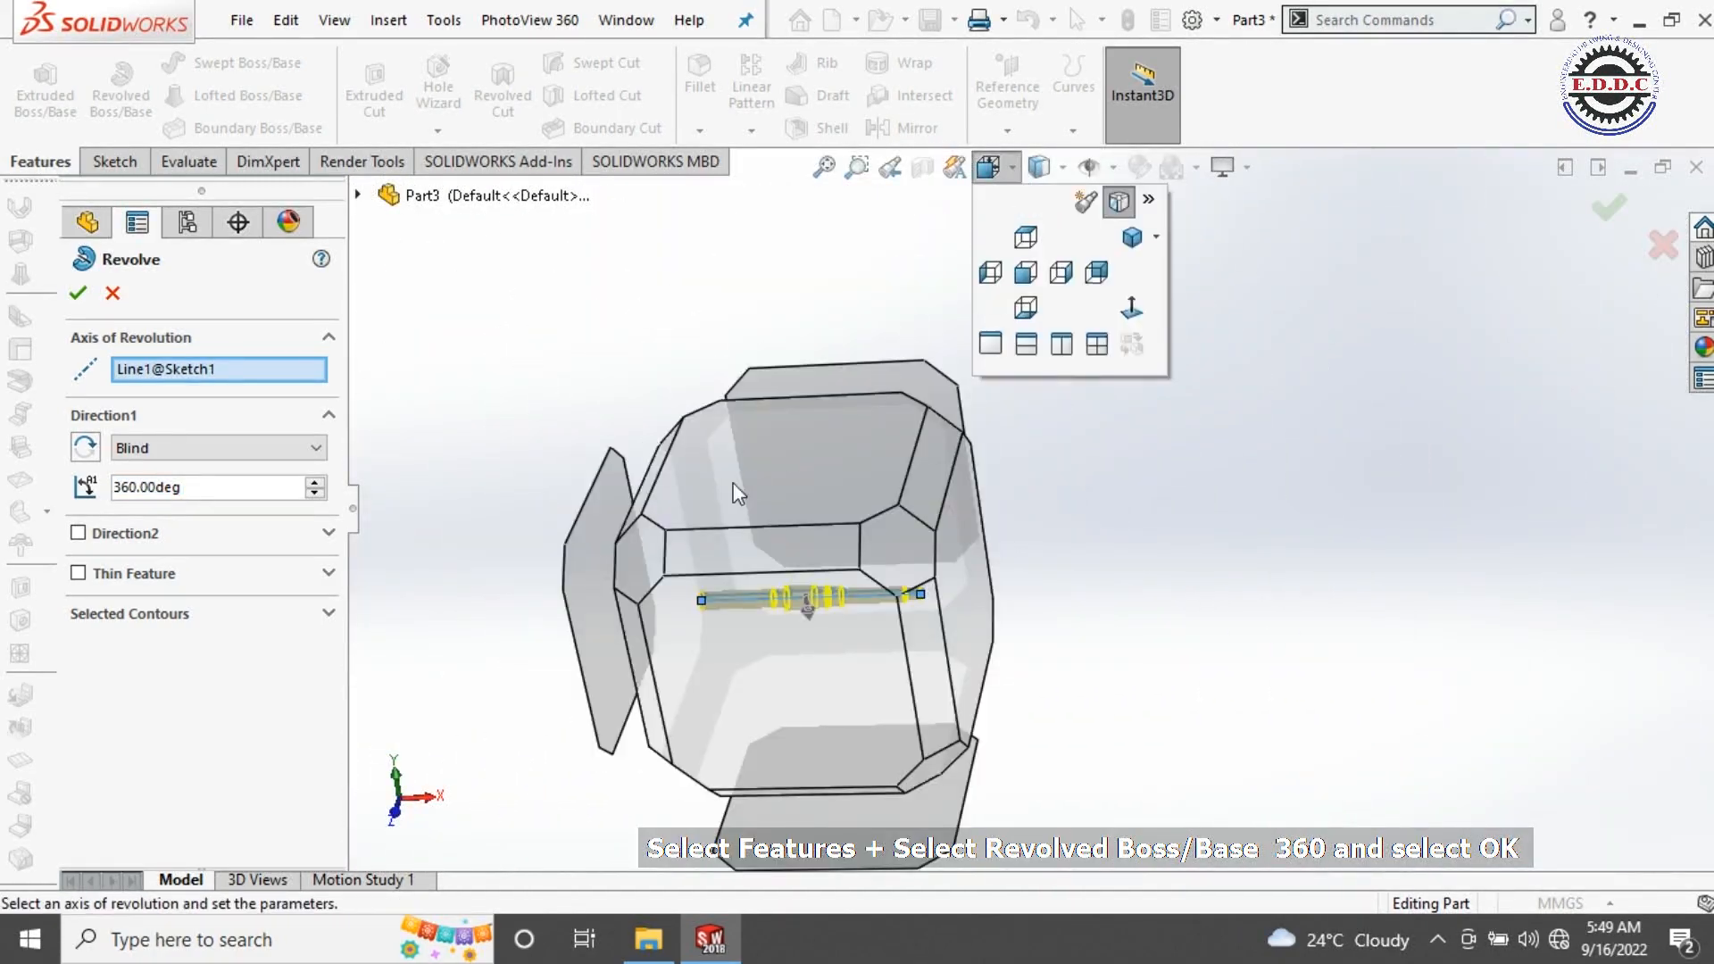
{"action": "left_click", "coordinate": [634, 555]}
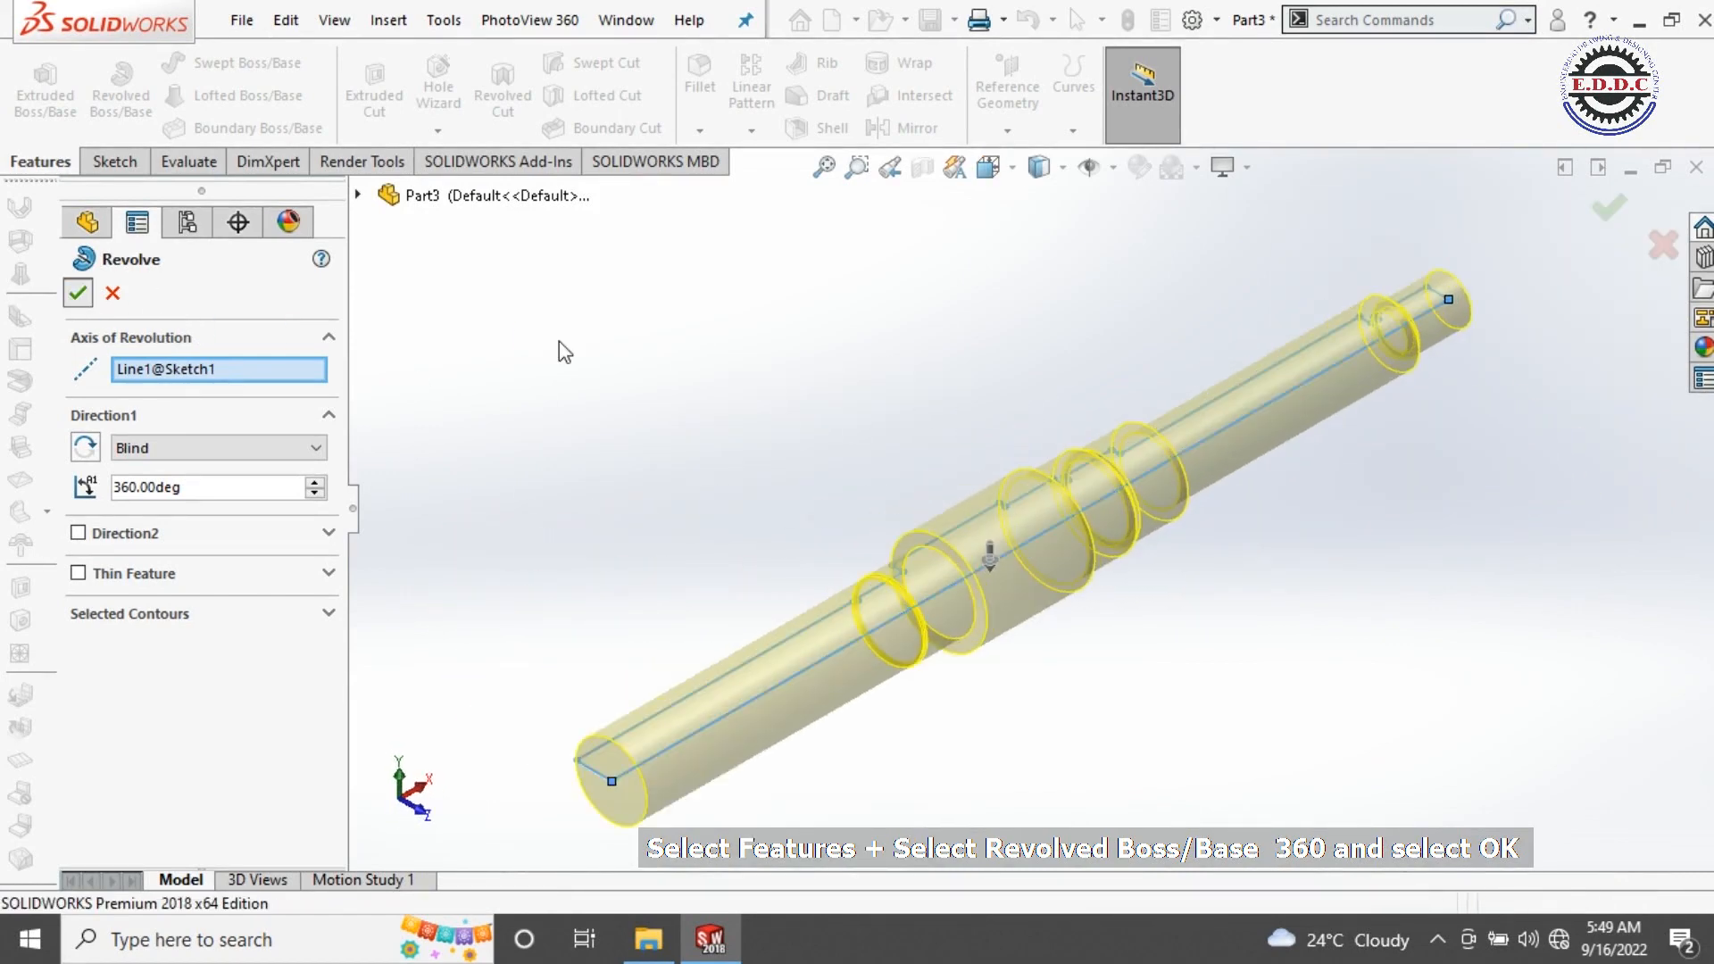
{"action": "key", "text": "Return"}
{"action": "scroll", "coordinate": [1005, 529], "scroll_direction": "up", "scroll_amount": 3}
{"action": "scroll", "coordinate": [1087, 522], "scroll_direction": "down", "scroll_amount": 4}
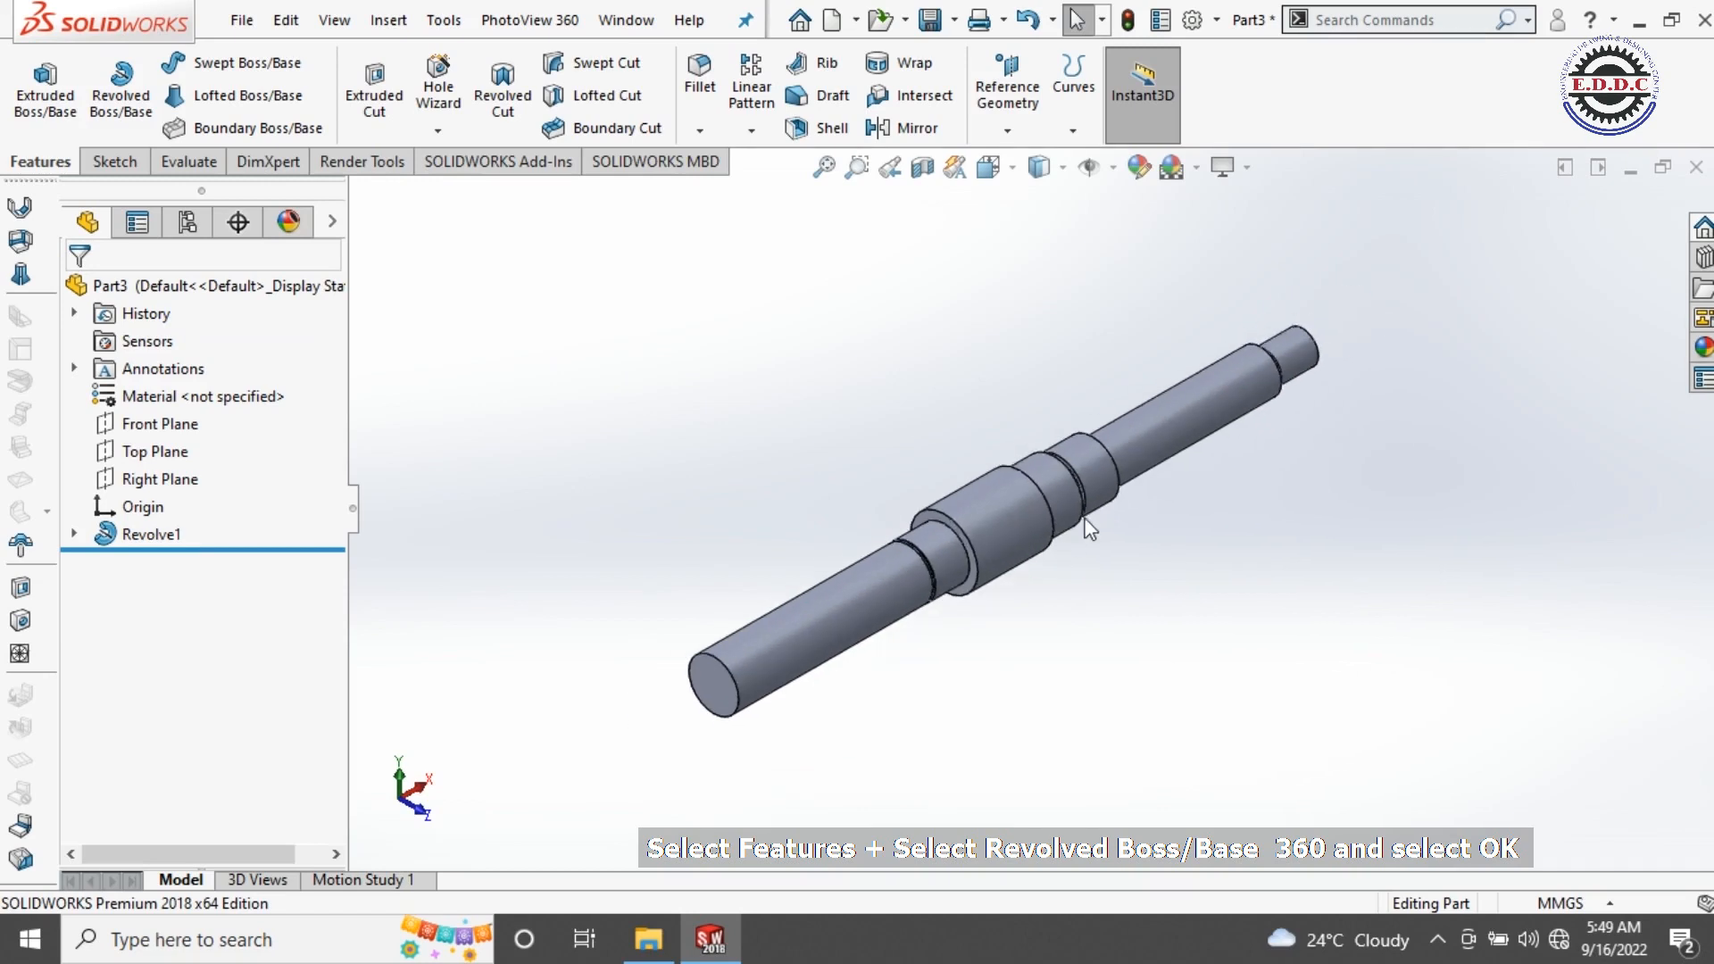
Step: Start a 2 mm by 45 degree Chamfer and select the outer circular edge of the shaft's small-diameter end
{"action": "scroll", "coordinate": [1127, 439], "scroll_direction": "up", "scroll_amount": 2}
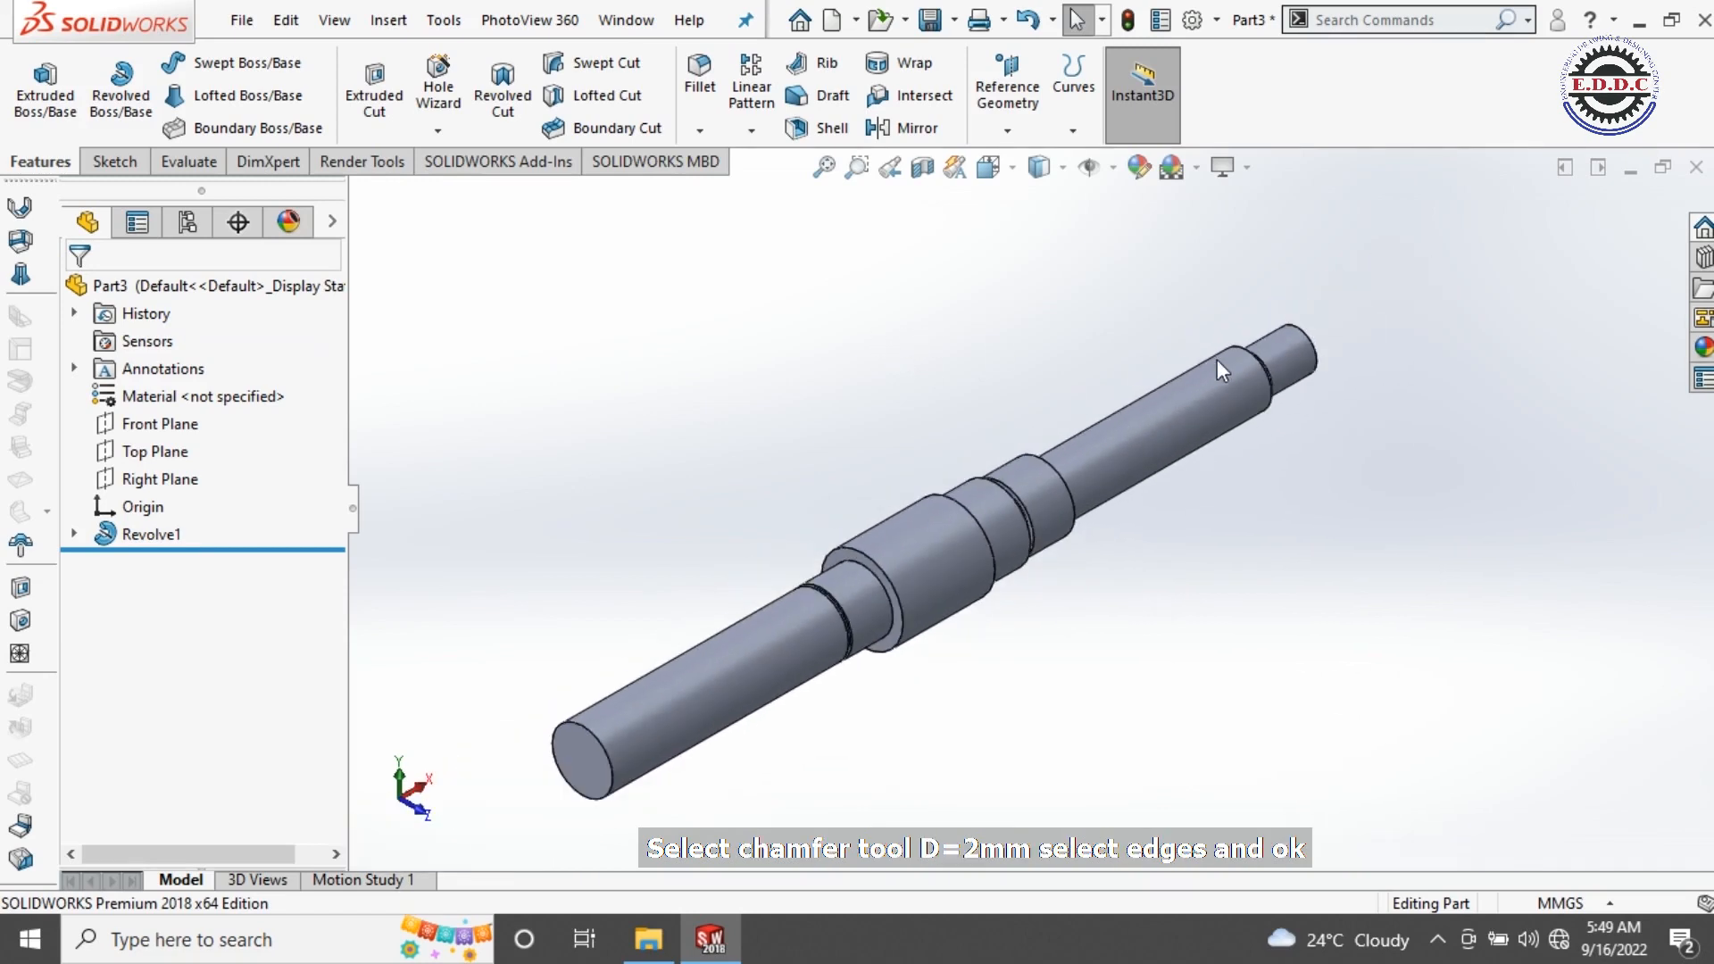
{"action": "scroll", "coordinate": [1294, 322], "scroll_direction": "down", "scroll_amount": 2}
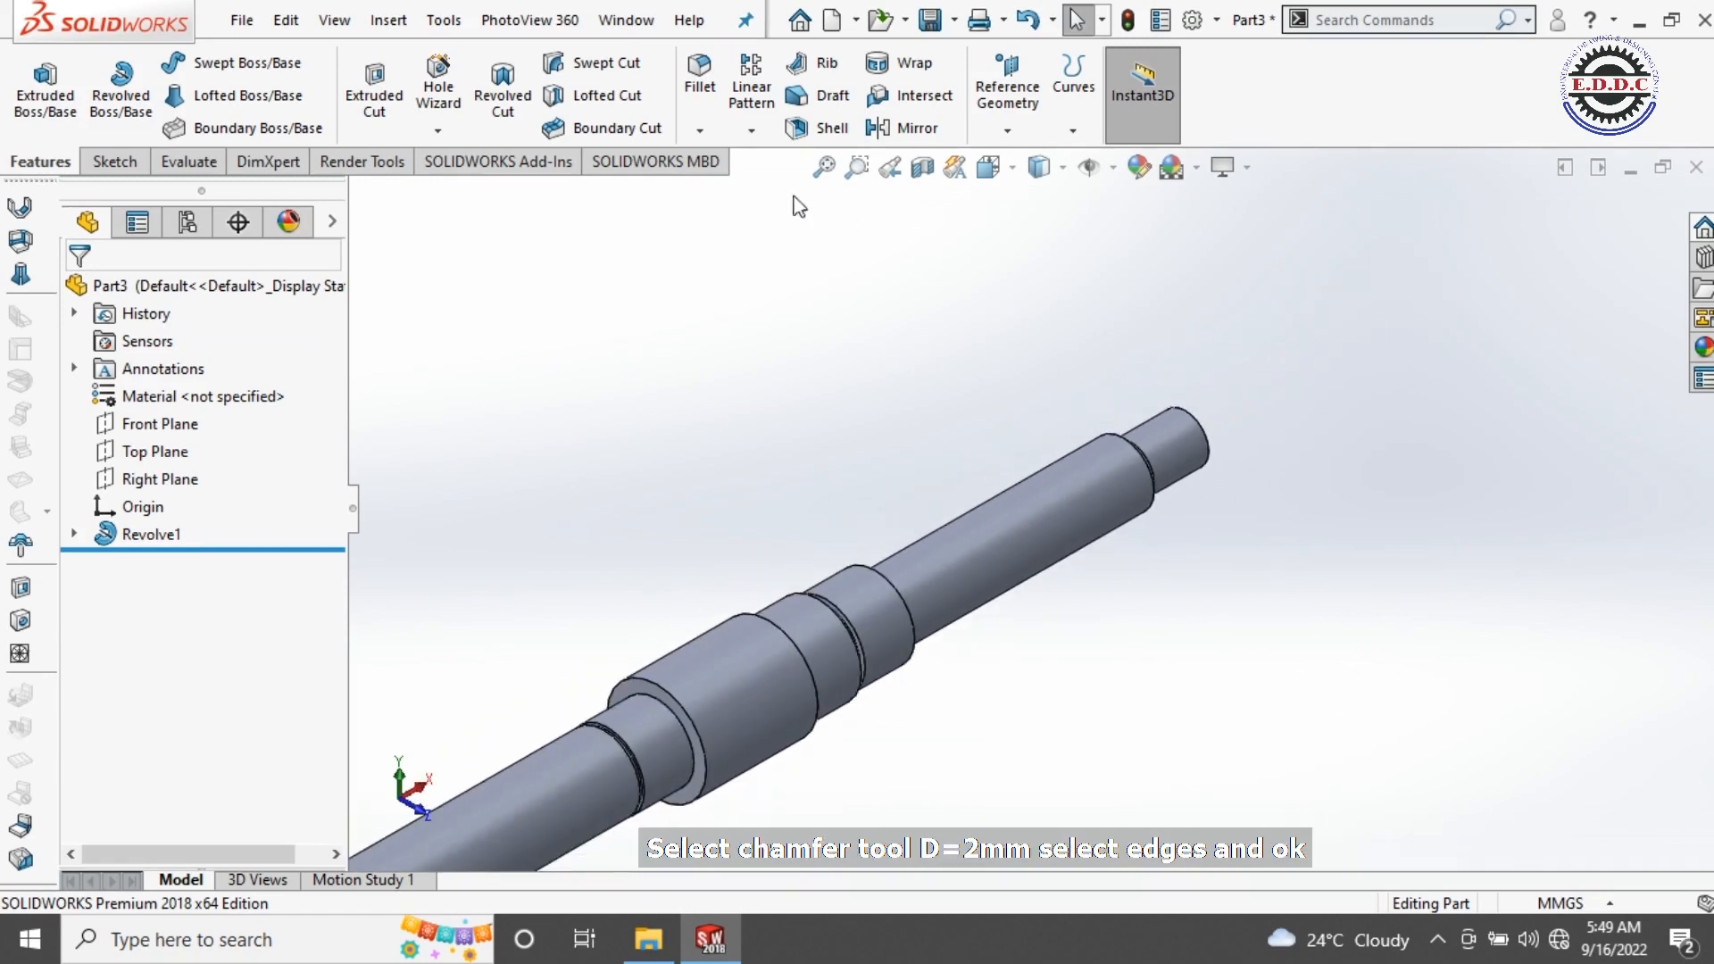
{"action": "left_click", "coordinate": [702, 131]}
{"action": "left_click", "coordinate": [728, 190]}
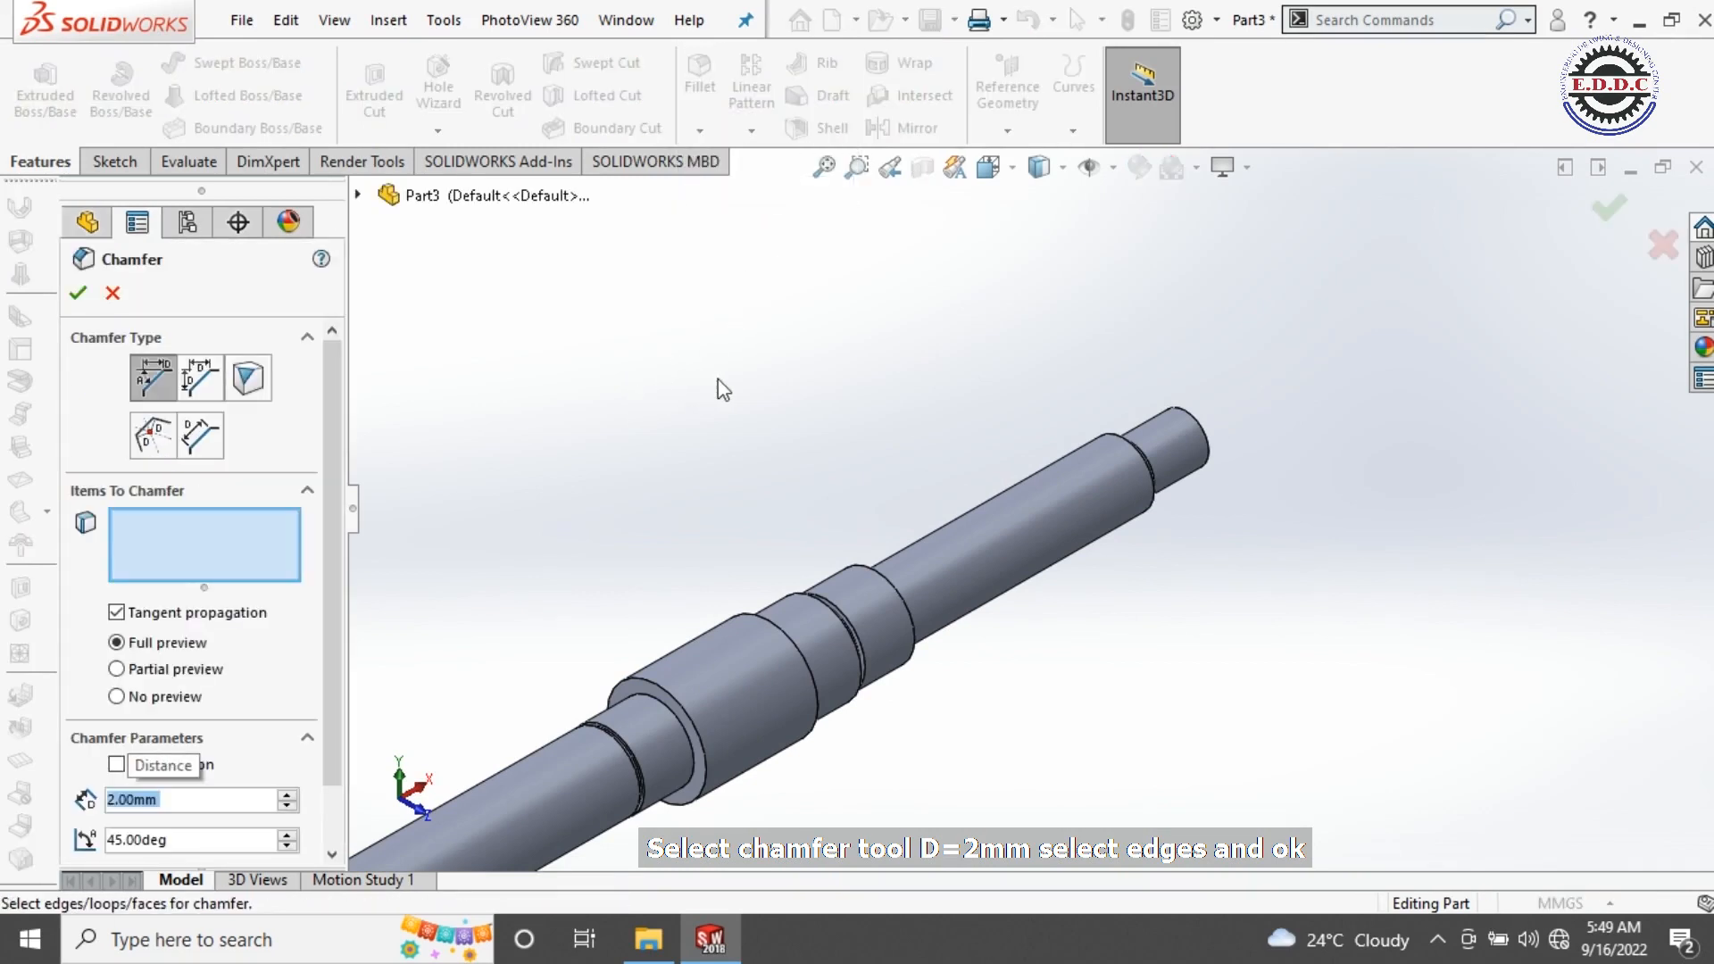
{"action": "middle_click_drag", "start_coordinate": [692, 397], "coordinate": [597, 497]}
{"action": "scroll", "coordinate": [1207, 509], "scroll_direction": "down", "scroll_amount": 3}
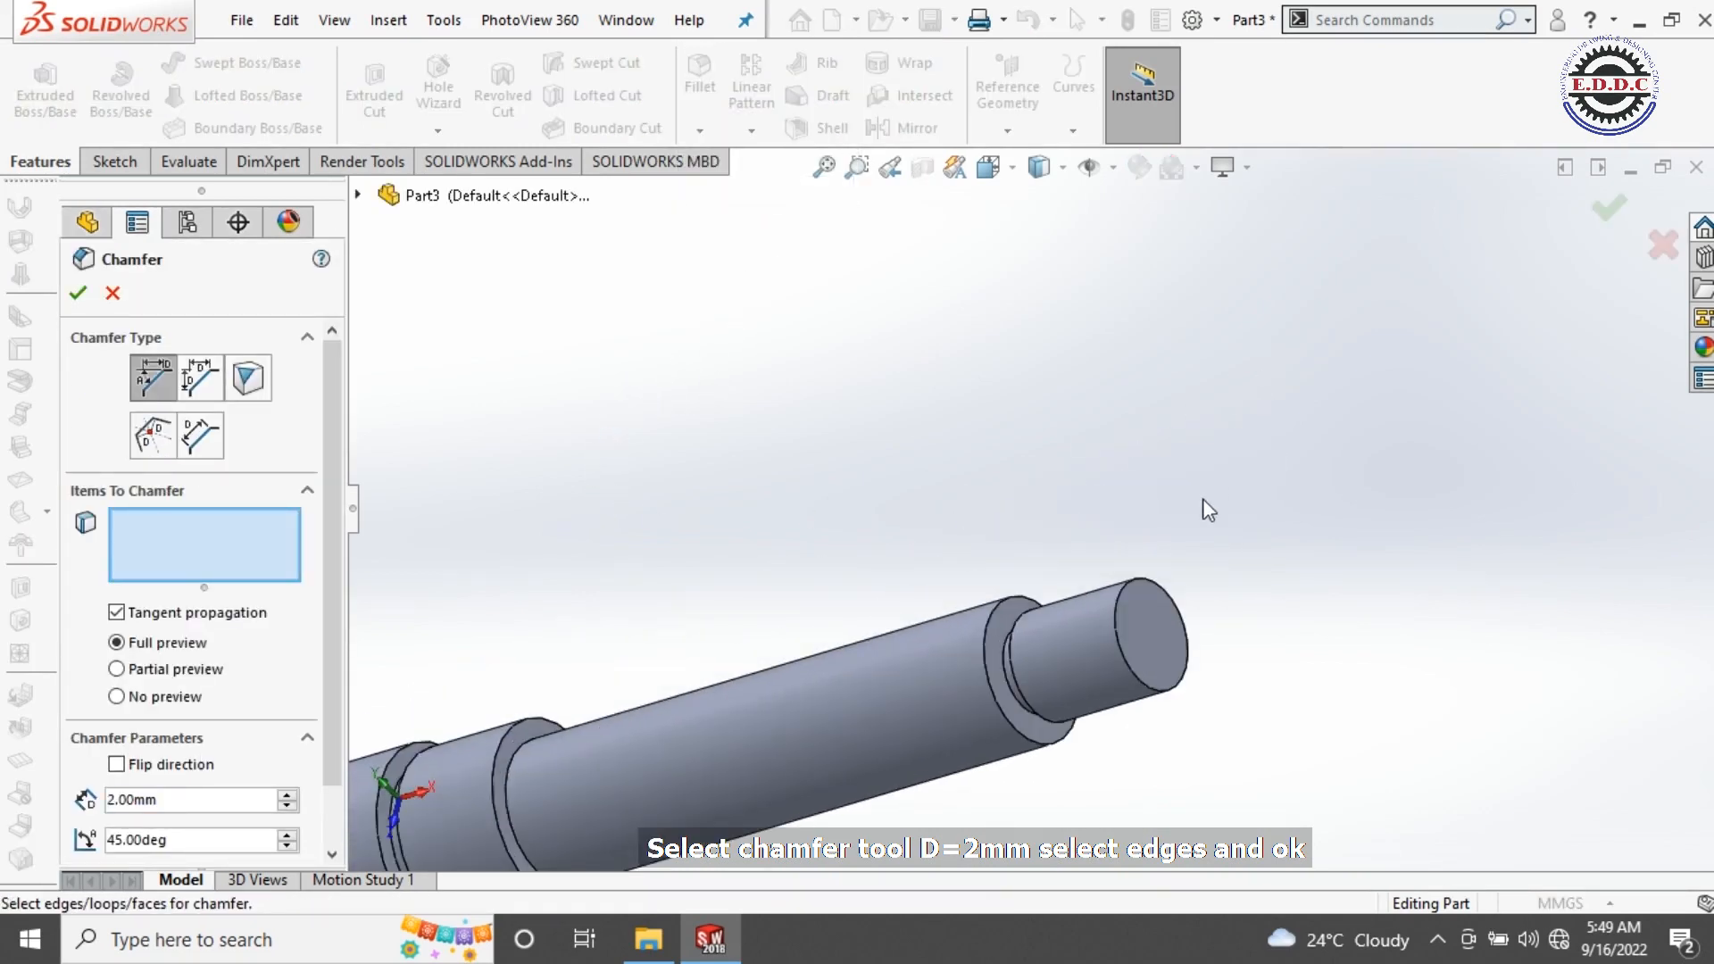
{"action": "left_click", "coordinate": [1146, 580]}
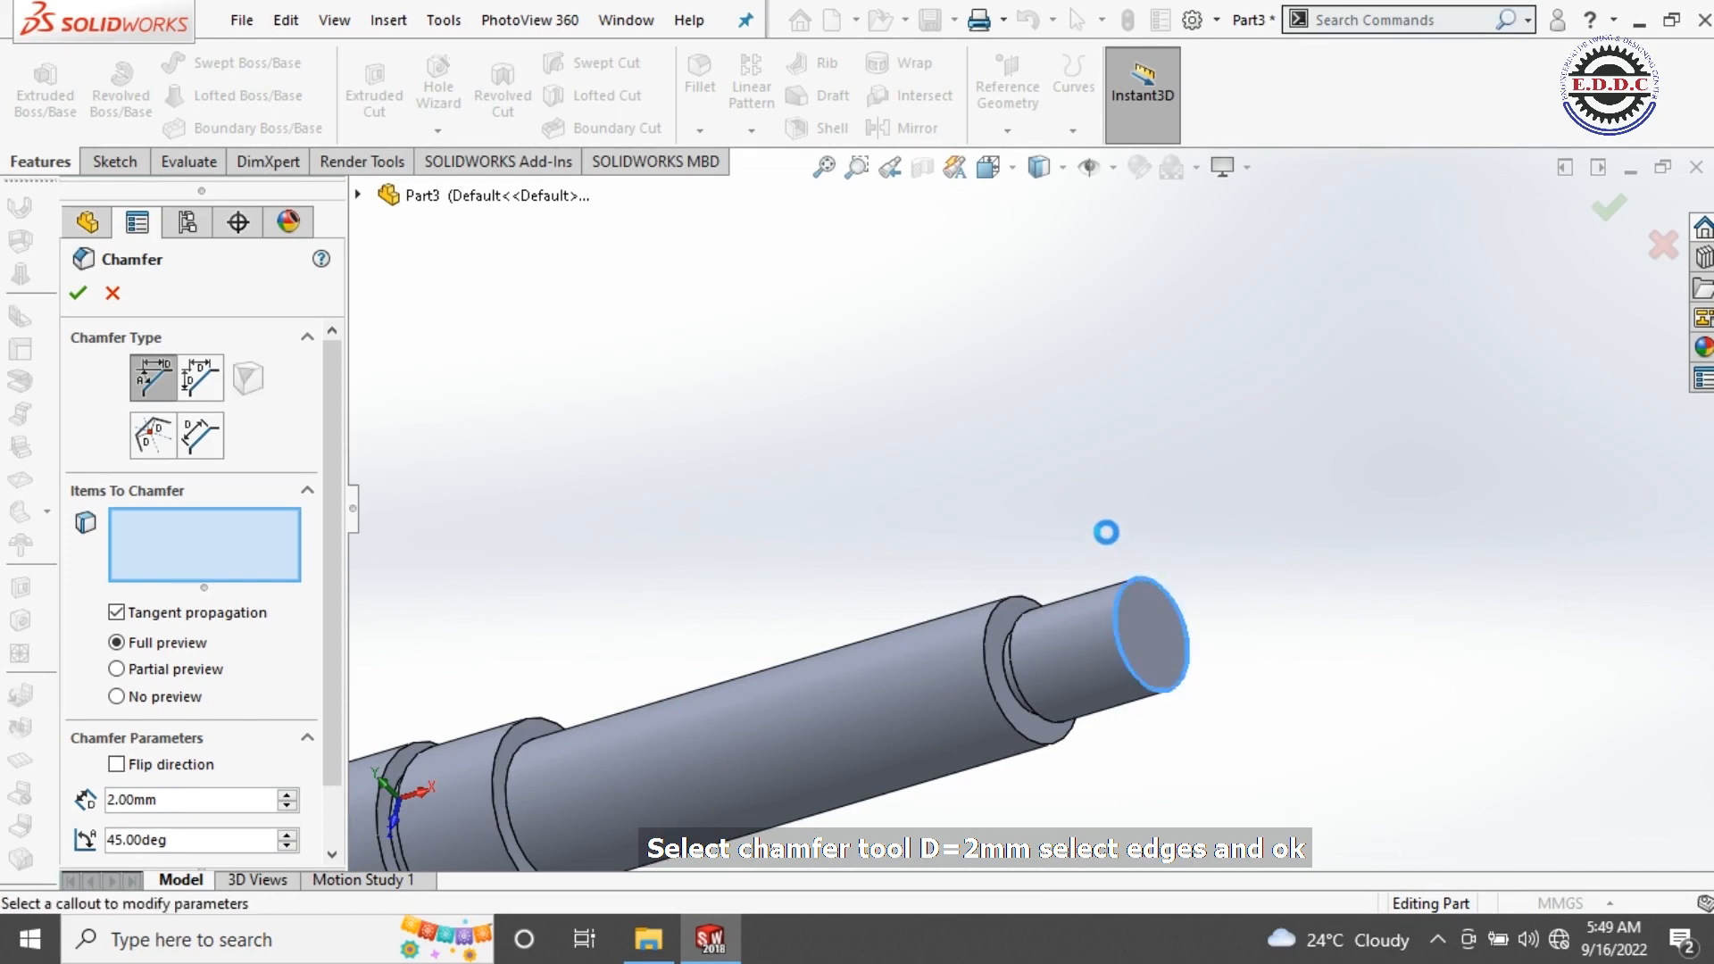
Step: Add the outer shoulder edge where the 16 mm radius section meets the 100 mm section and apply the chamfer
{"action": "scroll", "coordinate": [1107, 527], "scroll_direction": "up", "scroll_amount": 2}
{"action": "scroll", "coordinate": [882, 538], "scroll_direction": "down", "scroll_amount": 5}
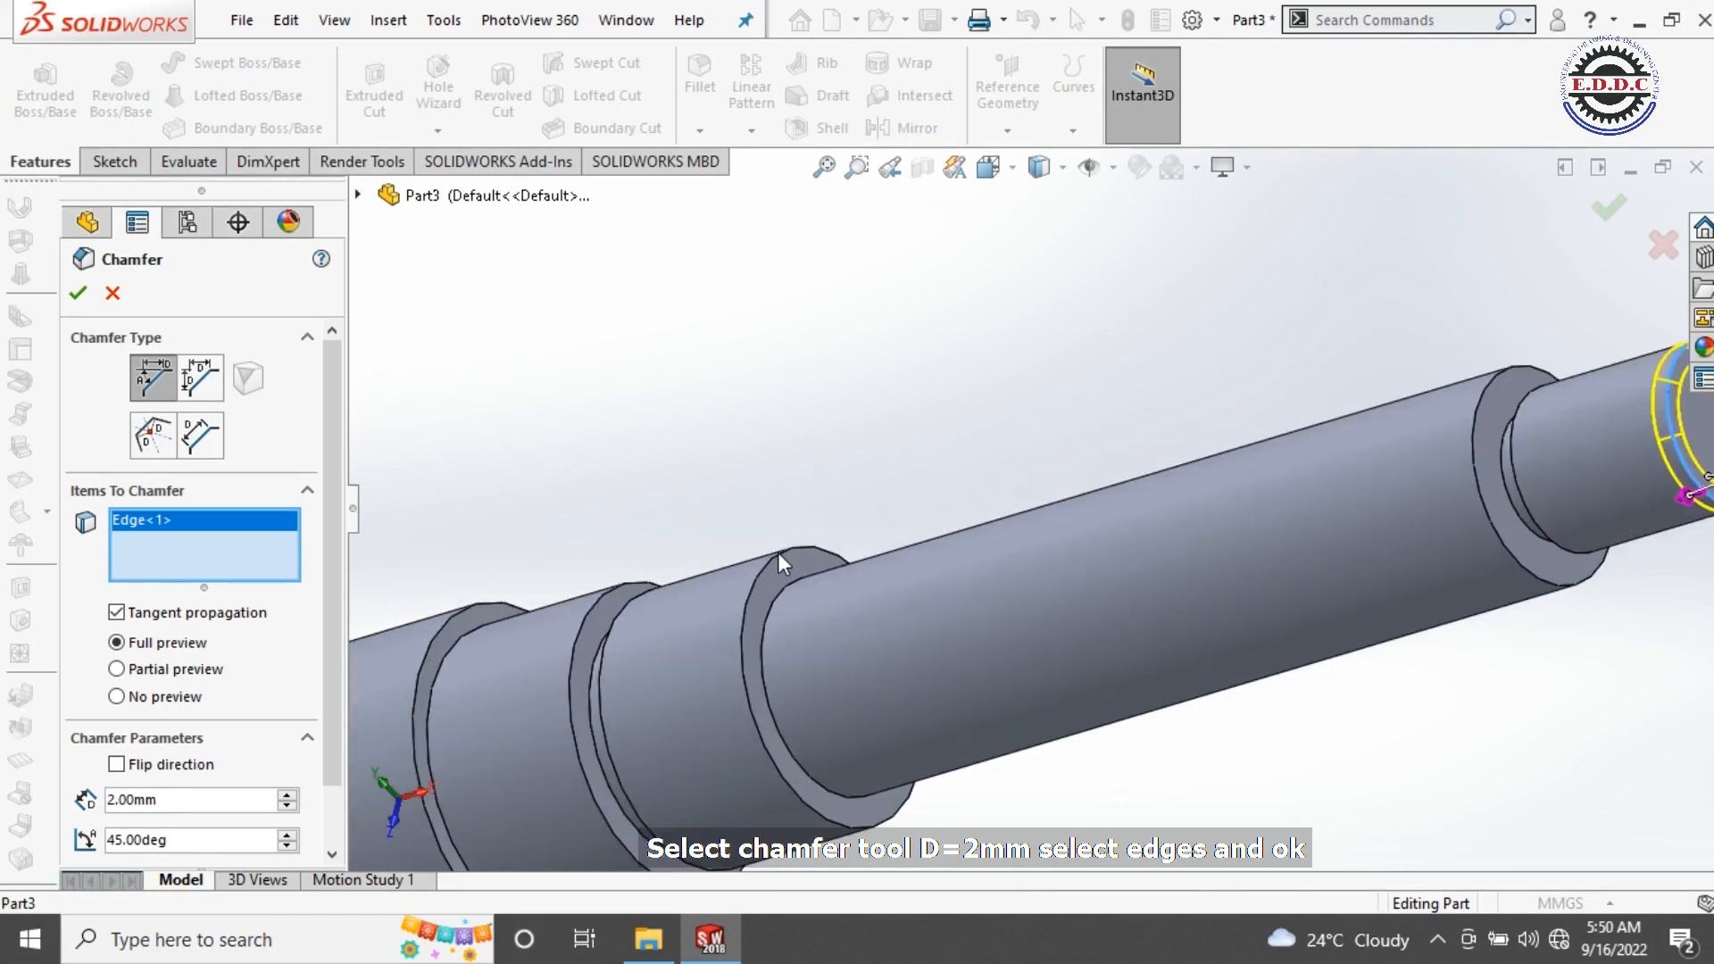
{"action": "left_click", "coordinate": [779, 554]}
{"action": "scroll", "coordinate": [746, 524], "scroll_direction": "up", "scroll_amount": 3}
{"action": "middle_click_drag", "start_coordinate": [738, 486], "coordinate": [785, 444]}
{"action": "scroll", "coordinate": [850, 477], "scroll_direction": "up", "scroll_amount": 3}
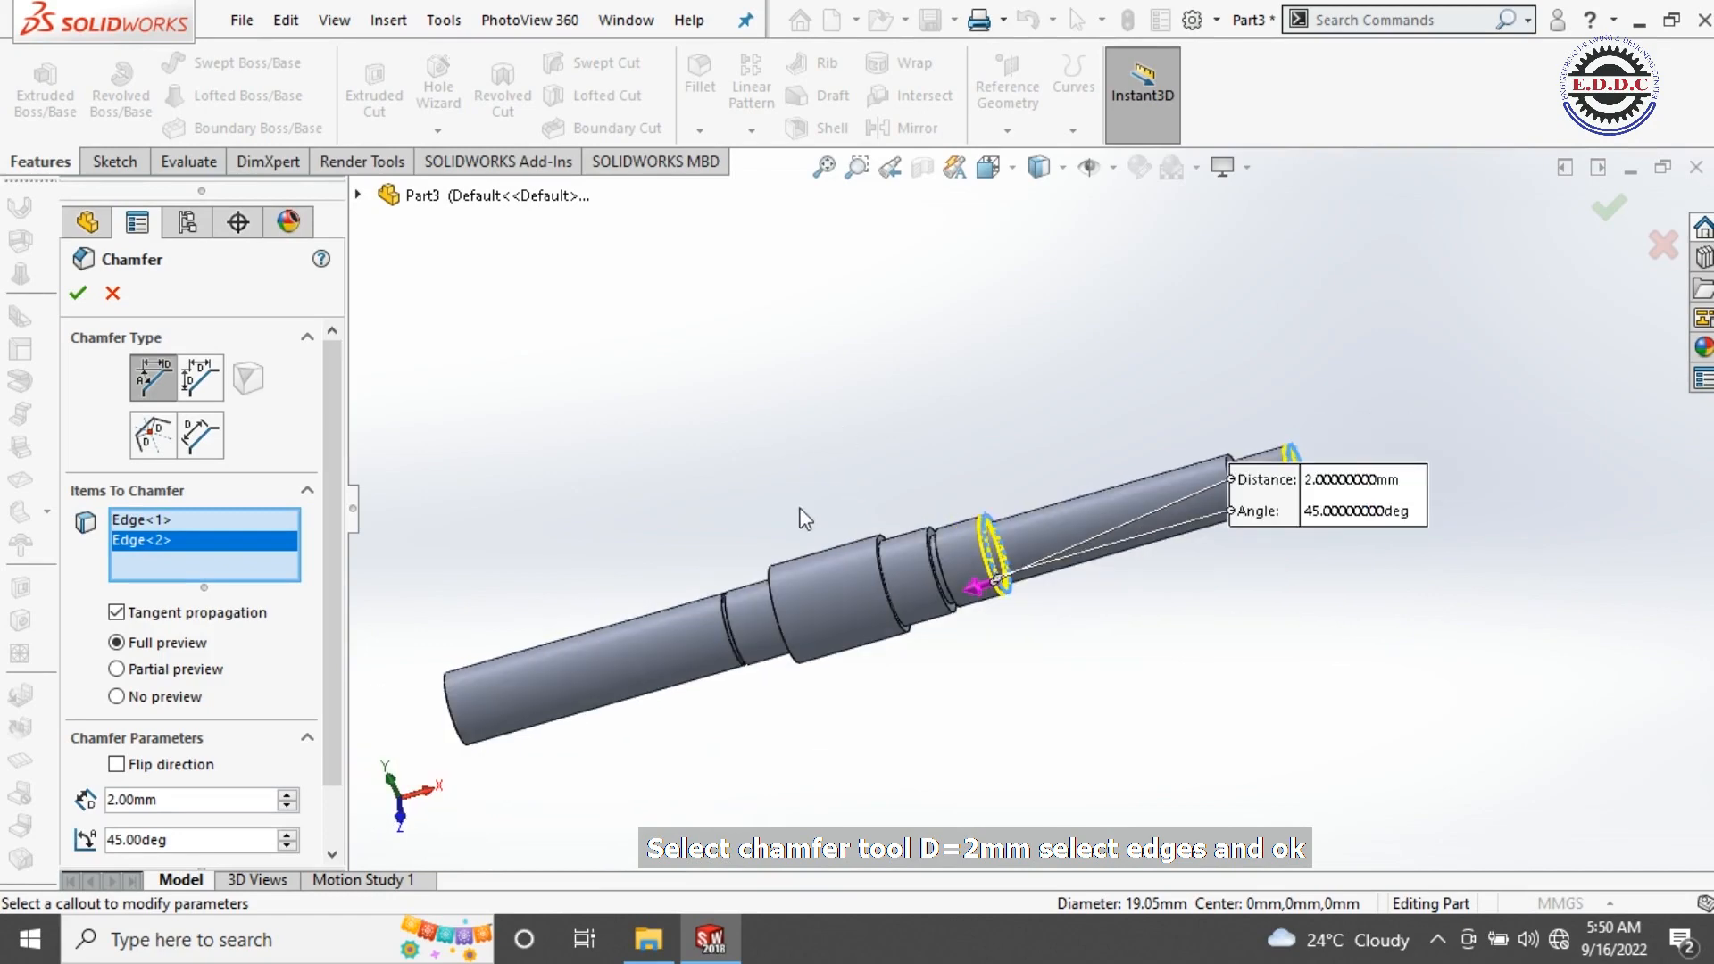
{"action": "scroll", "coordinate": [739, 510], "scroll_direction": "down", "scroll_amount": 1}
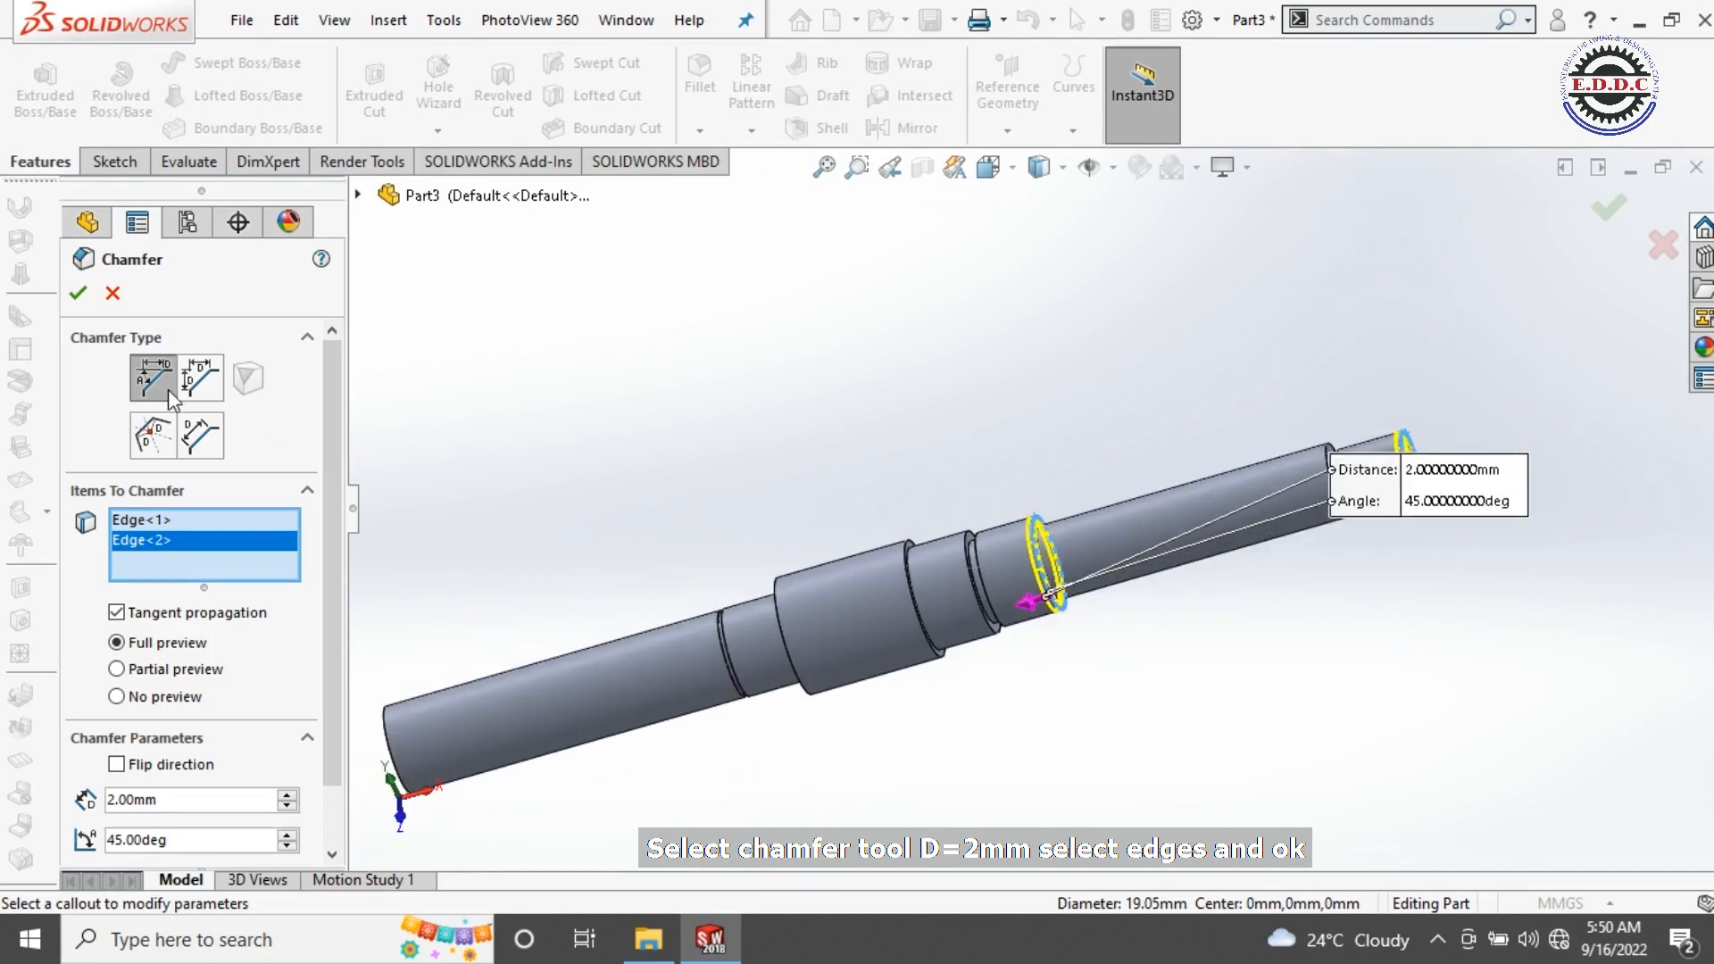
{"action": "left_click", "coordinate": [75, 299]}
Step: Open a new sketch on the flat end face of the chamfered small-diameter end
{"action": "middle_click_drag", "start_coordinate": [648, 416], "coordinate": [1056, 599]}
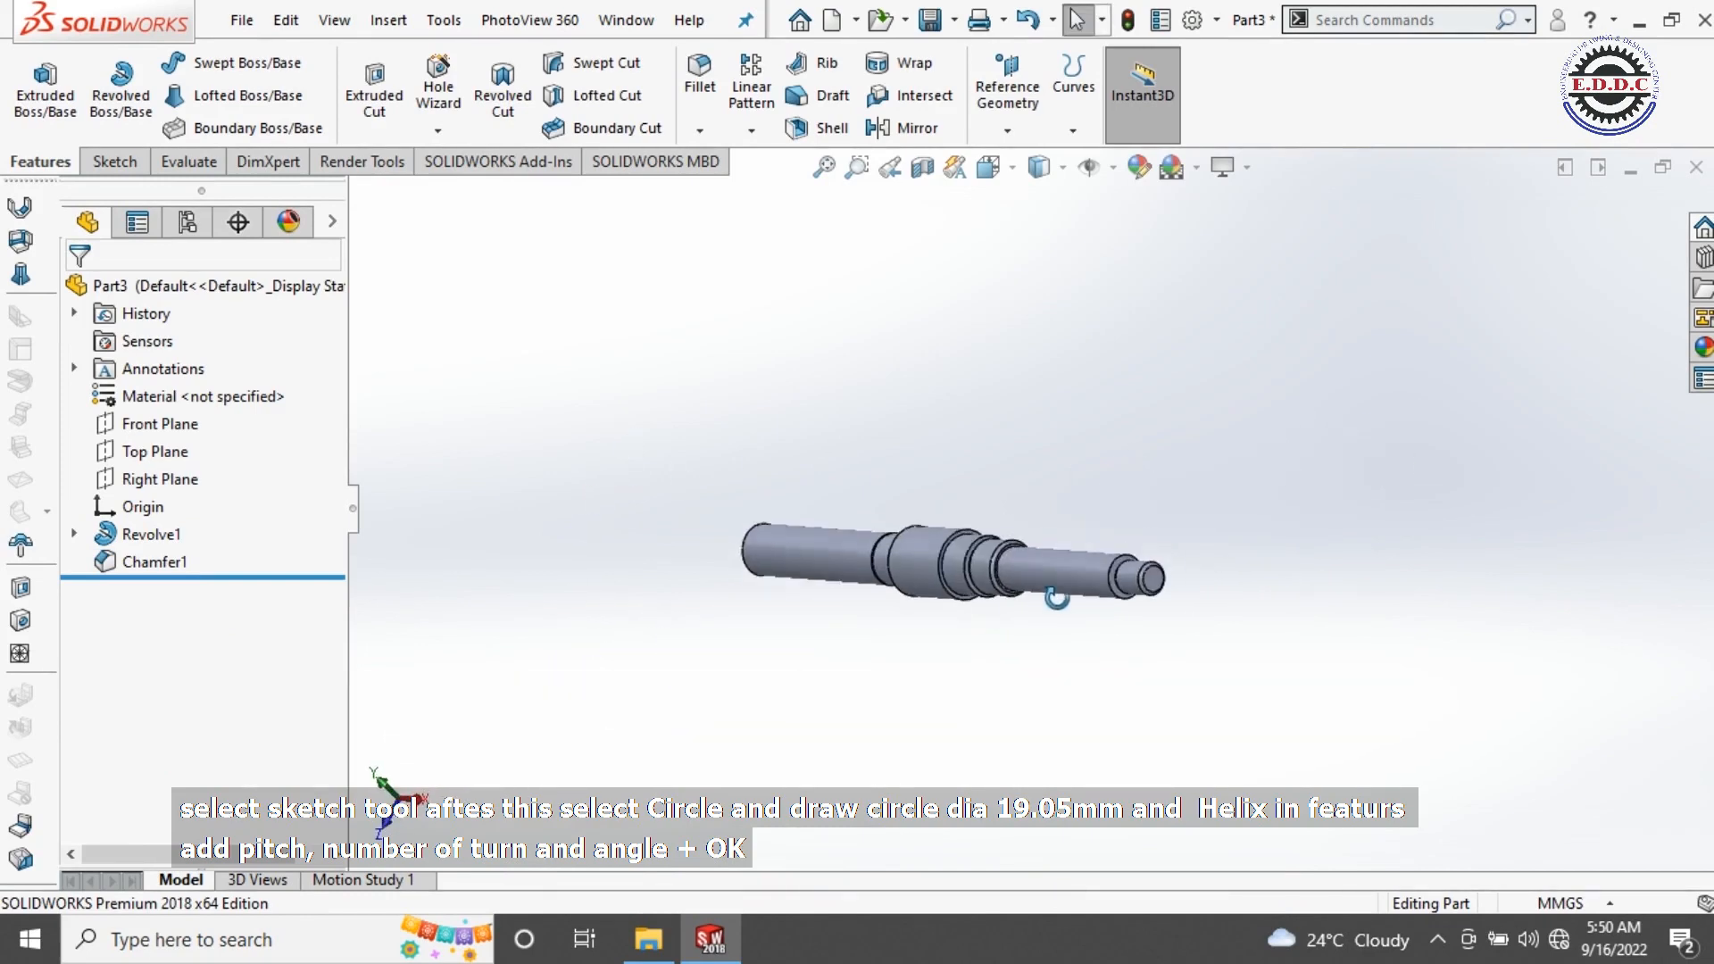
{"action": "scroll", "coordinate": [1107, 584], "scroll_direction": "down", "scroll_amount": 5}
{"action": "left_click", "coordinate": [1097, 591]}
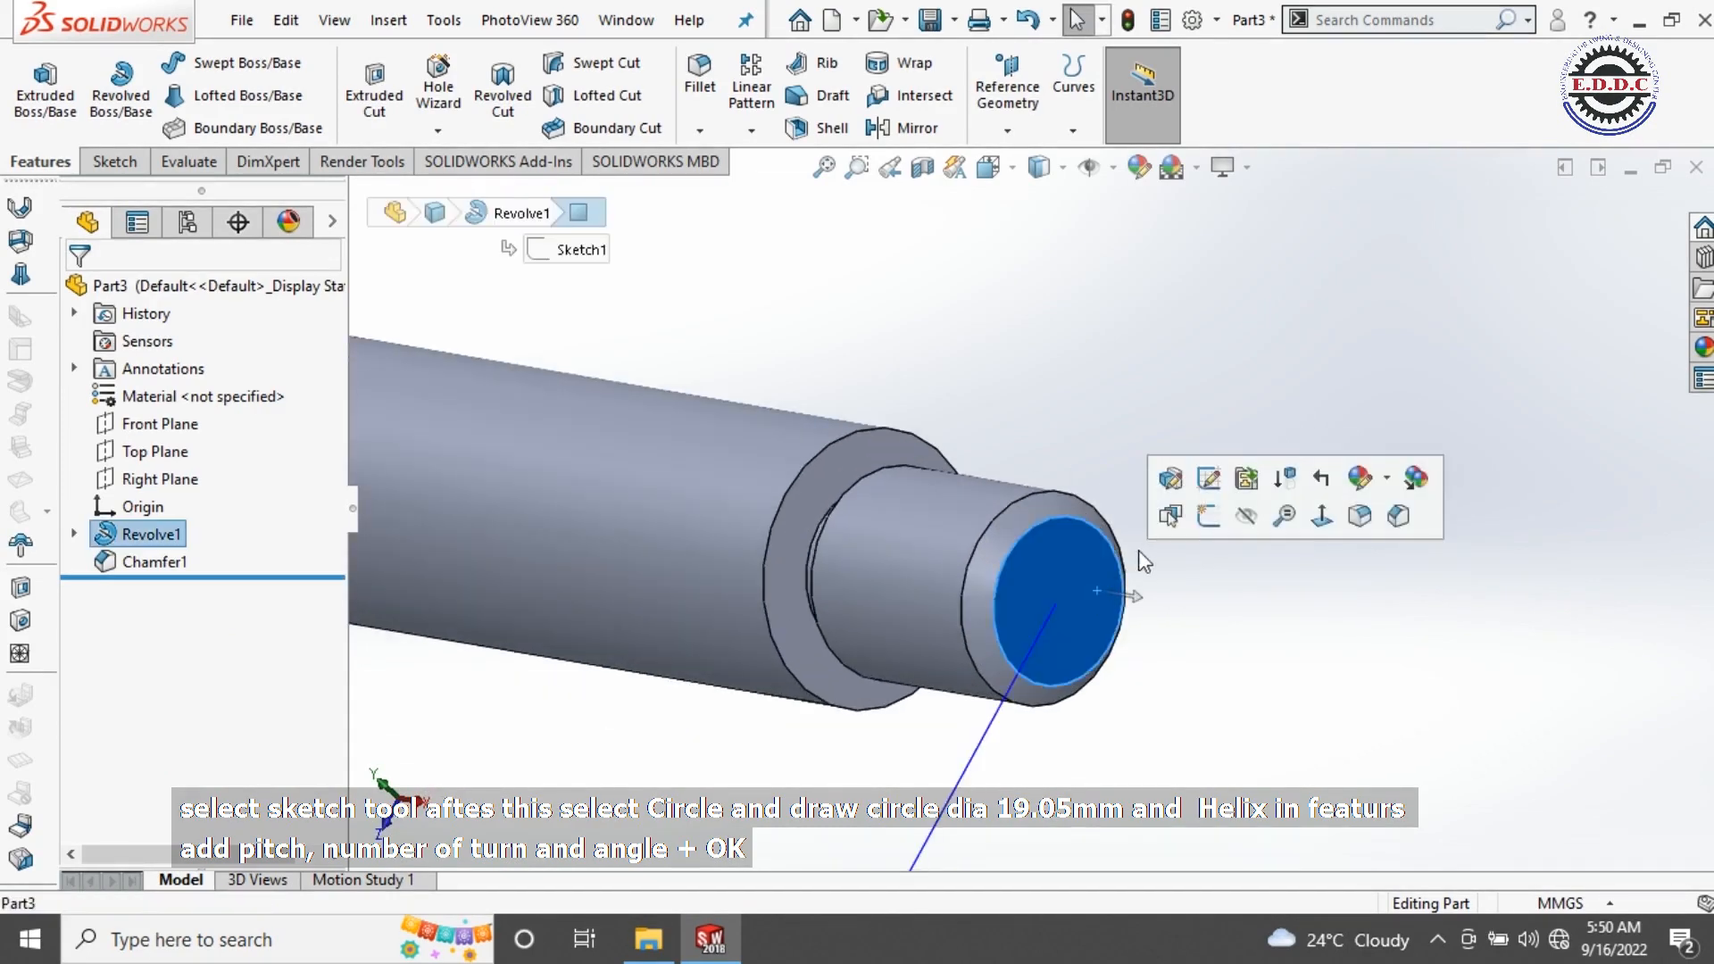
{"action": "left_click", "coordinate": [1207, 518]}
{"action": "scroll", "coordinate": [971, 464], "scroll_direction": "up", "scroll_amount": 3}
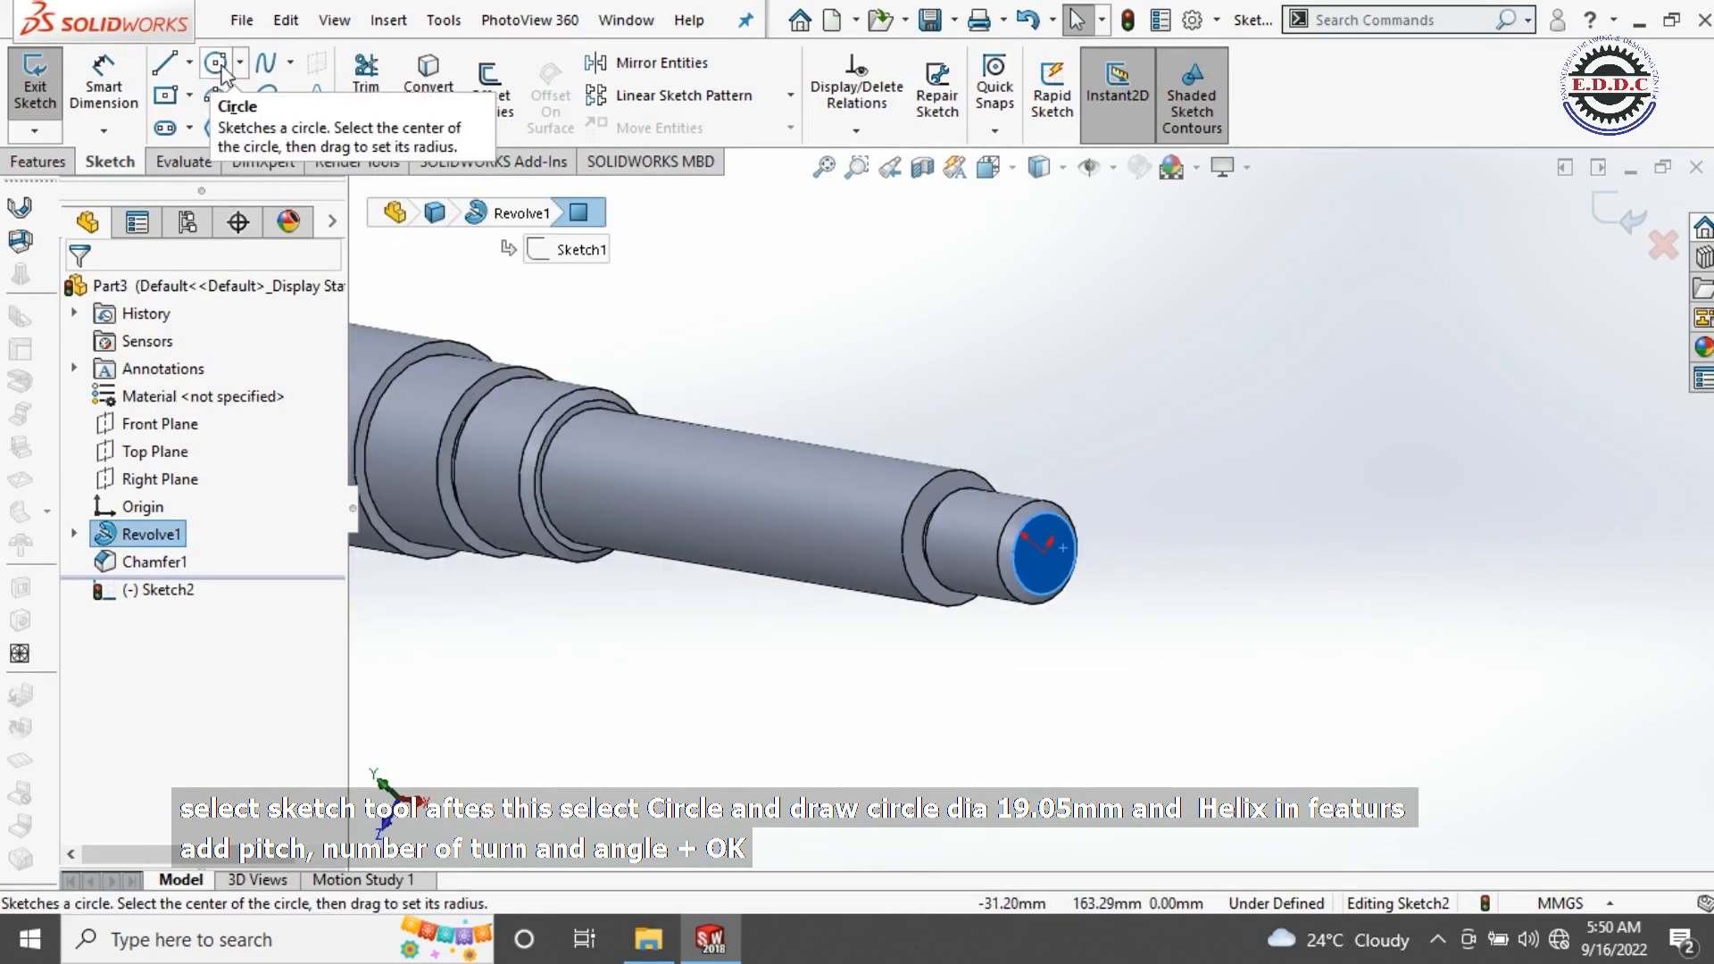
Step: Sketch a circle about 17.7 mm in diameter on the end face, centred on the origin
{"action": "left_click", "coordinate": [218, 65]}
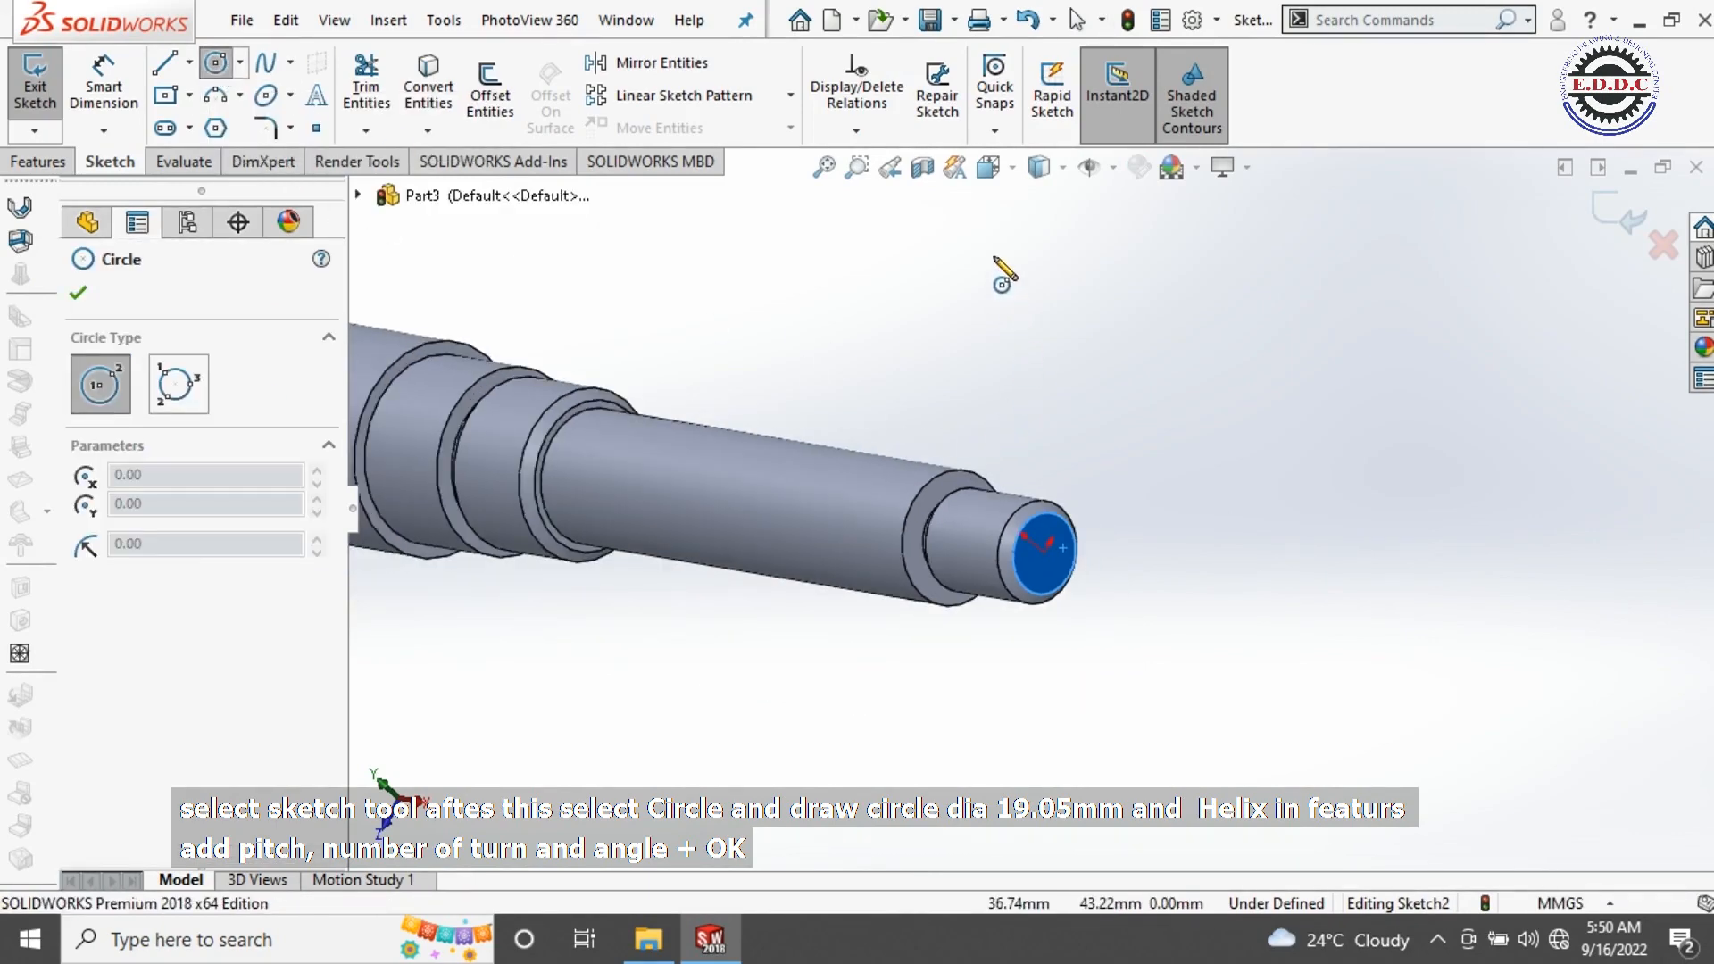
{"action": "left_click", "coordinate": [989, 167]}
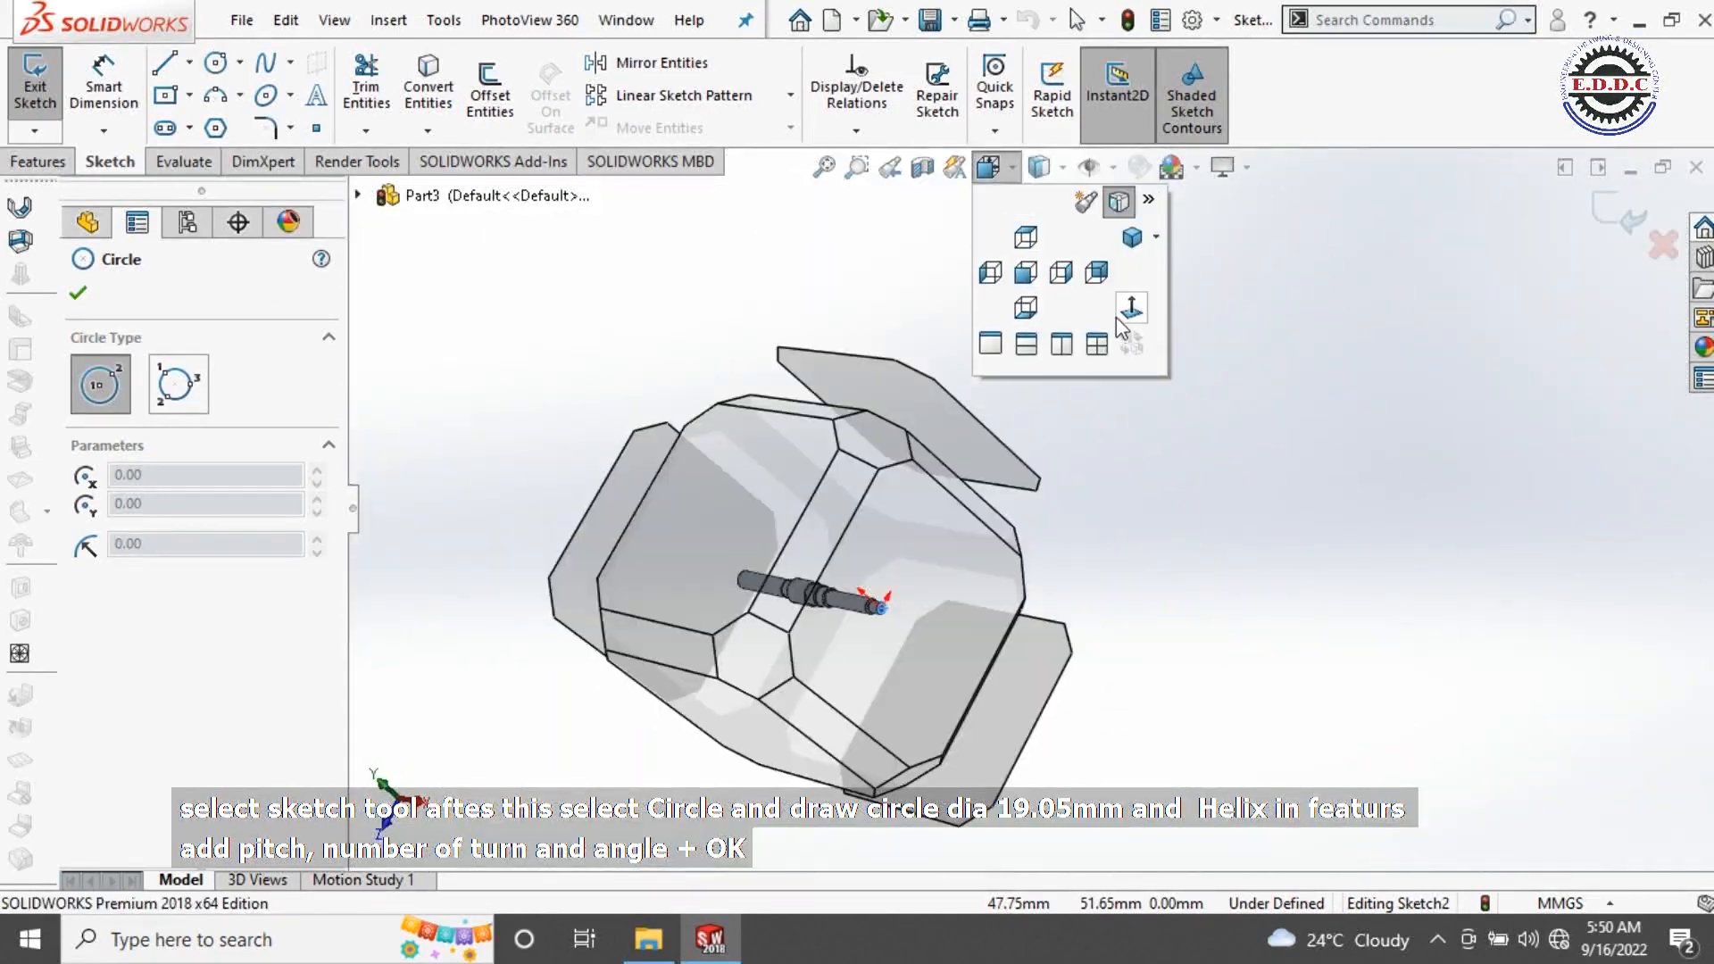
{"action": "left_click", "coordinate": [1126, 311]}
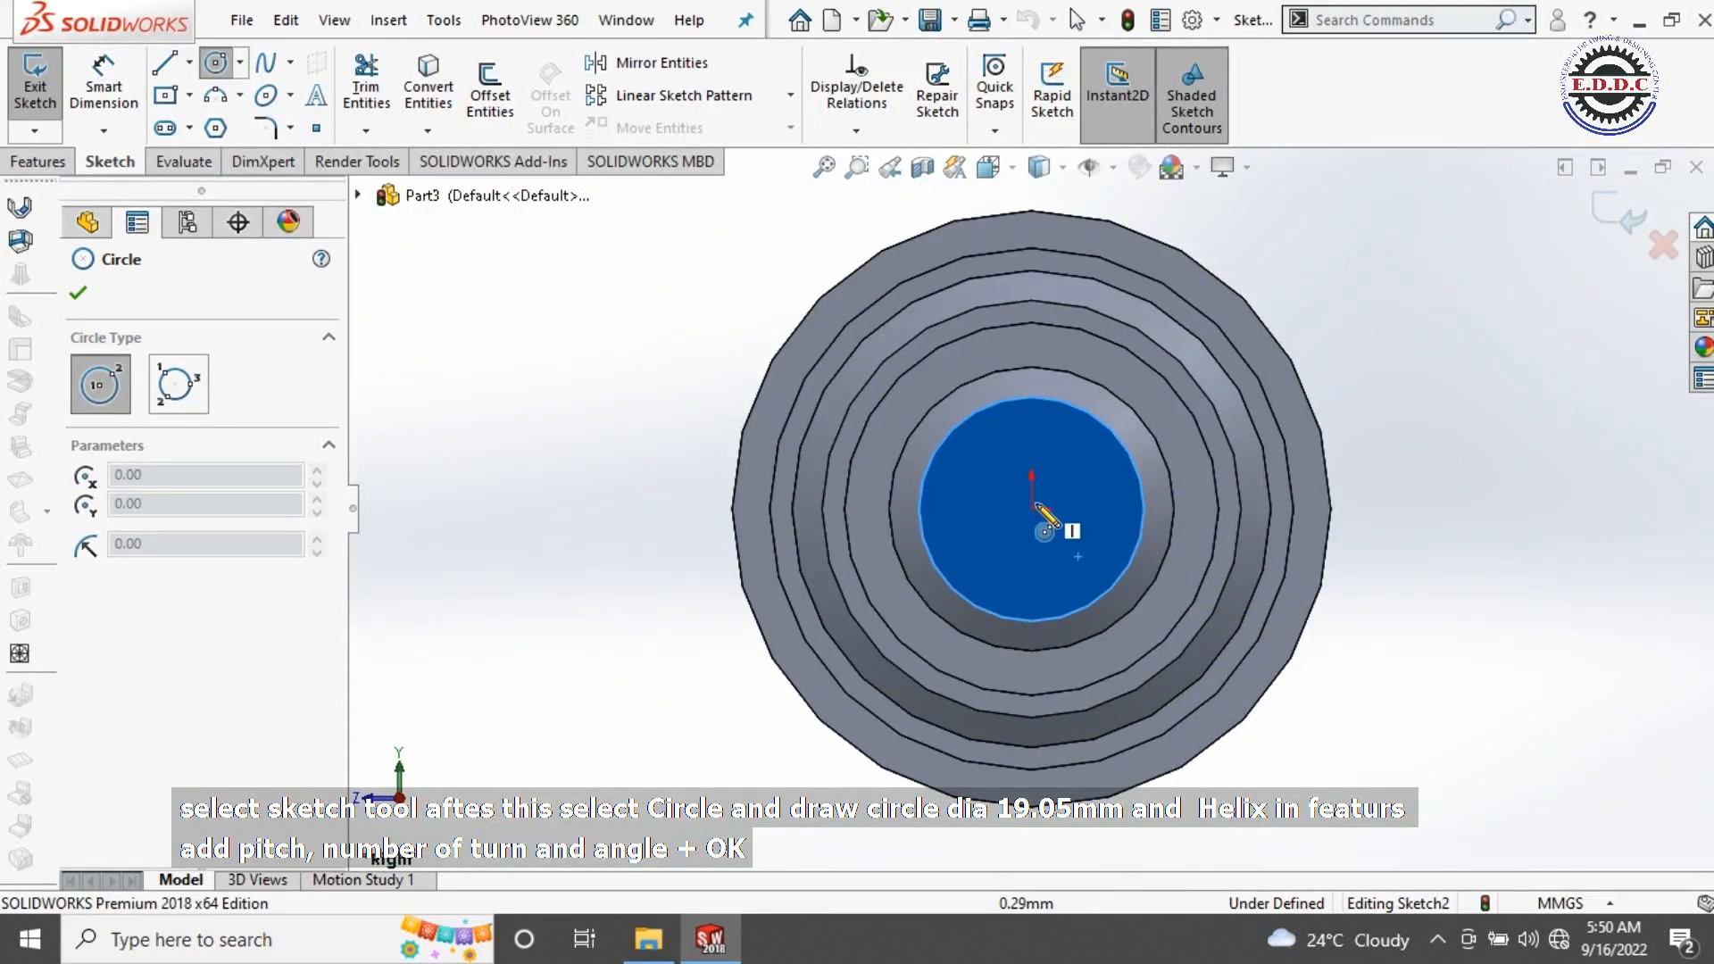
{"action": "left_click", "coordinate": [1033, 508]}
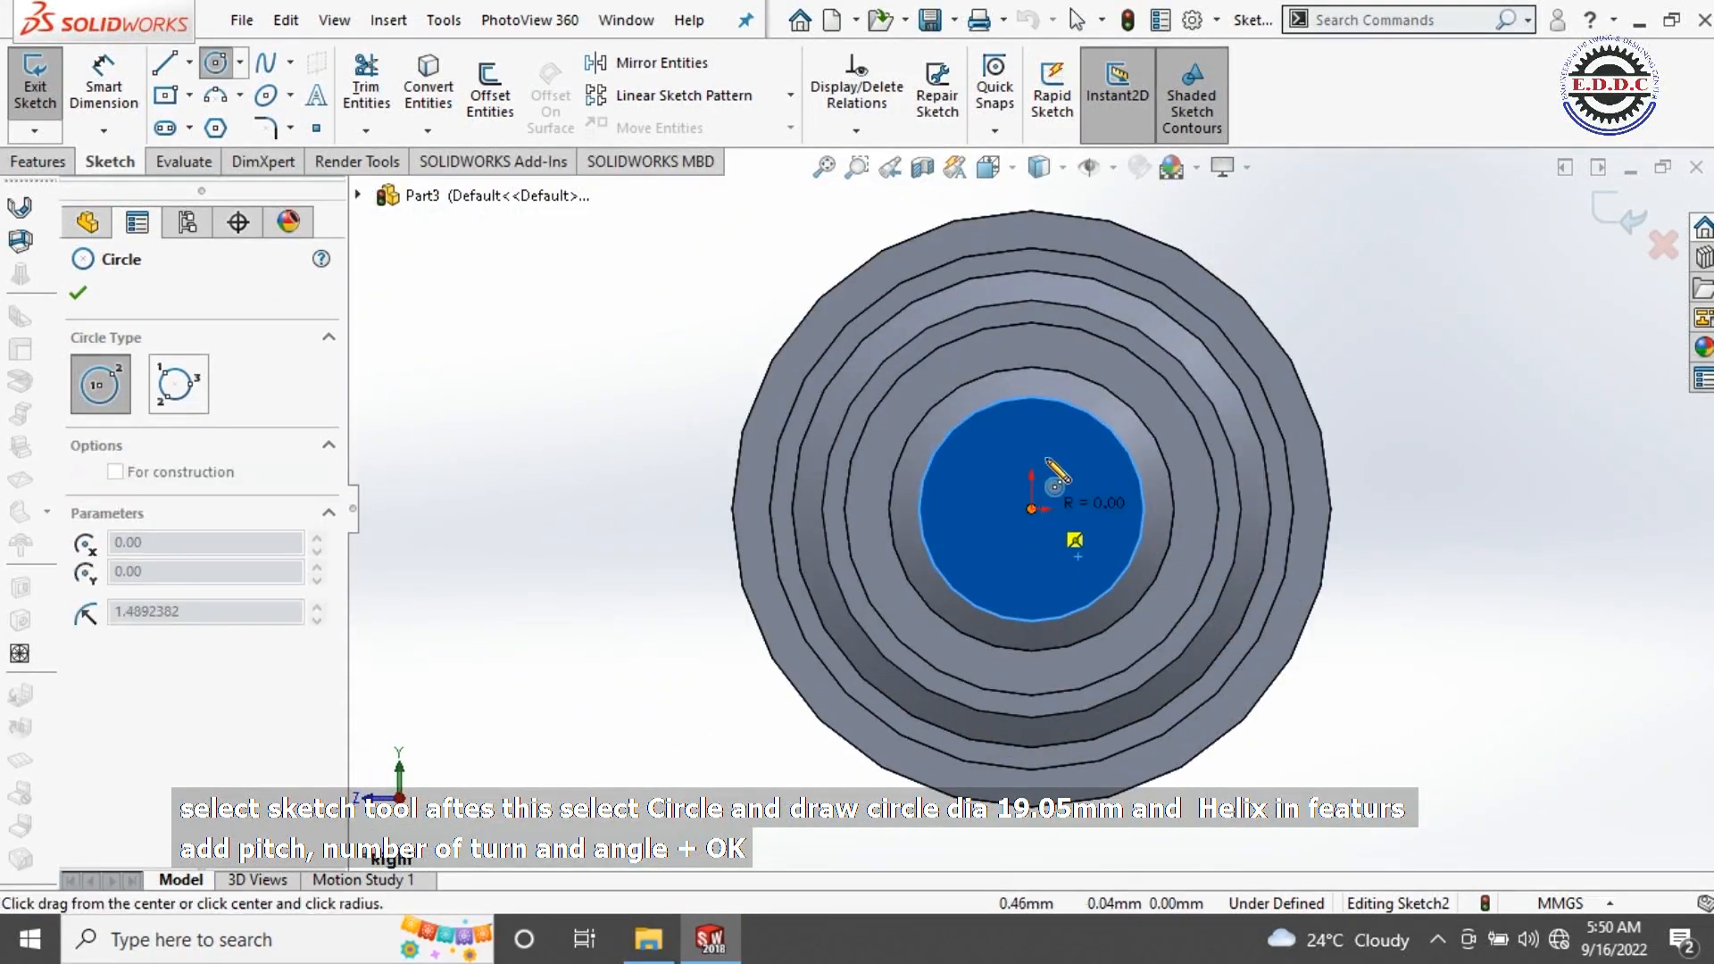
{"action": "left_click", "coordinate": [1062, 379]}
Step: Dimension the circle's diameter to 3/4 in (19.05 mm)
{"action": "left_click", "coordinate": [103, 80]}
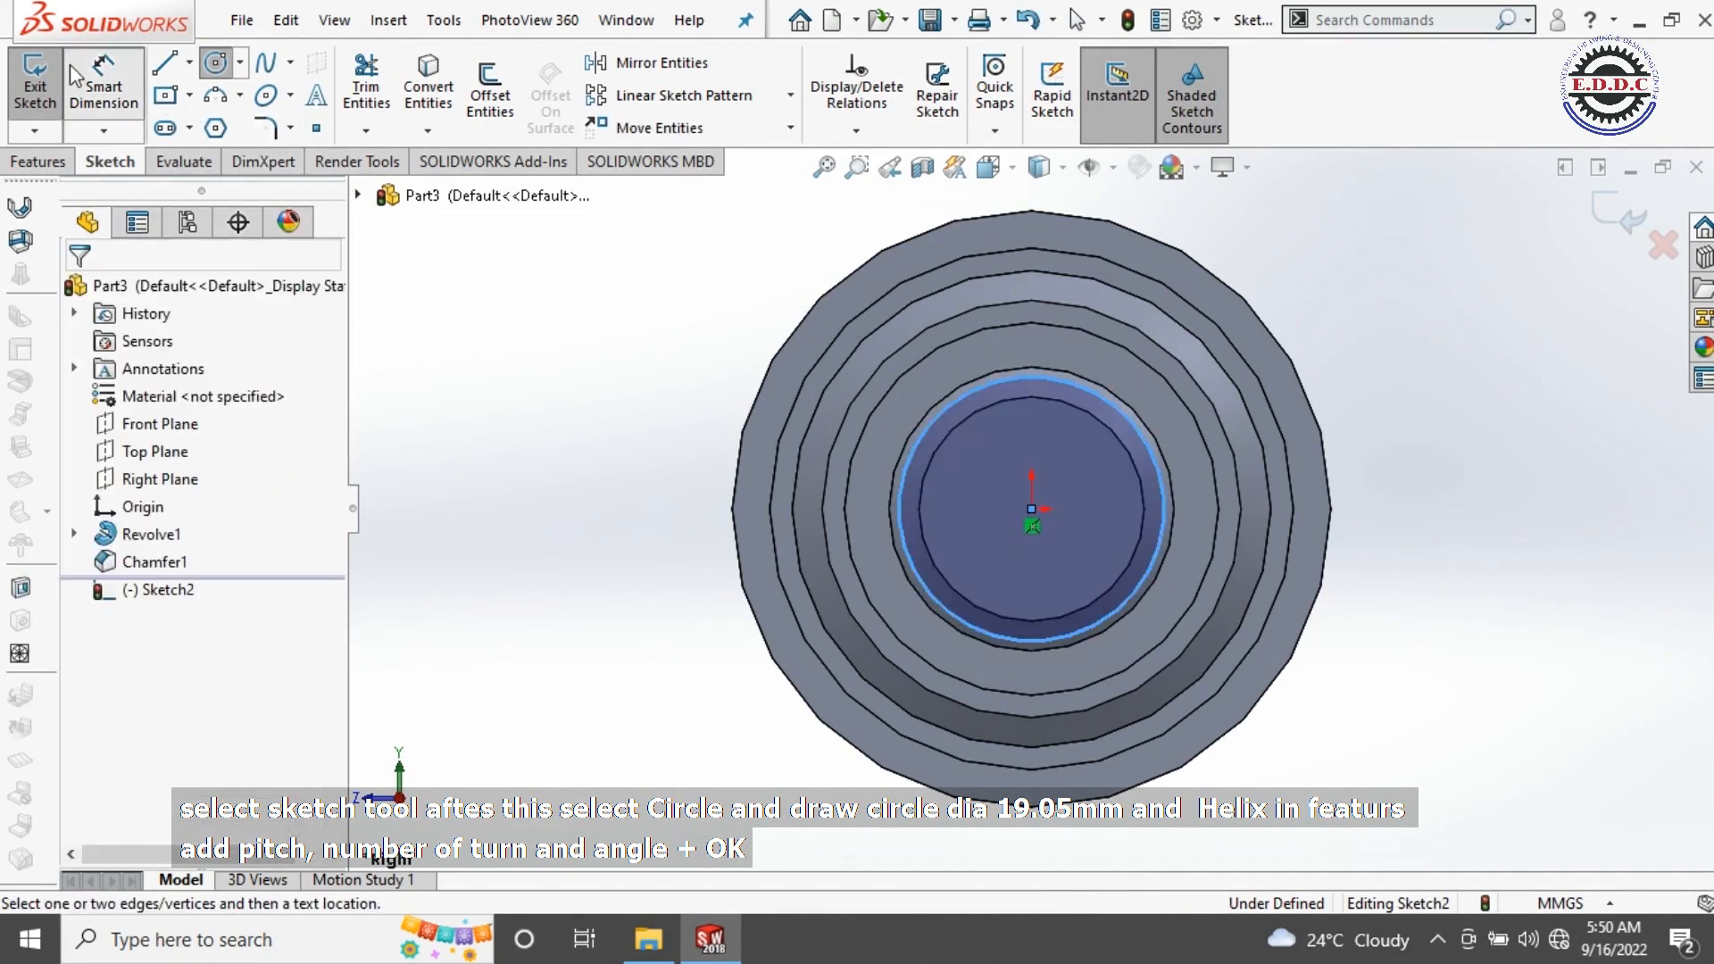
{"action": "left_click", "coordinate": [1012, 398]}
{"action": "left_click", "coordinate": [985, 448]}
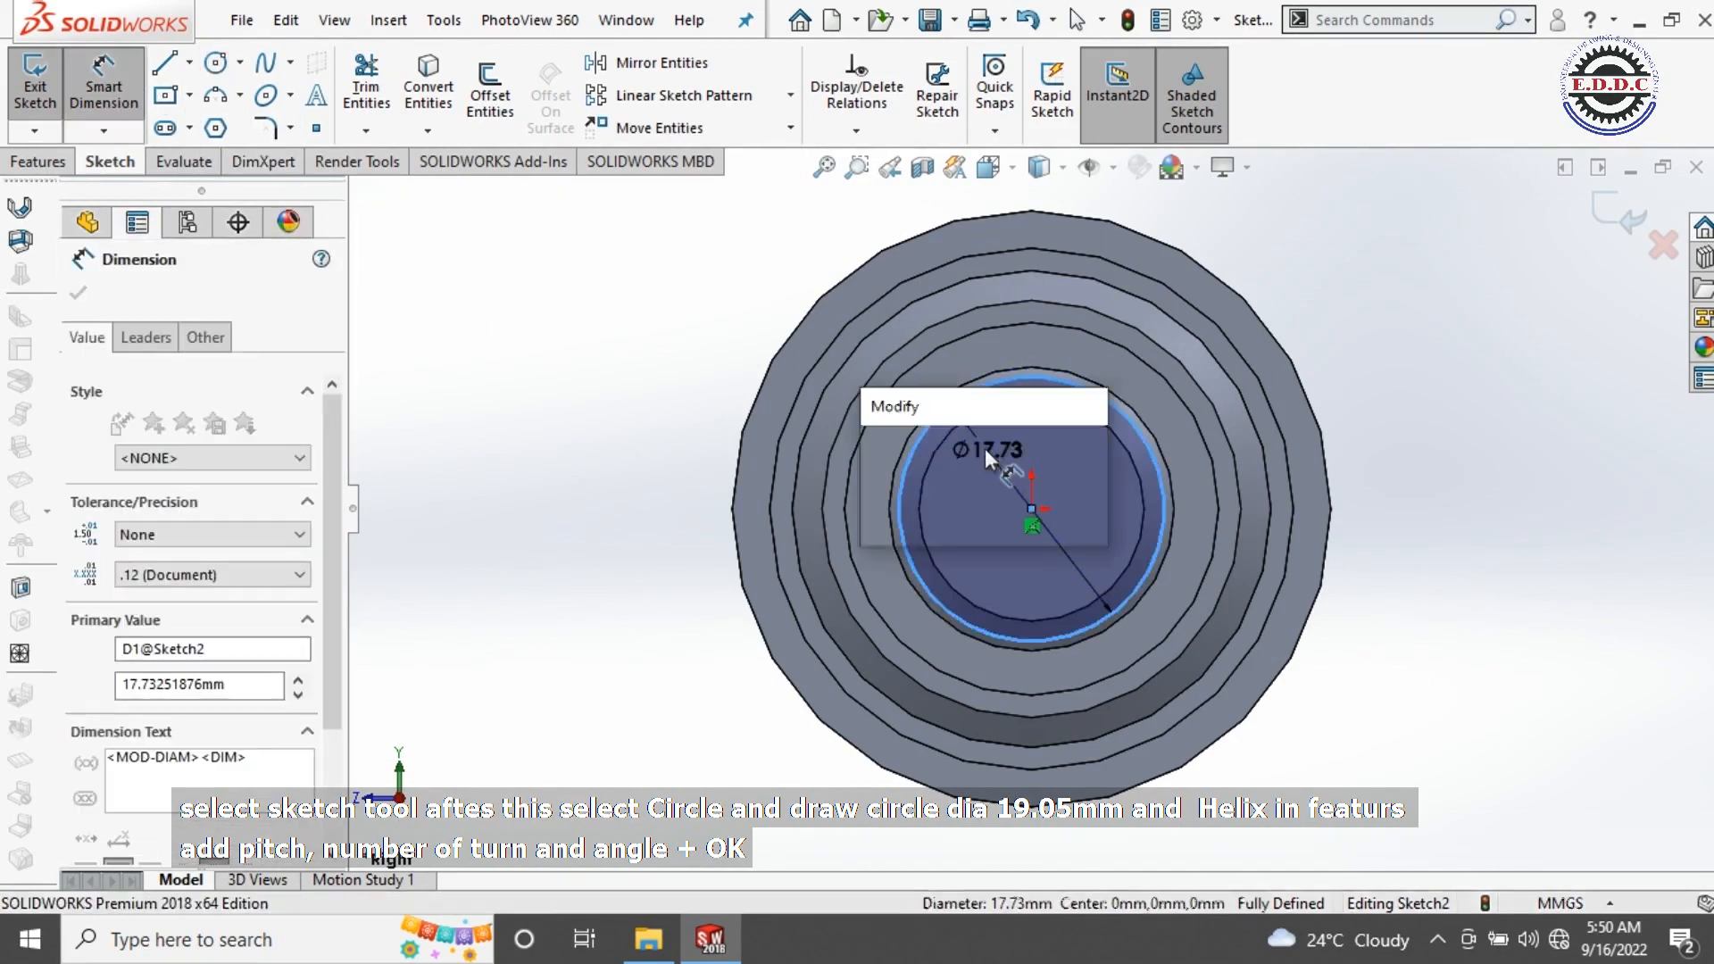
{"action": "type", "text": "3/4in"}
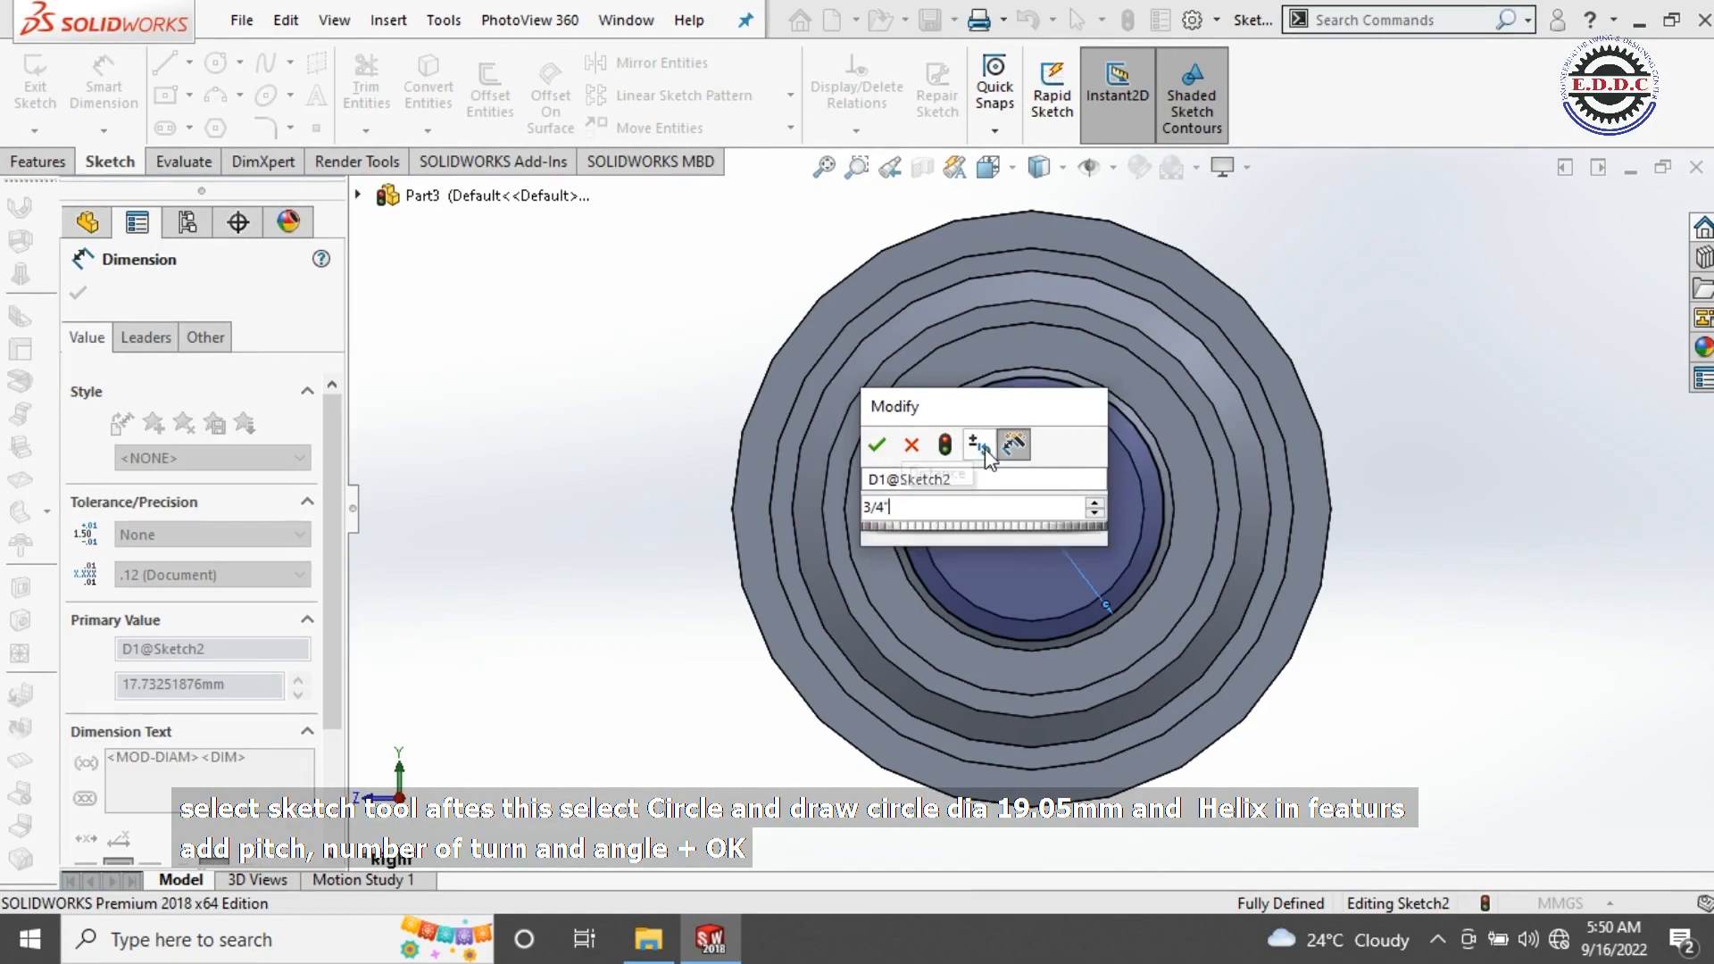
{"action": "key", "text": "Return"}
{"action": "left_click", "coordinate": [703, 385]}
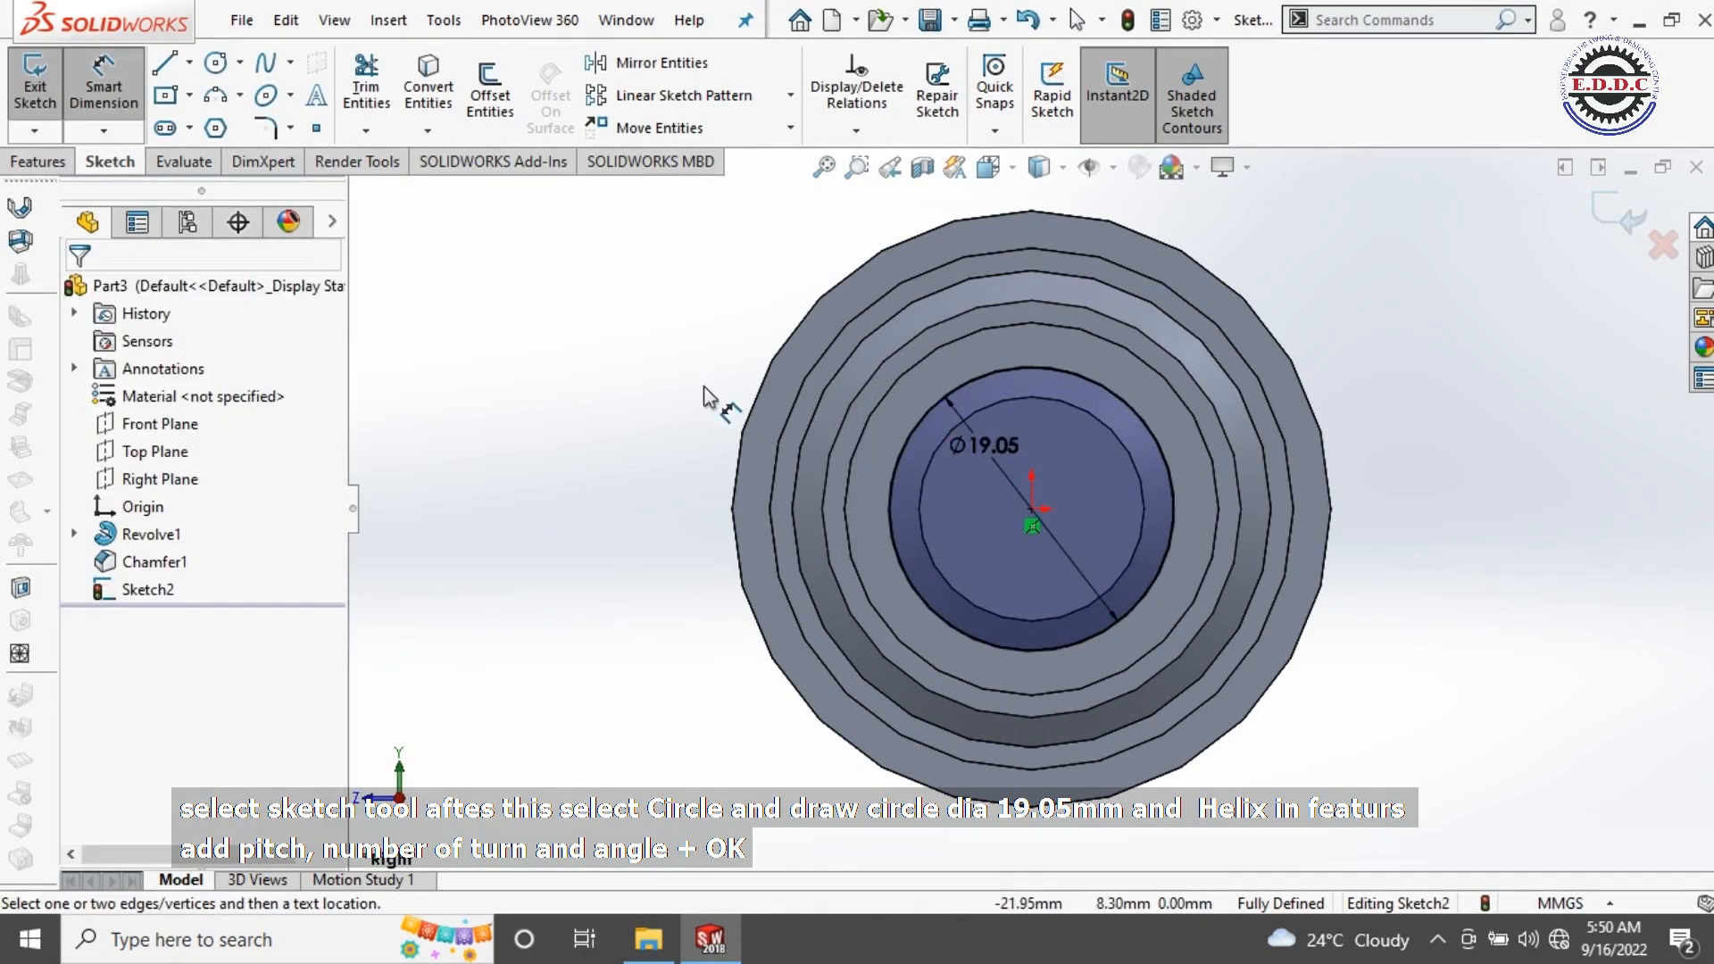
Step: Start a Helix/Spiral curve from the 19.05 mm circle on the shaft's end face
{"action": "scroll", "coordinate": [907, 323], "scroll_direction": "up", "scroll_amount": 5}
{"action": "left_click", "coordinate": [999, 168]}
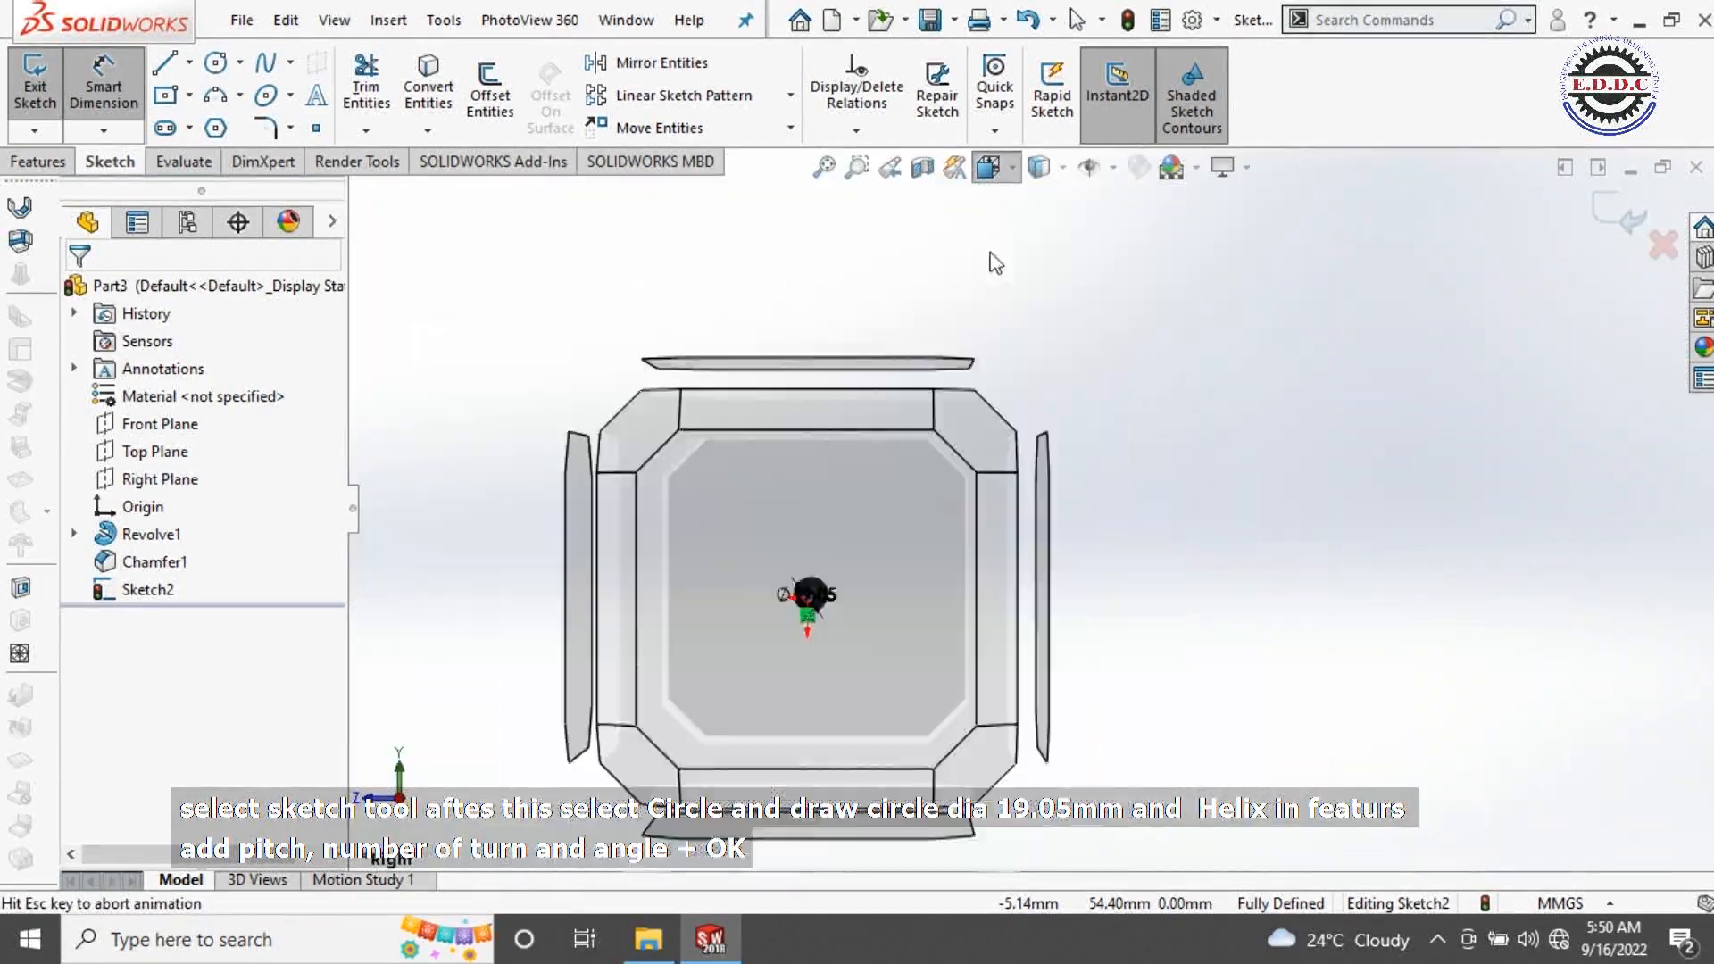
{"action": "left_click", "coordinate": [1132, 237]}
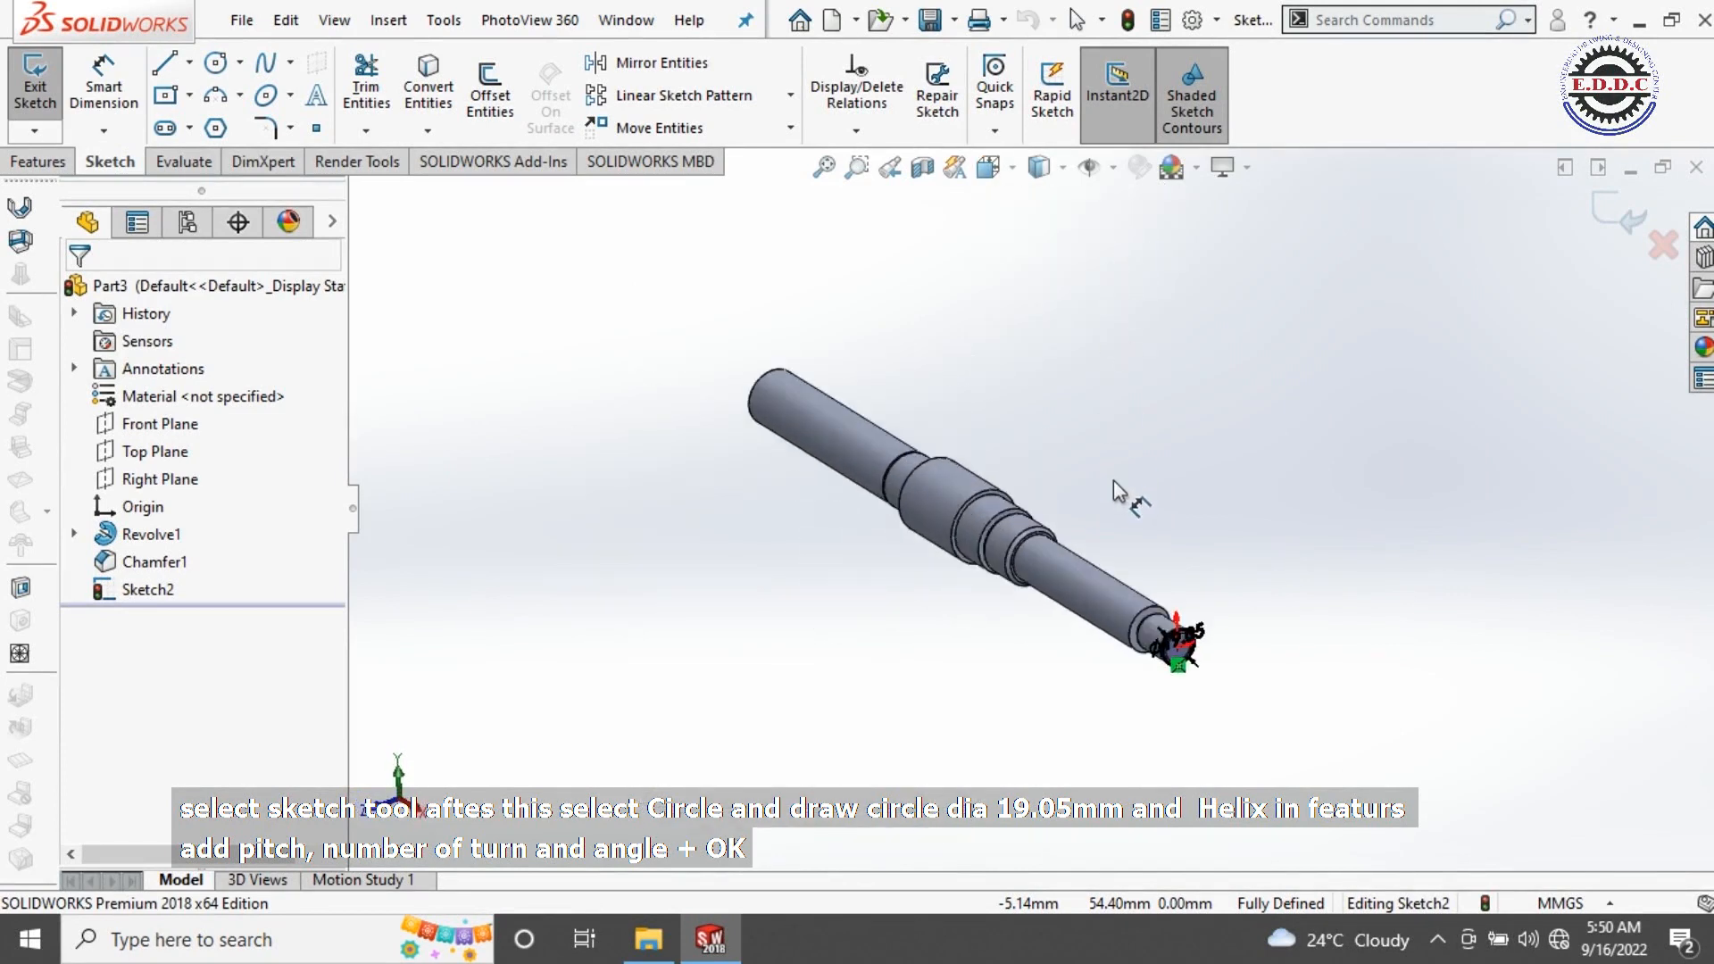
{"action": "scroll", "coordinate": [1255, 672], "scroll_direction": "down", "scroll_amount": 5}
{"action": "scroll", "coordinate": [1152, 715], "scroll_direction": "down", "scroll_amount": 5}
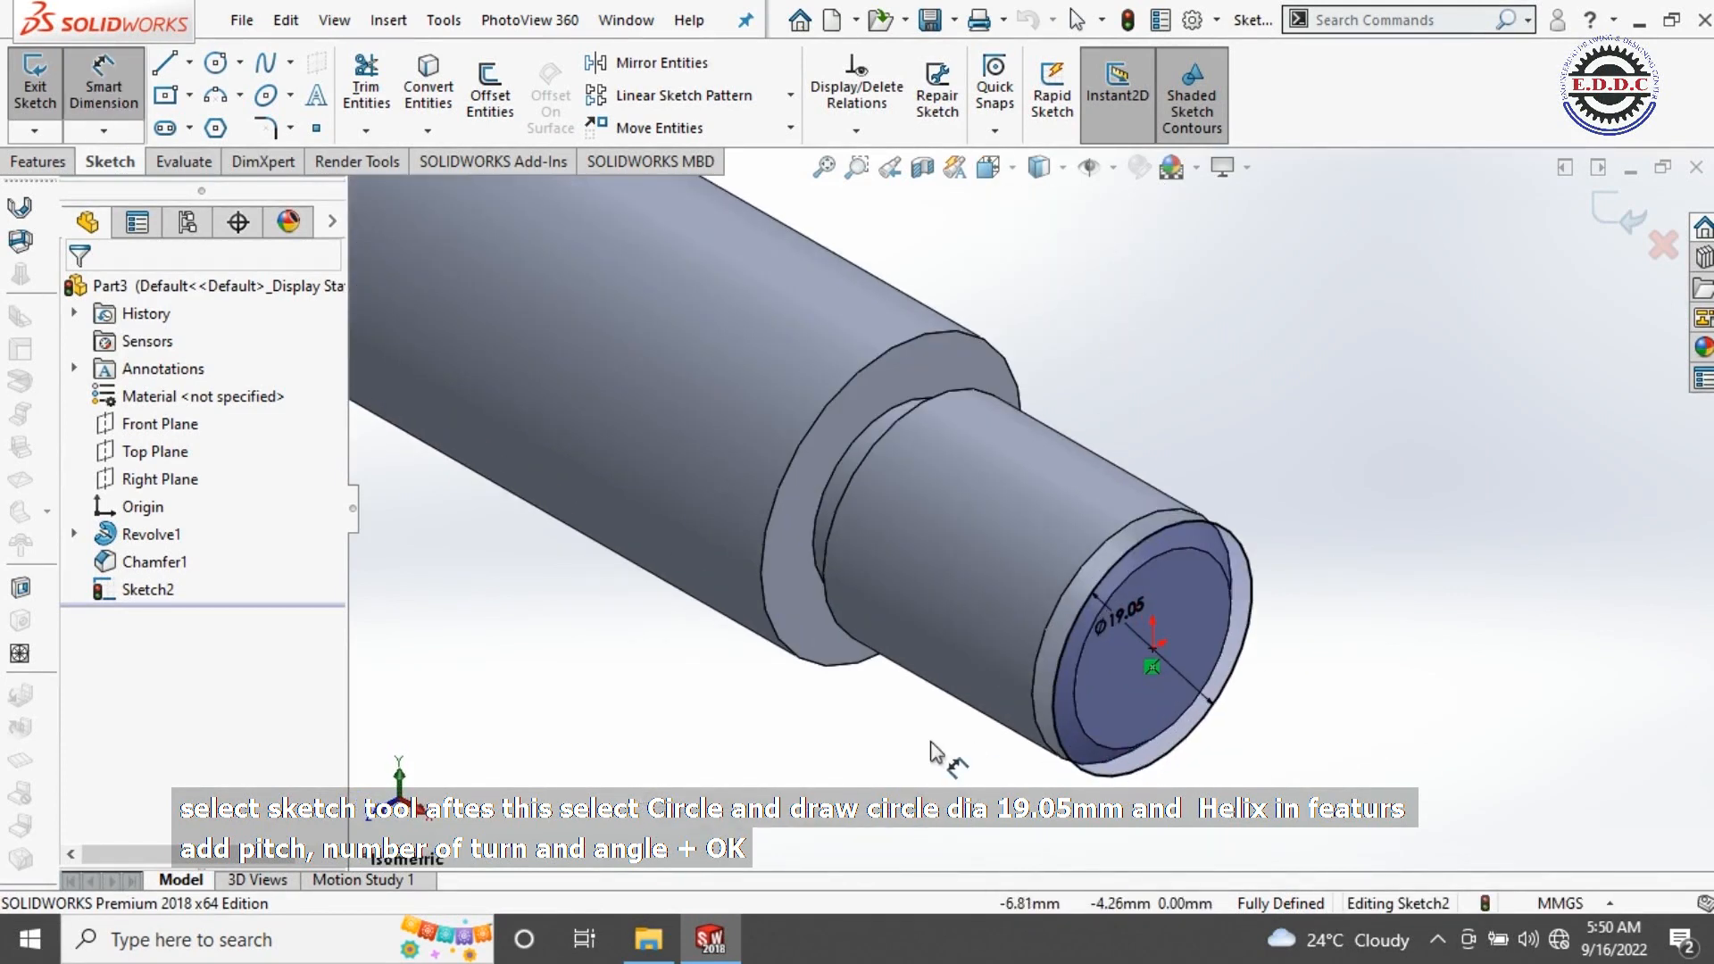
{"action": "left_click", "coordinate": [39, 161]}
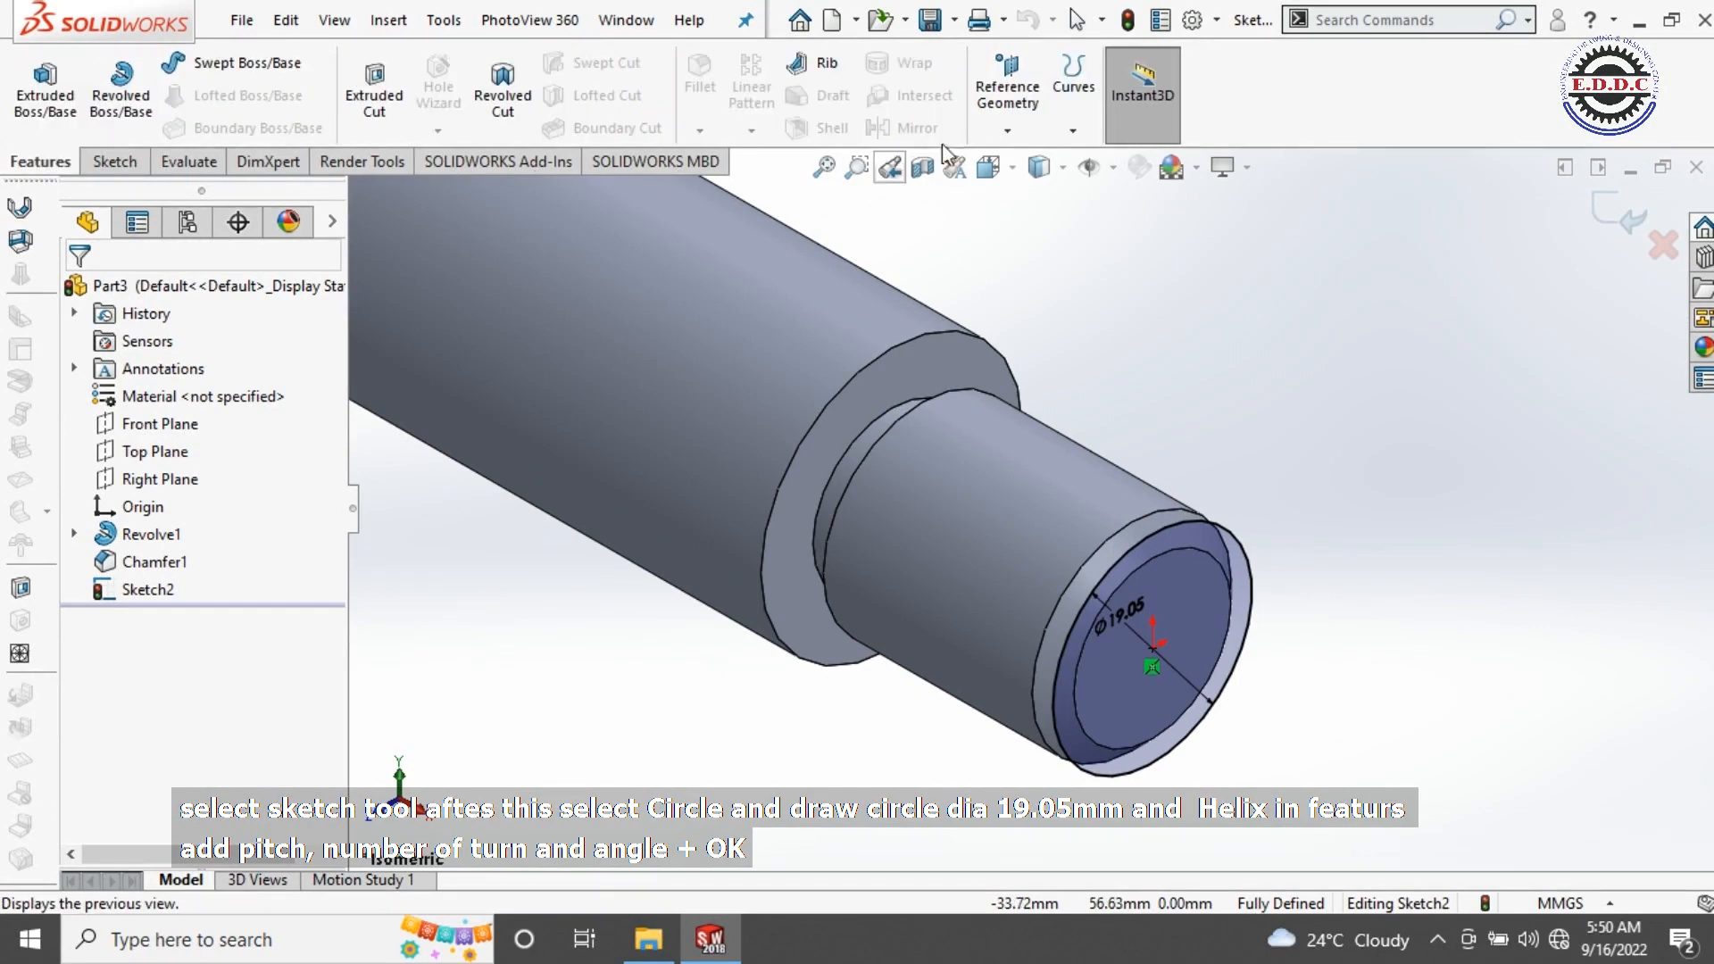
{"action": "left_click", "coordinate": [1073, 89]}
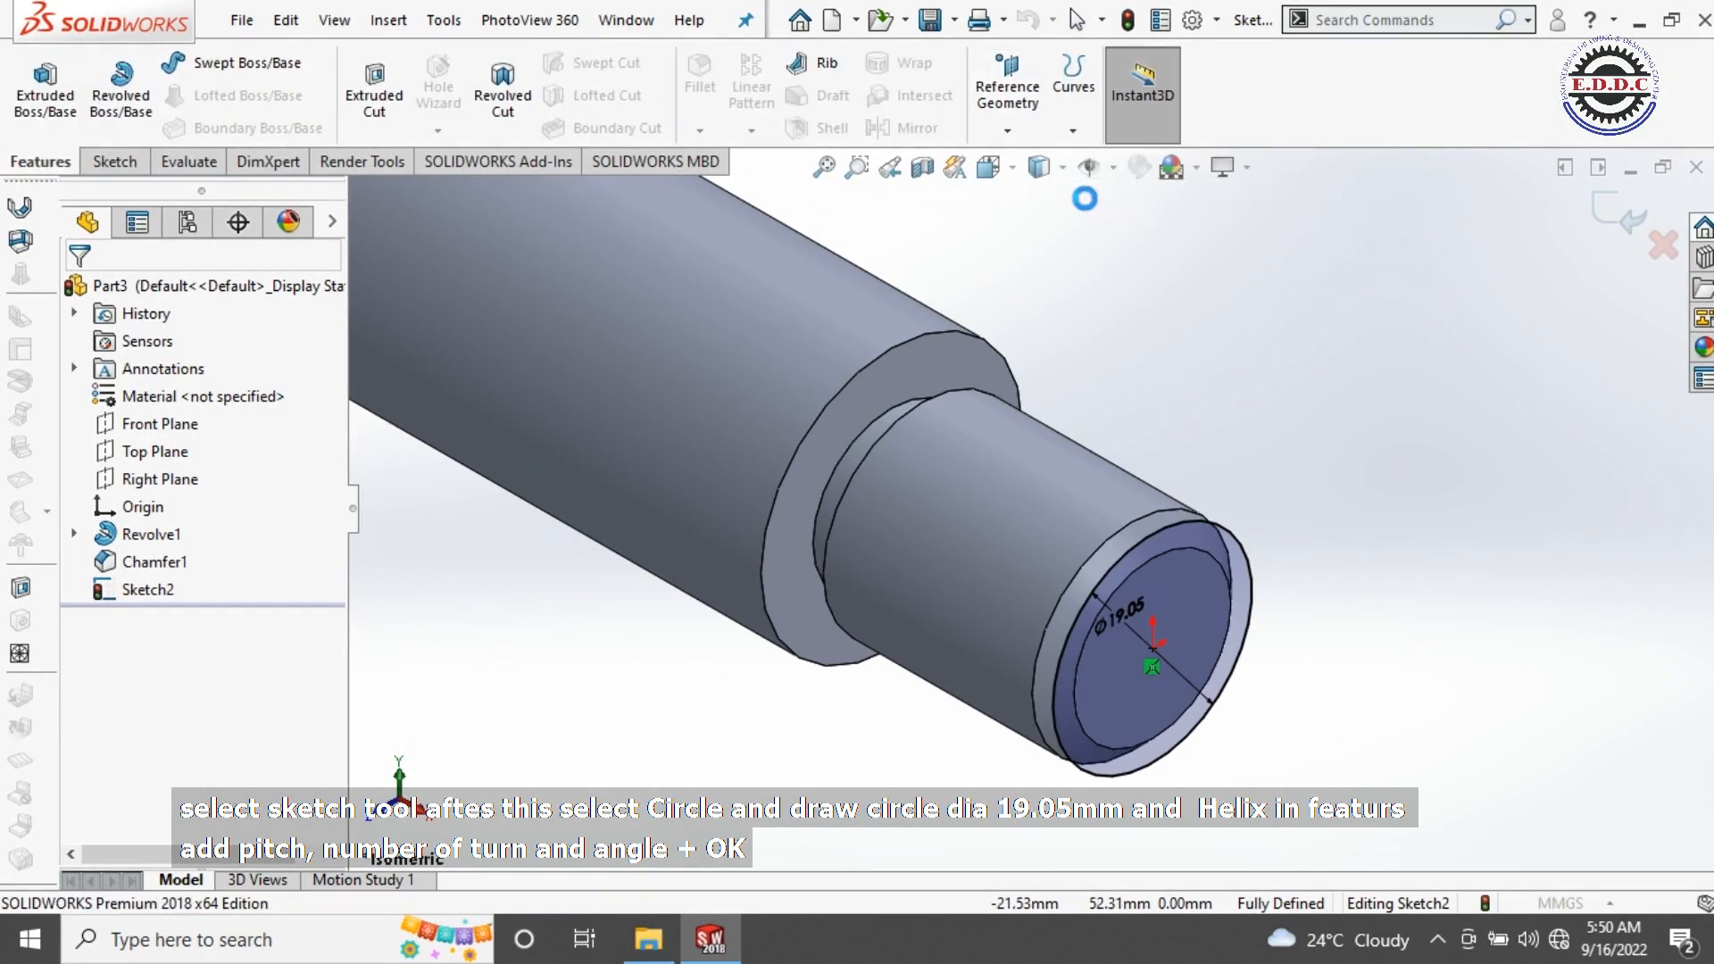
{"action": "left_click", "coordinate": [1086, 195]}
Step: Give the helix a constant pitch of 2.11666667 mm, reverse its direction into the shaft, and set the start angle to 0 degrees
{"action": "left_click", "coordinate": [1014, 175]}
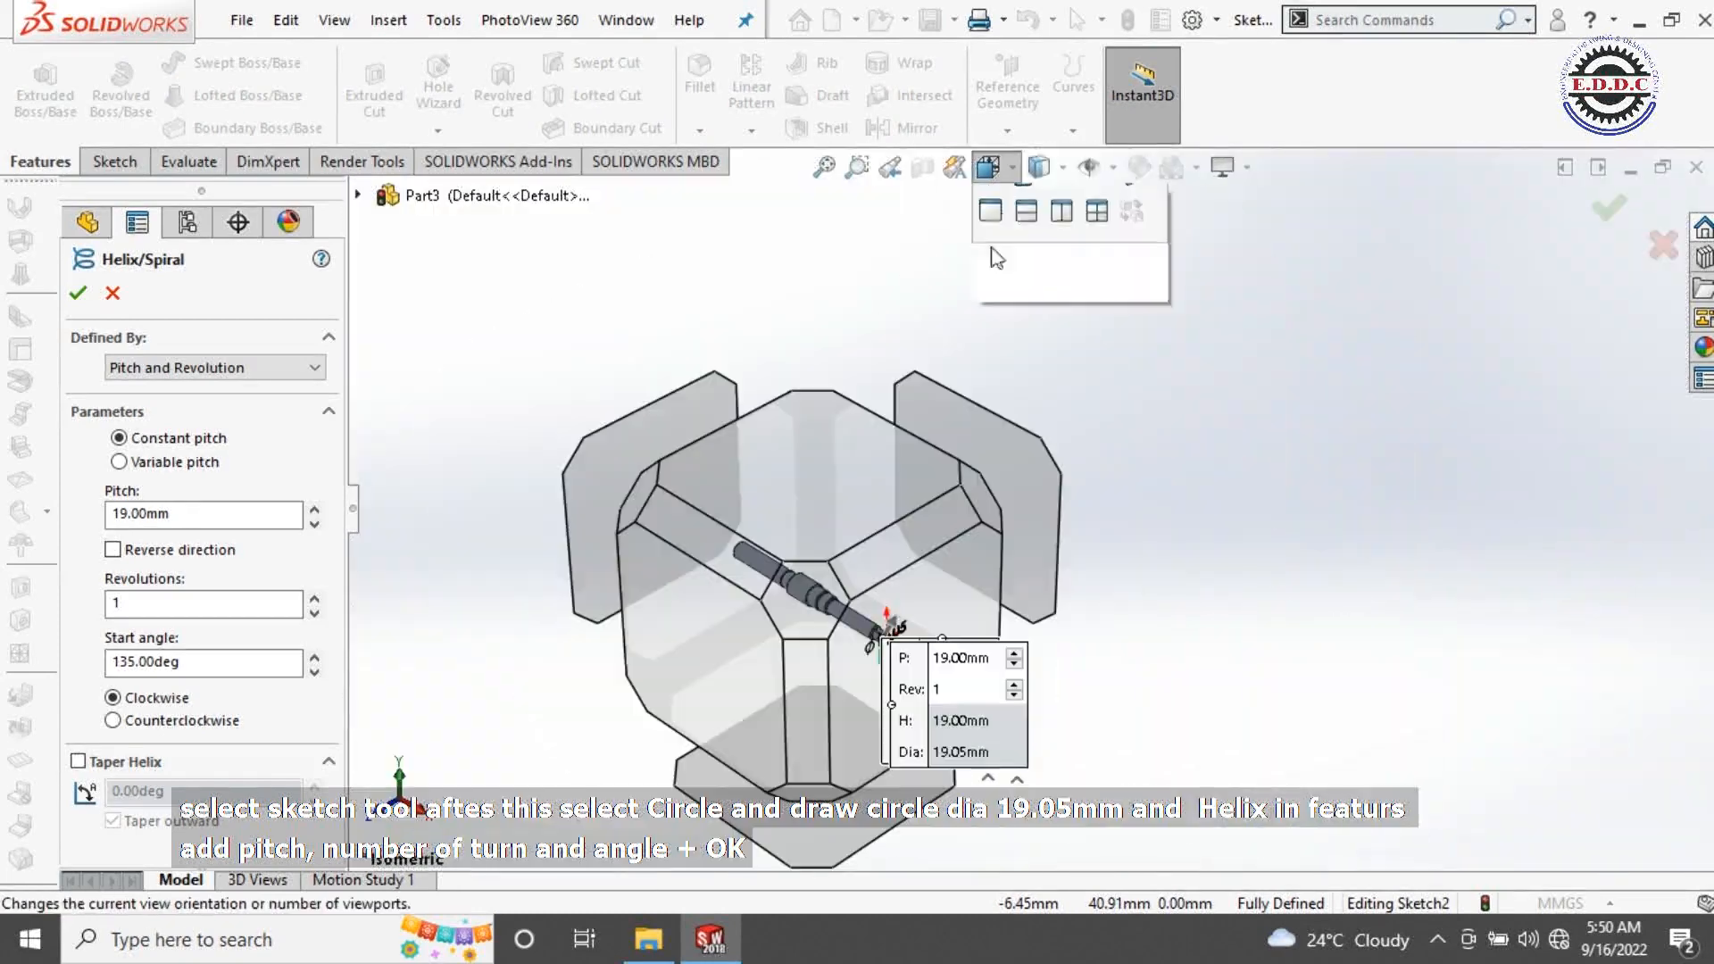
{"action": "left_click", "coordinate": [742, 611]}
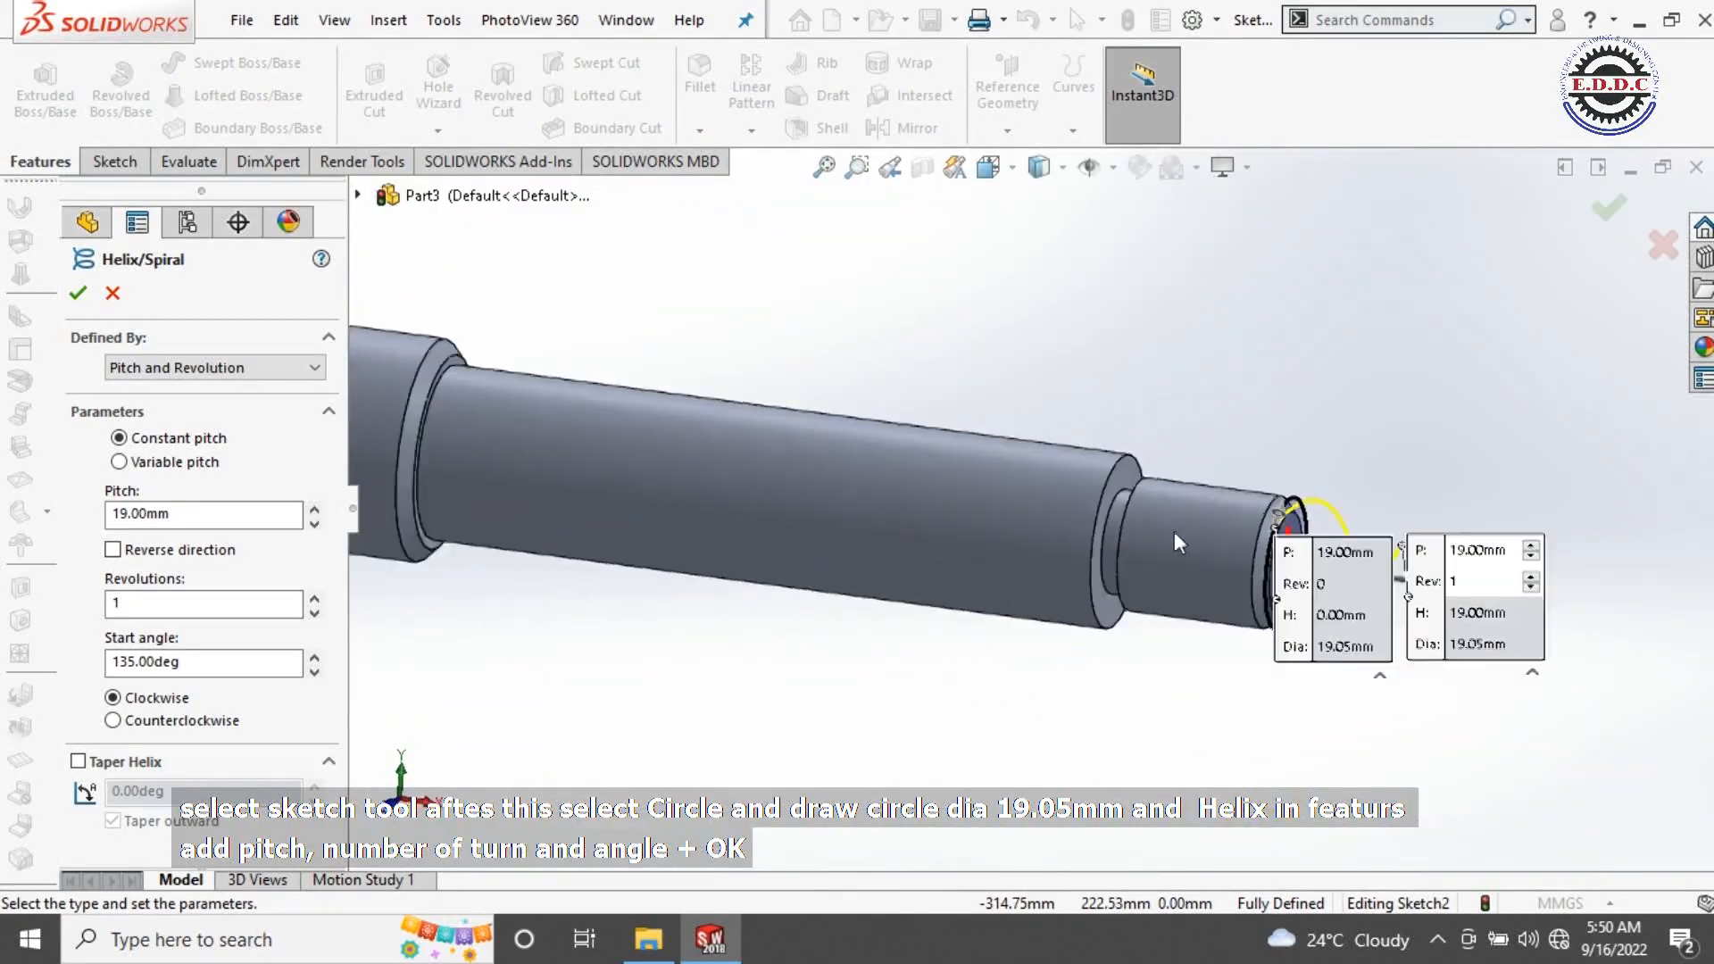
{"action": "scroll", "coordinate": [1361, 571], "scroll_direction": "down", "scroll_amount": 8}
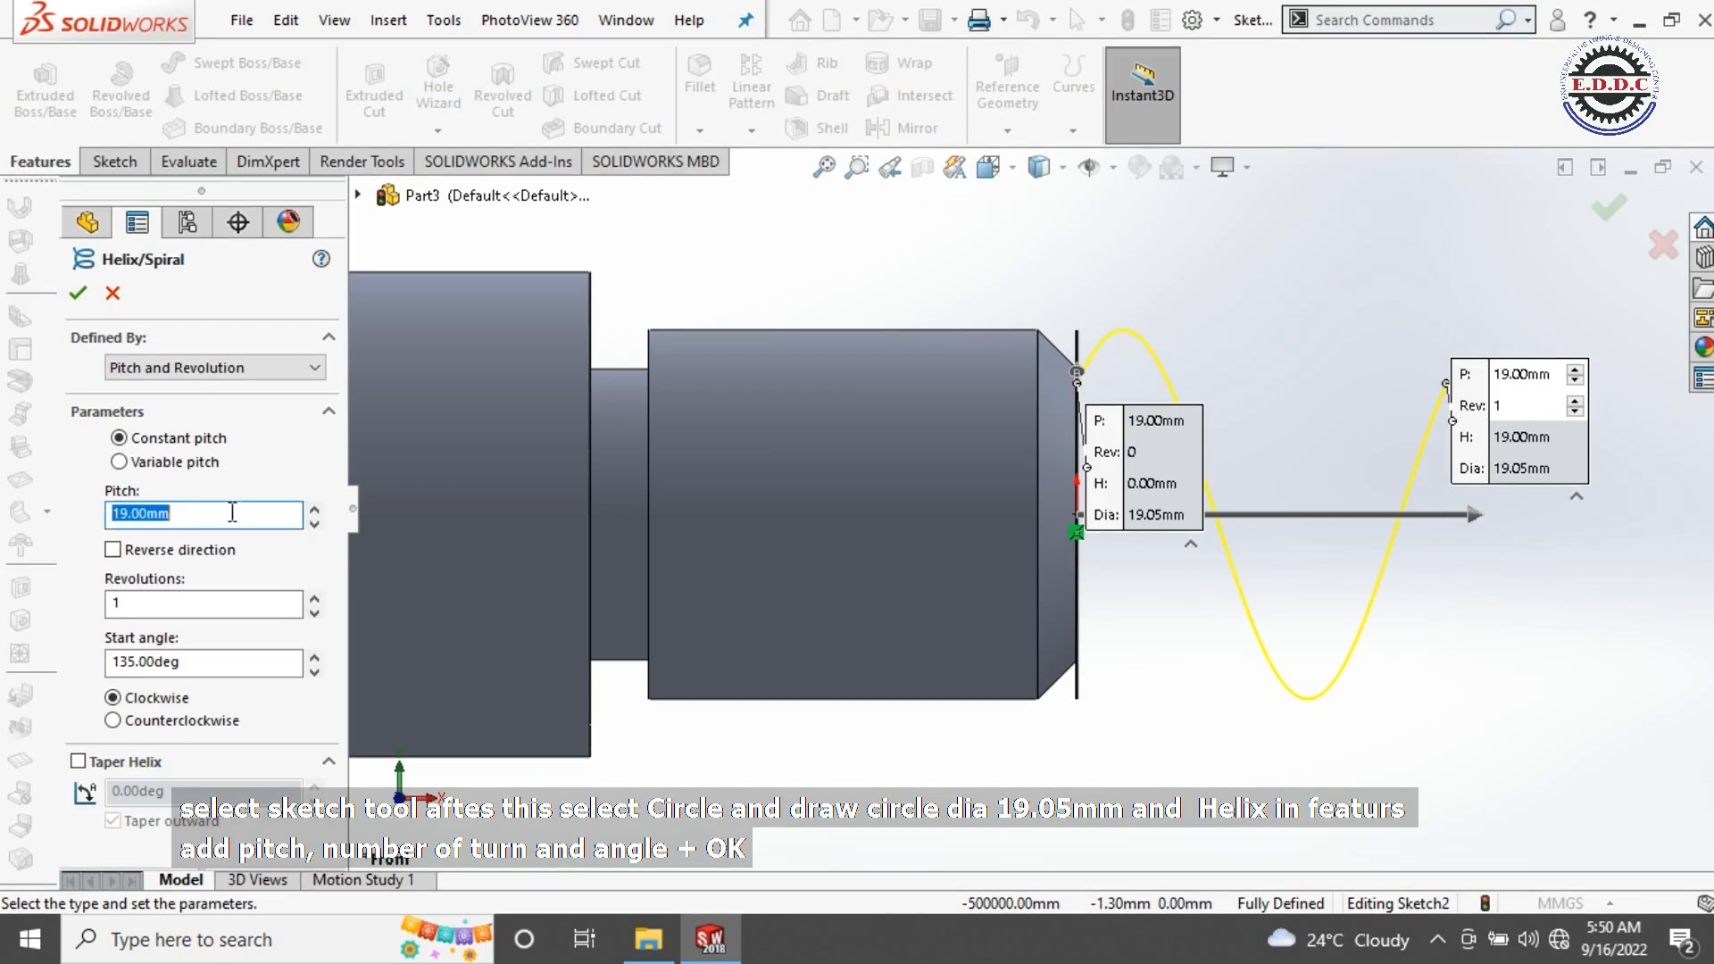
{"action": "type", "text": "12"}
{"action": "key", "text": "Return"}
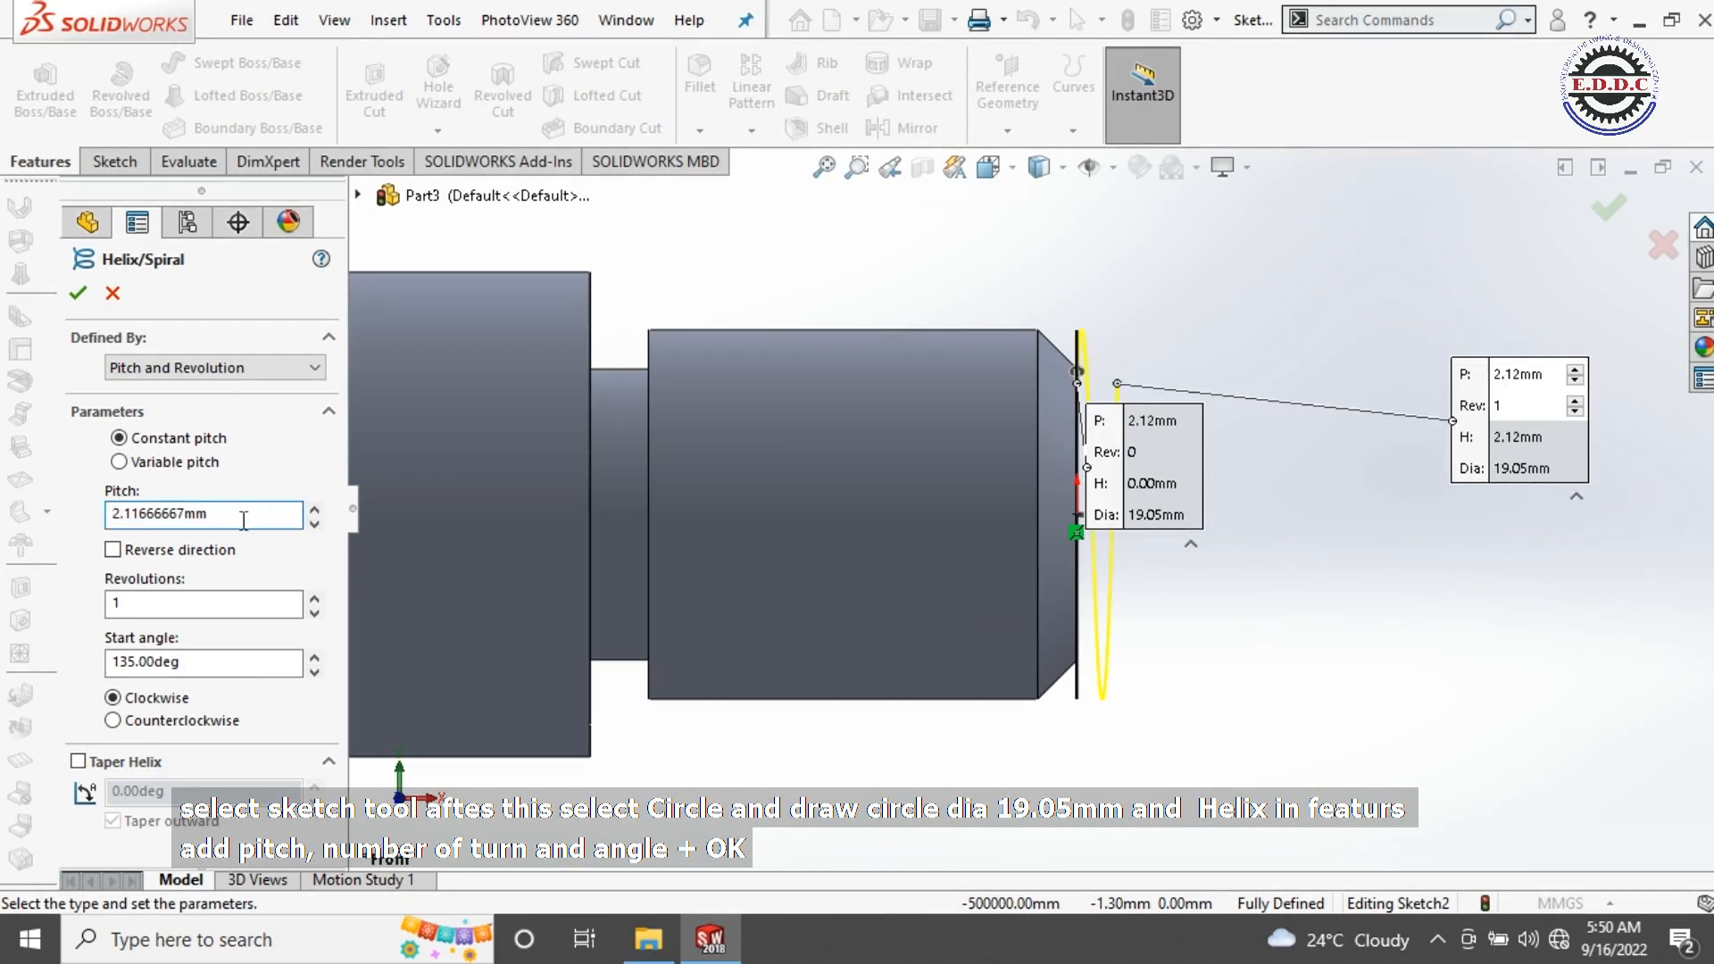
{"action": "left_click", "coordinate": [112, 550]}
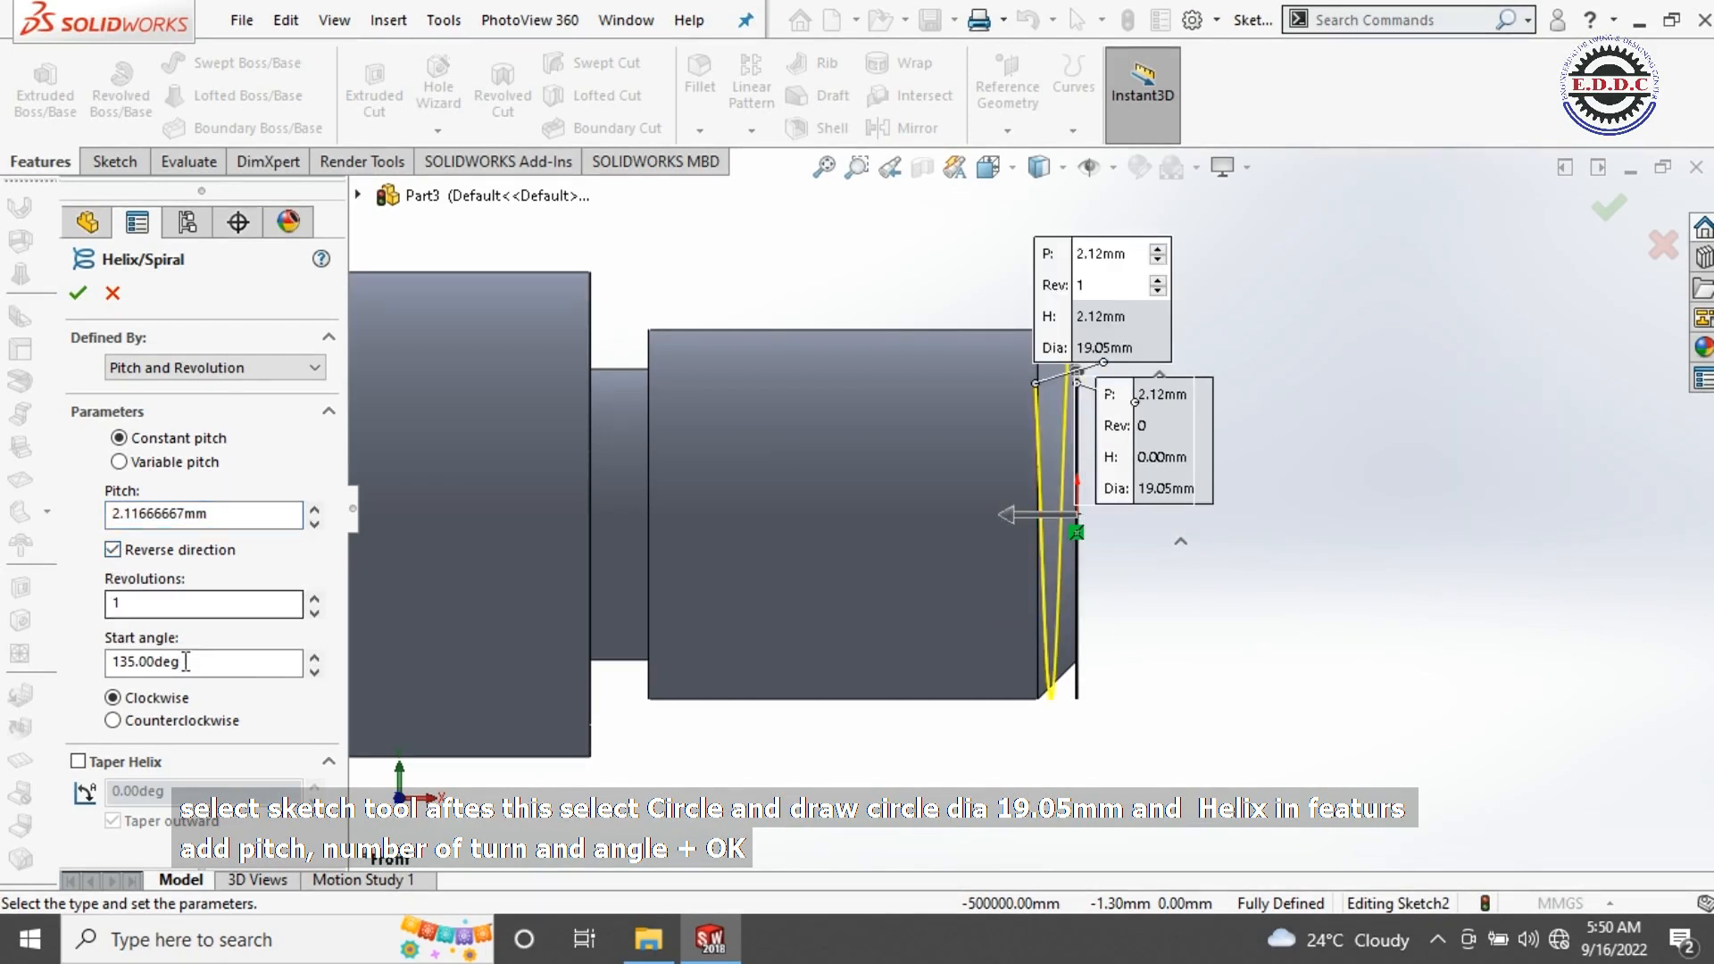
{"action": "type", "text": "0"}
{"action": "key", "text": "Return"}
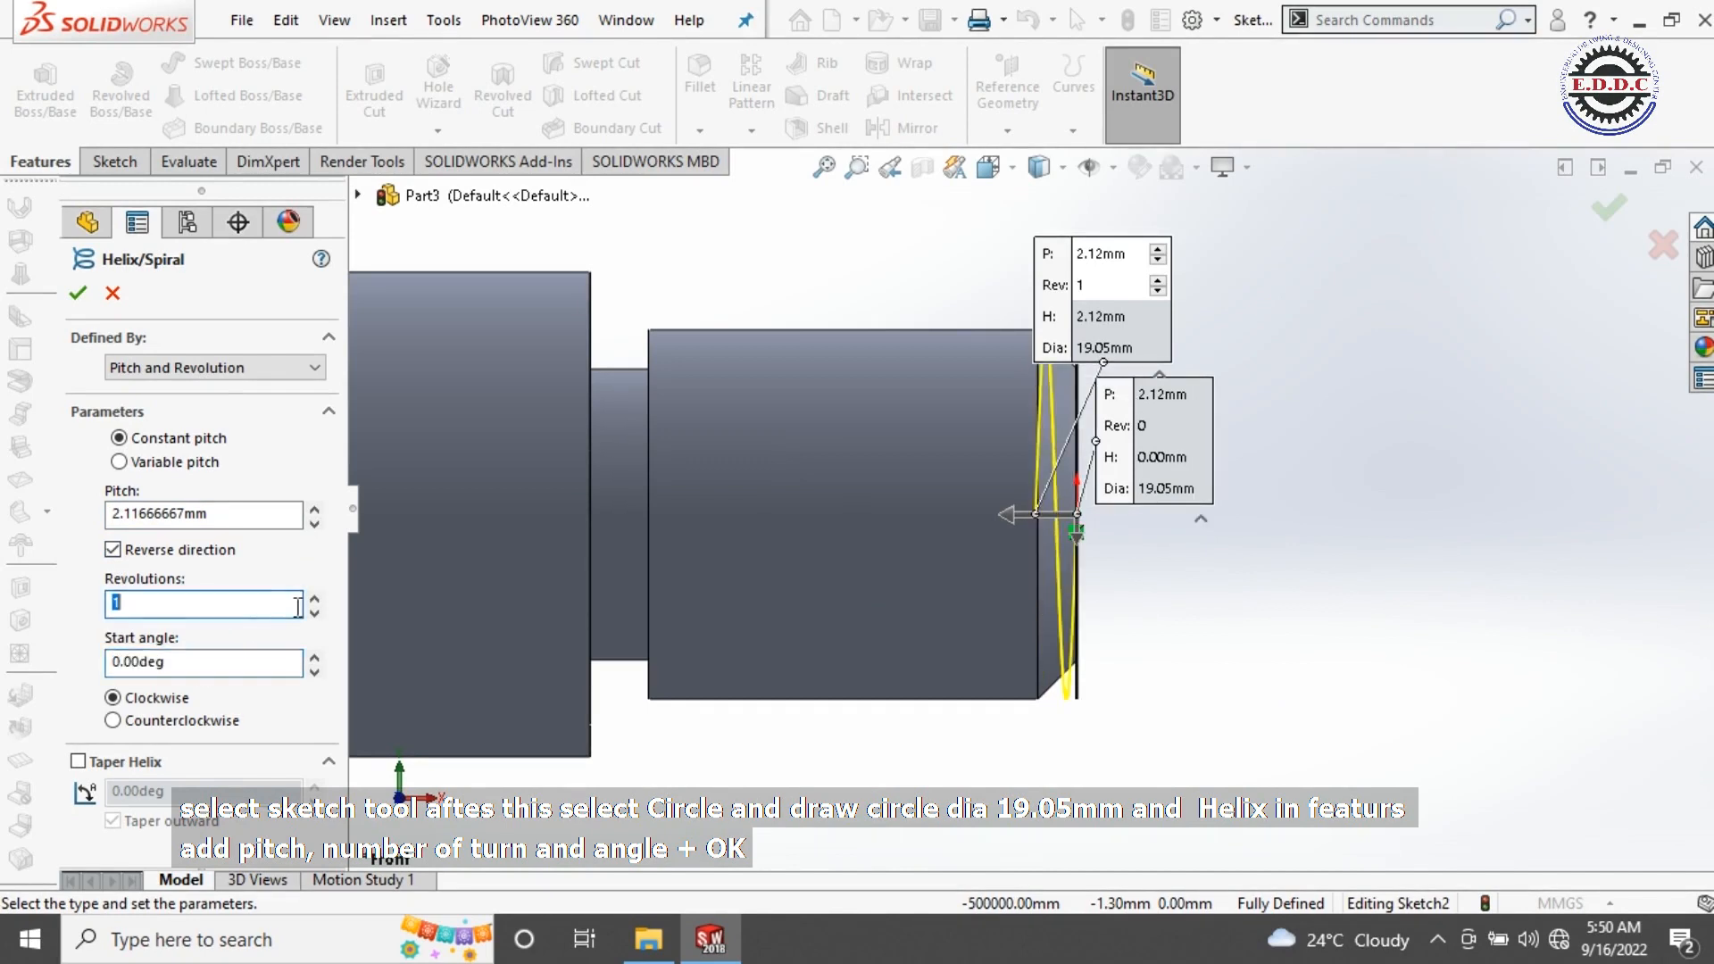
Step: Set the helix to 11 revolutions, clockwise, and create it
{"action": "type", "text": "1.5"}
{"action": "left_click", "coordinate": [314, 596]}
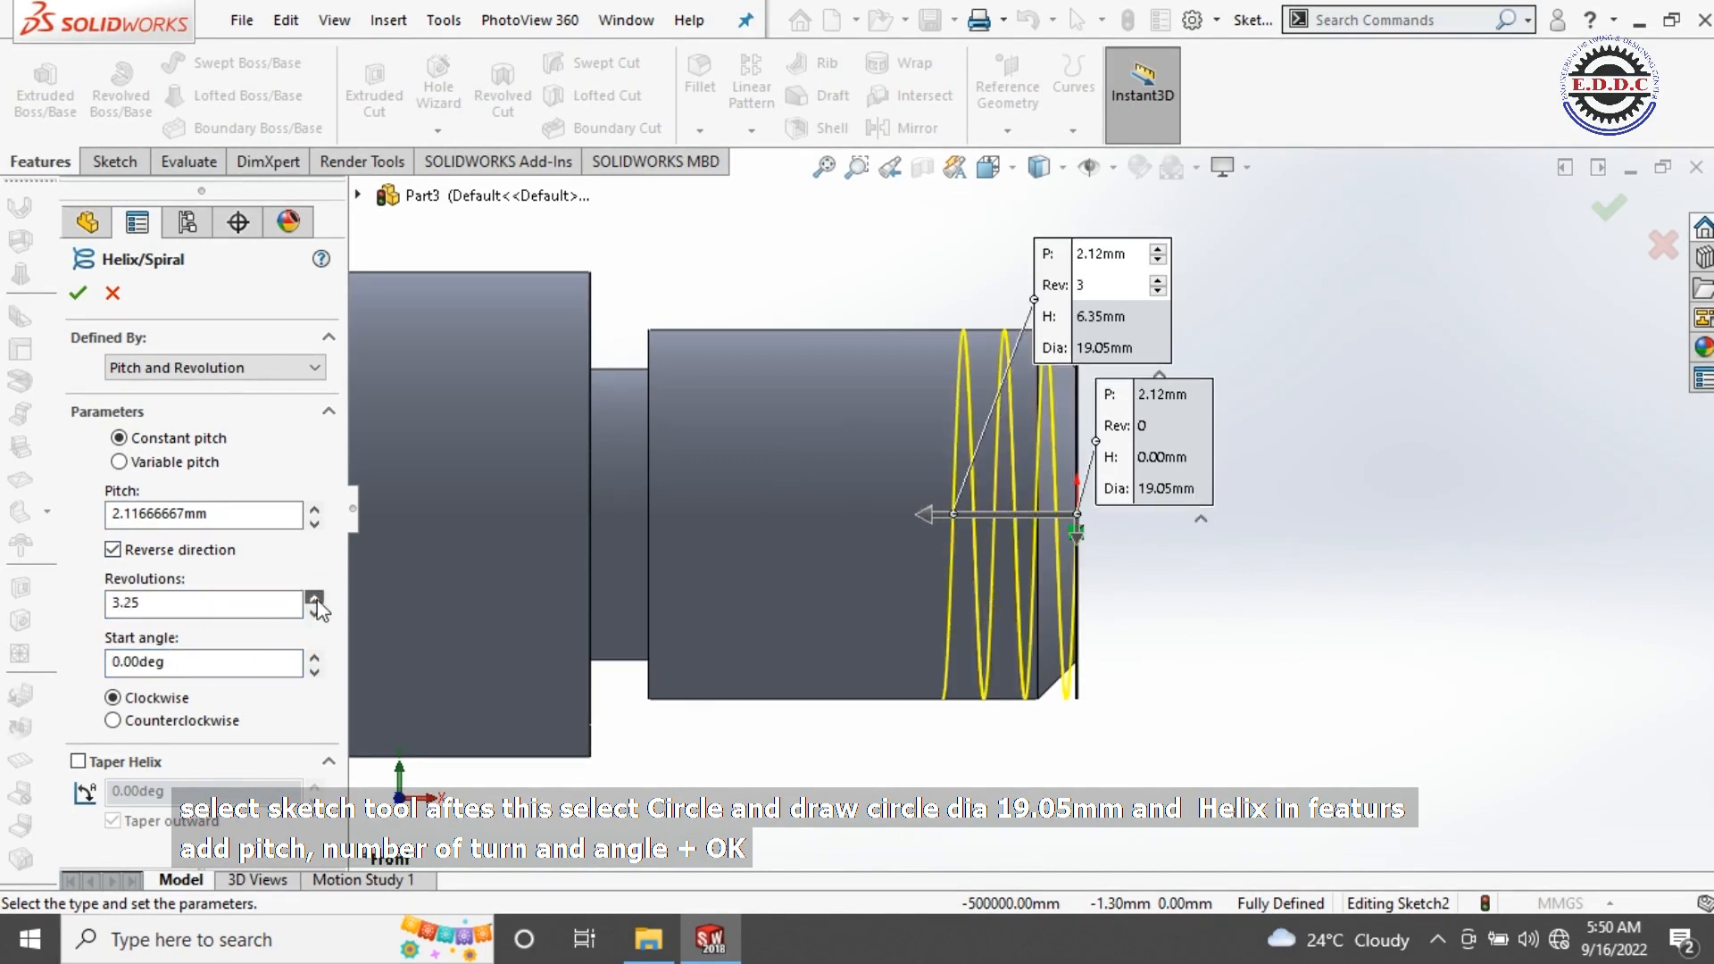
{"action": "left_click", "coordinate": [315, 596]}
{"action": "left_click", "coordinate": [314, 597]}
{"action": "left_click", "coordinate": [314, 596]}
{"action": "left_click", "coordinate": [314, 596]}
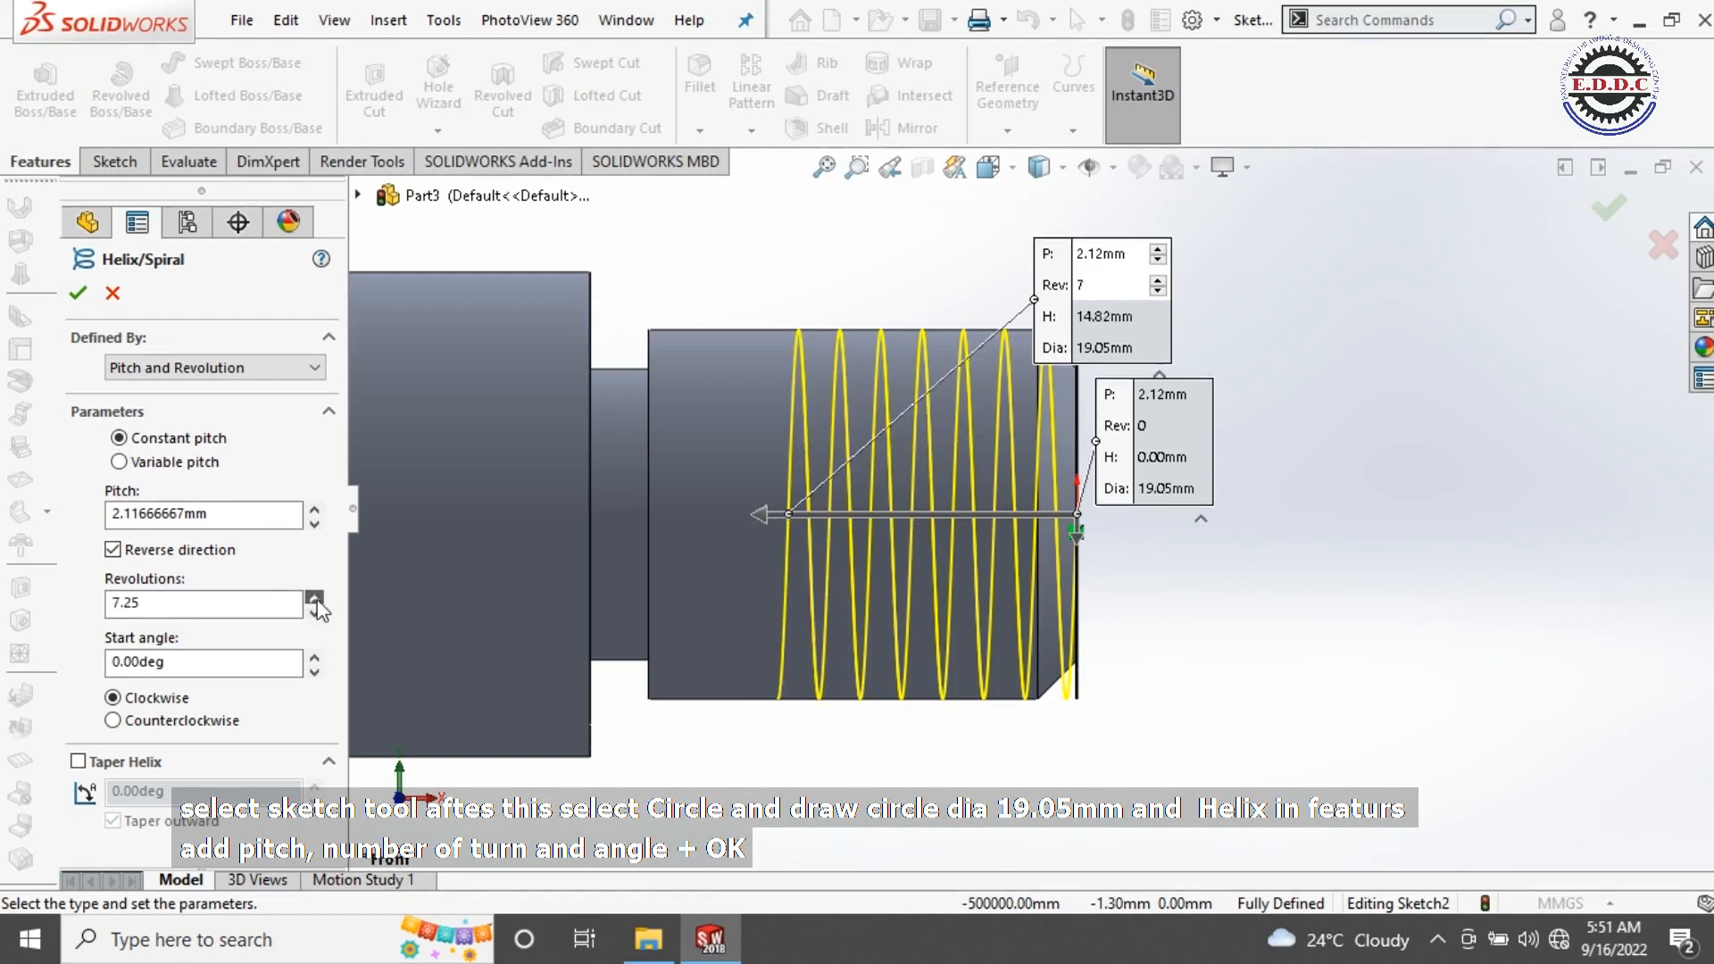
{"action": "left_click", "coordinate": [315, 597]}
{"action": "left_click", "coordinate": [314, 597]}
{"action": "left_click", "coordinate": [314, 597]}
{"action": "left_click", "coordinate": [314, 596]}
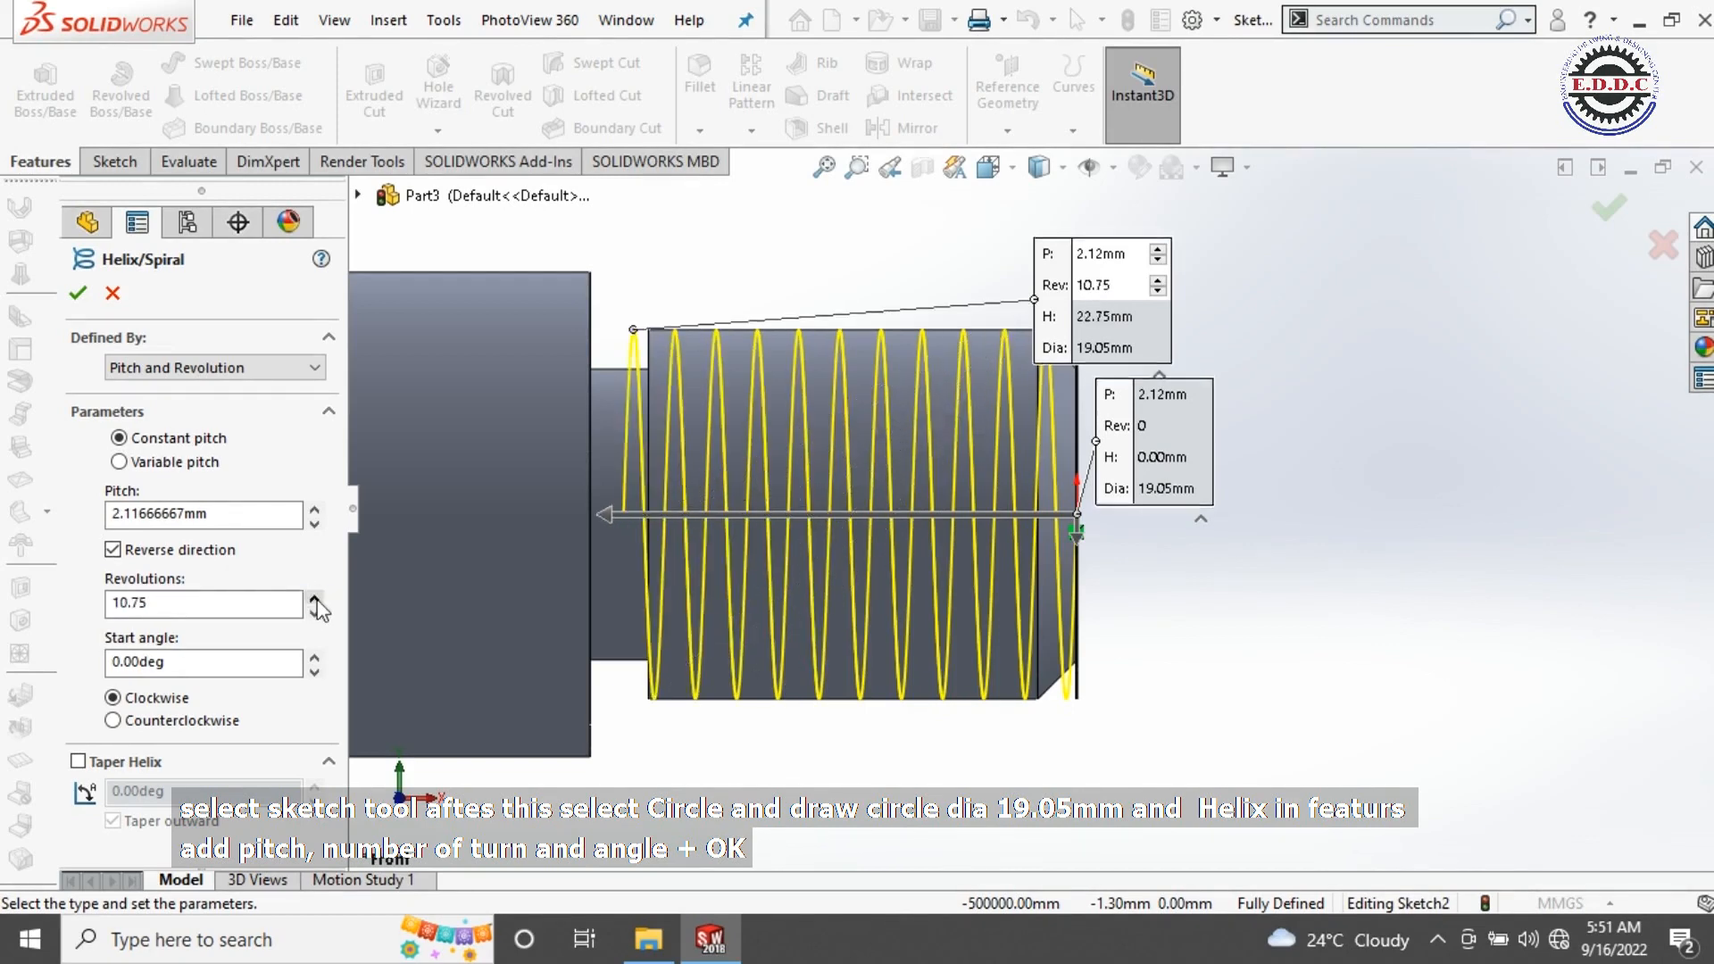
{"action": "left_click", "coordinate": [314, 597]}
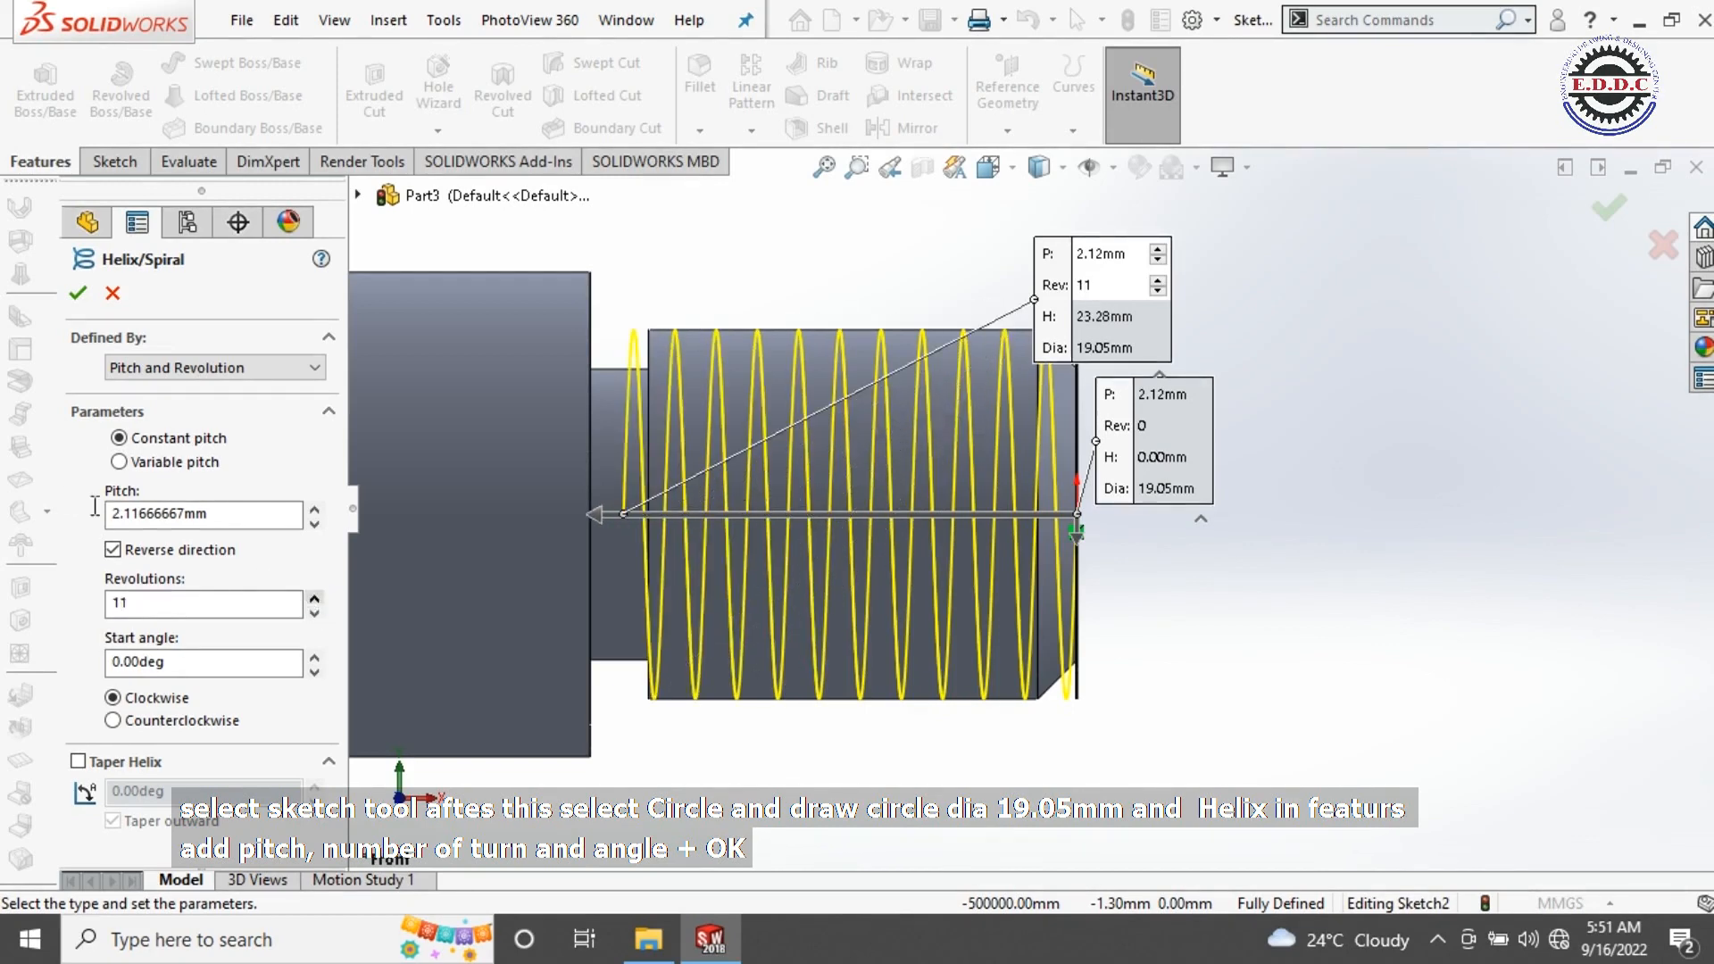
{"action": "left_click", "coordinate": [83, 301]}
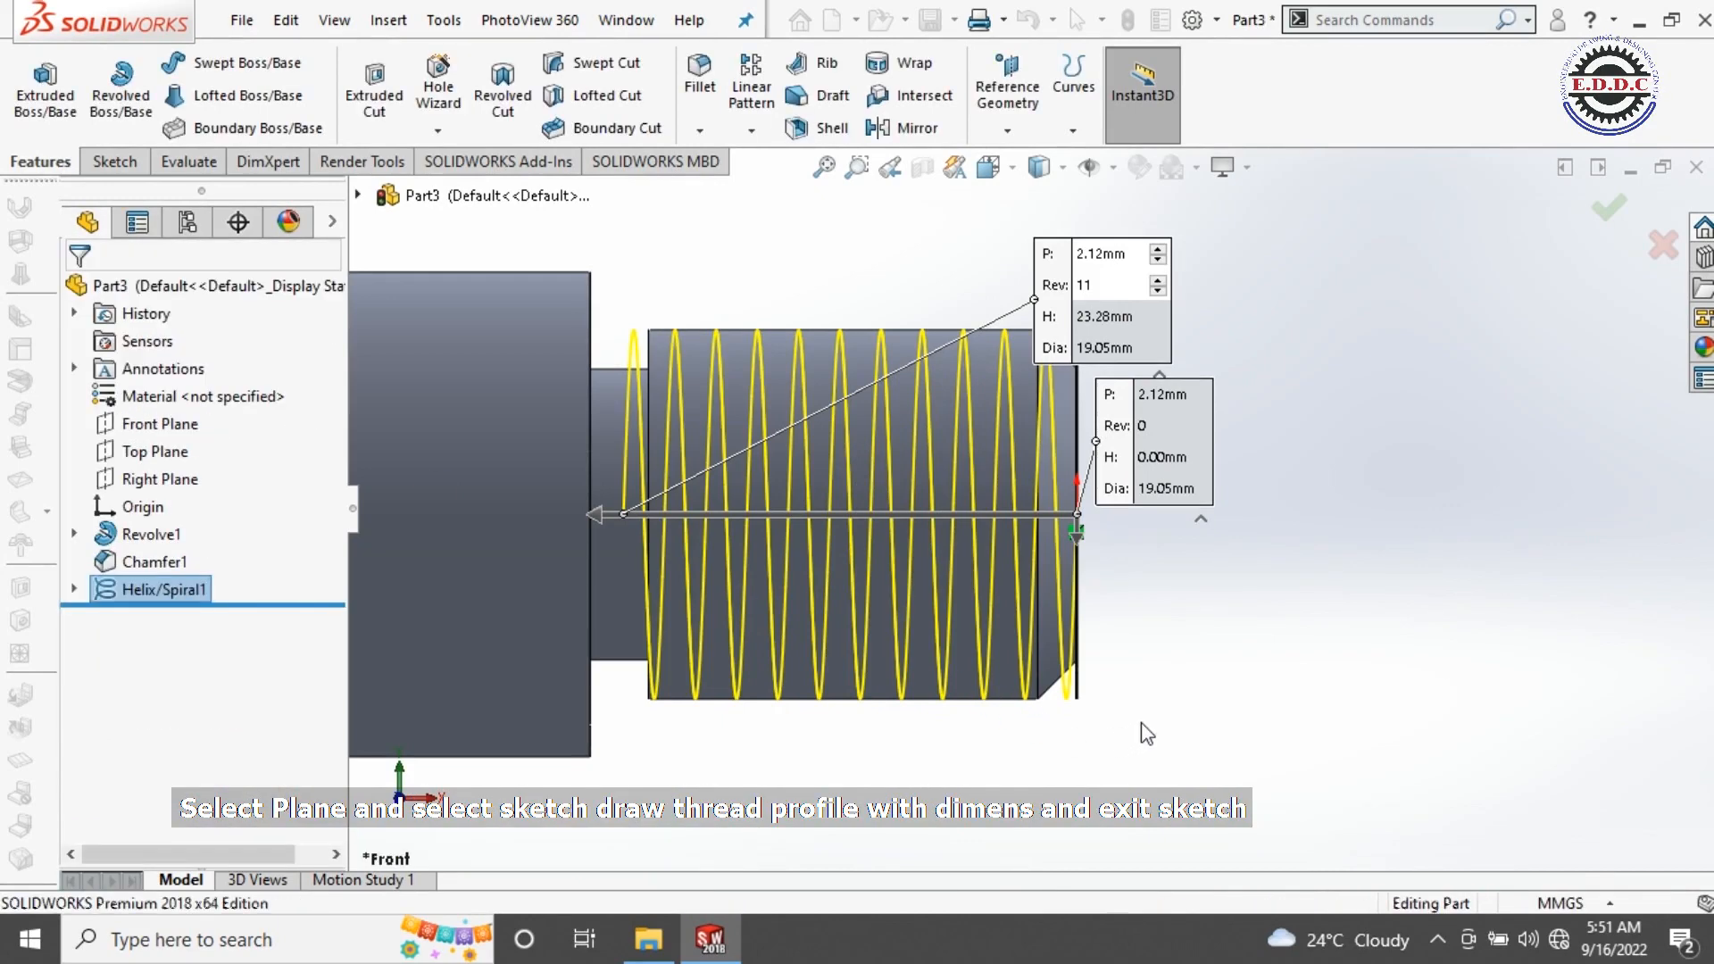
Step: Open a new sketch on the Top Plane and view the plane straight on
{"action": "scroll", "coordinate": [1146, 732], "scroll_direction": "up", "scroll_amount": 8}
{"action": "middle_click_drag", "start_coordinate": [1168, 686], "coordinate": [1040, 586]}
{"action": "scroll", "coordinate": [809, 664], "scroll_direction": "up", "scroll_amount": 2}
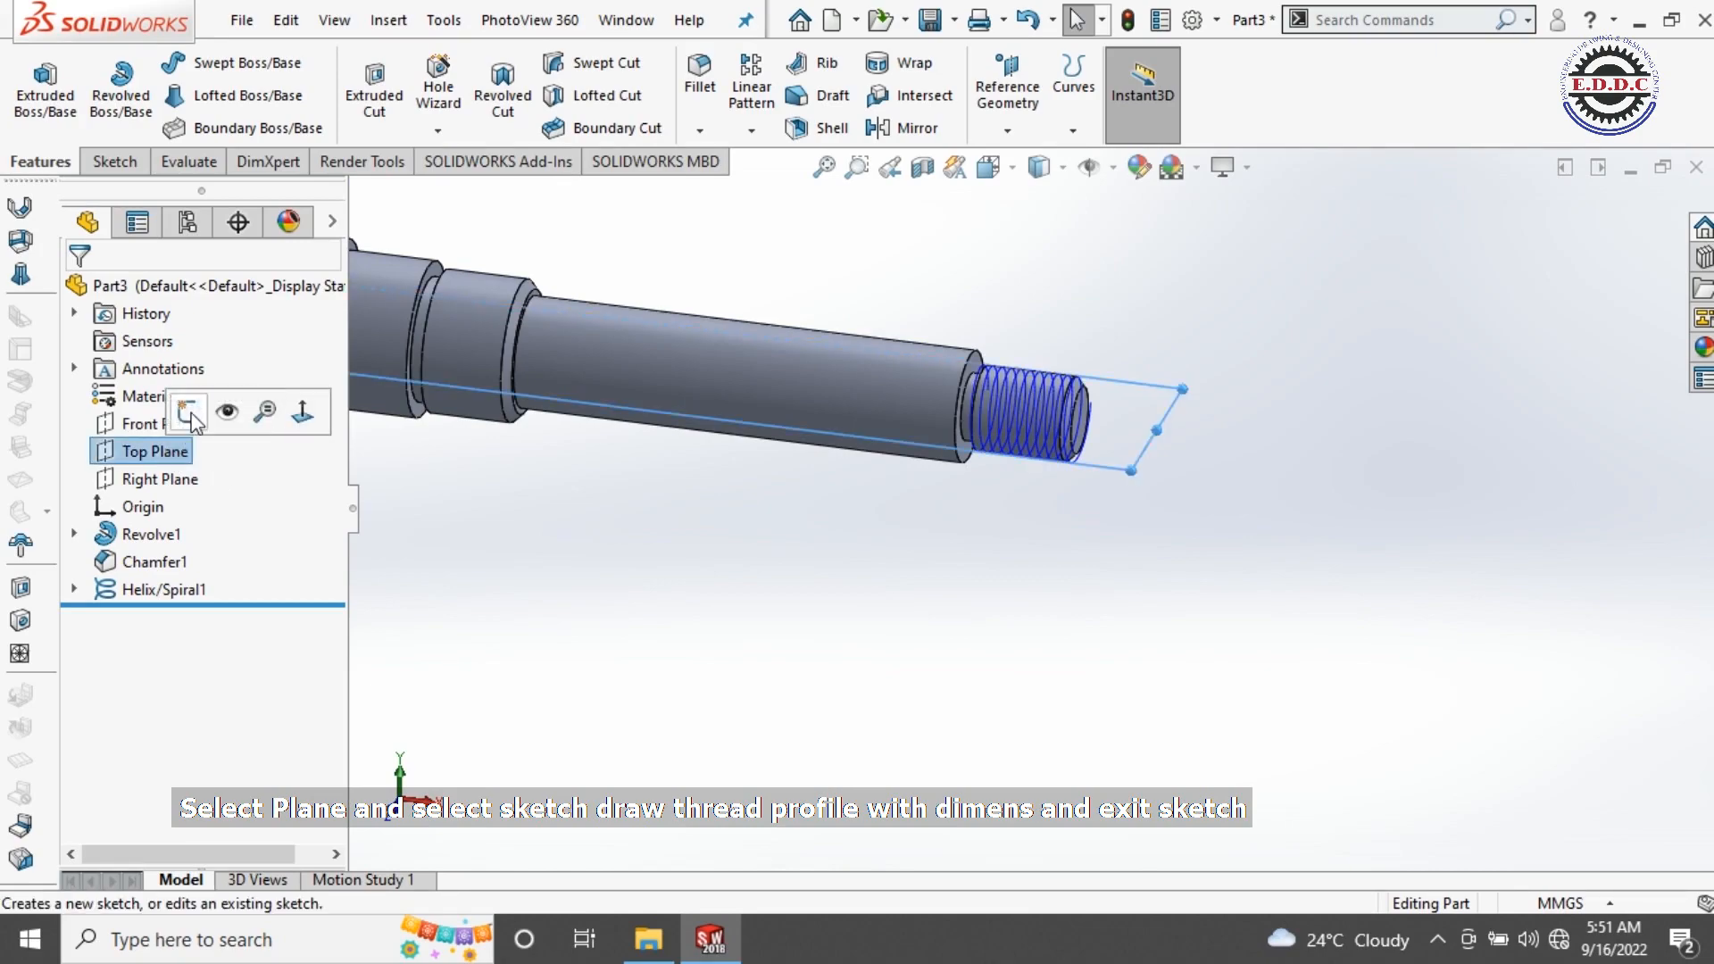
{"action": "left_click", "coordinate": [189, 413]}
{"action": "left_click", "coordinate": [990, 168]}
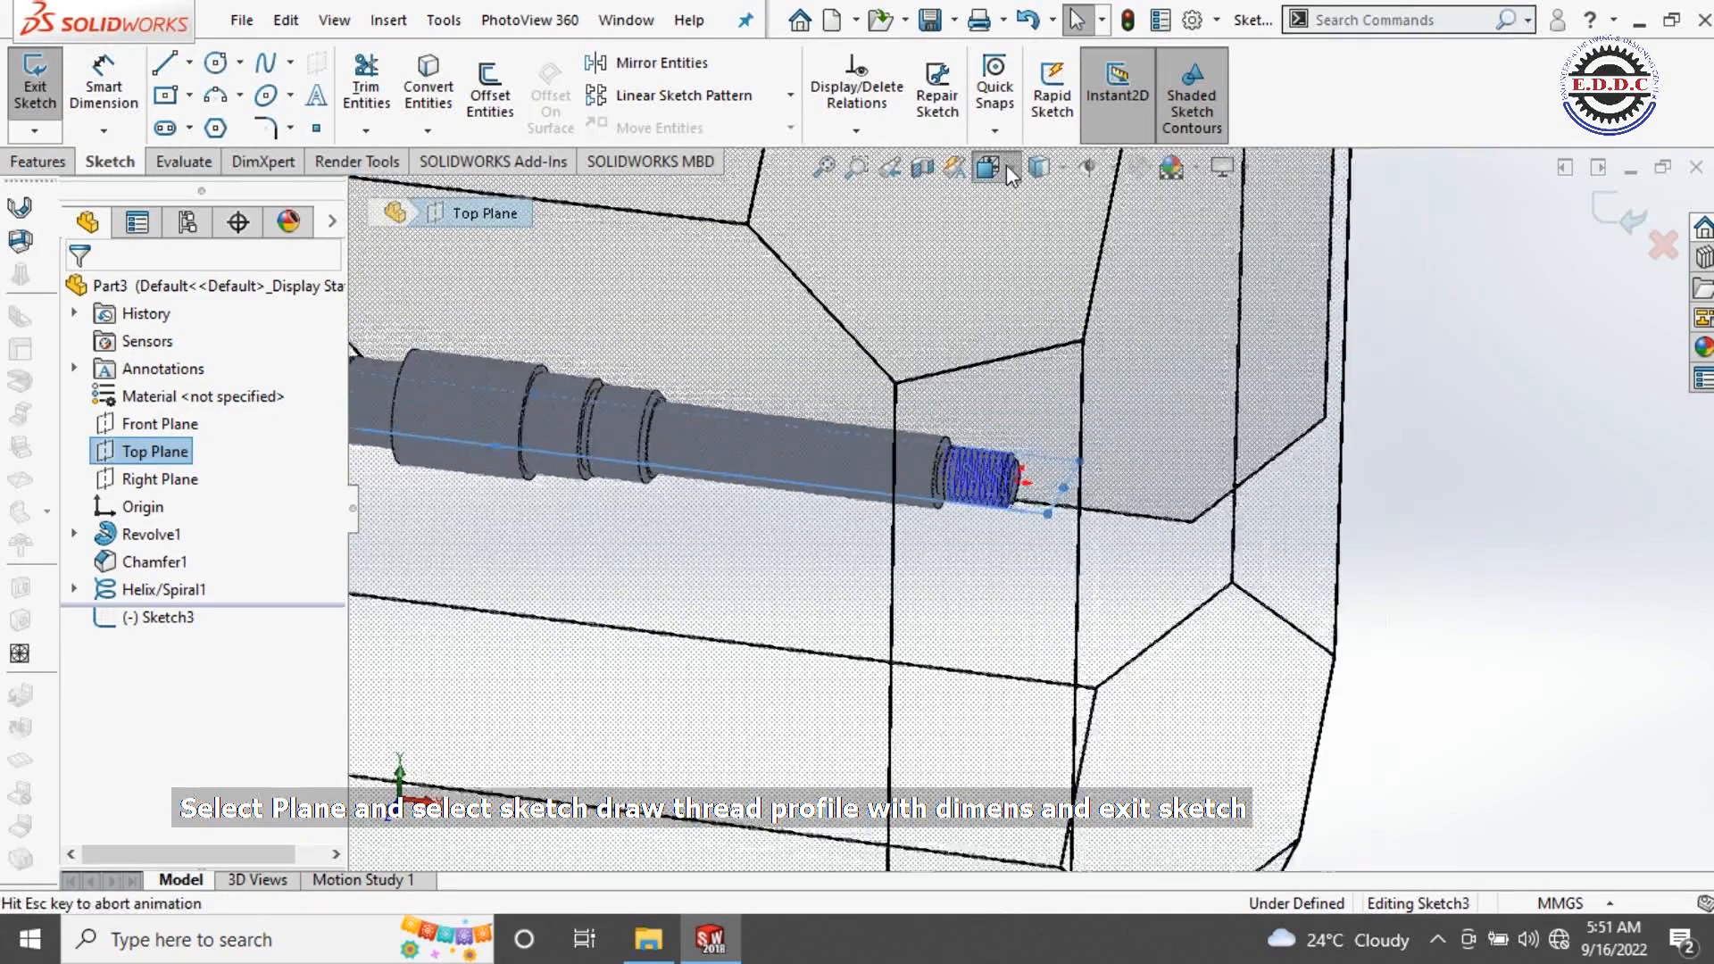
{"action": "left_click", "coordinate": [1146, 326]}
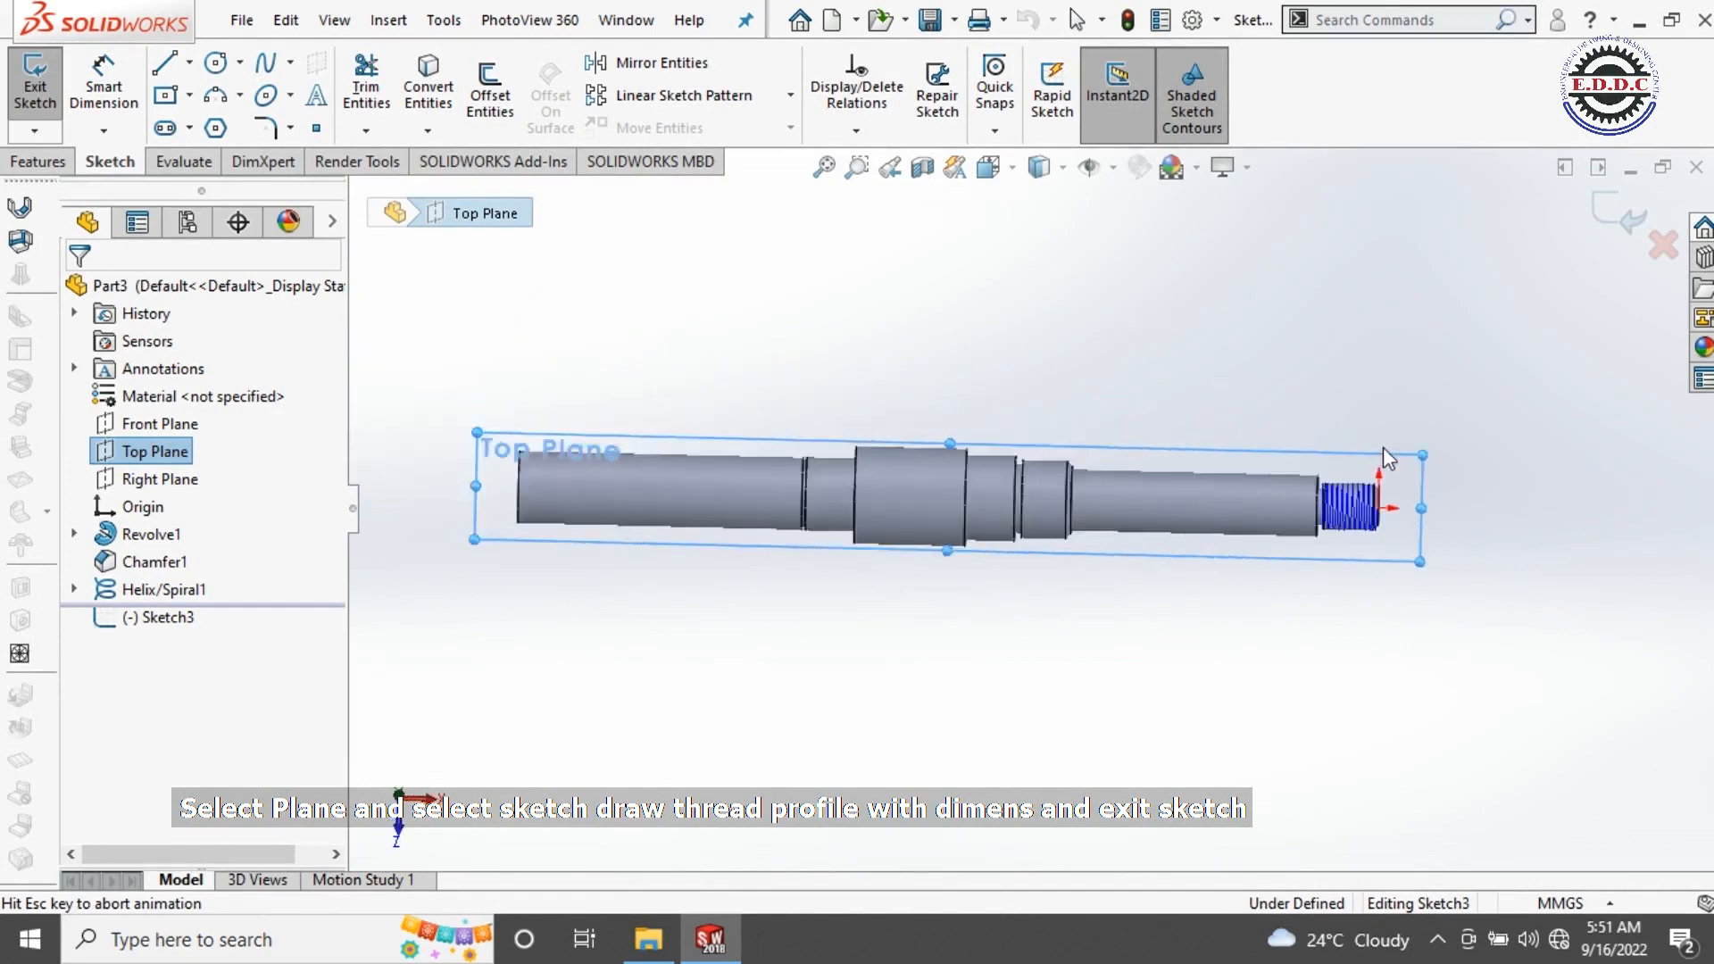
Step: Sketch a horizontal centreline about 3.9 mm long from the chamfer's upper corner outward past the shaft's threaded end
{"action": "scroll", "coordinate": [1213, 522], "scroll_direction": "down", "scroll_amount": 4}
{"action": "scroll", "coordinate": [1179, 496], "scroll_direction": "down", "scroll_amount": 3}
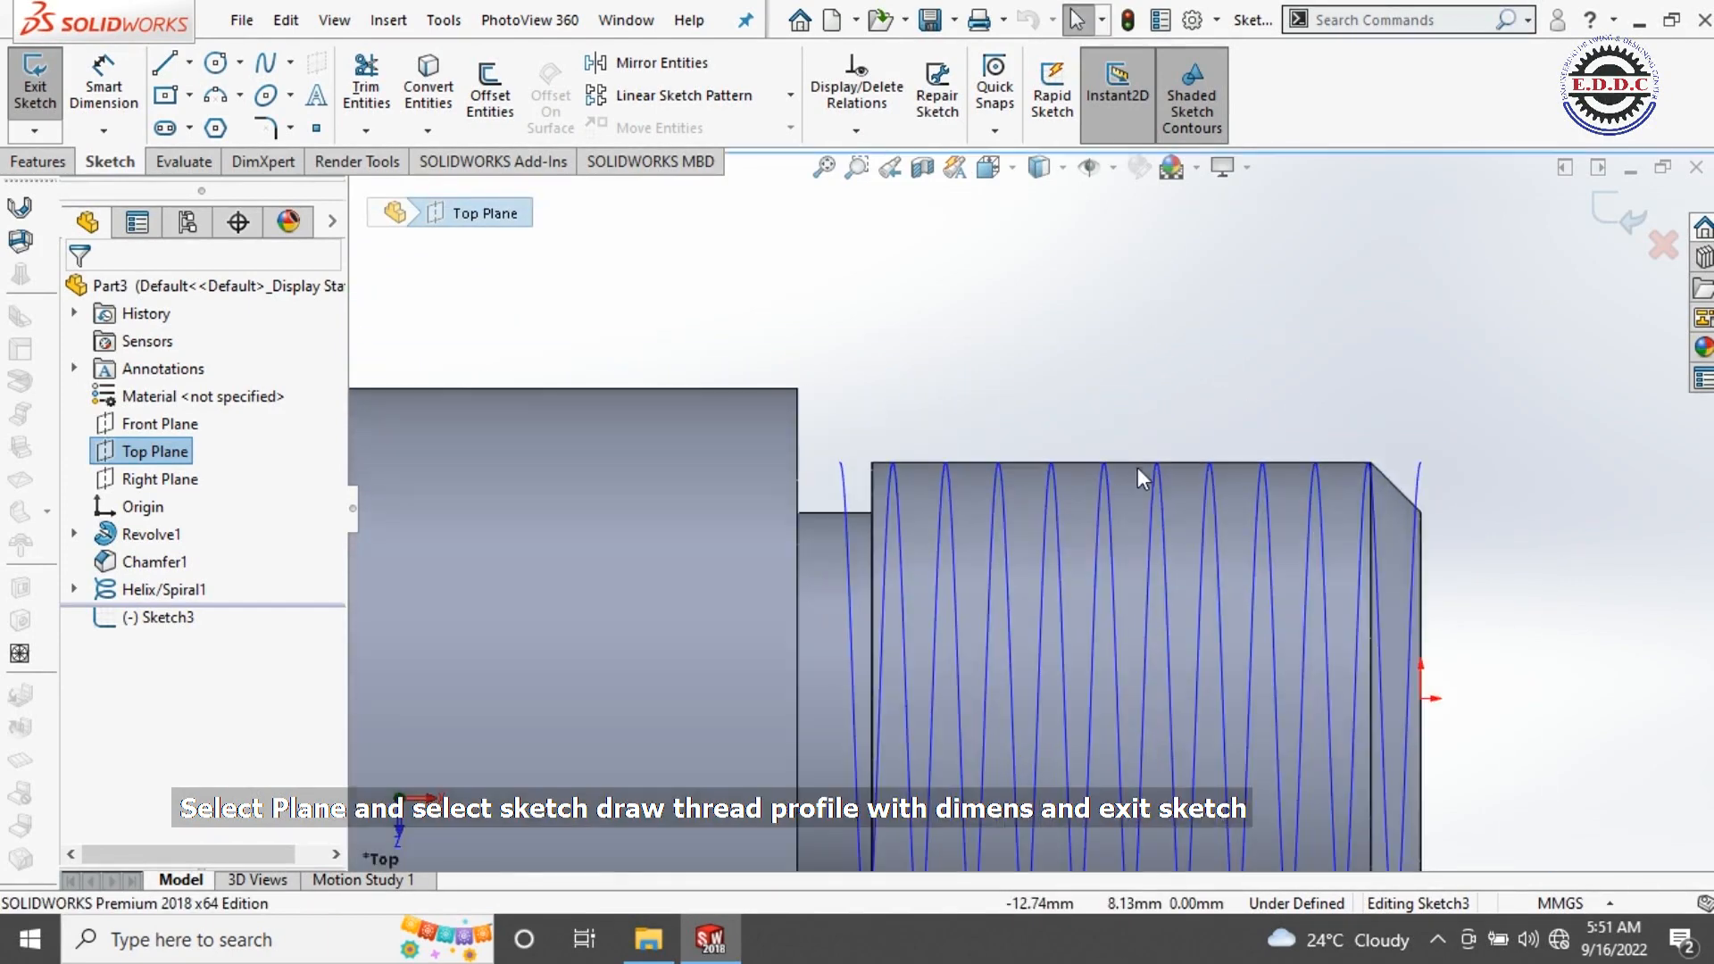
{"action": "left_click", "coordinate": [1358, 338]}
{"action": "scroll", "coordinate": [1536, 406], "scroll_direction": "down", "scroll_amount": 3}
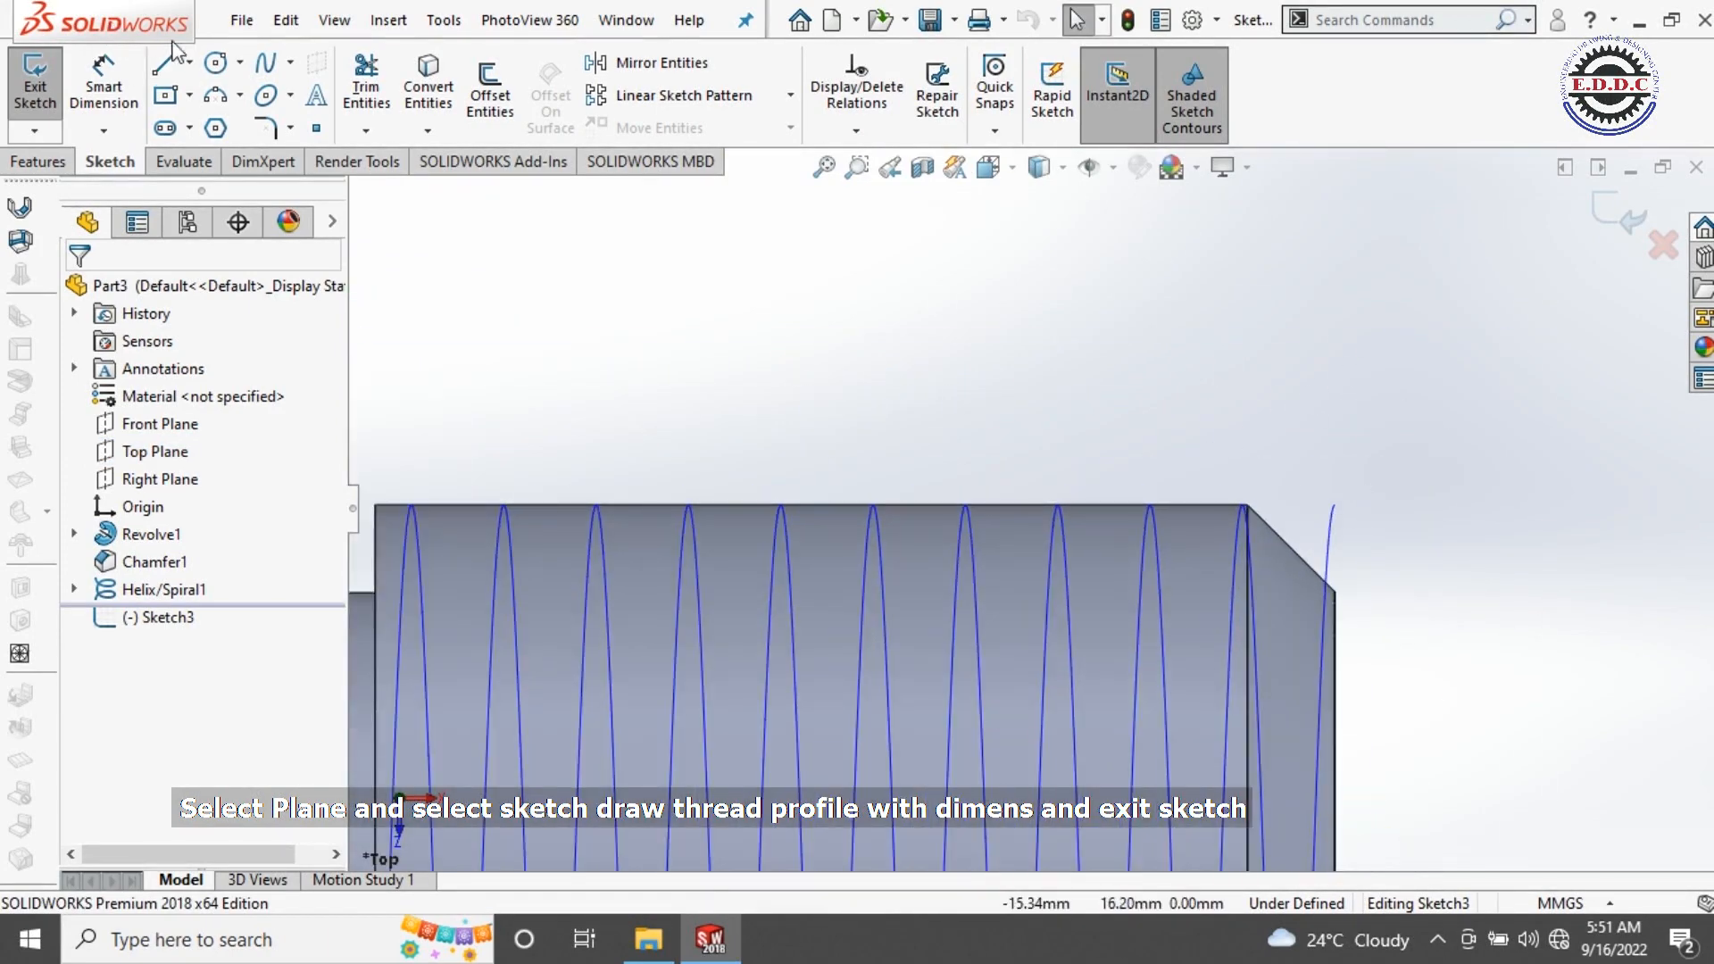
{"action": "left_click", "coordinate": [190, 63]}
{"action": "left_click", "coordinate": [223, 126]}
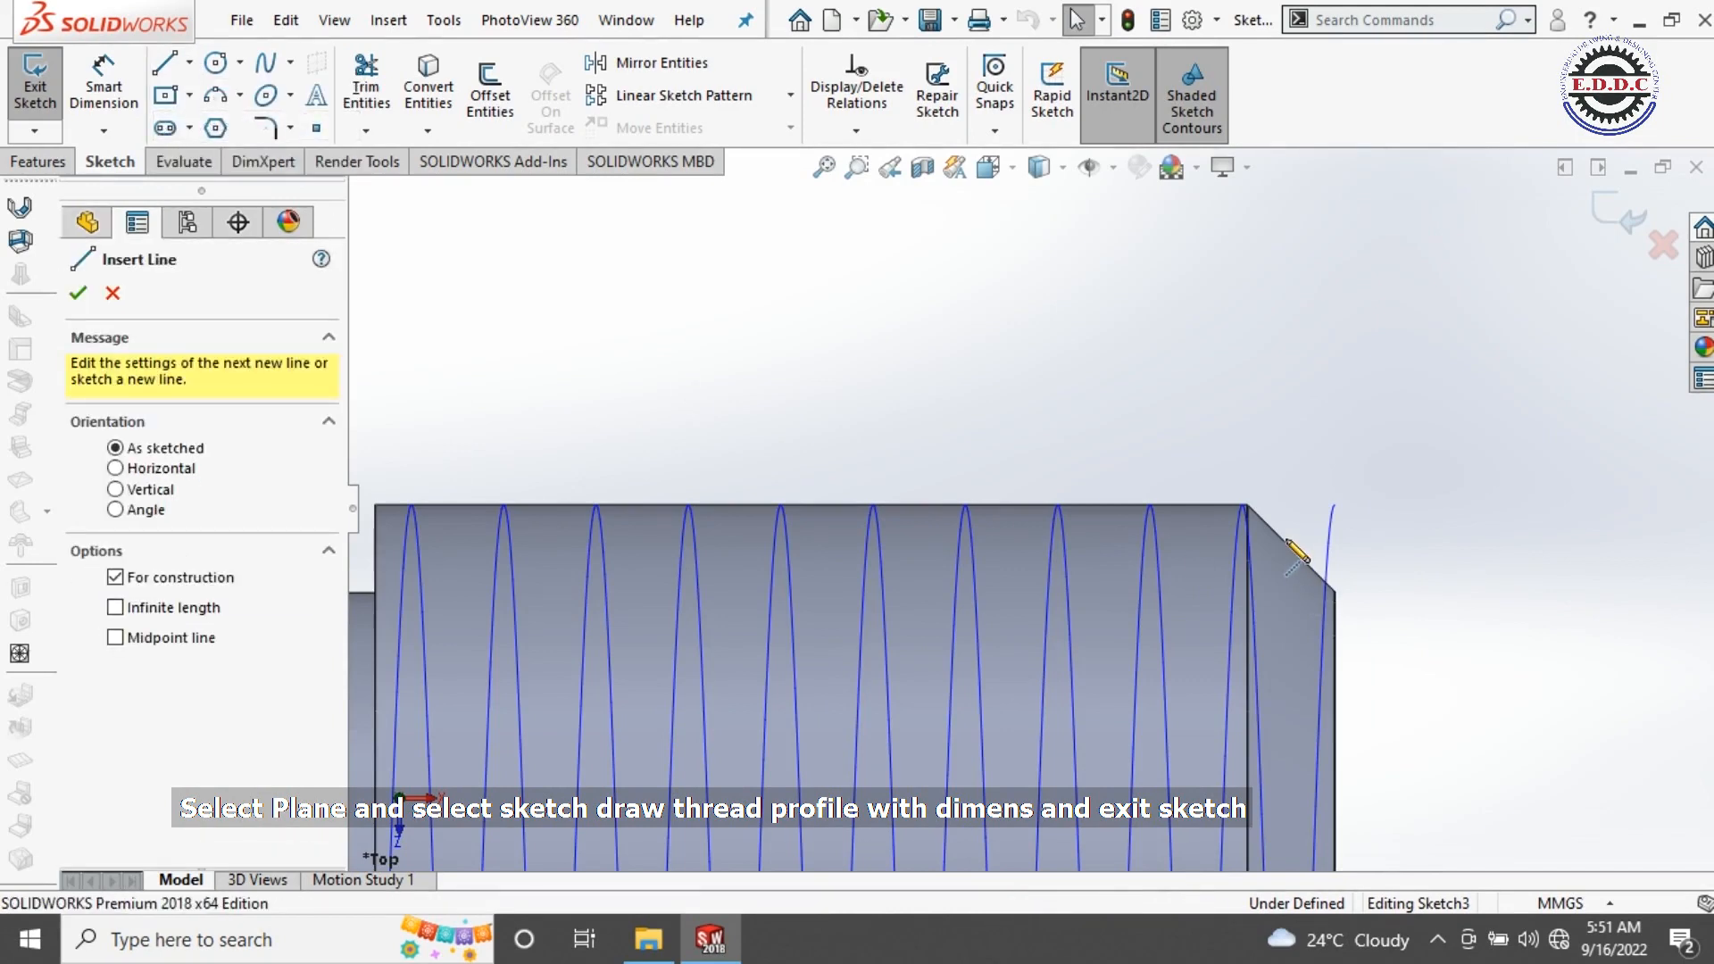
{"action": "left_click", "coordinate": [1249, 506]}
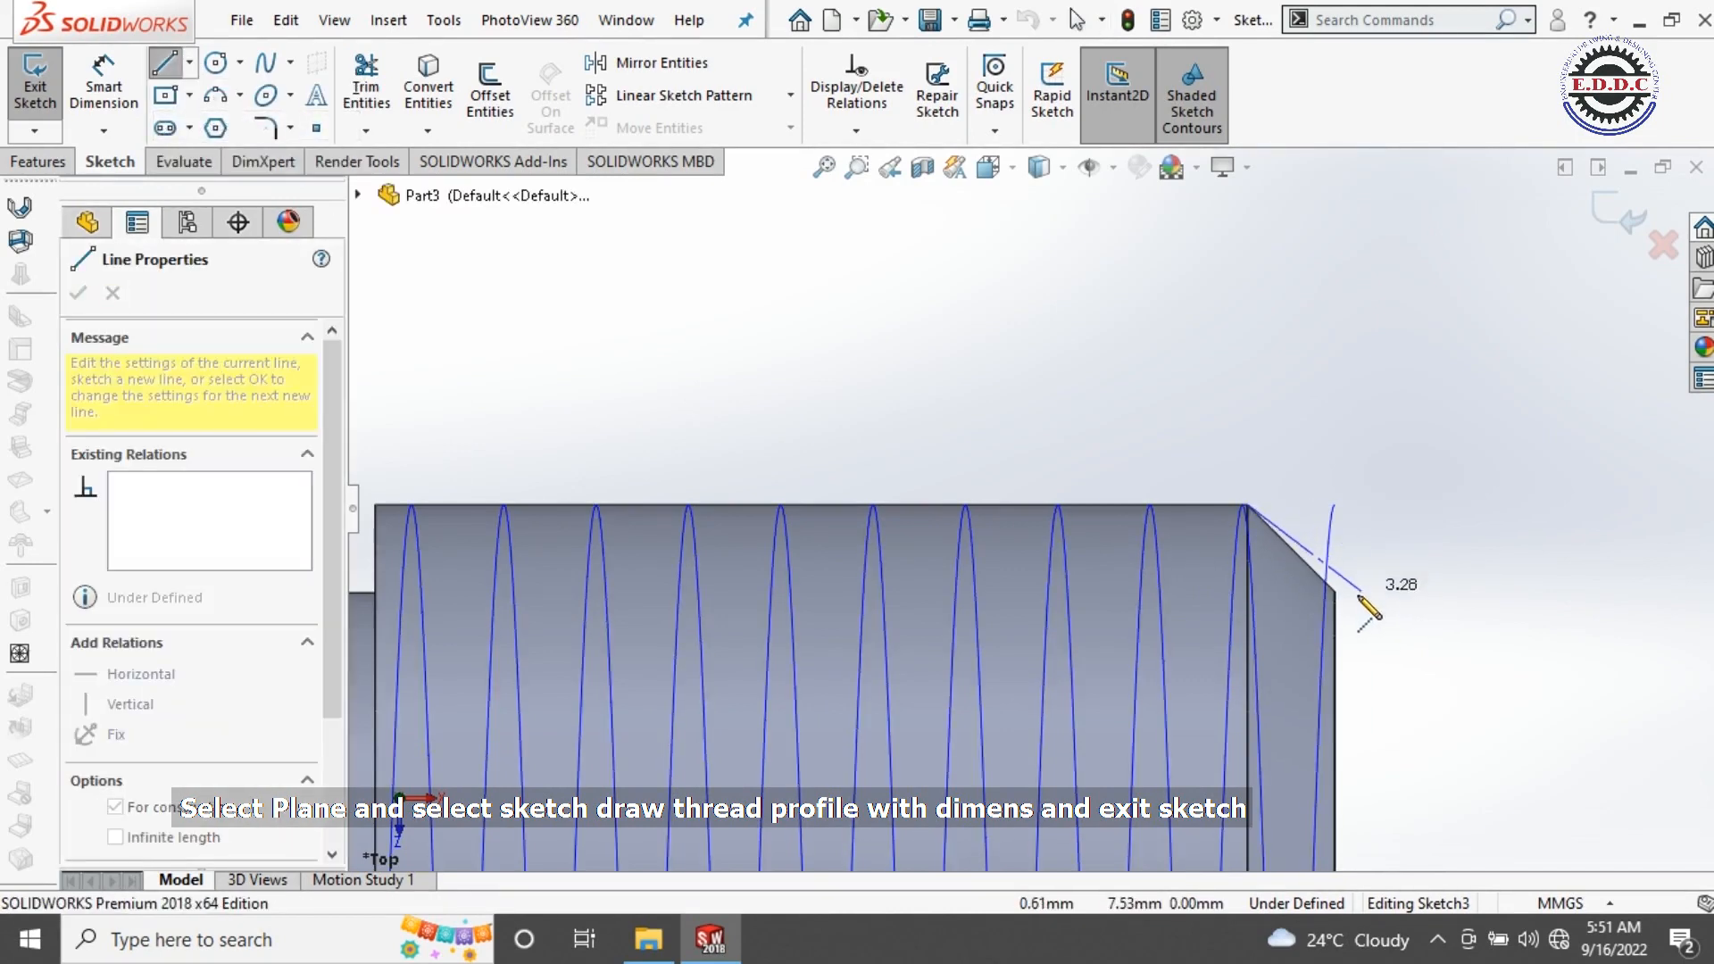
{"action": "left_click", "coordinate": [1419, 506]}
{"action": "right_click", "coordinate": [1026, 364]}
{"action": "left_click", "coordinate": [1085, 367]}
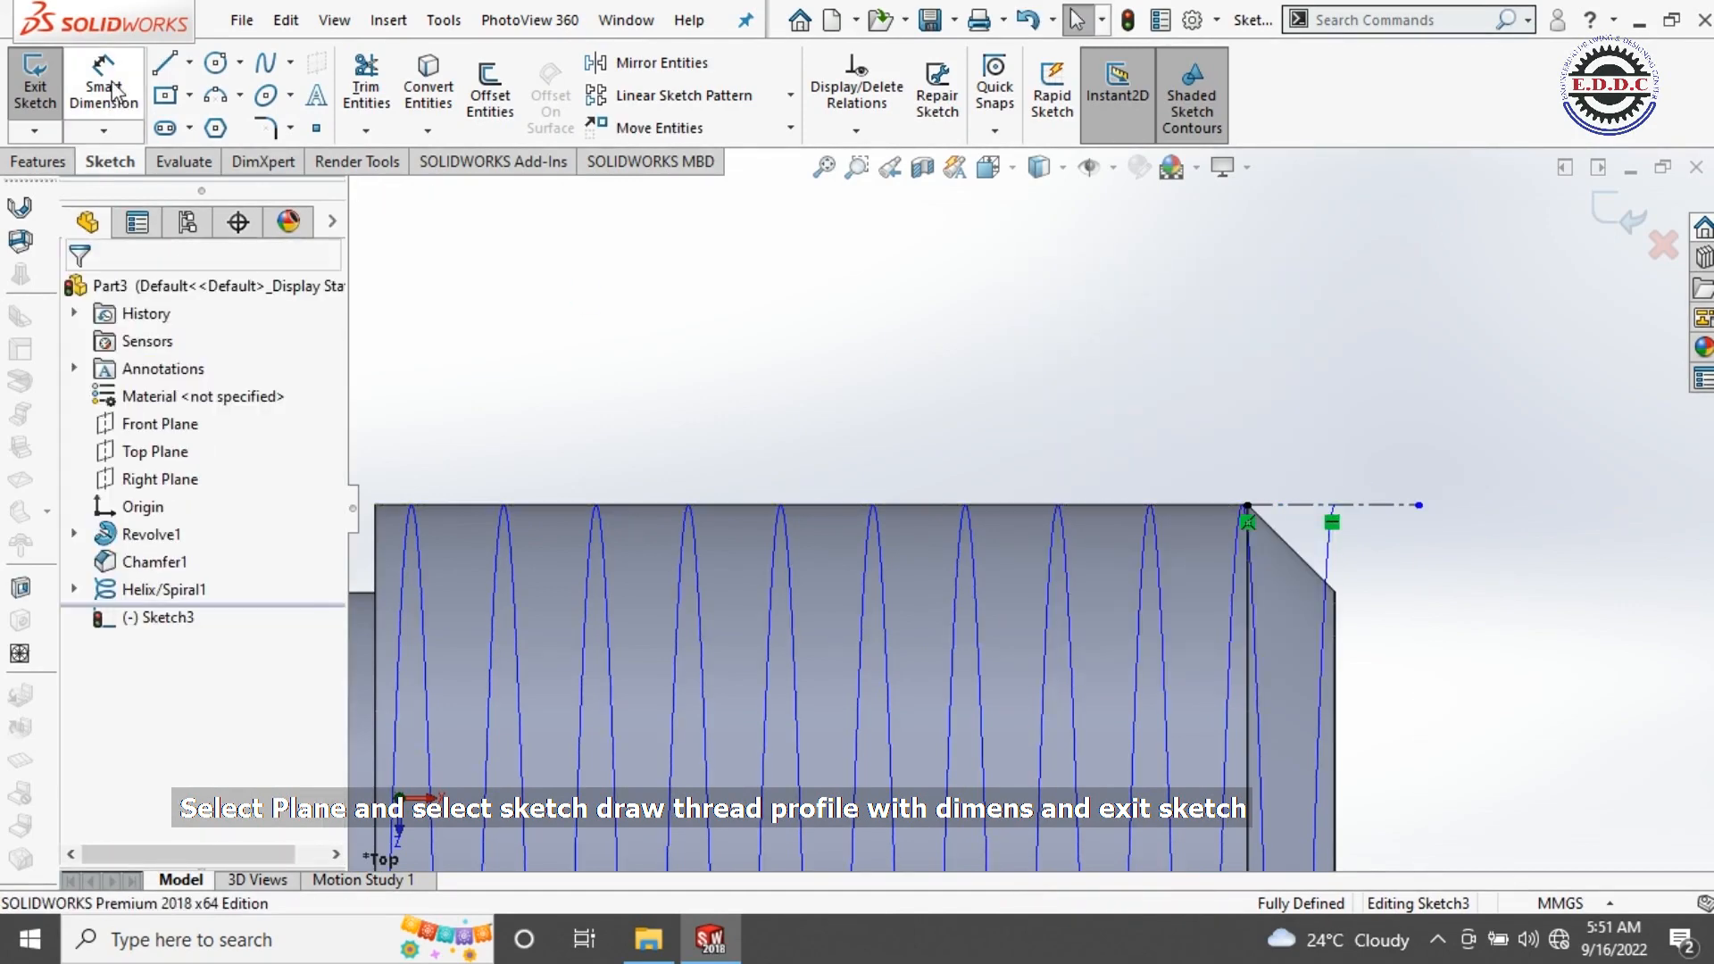
Step: Dimension the horizontal centreline's length to 2 mm
{"action": "left_click", "coordinate": [103, 84]}
{"action": "scroll", "coordinate": [1266, 509], "scroll_direction": "down", "scroll_amount": 2}
{"action": "left_click", "coordinate": [1286, 535]}
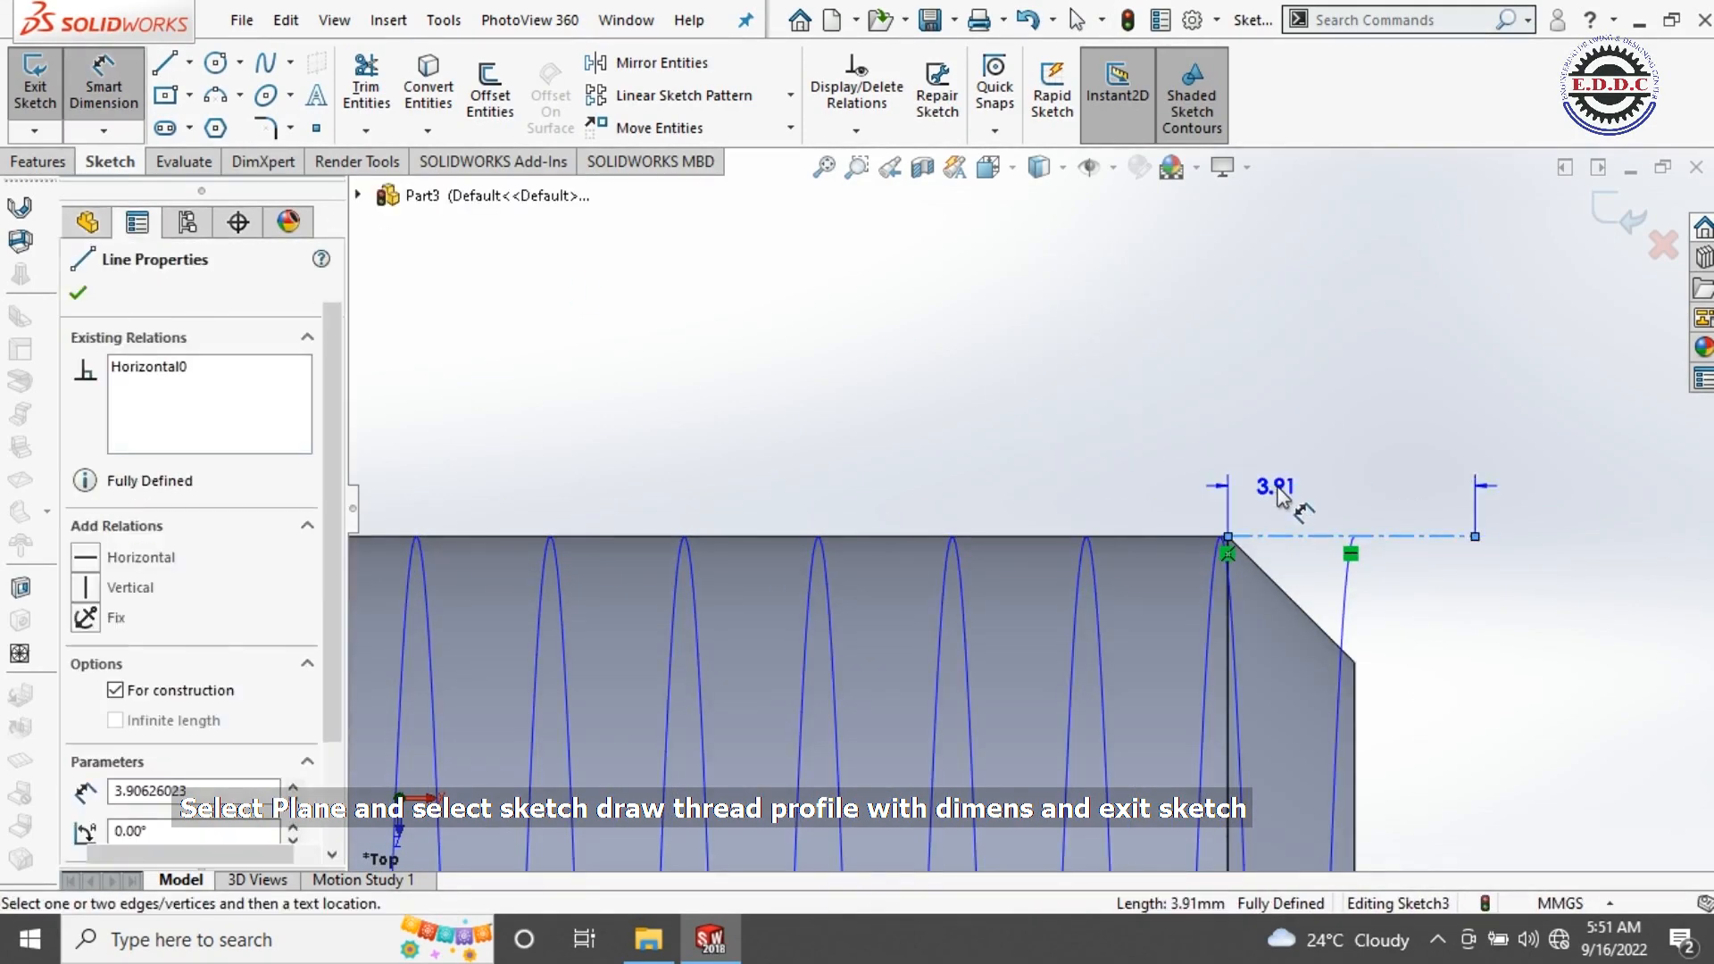
{"action": "left_click", "coordinate": [1277, 489]}
{"action": "key", "text": "Return"}
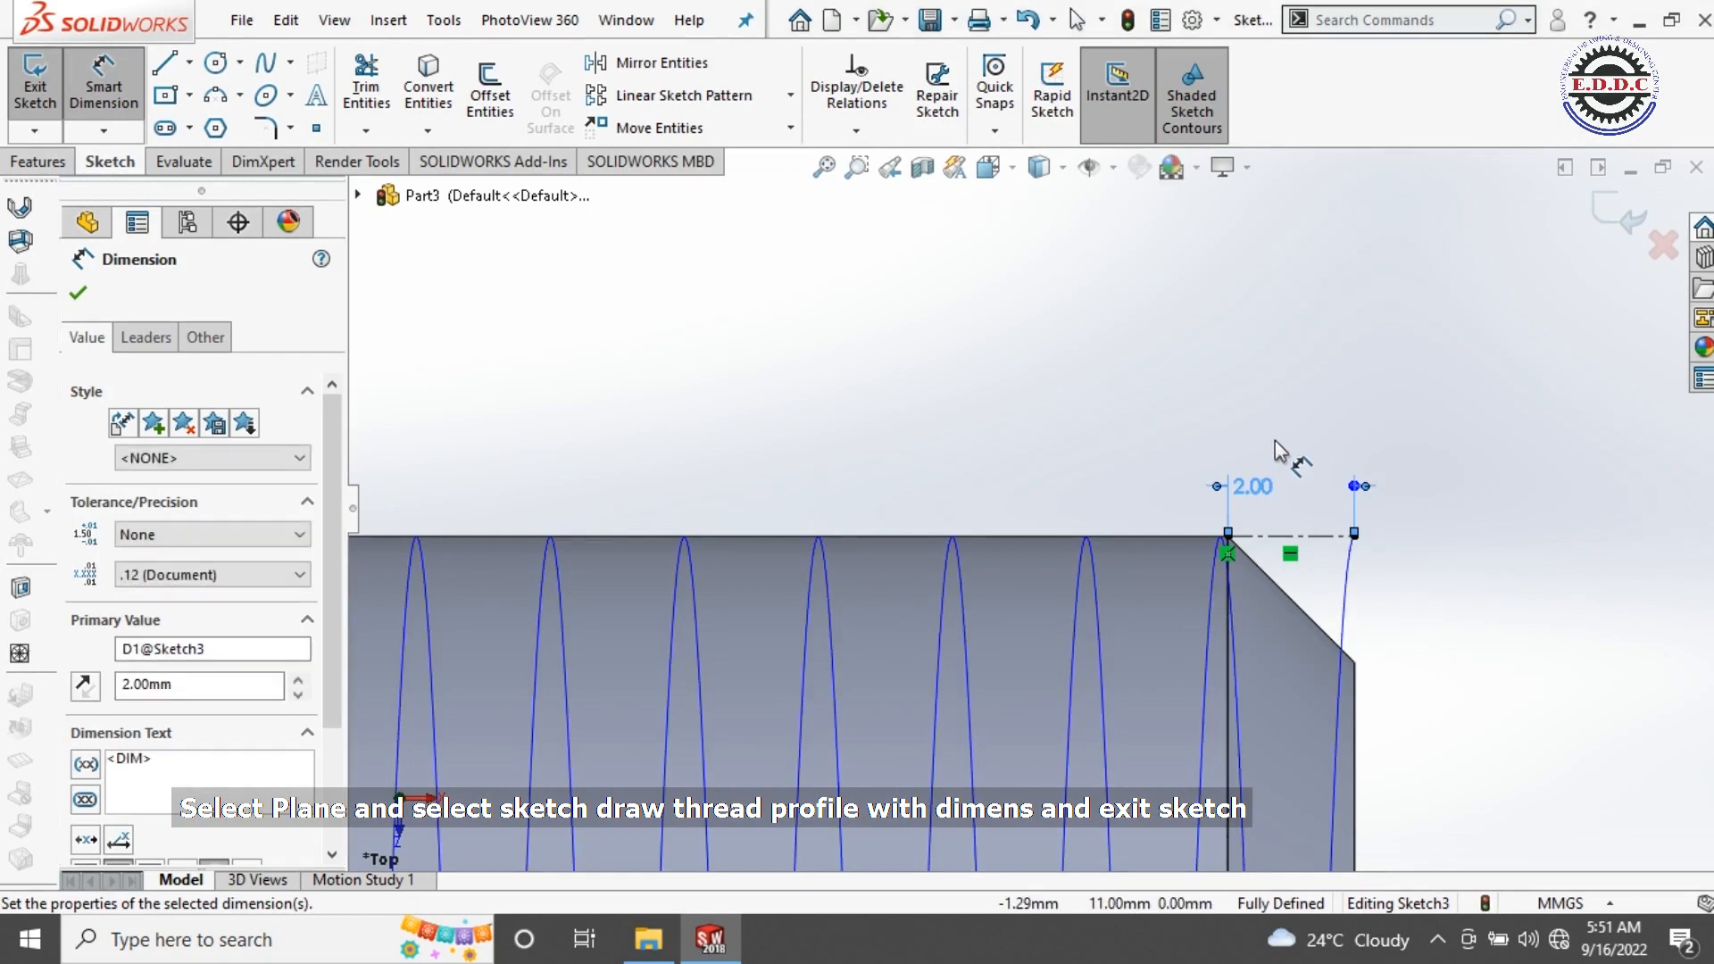
{"action": "left_click", "coordinate": [1286, 442]}
{"action": "scroll", "coordinate": [1371, 576], "scroll_direction": "down", "scroll_amount": 4}
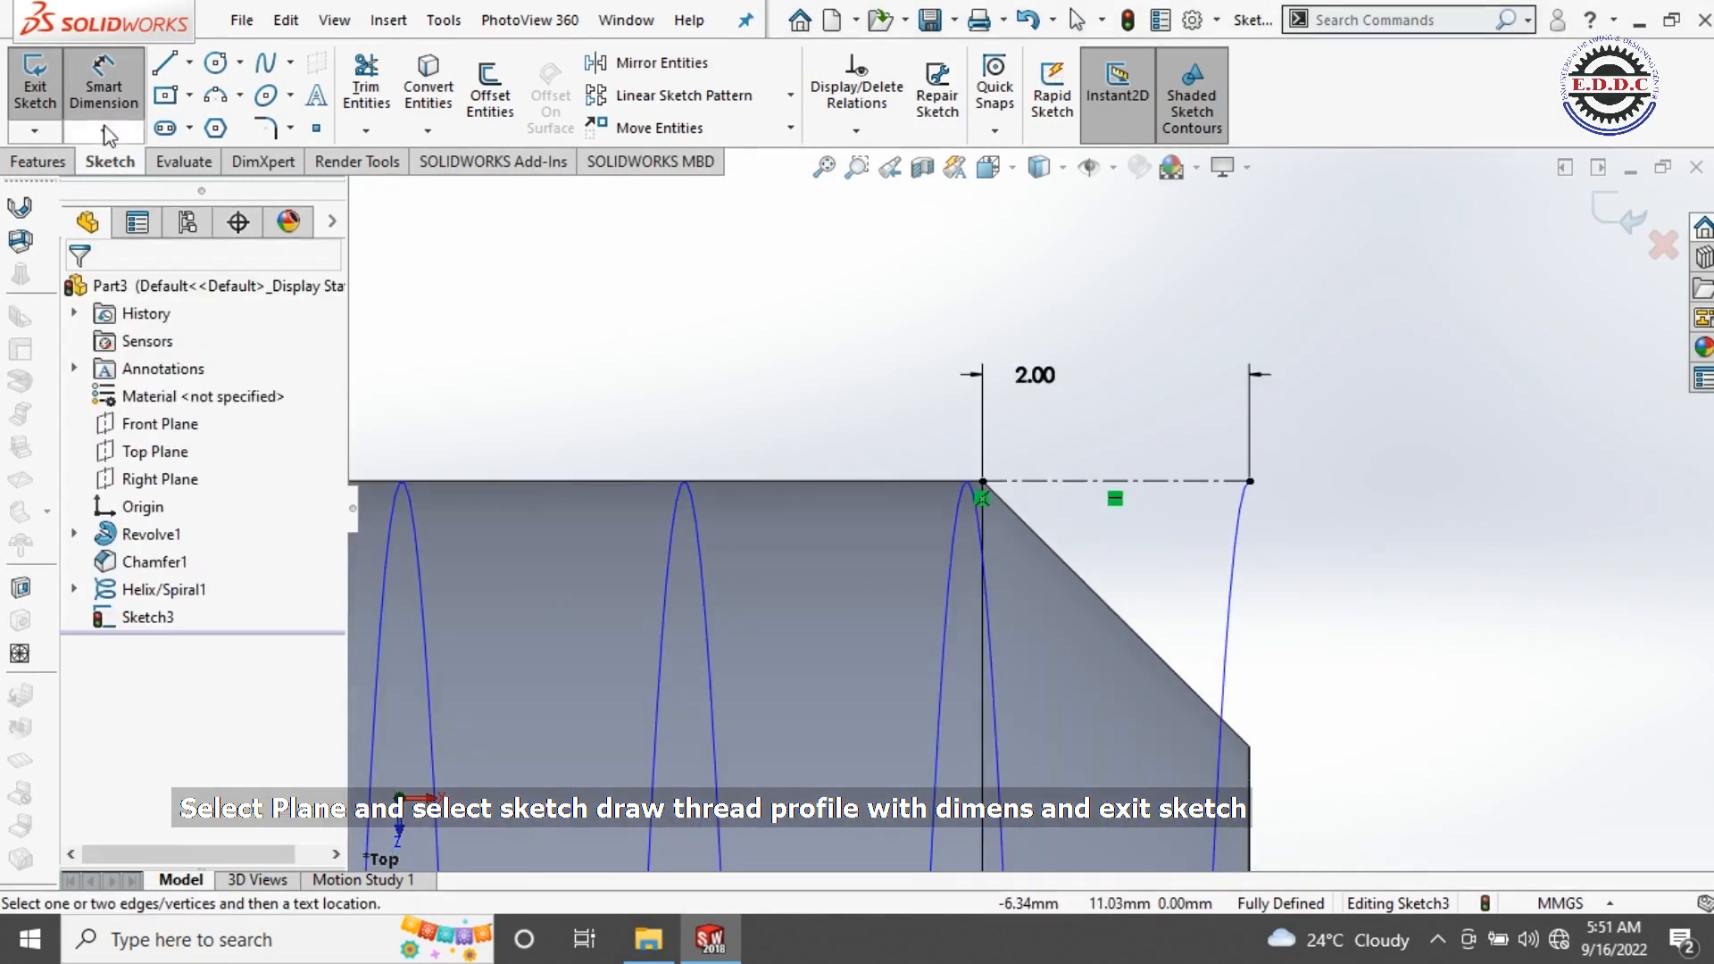
{"action": "left_click", "coordinate": [165, 65]}
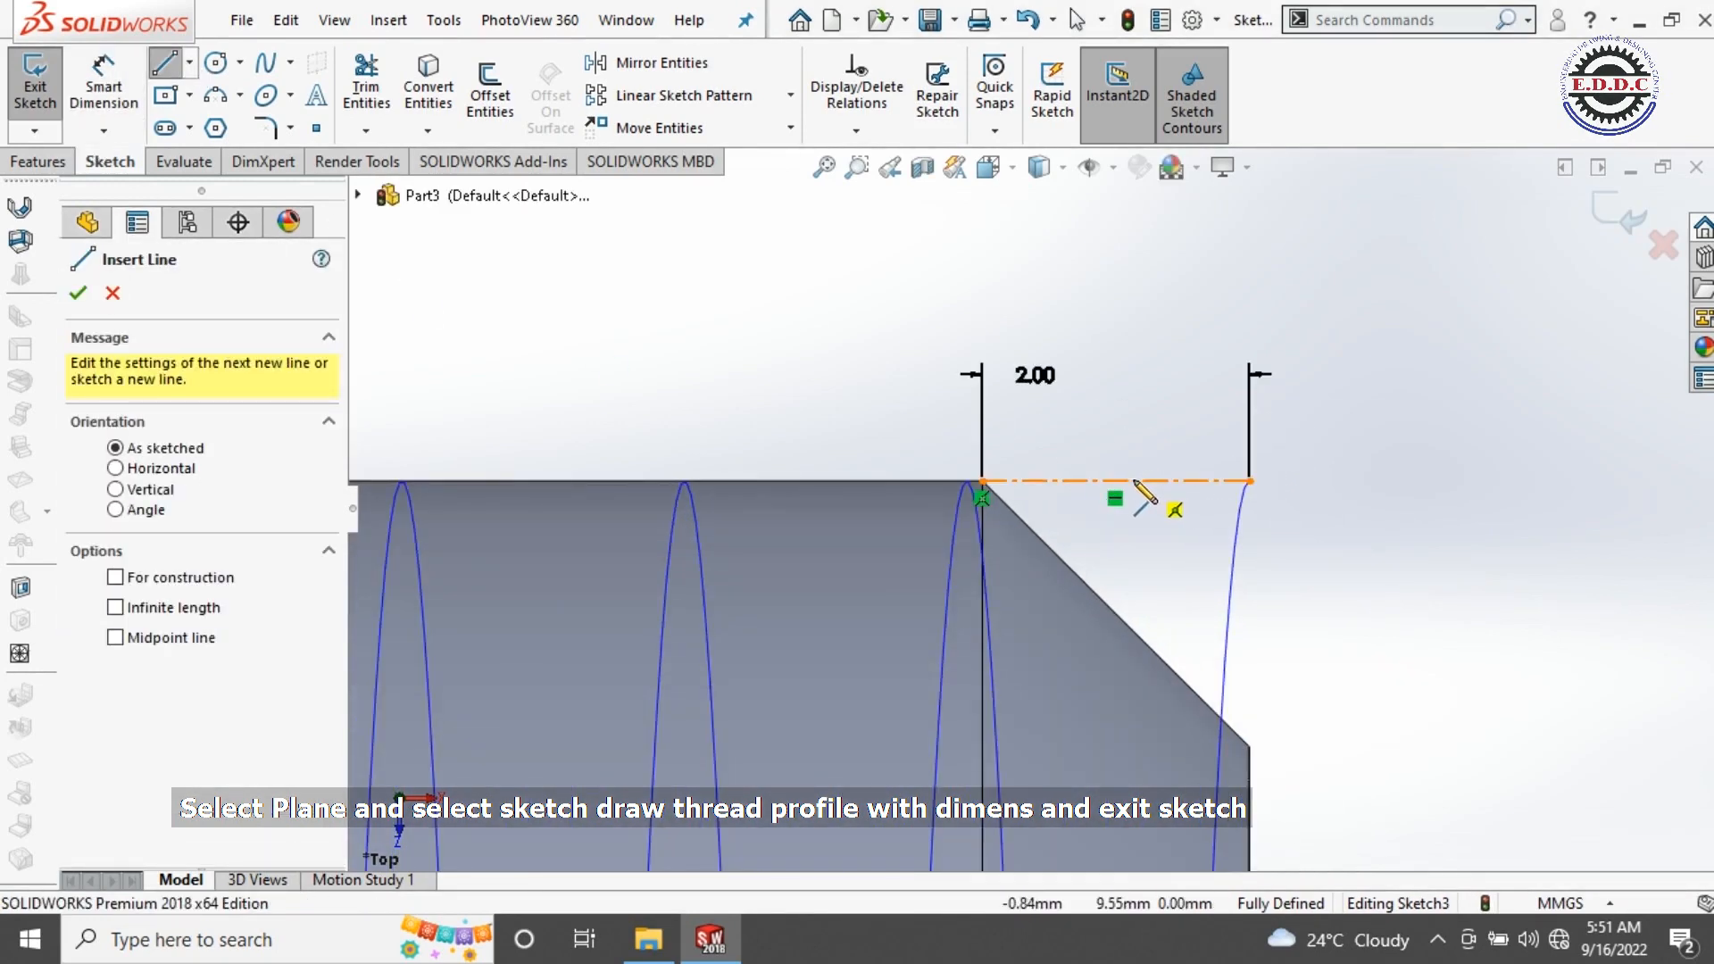
{"action": "left_click", "coordinate": [1115, 482]}
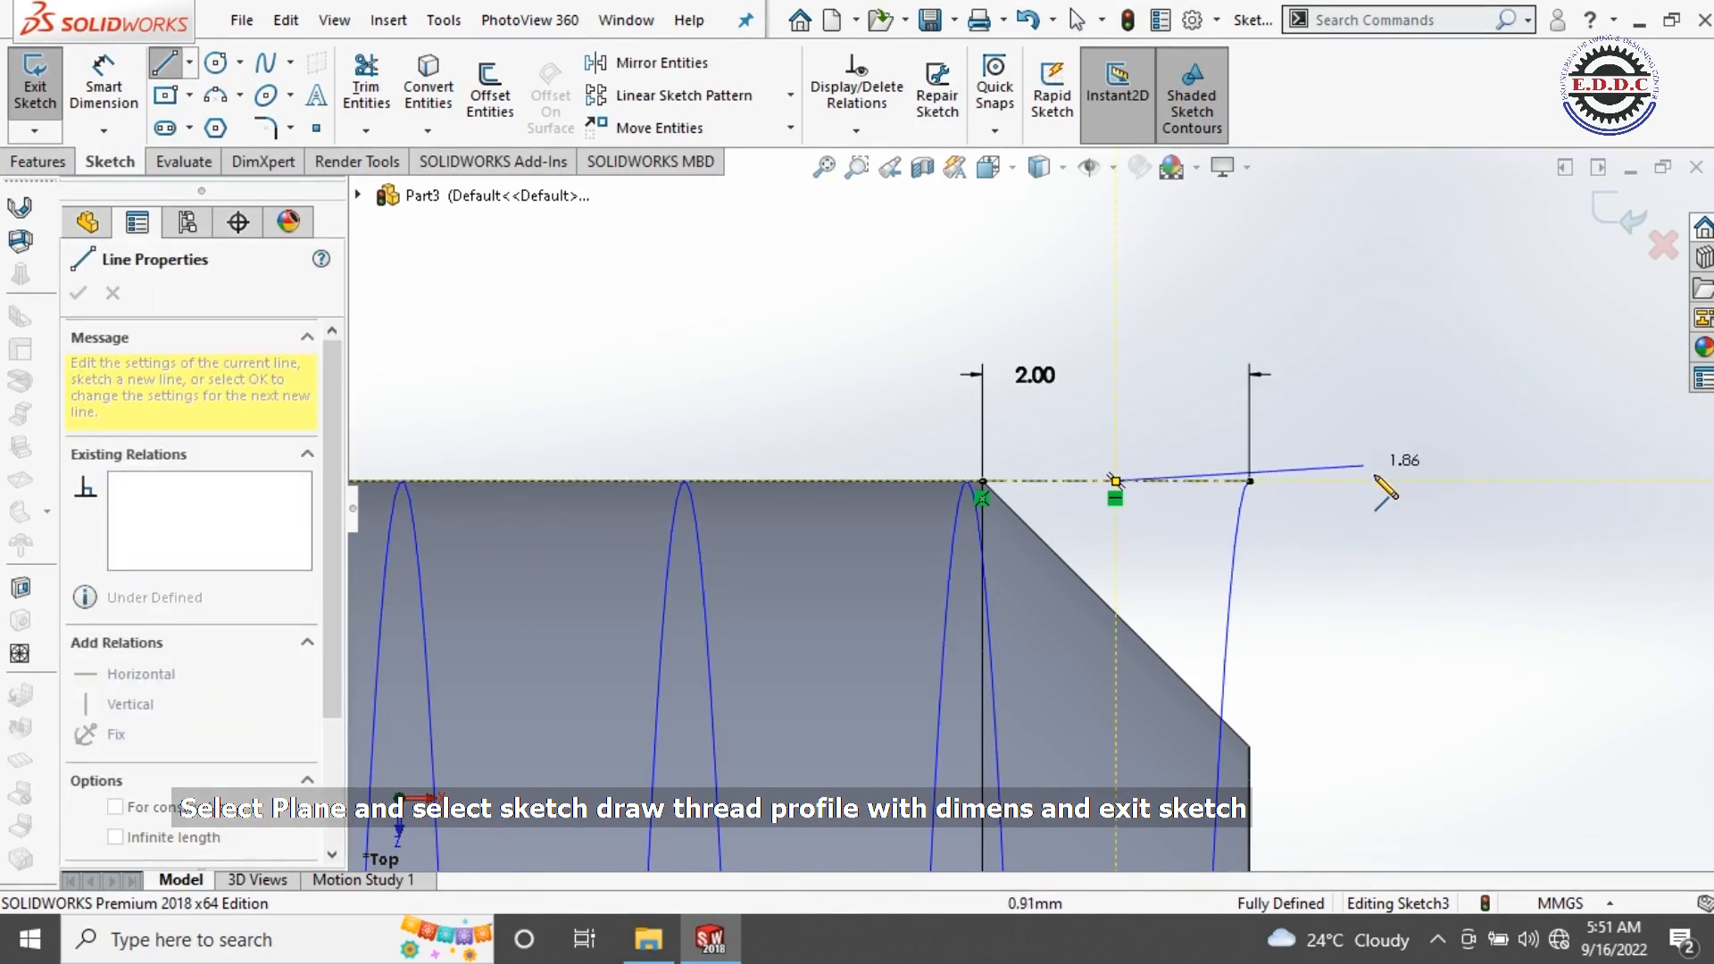
{"action": "right_click", "coordinate": [1357, 420]}
{"action": "left_click", "coordinate": [1380, 438]}
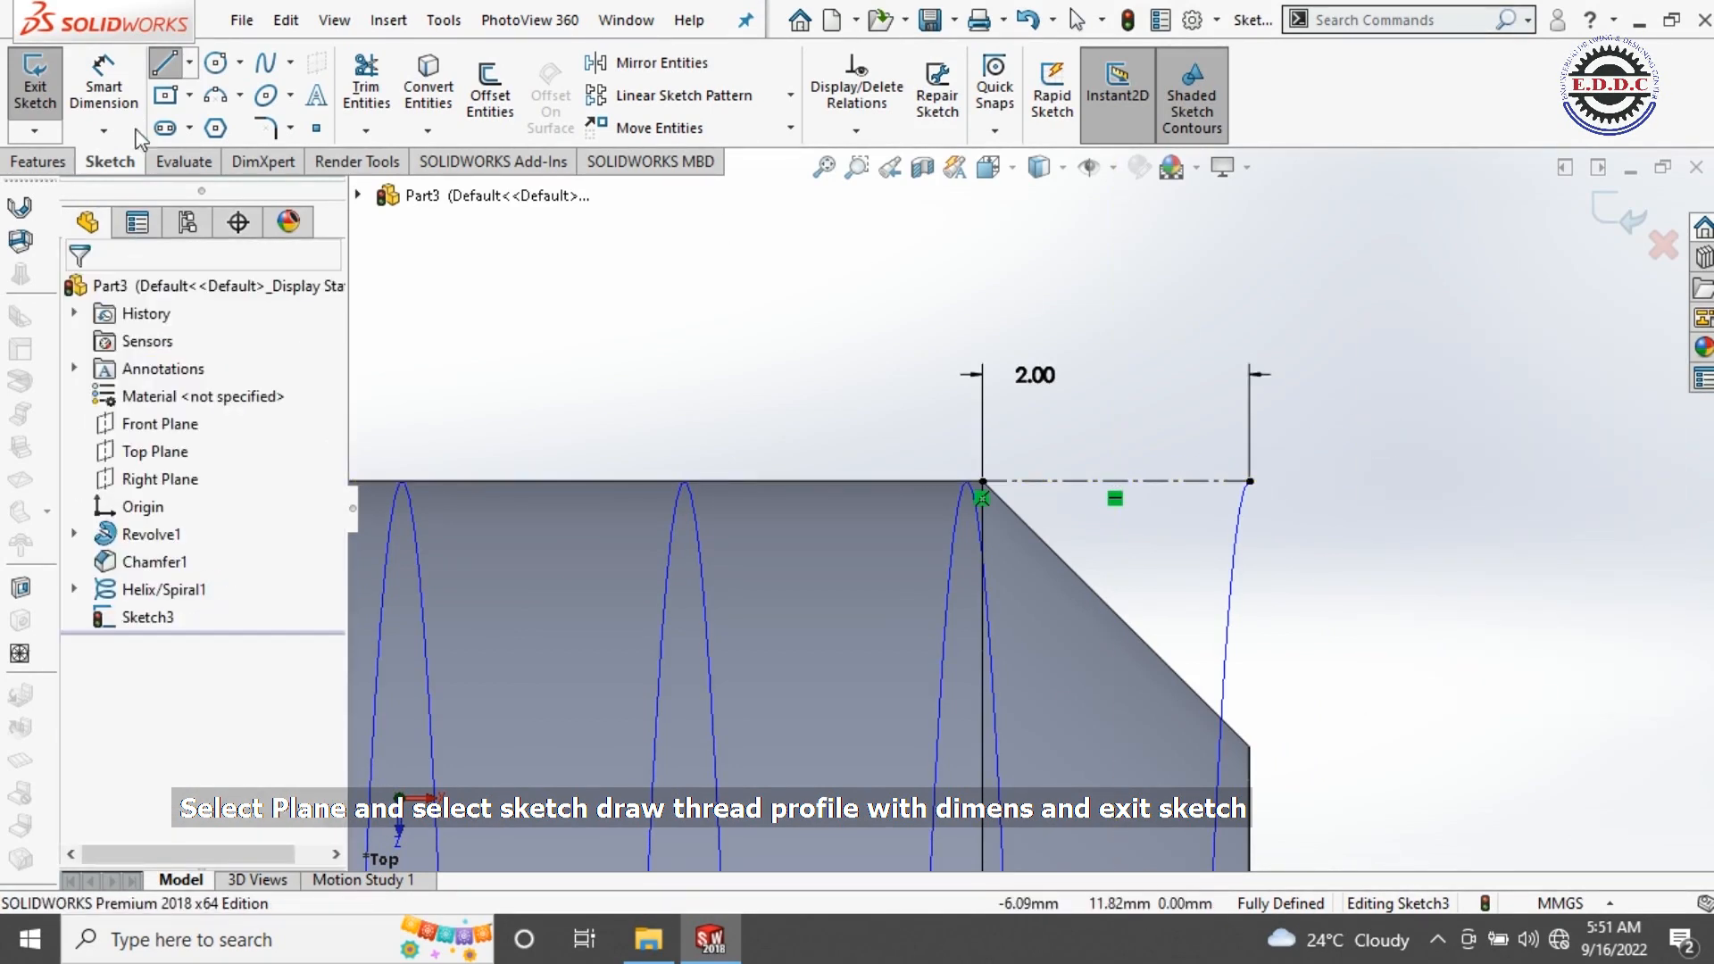
Step: Sketch a closed triangular thread profile with its top edge about 2.9 mm long on the centreline and its apex in line with the shaft's end edge
{"action": "left_click", "coordinate": [165, 64]}
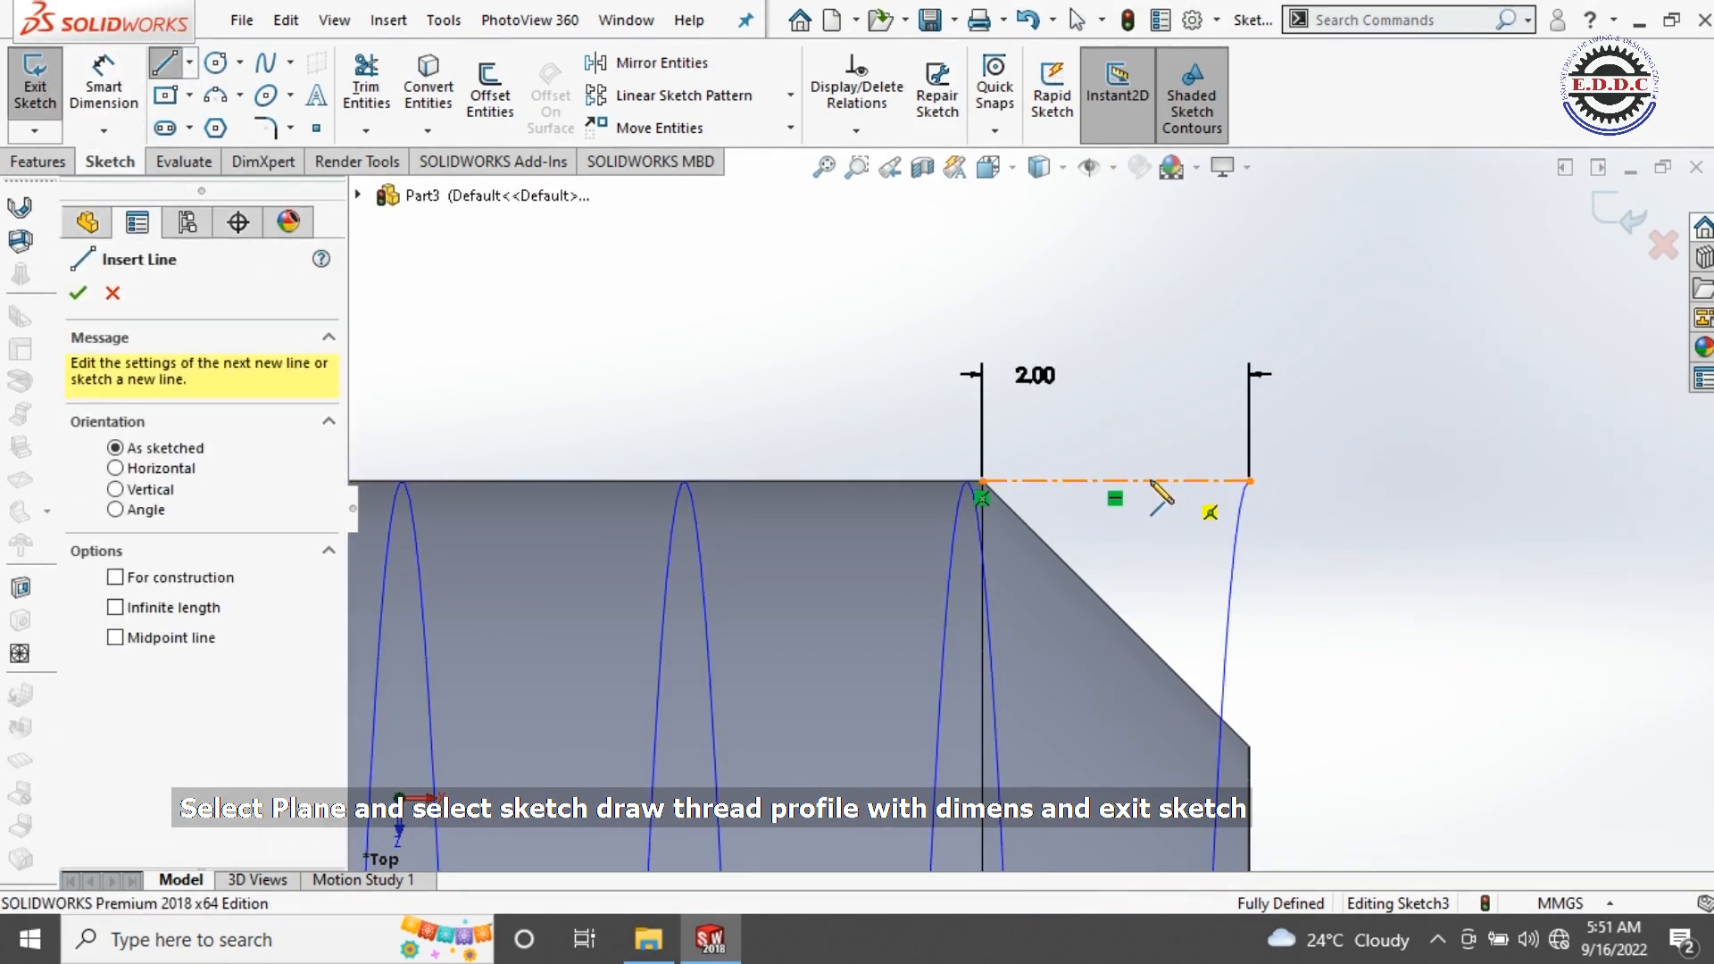
{"action": "left_click", "coordinate": [1115, 481]}
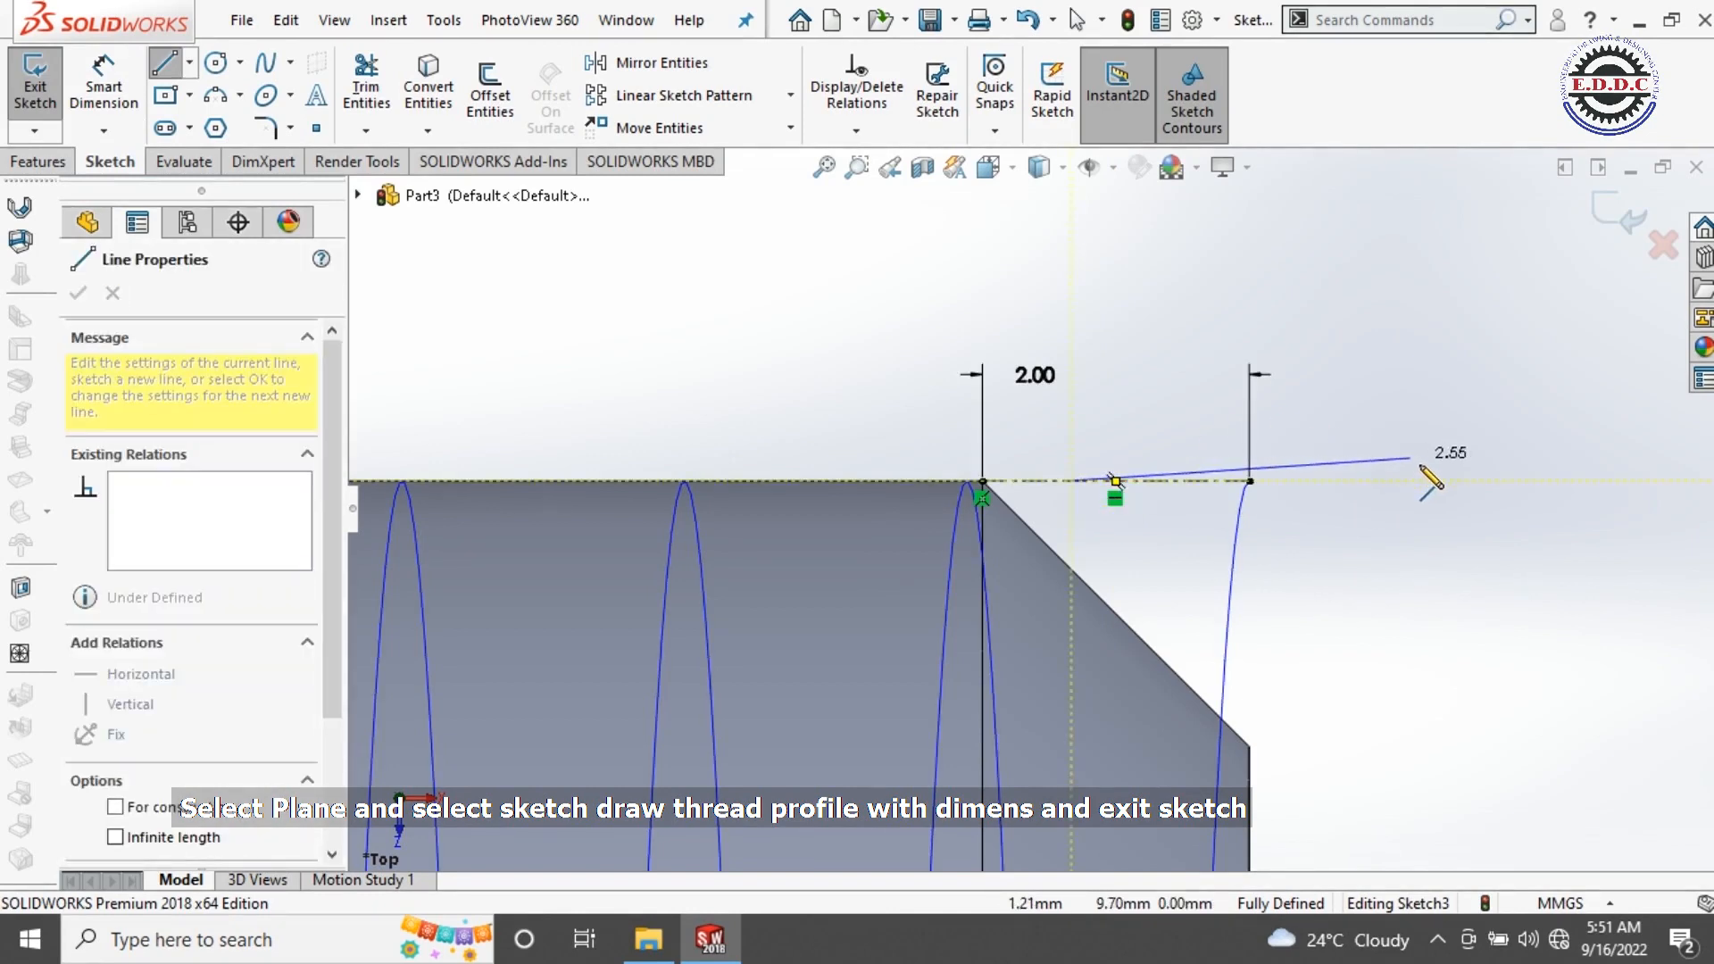
{"action": "left_click", "coordinate": [1465, 481]}
{"action": "key", "text": "z"}
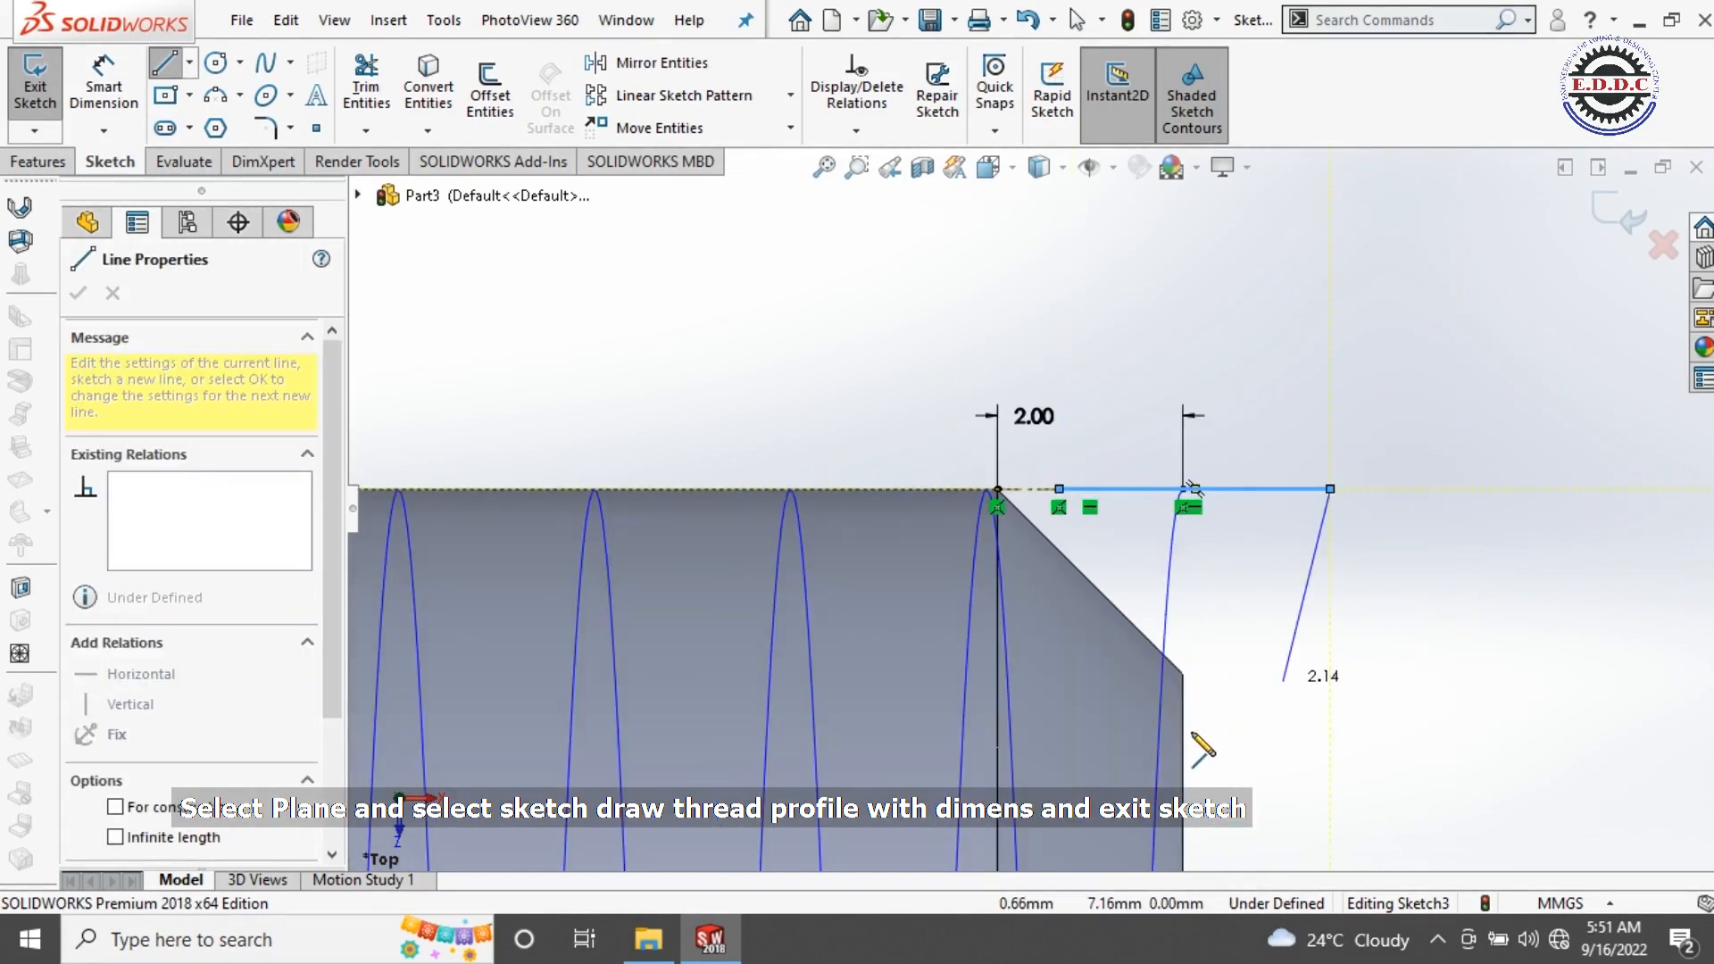
{"action": "left_click", "coordinate": [1183, 726]}
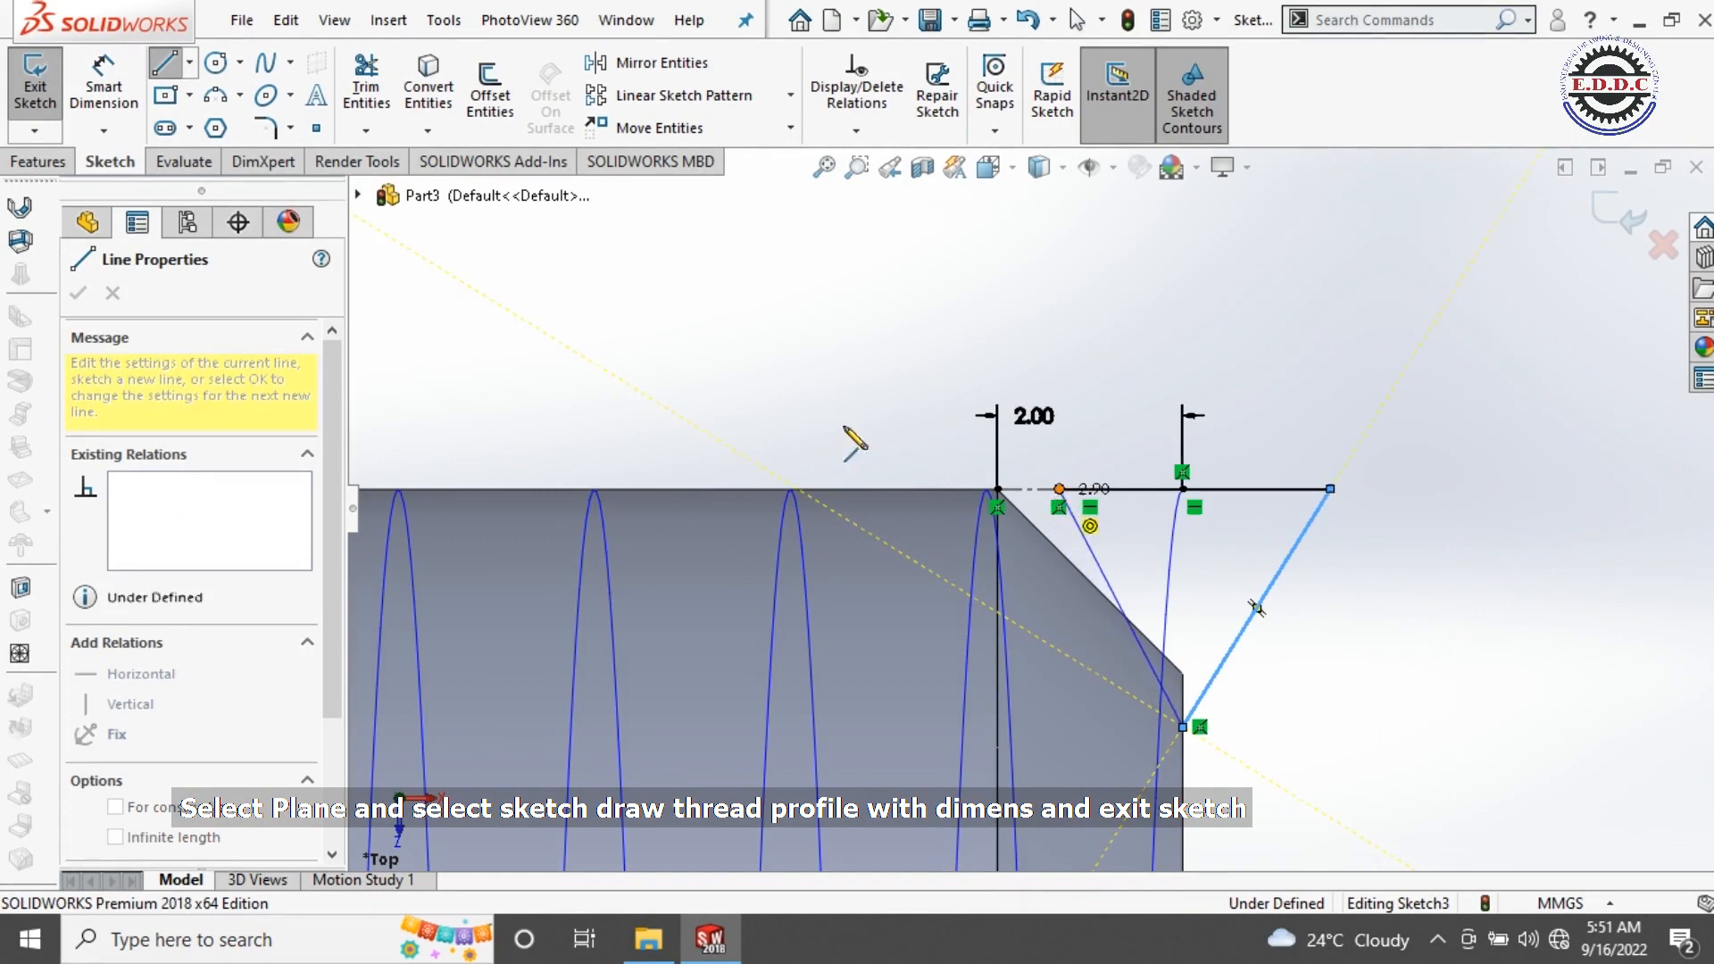
{"action": "left_click", "coordinate": [1059, 488]}
Step: Dimension the triangle's top edge to 1.8 mm
{"action": "left_click", "coordinate": [128, 106]}
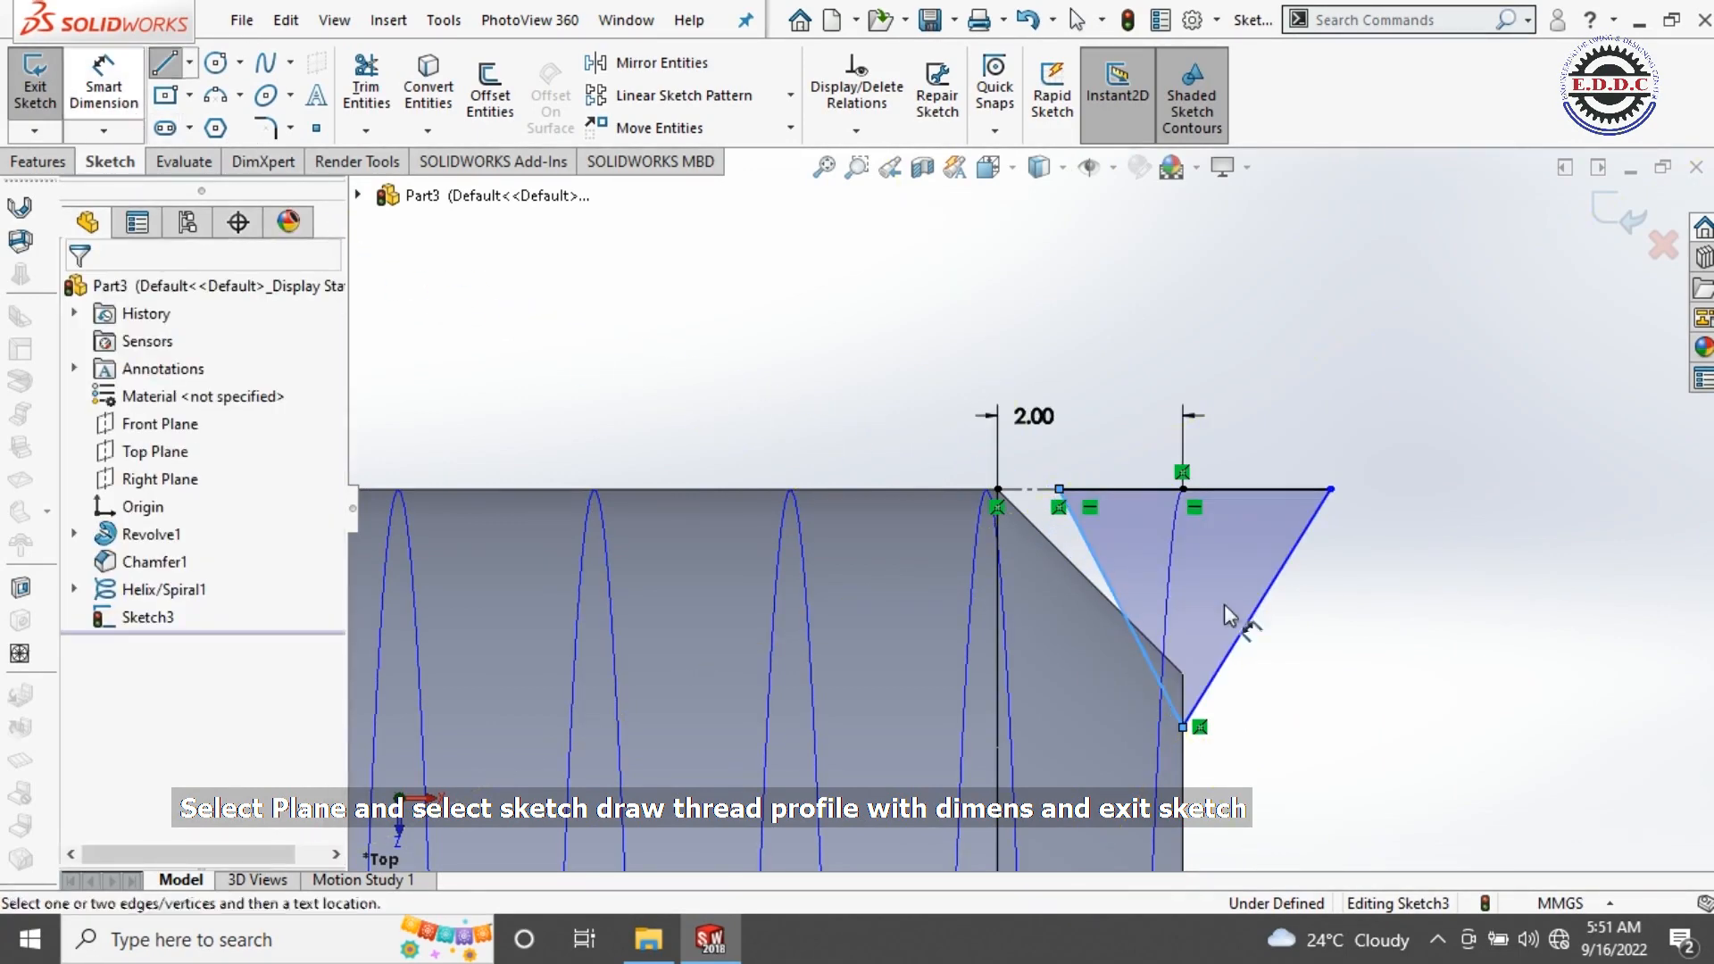
{"action": "left_click", "coordinate": [1224, 489]}
{"action": "left_click", "coordinate": [1197, 368]}
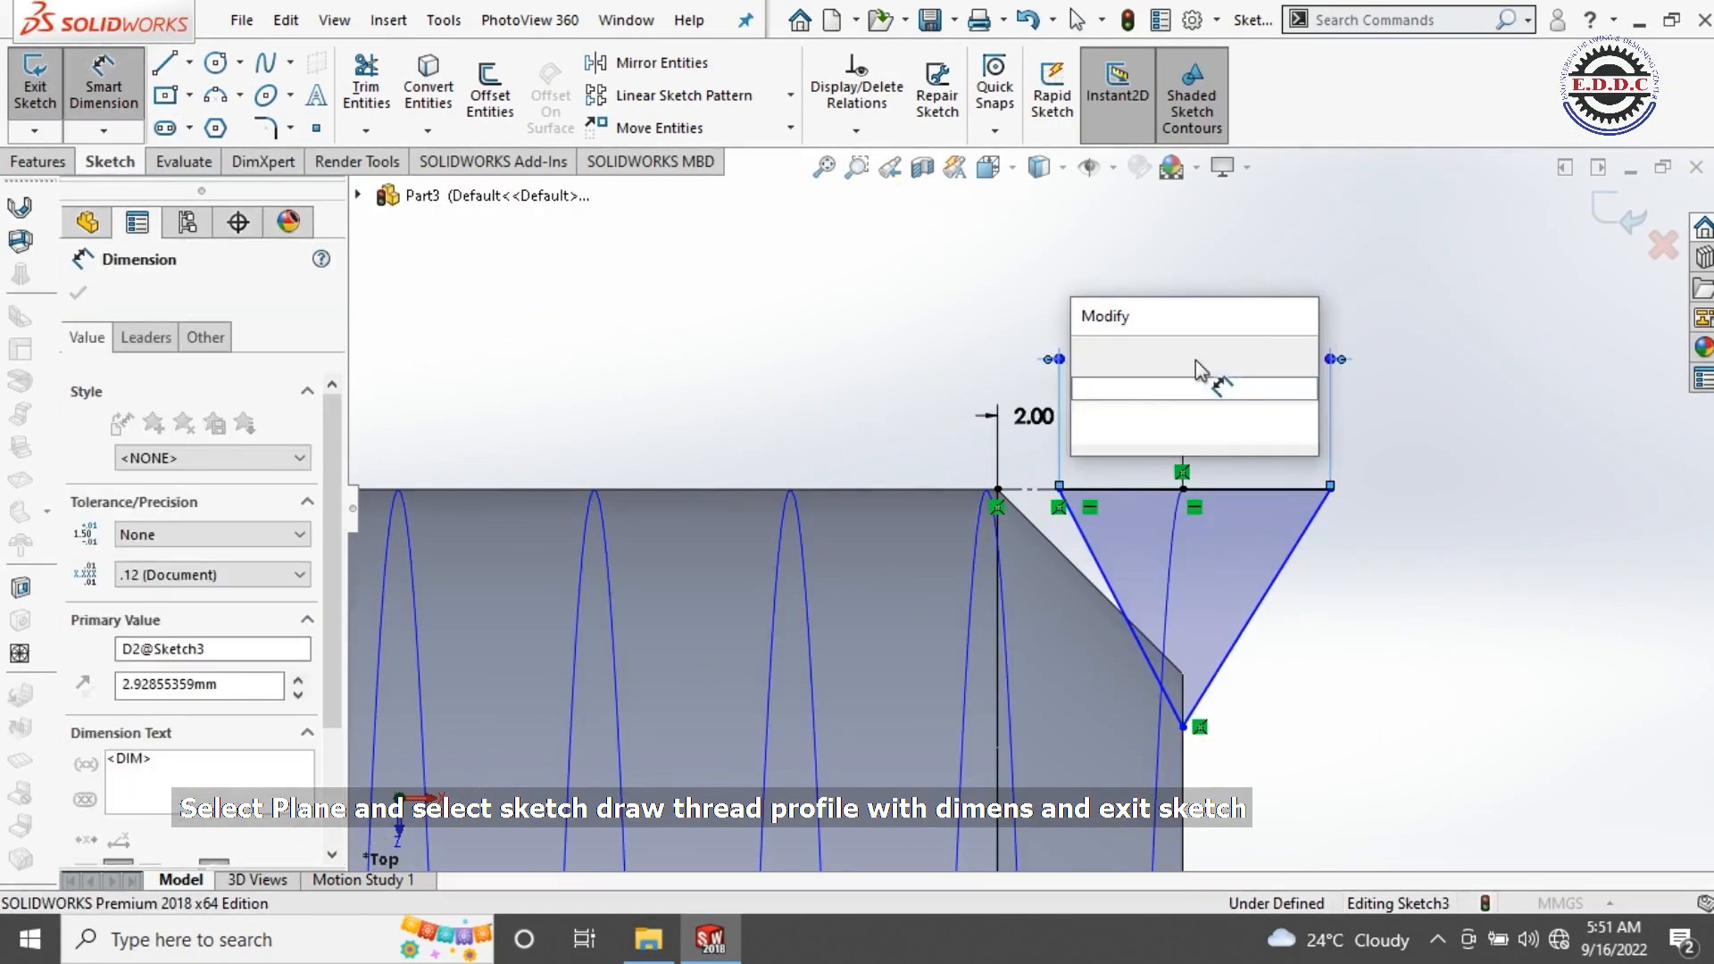
{"action": "type", "text": "1.8"}
{"action": "key", "text": "Return"}
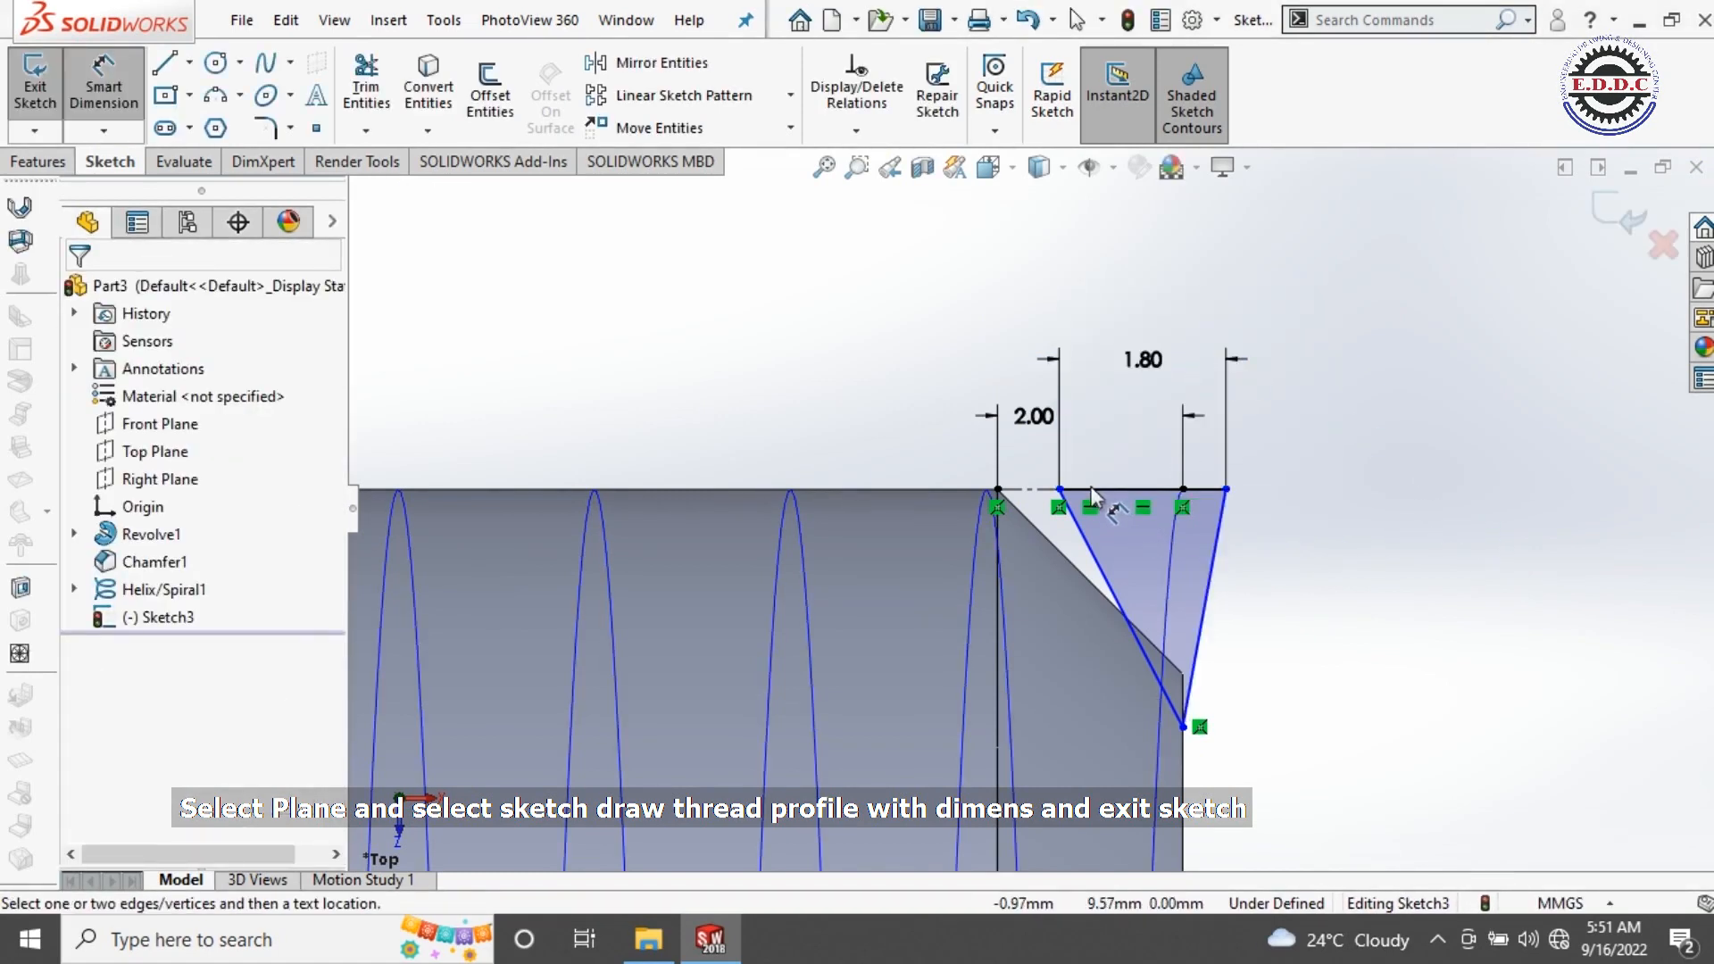
Step: Dimension the horizontal distance from the triangle's inner upper corner to the shaft's end edge as 0.9 mm
{"action": "left_click", "coordinate": [1062, 490]}
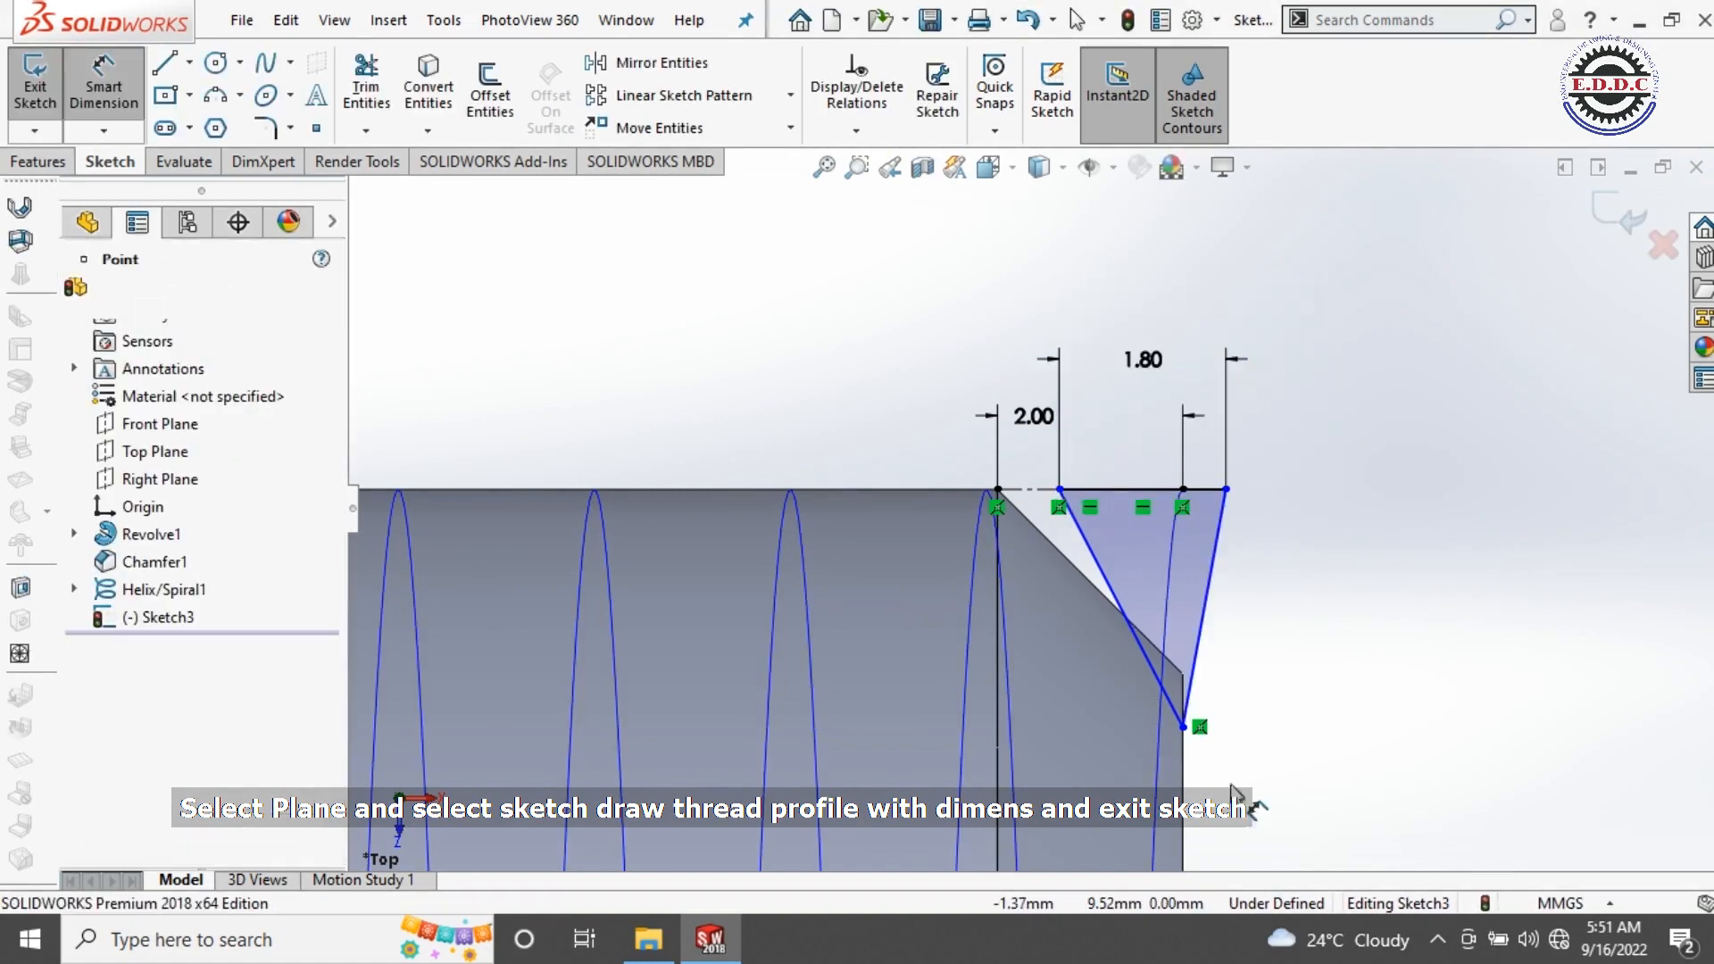
{"action": "left_click", "coordinate": [1185, 815]}
{"action": "left_click", "coordinate": [1107, 362]}
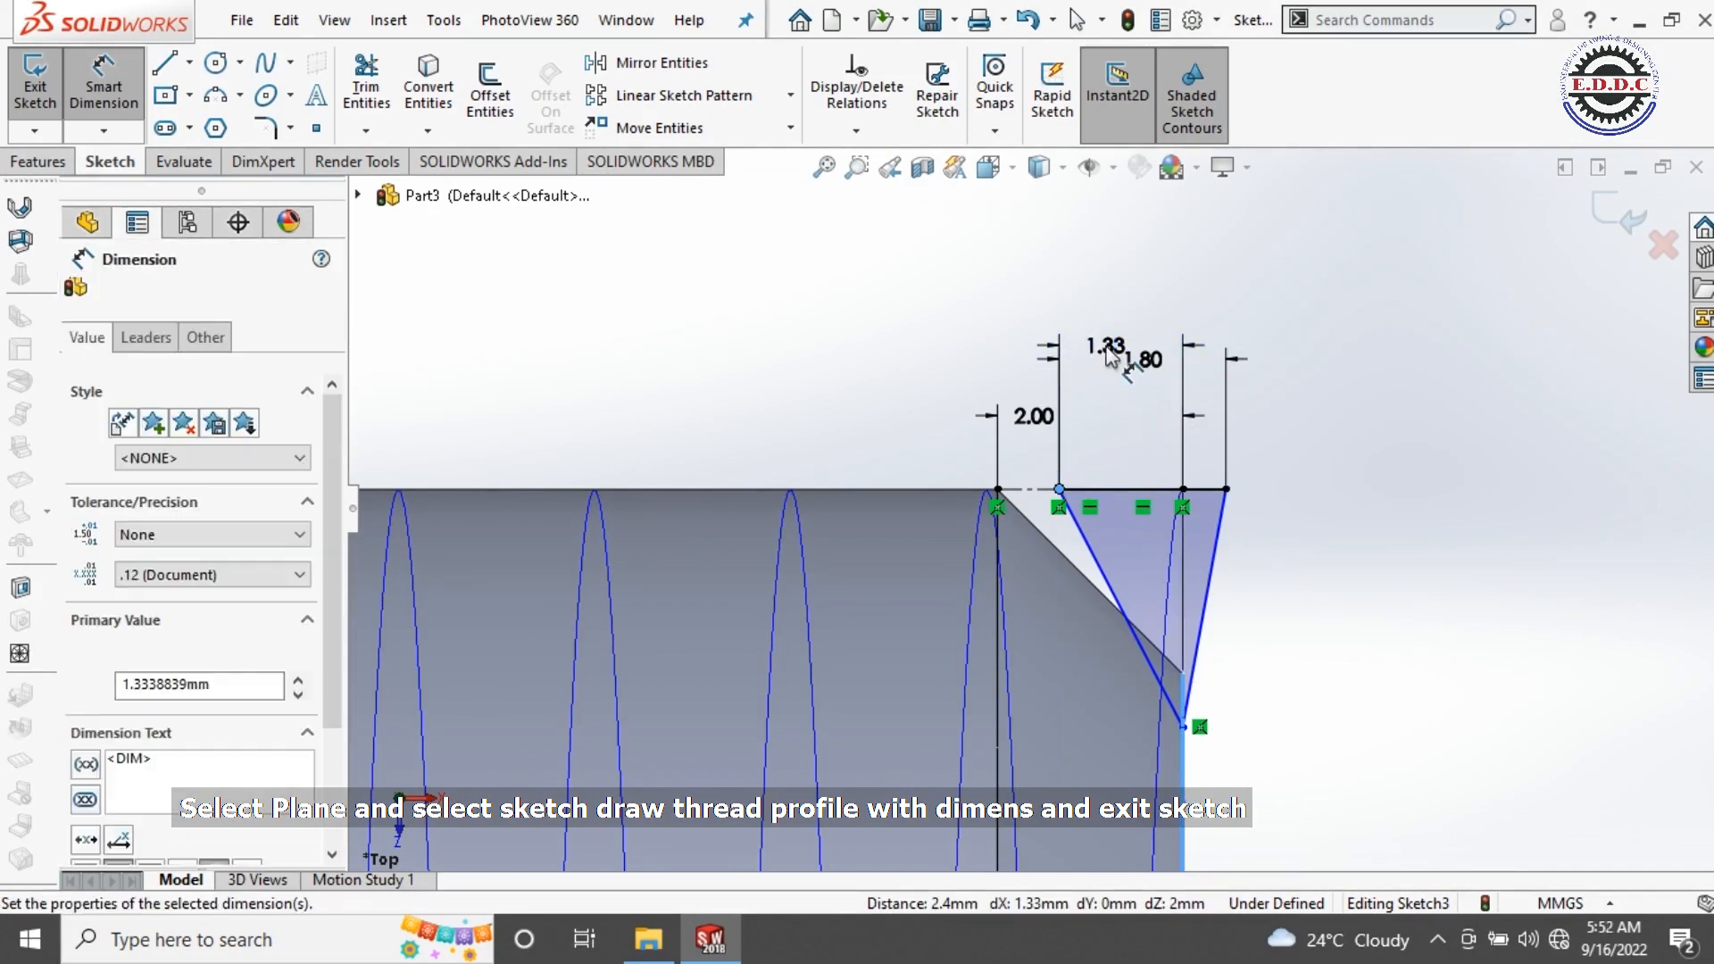
{"action": "type", "text": "1.8"}
{"action": "key", "text": "Return"}
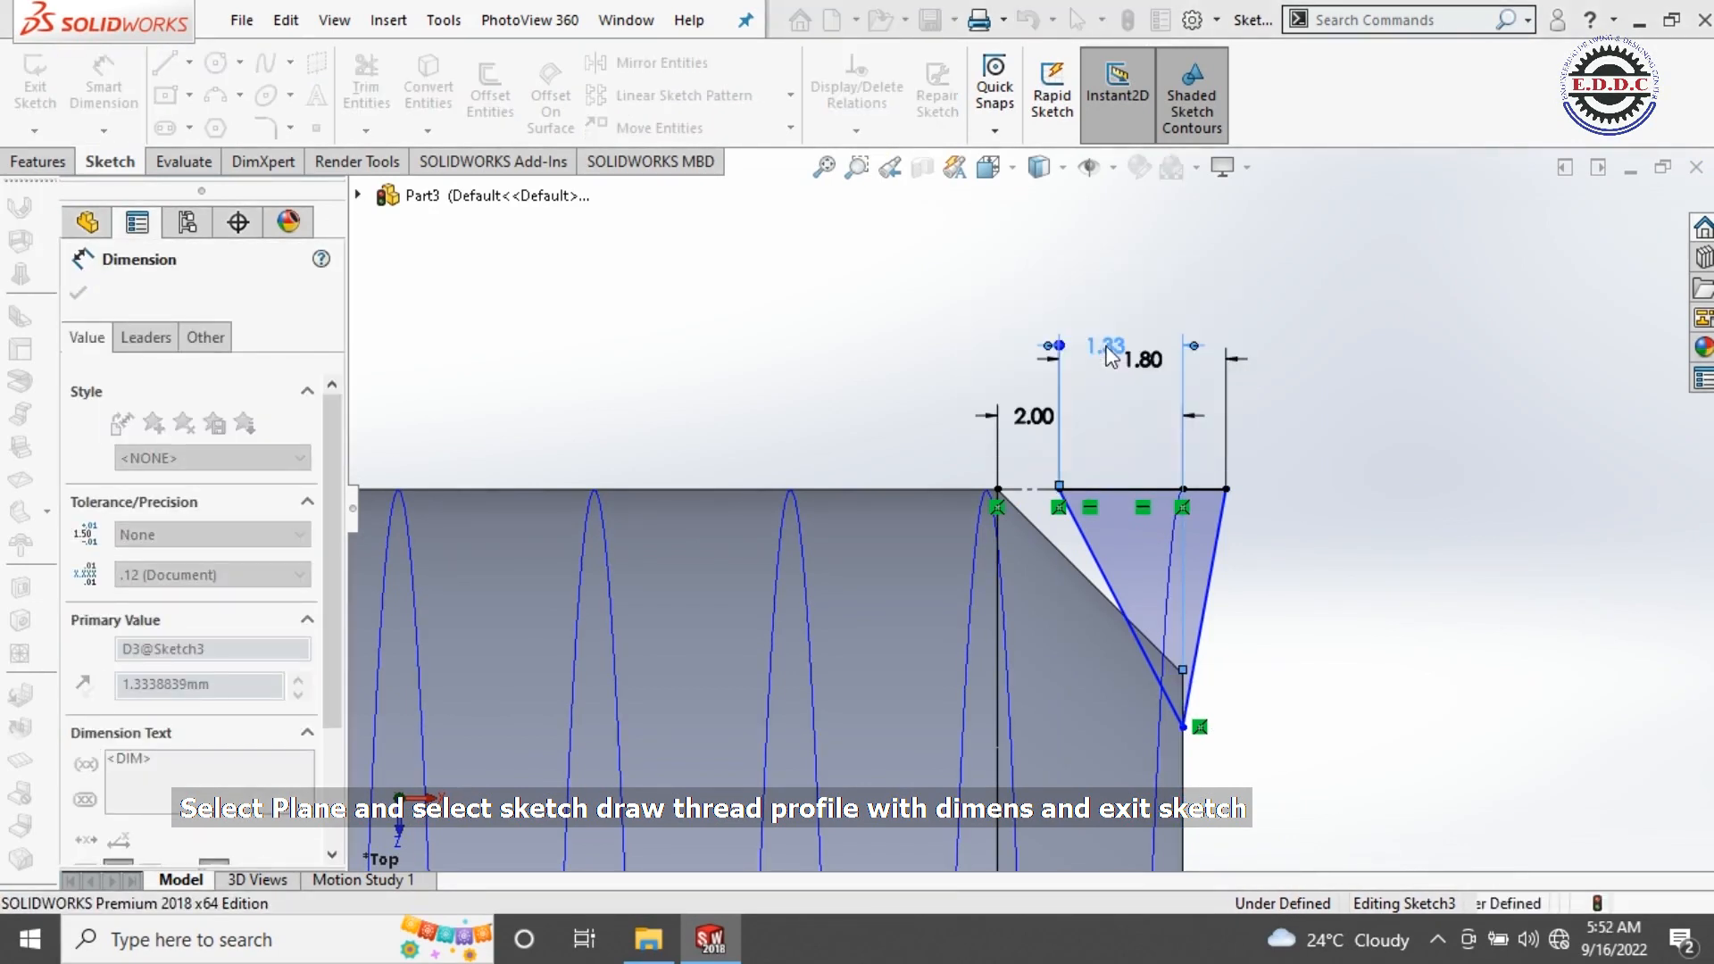
{"action": "key", "text": "Escape"}
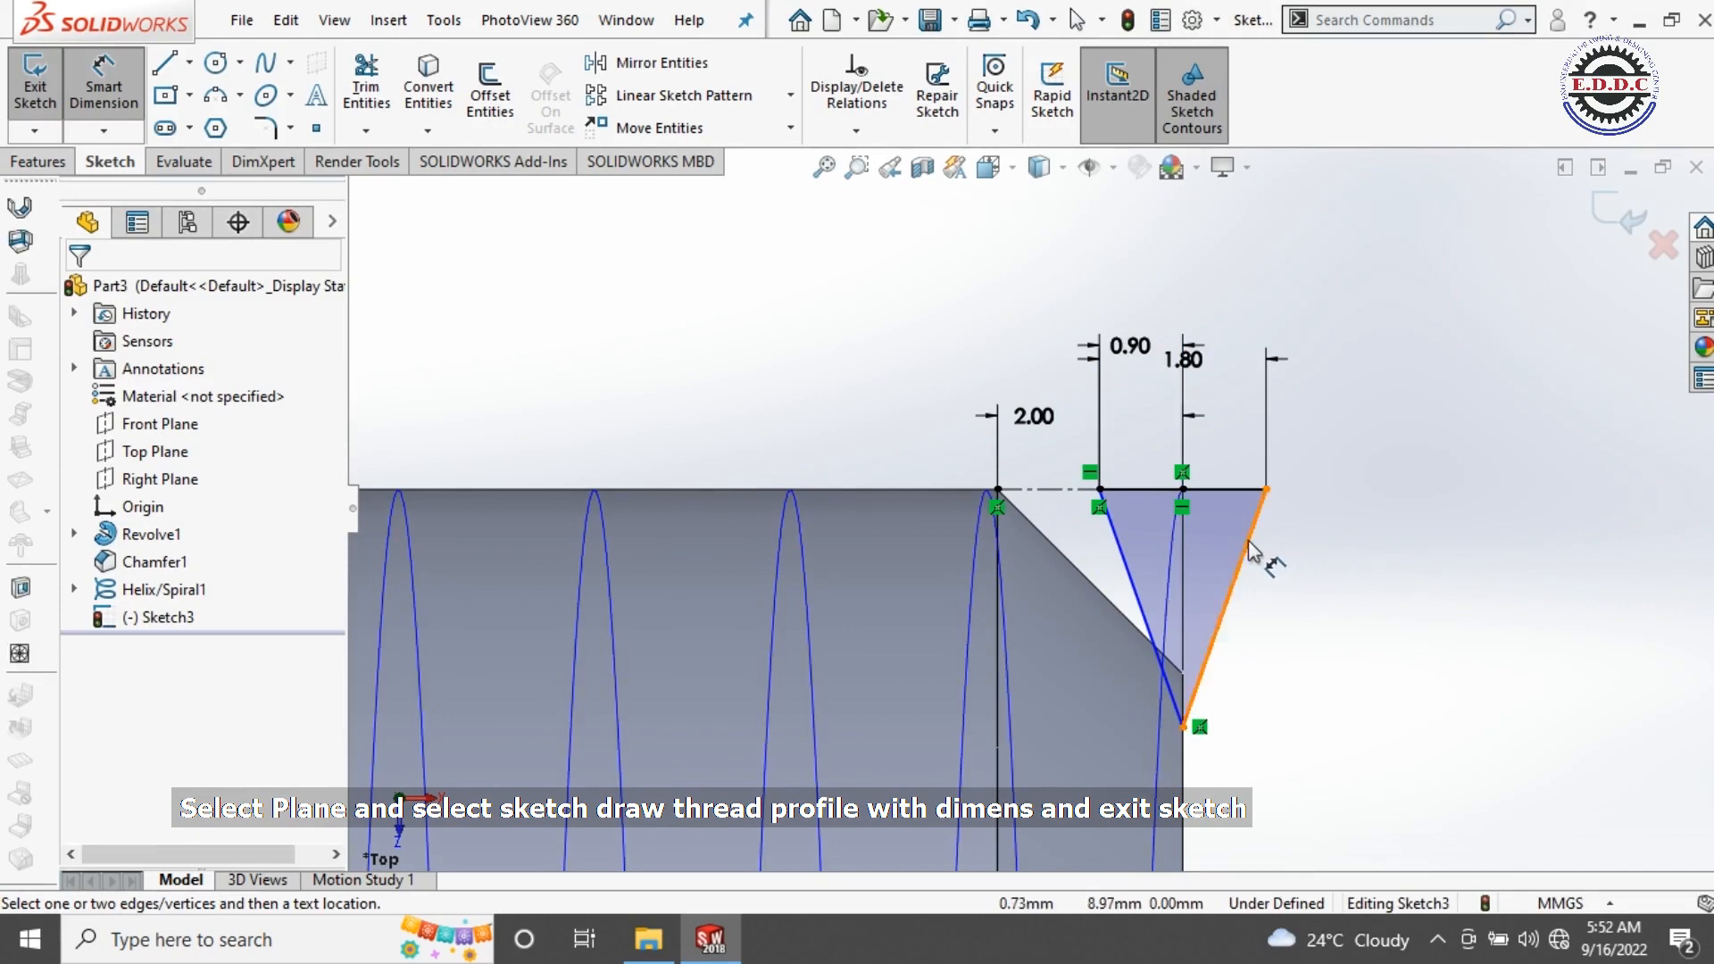
Step: Dimension the angle between the triangle's two slanted sides to 55°
{"action": "left_click", "coordinate": [1250, 536]}
{"action": "left_click", "coordinate": [1109, 529]}
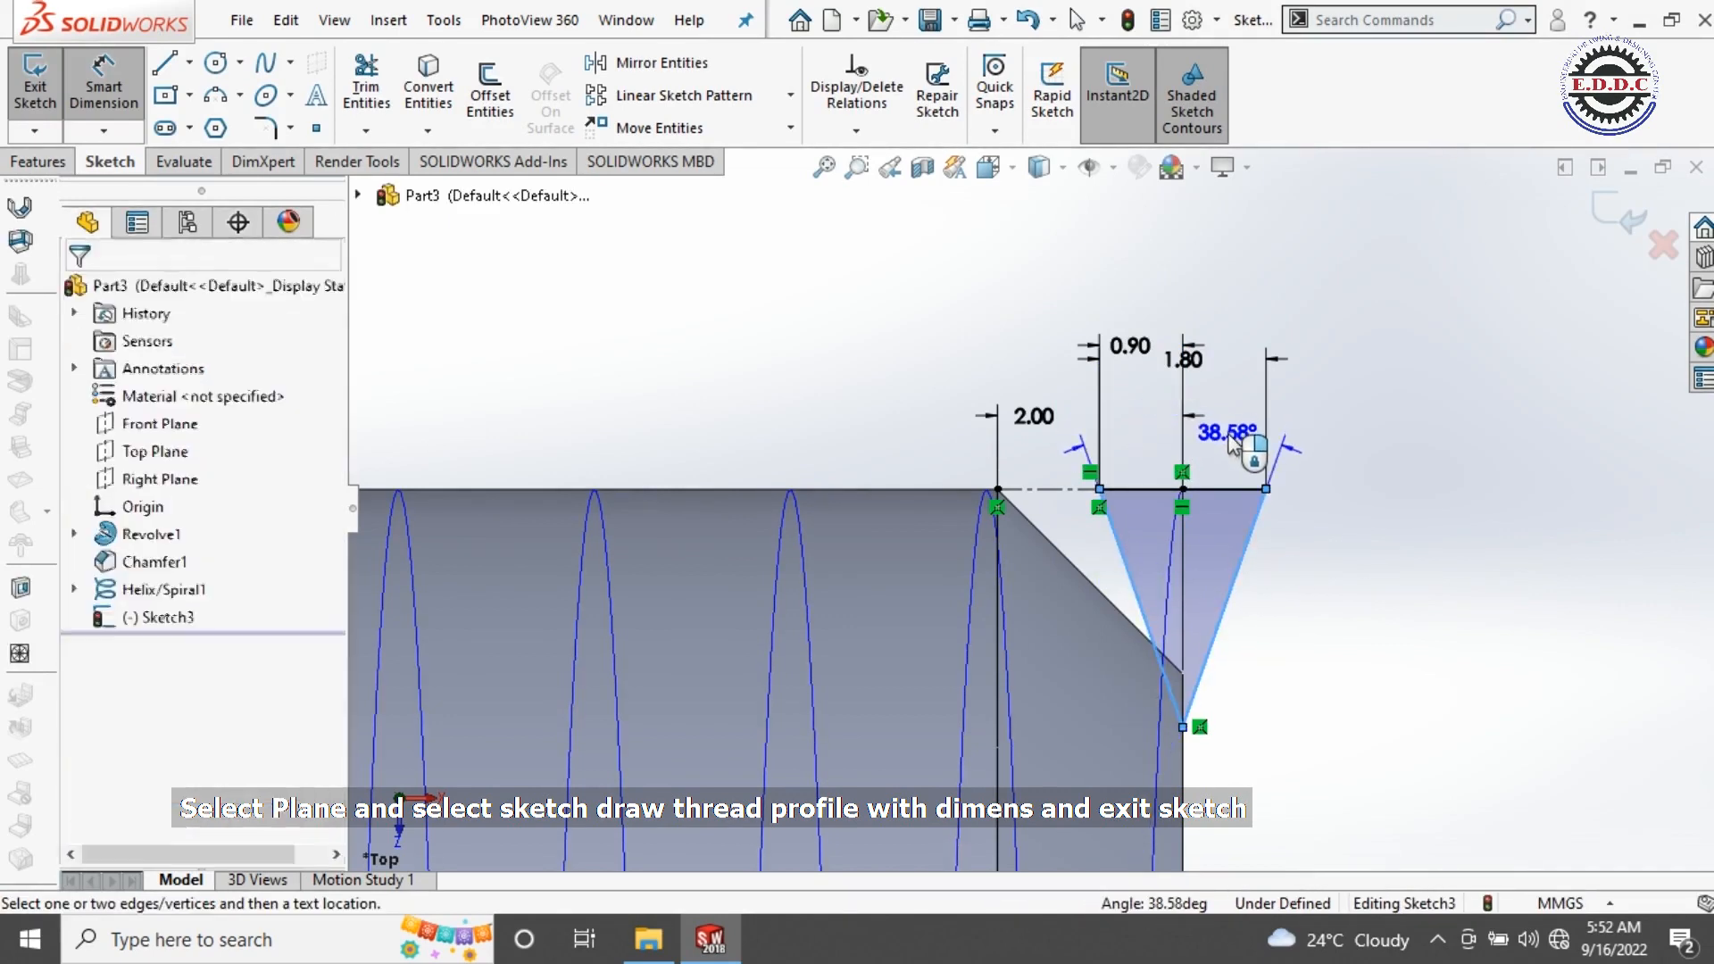
{"action": "left_click", "coordinate": [1231, 446]}
{"action": "type", "text": "55"}
{"action": "key", "text": "Return"}
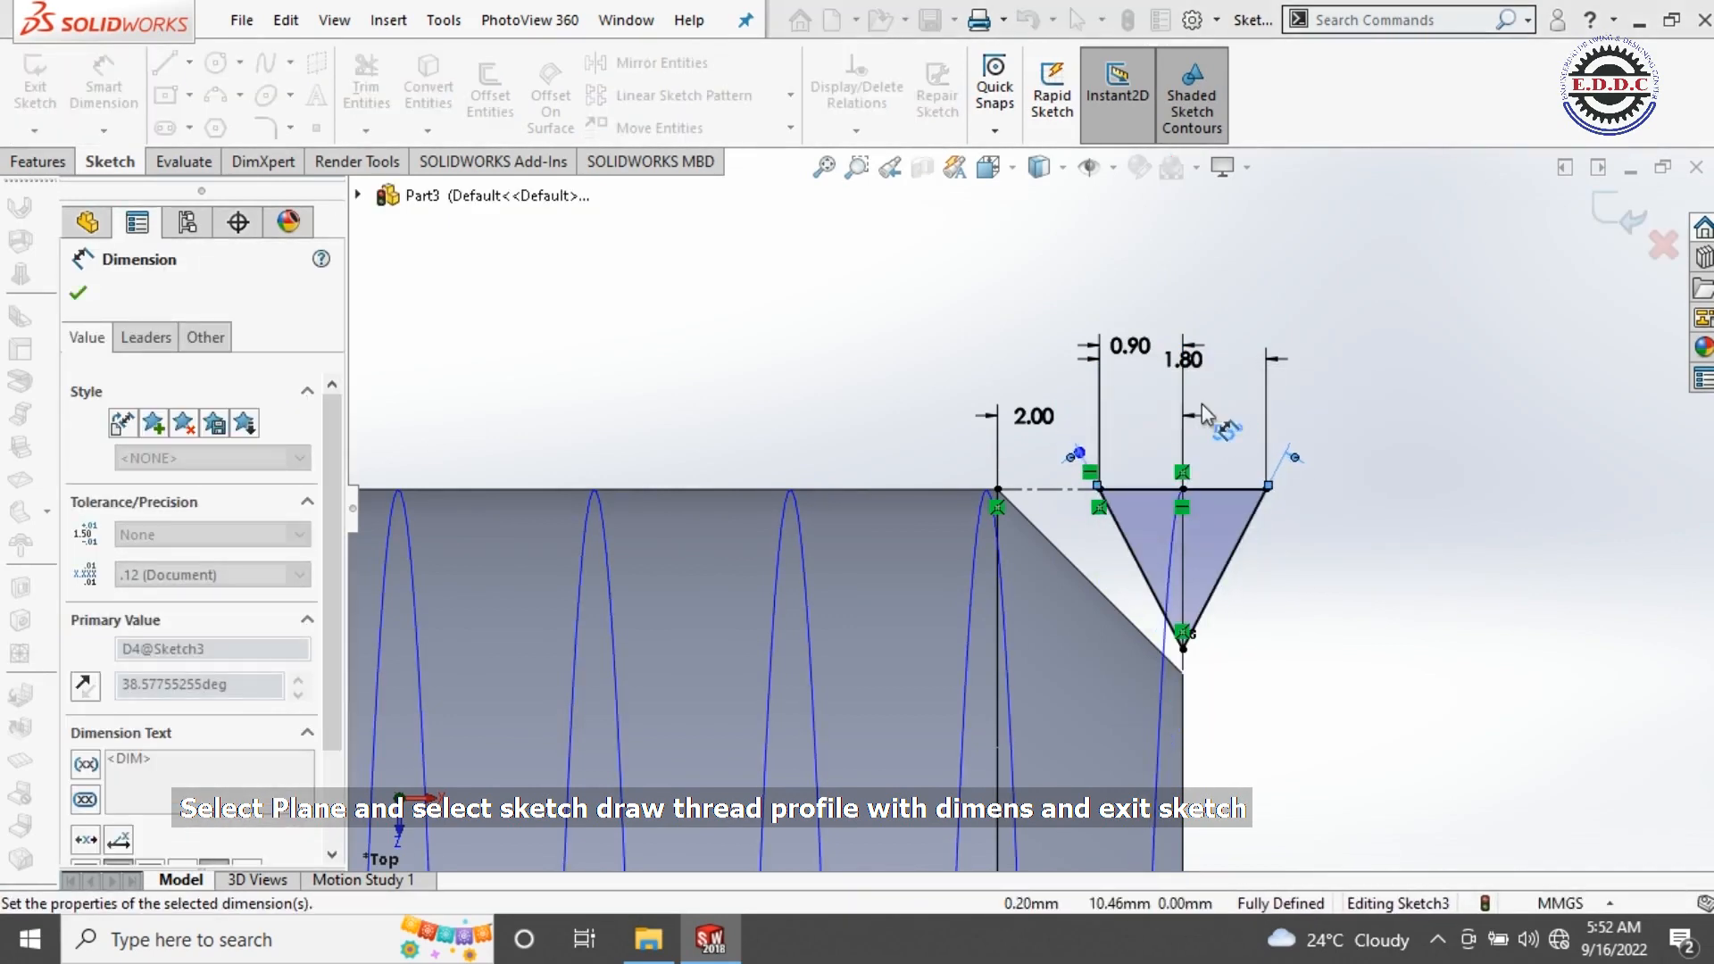
Step: Set the triangle's top edge to 2 mm and its inner corner's distance from the shaft's end edge to 1 mm
{"action": "scroll", "coordinate": [1275, 564], "scroll_direction": "down", "scroll_amount": 3}
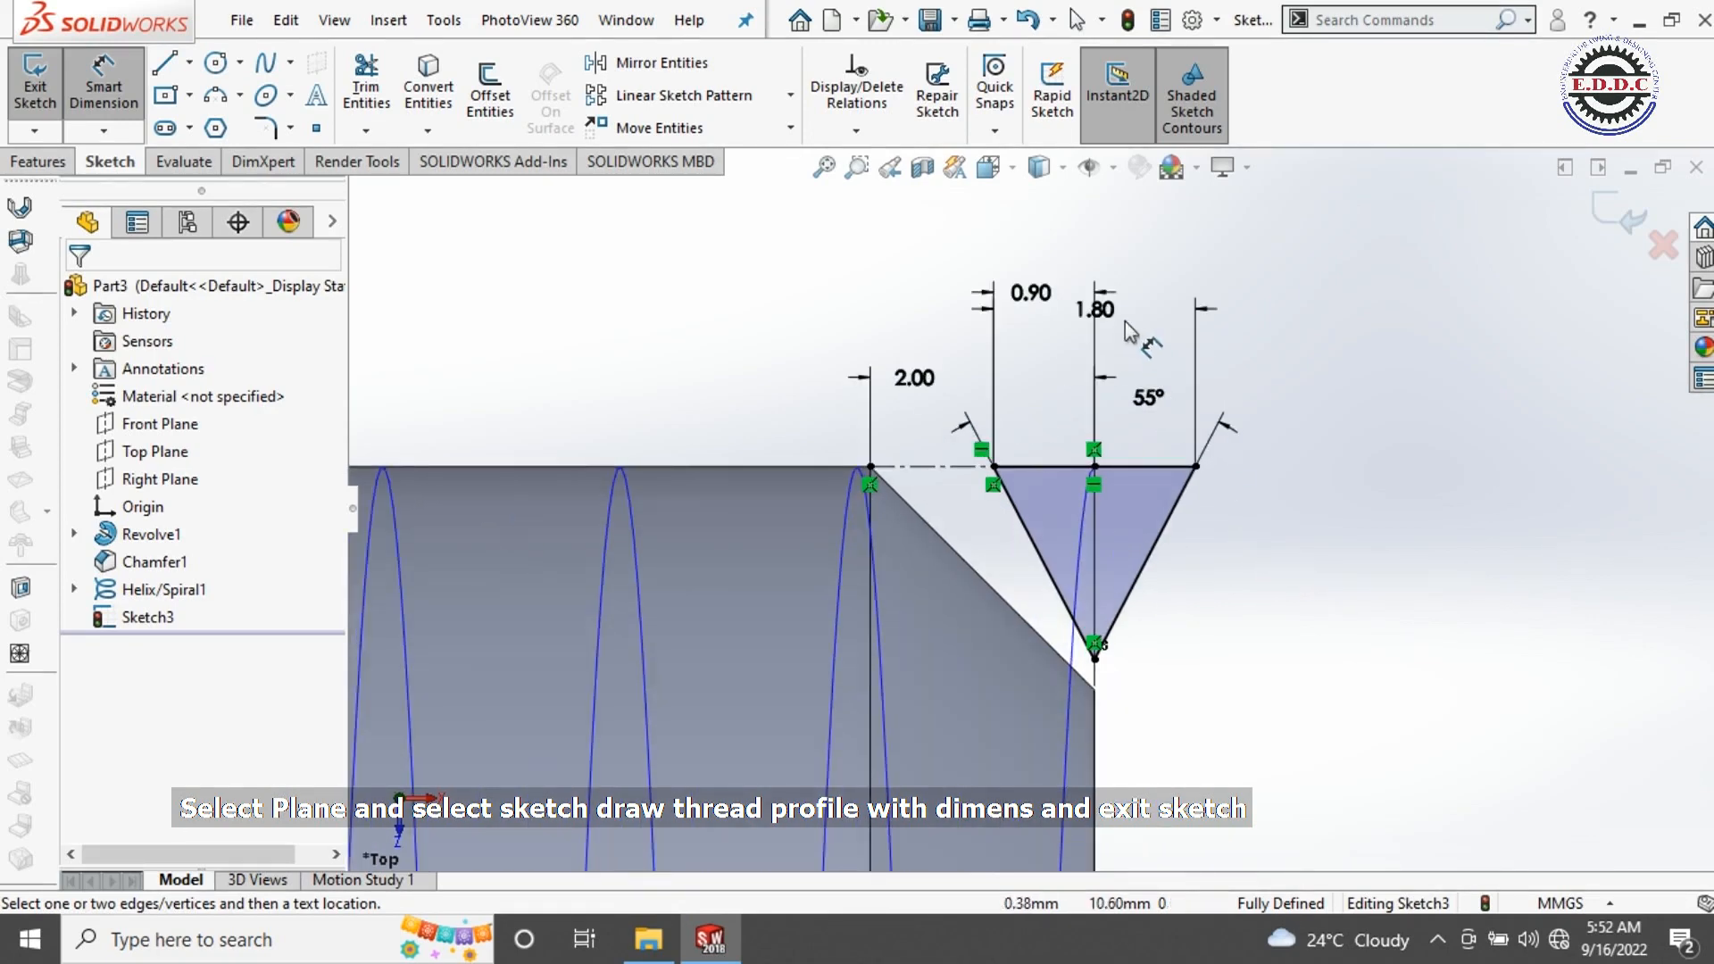
{"action": "left_click", "coordinate": [1098, 311]}
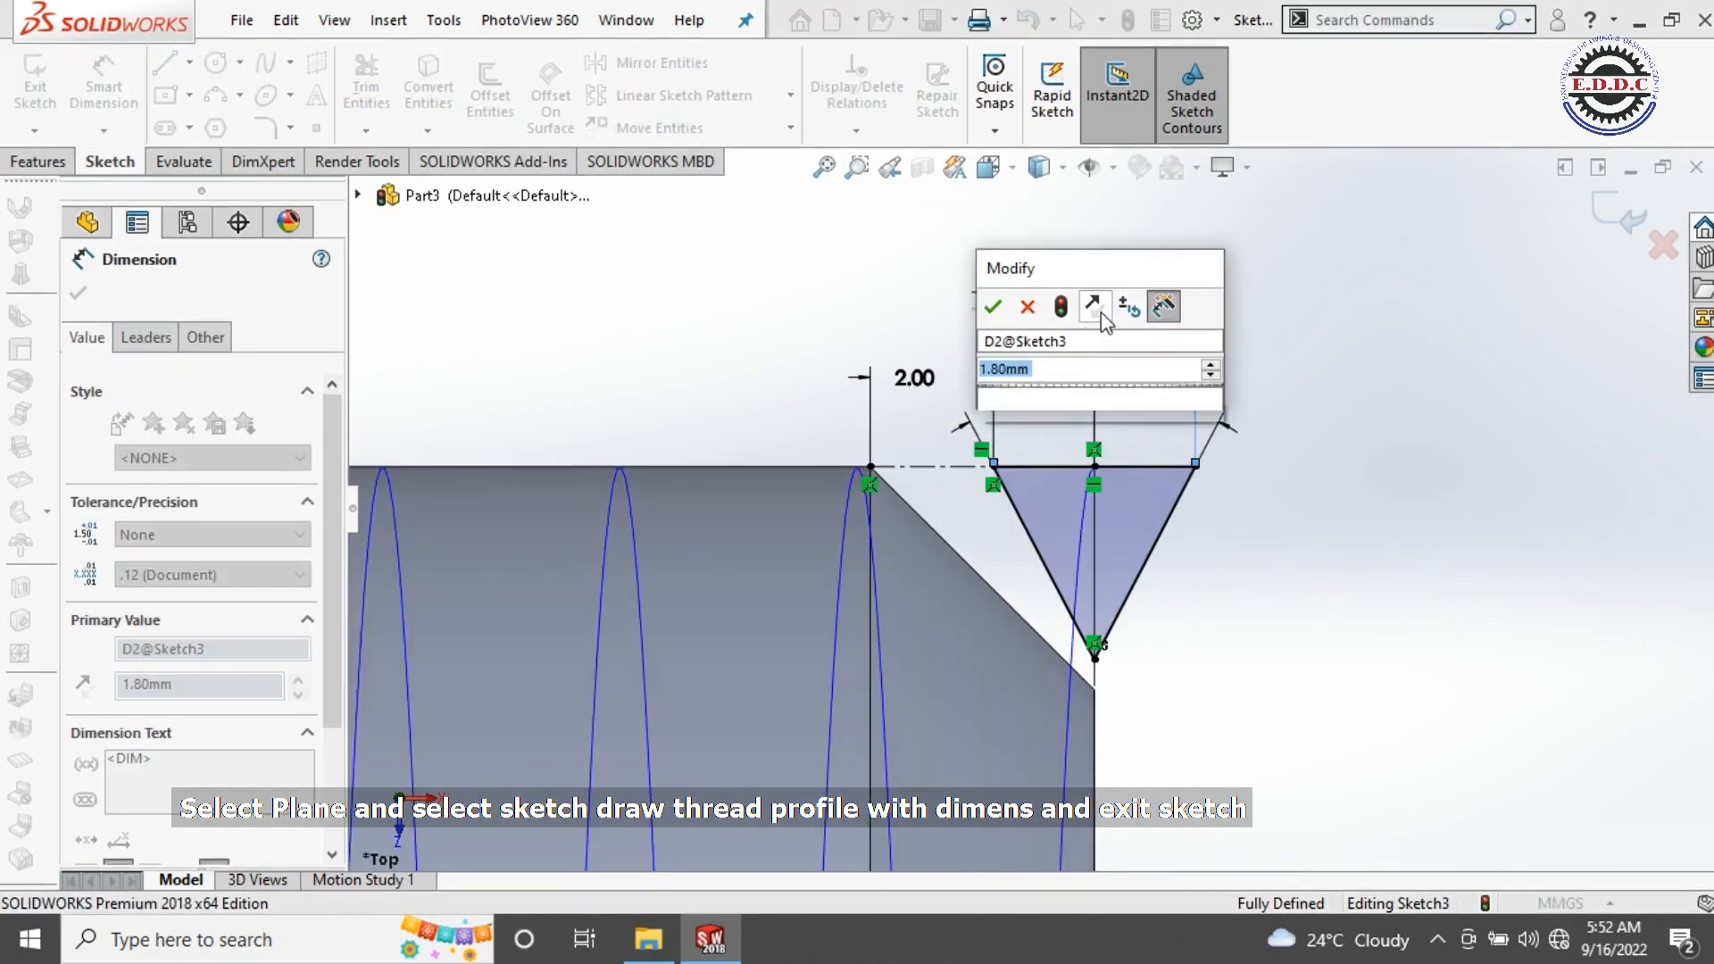
{"action": "type", "text": "2"}
{"action": "key", "text": "Return"}
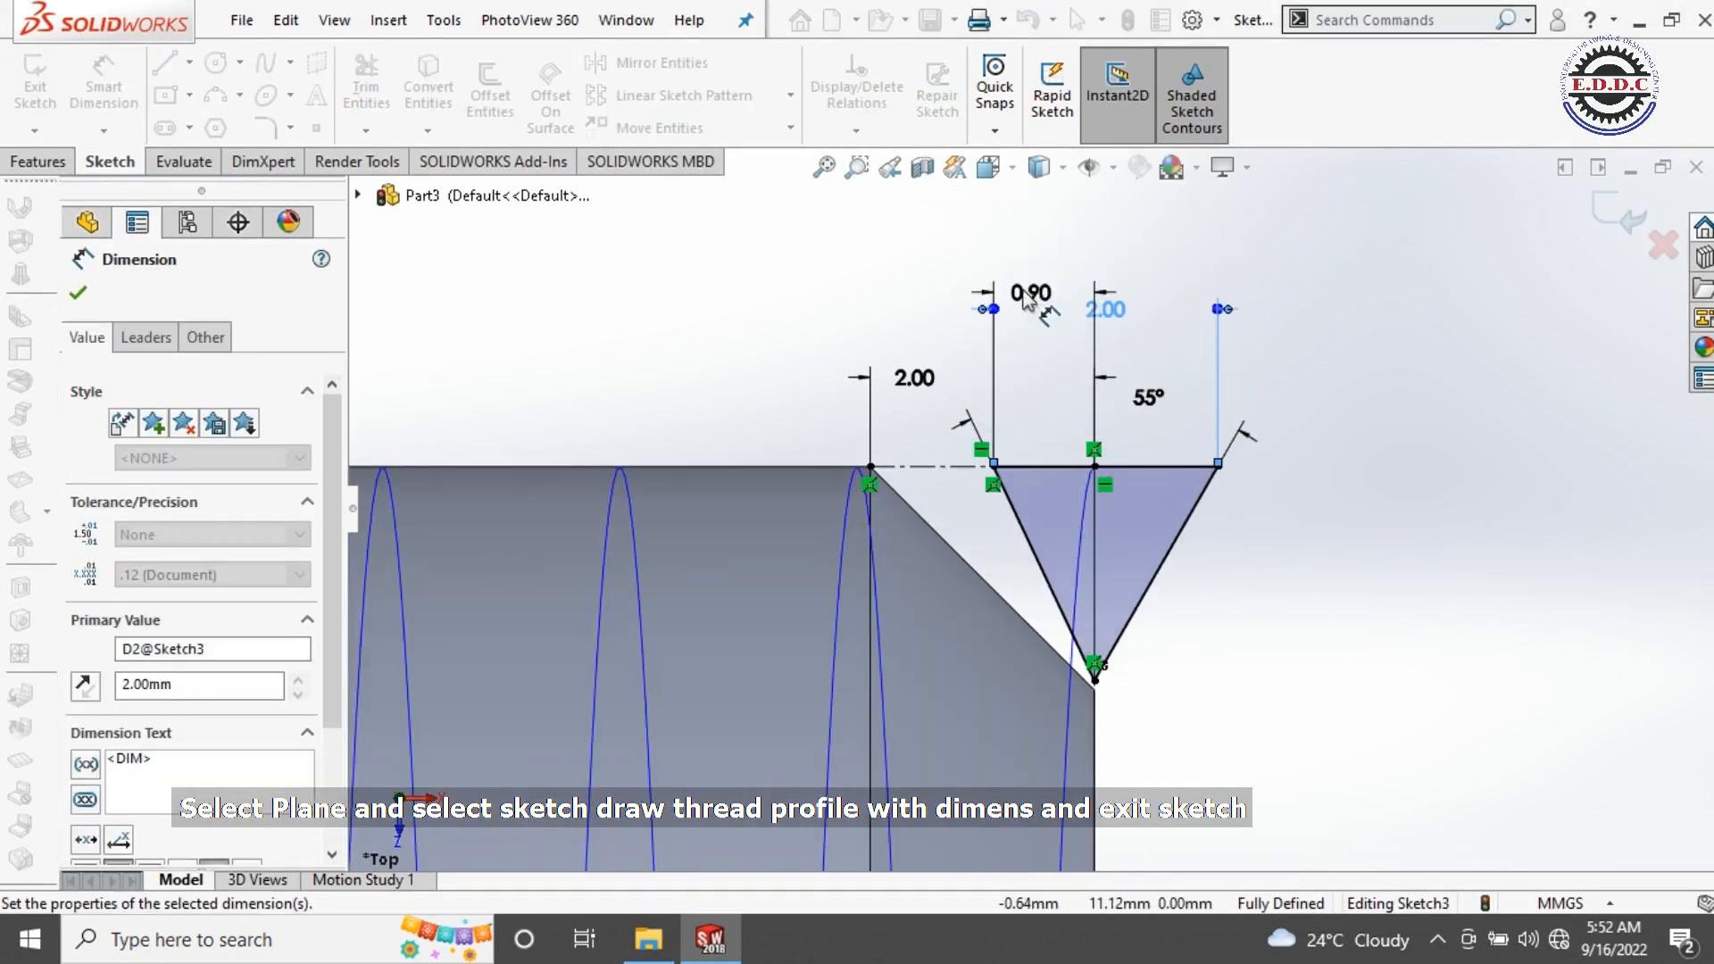
{"action": "left_click", "coordinate": [1025, 291]}
{"action": "type", "text": "1"}
{"action": "key", "text": "Return"}
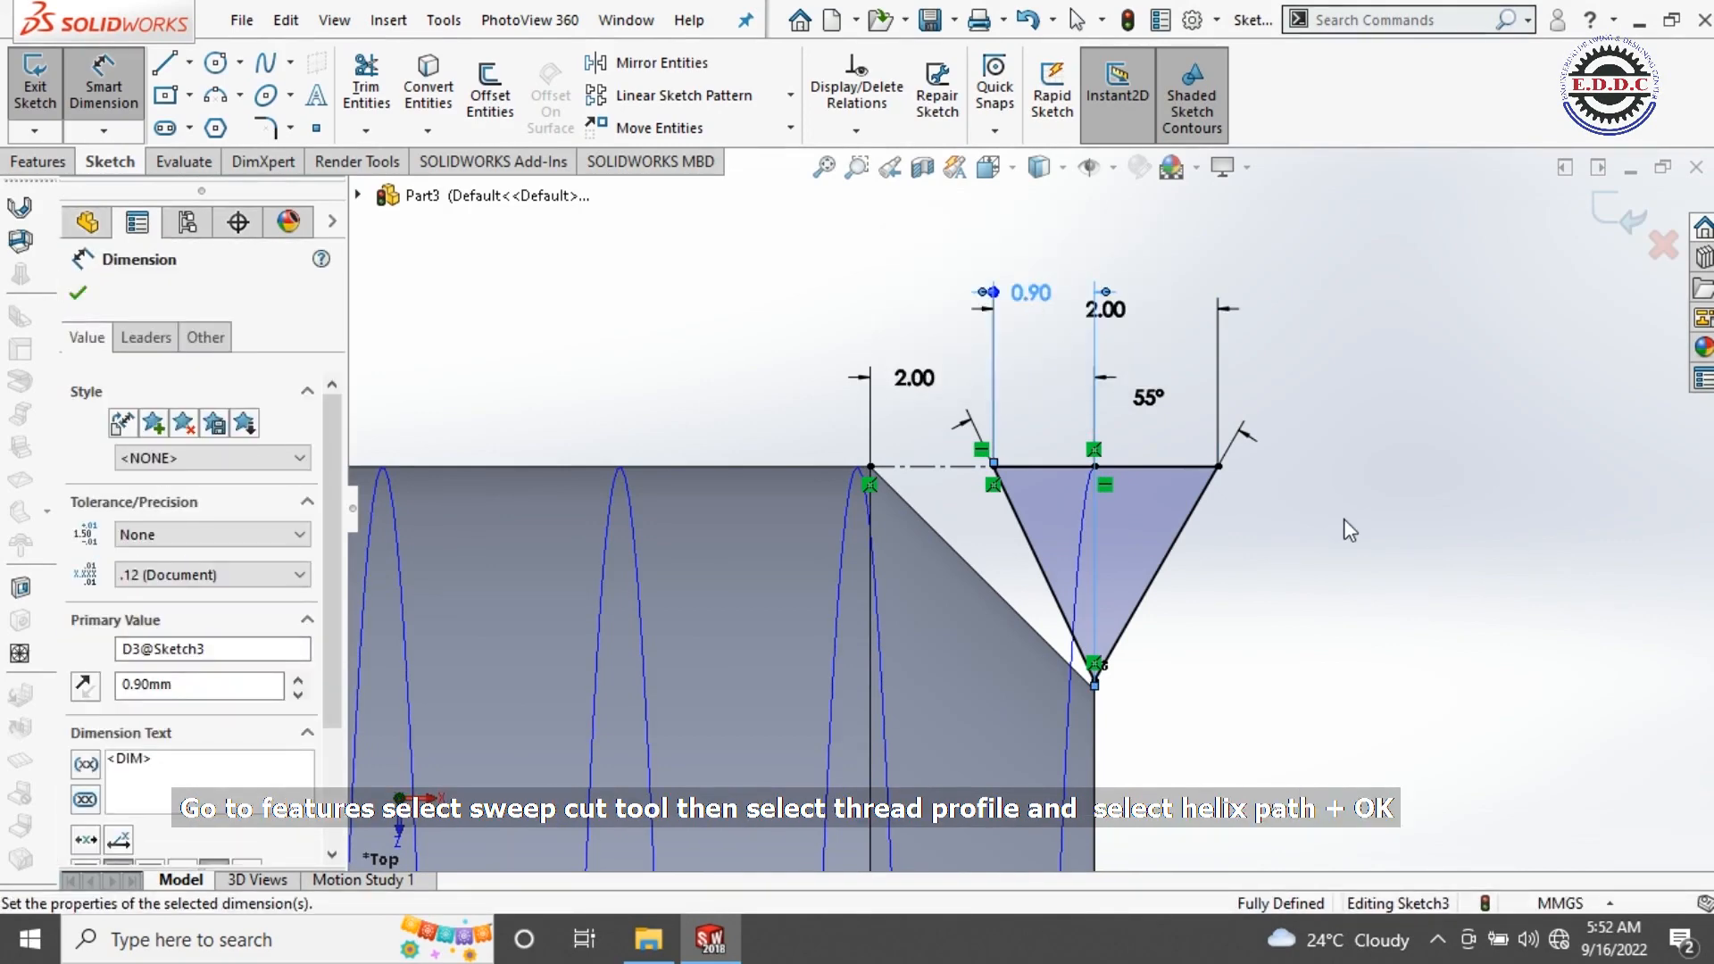
Step: Finish the dimension edits and exit the thread profile sketch
{"action": "left_click", "coordinate": [1348, 536]}
{"action": "scroll", "coordinate": [1340, 500], "scroll_direction": "up", "scroll_amount": 2}
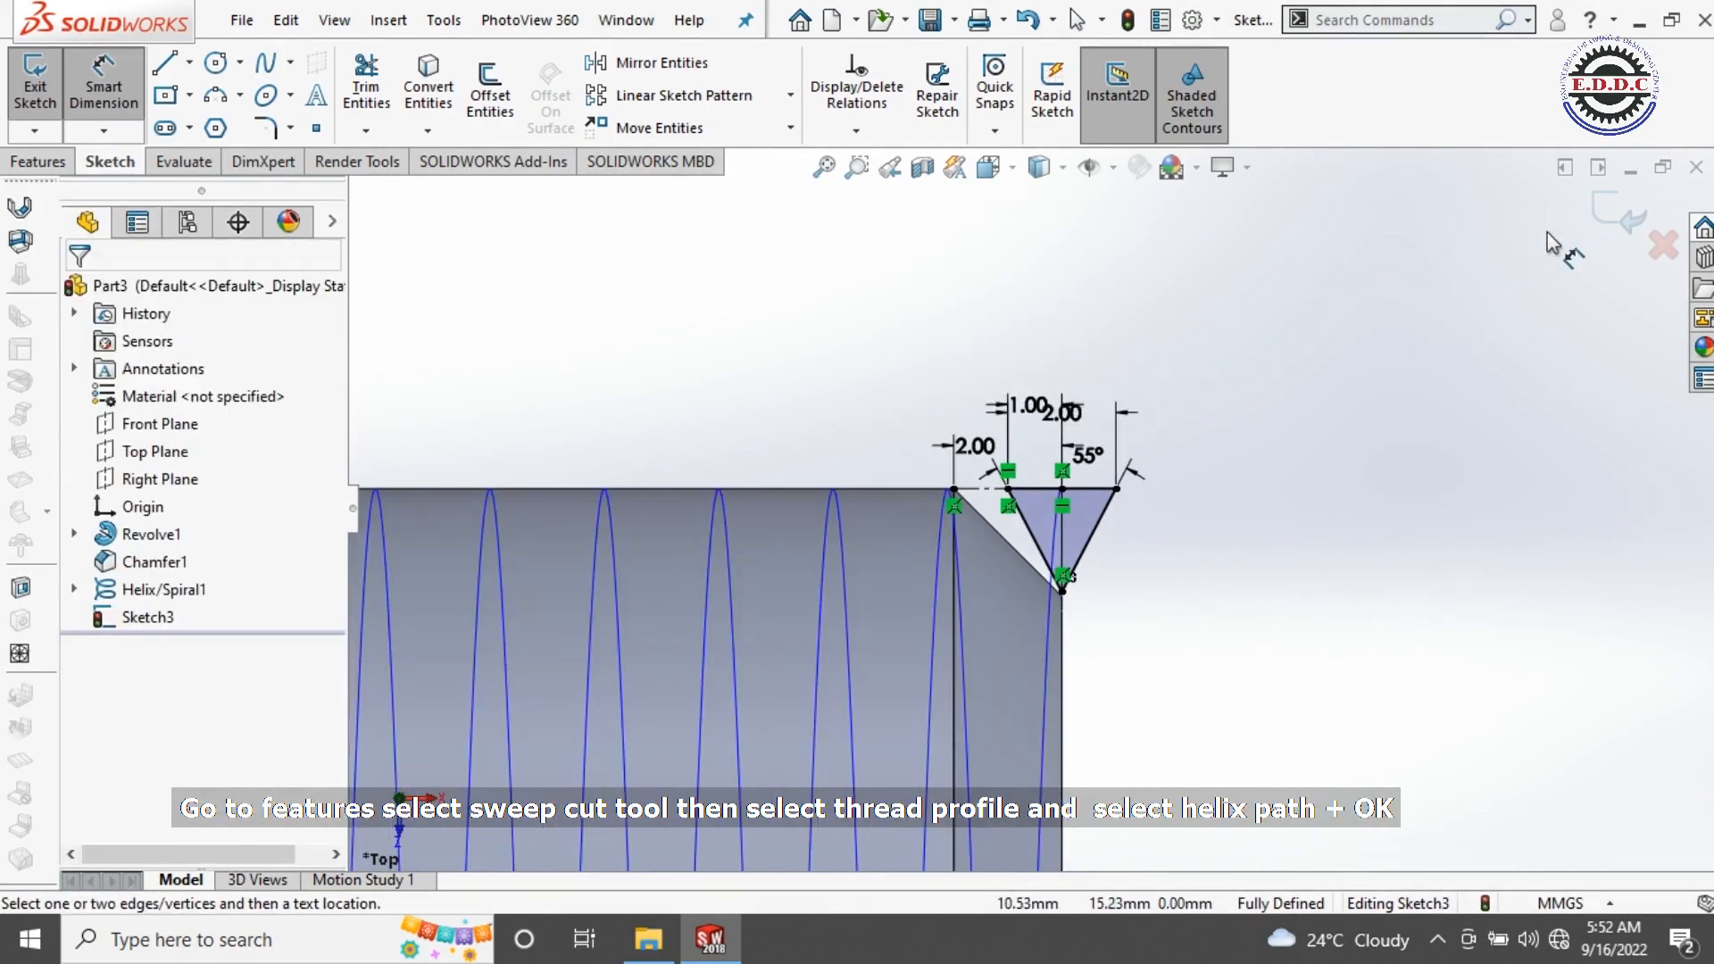
{"action": "scroll", "coordinate": [1547, 234], "scroll_direction": "up", "scroll_amount": 1}
{"action": "left_click", "coordinate": [1621, 218]}
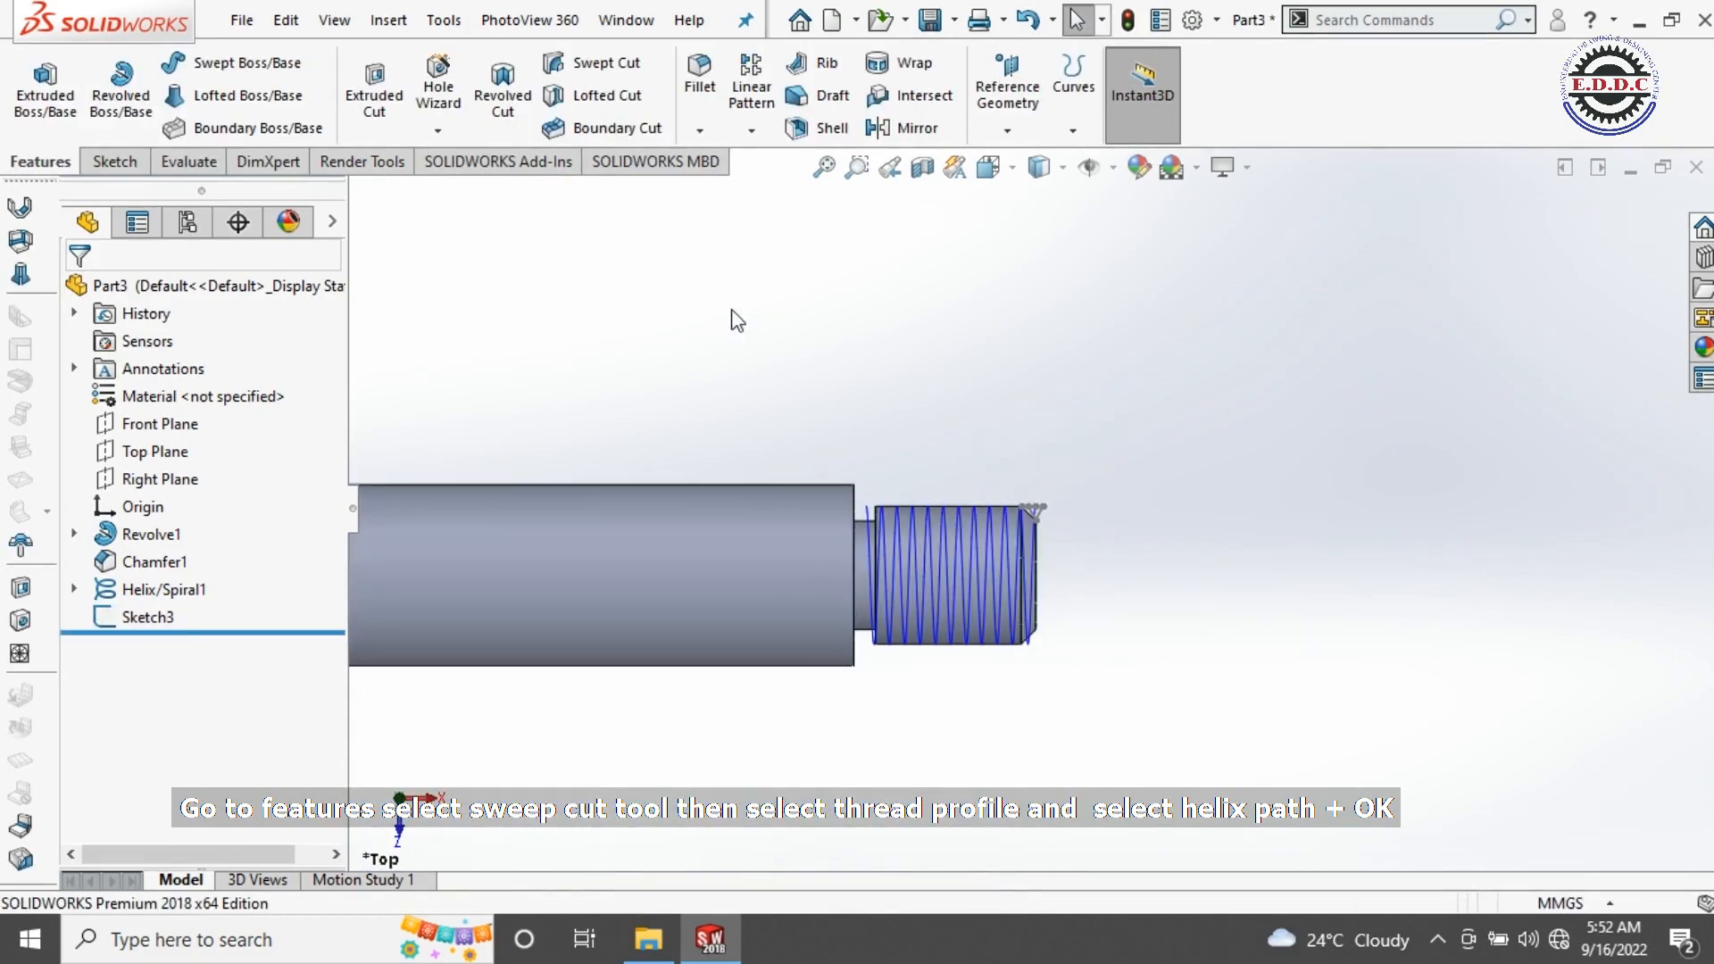
Step: Create a Swept Cut using the triangular sketch as the profile and the helix as the path
{"action": "scroll", "coordinate": [547, 331], "scroll_direction": "up", "scroll_amount": 2}
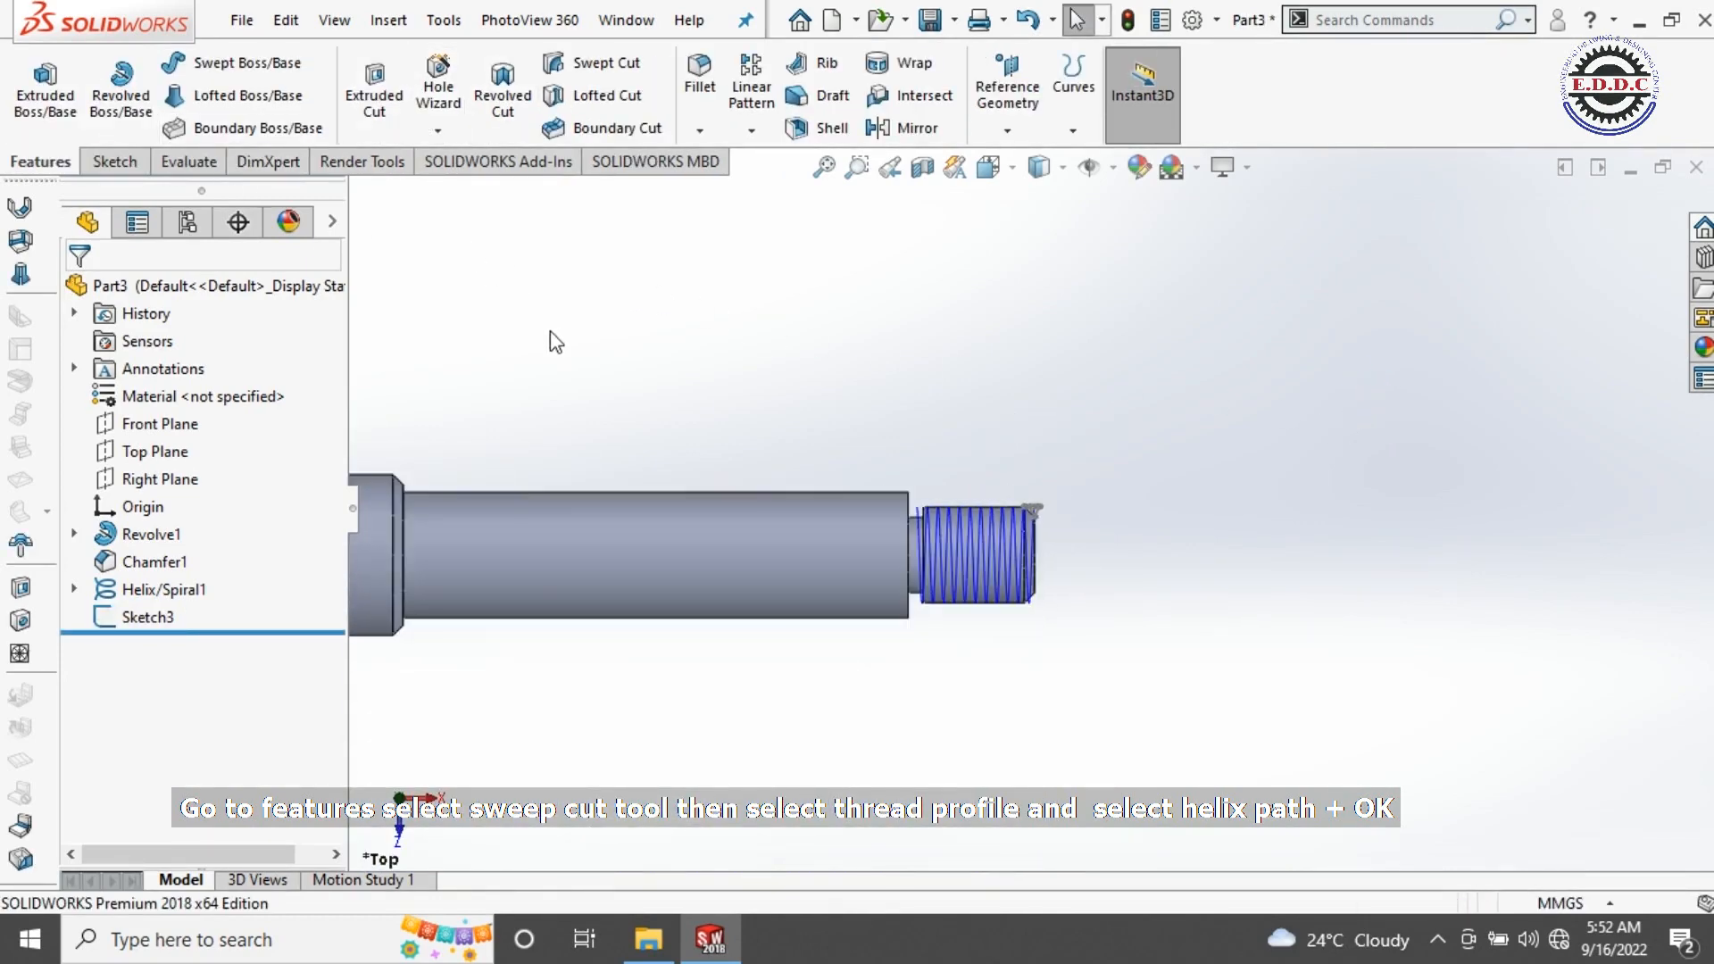
{"action": "scroll", "coordinate": [593, 300], "scroll_direction": "down", "scroll_amount": 1}
{"action": "left_click", "coordinate": [591, 70]}
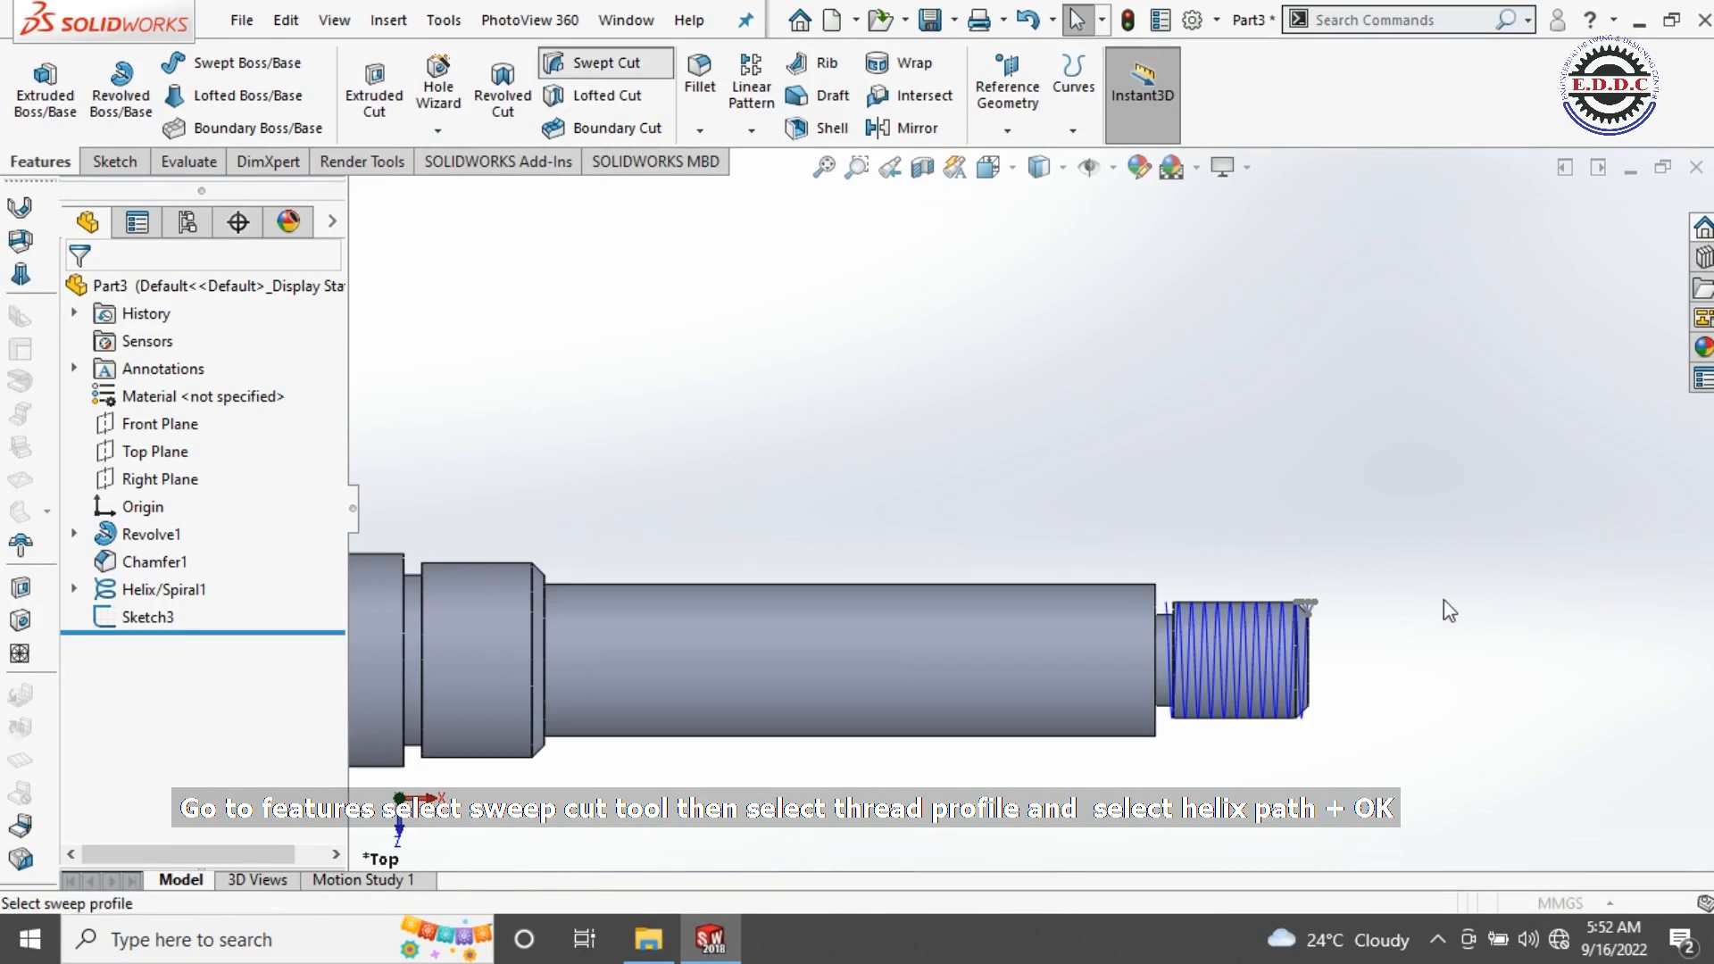
{"action": "middle_click_drag", "start_coordinate": [1423, 566], "coordinate": [1152, 406]}
{"action": "scroll", "coordinate": [1113, 390], "scroll_direction": "down", "scroll_amount": 6}
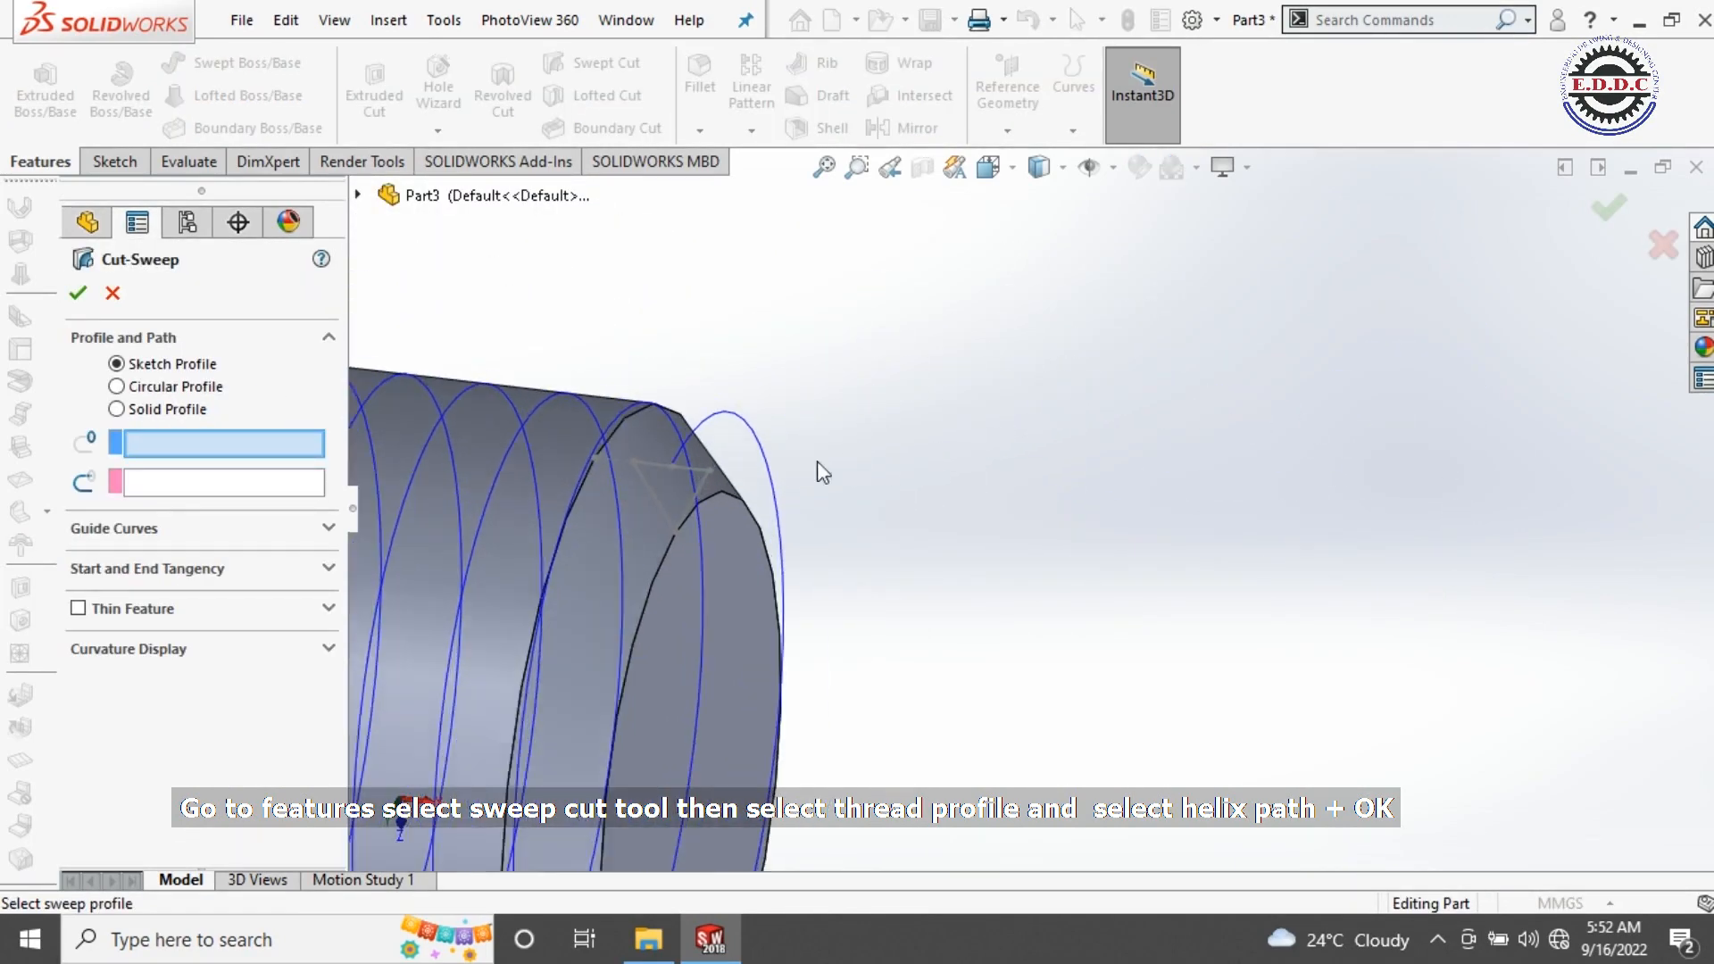
{"action": "left_click", "coordinate": [703, 485]}
{"action": "scroll", "coordinate": [820, 484], "scroll_direction": "up", "scroll_amount": 6}
{"action": "scroll", "coordinate": [889, 457], "scroll_direction": "down", "scroll_amount": 2}
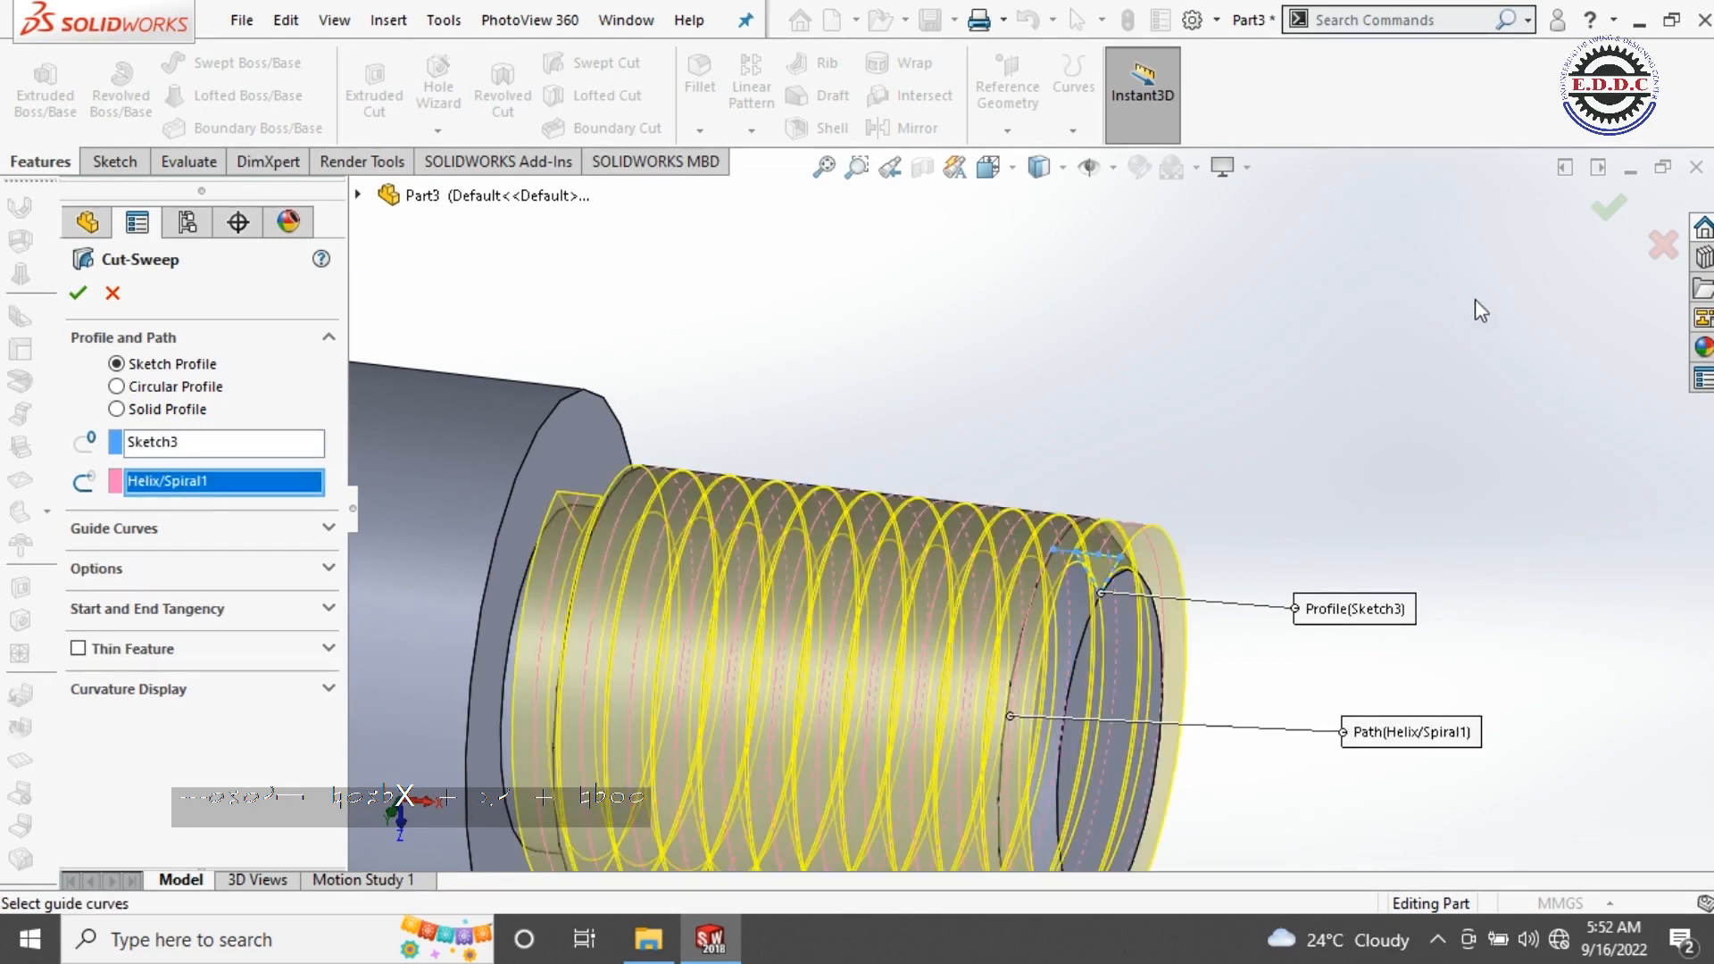
{"action": "left_click", "coordinate": [1346, 361]}
Step: Hide the helix curve around the threaded end
{"action": "scroll", "coordinate": [1161, 435], "scroll_direction": "up", "scroll_amount": 3}
{"action": "scroll", "coordinate": [1100, 441], "scroll_direction": "down", "scroll_amount": 2}
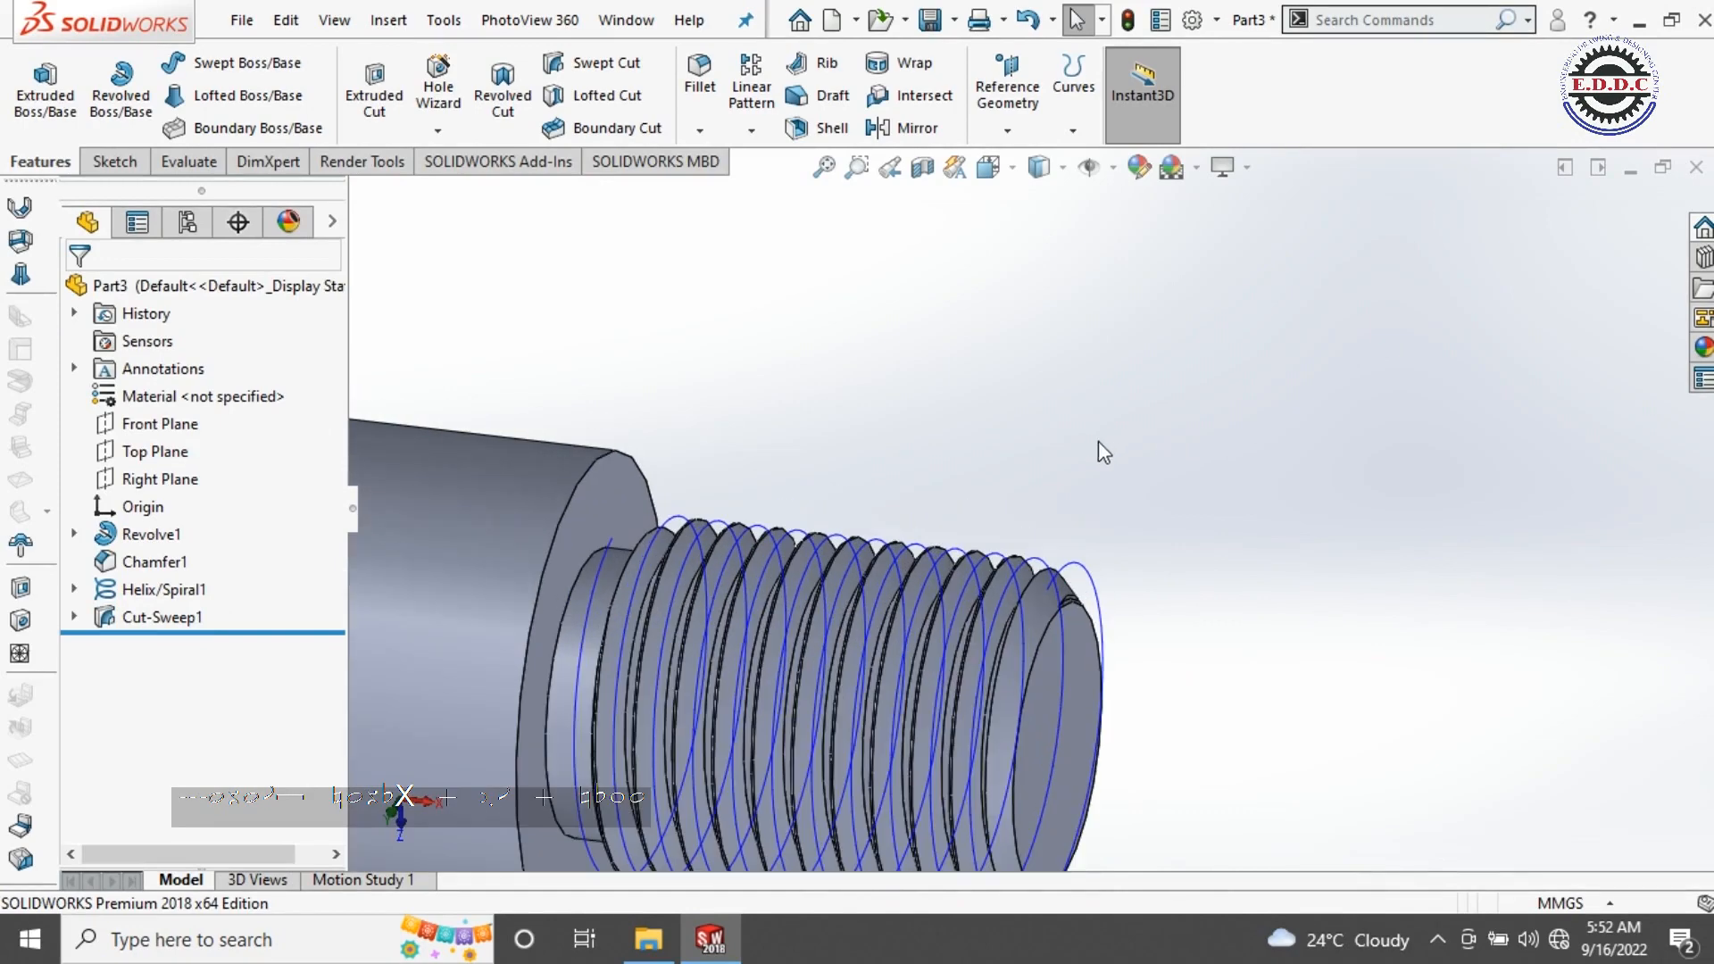
{"action": "right_click", "coordinate": [1085, 580]}
{"action": "left_click", "coordinate": [1132, 474]}
Step: Examine the finished thread on the shaft's small end up close and against the whole shaft
{"action": "middle_click_drag", "start_coordinate": [1132, 473], "coordinate": [1165, 393]}
{"action": "scroll", "coordinate": [1150, 395], "scroll_direction": "up", "scroll_amount": 5}
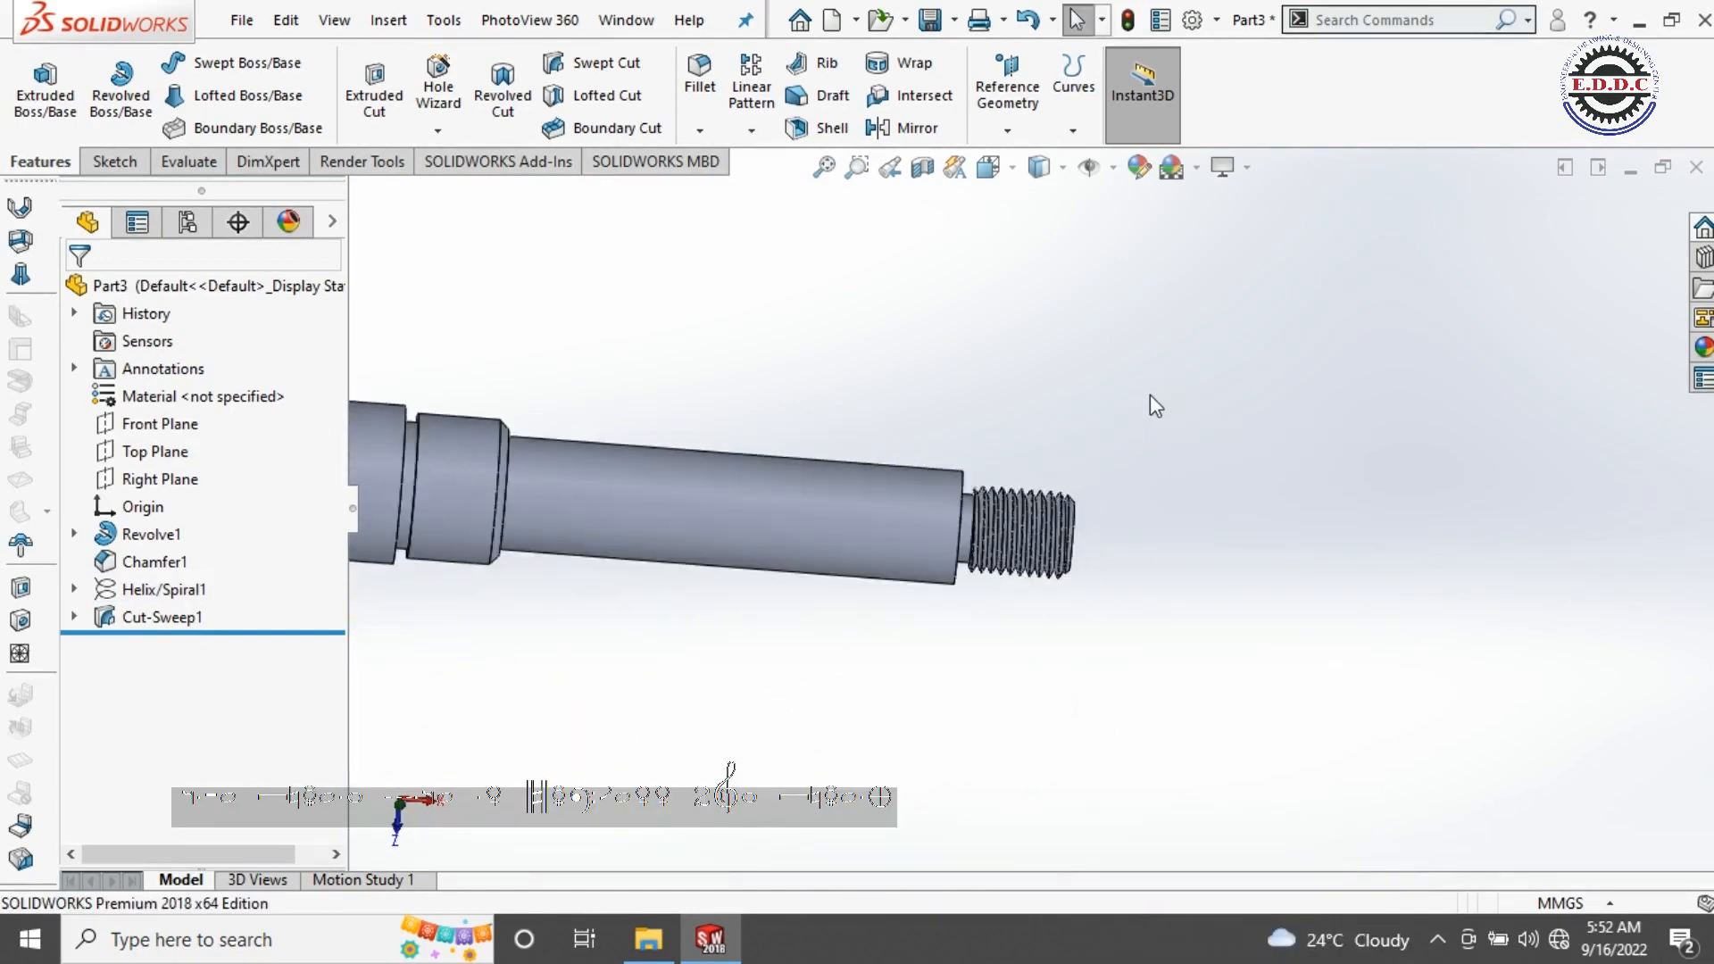
{"action": "scroll", "coordinate": [917, 647], "scroll_direction": "down", "scroll_amount": 6}
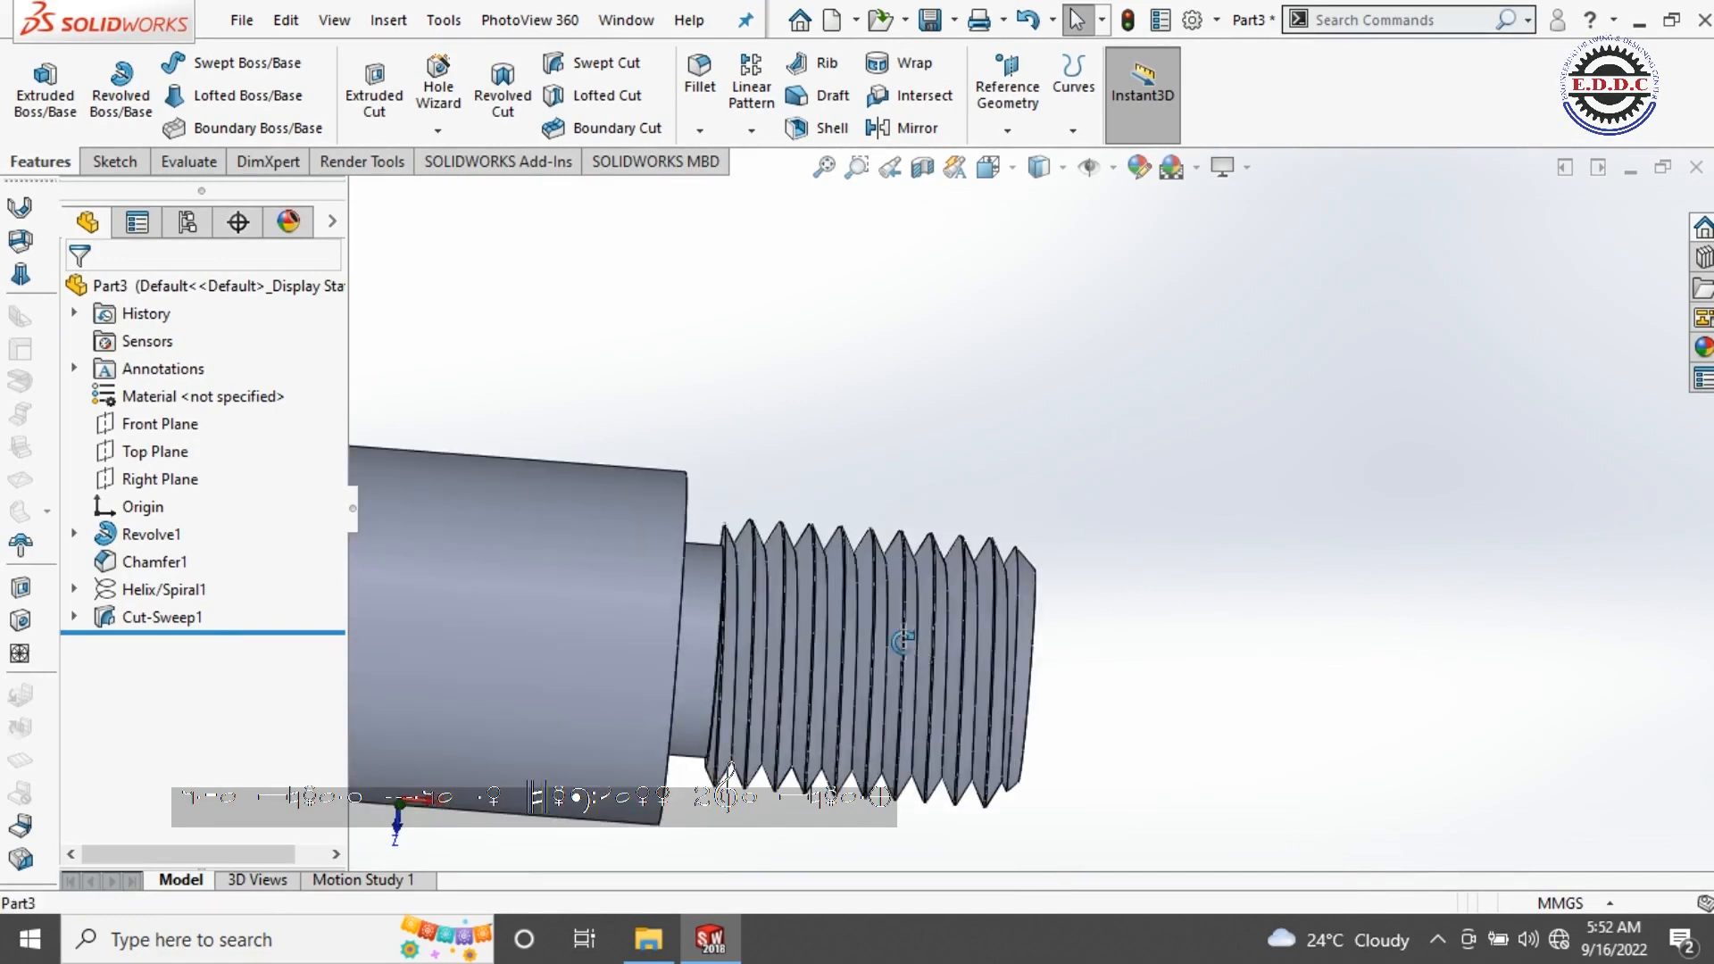
{"action": "middle_click_drag", "start_coordinate": [896, 641], "coordinate": [1119, 480]}
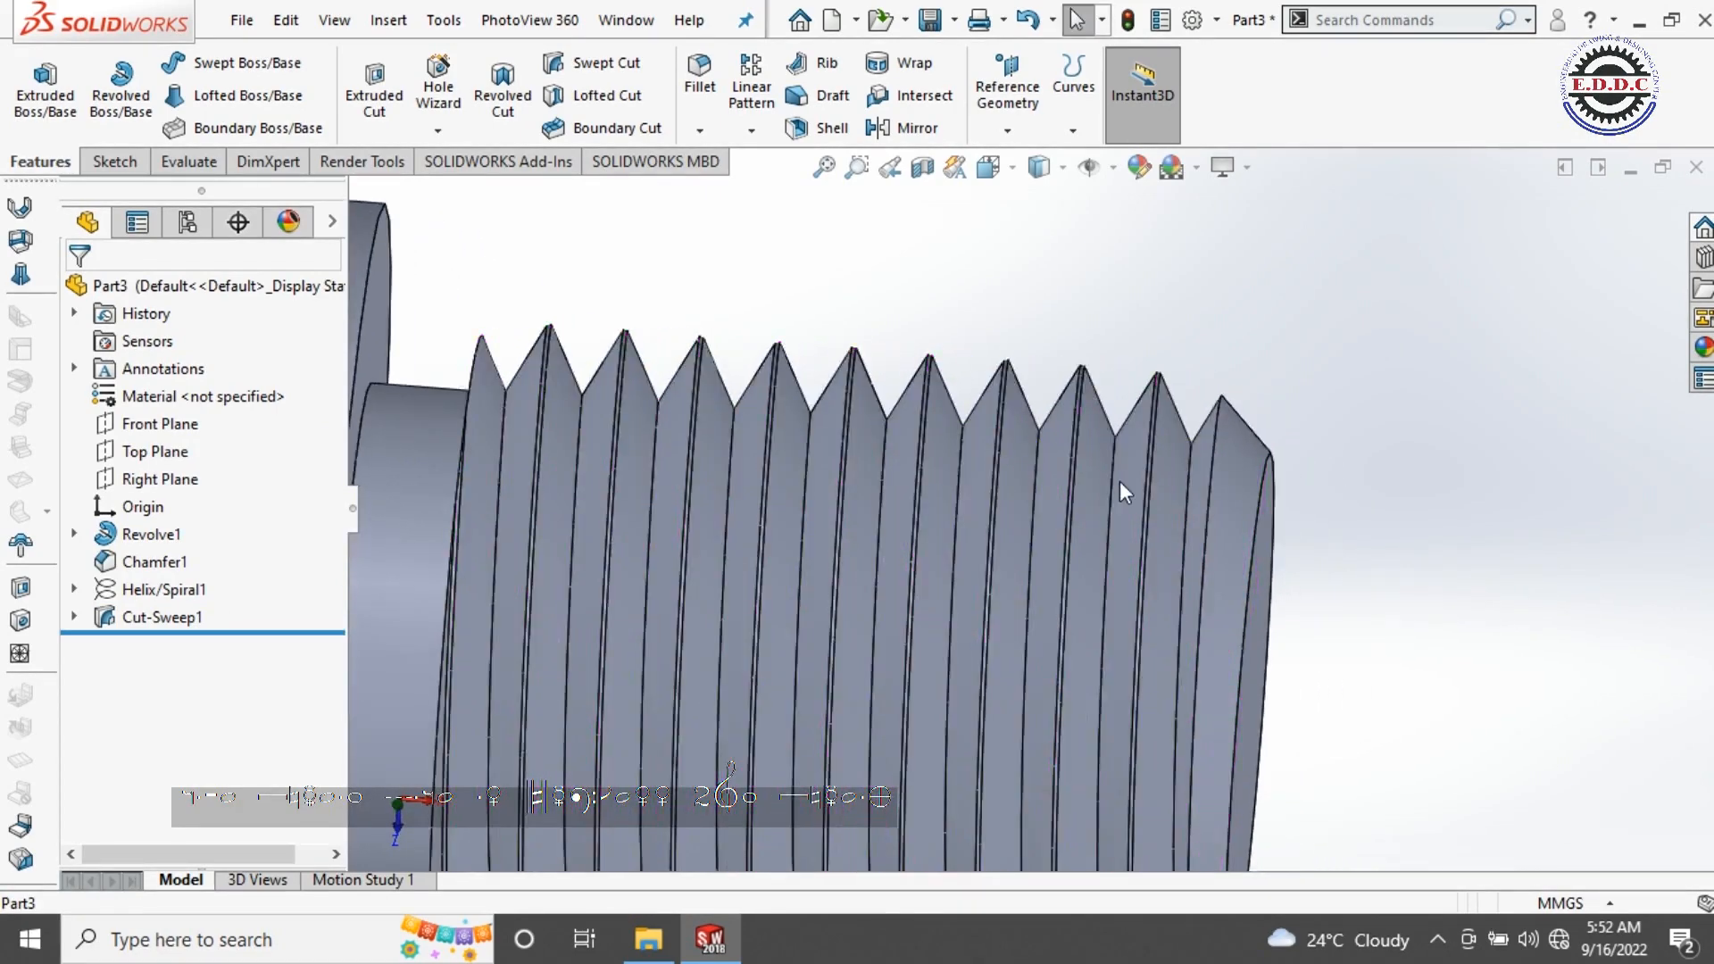
{"action": "scroll", "coordinate": [1125, 428], "scroll_direction": "up", "scroll_amount": 8}
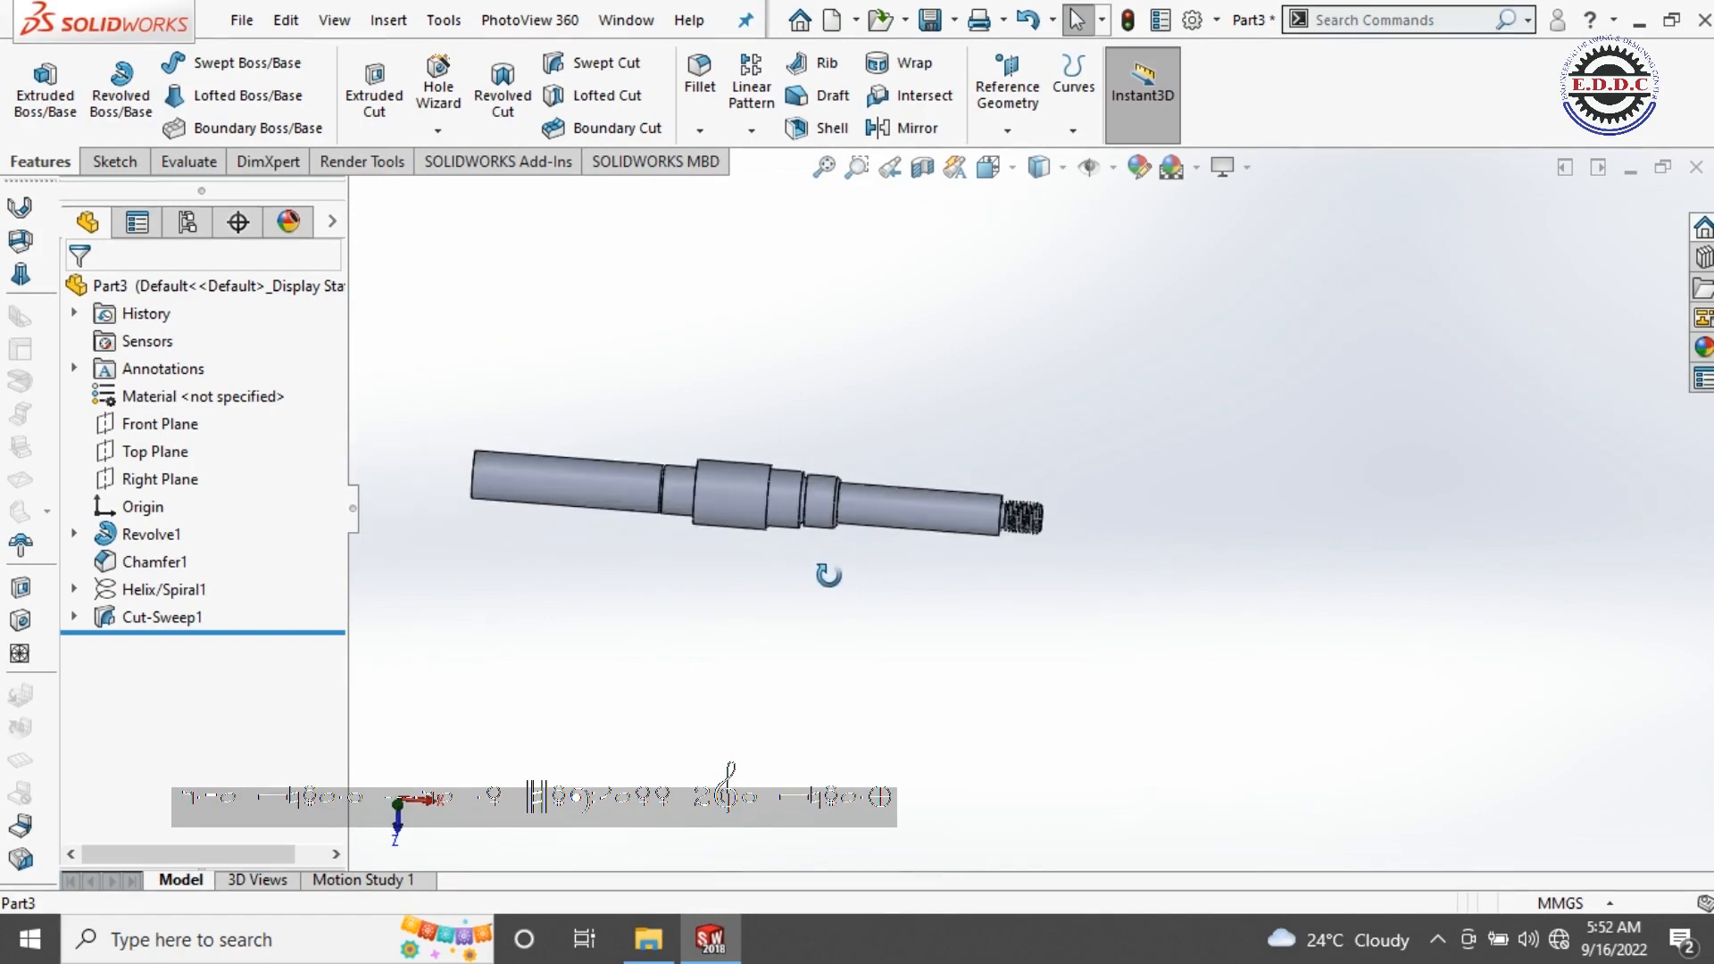
Step: Start a new sketch on the narrow ring-shaped shoulder face where the chamfered collar meets the long thinner section
{"action": "middle_click_drag", "start_coordinate": [827, 571], "coordinate": [812, 576]}
{"action": "scroll", "coordinate": [856, 482], "scroll_direction": "down", "scroll_amount": 6}
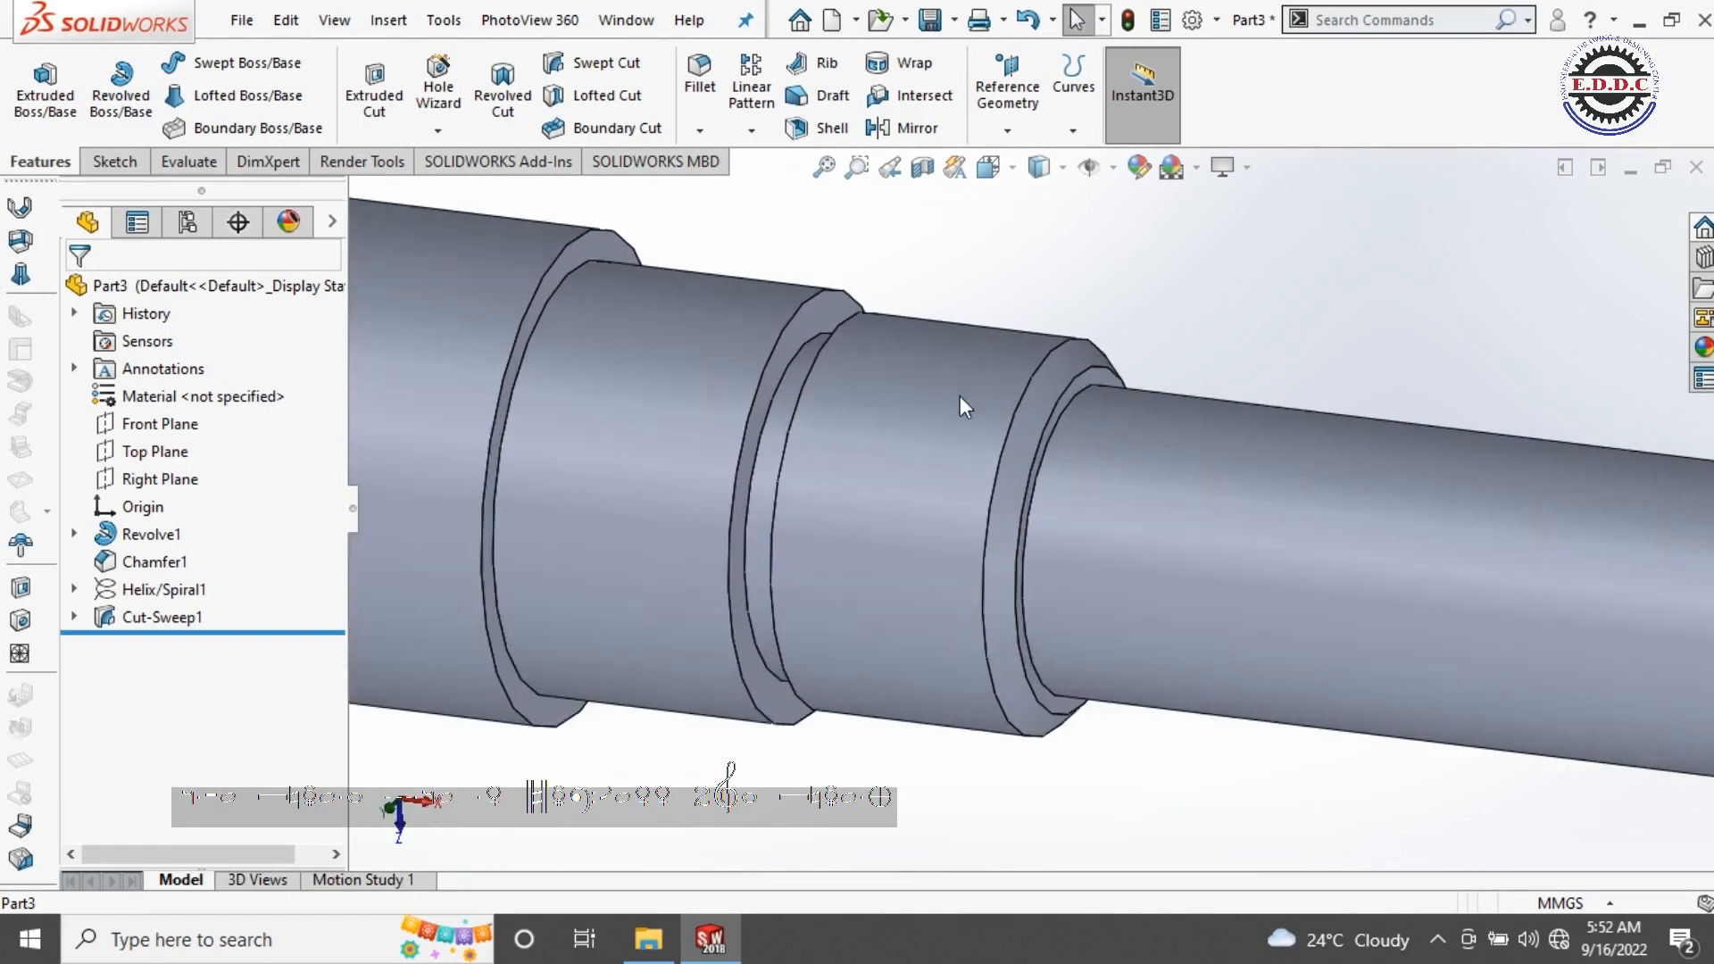
{"action": "left_click", "coordinate": [977, 362]}
{"action": "right_click", "coordinate": [976, 362]}
{"action": "left_click", "coordinate": [1134, 352]}
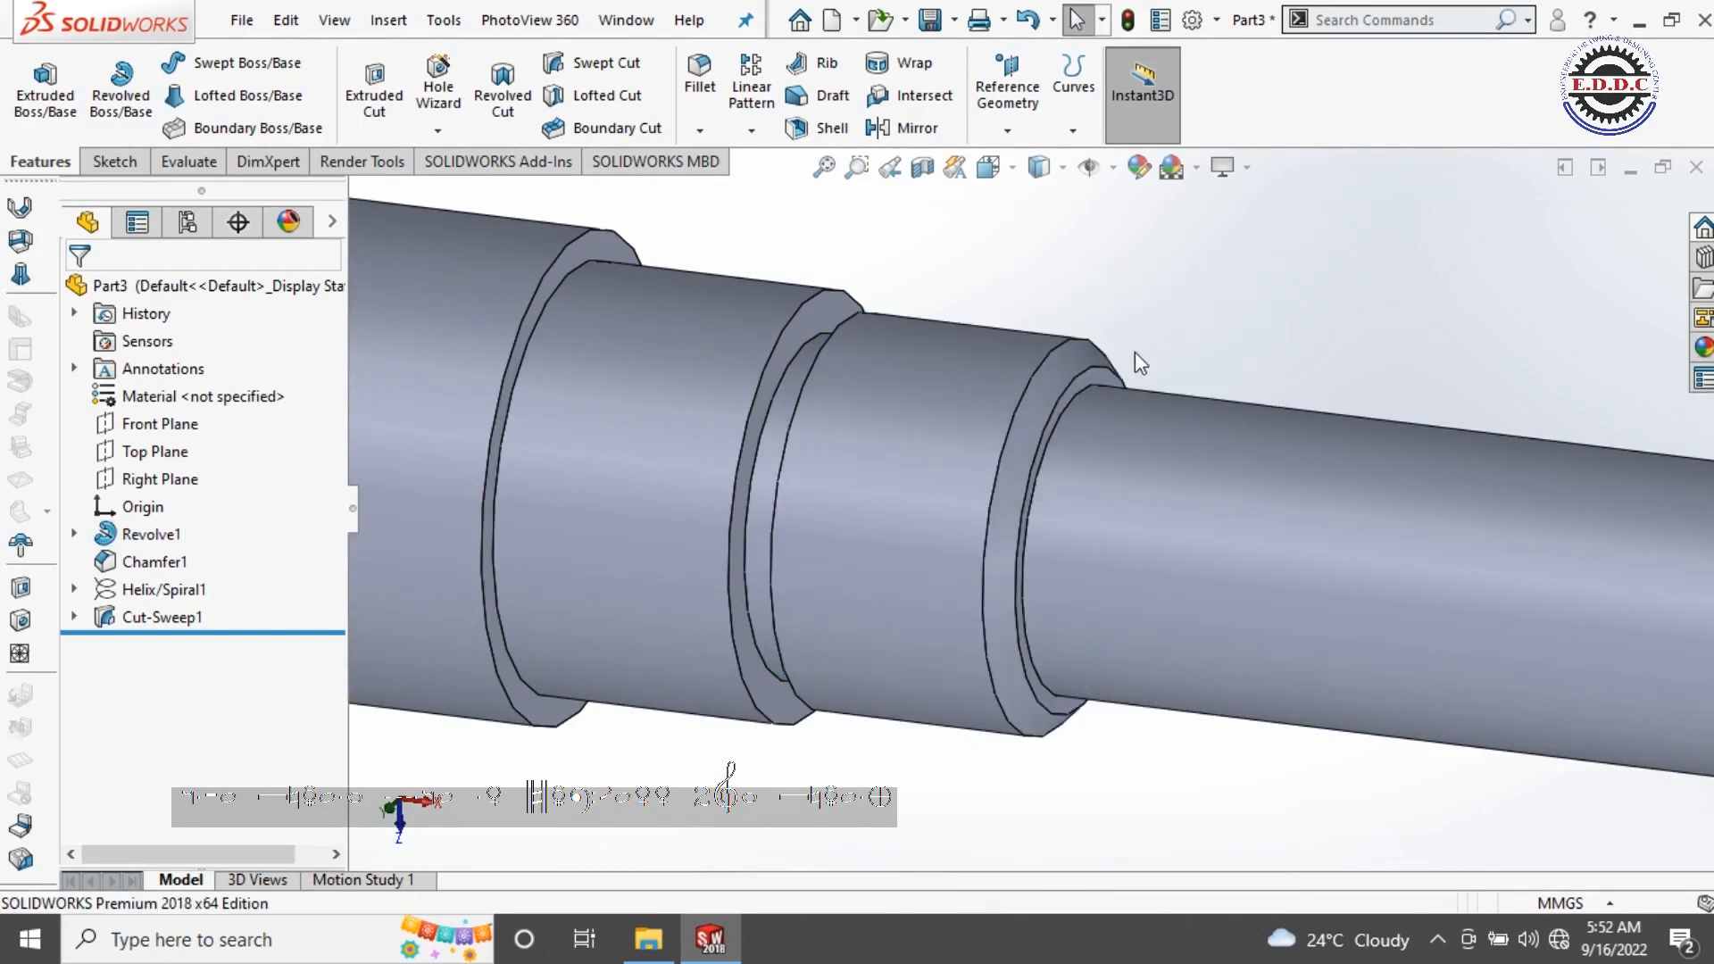
{"action": "left_click", "coordinate": [1107, 378]}
{"action": "right_click", "coordinate": [1107, 377]}
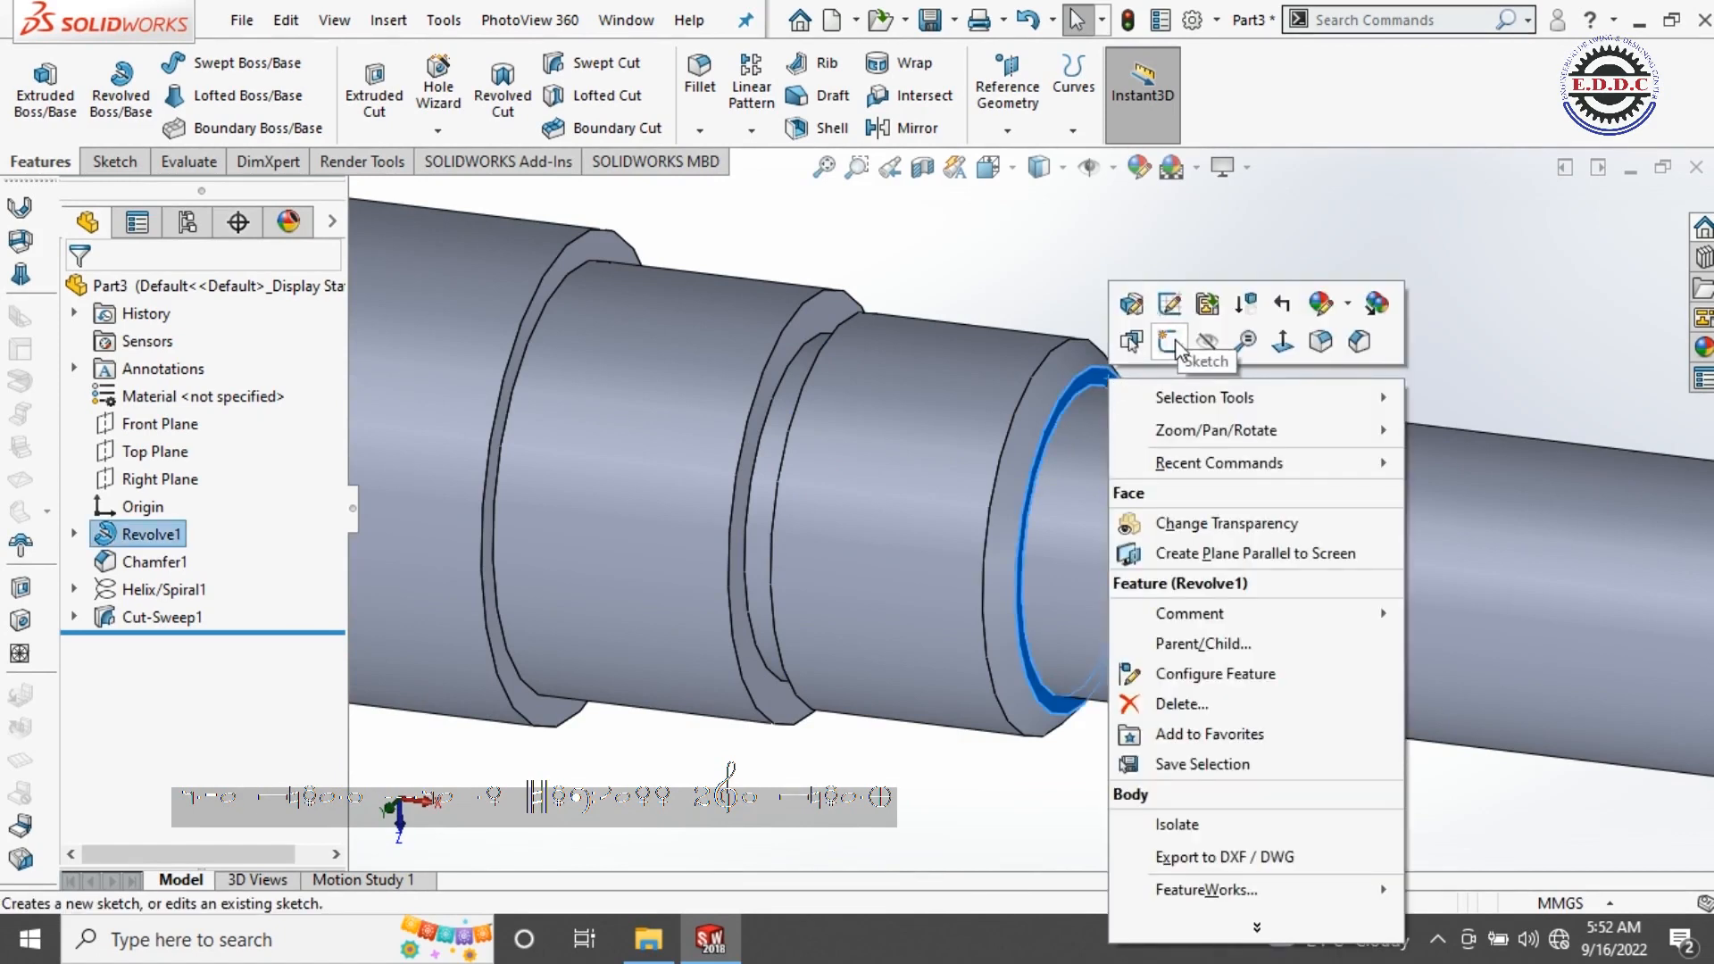
{"action": "left_click", "coordinate": [1168, 342]}
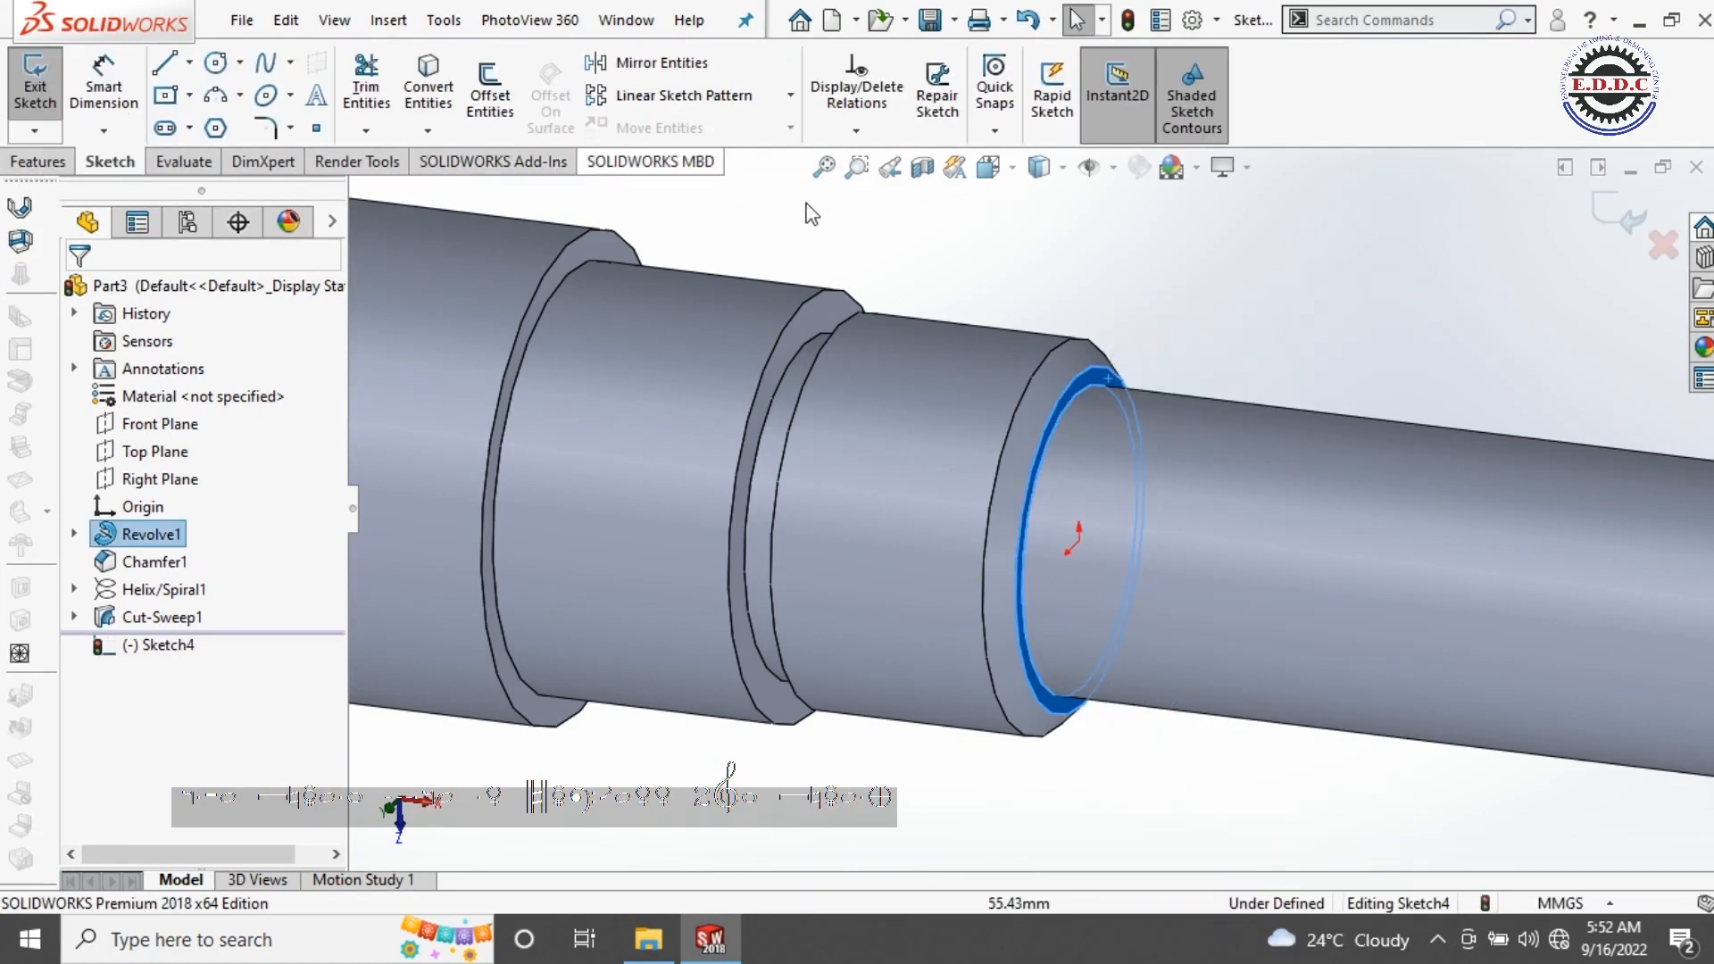
Step: Convert the collar's outer chamfer edge into the sketch and create a reversed helix from it with 2.12 mm pitch and 10 revolutions
{"action": "left_click", "coordinate": [1051, 351]}
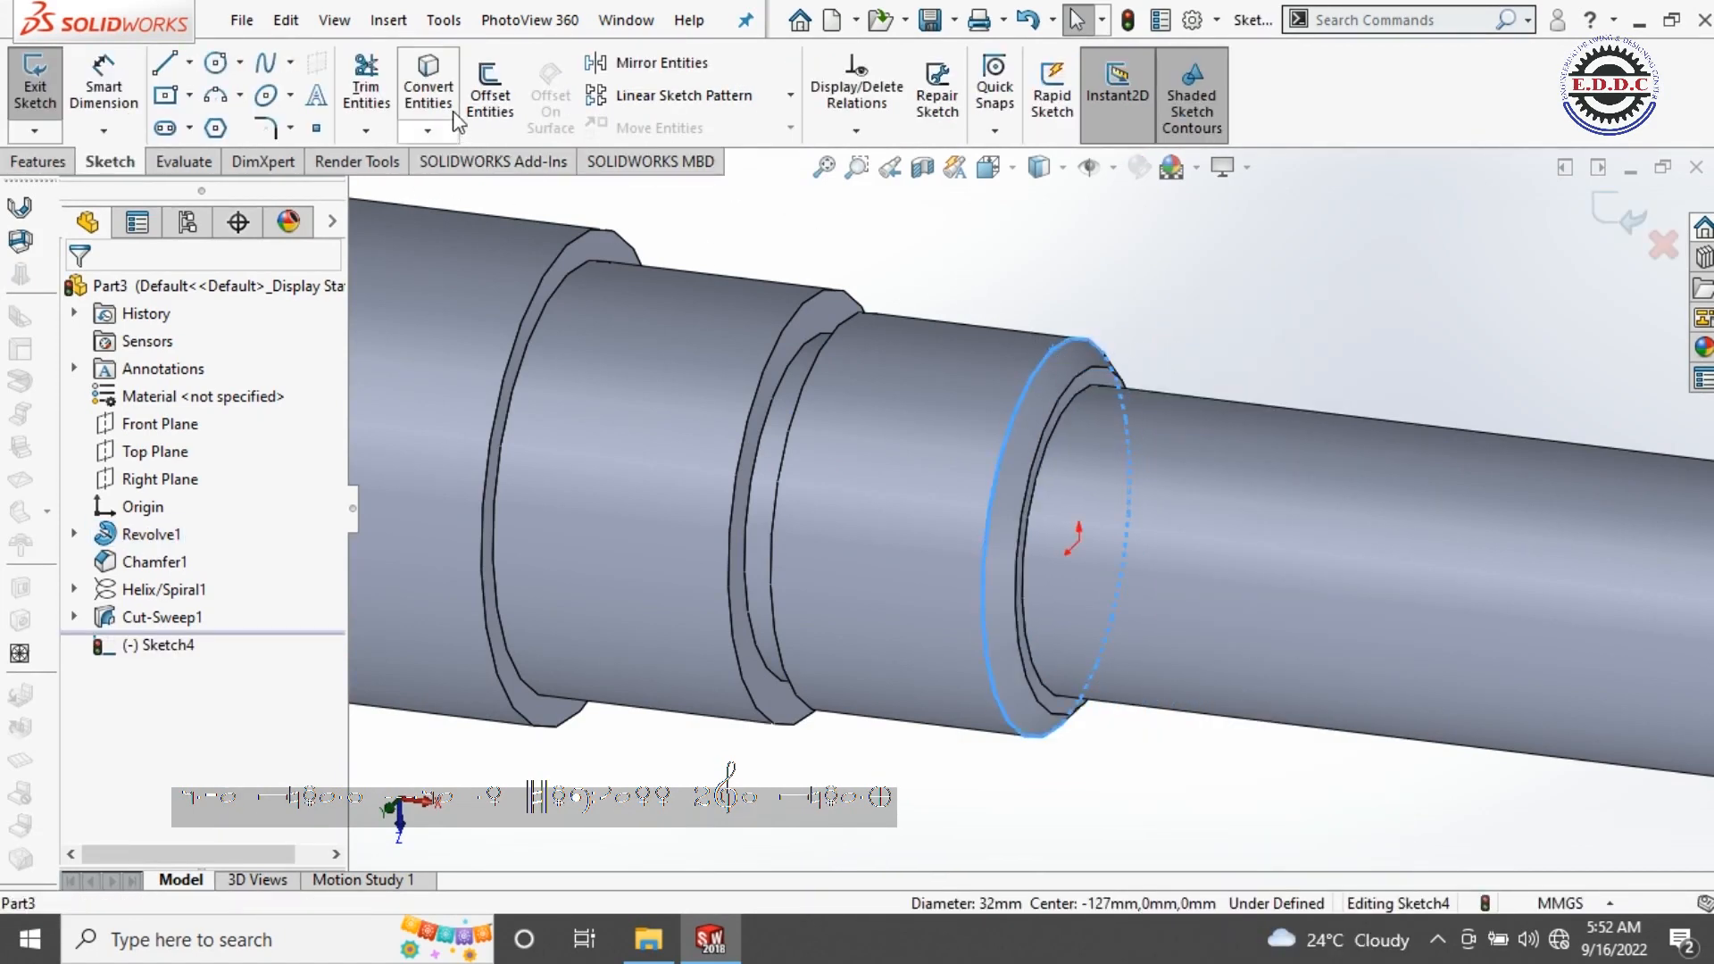
{"action": "left_click", "coordinate": [429, 89]}
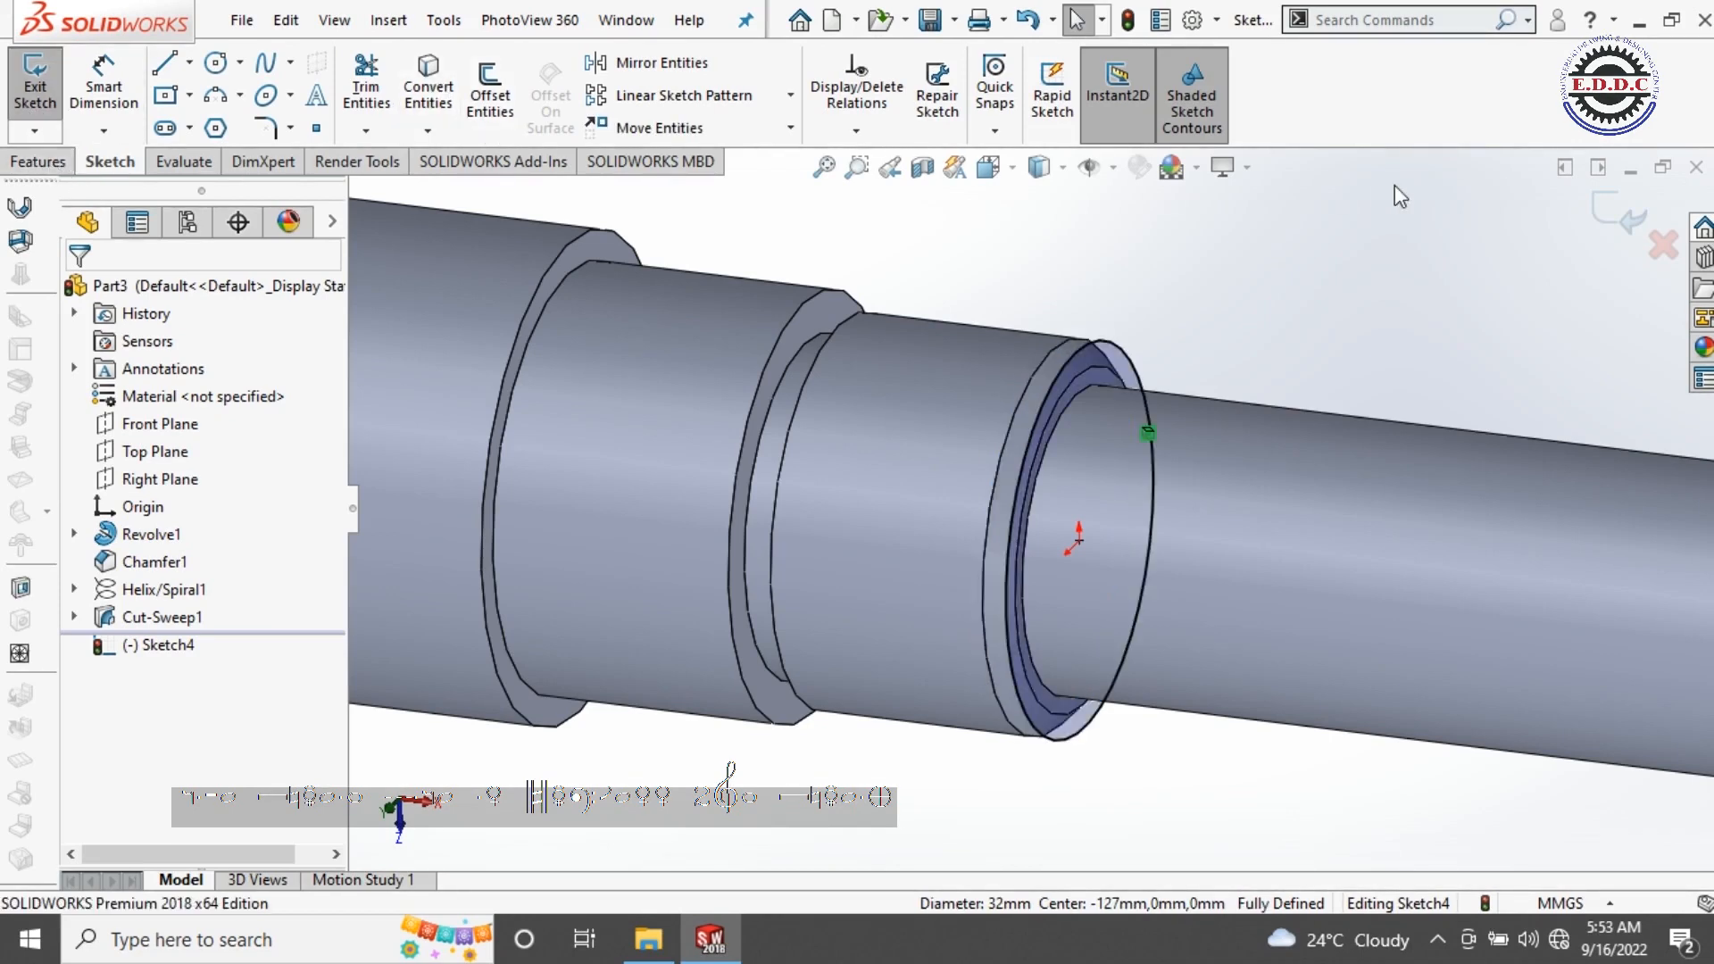
{"action": "left_click", "coordinate": [38, 163]}
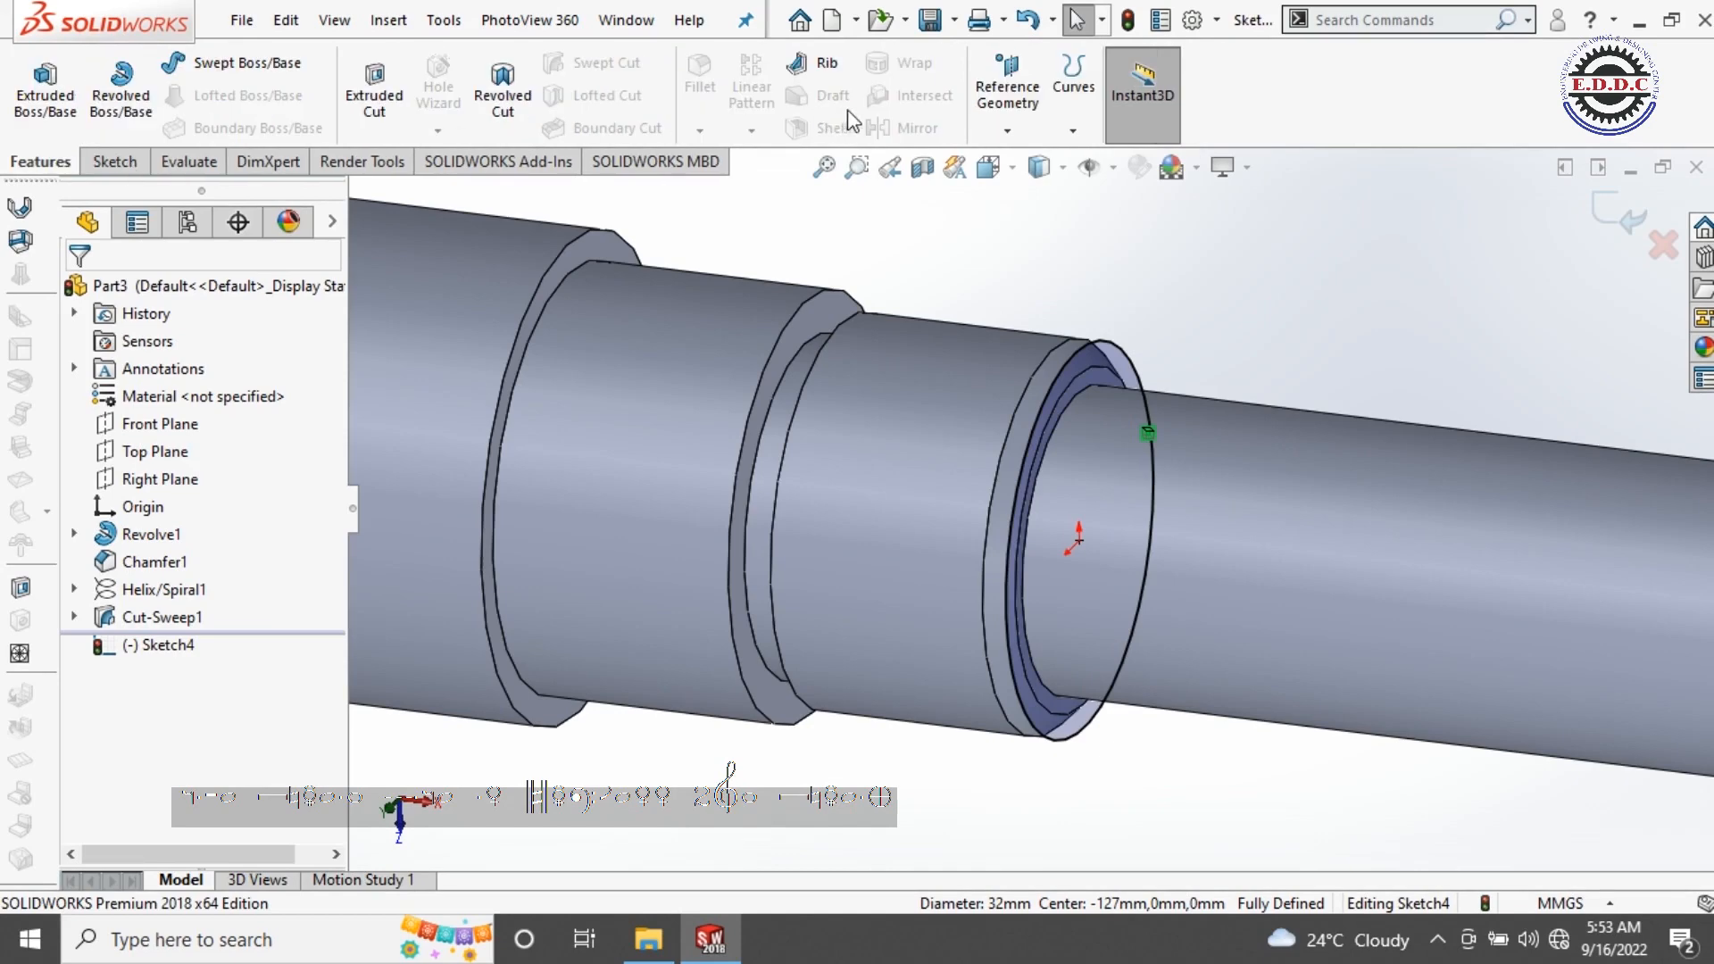
{"action": "left_click", "coordinate": [1075, 132]}
{"action": "left_click", "coordinate": [1100, 194]}
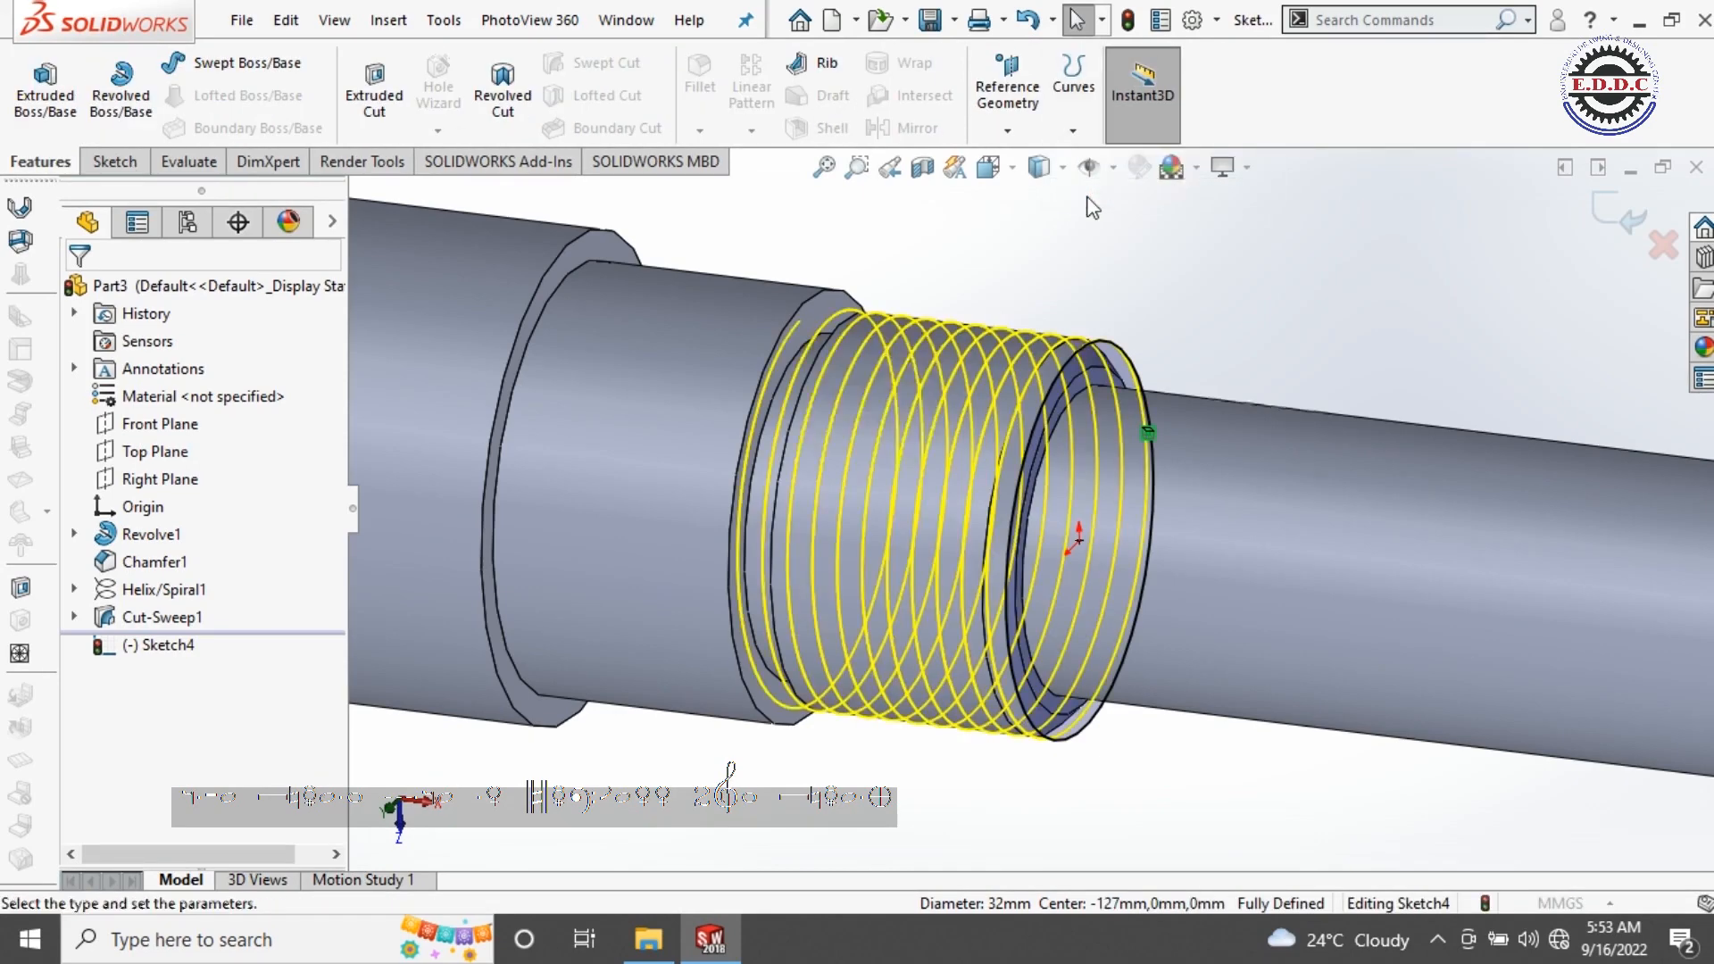
{"action": "middle_click_drag", "start_coordinate": [1041, 282], "coordinate": [1081, 262]}
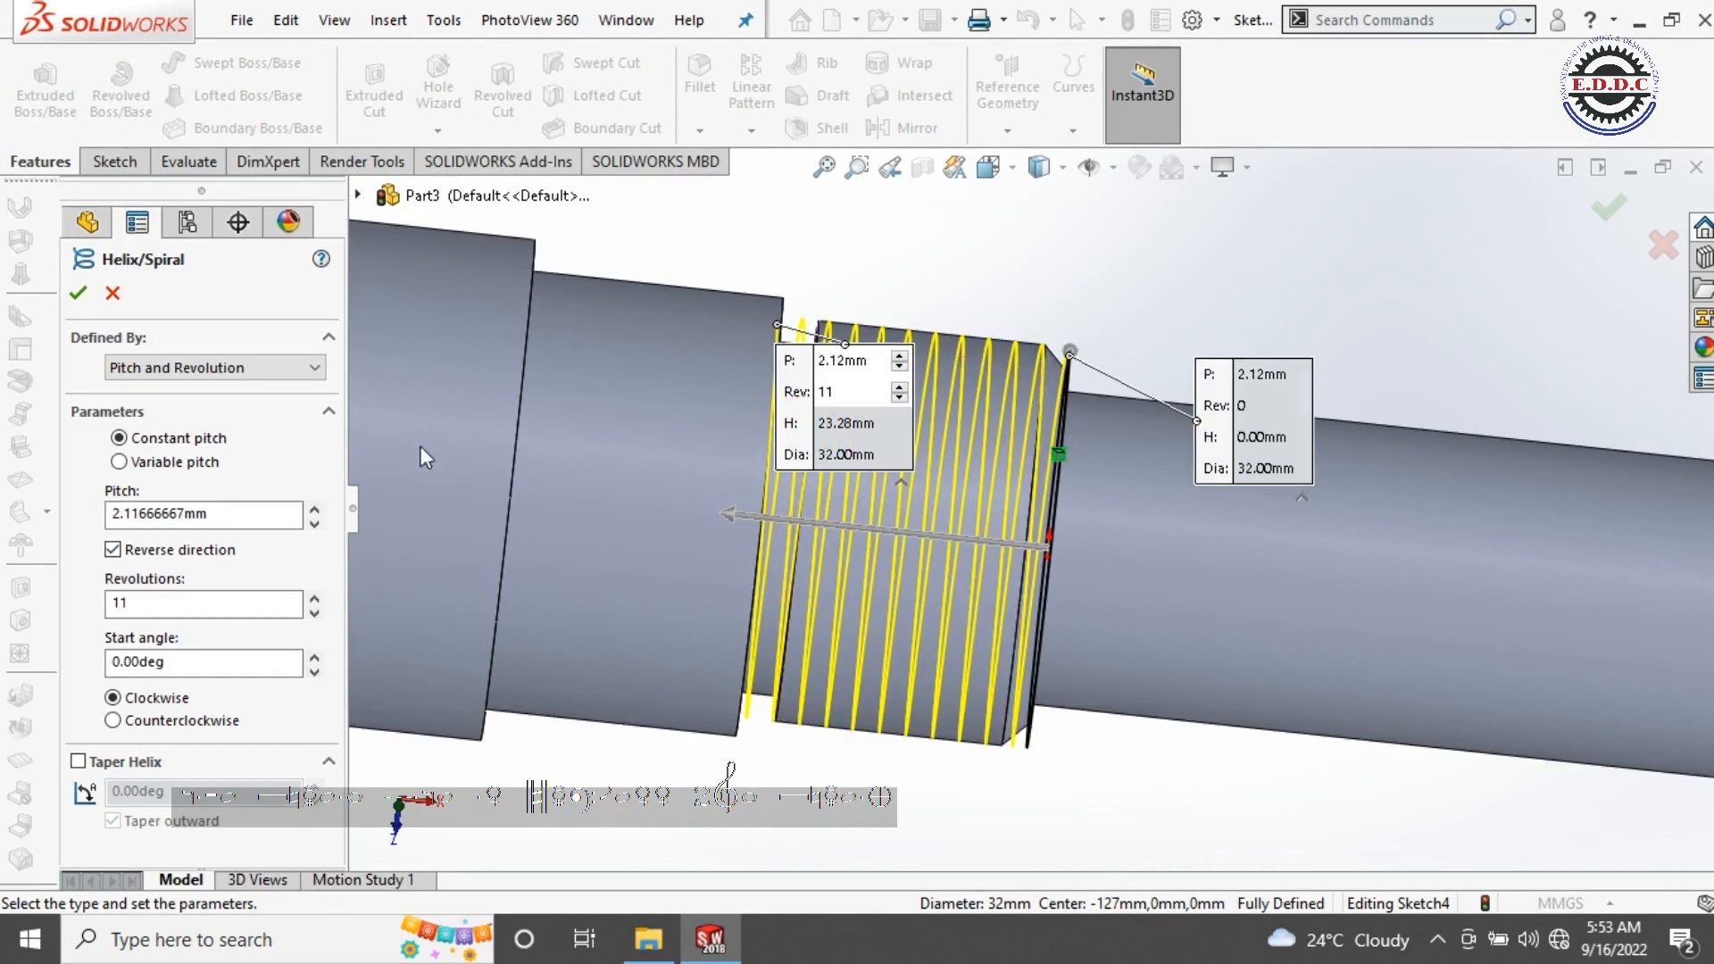
{"action": "left_click", "coordinate": [314, 614]}
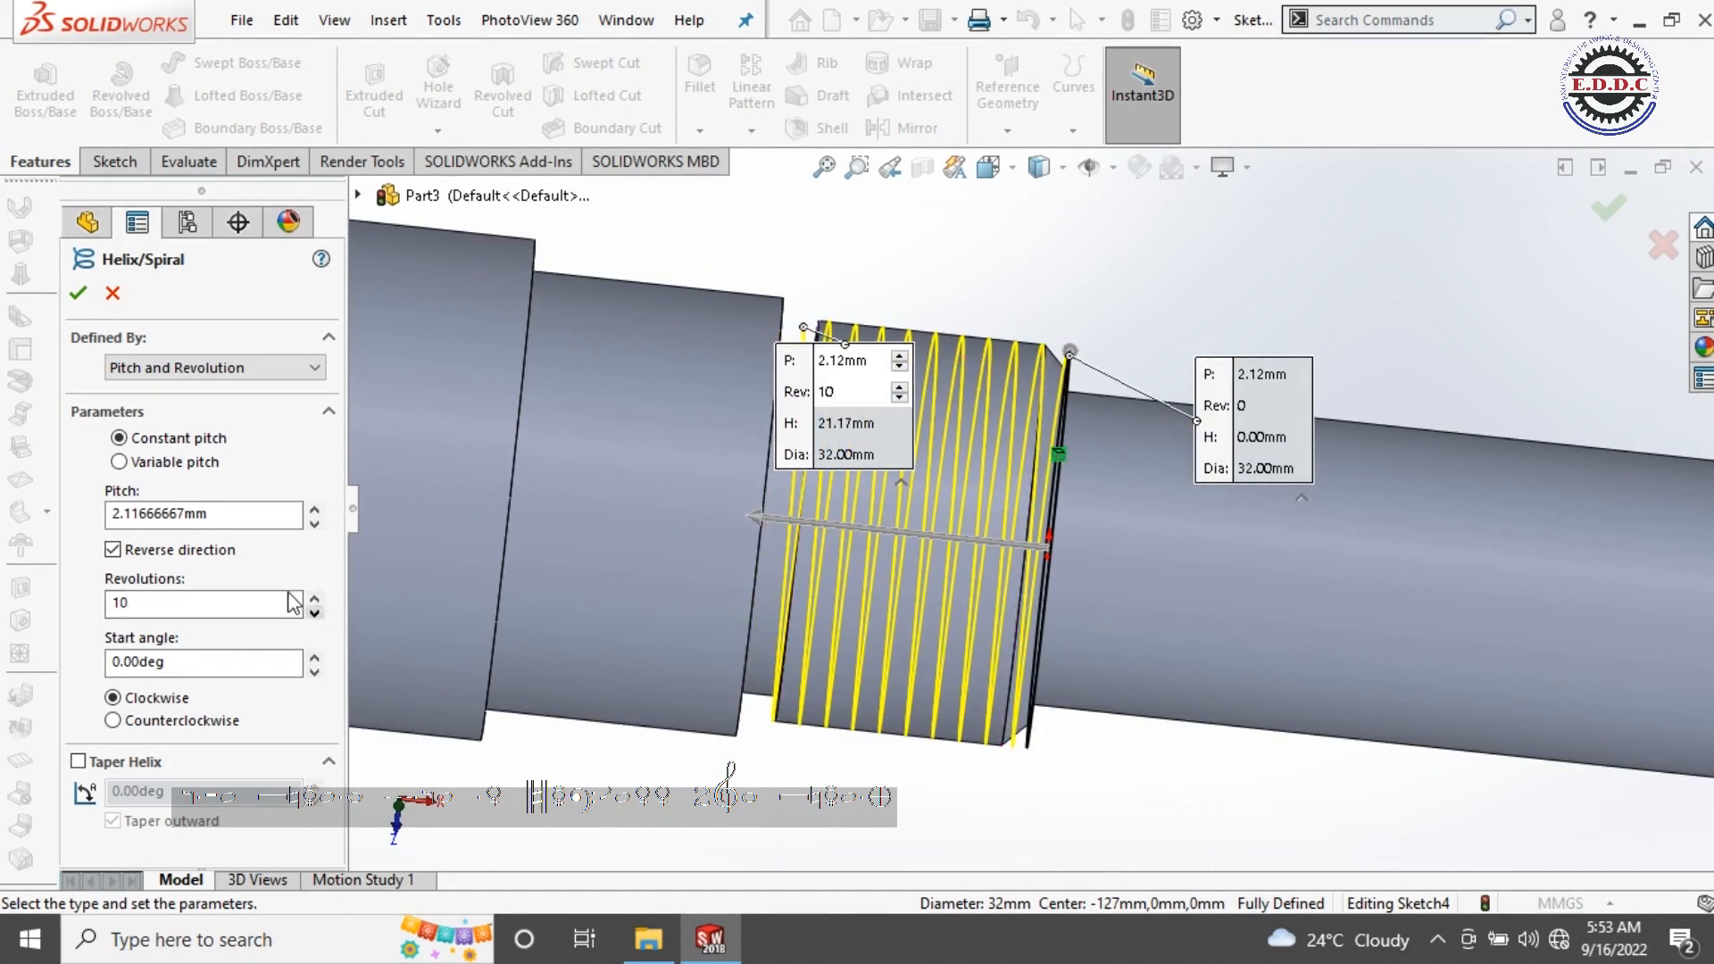
{"action": "key", "text": "Return"}
{"action": "middle_click_drag", "start_coordinate": [1284, 316], "coordinate": [1242, 327]}
{"action": "left_click", "coordinate": [1264, 327]}
{"action": "scroll", "coordinate": [1242, 326], "scroll_direction": "up", "scroll_amount": 2}
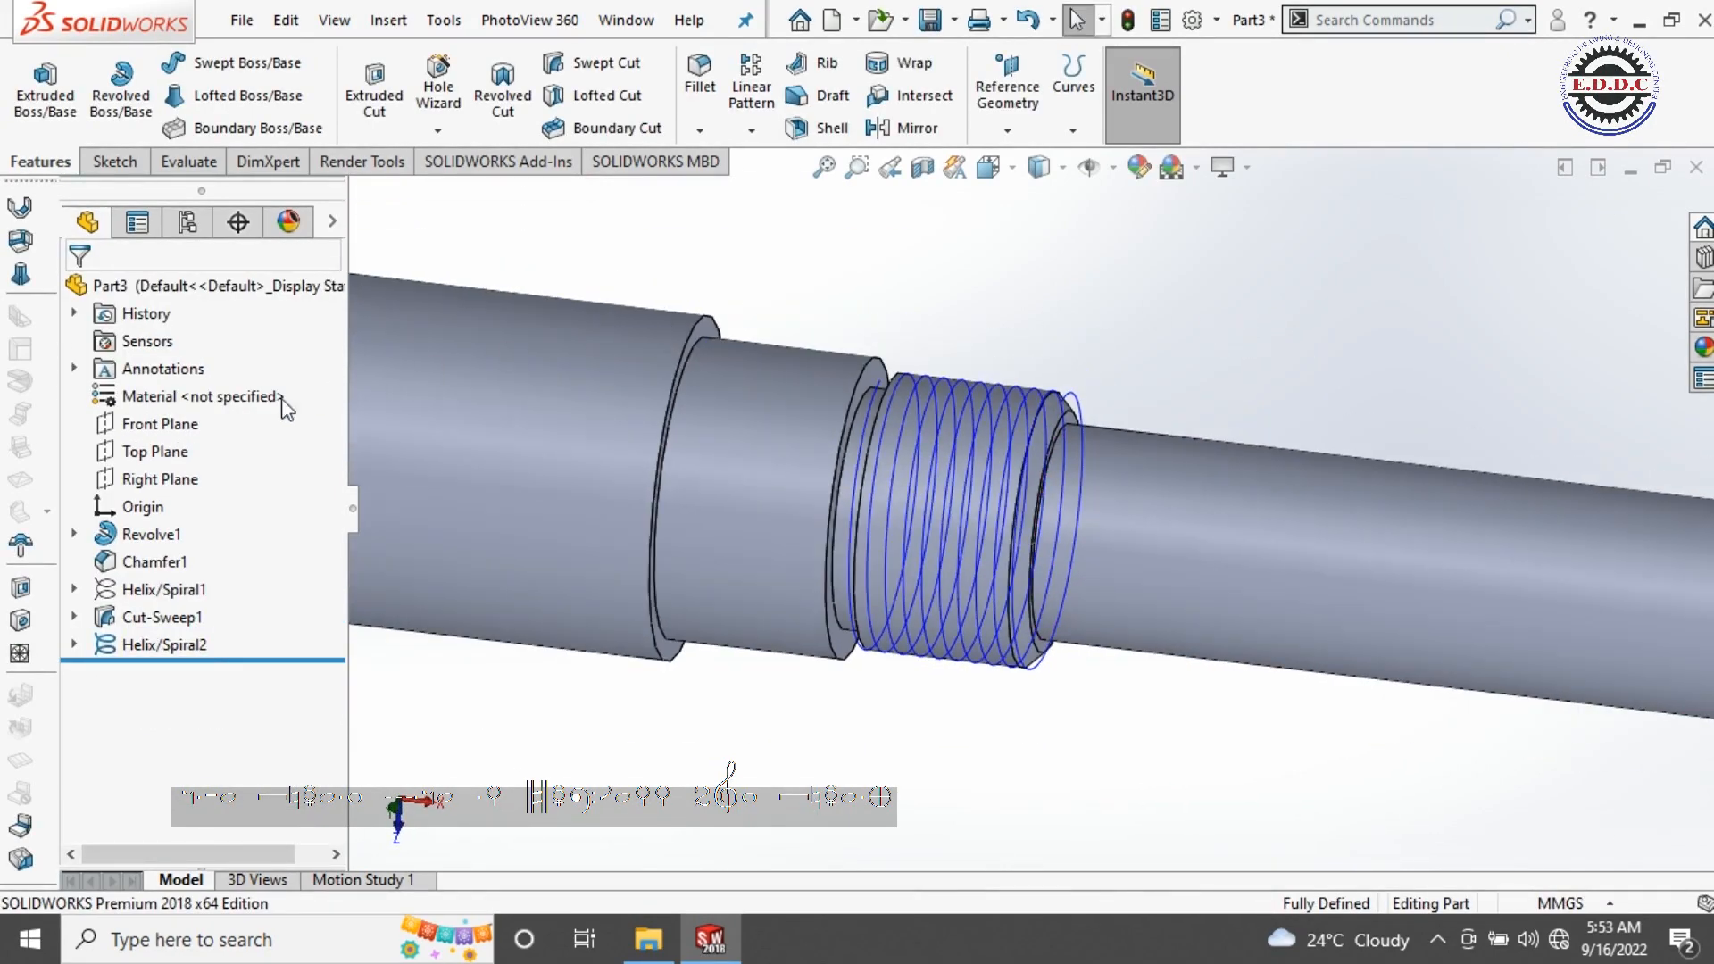
Step: Start a new sketch on the Top Plane for the second thread's profile
{"action": "left_click", "coordinate": [195, 426]}
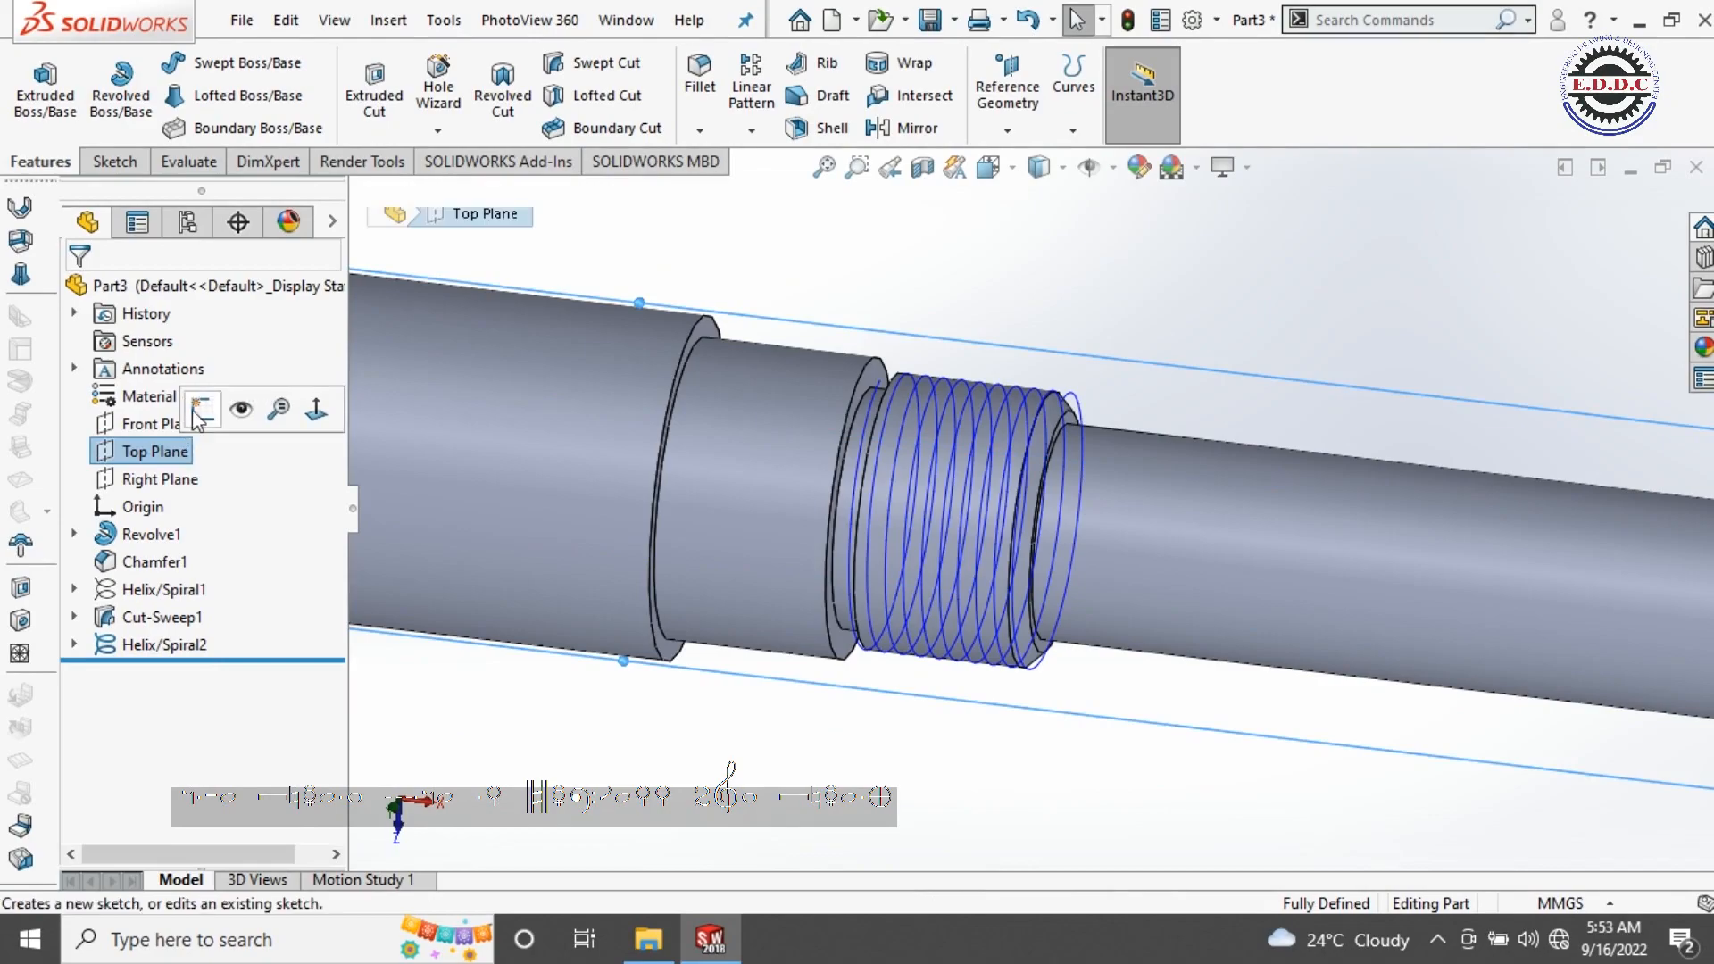
{"action": "left_click", "coordinate": [200, 413]}
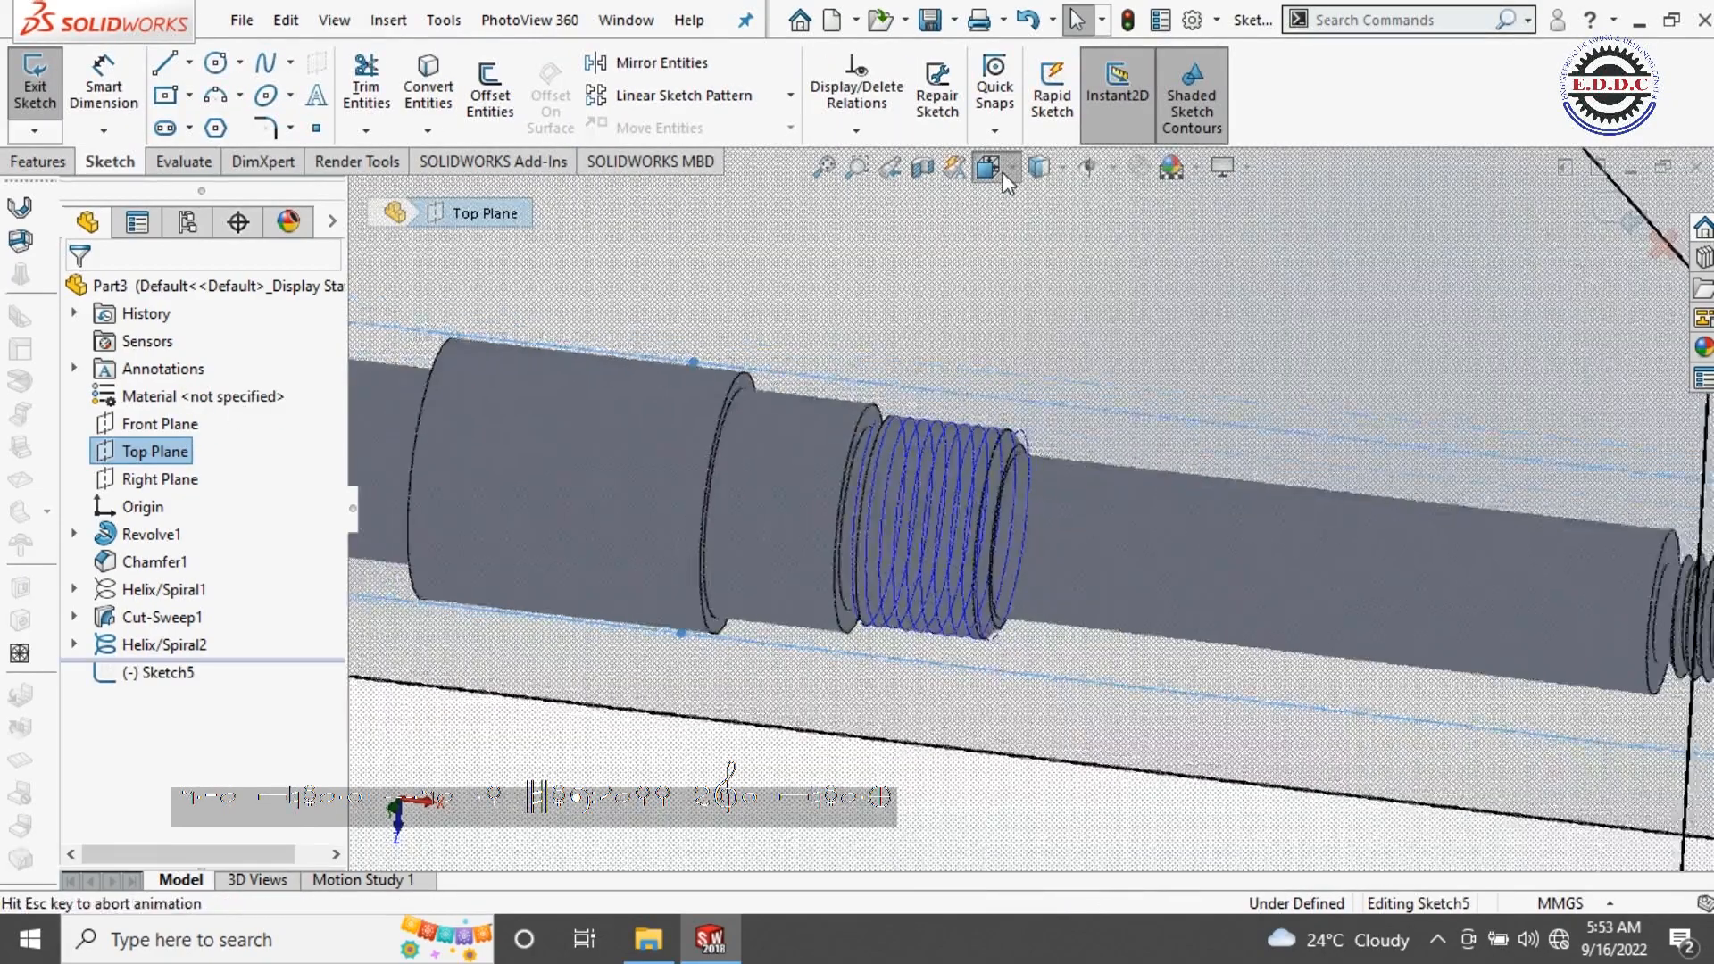
{"action": "left_click", "coordinate": [1003, 173]}
{"action": "left_click", "coordinate": [1131, 310]}
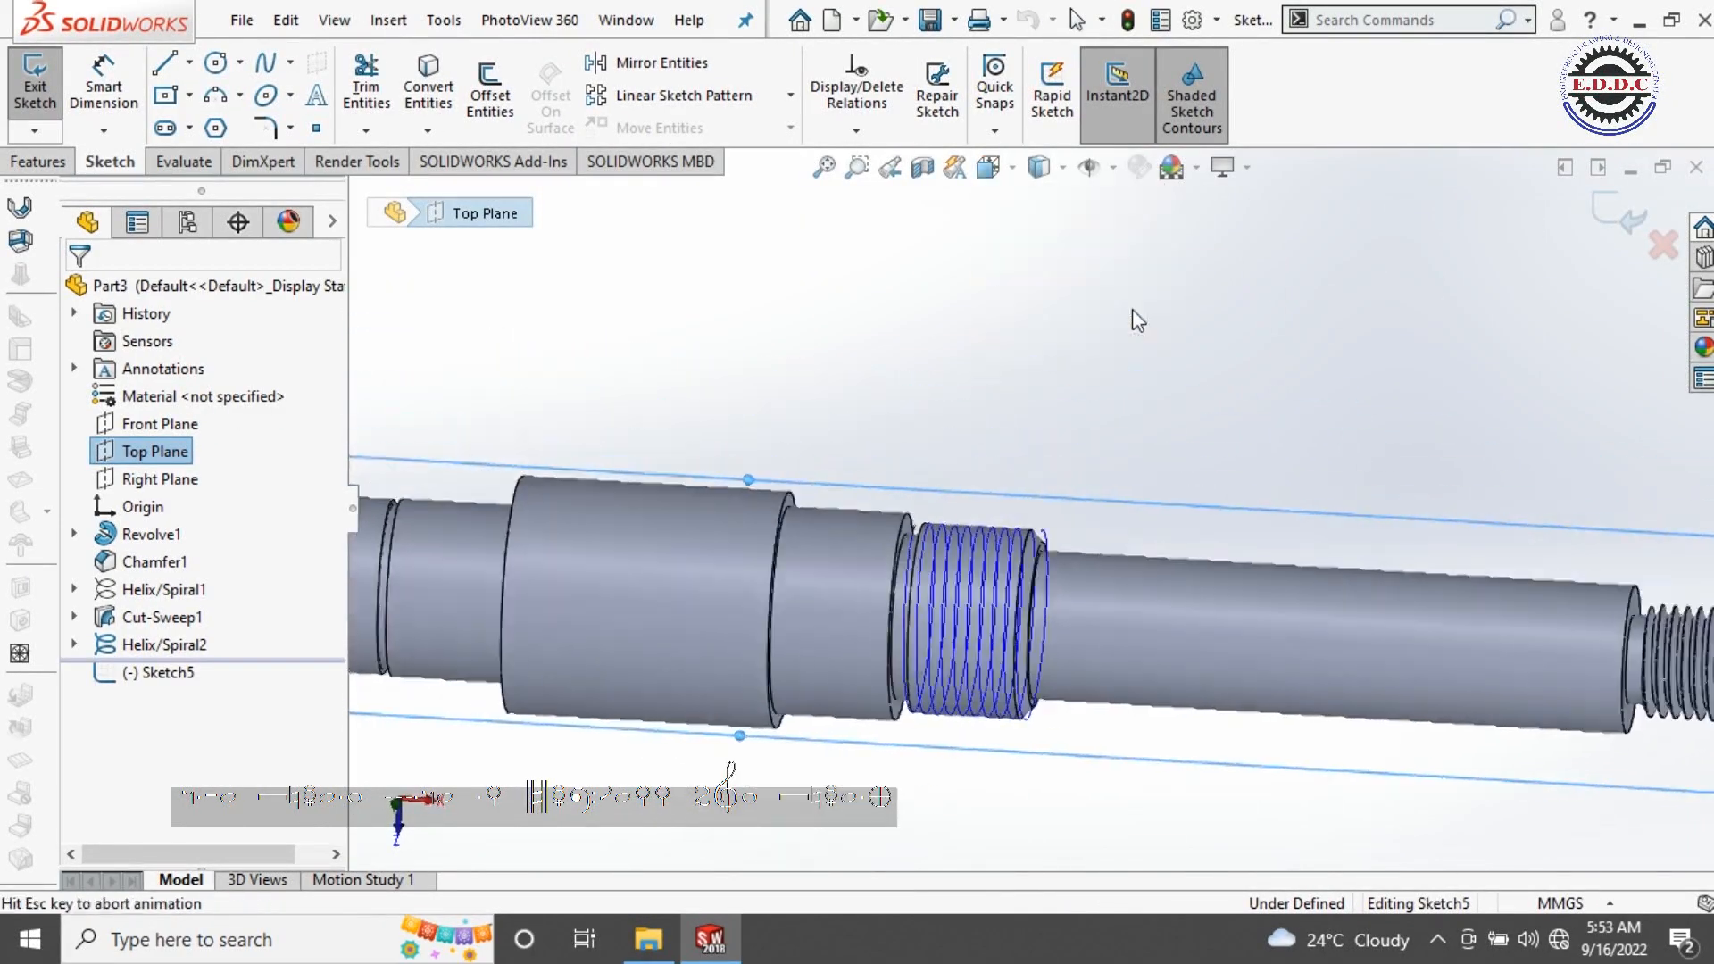
{"action": "scroll", "coordinate": [1201, 504], "scroll_direction": "down", "scroll_amount": 10}
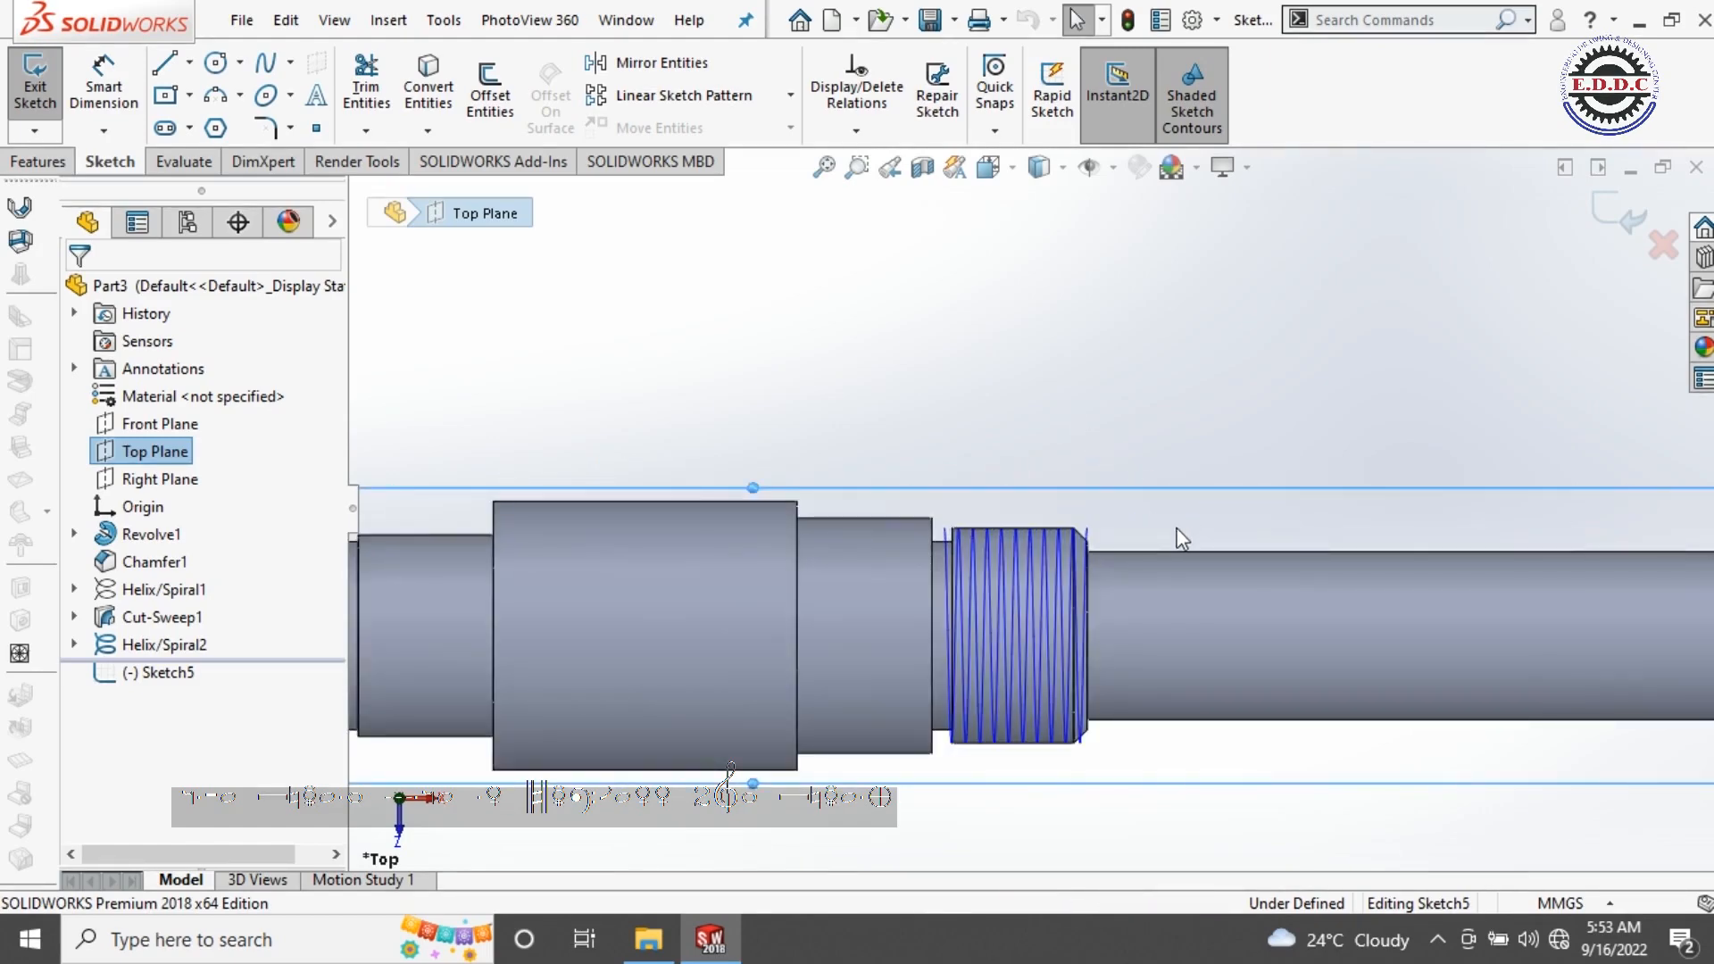
Step: Draw a horizontal construction line about 2.73 mm long outward from the upper corner where the collar's chamfer begins
{"action": "left_click", "coordinate": [190, 67]}
{"action": "left_click", "coordinate": [198, 126]}
{"action": "scroll", "coordinate": [929, 535], "scroll_direction": "down", "scroll_amount": 4}
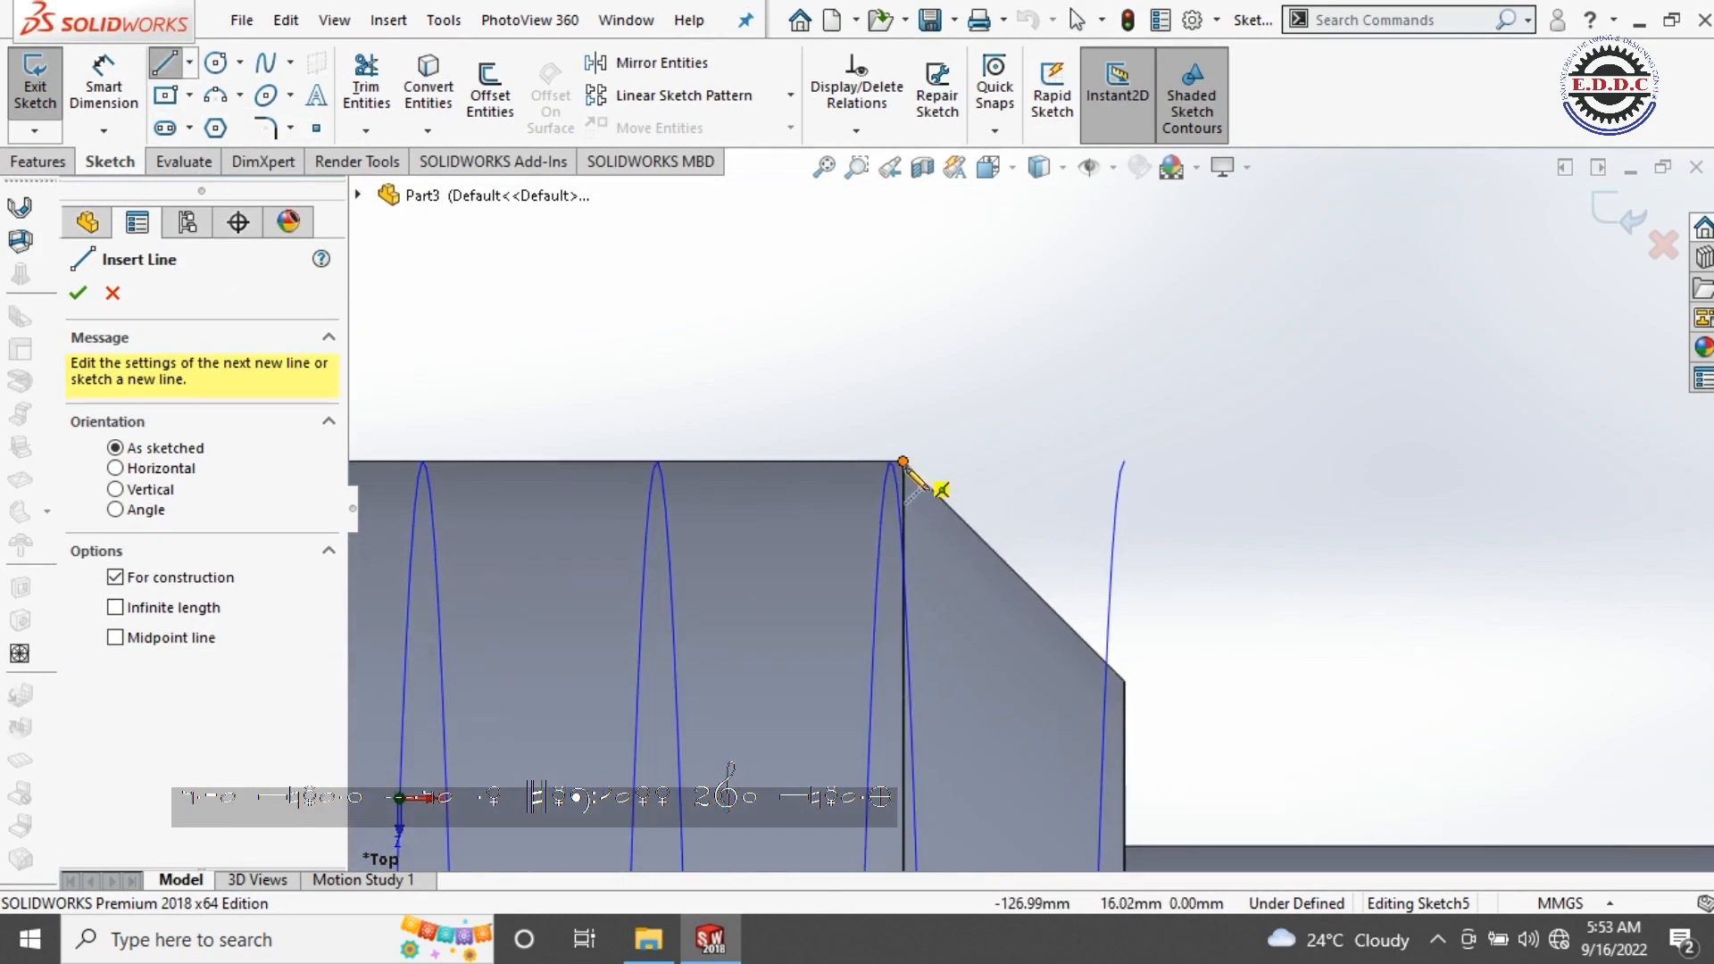
{"action": "left_click", "coordinate": [904, 463]}
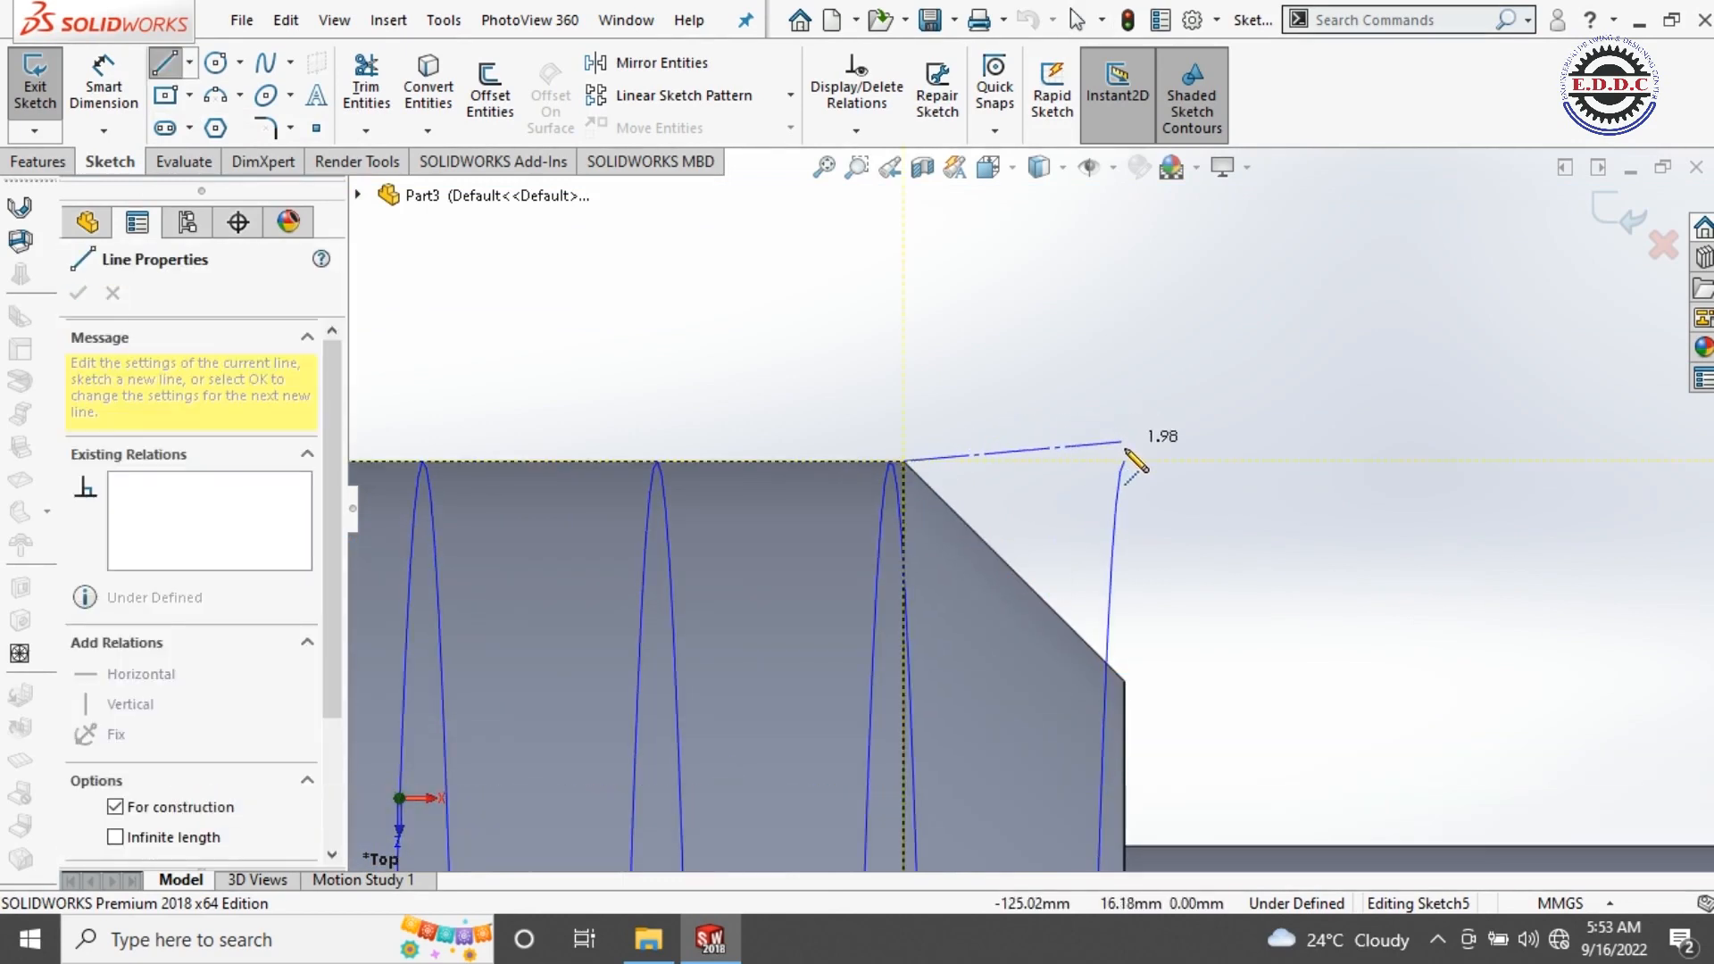
{"action": "left_click", "coordinate": [1205, 462]}
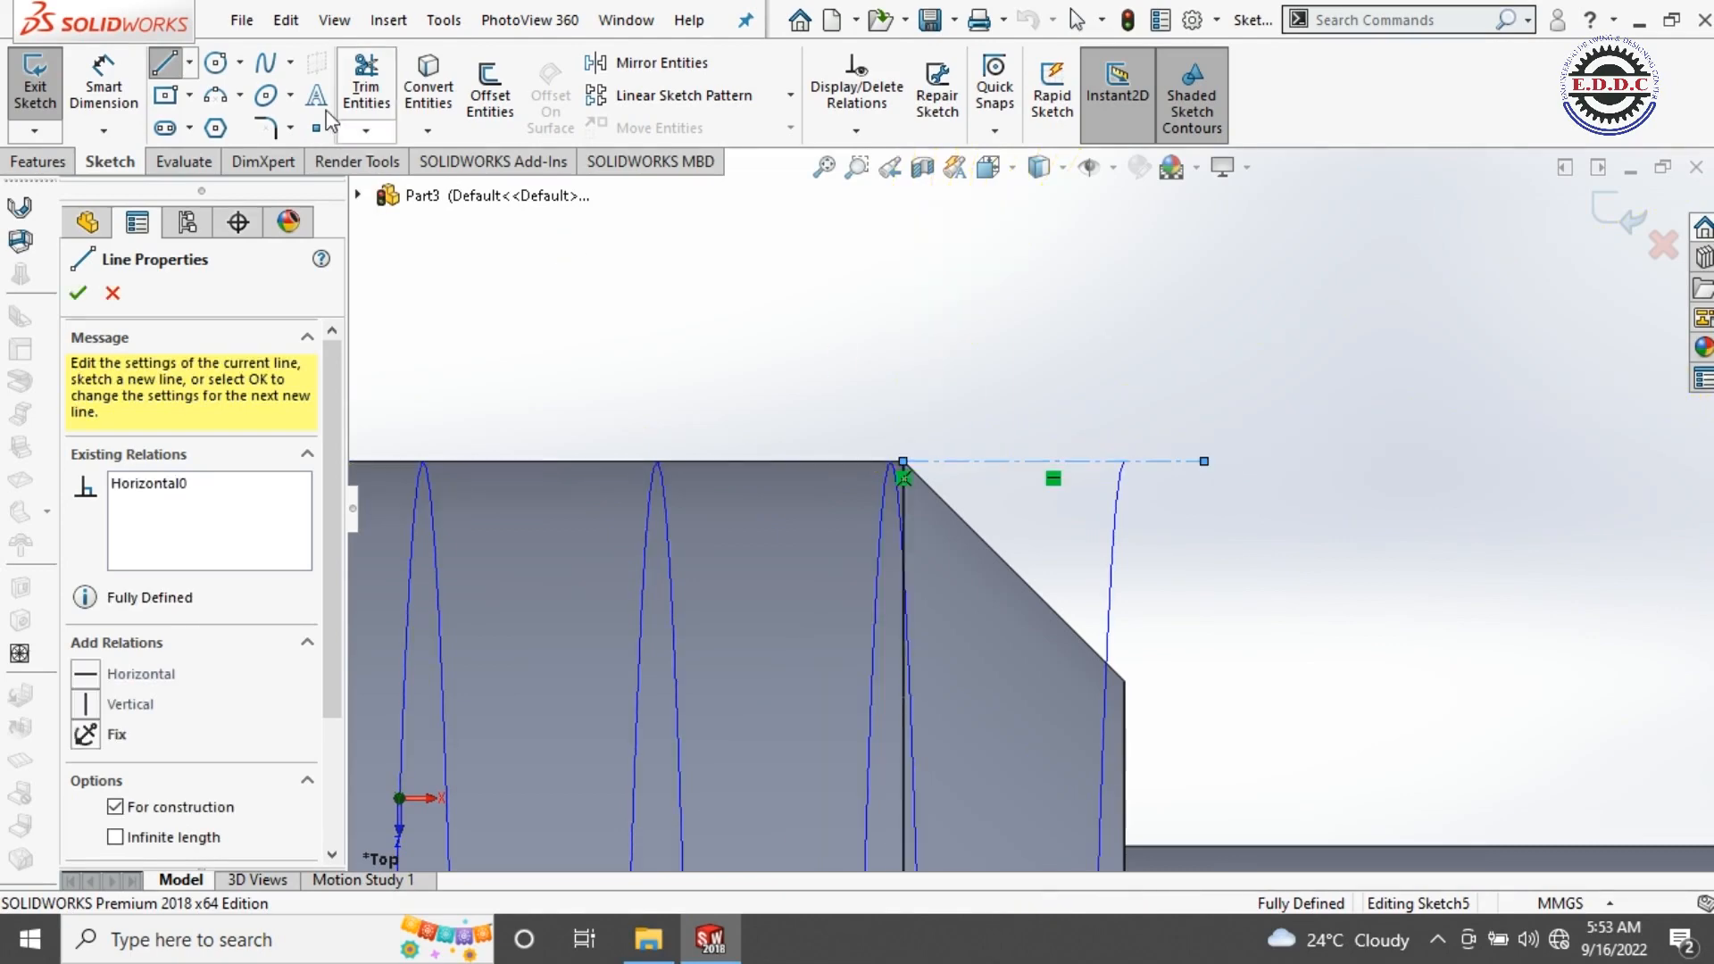
Step: Set the construction line's length to 2 mm
{"action": "left_click", "coordinate": [106, 90]}
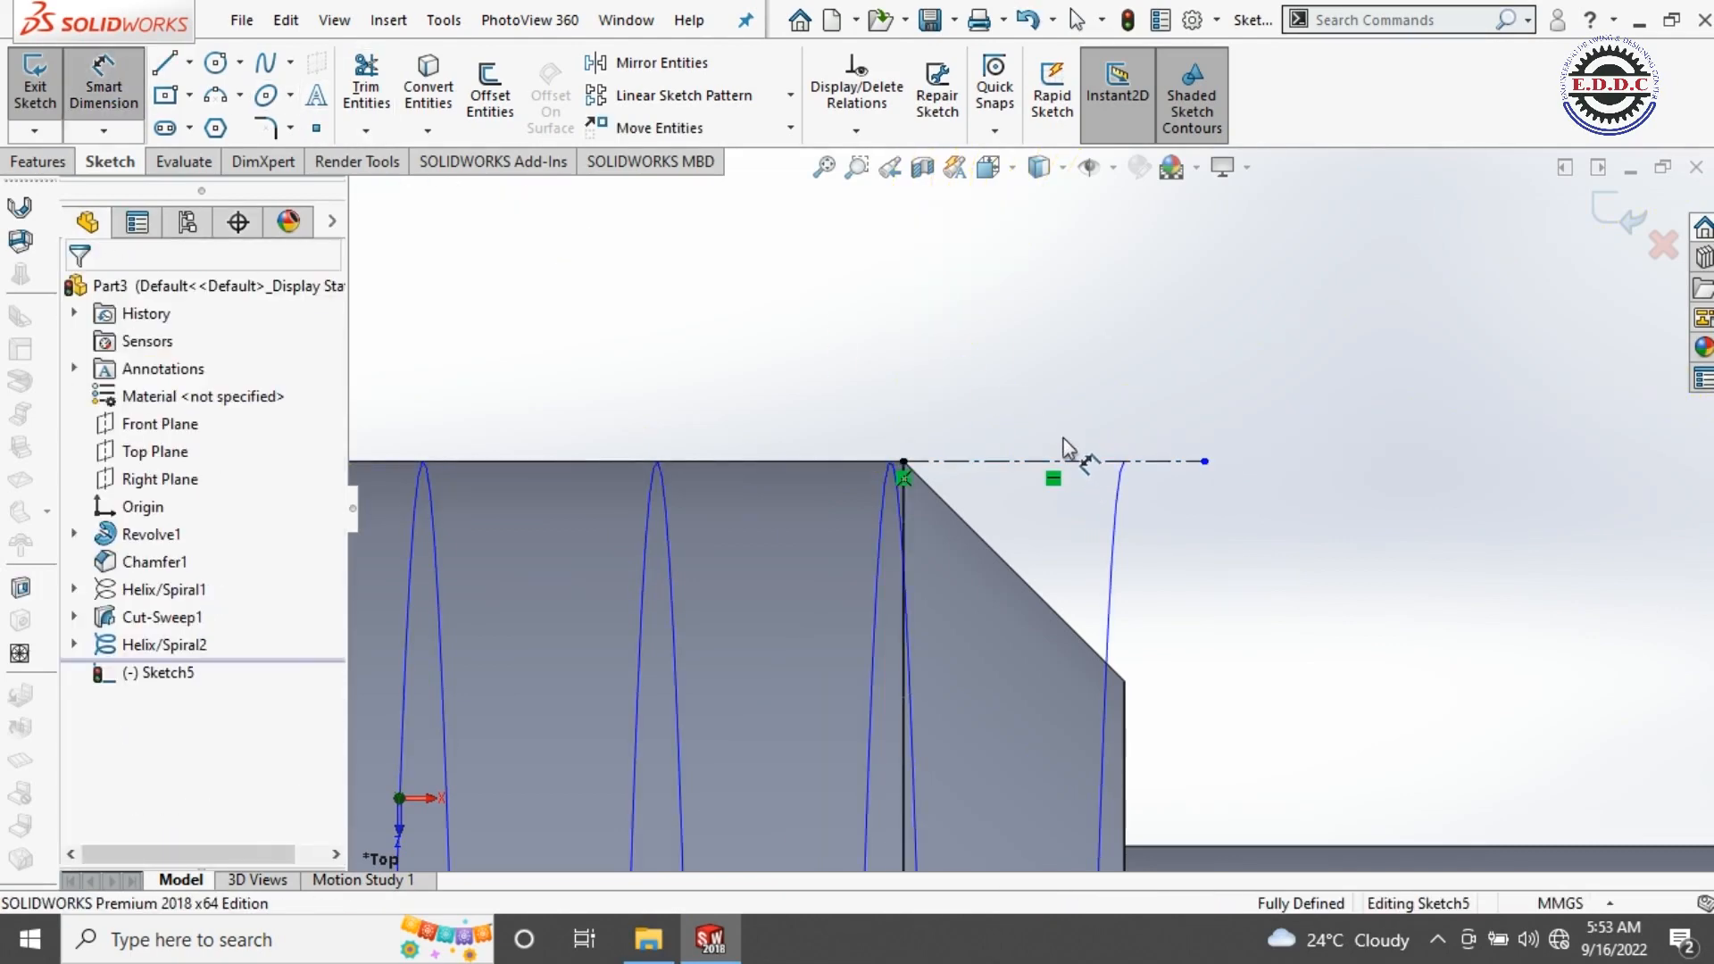
{"action": "left_click", "coordinate": [1085, 461]}
{"action": "left_click", "coordinate": [1056, 406]}
{"action": "type", "text": "2"}
{"action": "key", "text": "Return"}
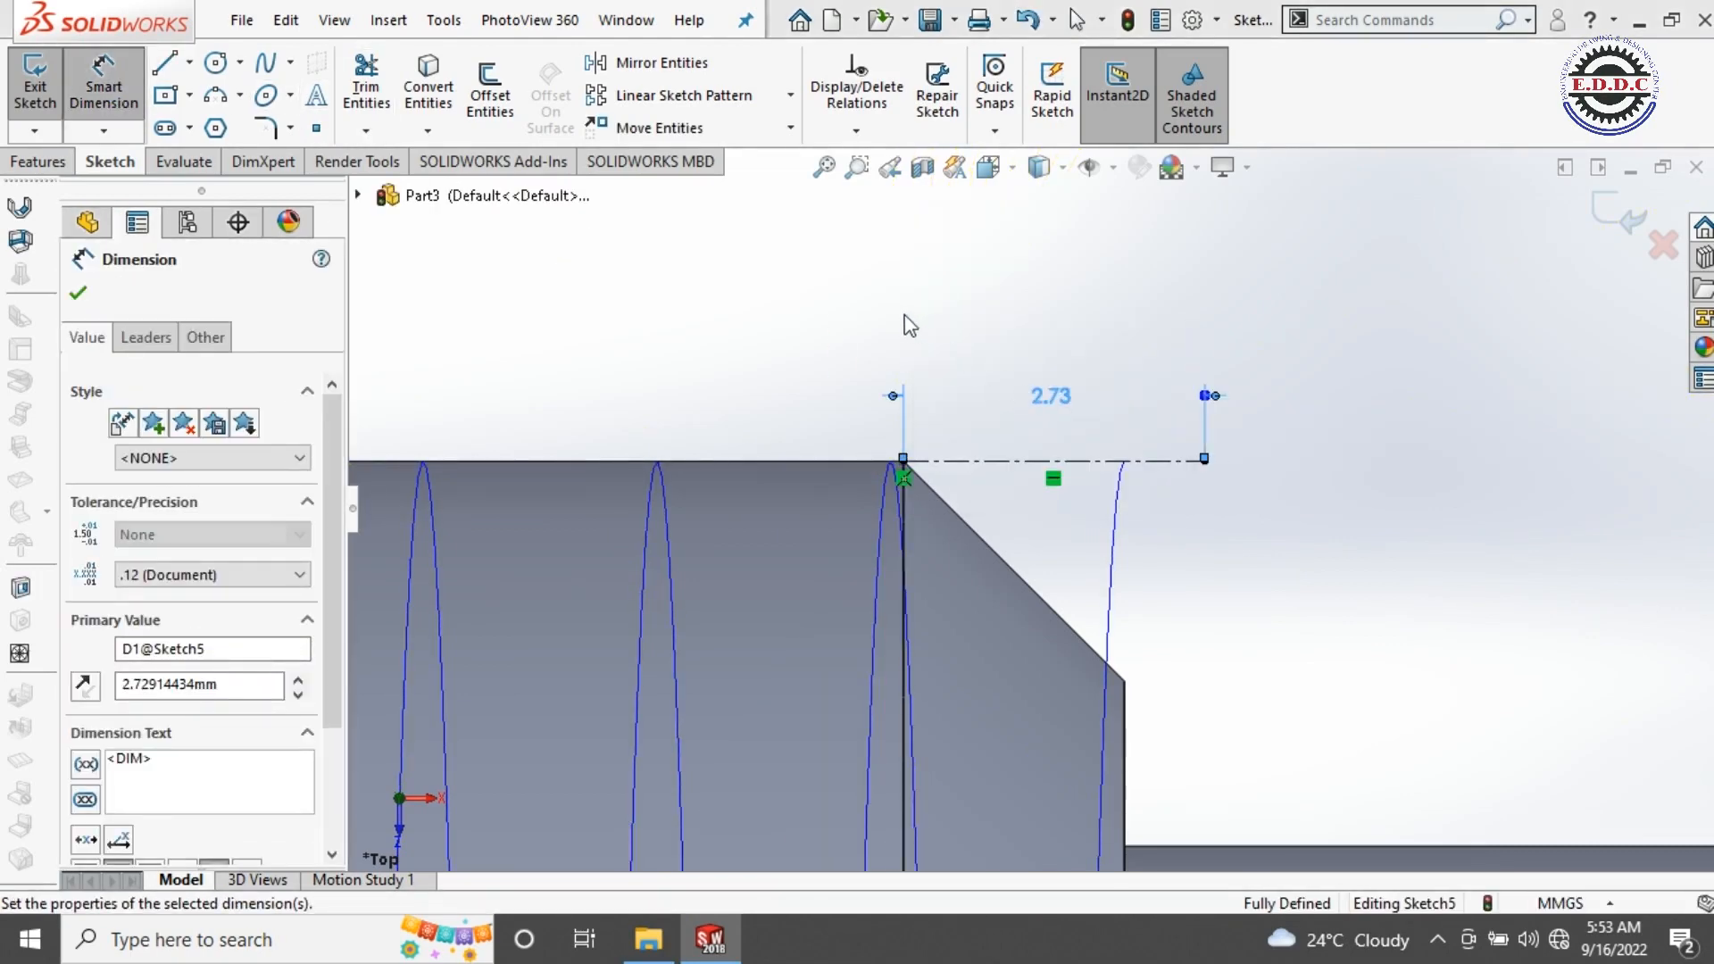
{"action": "left_click", "coordinate": [866, 312]}
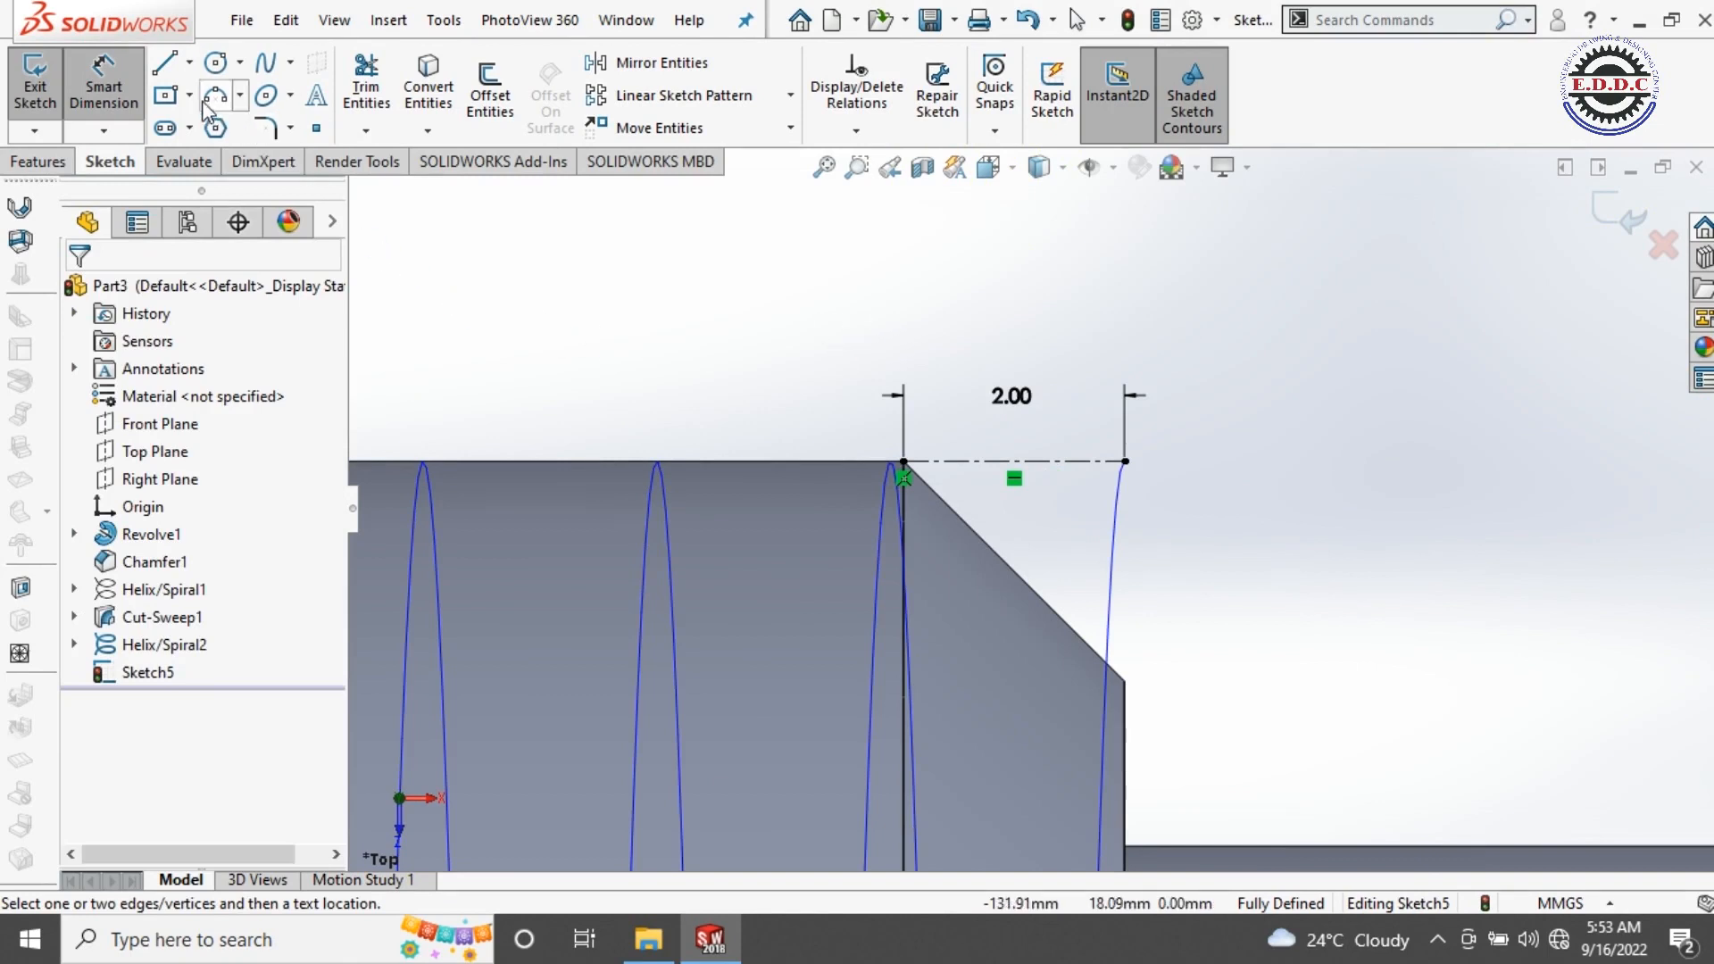
Step: Draw a downward-pointing triangle with its horizontal side along the construction line and its apex on the collar's vertical end edge
{"action": "left_click", "coordinate": [181, 68]}
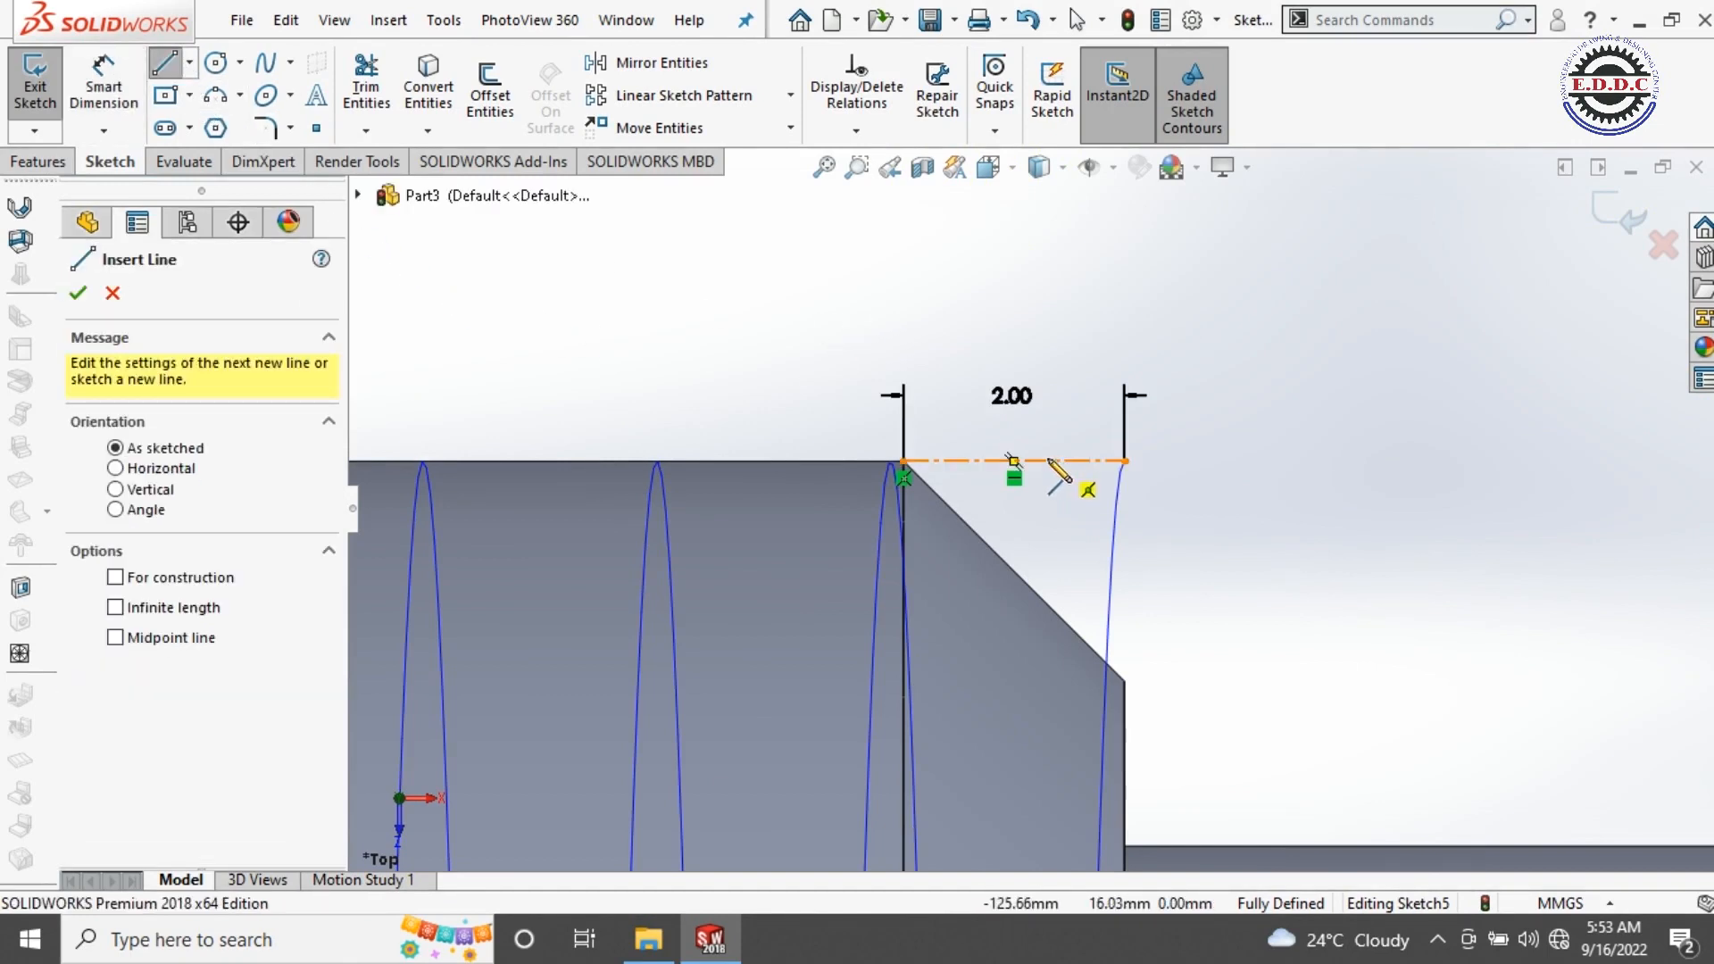
{"action": "left_click", "coordinate": [966, 463]}
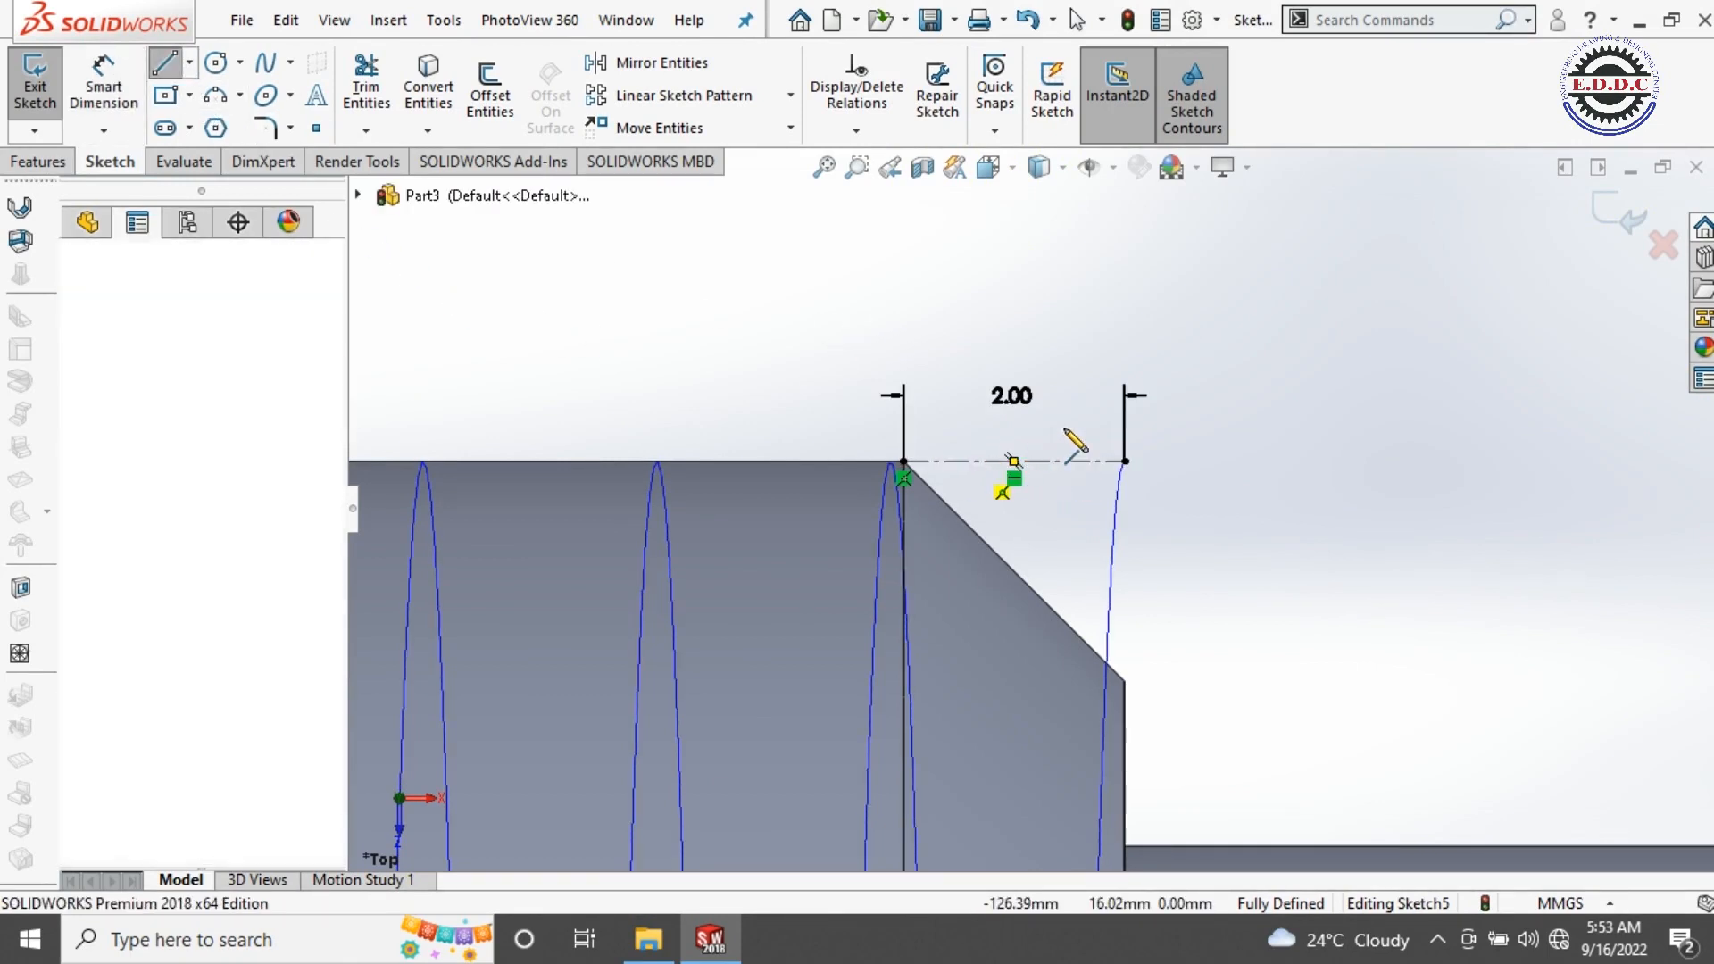
{"action": "left_click", "coordinate": [1275, 462]}
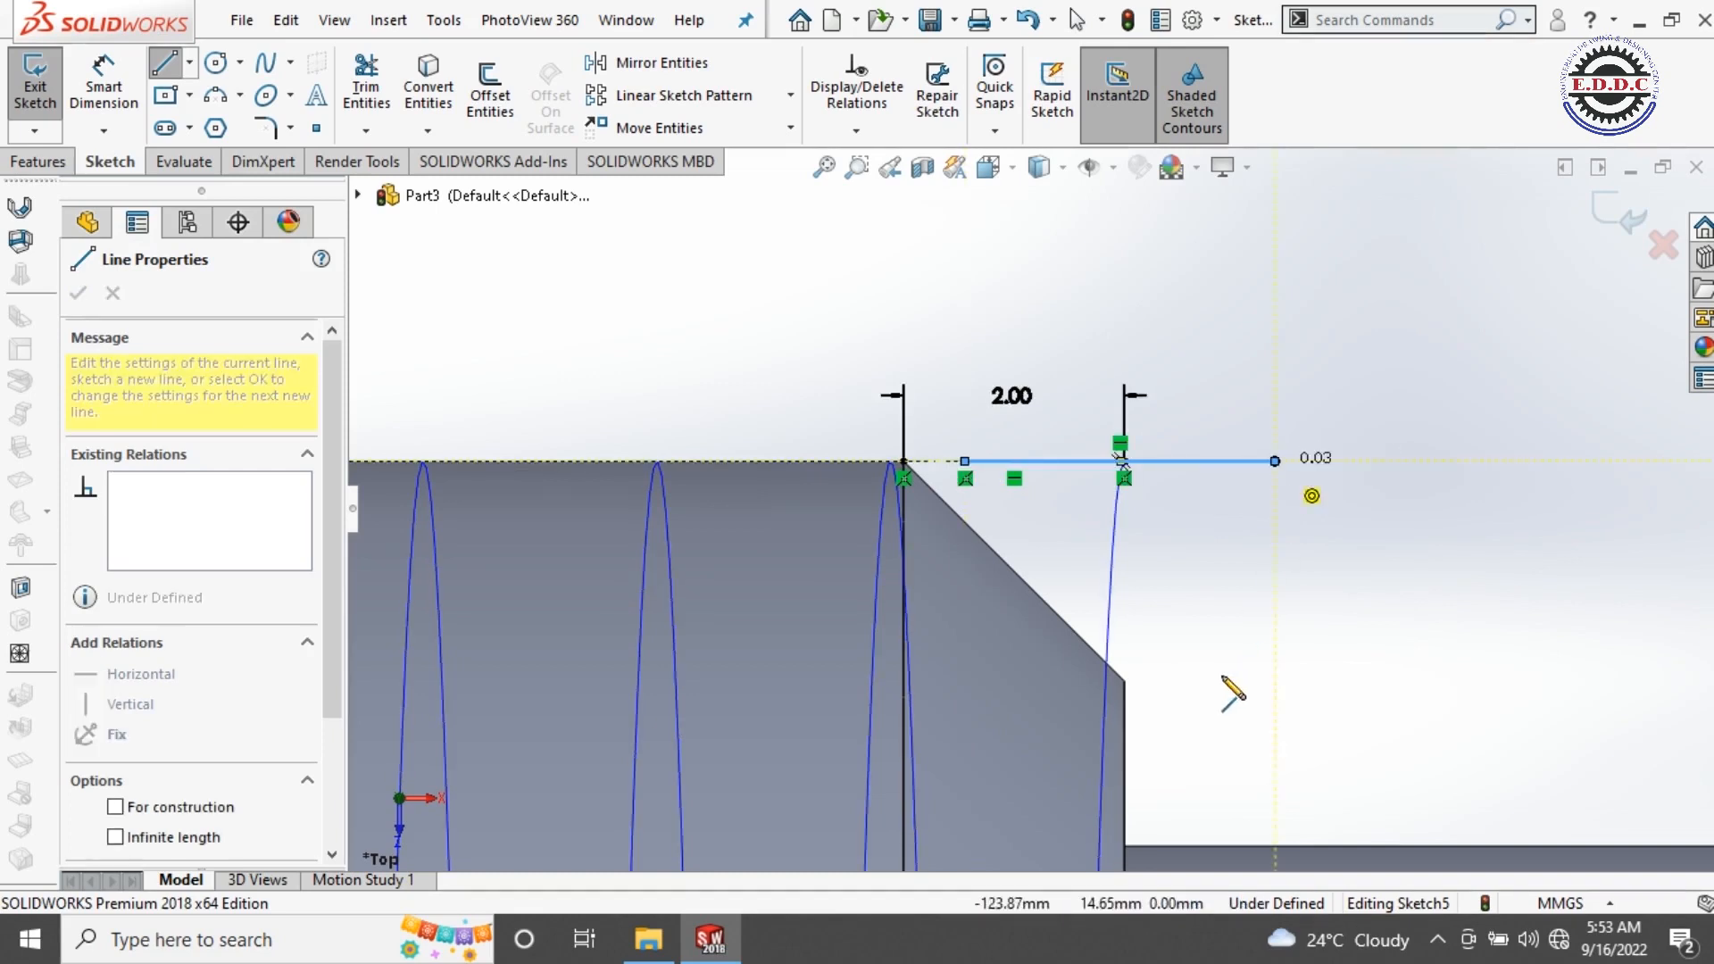
{"action": "left_click", "coordinate": [1125, 711]}
{"action": "left_click", "coordinate": [966, 461]}
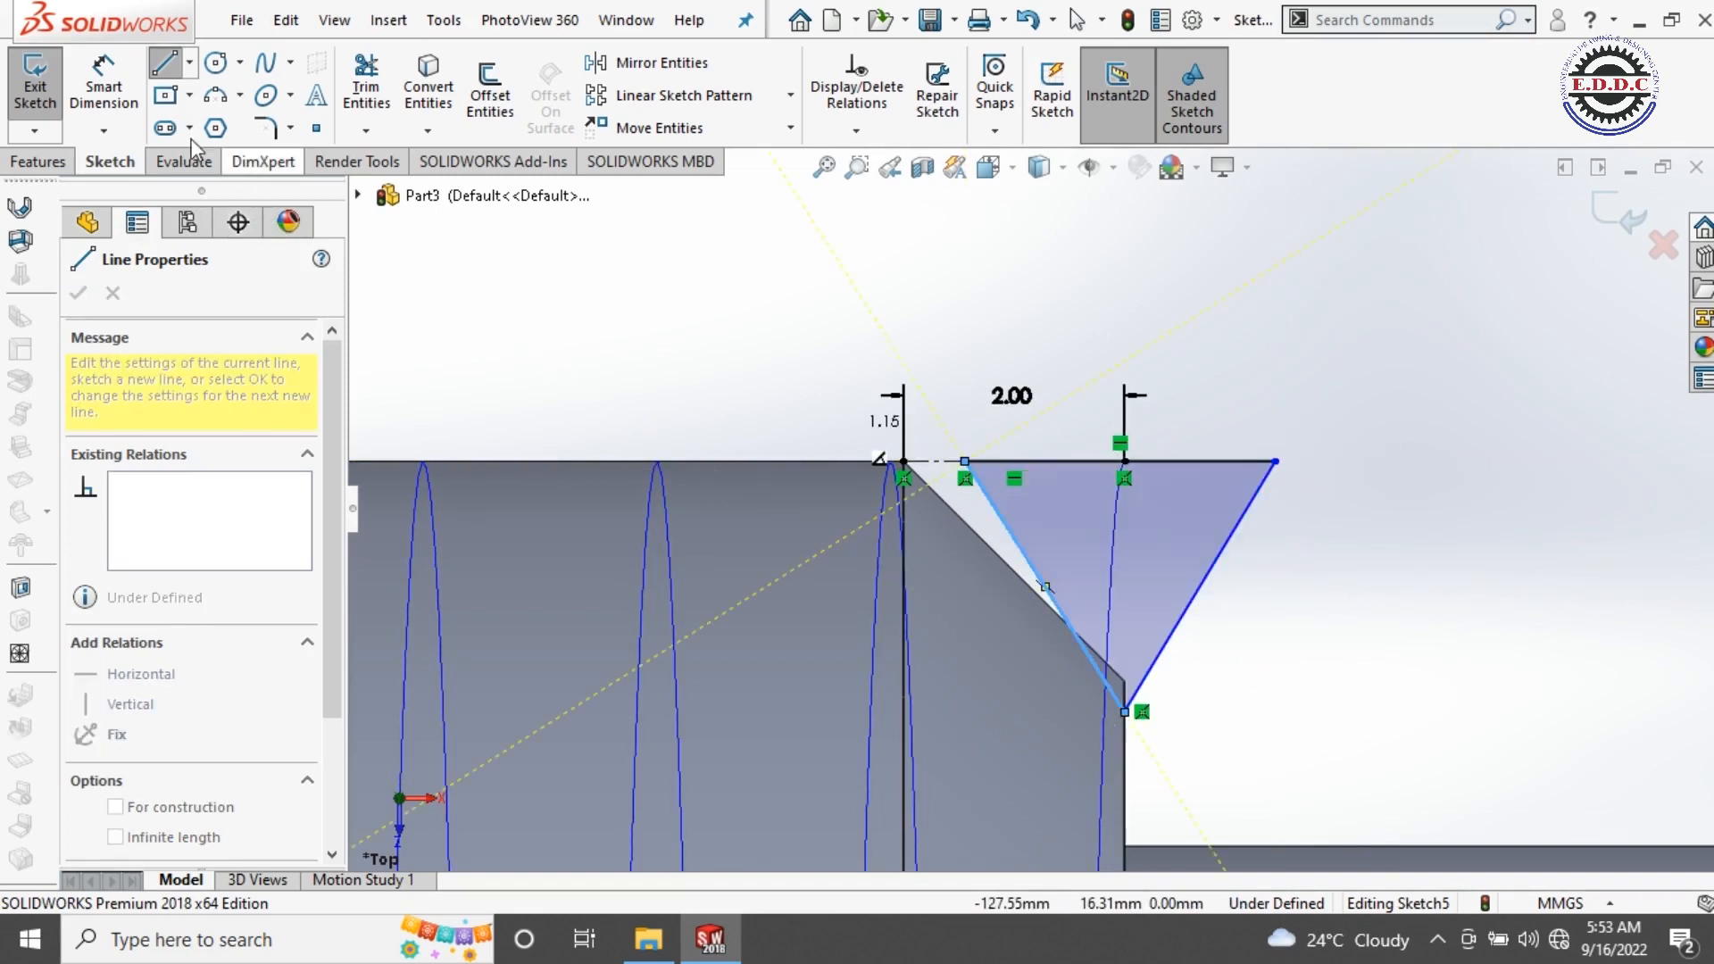
Step: Set the length of the triangle's horizontal side to 2 mm
{"action": "left_click", "coordinate": [104, 81]}
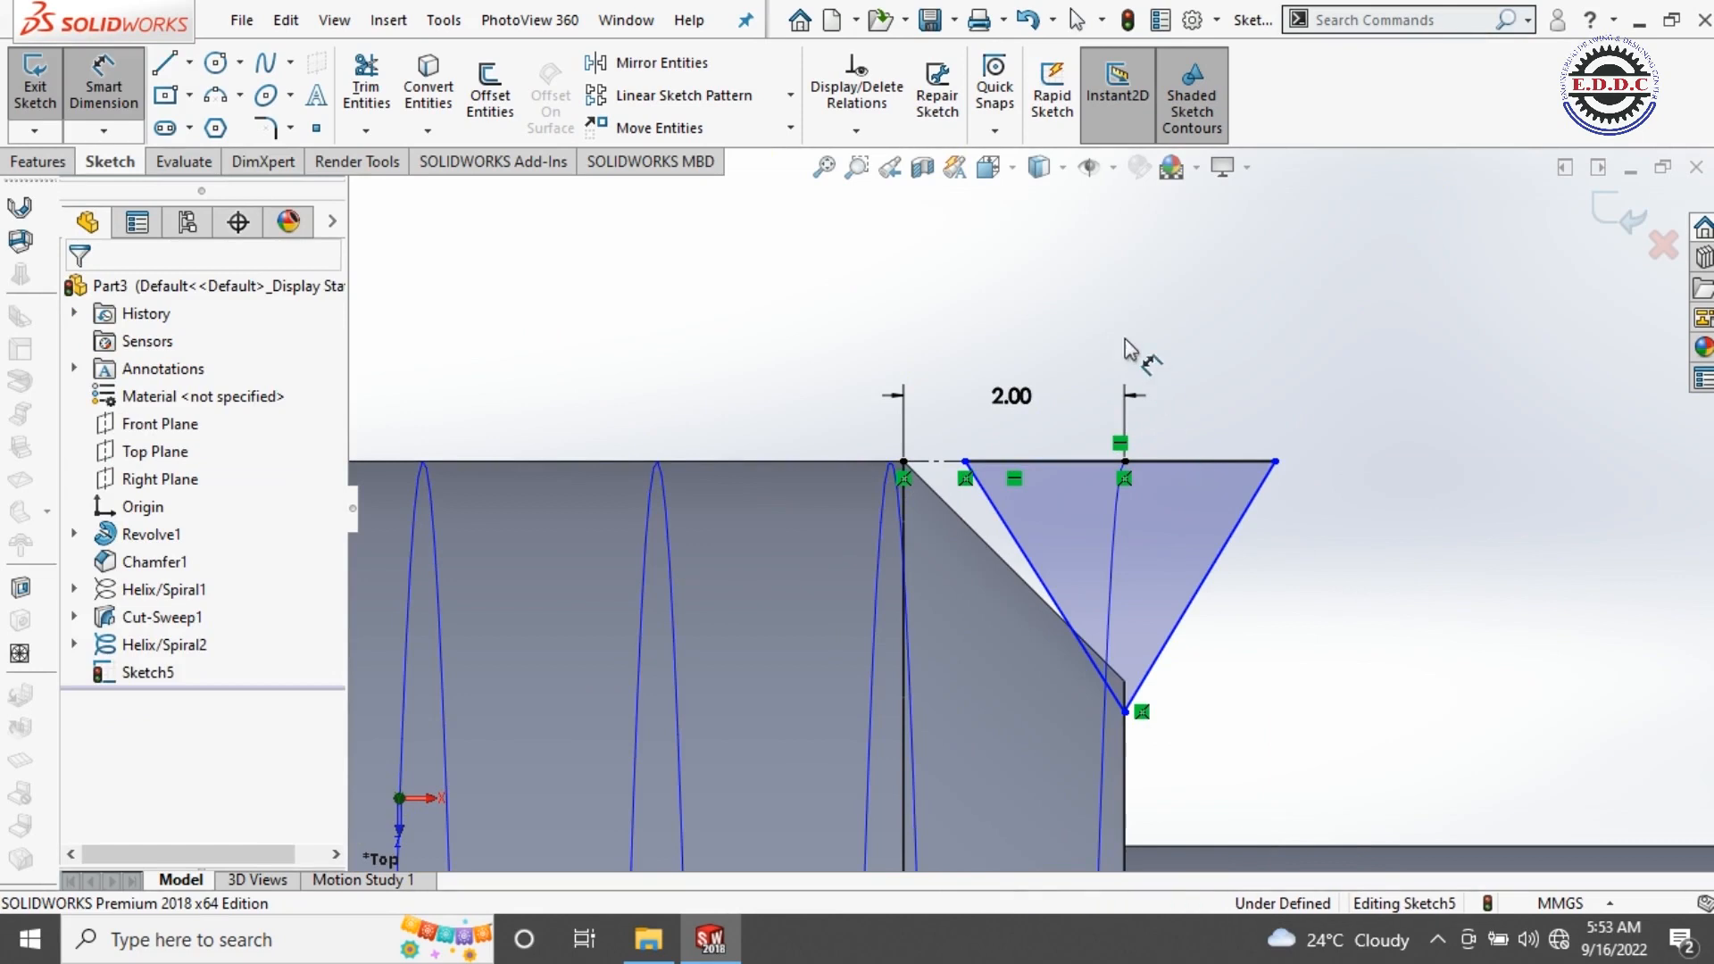
{"action": "left_click", "coordinate": [1196, 461]}
{"action": "left_click", "coordinate": [1117, 337]}
{"action": "type", "text": "2"}
{"action": "key", "text": "Return"}
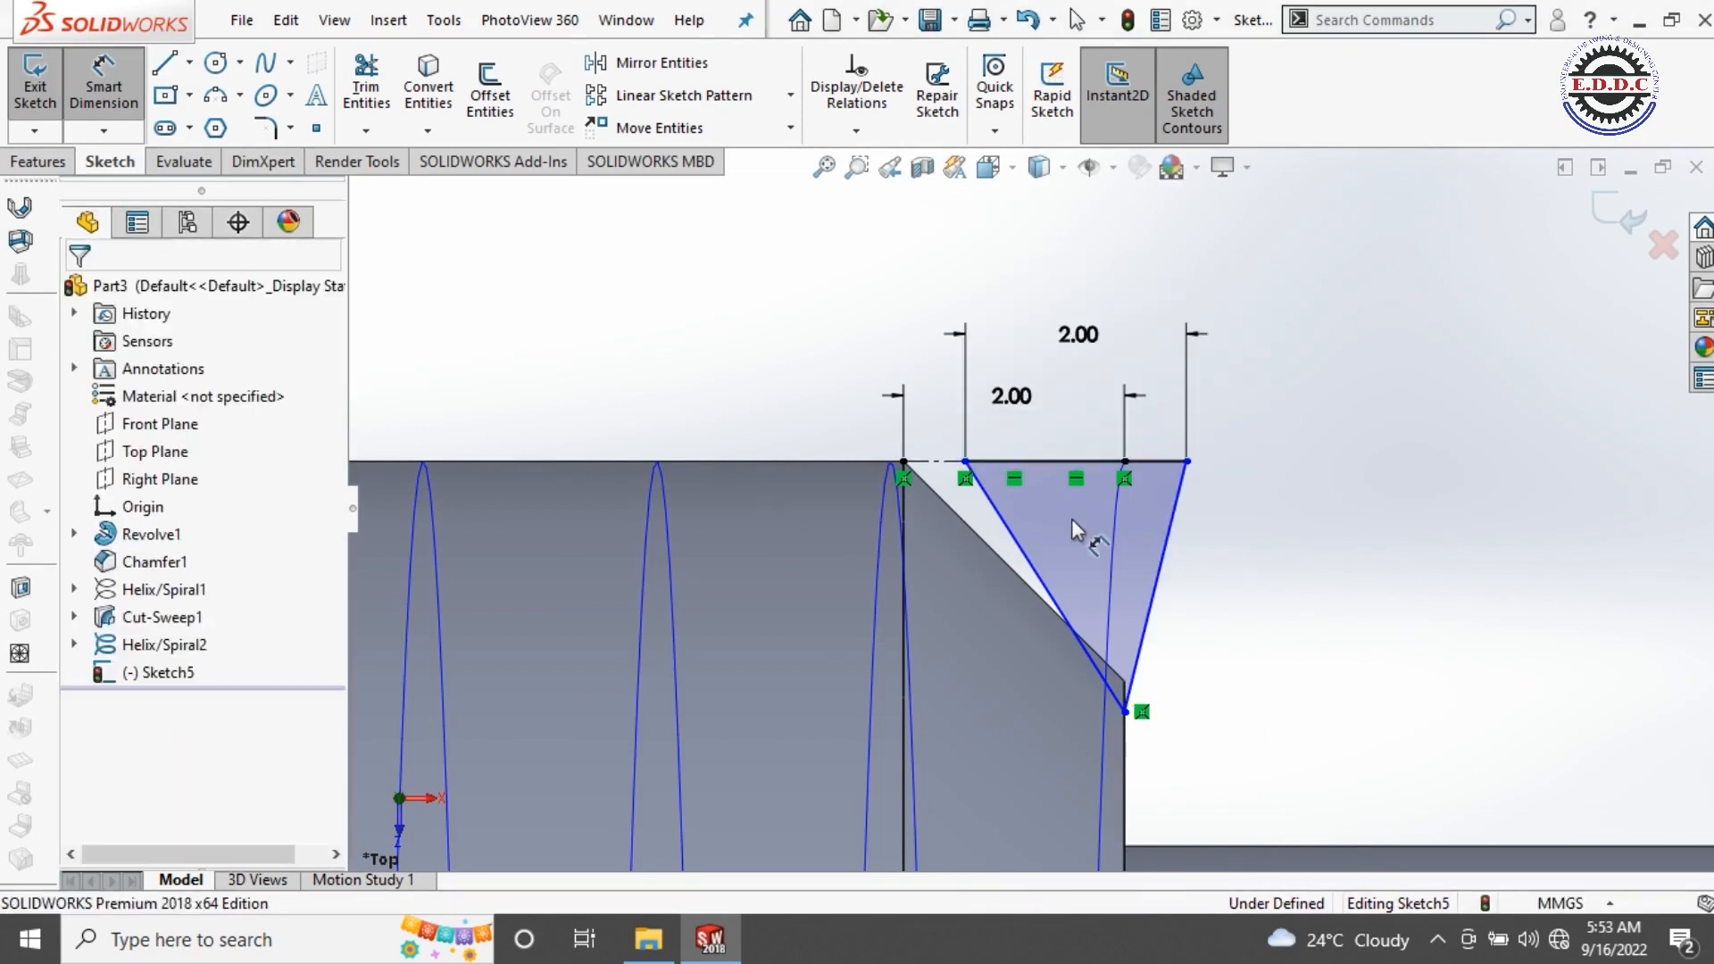
Step: Set the distance between the triangle's inner upper corner and the collar's vertical end edge to 1 mm
{"action": "left_click", "coordinate": [965, 462]}
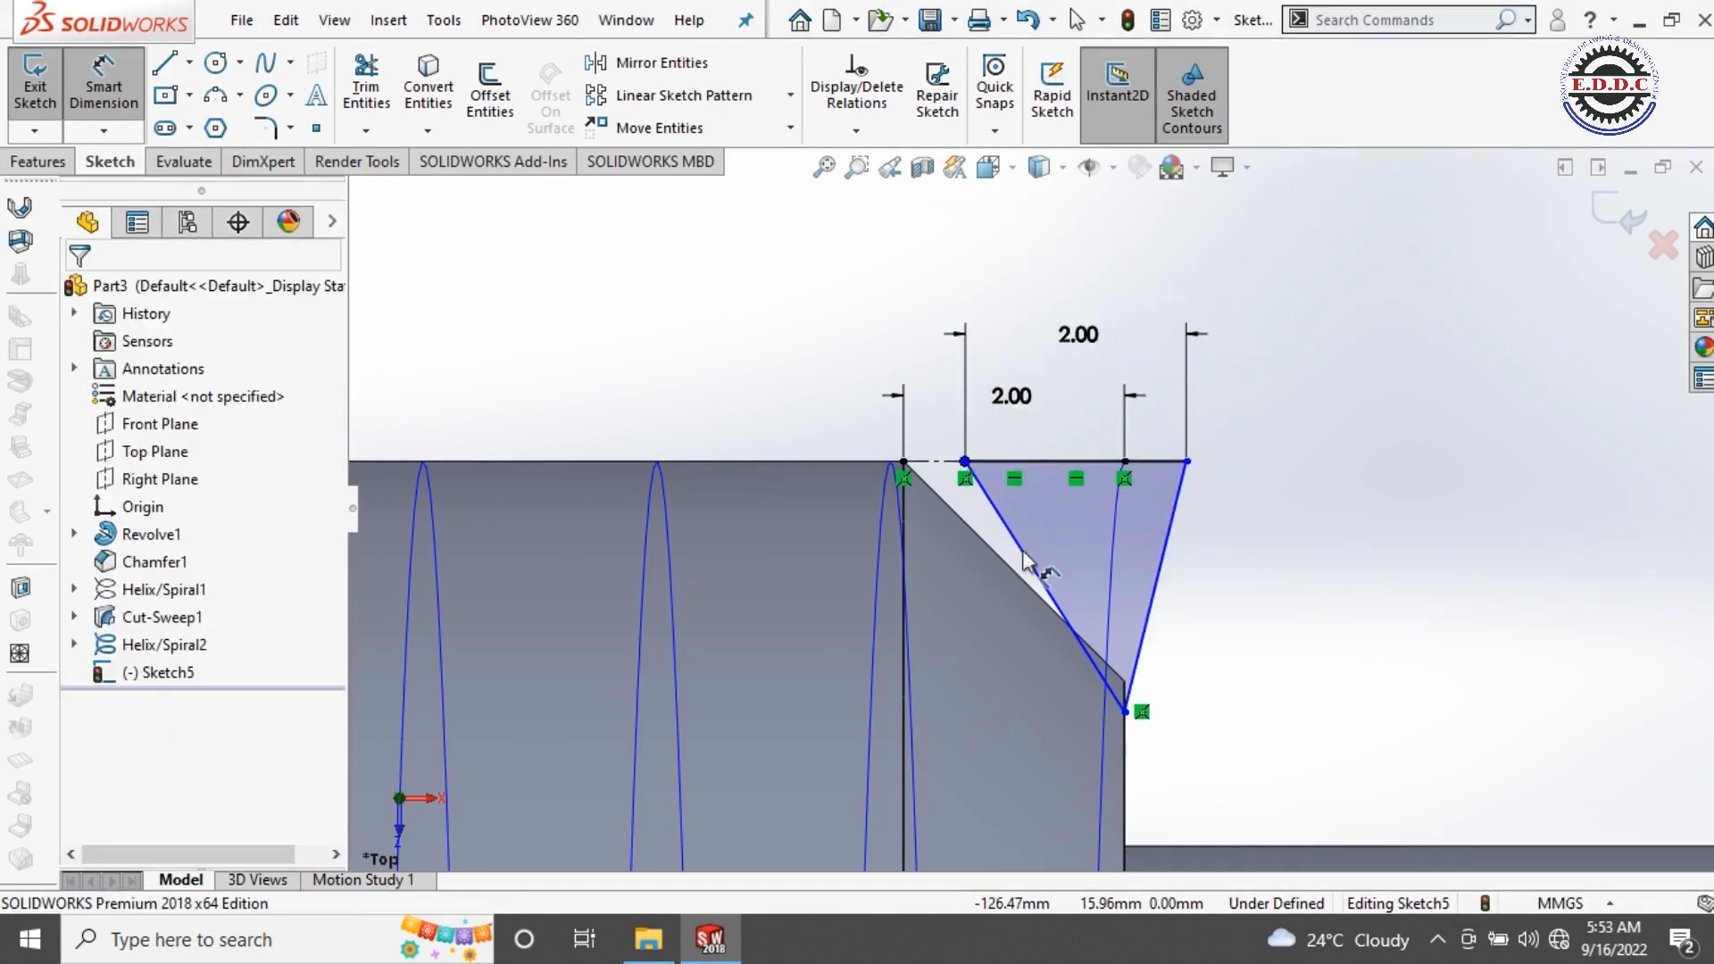
{"action": "left_click", "coordinate": [1125, 766]}
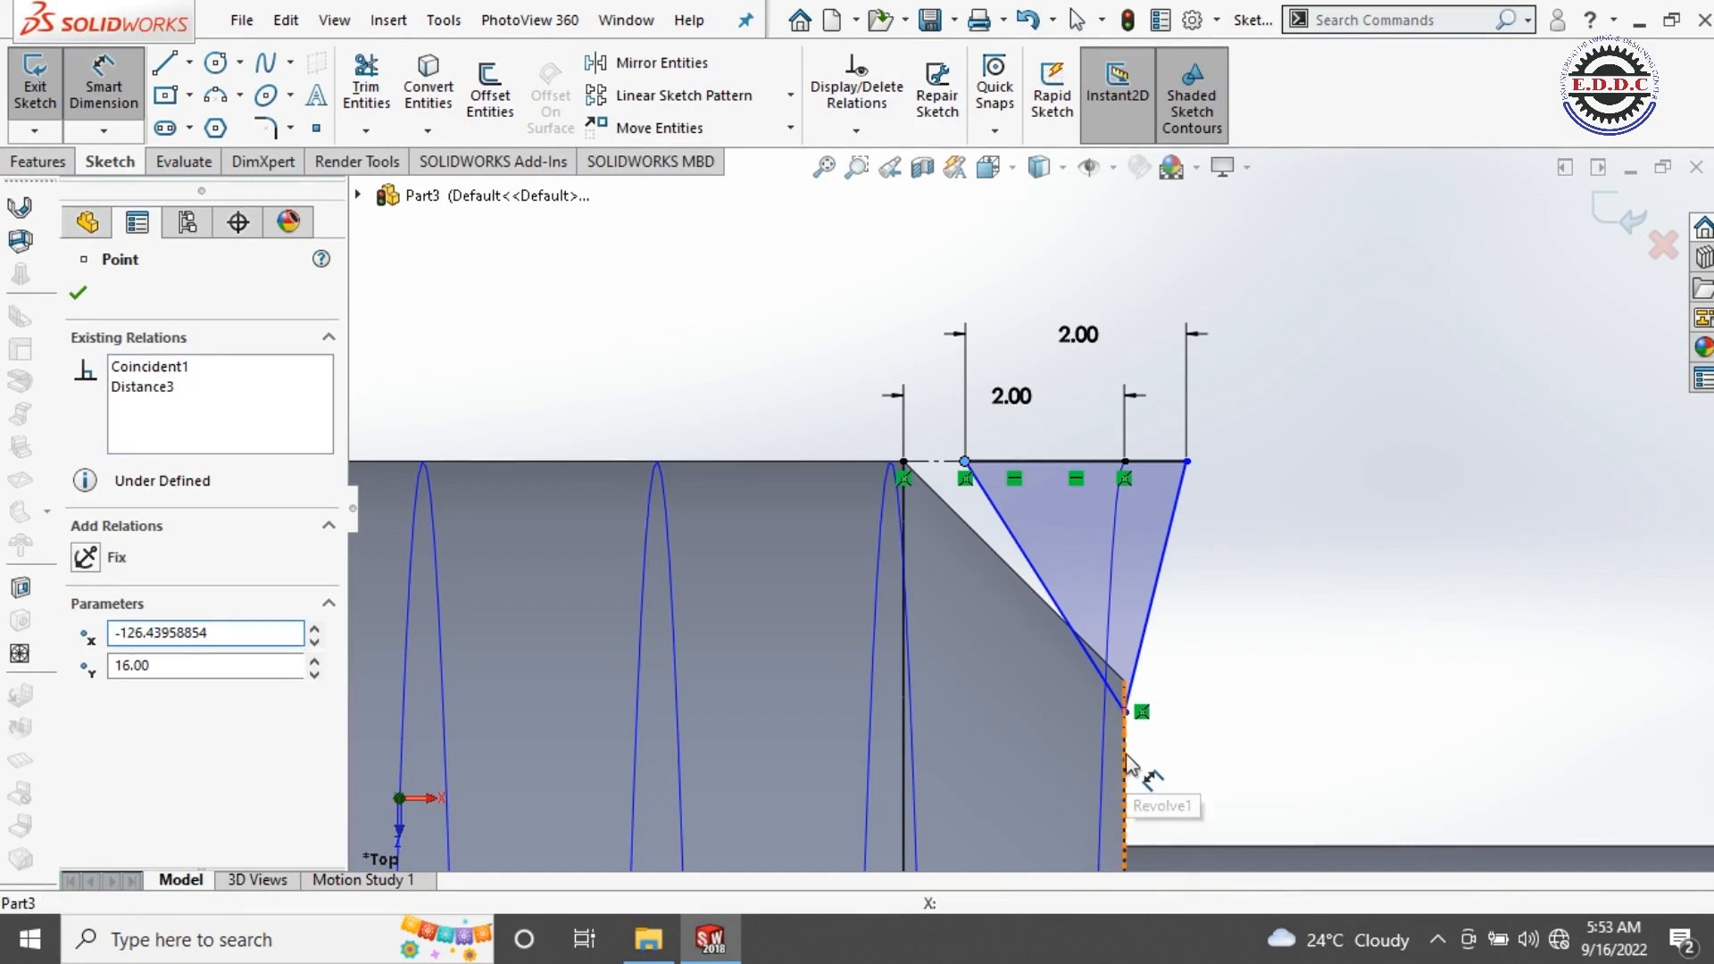
{"action": "left_click", "coordinate": [1041, 286]}
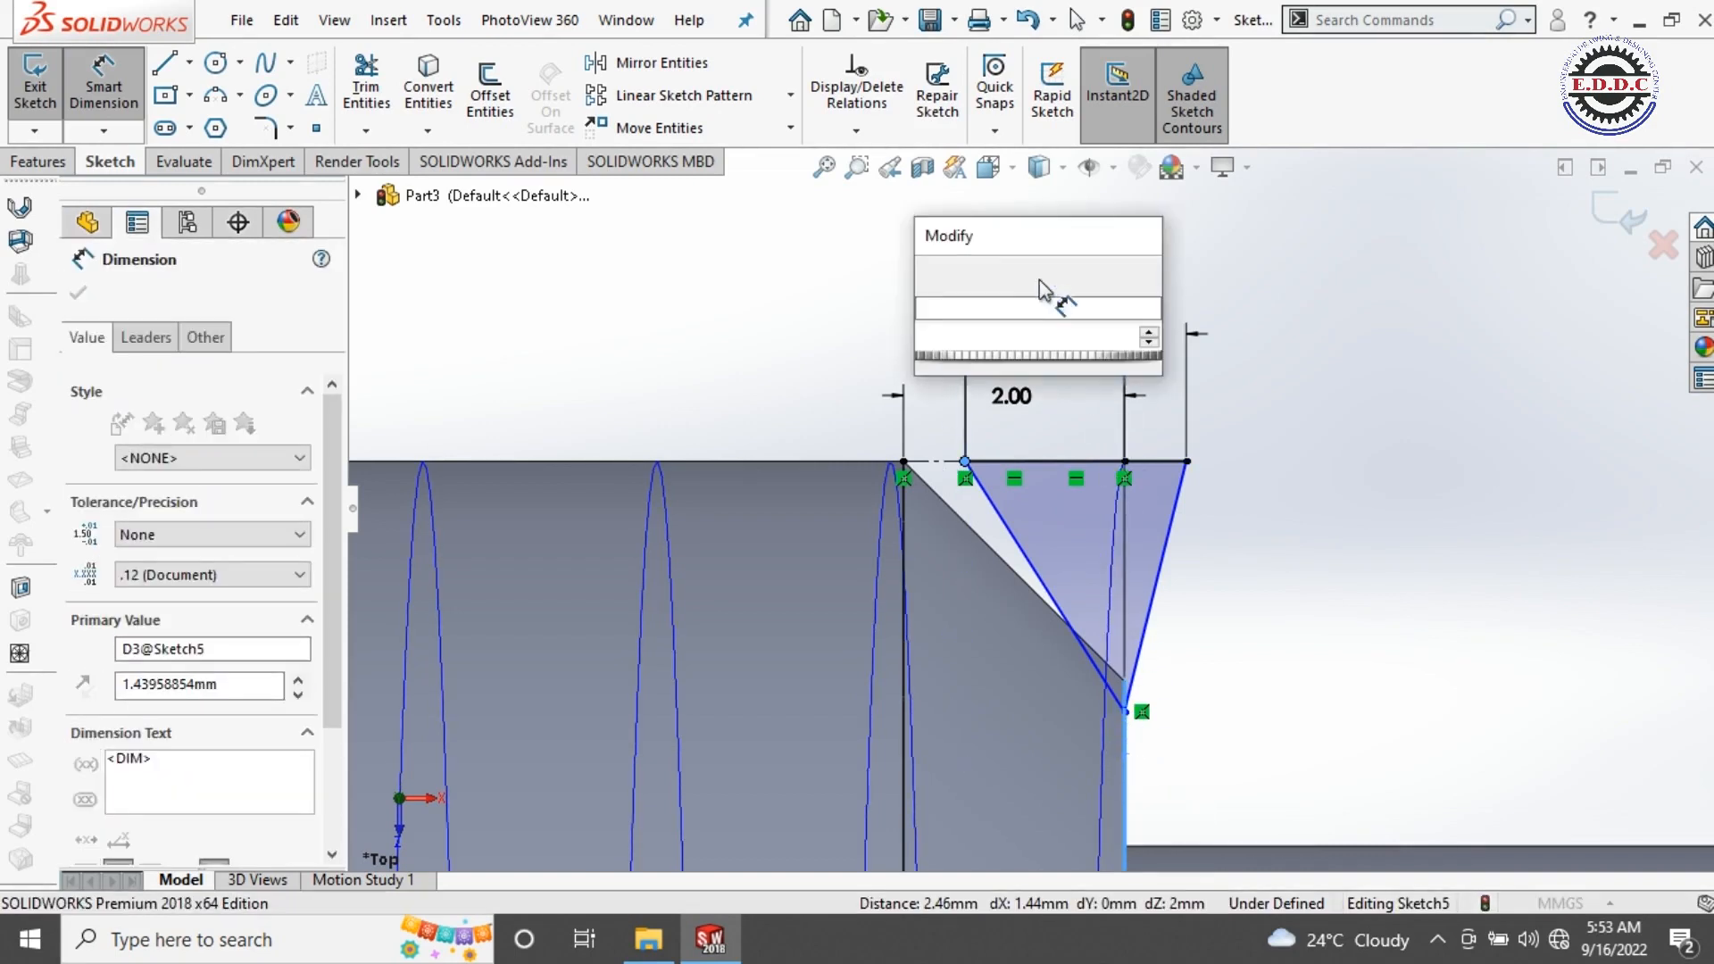
{"action": "type", "text": "1"}
{"action": "key", "text": "Return"}
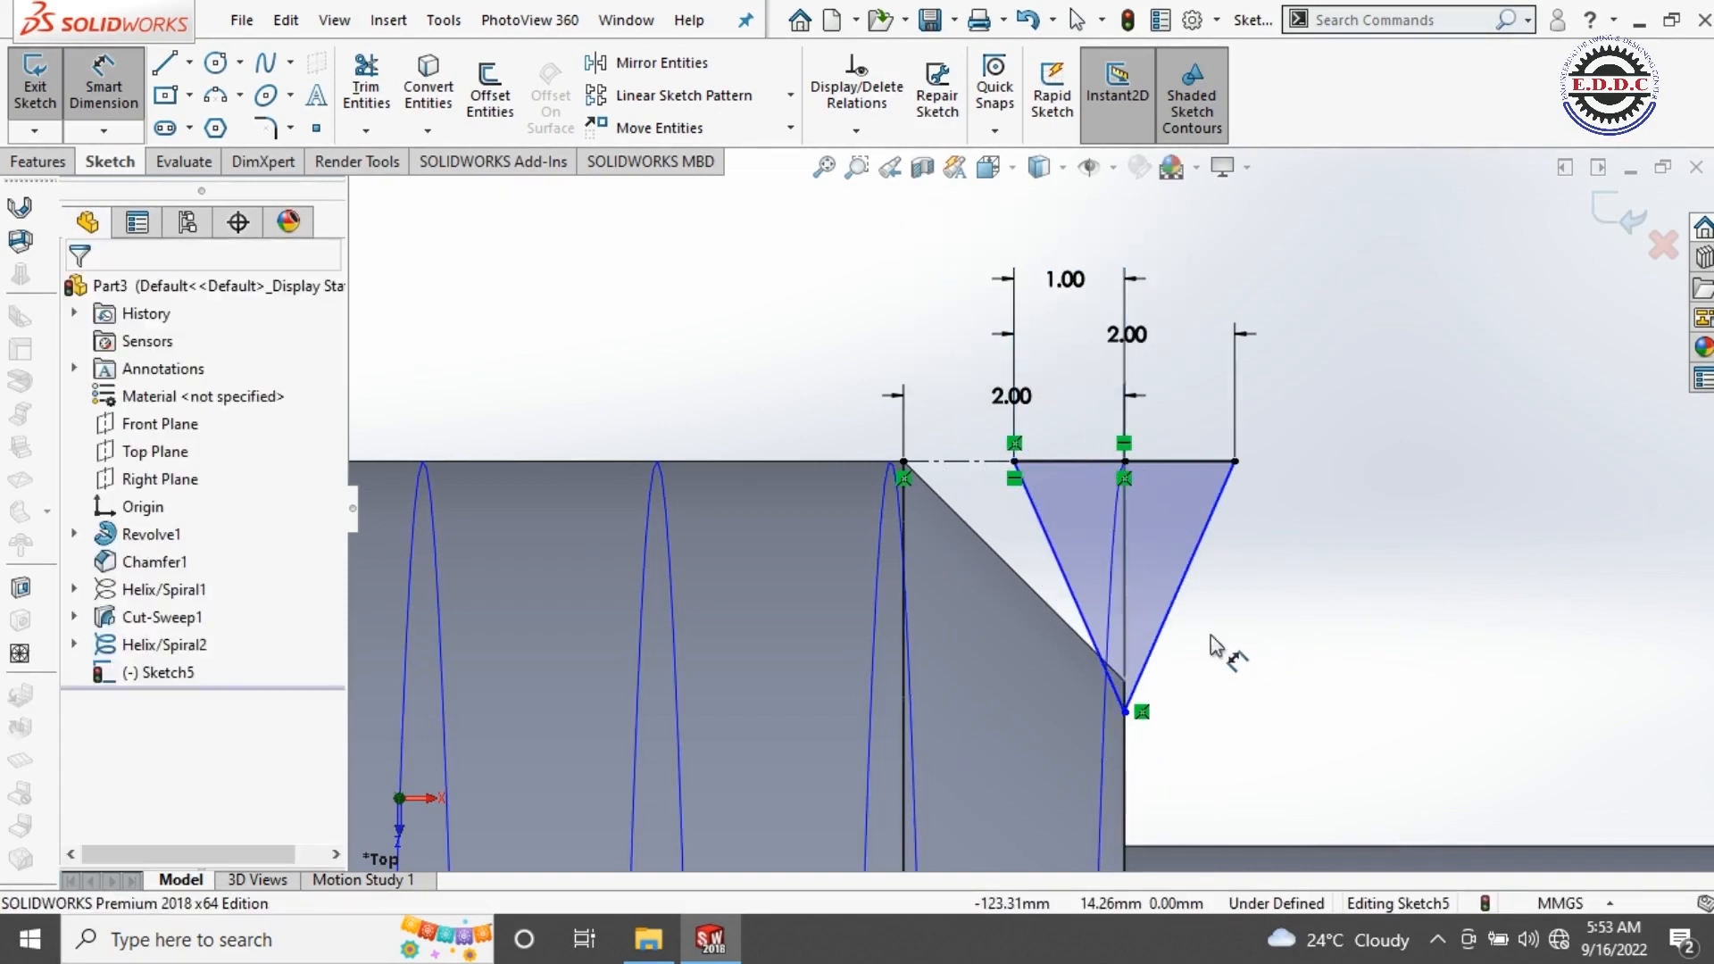
Step: Set the angle between the triangle's two slanted sides to 55° and exit the sketch
{"action": "left_click", "coordinate": [1067, 576]}
{"action": "left_click", "coordinate": [1186, 582]}
{"action": "left_click", "coordinate": [1183, 541]}
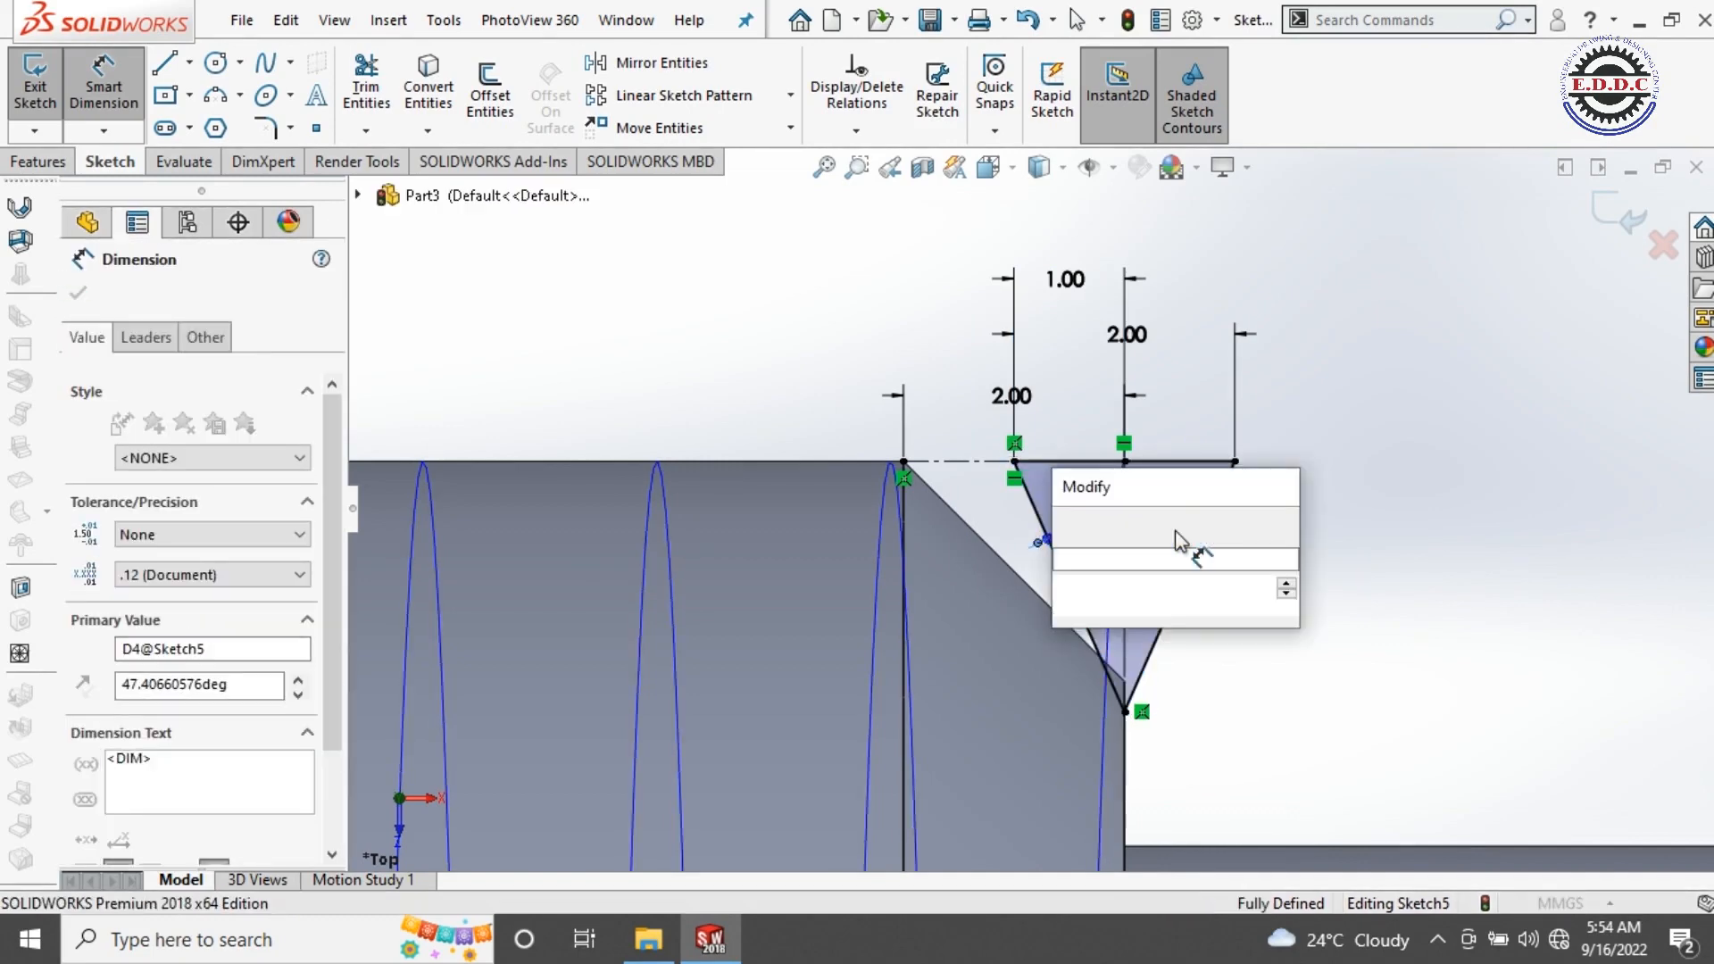
{"action": "type", "text": "56"}
{"action": "key", "text": "Return"}
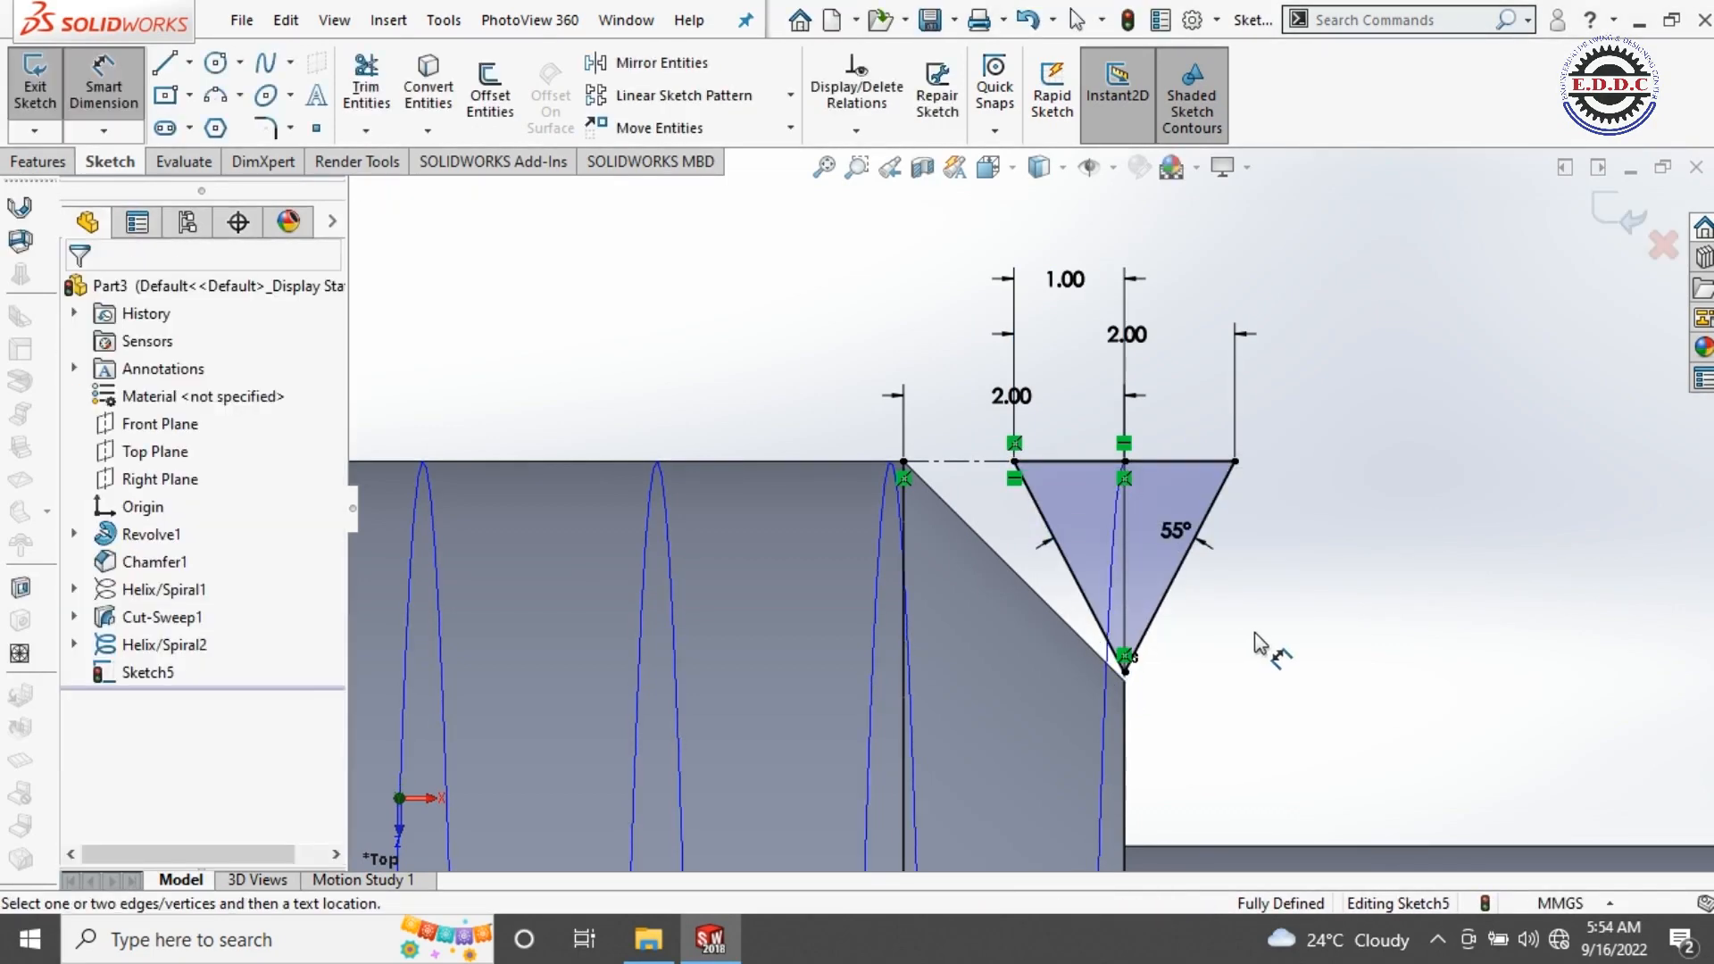
{"action": "scroll", "coordinate": [1259, 643], "scroll_direction": "up", "scroll_amount": 8}
{"action": "right_click", "coordinate": [1197, 411]}
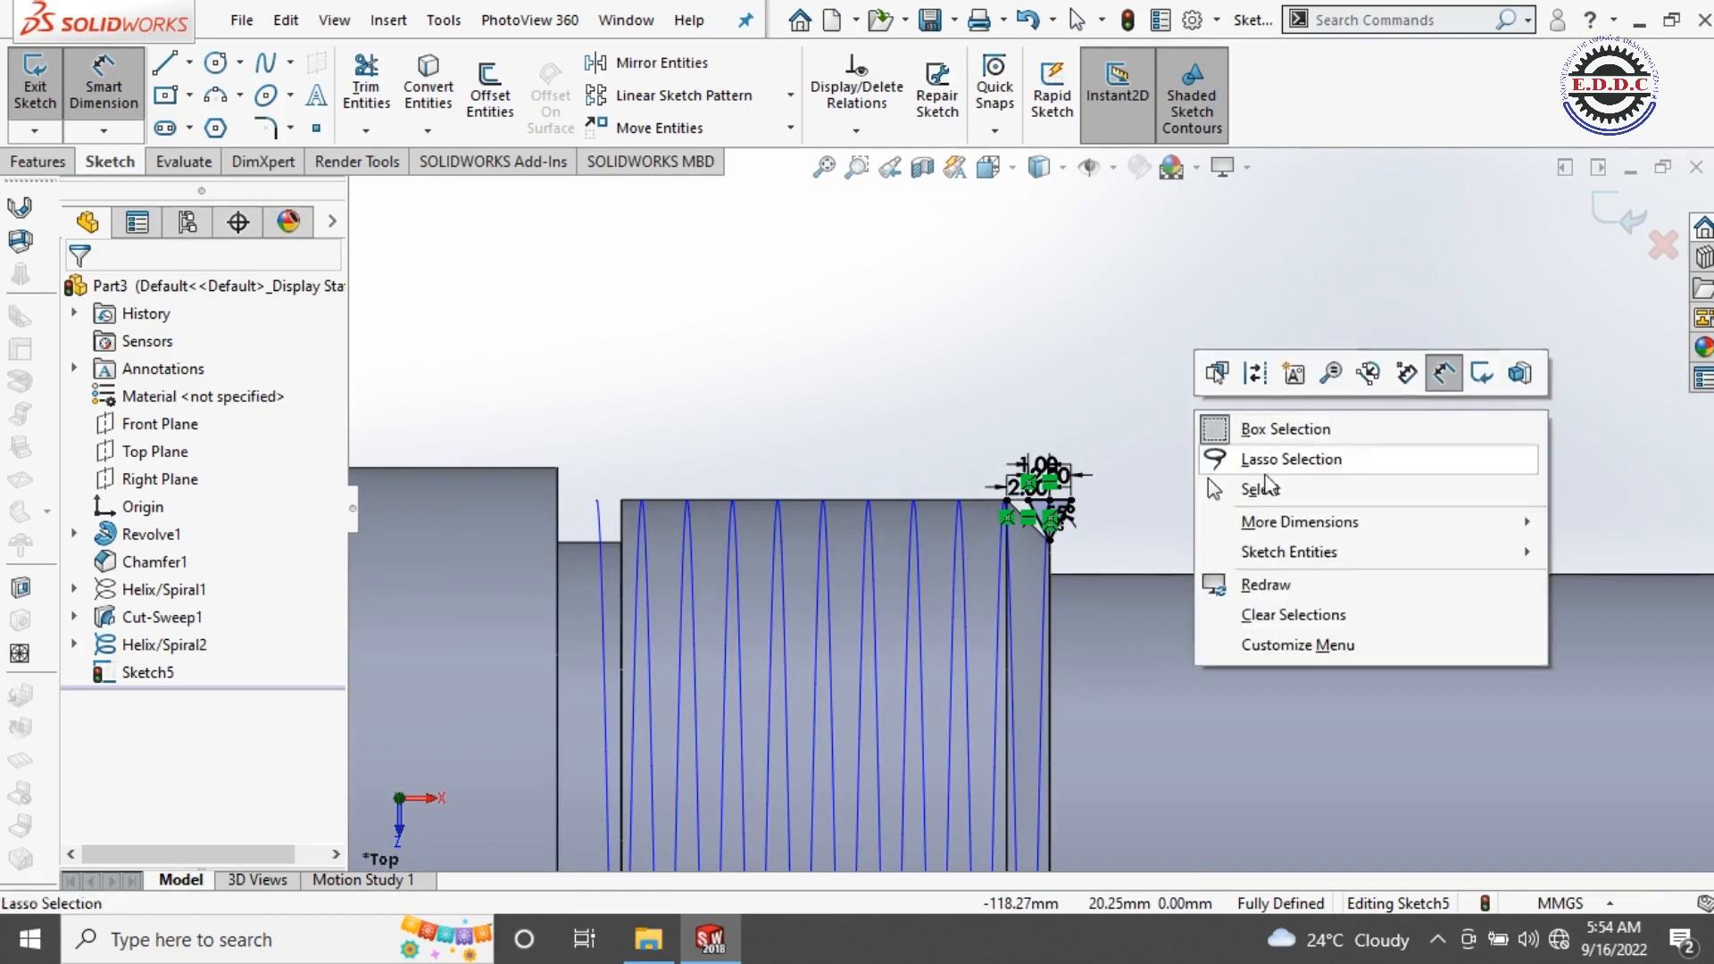
{"action": "left_click", "coordinate": [1282, 496]}
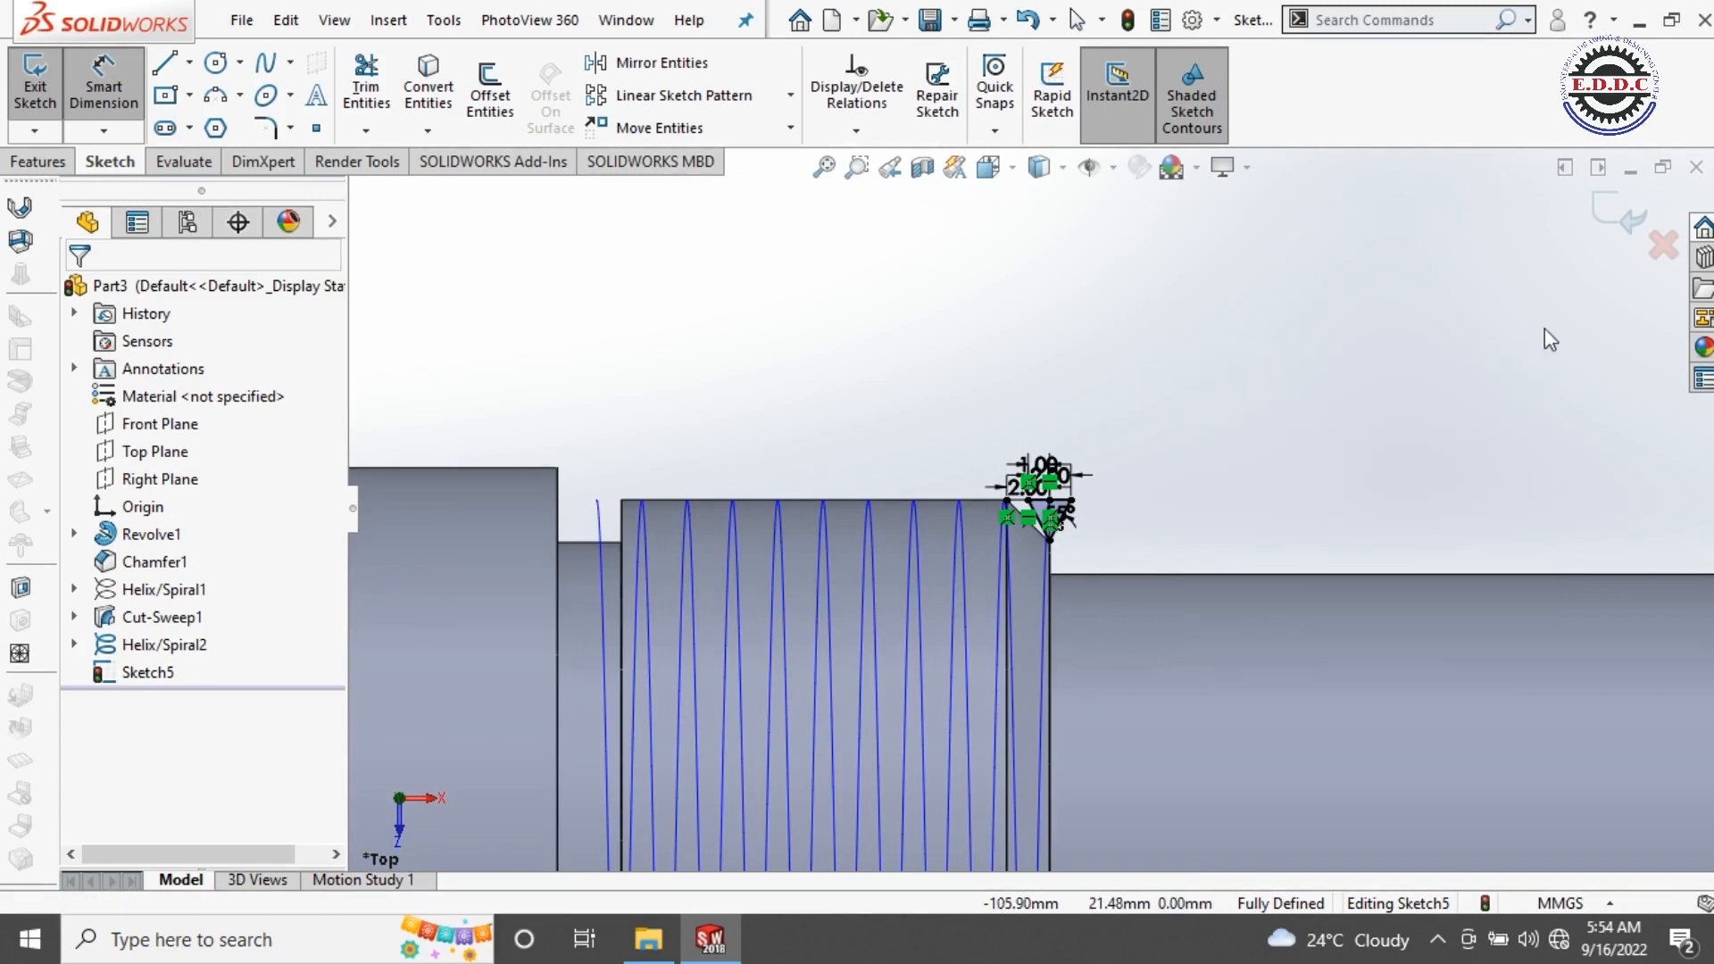
{"action": "double_click", "coordinate": [1325, 294]}
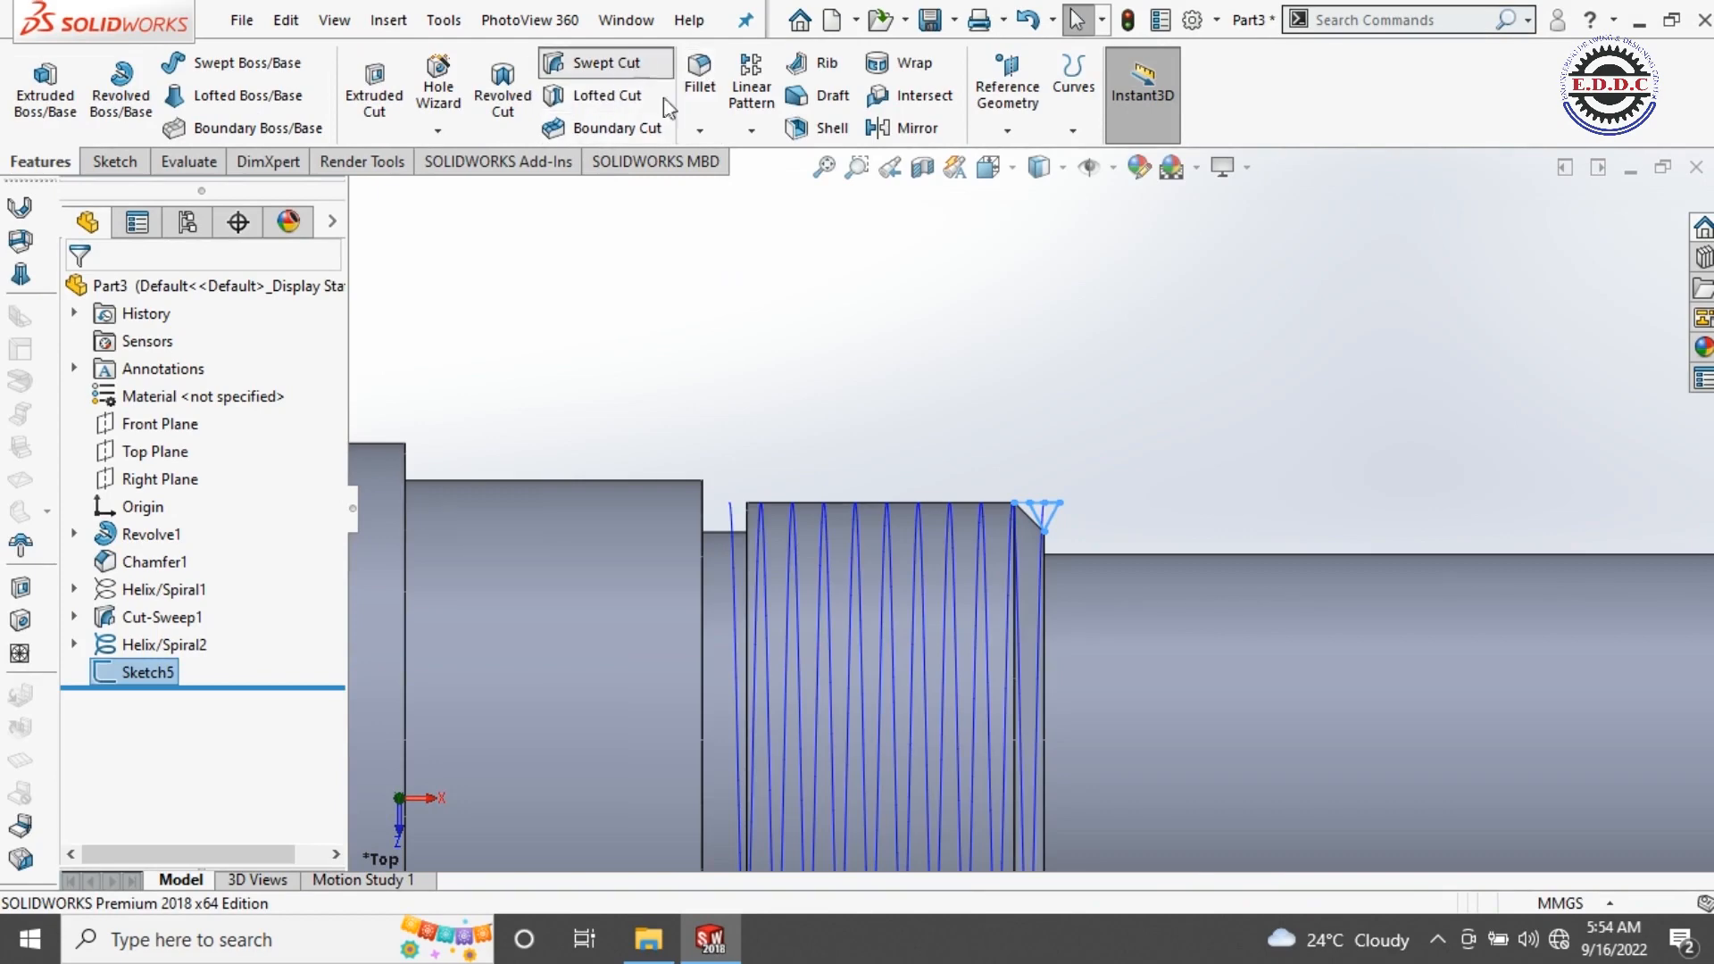
Step: Cut the collar's thread by sweeping the triangle sketch along the collar's helix
{"action": "left_click", "coordinate": [616, 62]}
{"action": "middle_click_drag", "start_coordinate": [1117, 432], "coordinate": [800, 498]}
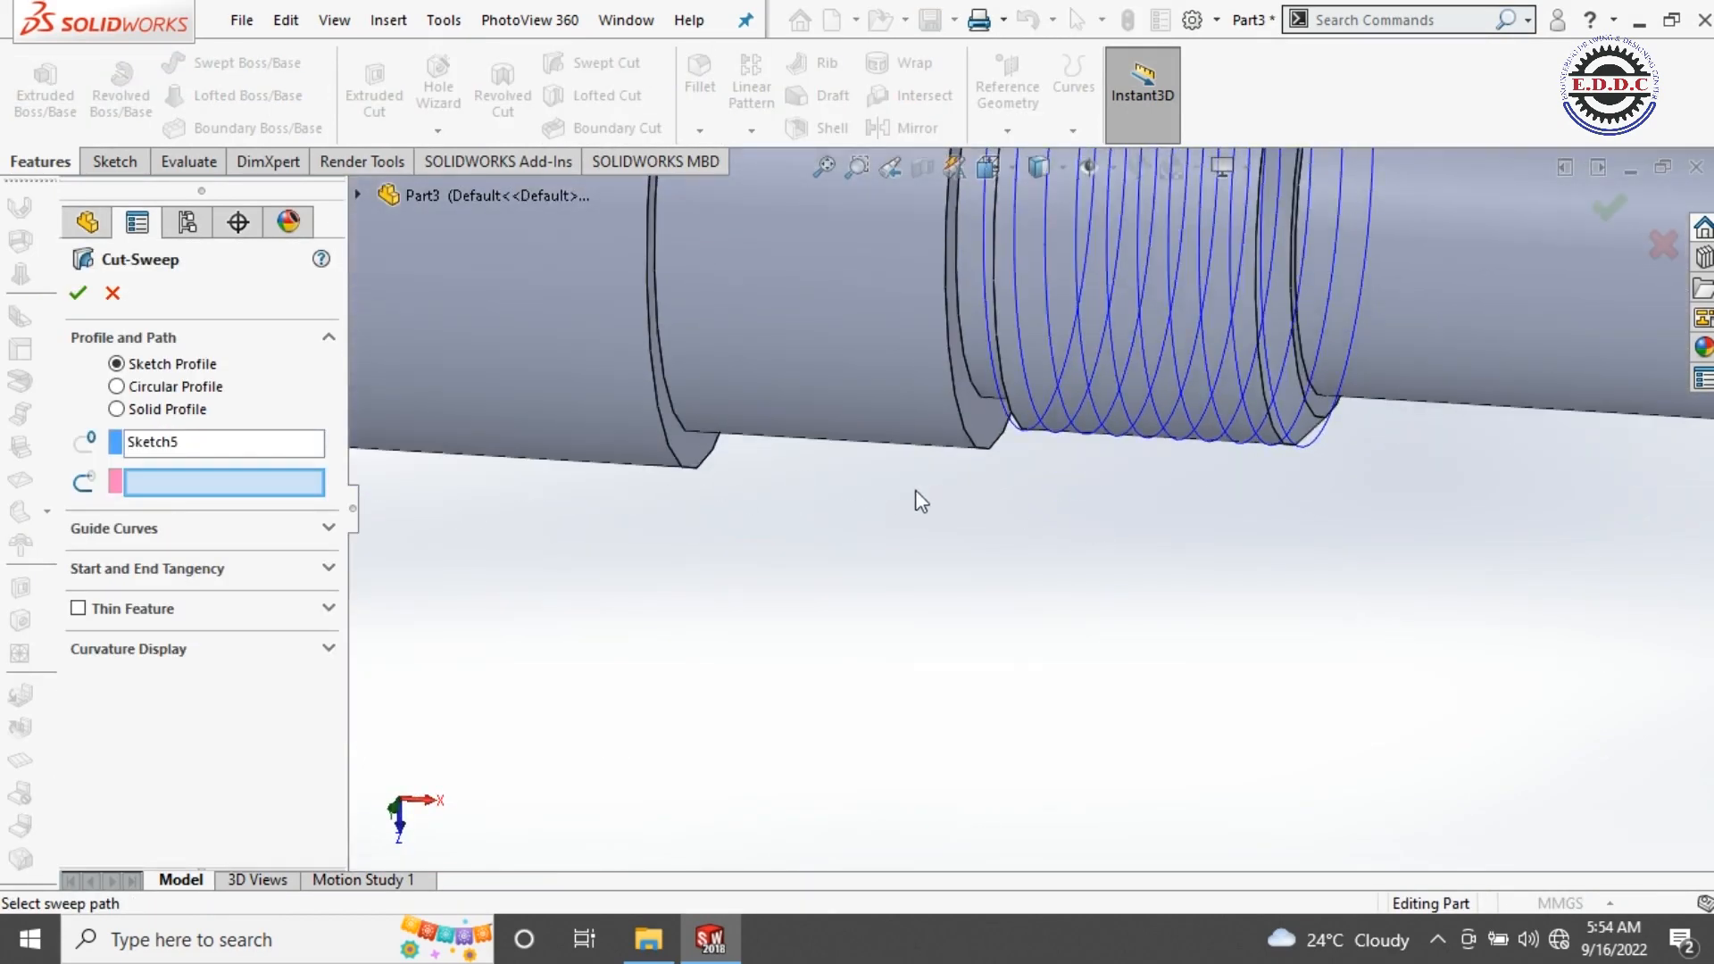
{"action": "scroll", "coordinate": [916, 492], "scroll_direction": "up", "scroll_amount": 4}
{"action": "scroll", "coordinate": [1176, 305], "scroll_direction": "down", "scroll_amount": 3}
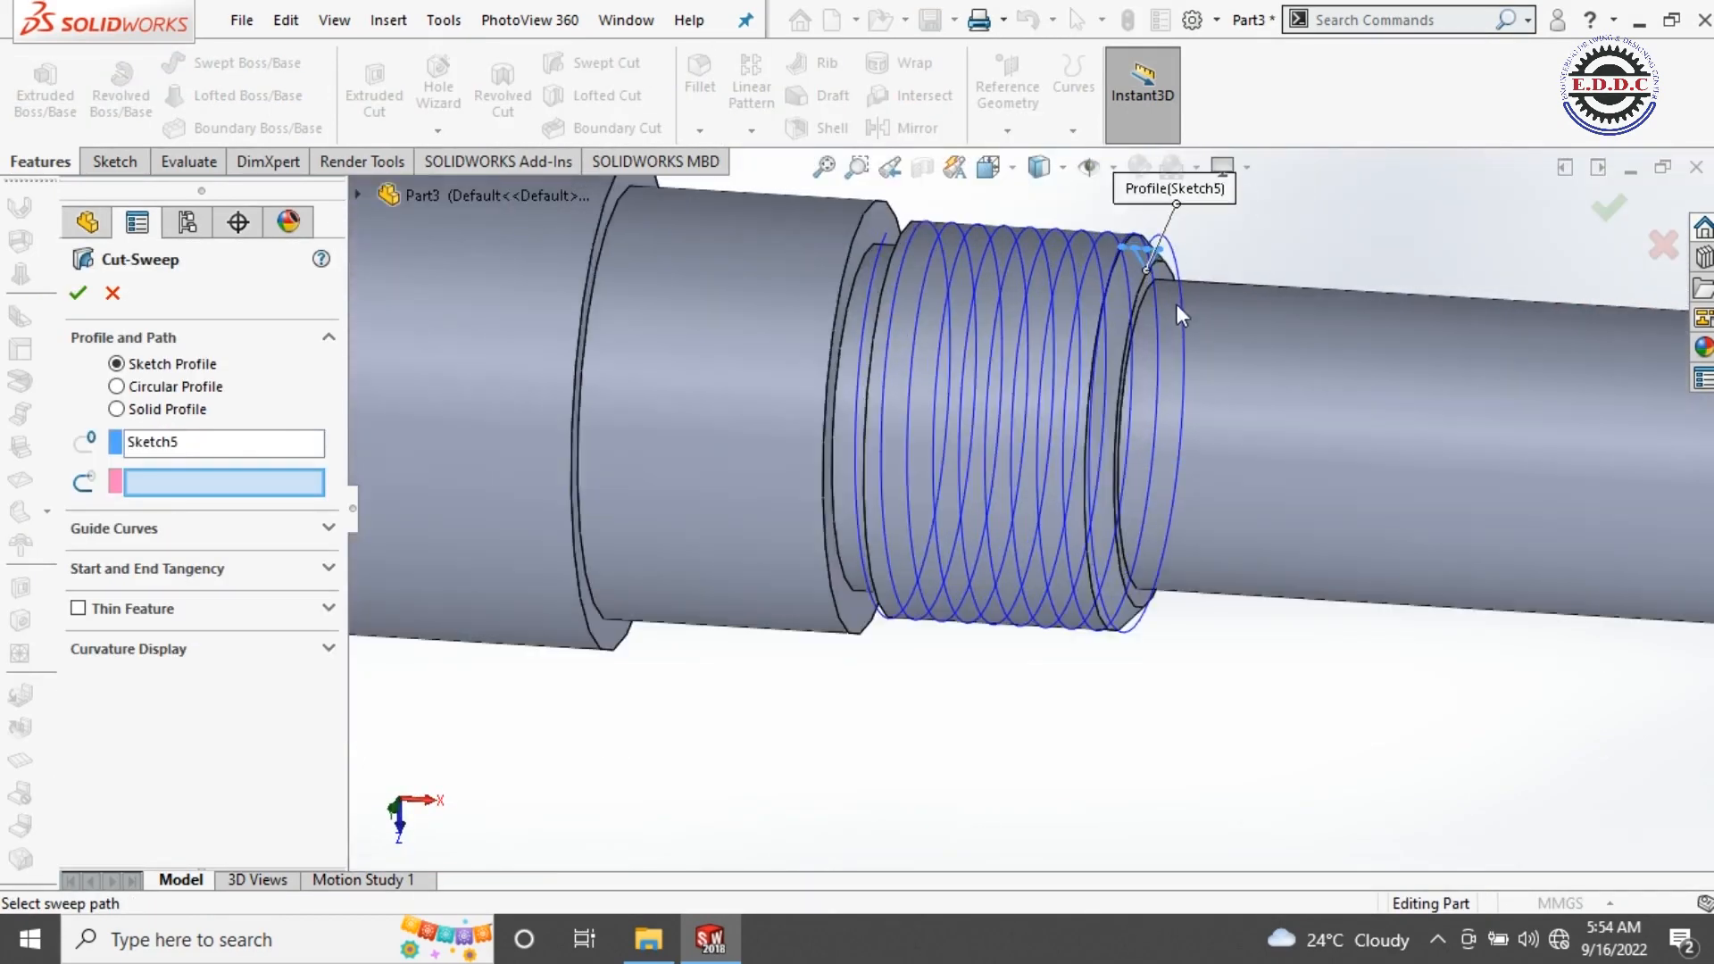
{"action": "left_click", "coordinate": [1177, 247]}
{"action": "scroll", "coordinate": [994, 305], "scroll_direction": "up", "scroll_amount": 2}
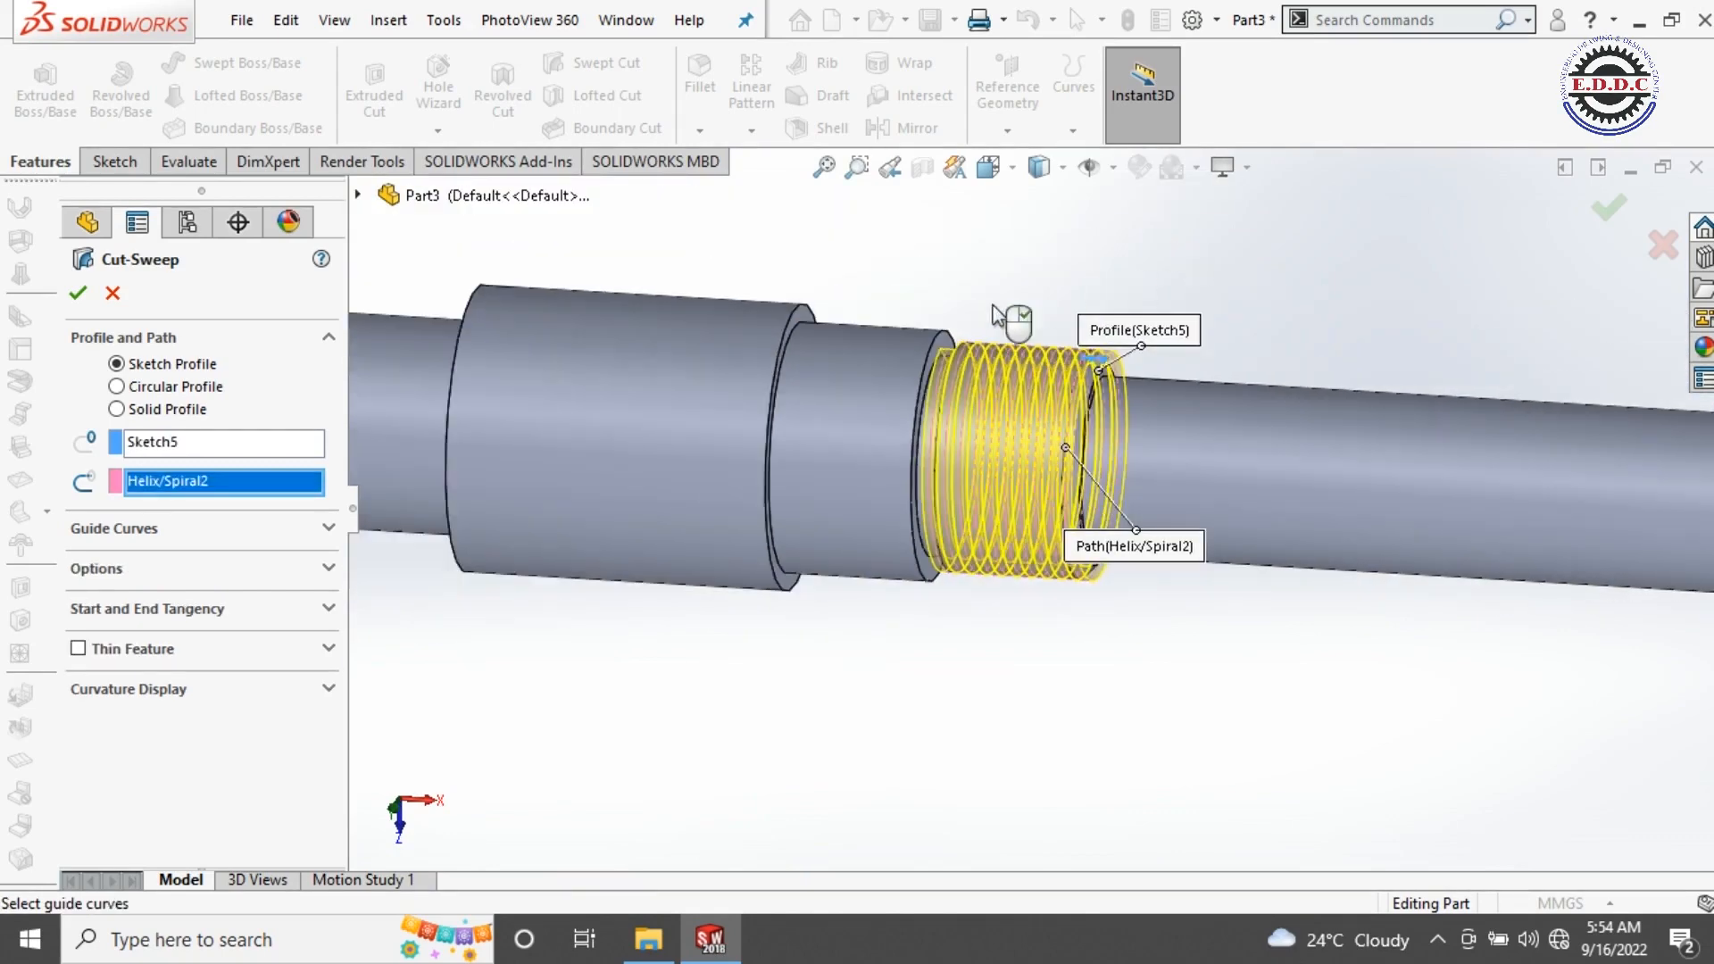
{"action": "left_click", "coordinate": [78, 293]}
{"action": "scroll", "coordinate": [1091, 457], "scroll_direction": "up", "scroll_amount": 2}
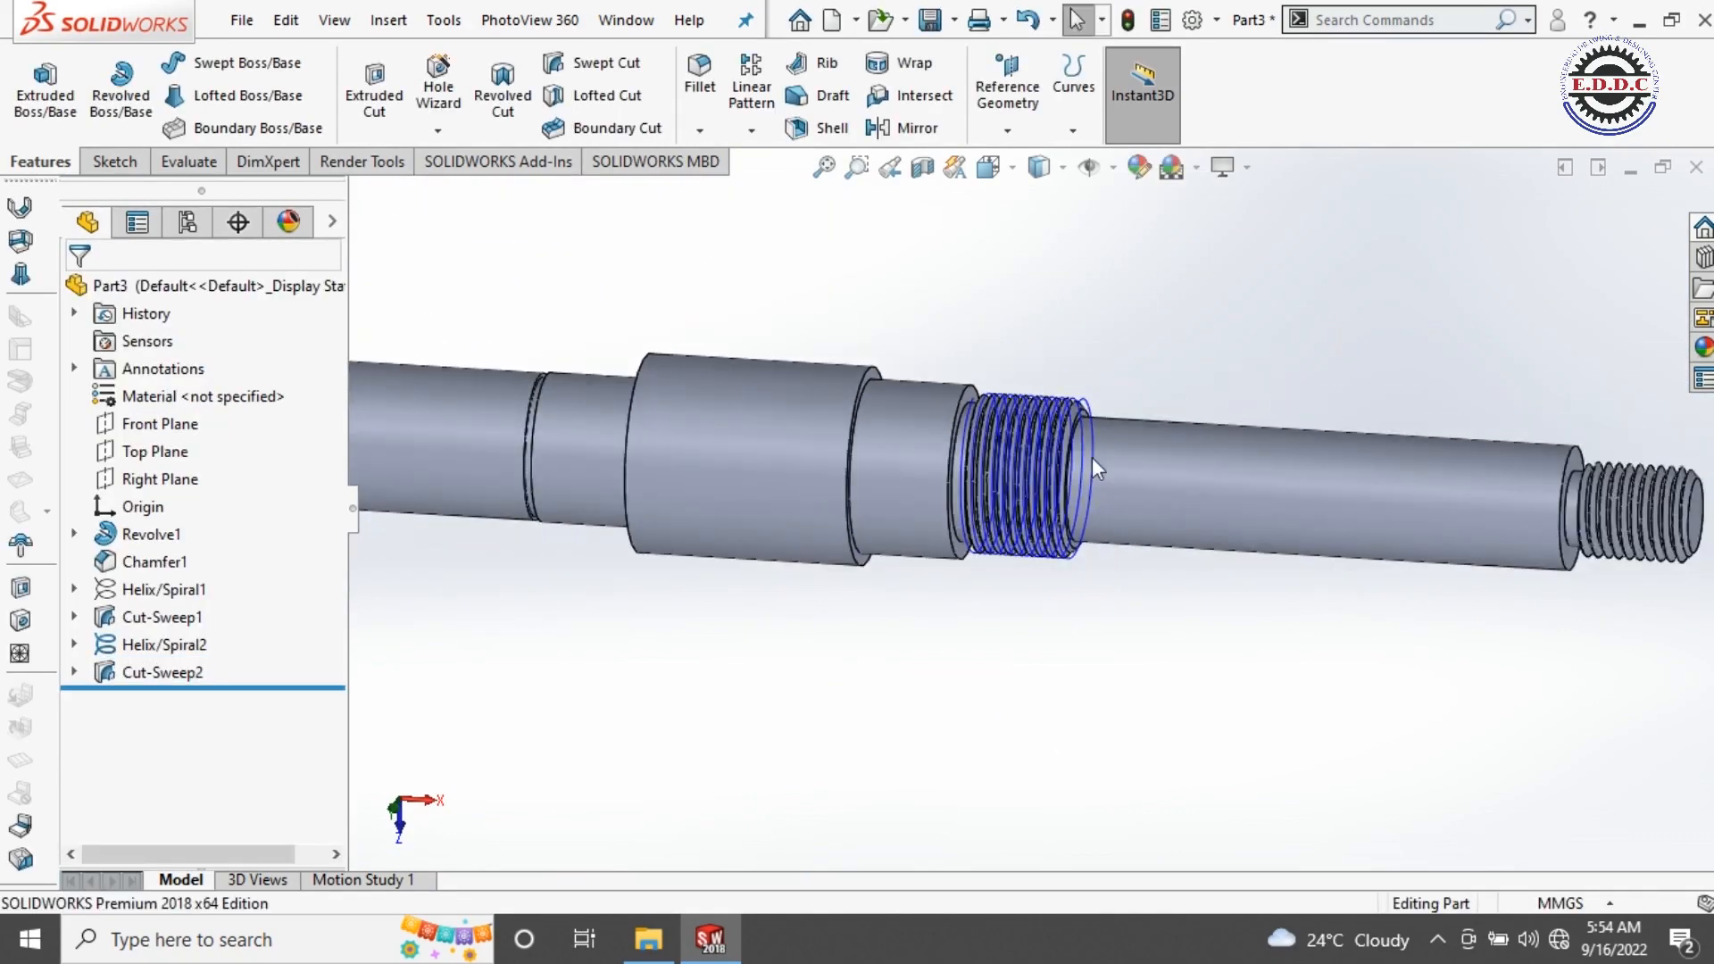
Step: Hide the helix curve around the collar's thread
{"action": "scroll", "coordinate": [1091, 457], "scroll_direction": "down", "scroll_amount": 3}
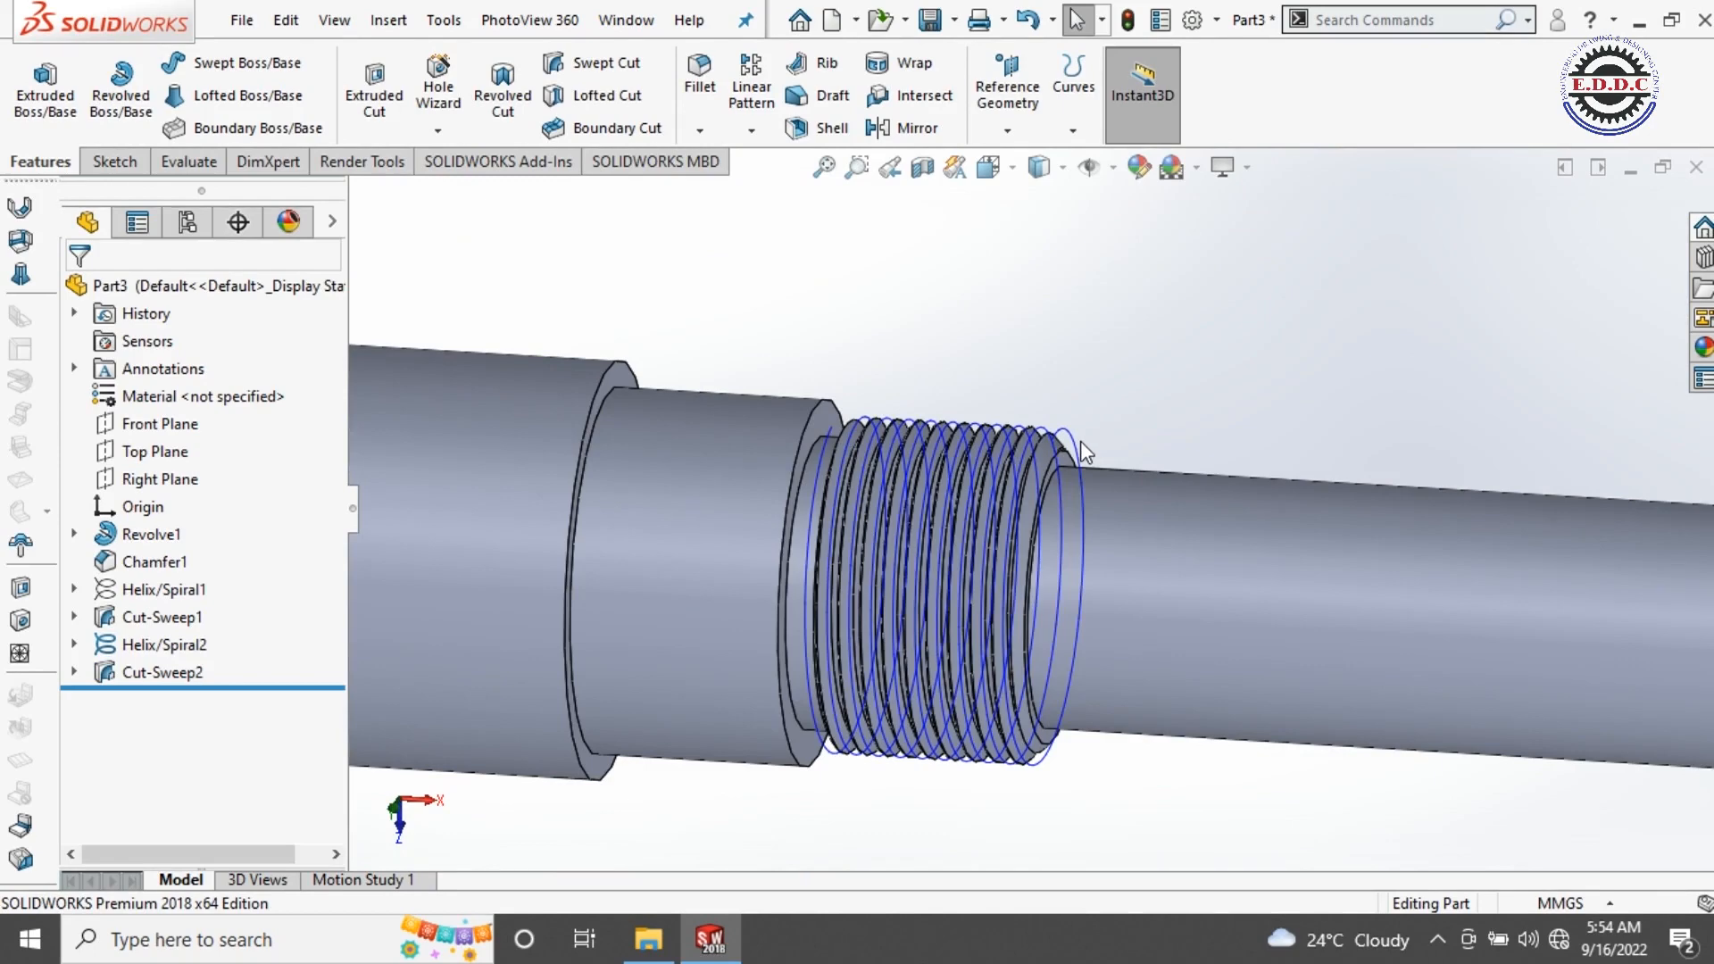
{"action": "right_click", "coordinate": [1082, 449]}
{"action": "right_click", "coordinate": [1076, 446]}
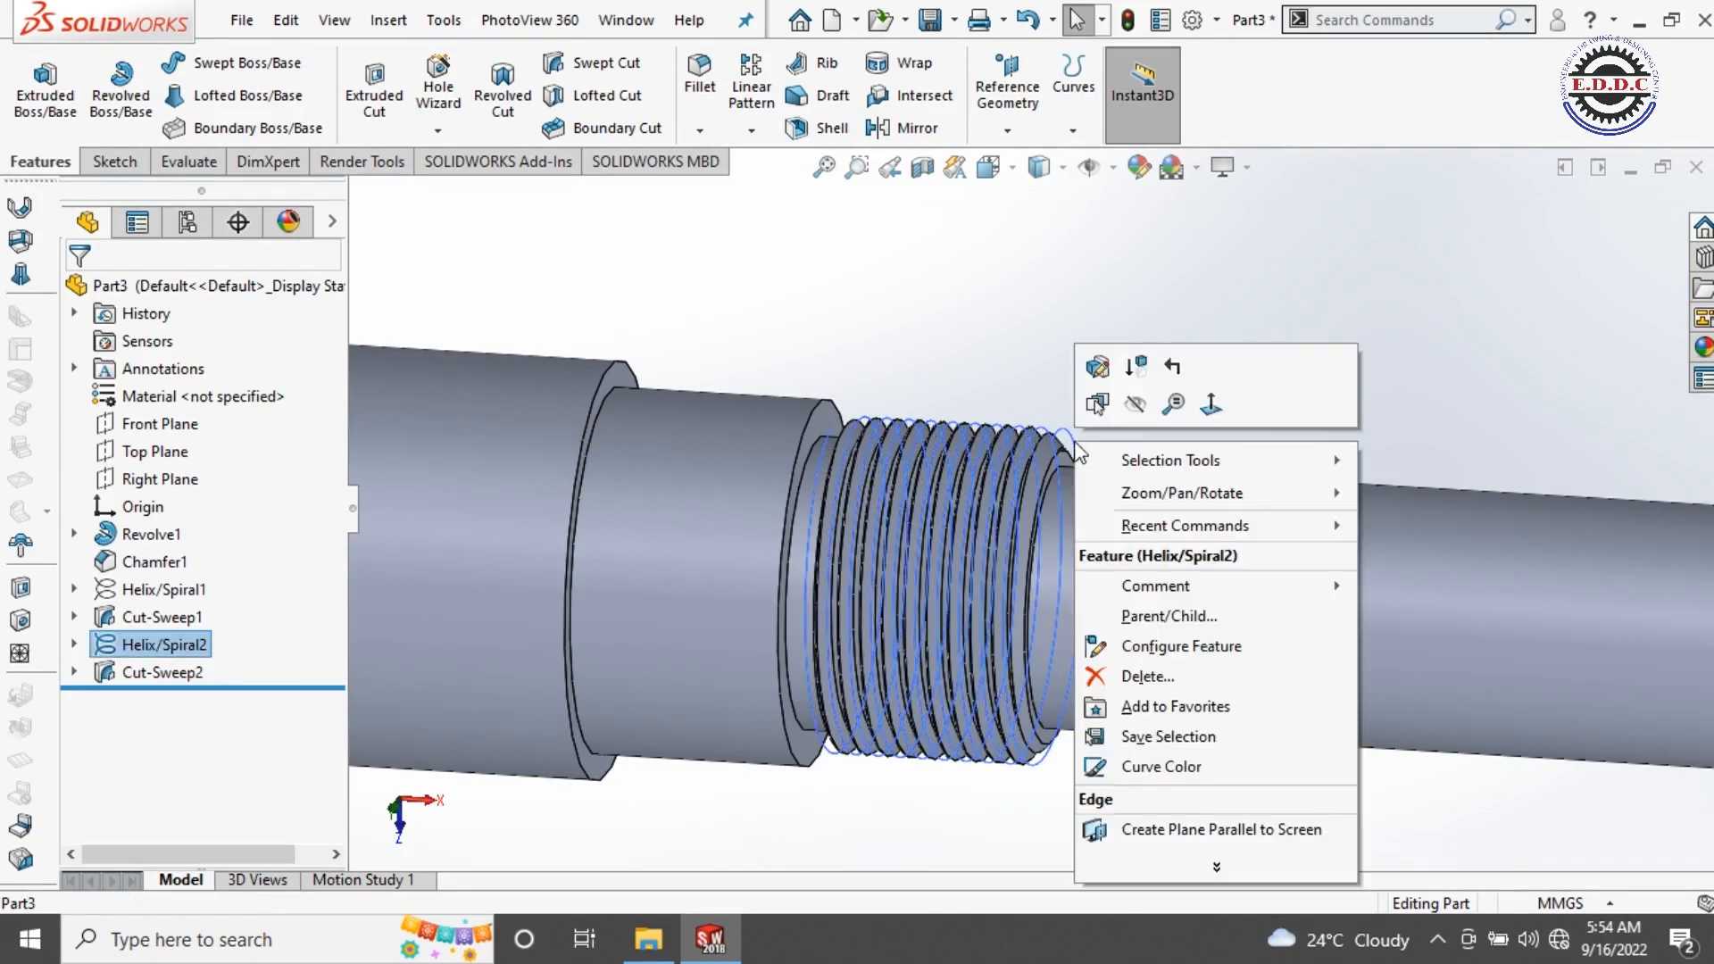
{"action": "left_click", "coordinate": [213, 655]}
{"action": "right_click", "coordinate": [202, 645]}
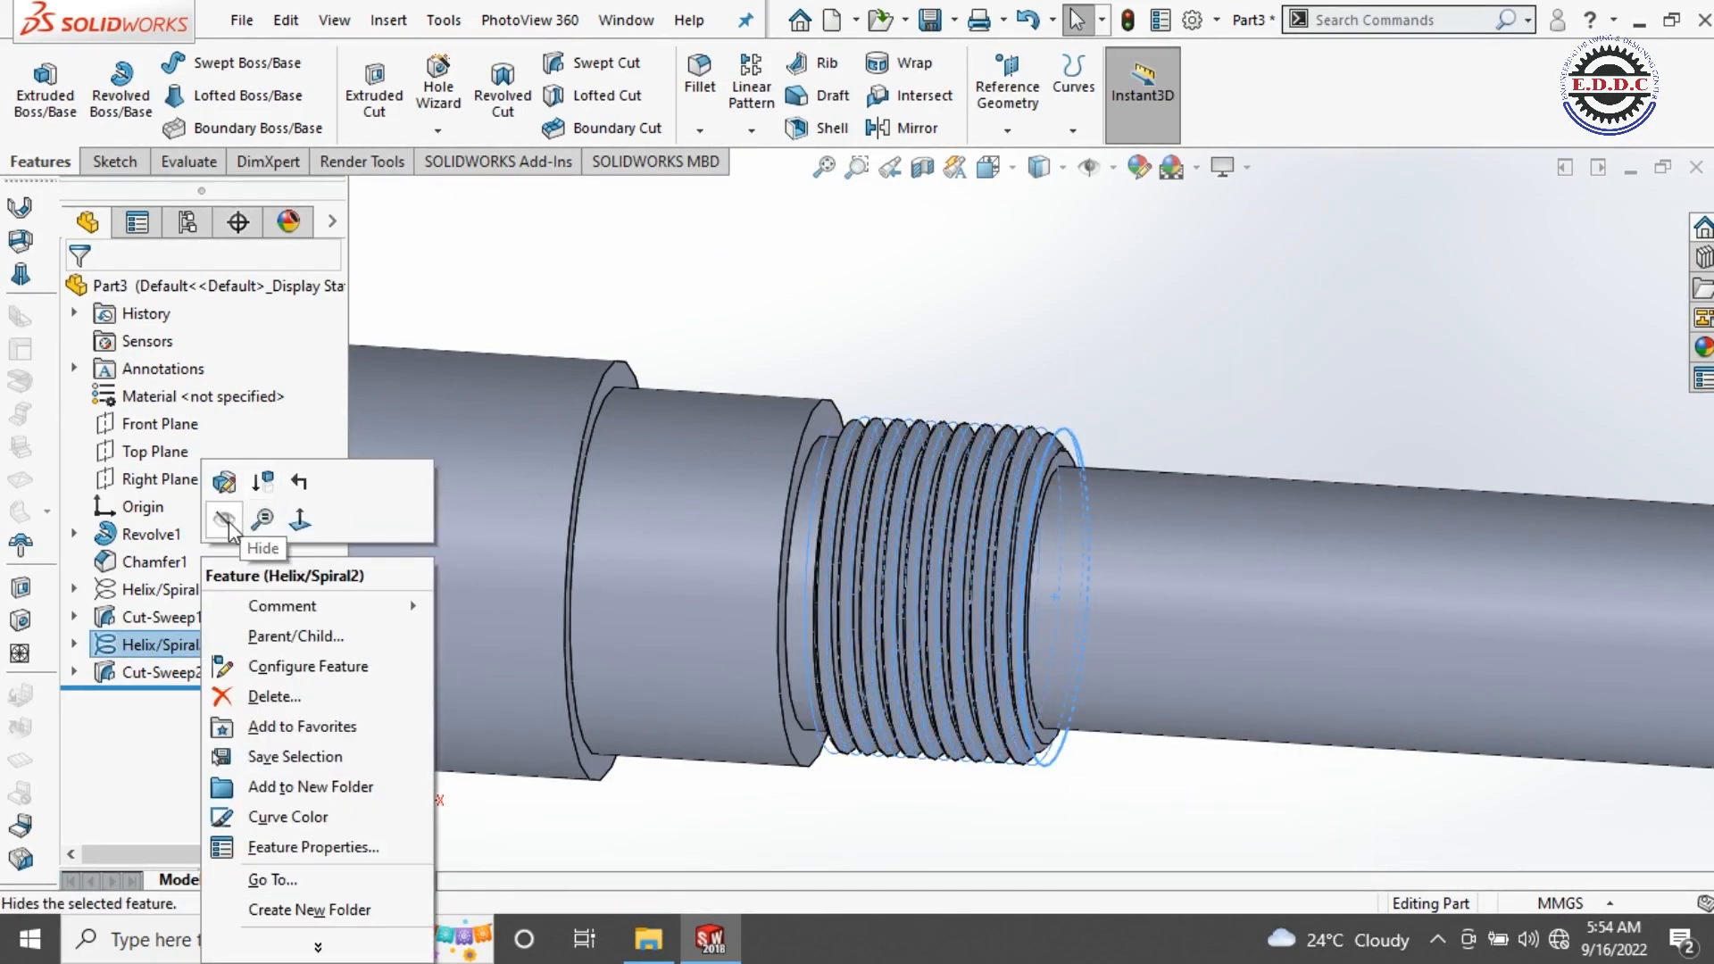
{"action": "left_click", "coordinate": [224, 520]}
{"action": "scroll", "coordinate": [1044, 298], "scroll_direction": "up", "scroll_amount": 4}
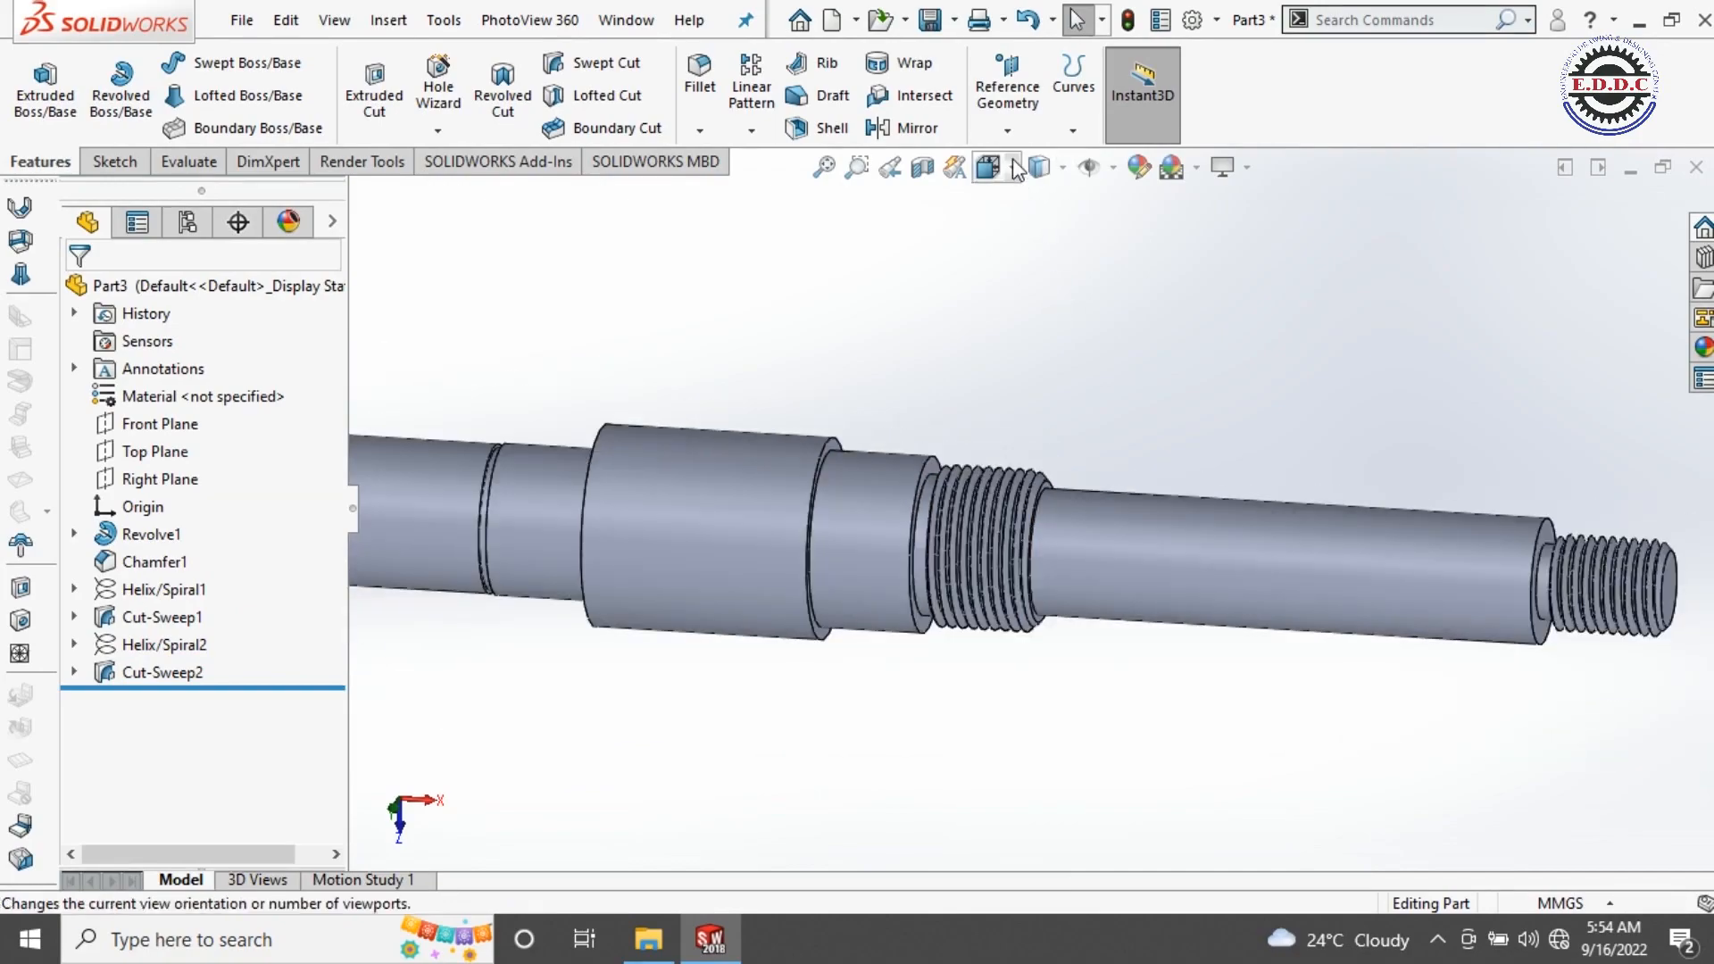
Step: Start a reference plane with the cylindrical face of the shaft's unthreaded end section as its tangent first reference
{"action": "left_click", "coordinate": [1014, 164]}
{"action": "left_click", "coordinate": [830, 560]}
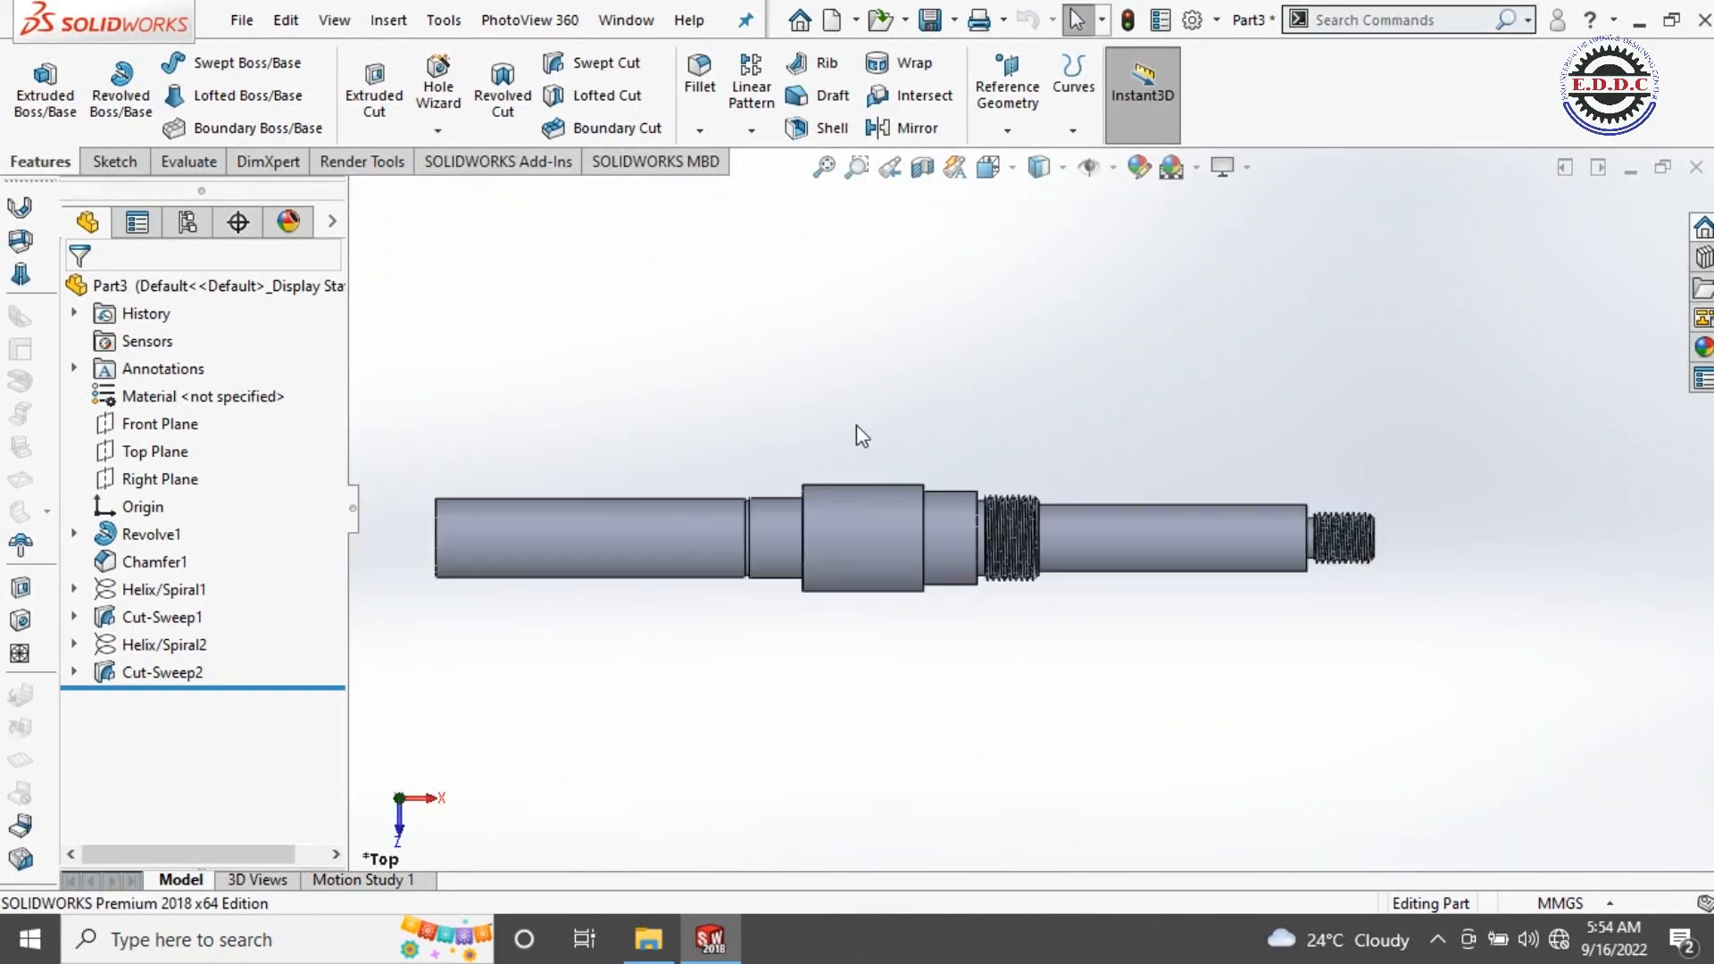
{"action": "middle_click_drag", "start_coordinate": [759, 466], "coordinate": [1013, 313]}
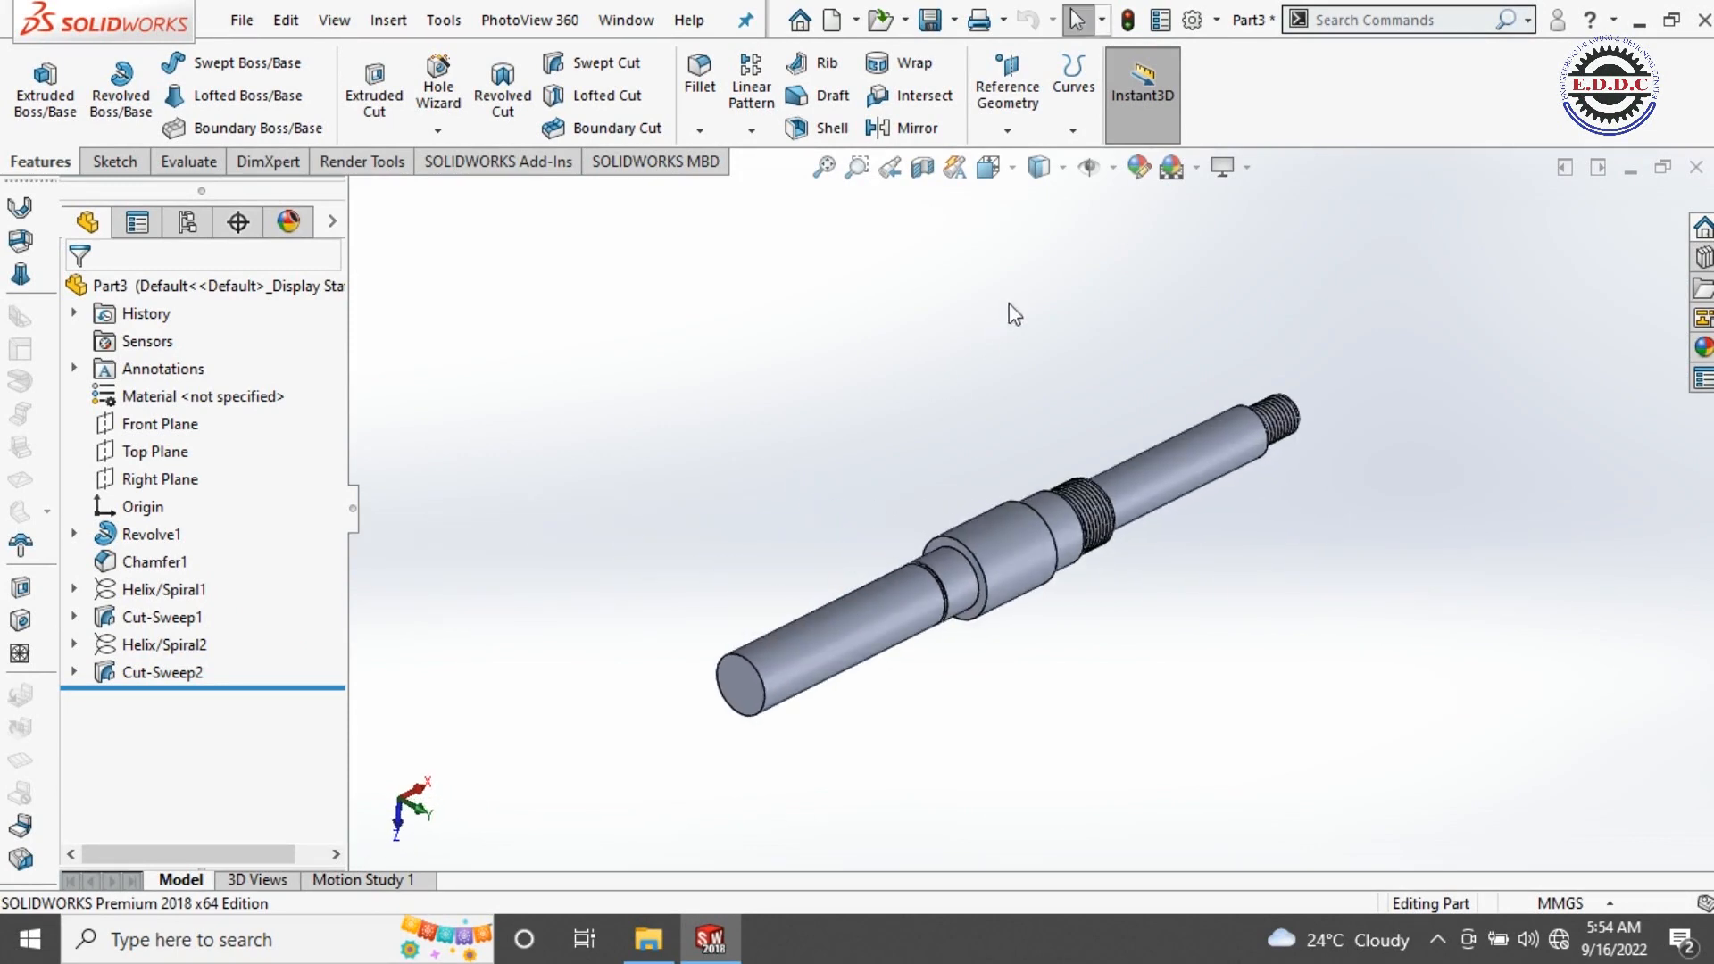
{"action": "left_click", "coordinate": [1007, 131]}
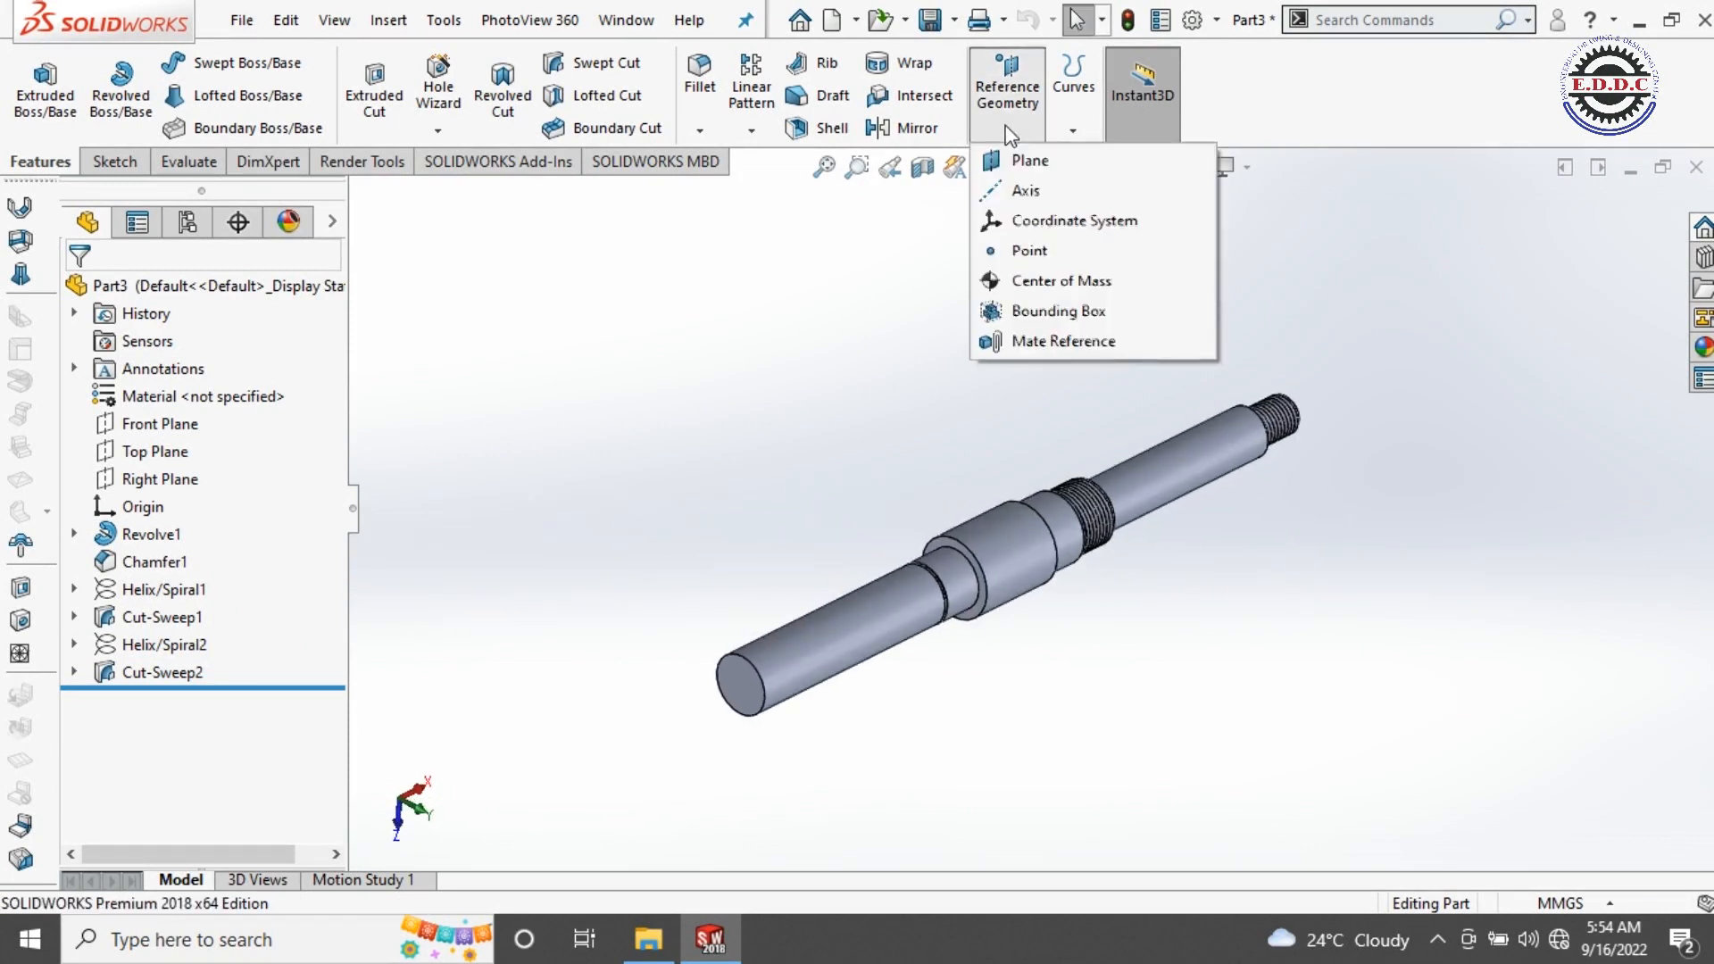
{"action": "left_click", "coordinate": [1027, 162]}
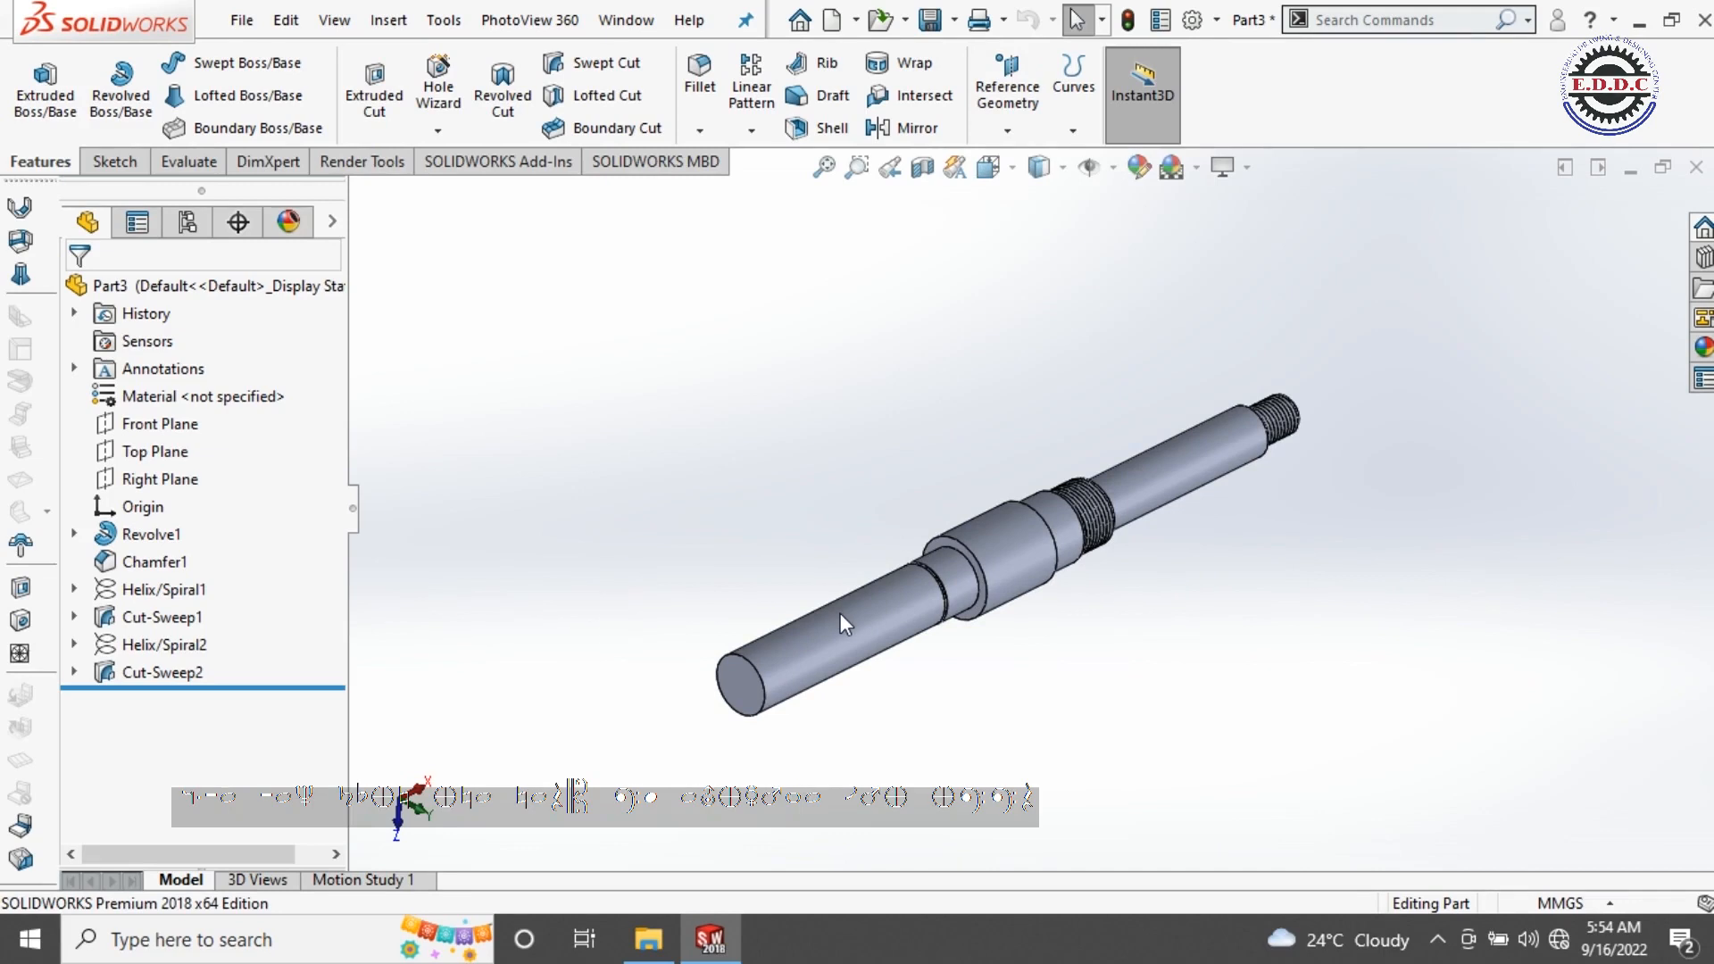
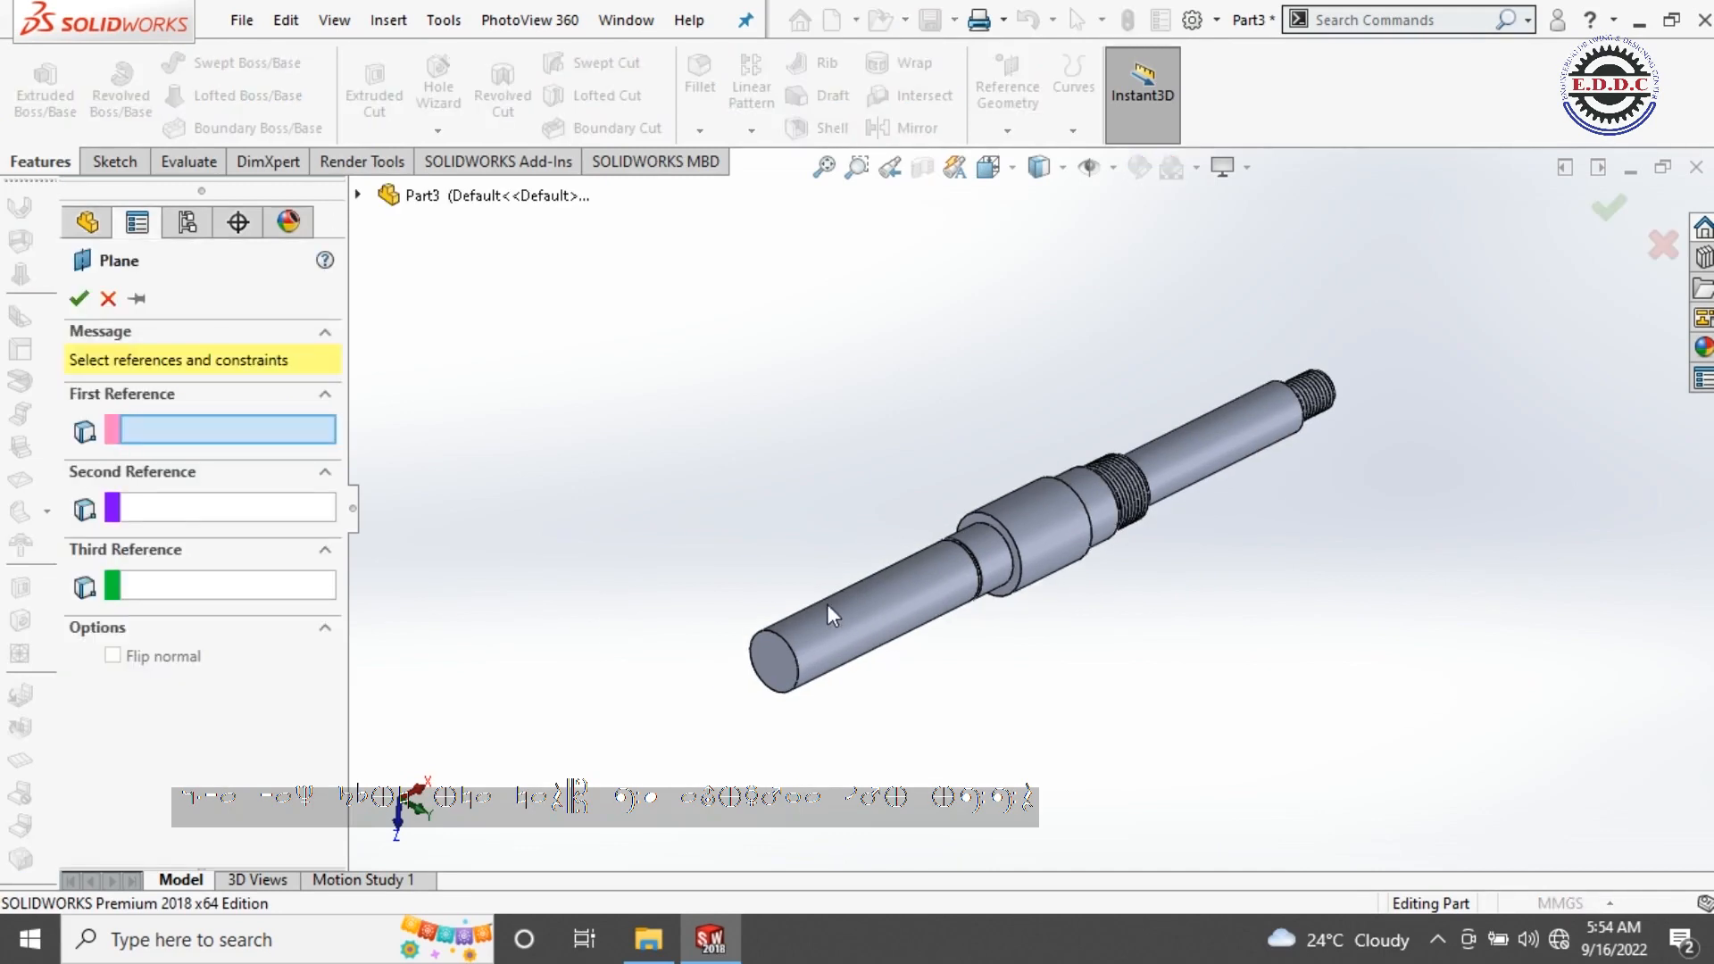
{"action": "left_click", "coordinate": [836, 581]}
{"action": "scroll", "coordinate": [840, 582], "scroll_direction": "down", "scroll_amount": 5}
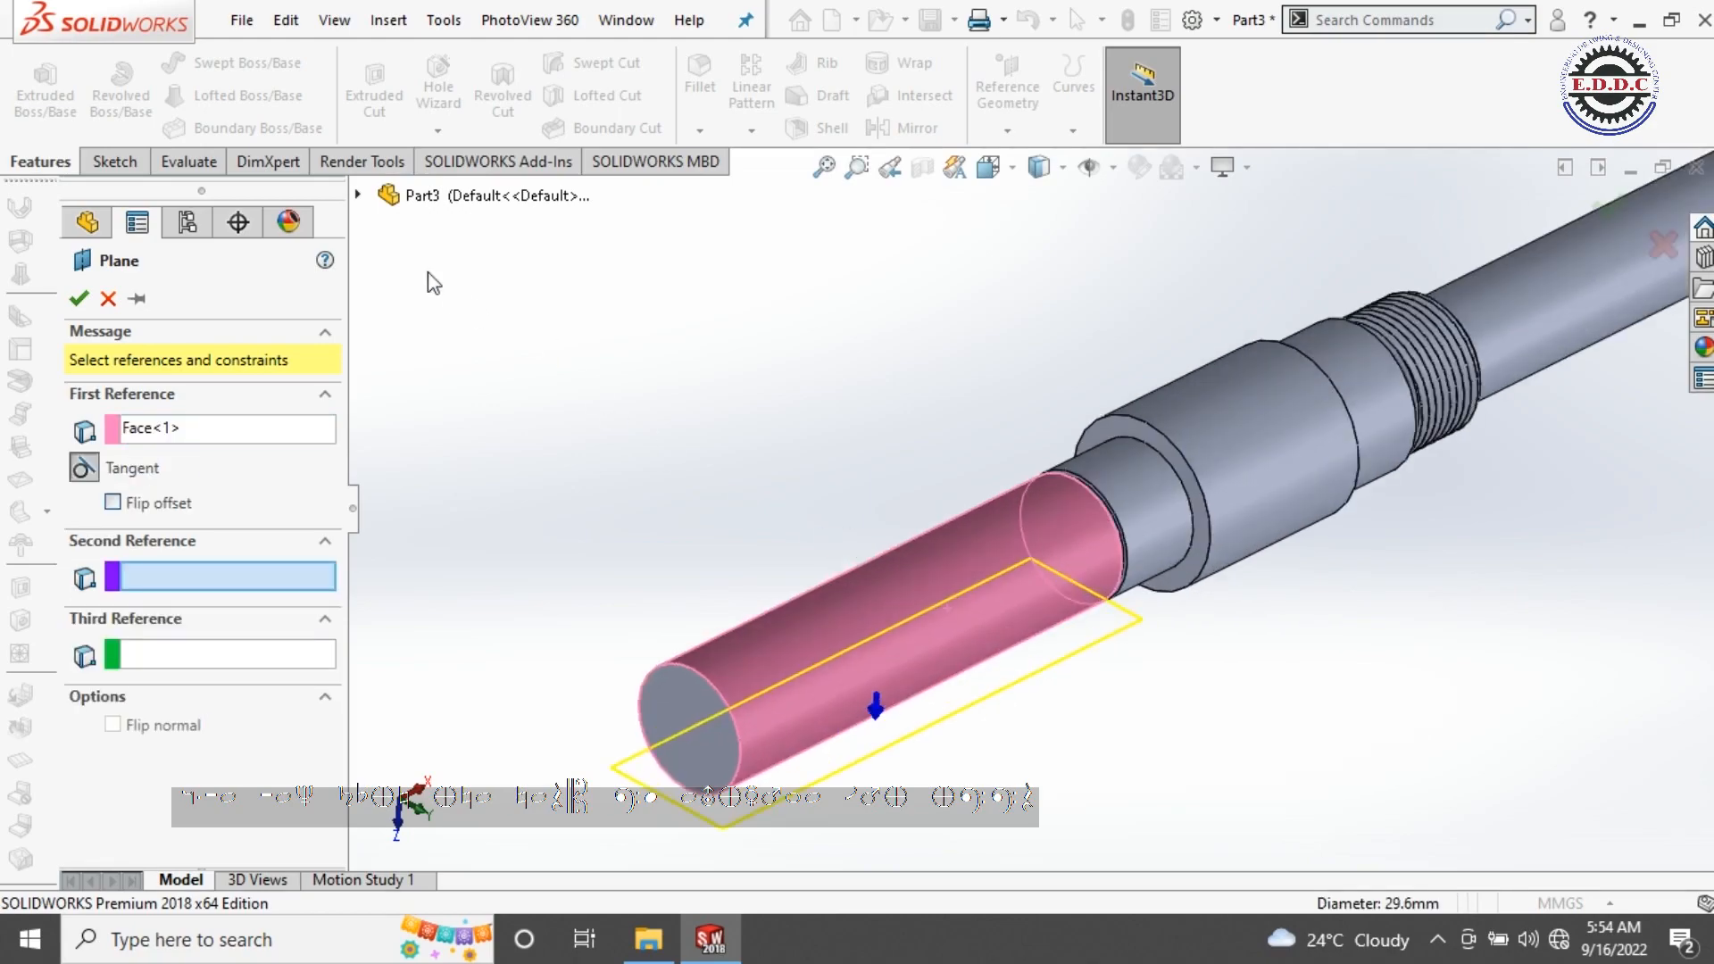
{"action": "left_click", "coordinate": [996, 177]}
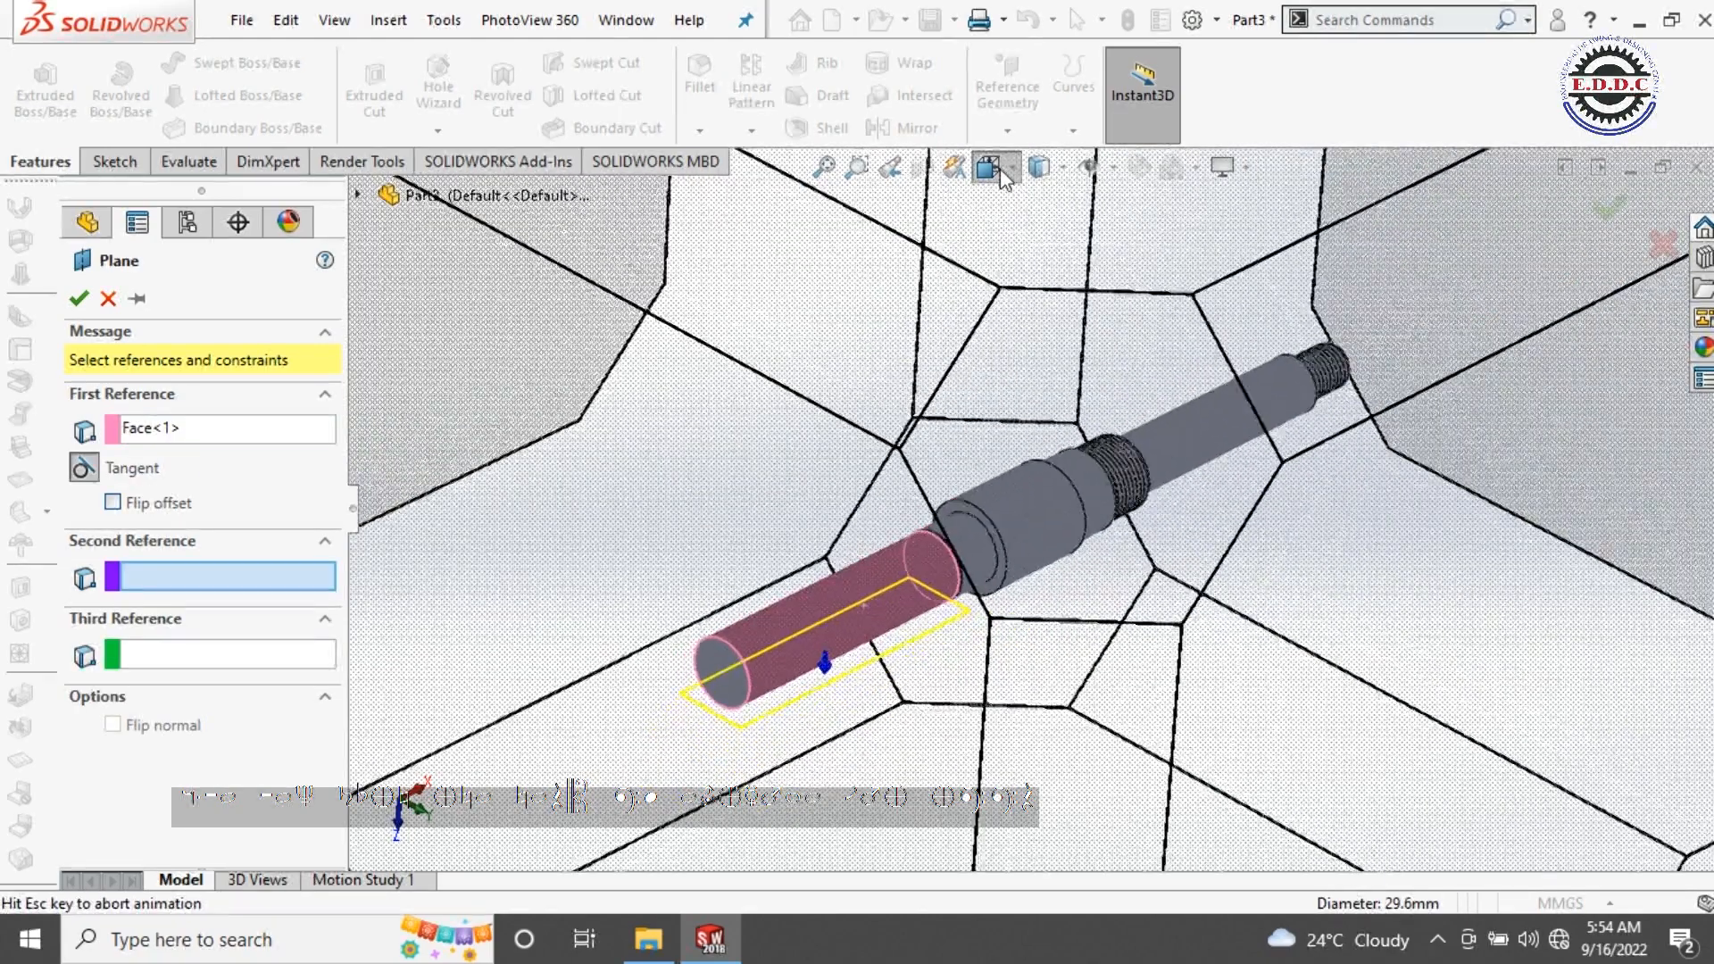
{"action": "left_click", "coordinate": [1137, 249]}
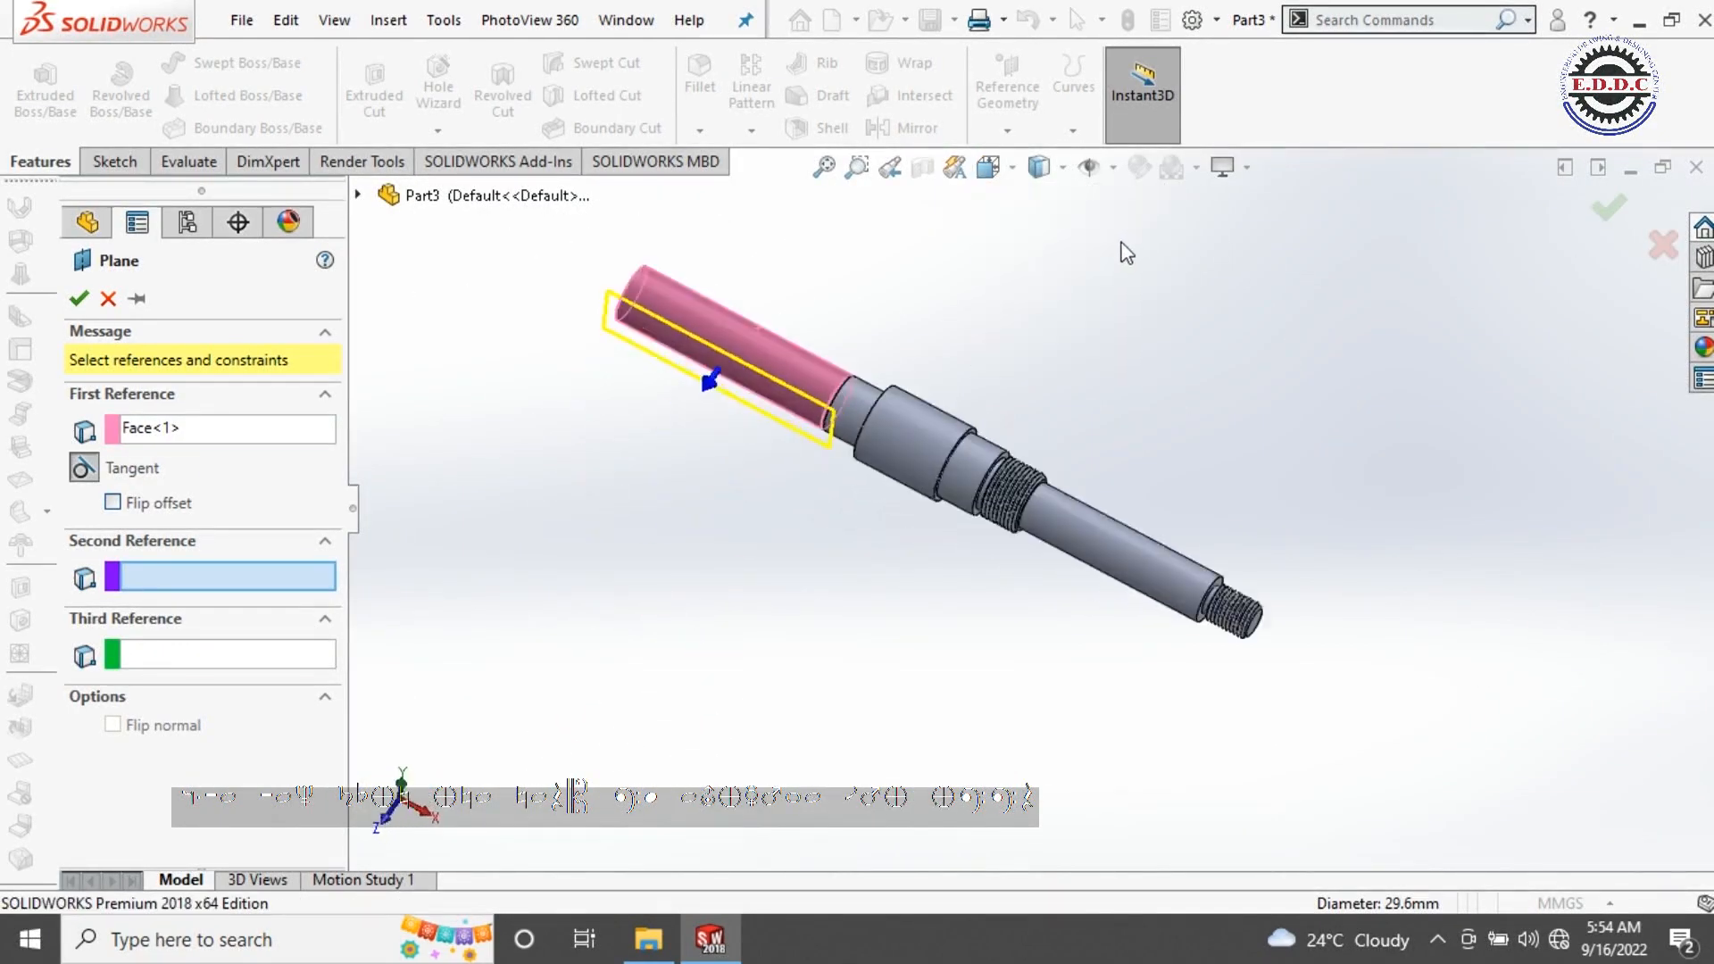
{"action": "left_click", "coordinate": [988, 168]}
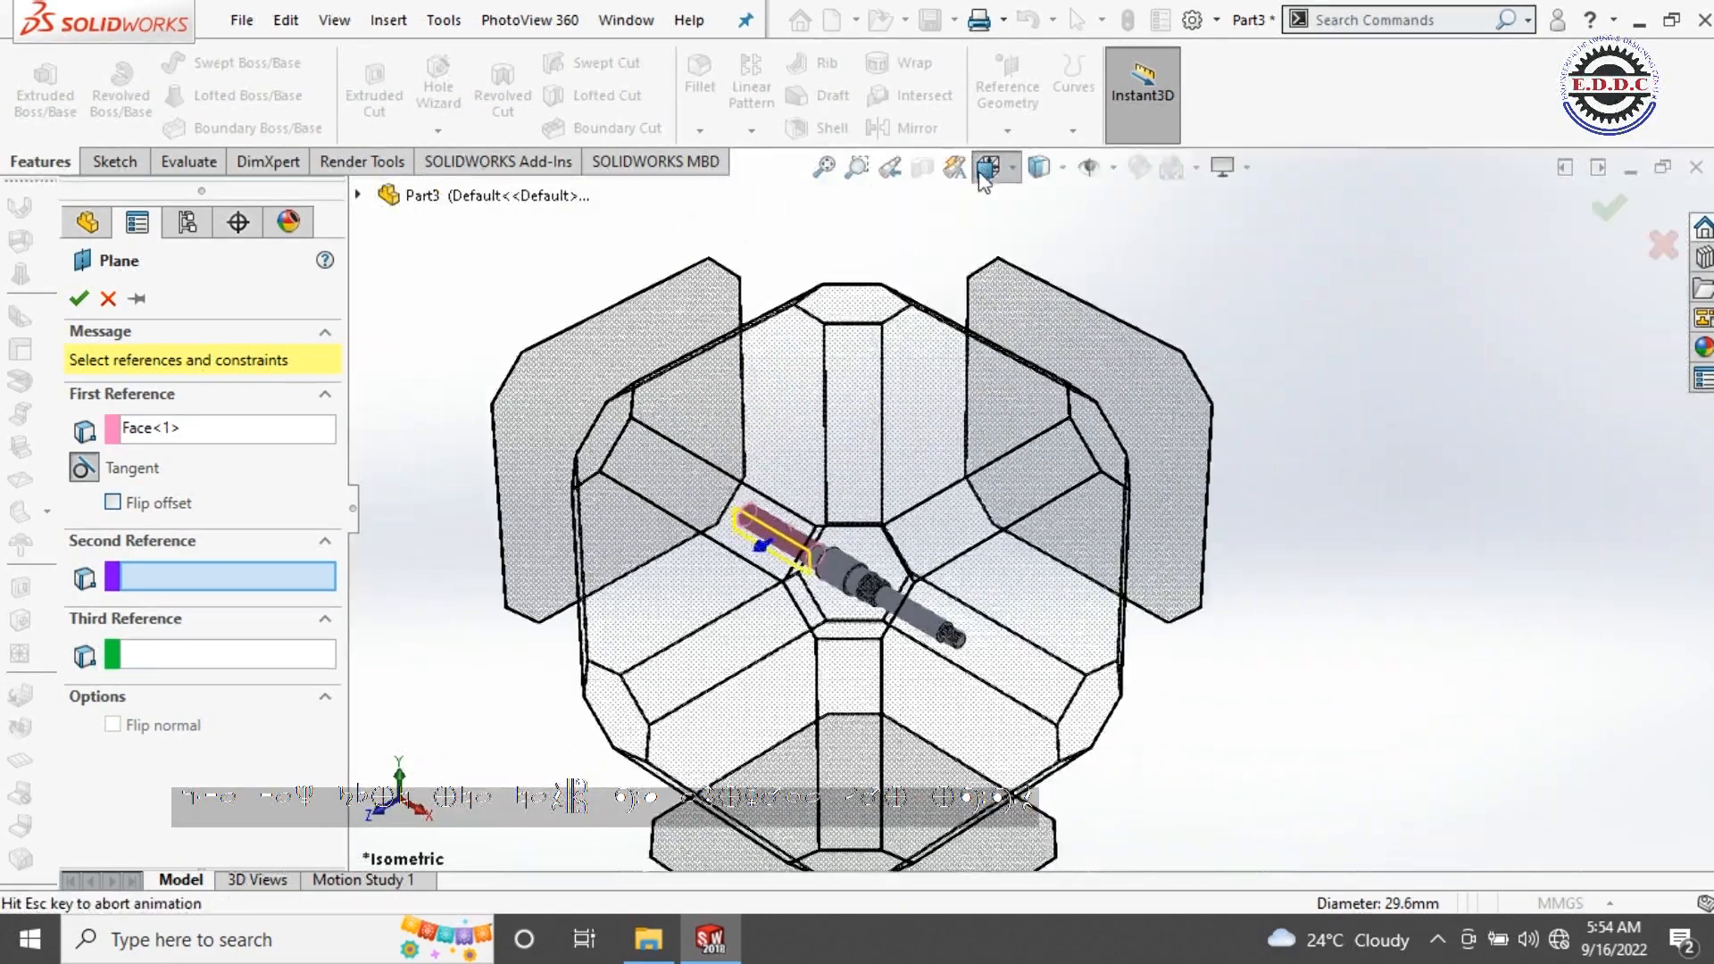
{"action": "left_click", "coordinate": [645, 479]}
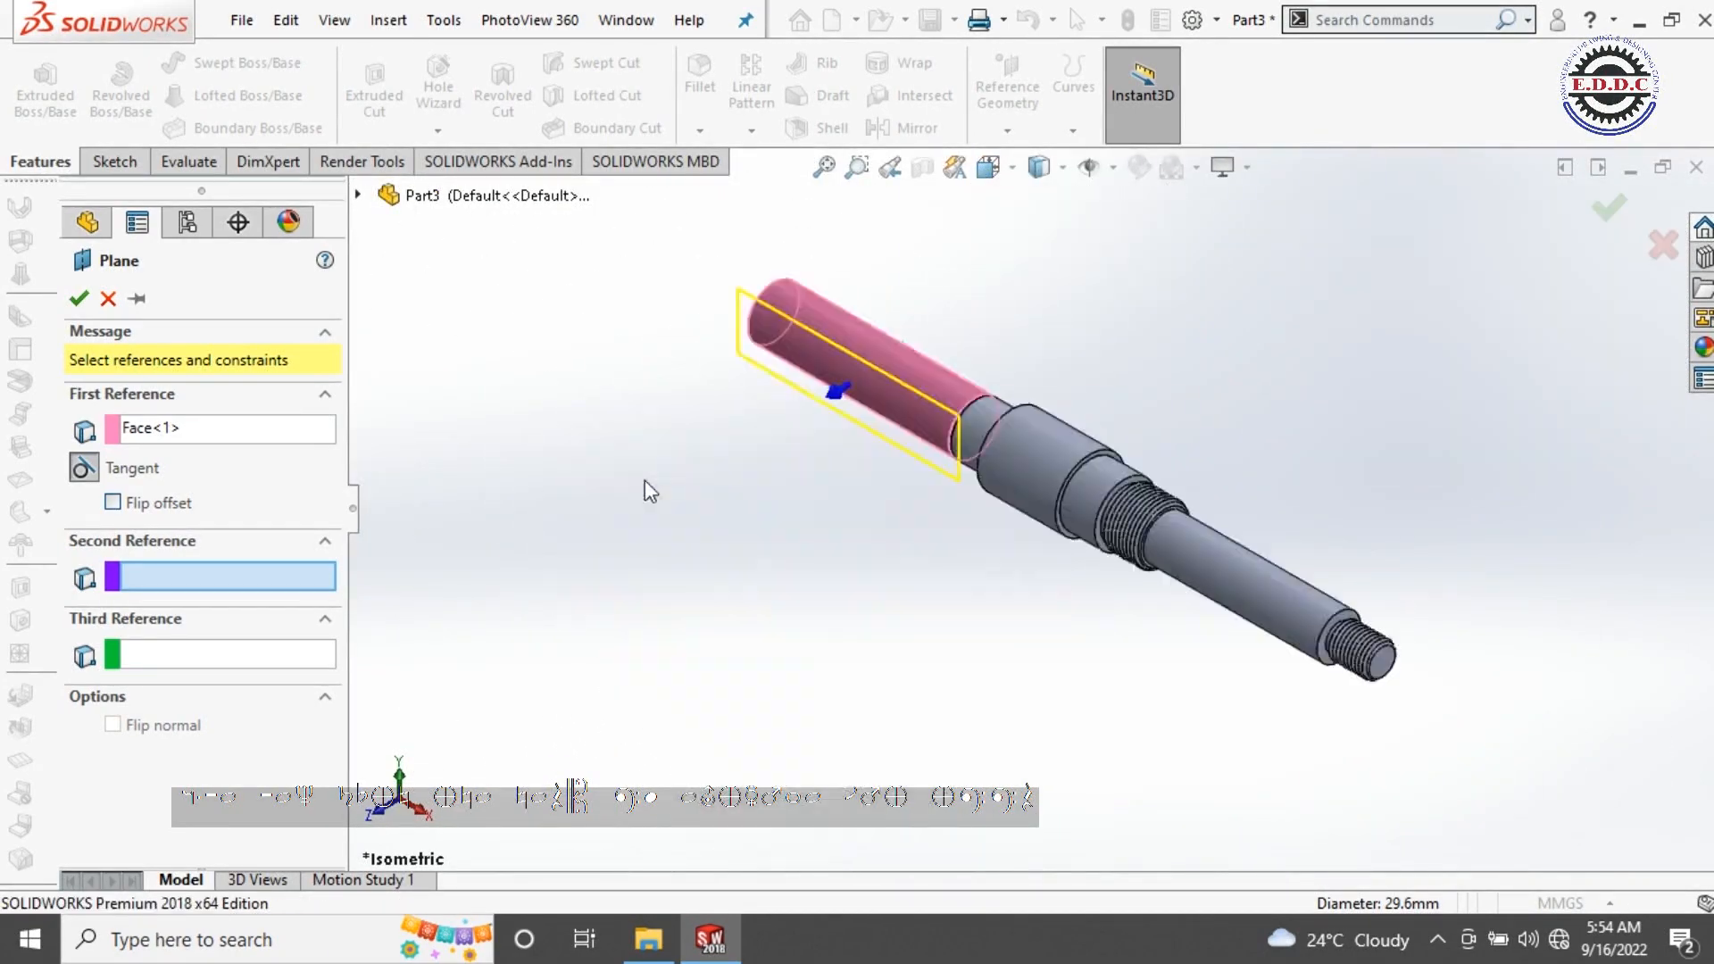
{"action": "left_click", "coordinate": [358, 196]}
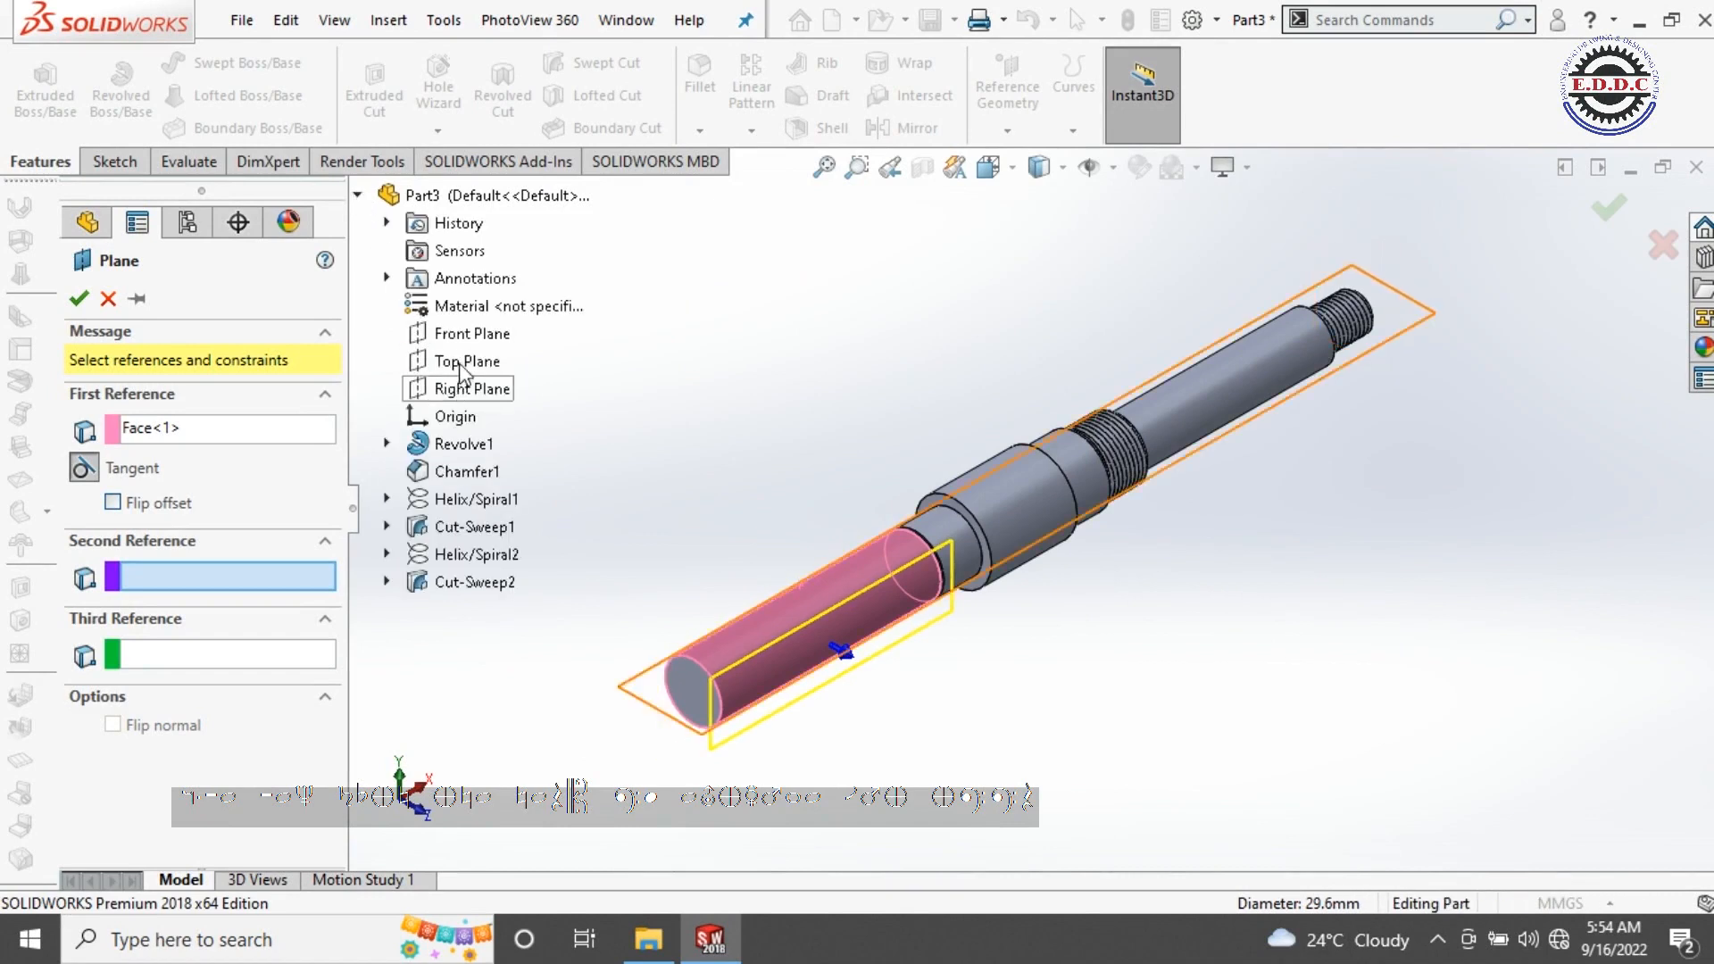
{"action": "left_click", "coordinate": [466, 362]}
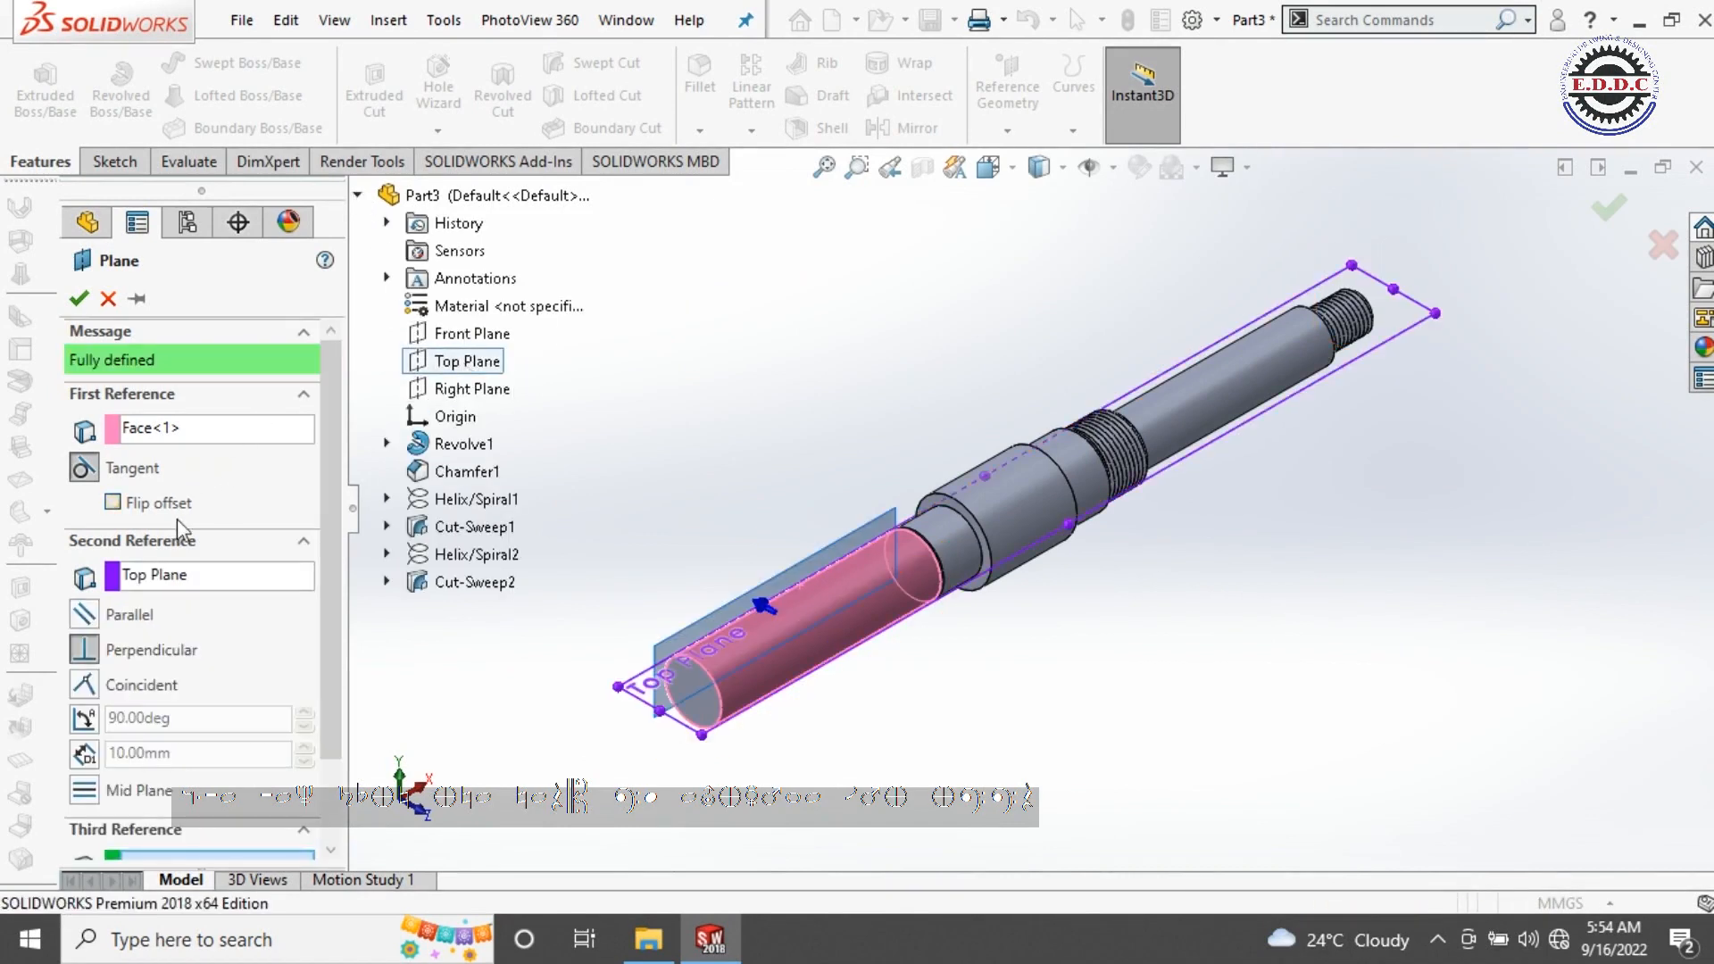
{"action": "left_click", "coordinate": [172, 579]}
{"action": "key", "text": "Delete"}
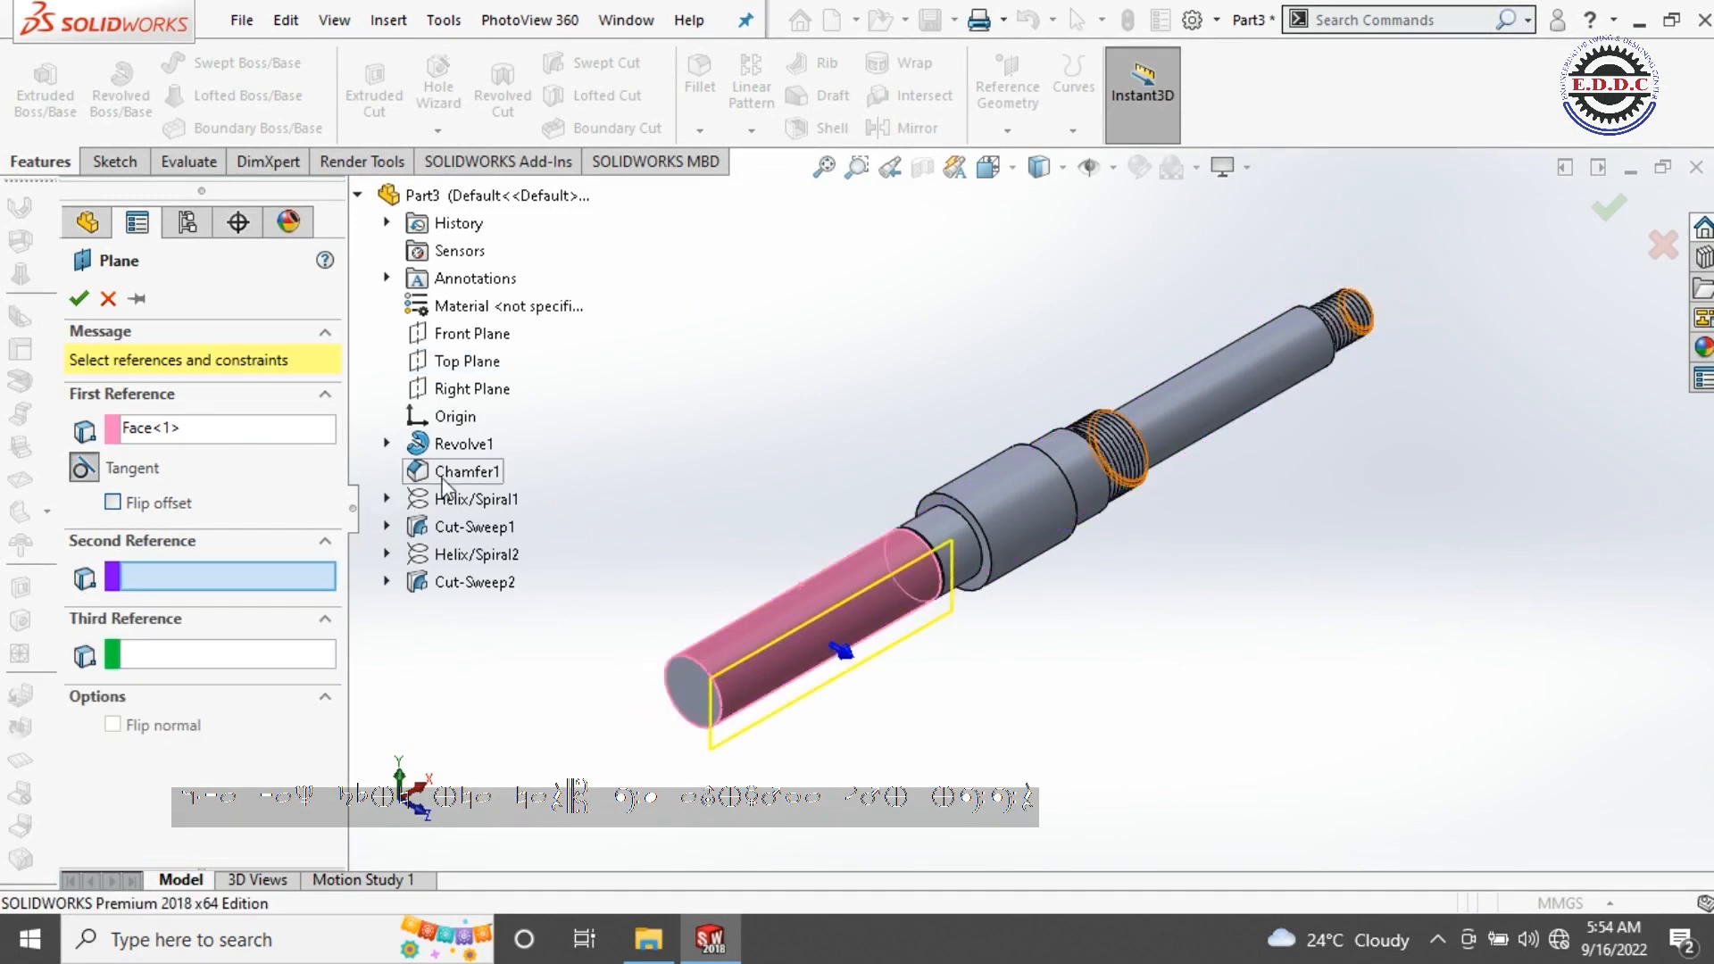
Step: Use the Front Plane as the perpendicular second reference and create the tangent plane
{"action": "left_click", "coordinate": [460, 339]}
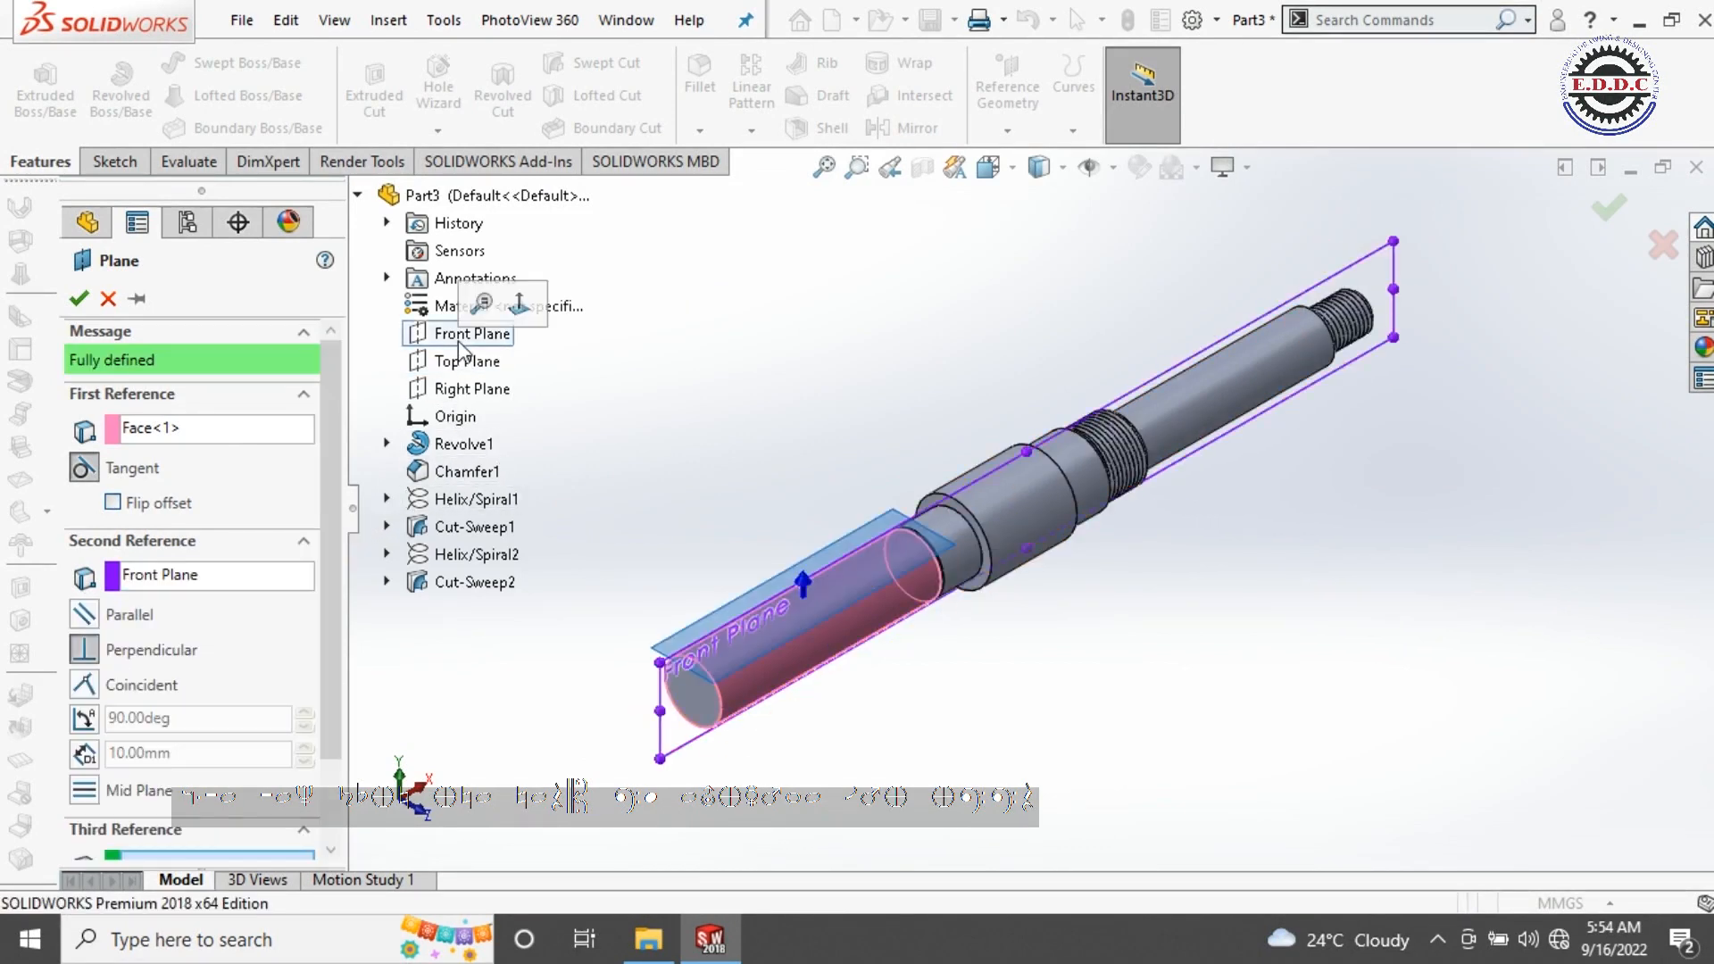
{"action": "left_click", "coordinate": [79, 302]}
Step: Sketch a straight slot on the tangent plane from the end edge's midpoint along the shaft axis, about 66 mm between centres and 7 mm wide
{"action": "right_click", "coordinate": [810, 436]}
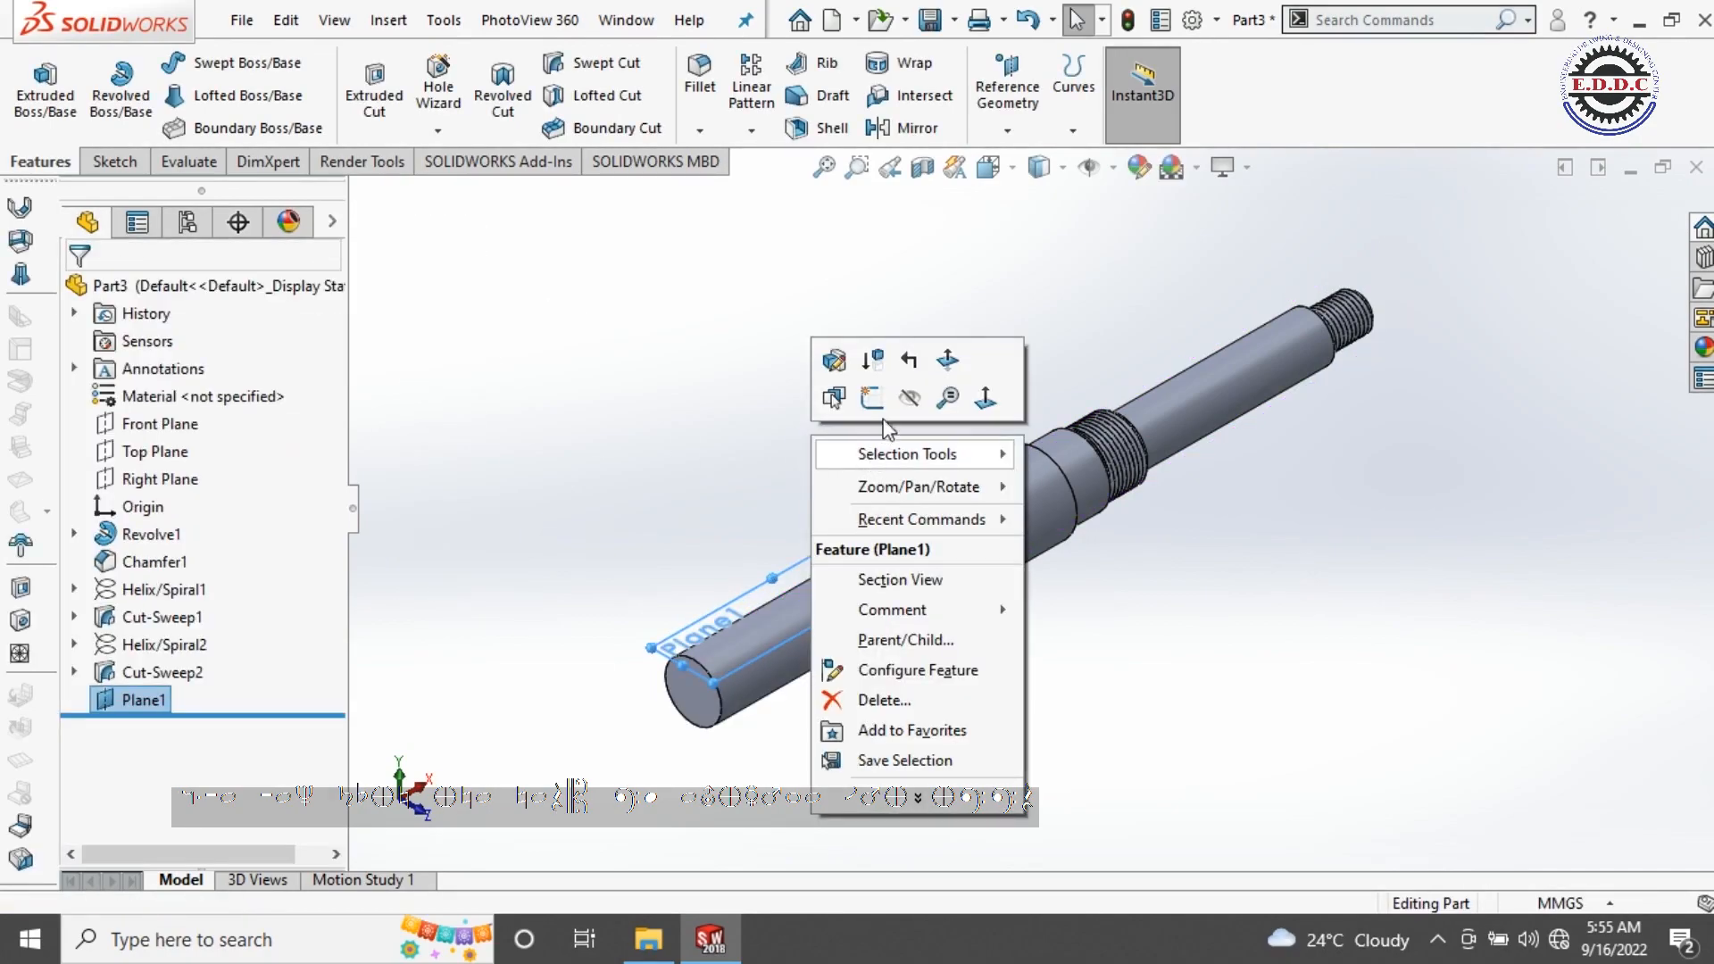
{"action": "left_click", "coordinate": [872, 395]}
{"action": "left_click", "coordinate": [1014, 168]}
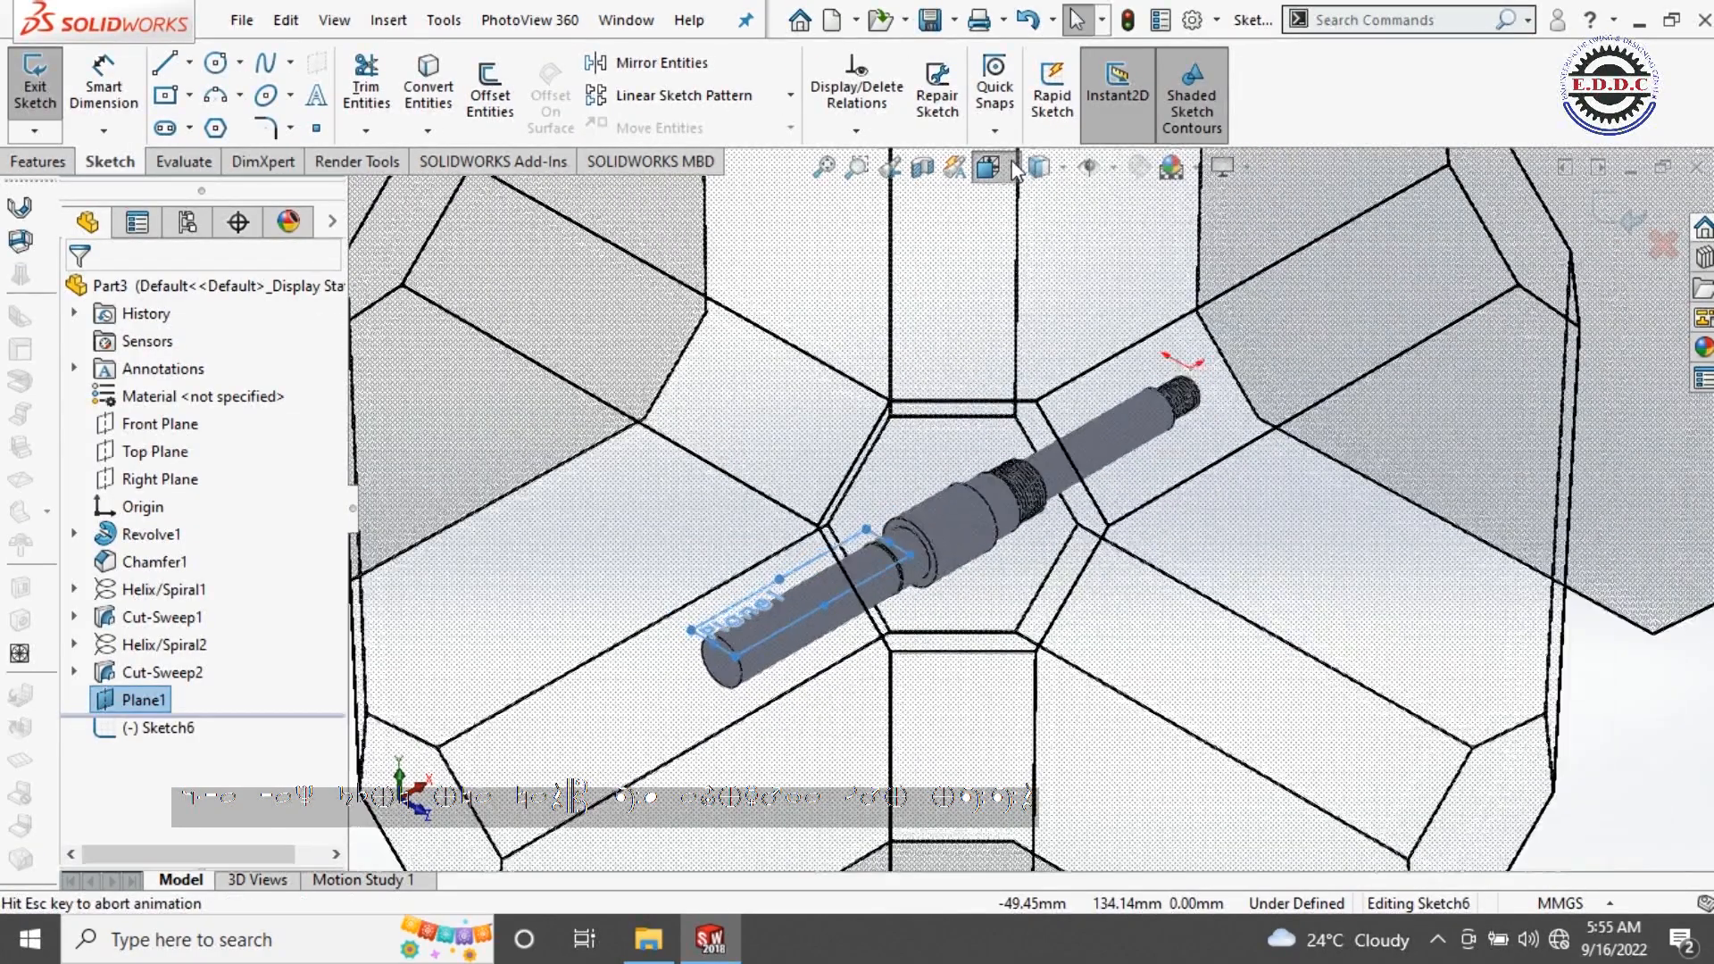
{"action": "left_click", "coordinate": [1130, 311]}
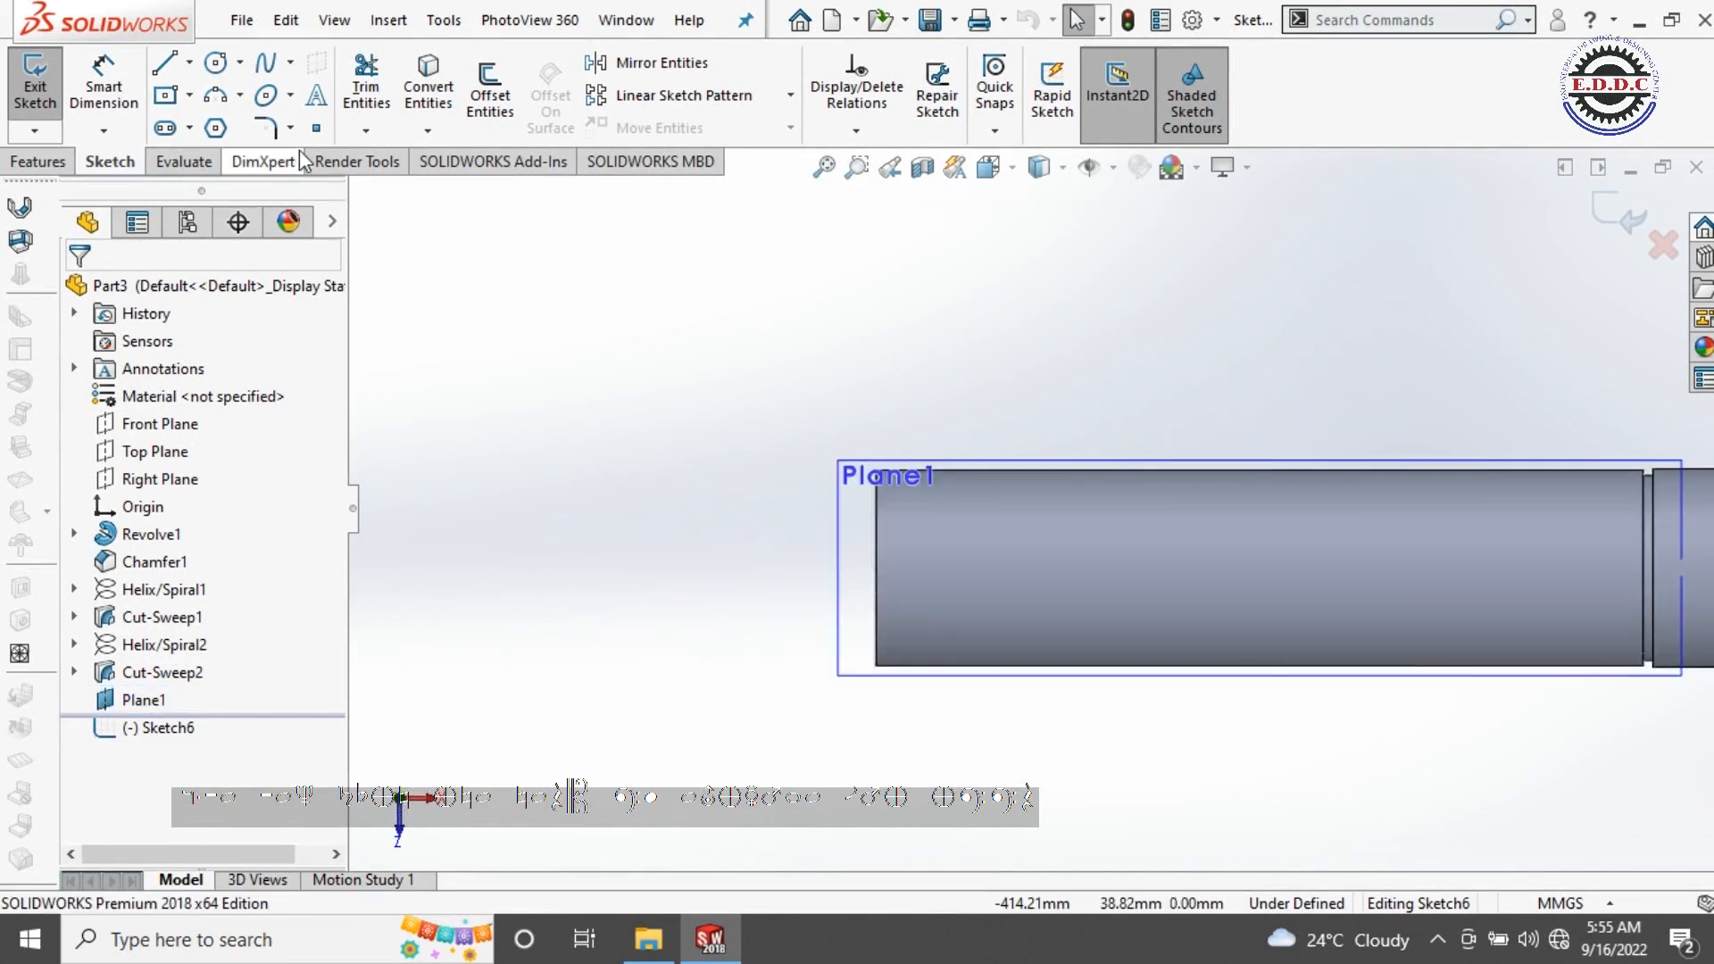
{"action": "left_click", "coordinate": [877, 567]}
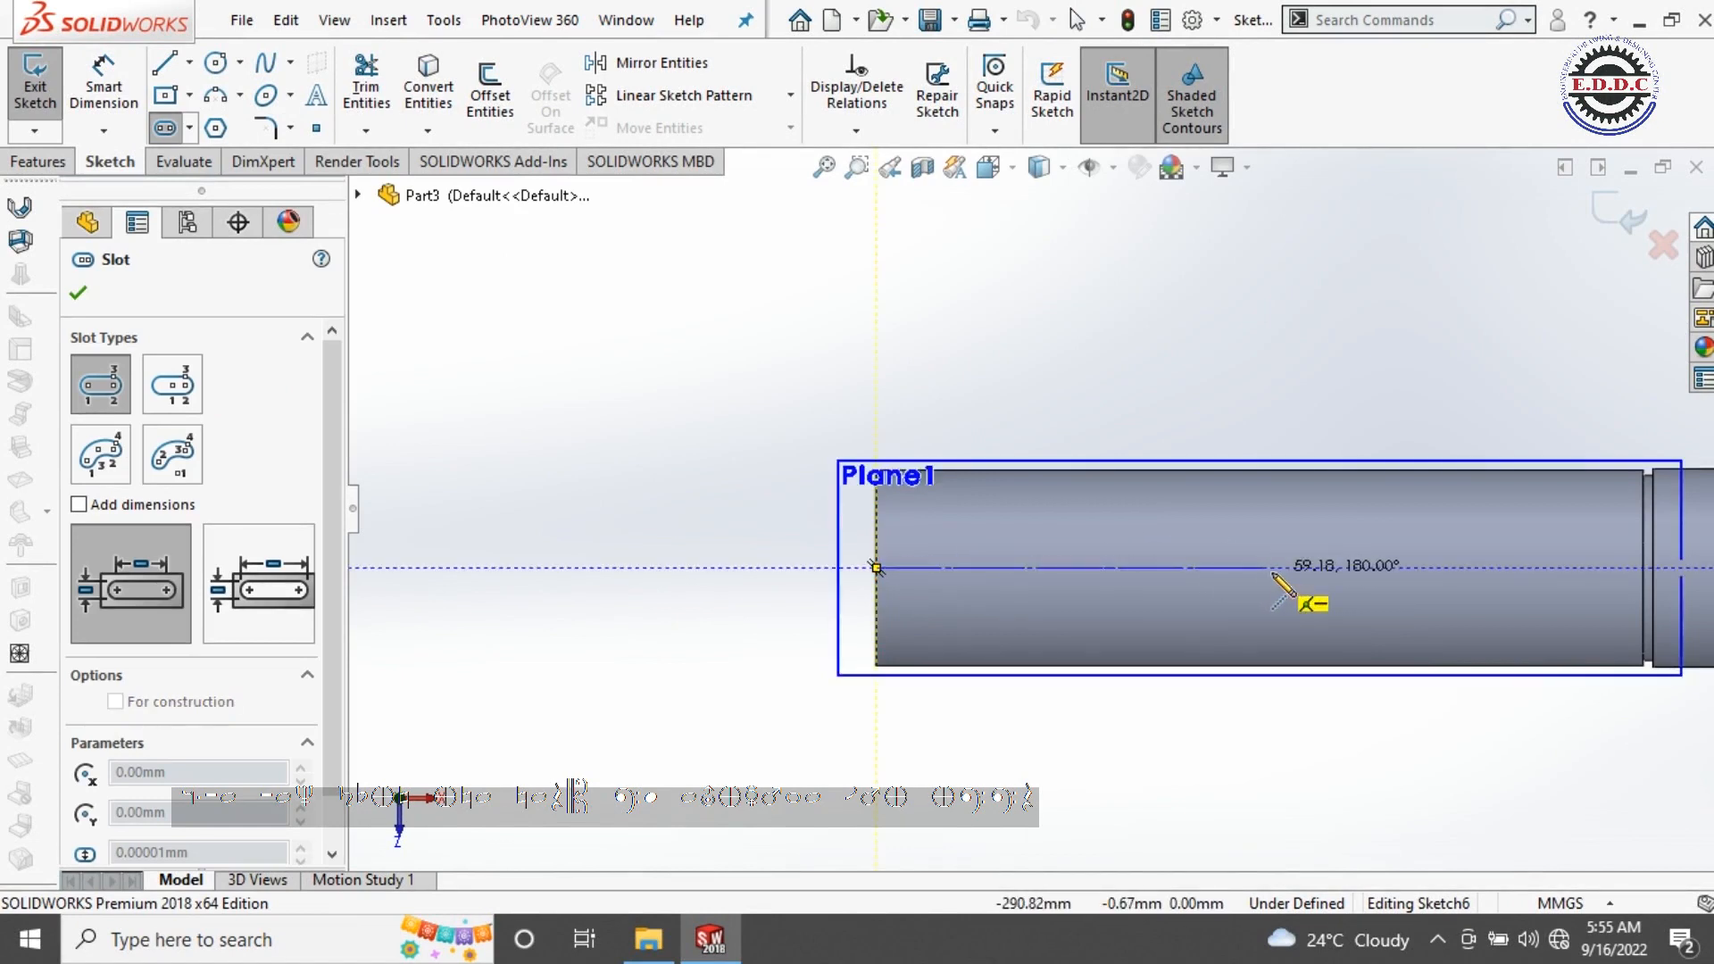
{"action": "left_click", "coordinate": [1316, 564]}
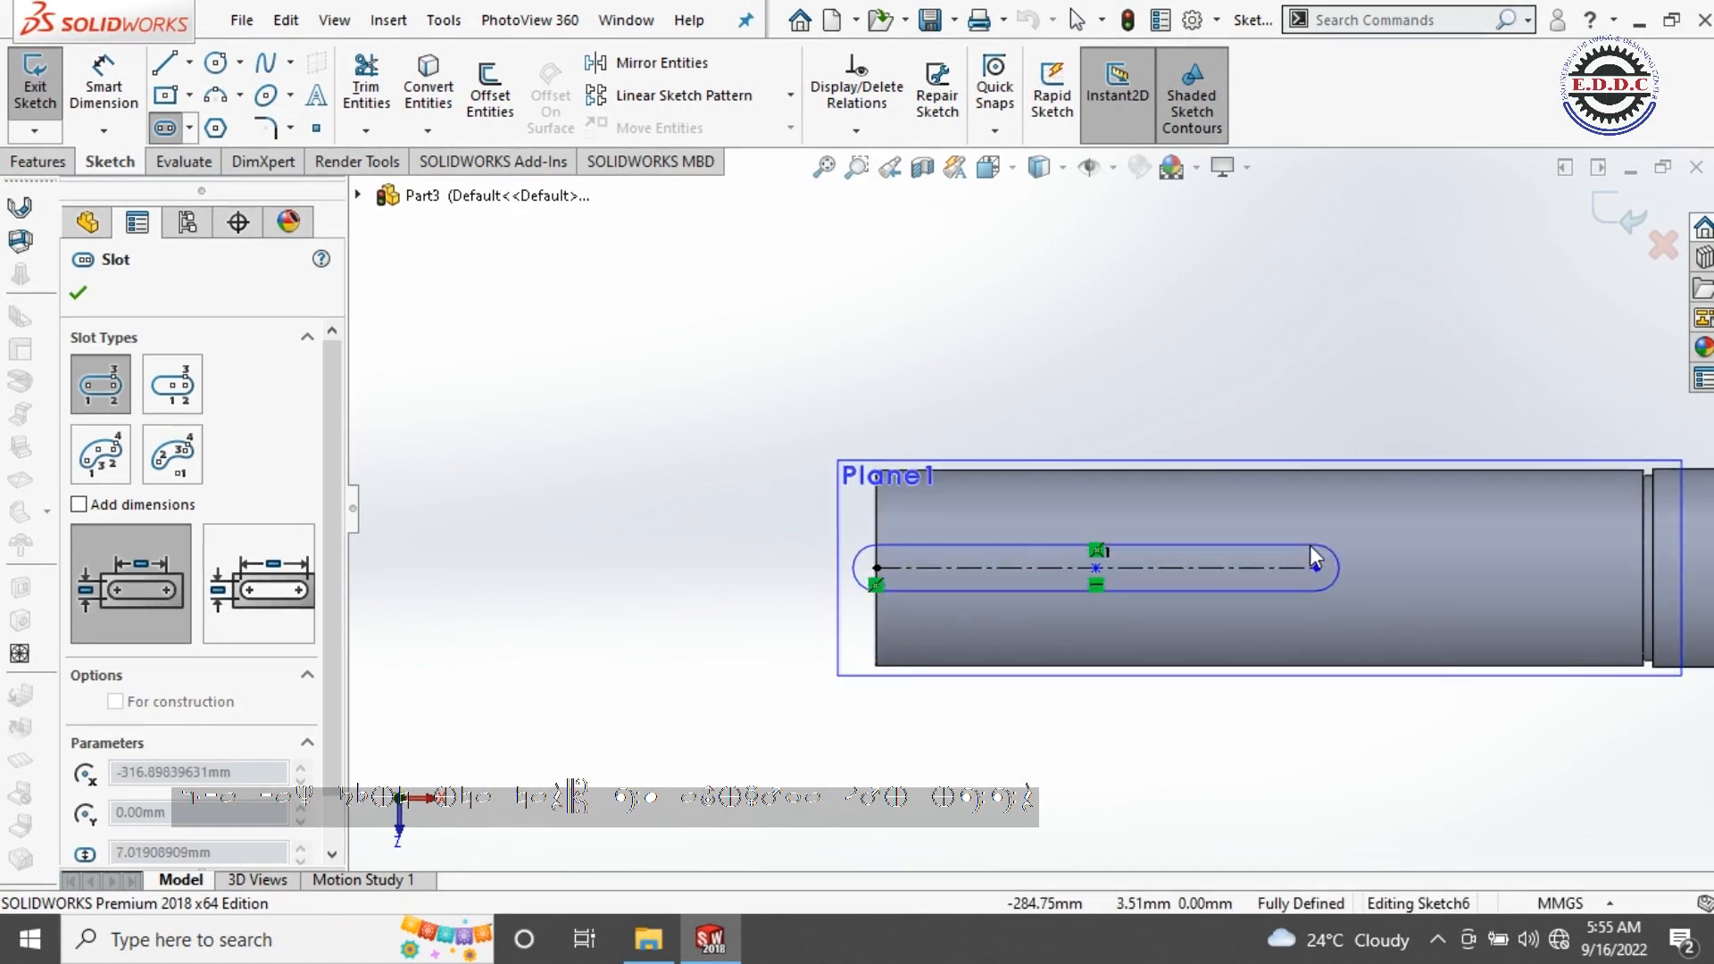
{"action": "left_click", "coordinate": [1316, 545]}
Step: Set the slot's width to 8 mm
{"action": "left_click", "coordinate": [131, 103]}
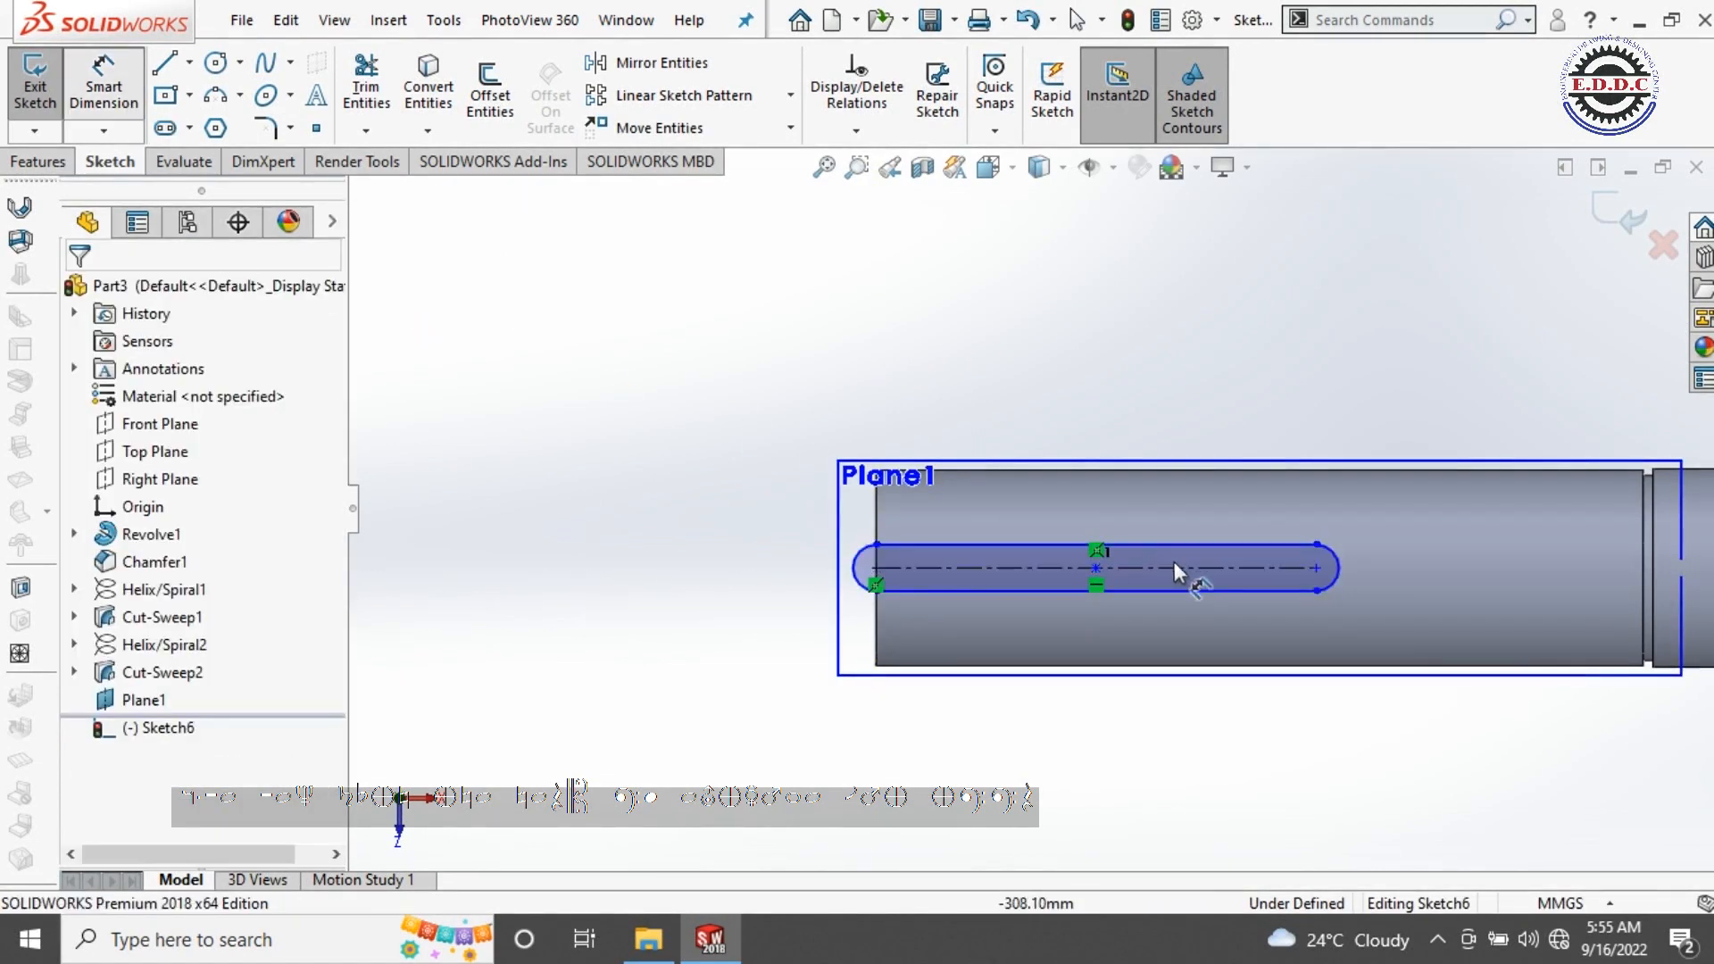
{"action": "left_click", "coordinate": [1191, 588]}
{"action": "left_click", "coordinate": [1018, 545]}
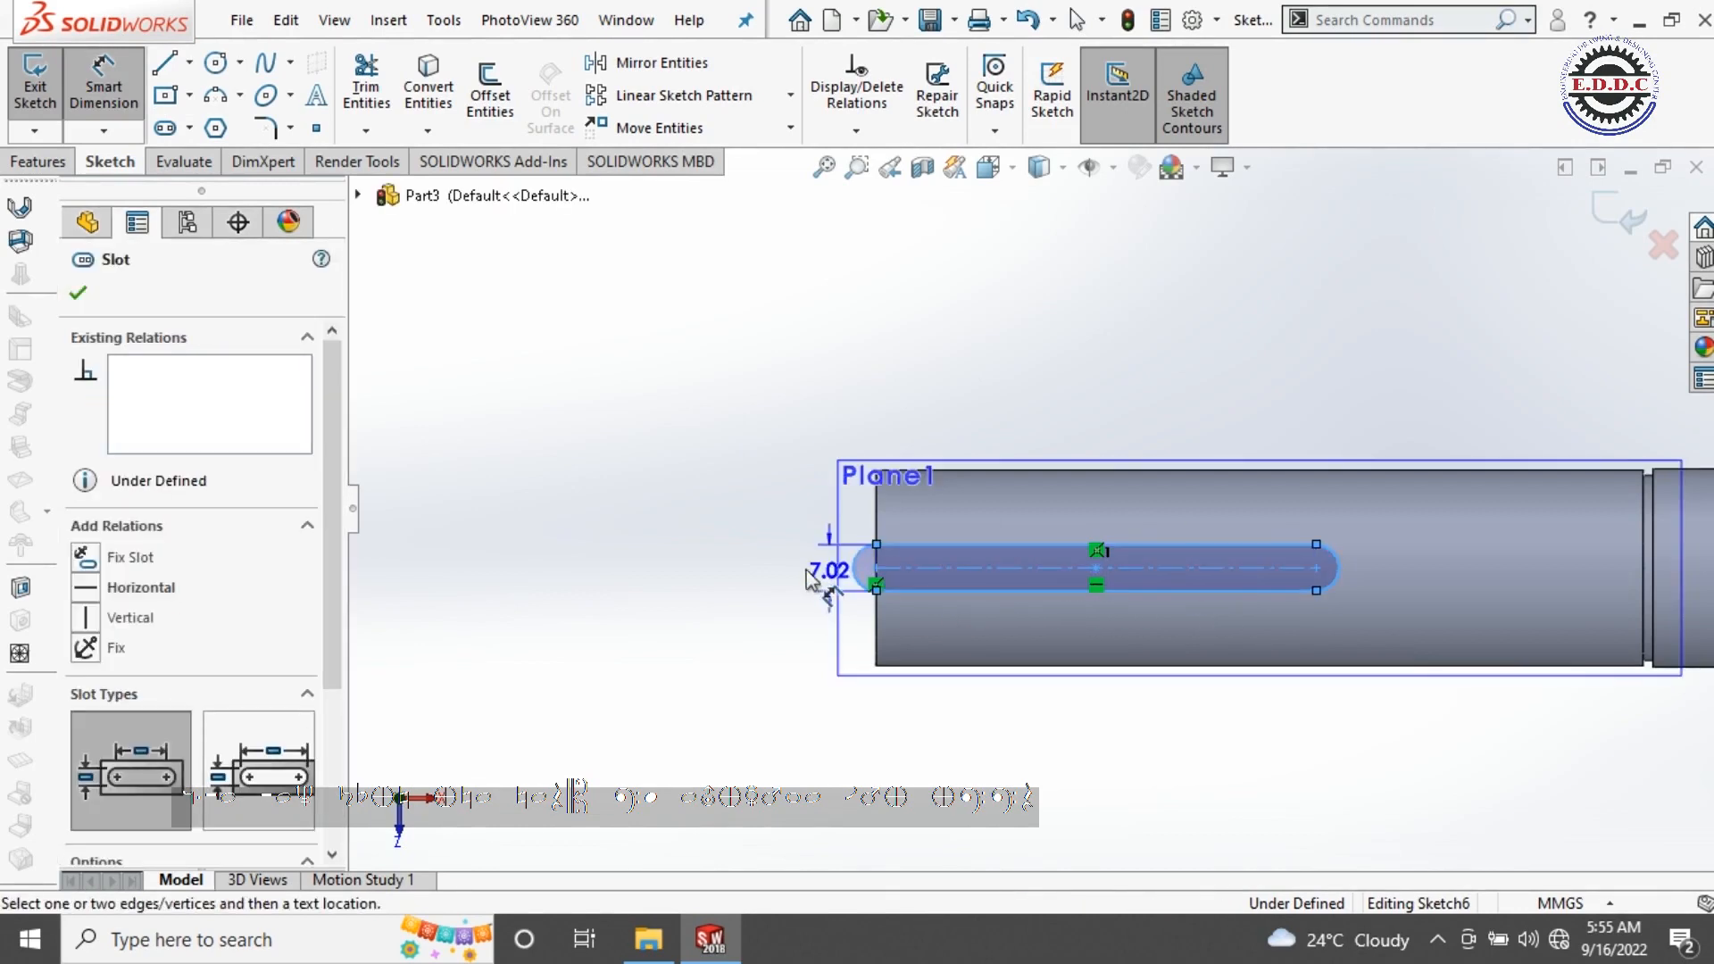
{"action": "left_click", "coordinate": [793, 568]}
{"action": "key", "text": "Return"}
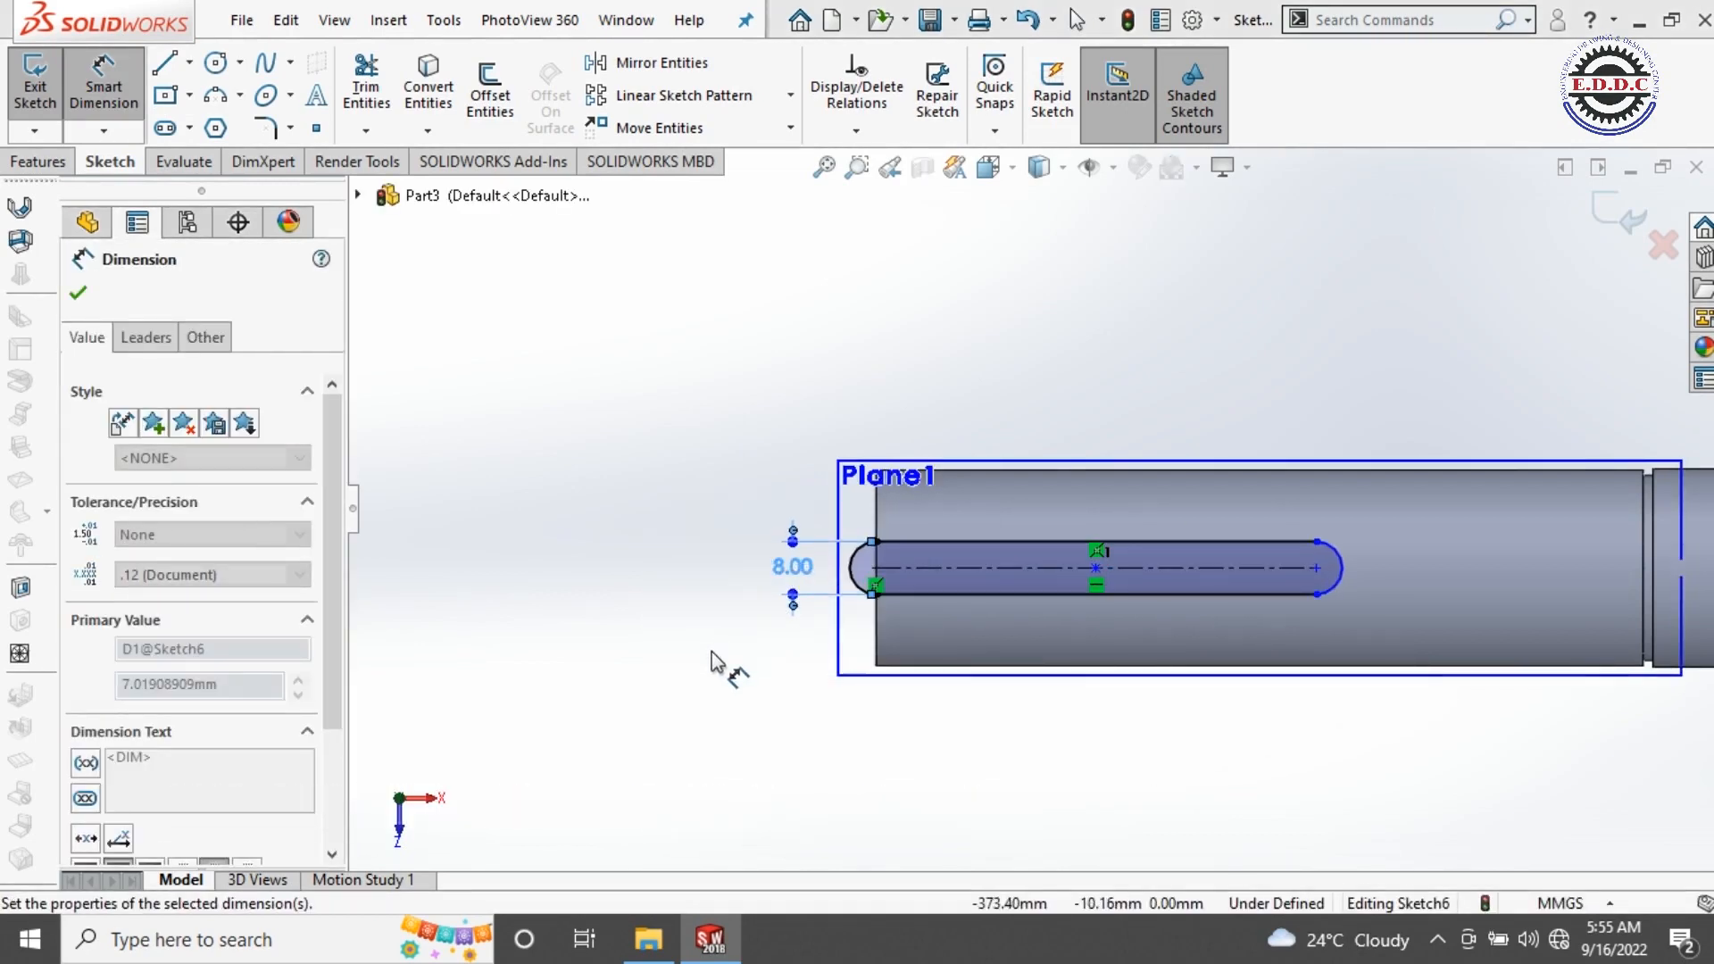
{"action": "left_click", "coordinate": [712, 656]}
Step: Set the slot's centre-to-centre length to 70 mm and finish dimensioning
{"action": "scroll", "coordinate": [1314, 542], "scroll_direction": "down", "scroll_amount": 2}
{"action": "left_click", "coordinate": [1225, 590]}
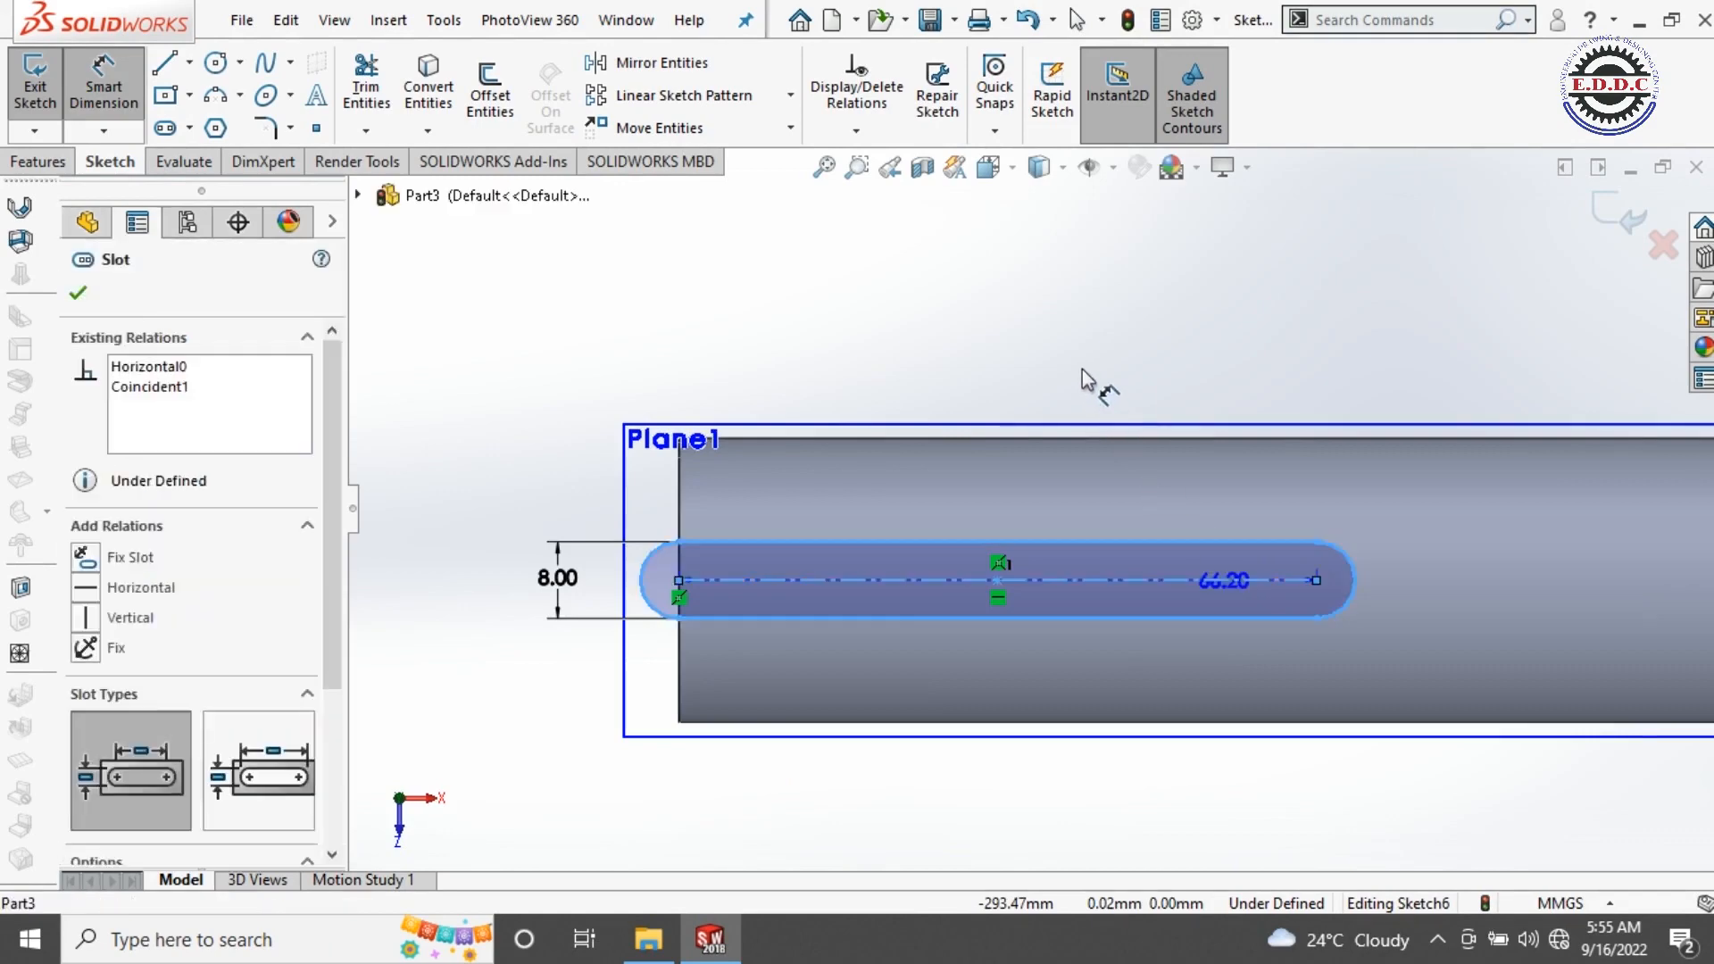
{"action": "left_click", "coordinate": [1098, 382]}
{"action": "type", "text": "70"}
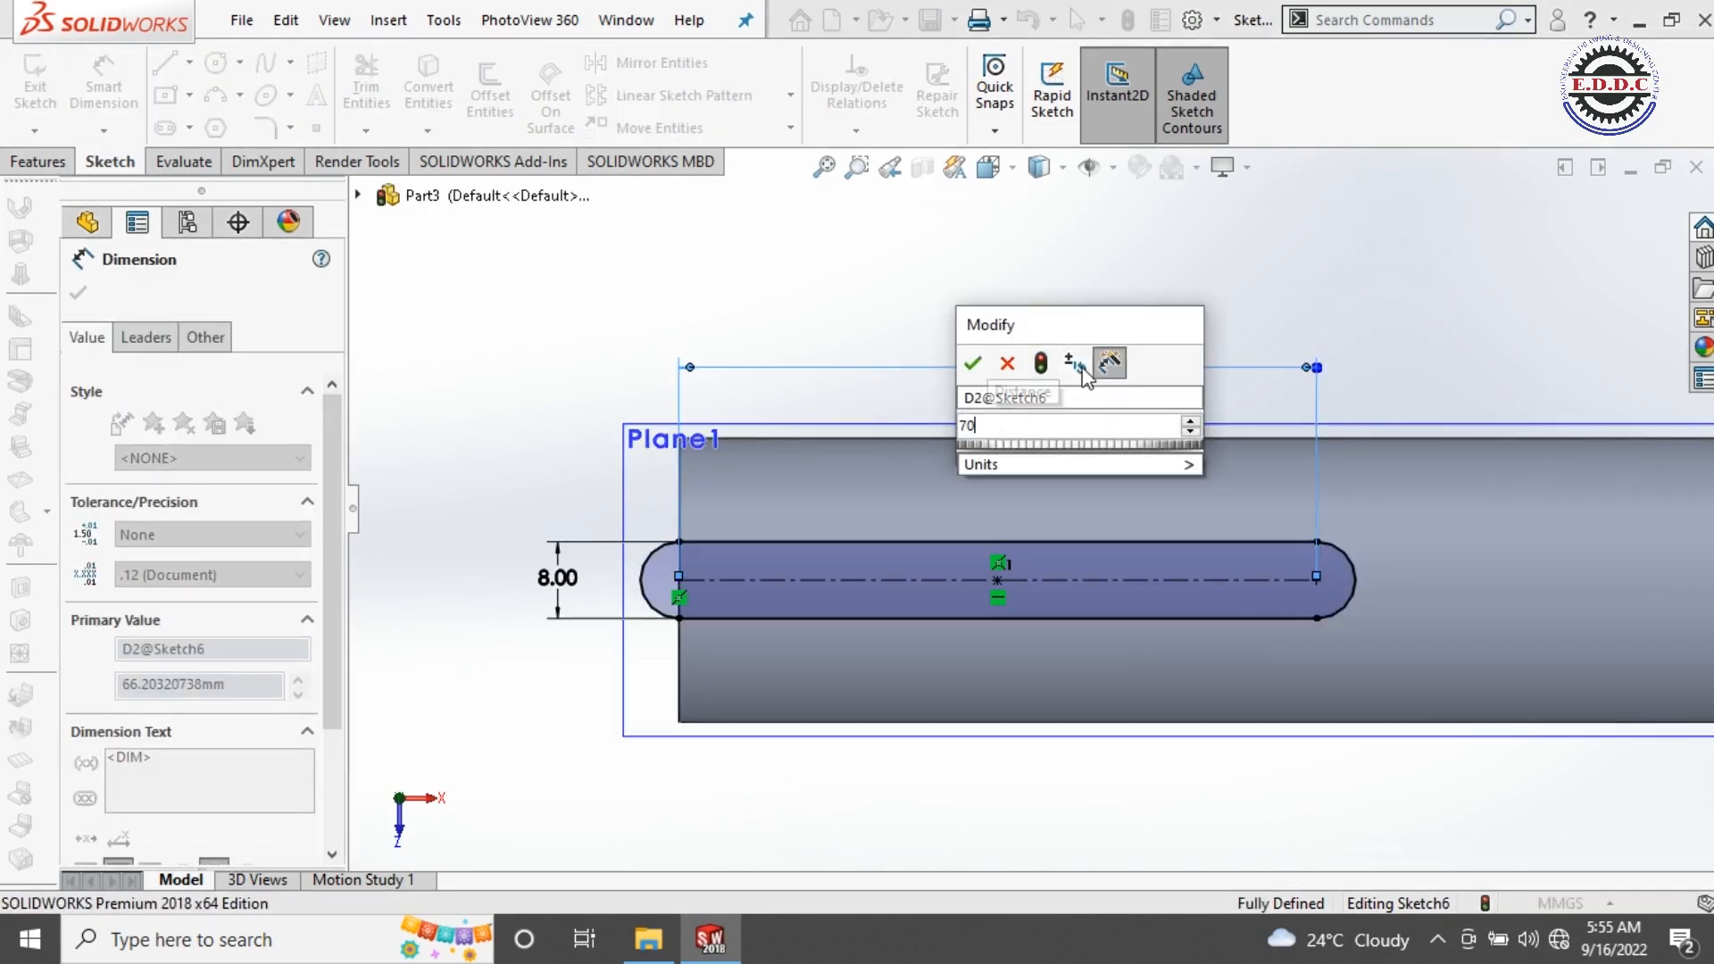
{"action": "key", "text": "Return"}
{"action": "left_click", "coordinate": [849, 308]}
{"action": "scroll", "coordinate": [1021, 364], "scroll_direction": "up", "scroll_amount": 2}
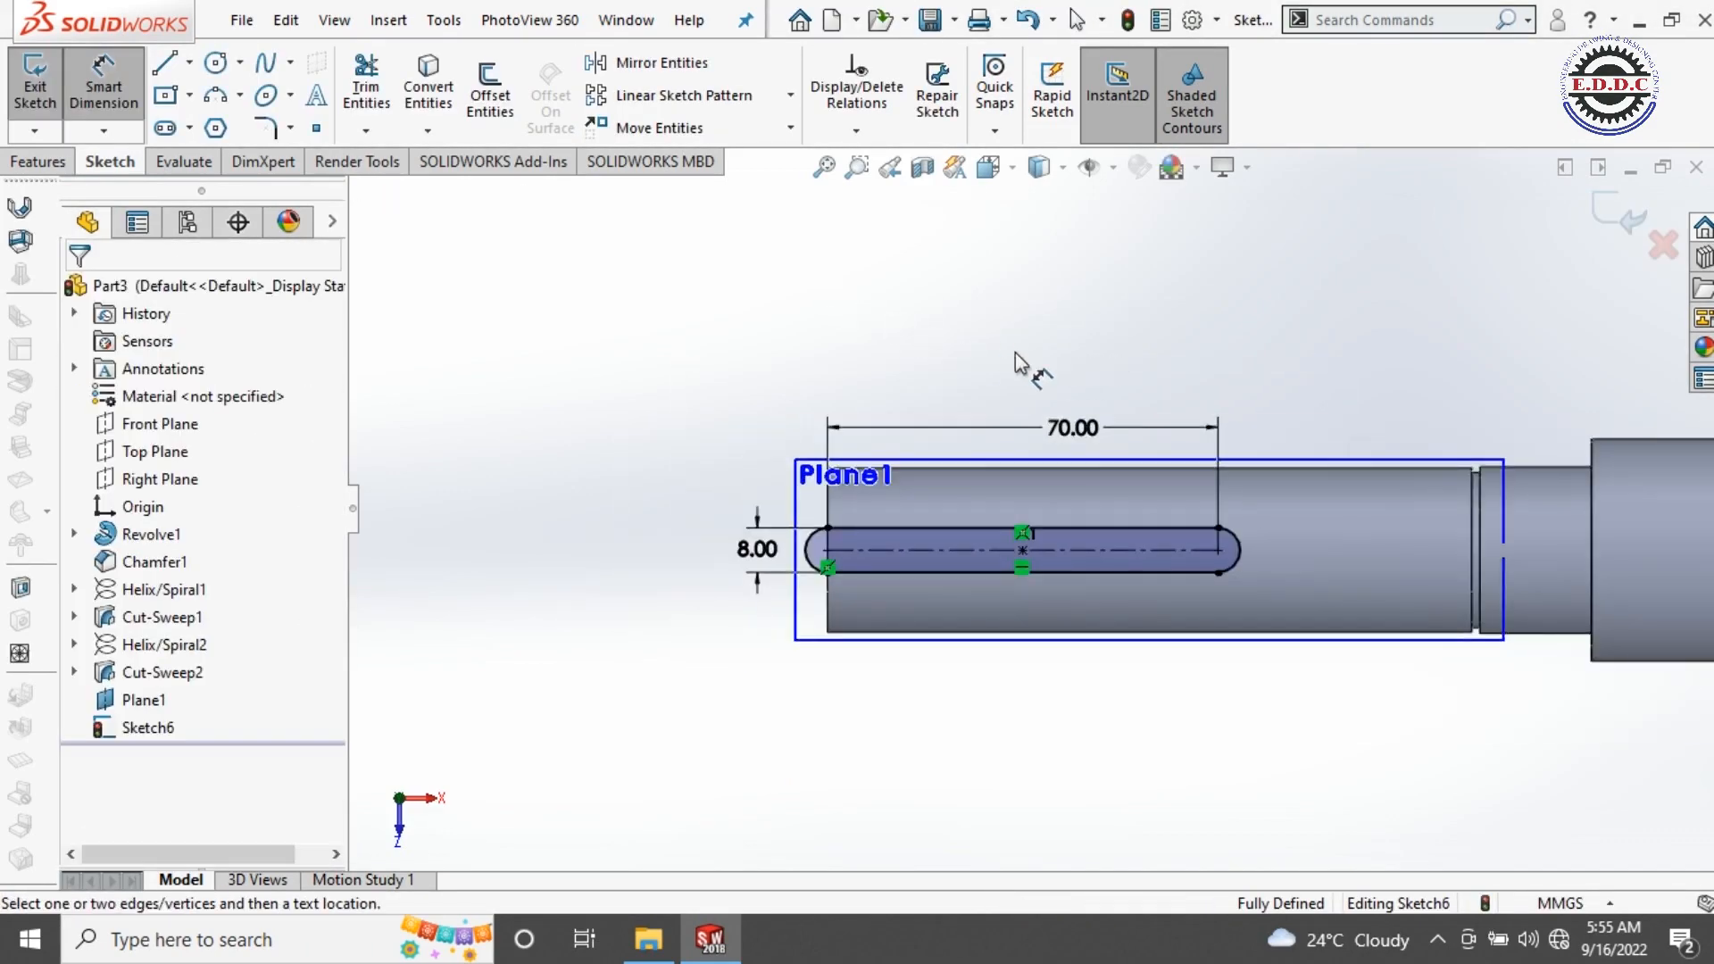
{"action": "scroll", "coordinate": [892, 299], "scroll_direction": "down", "scroll_amount": 1}
{"action": "right_click", "coordinate": [889, 284]}
{"action": "left_click", "coordinate": [920, 364]}
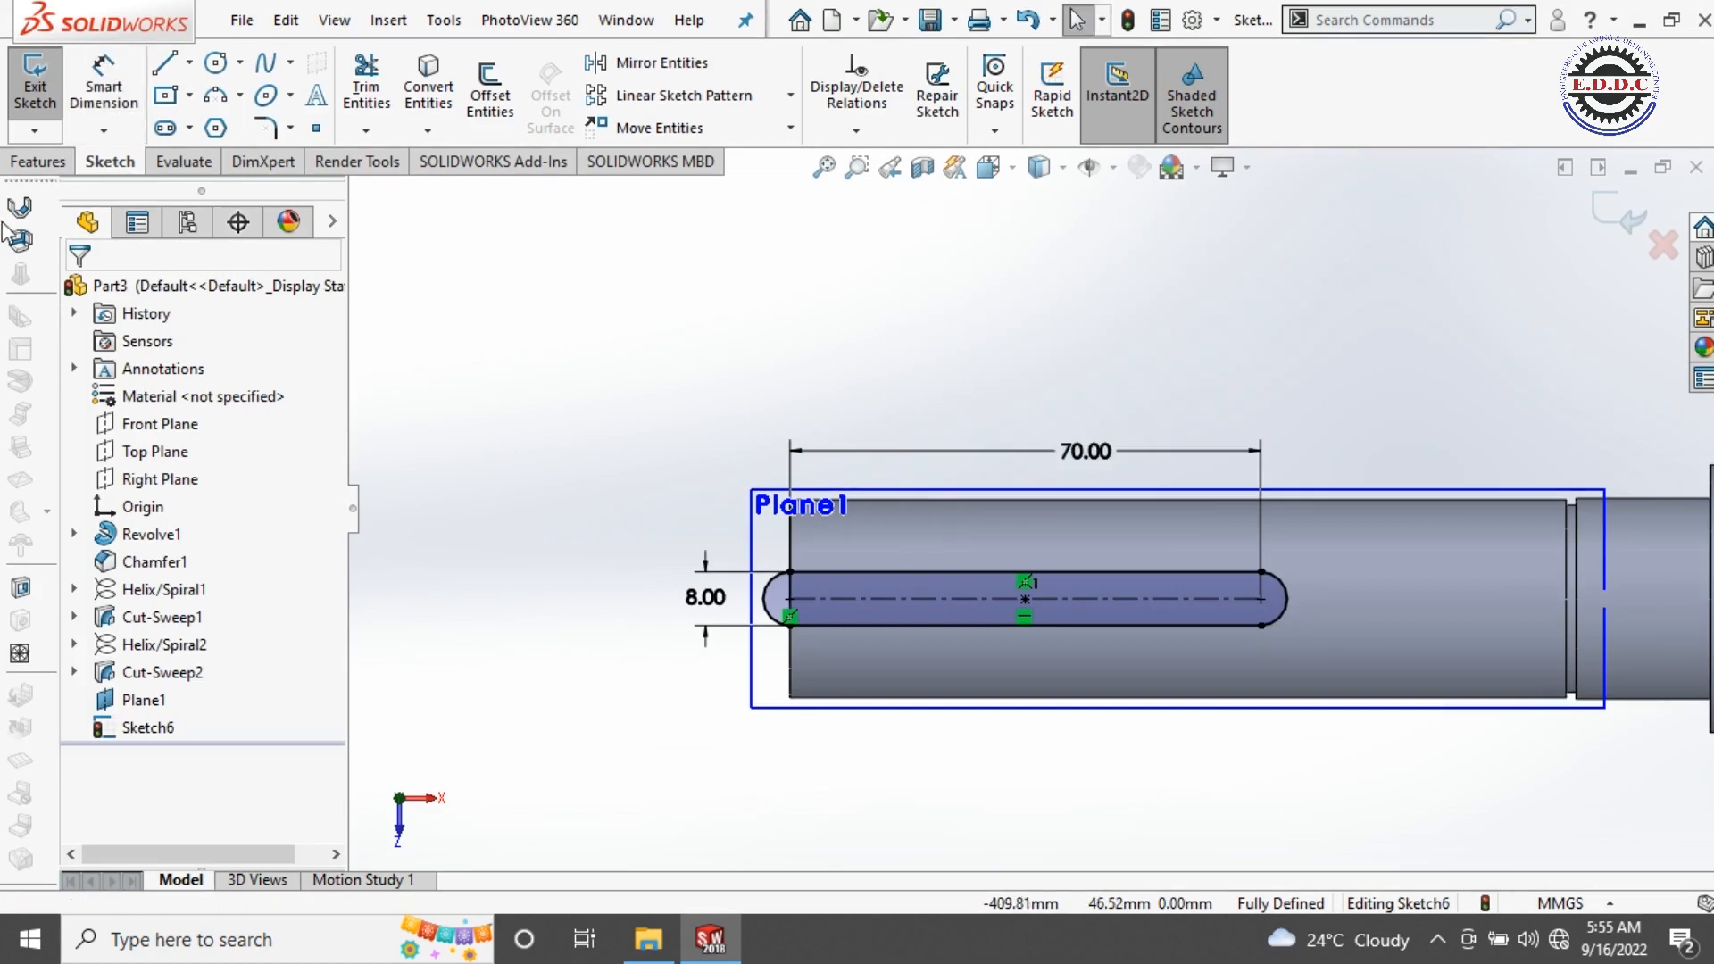
Step: Cut the slot sketch 4 mm deep (Blind) into the shaft to form the keyway
{"action": "left_click", "coordinate": [37, 162]}
{"action": "left_click", "coordinate": [374, 93]}
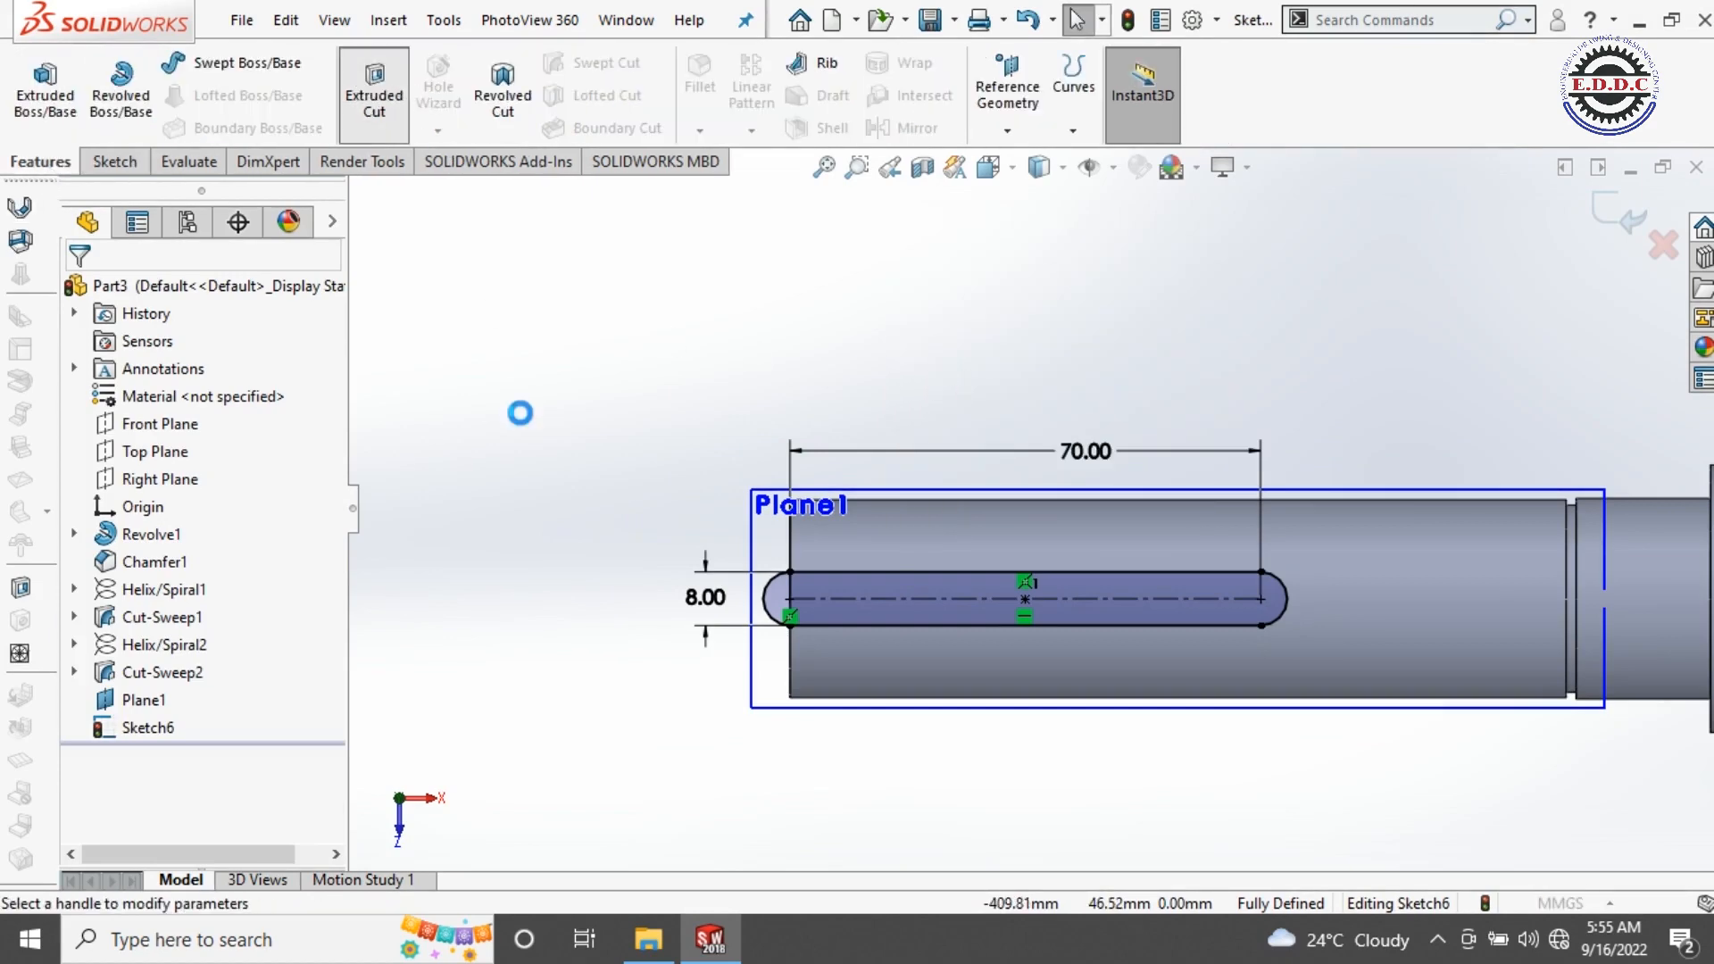
{"action": "middle_click_drag", "start_coordinate": [627, 765], "coordinate": [722, 550]}
{"action": "type", "text": "4"}
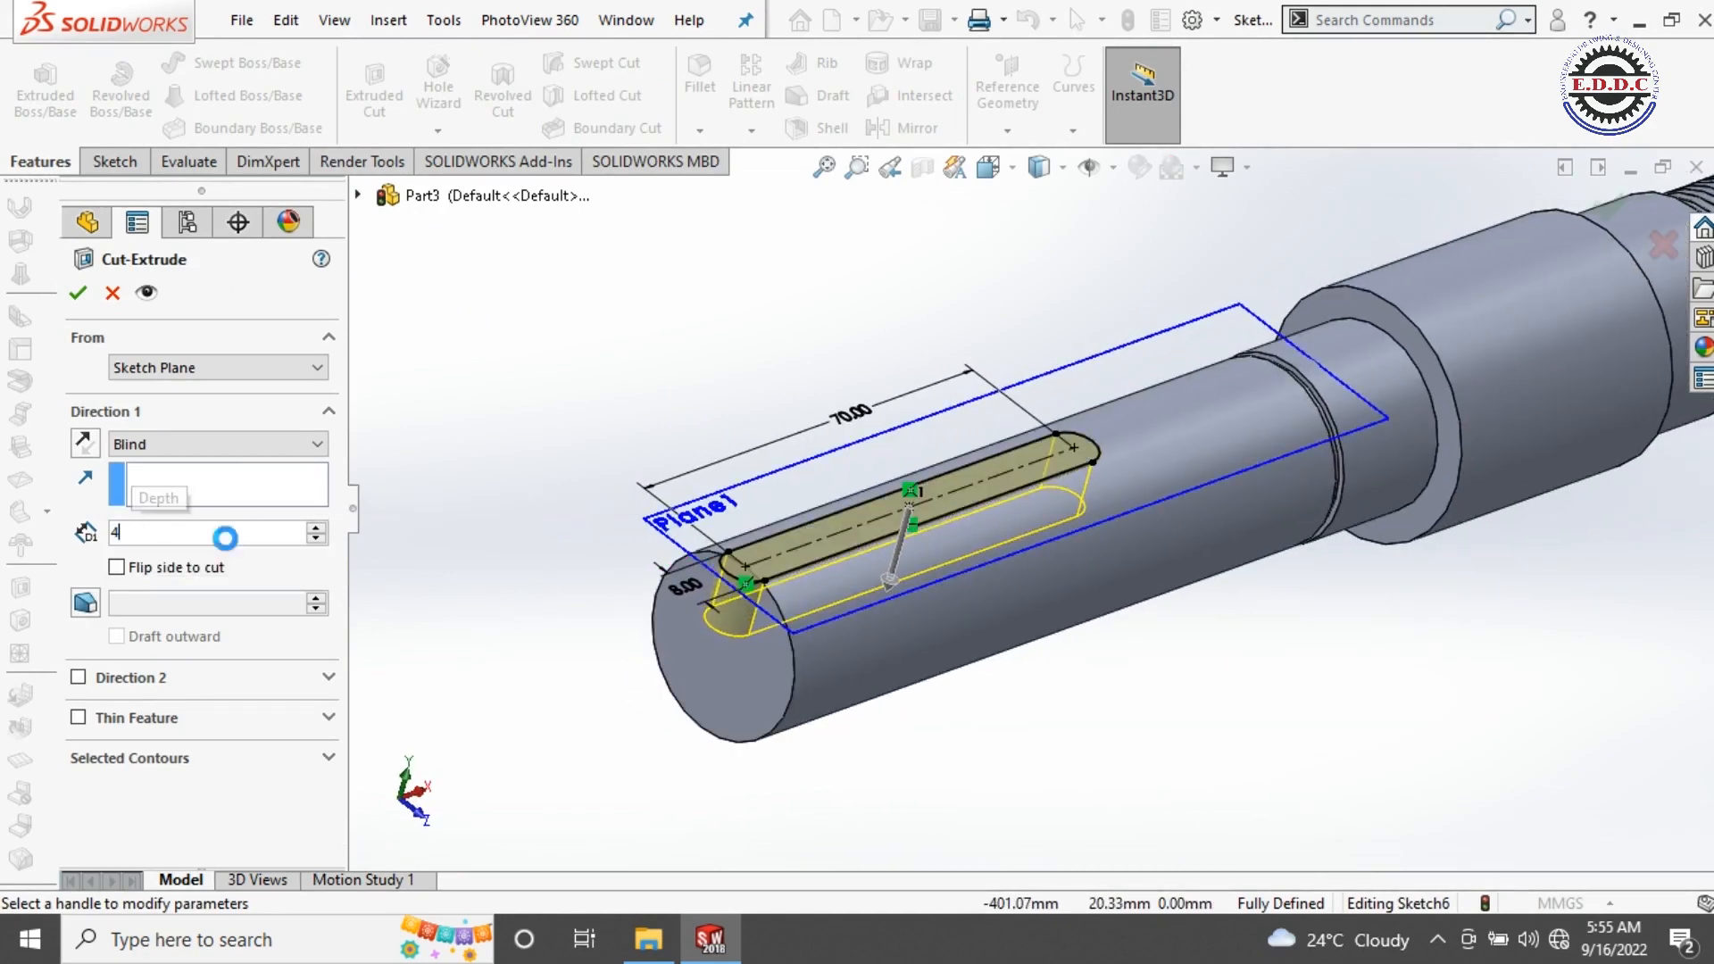
{"action": "key", "text": "Return"}
{"action": "left_click", "coordinate": [78, 292]}
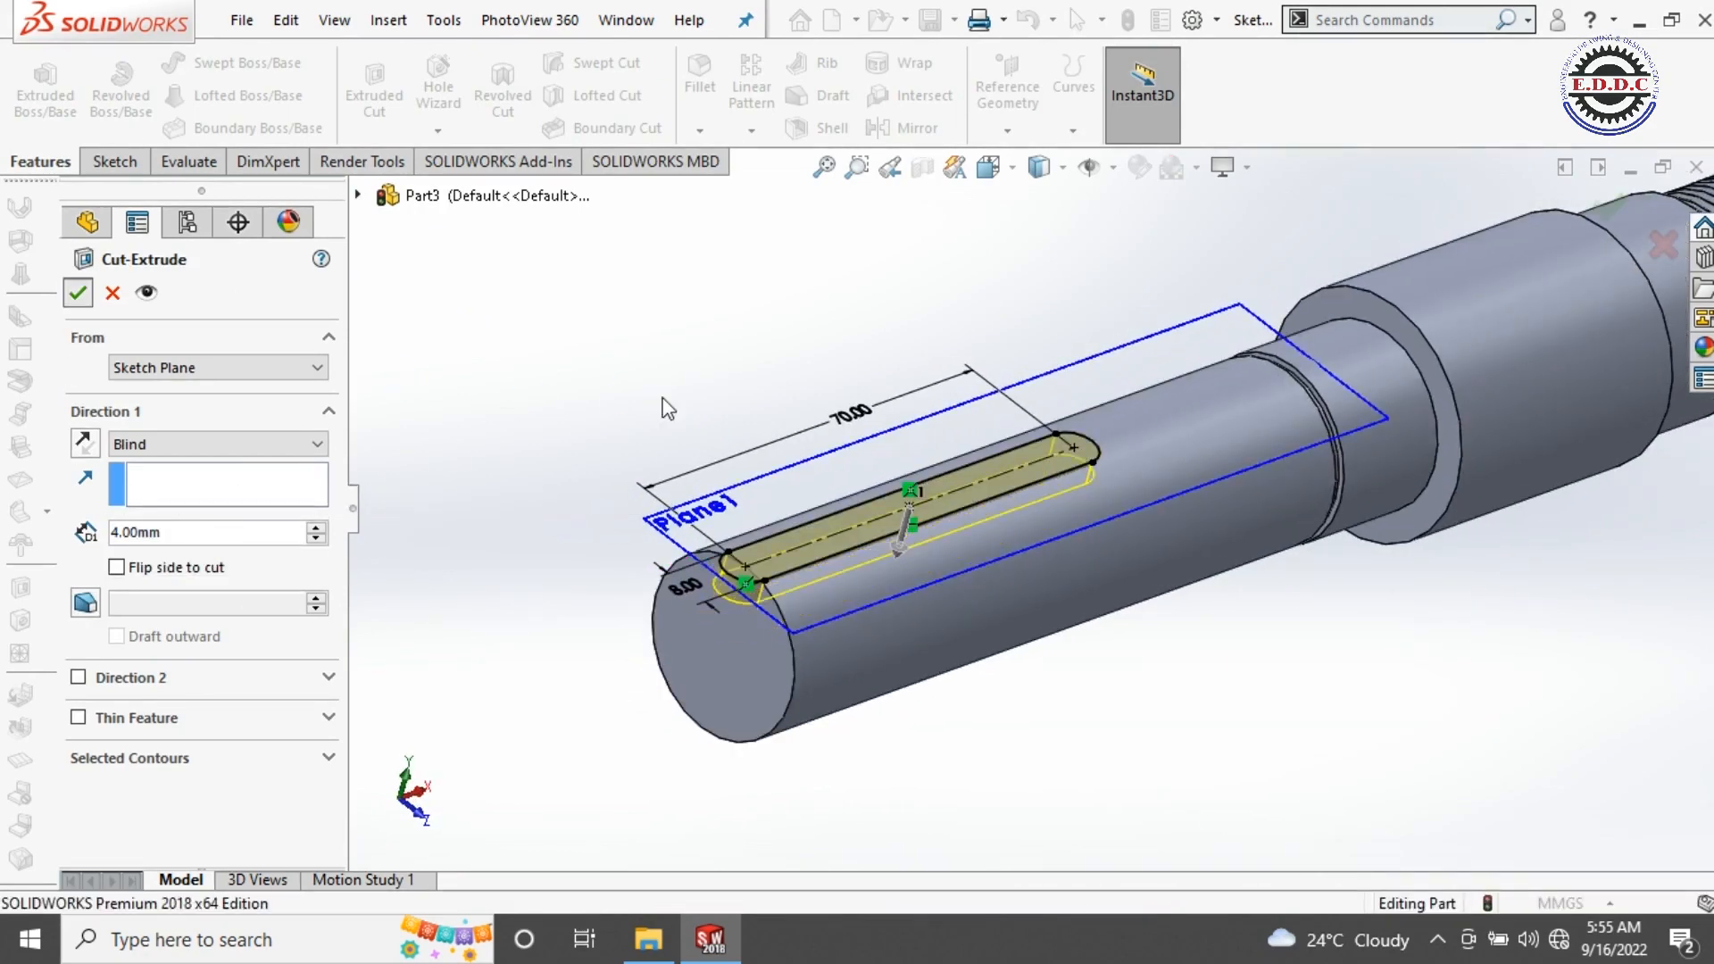
Step: Start a 1 mm, 45° chamfer on the keyed end's outer edge and the cylindrical face of the largest-diameter section
{"action": "left_click", "coordinate": [699, 131]}
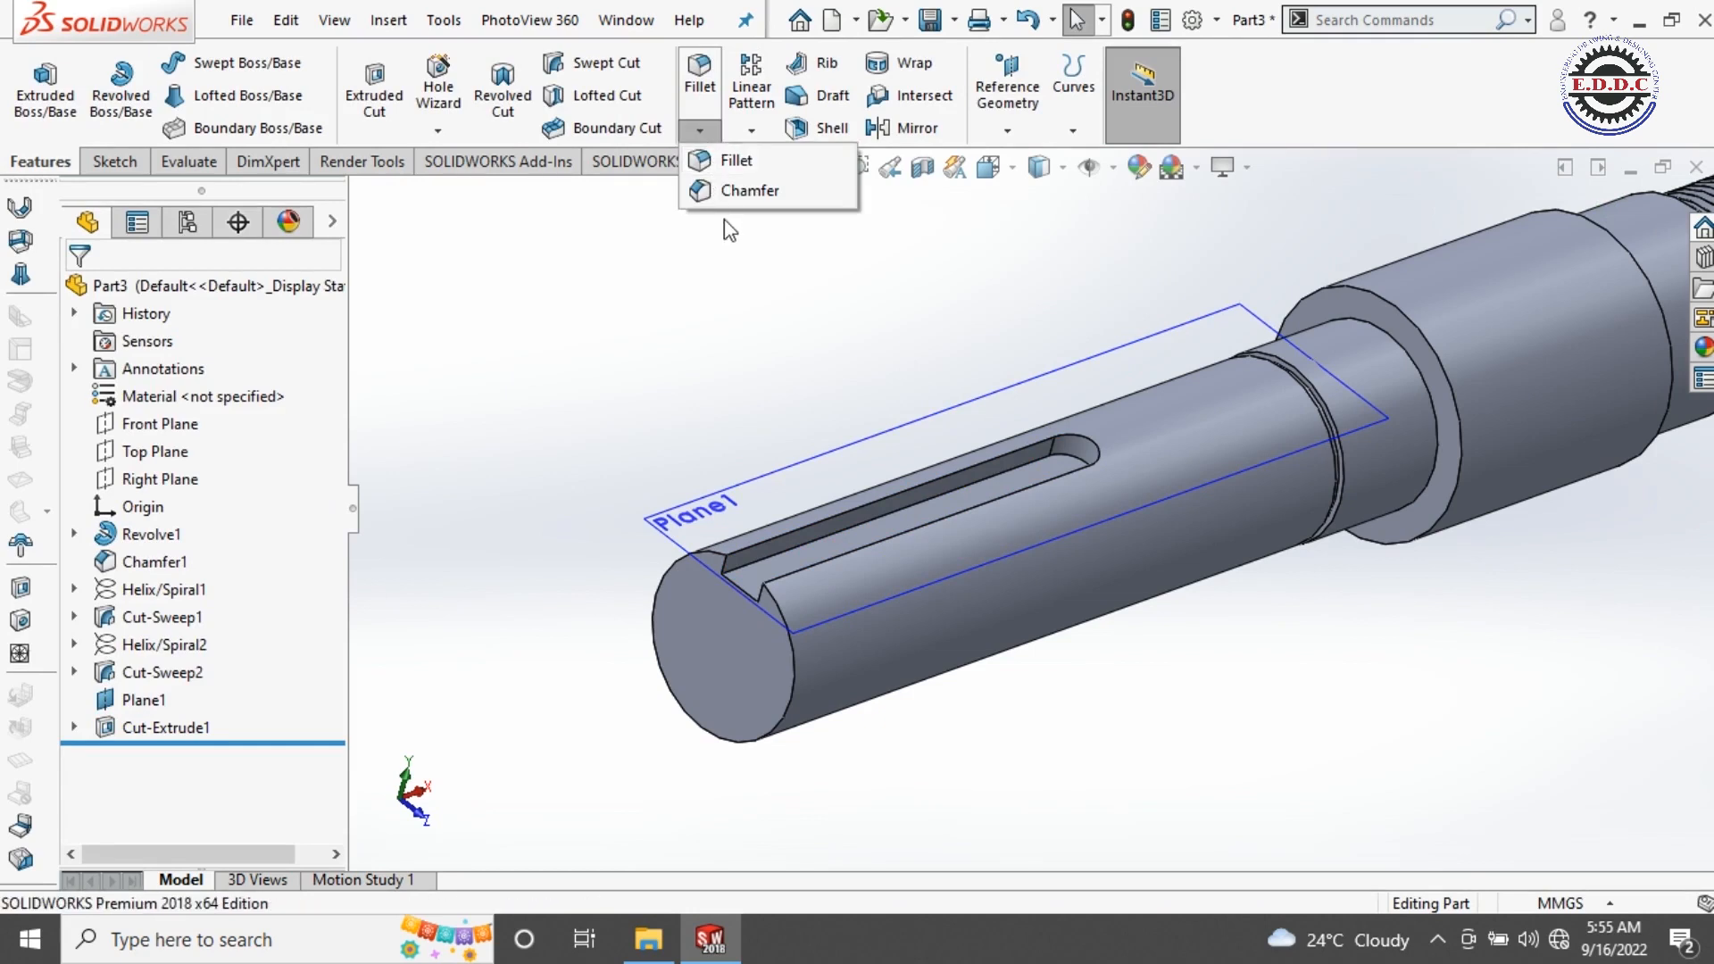
{"action": "left_click", "coordinate": [741, 188]}
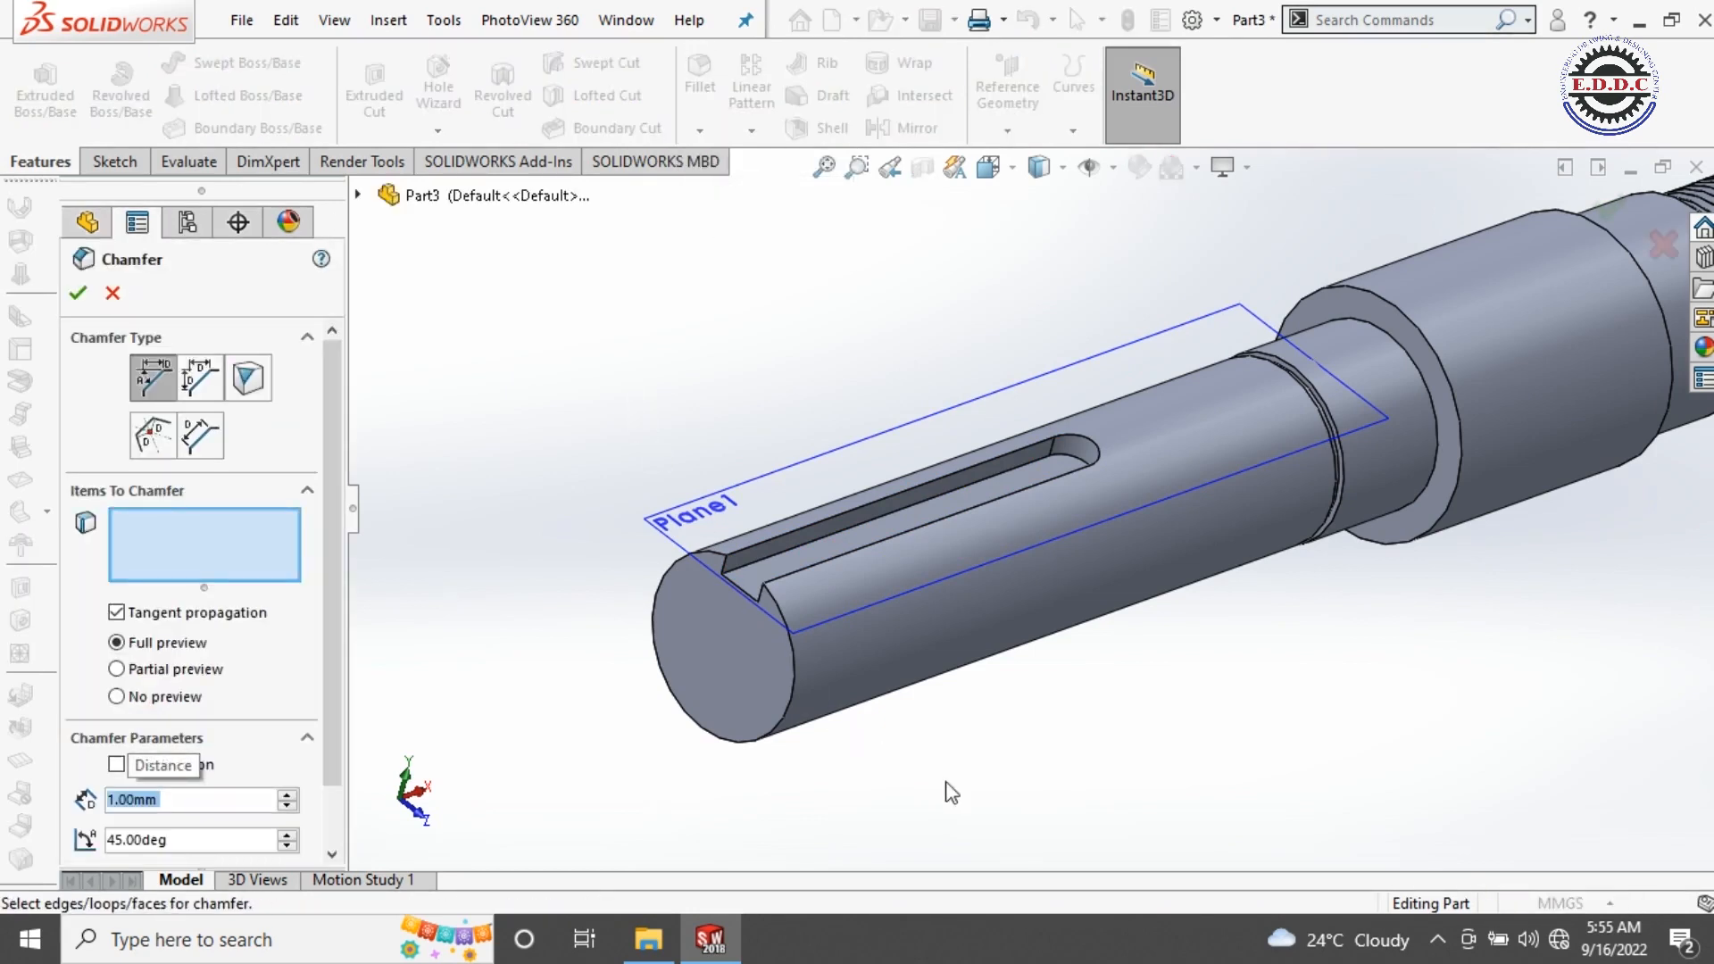
{"action": "left_click", "coordinate": [794, 684]}
{"action": "scroll", "coordinate": [1004, 768], "scroll_direction": "up", "scroll_amount": 3}
{"action": "scroll", "coordinate": [1278, 541], "scroll_direction": "down", "scroll_amount": 2}
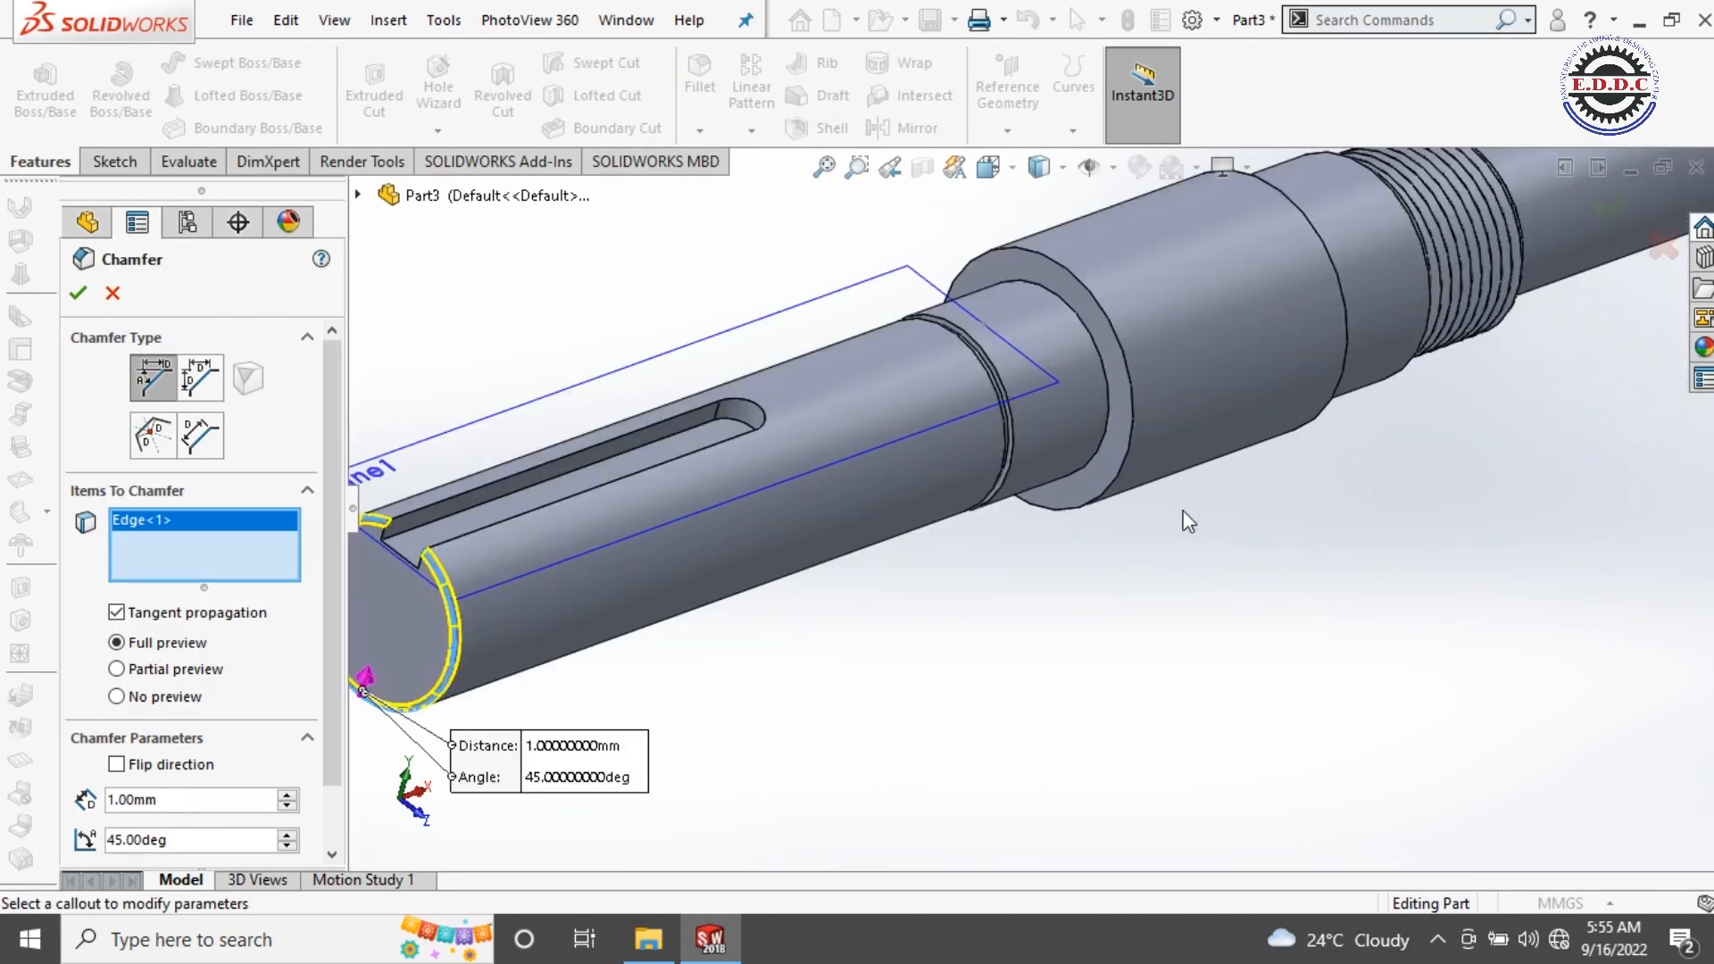
{"action": "scroll", "coordinate": [1186, 525], "scroll_direction": "down", "scroll_amount": 3}
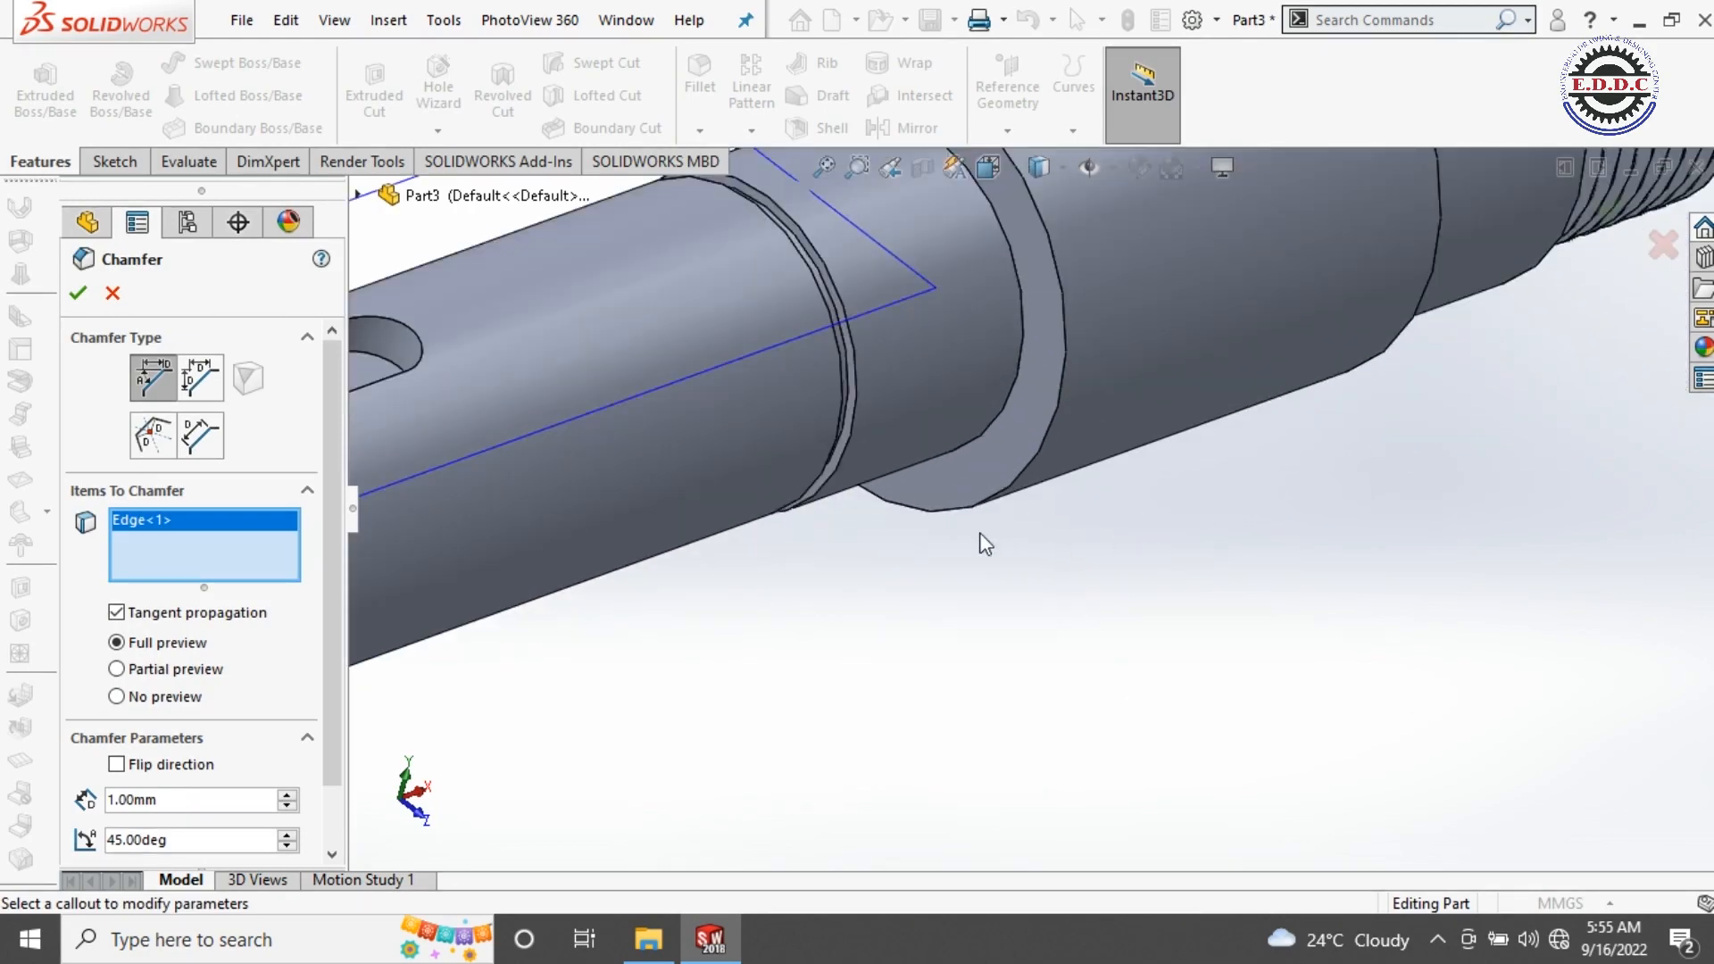
{"action": "left_click", "coordinate": [1148, 411]}
{"action": "scroll", "coordinate": [1148, 411], "scroll_direction": "up", "scroll_amount": 3}
{"action": "scroll", "coordinate": [1088, 527], "scroll_direction": "up", "scroll_amount": 3}
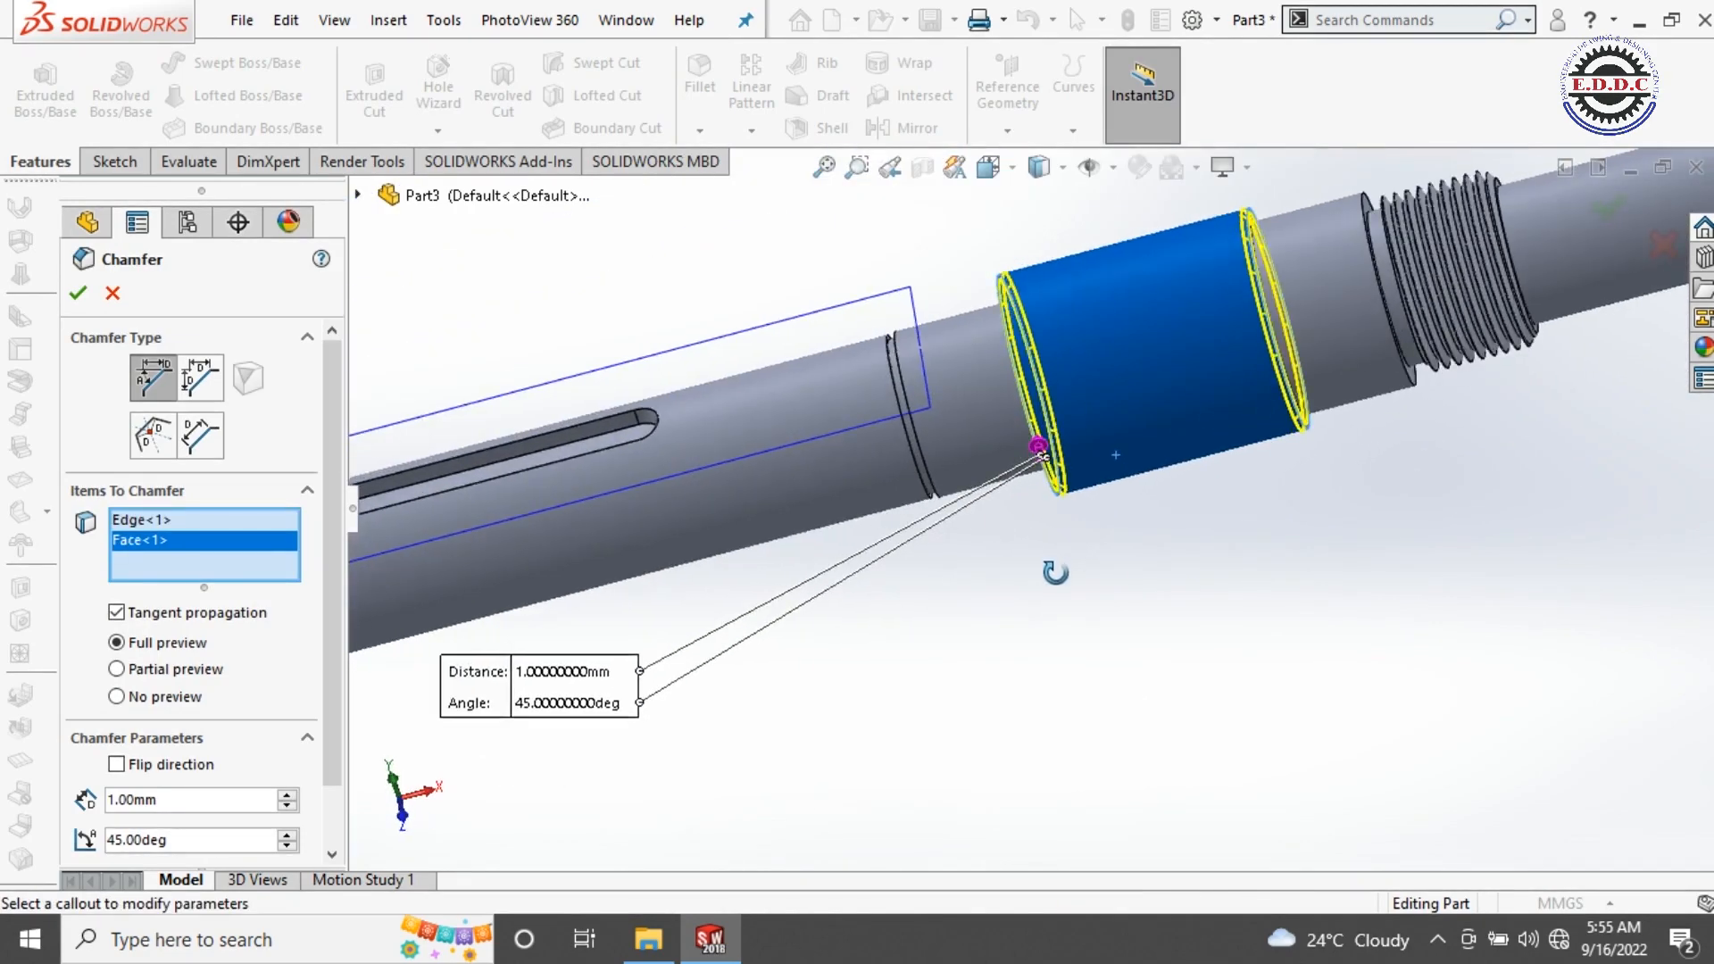
Step: Add the shoulder edges next to the collar thread and the small-end thread to the chamfer and apply it
{"action": "scroll", "coordinate": [1231, 476], "scroll_direction": "down", "scroll_amount": 4}
{"action": "scroll", "coordinate": [1218, 450], "scroll_direction": "down", "scroll_amount": 1}
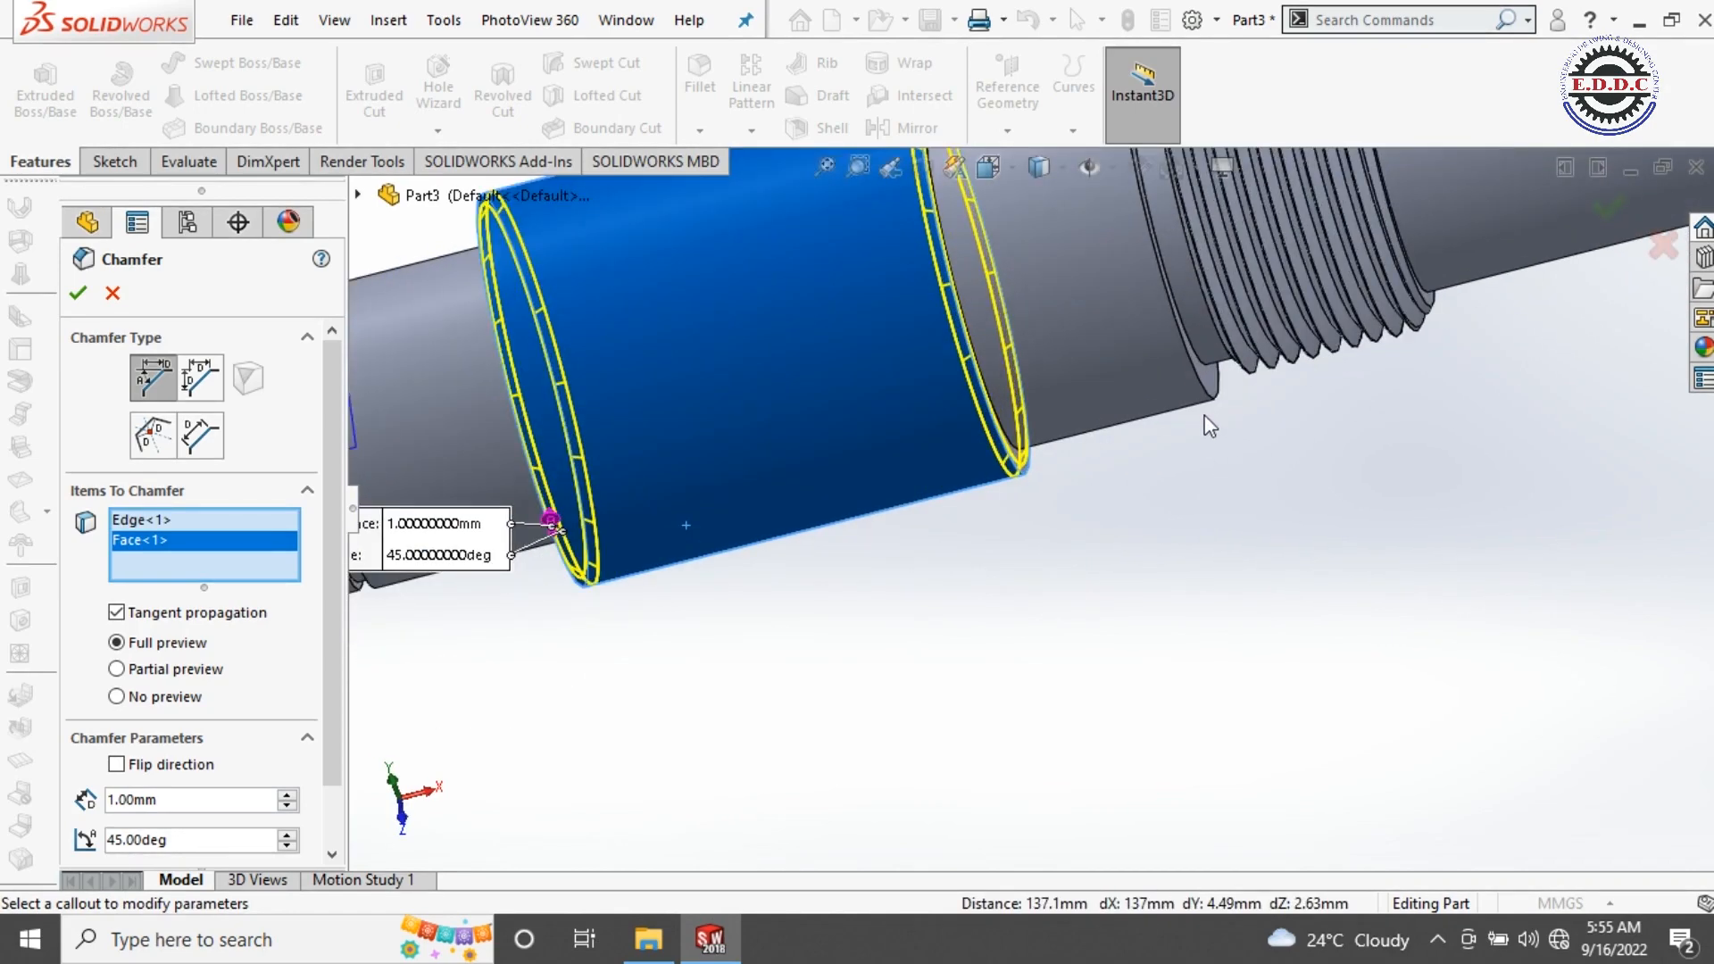
{"action": "left_click", "coordinate": [1209, 406]}
{"action": "scroll", "coordinate": [1152, 375], "scroll_direction": "up", "scroll_amount": 5}
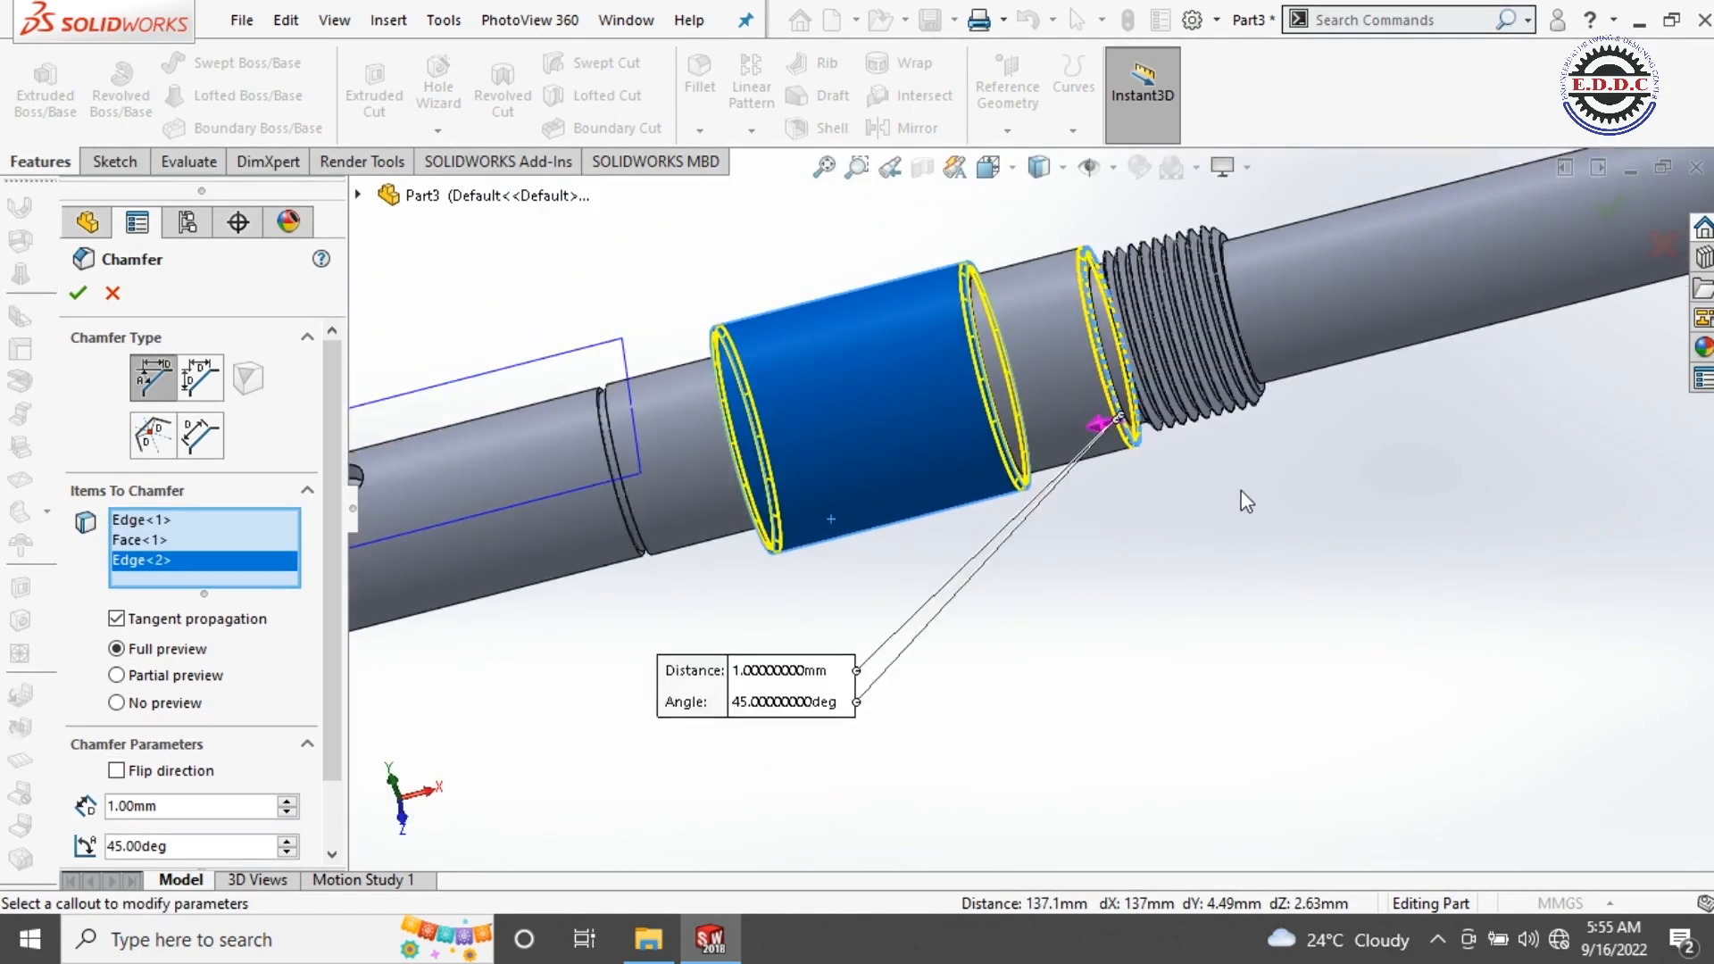
{"action": "scroll", "coordinate": [1390, 420], "scroll_direction": "down", "scroll_amount": 6}
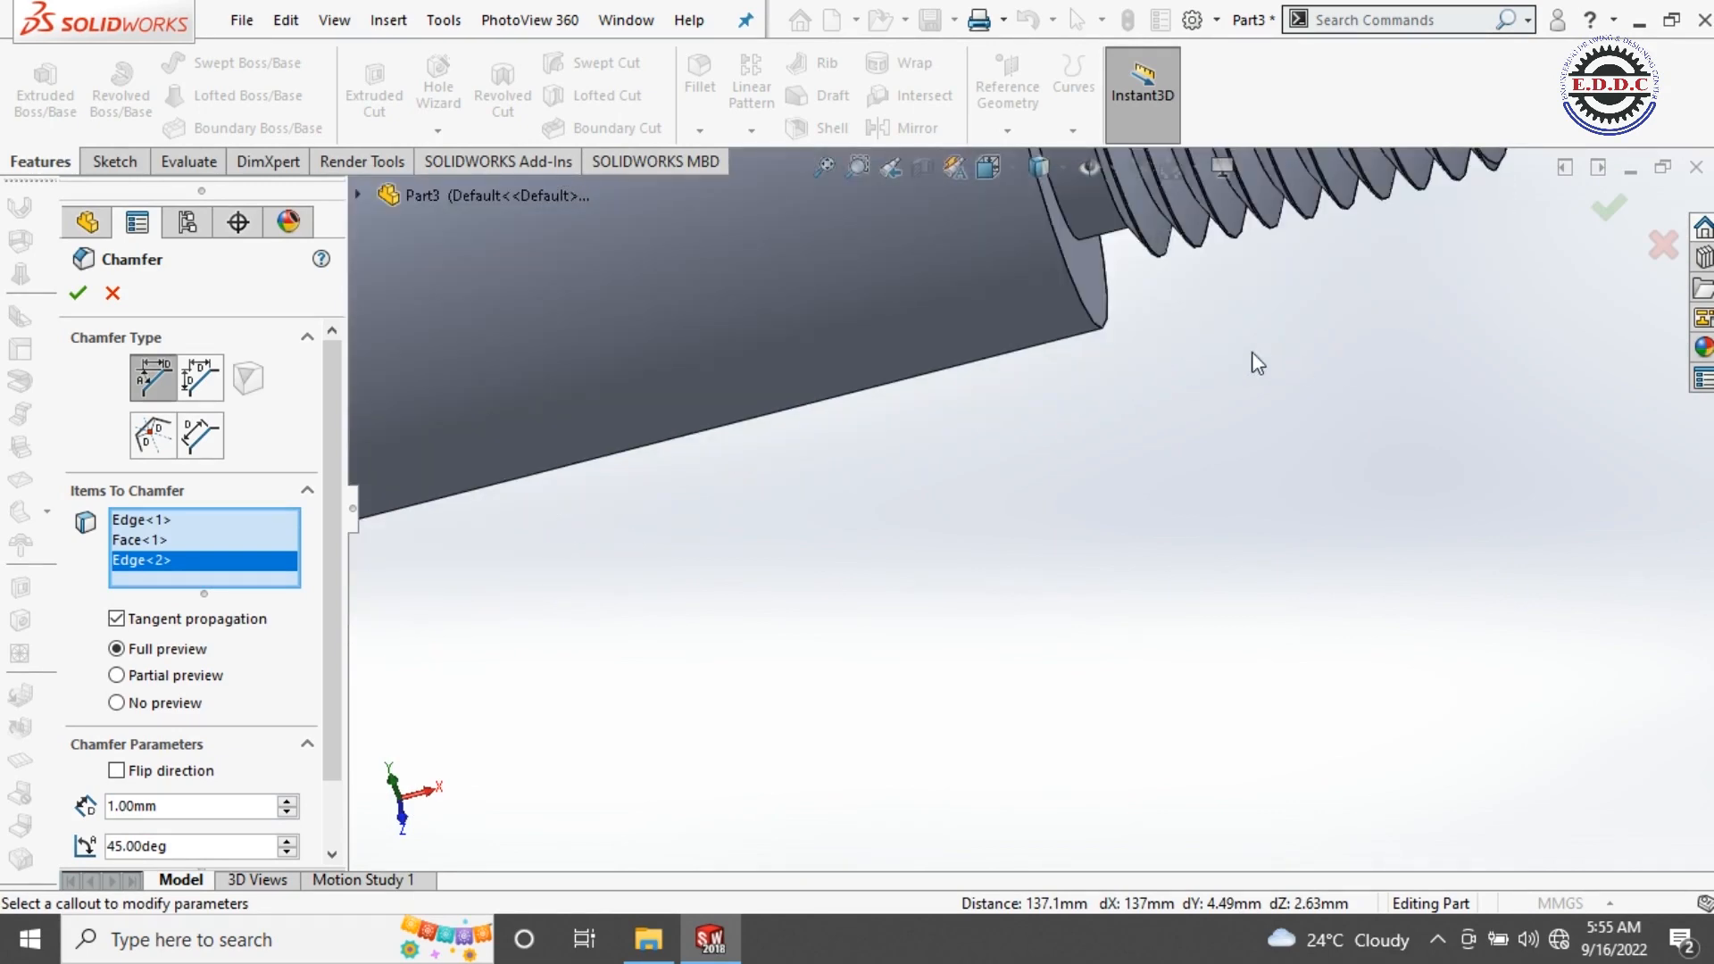
{"action": "left_click", "coordinate": [1105, 325]}
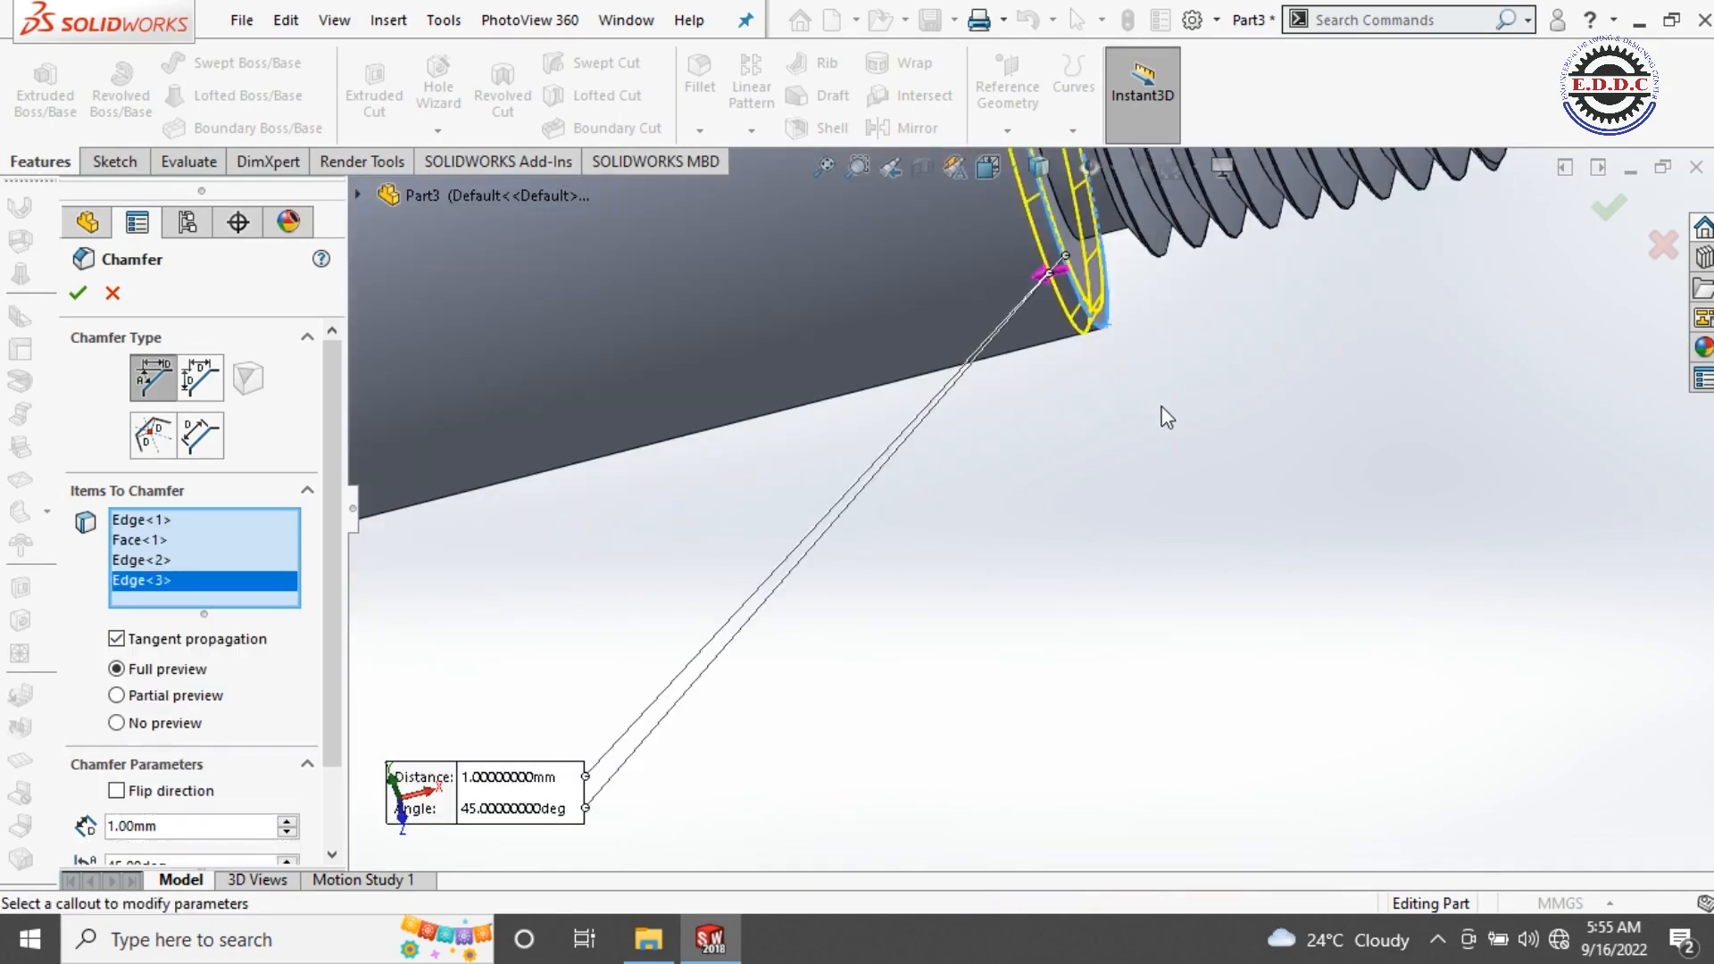
{"action": "scroll", "coordinate": [1174, 434], "scroll_direction": "up", "scroll_amount": 5}
{"action": "scroll", "coordinate": [1180, 443], "scroll_direction": "up", "scroll_amount": 3}
{"action": "middle_click_drag", "start_coordinate": [1181, 446], "coordinate": [1188, 607]}
{"action": "scroll", "coordinate": [850, 558], "scroll_direction": "down", "scroll_amount": 3}
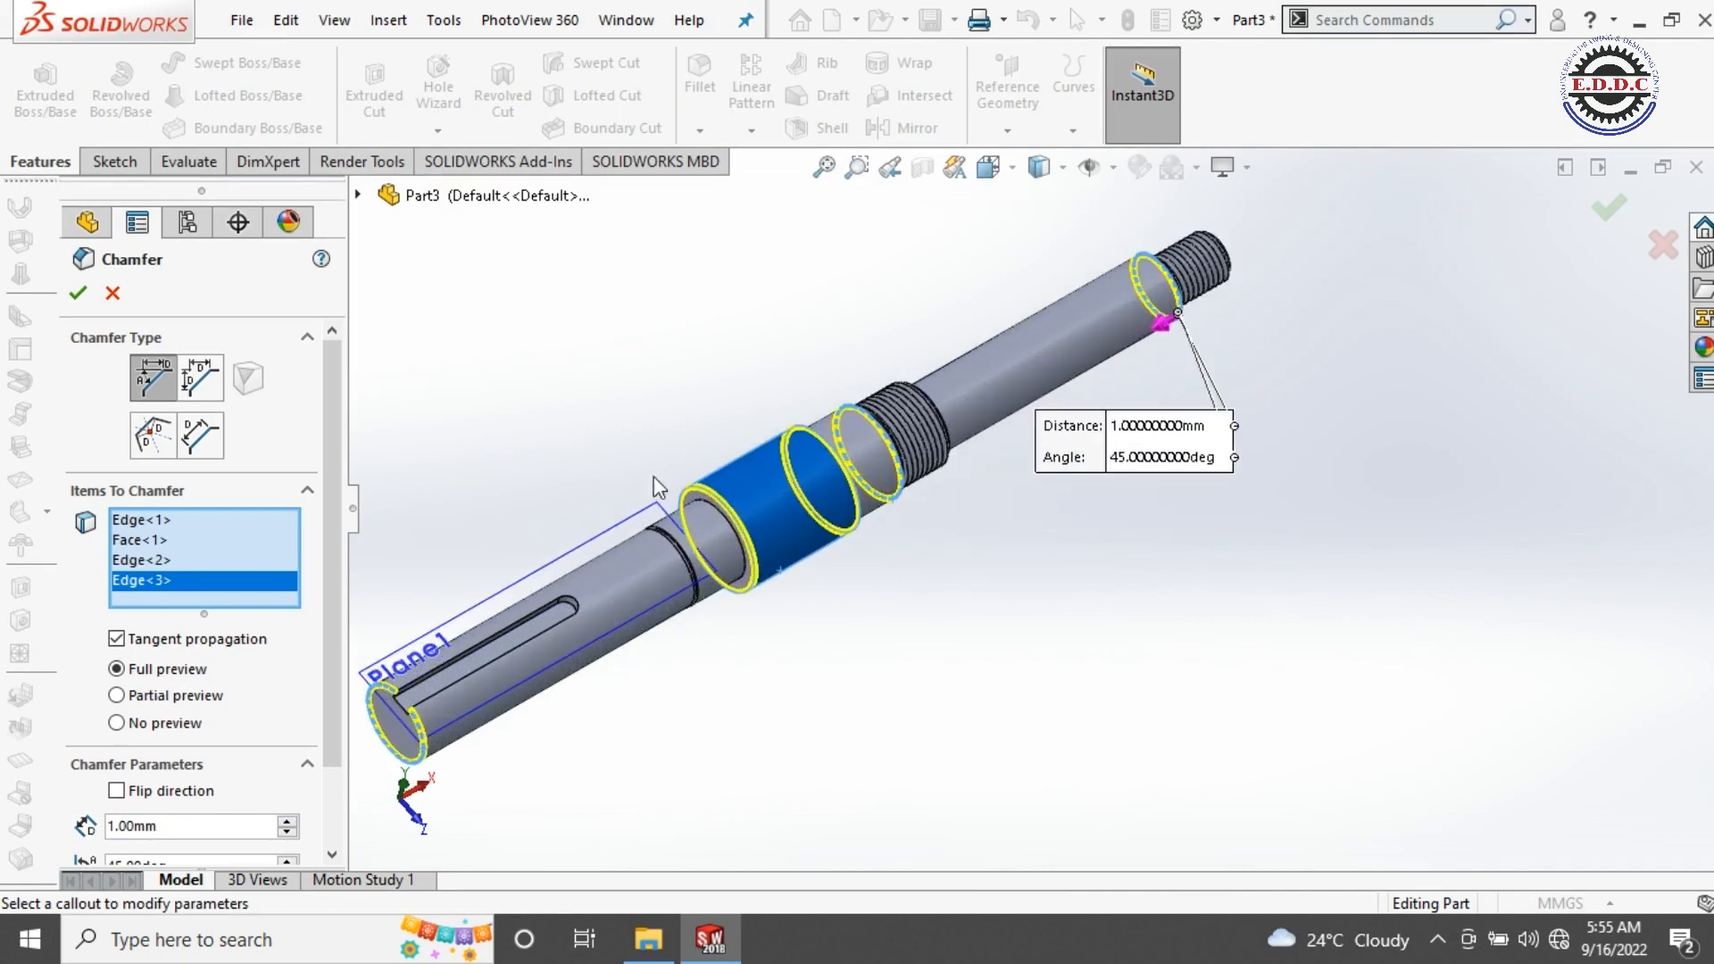
{"action": "left_click", "coordinate": [75, 294]}
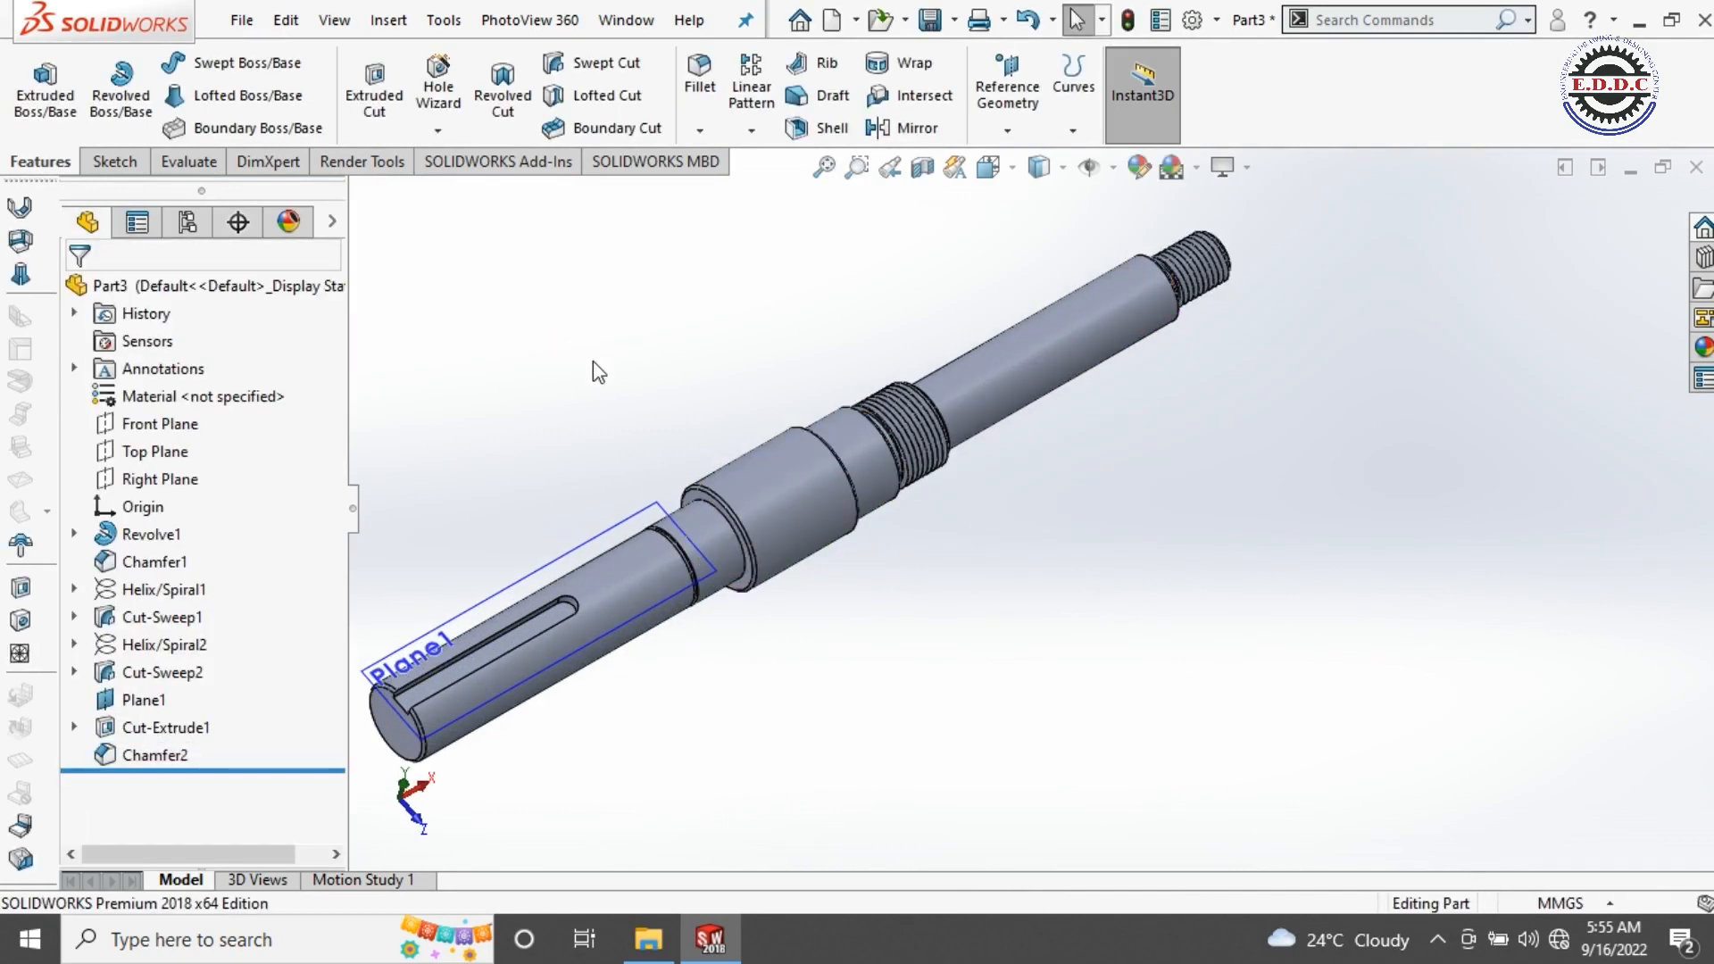
Step: Hide the keyway's tangent plane and show the shaft in isometric view
{"action": "right_click", "coordinate": [647, 546]}
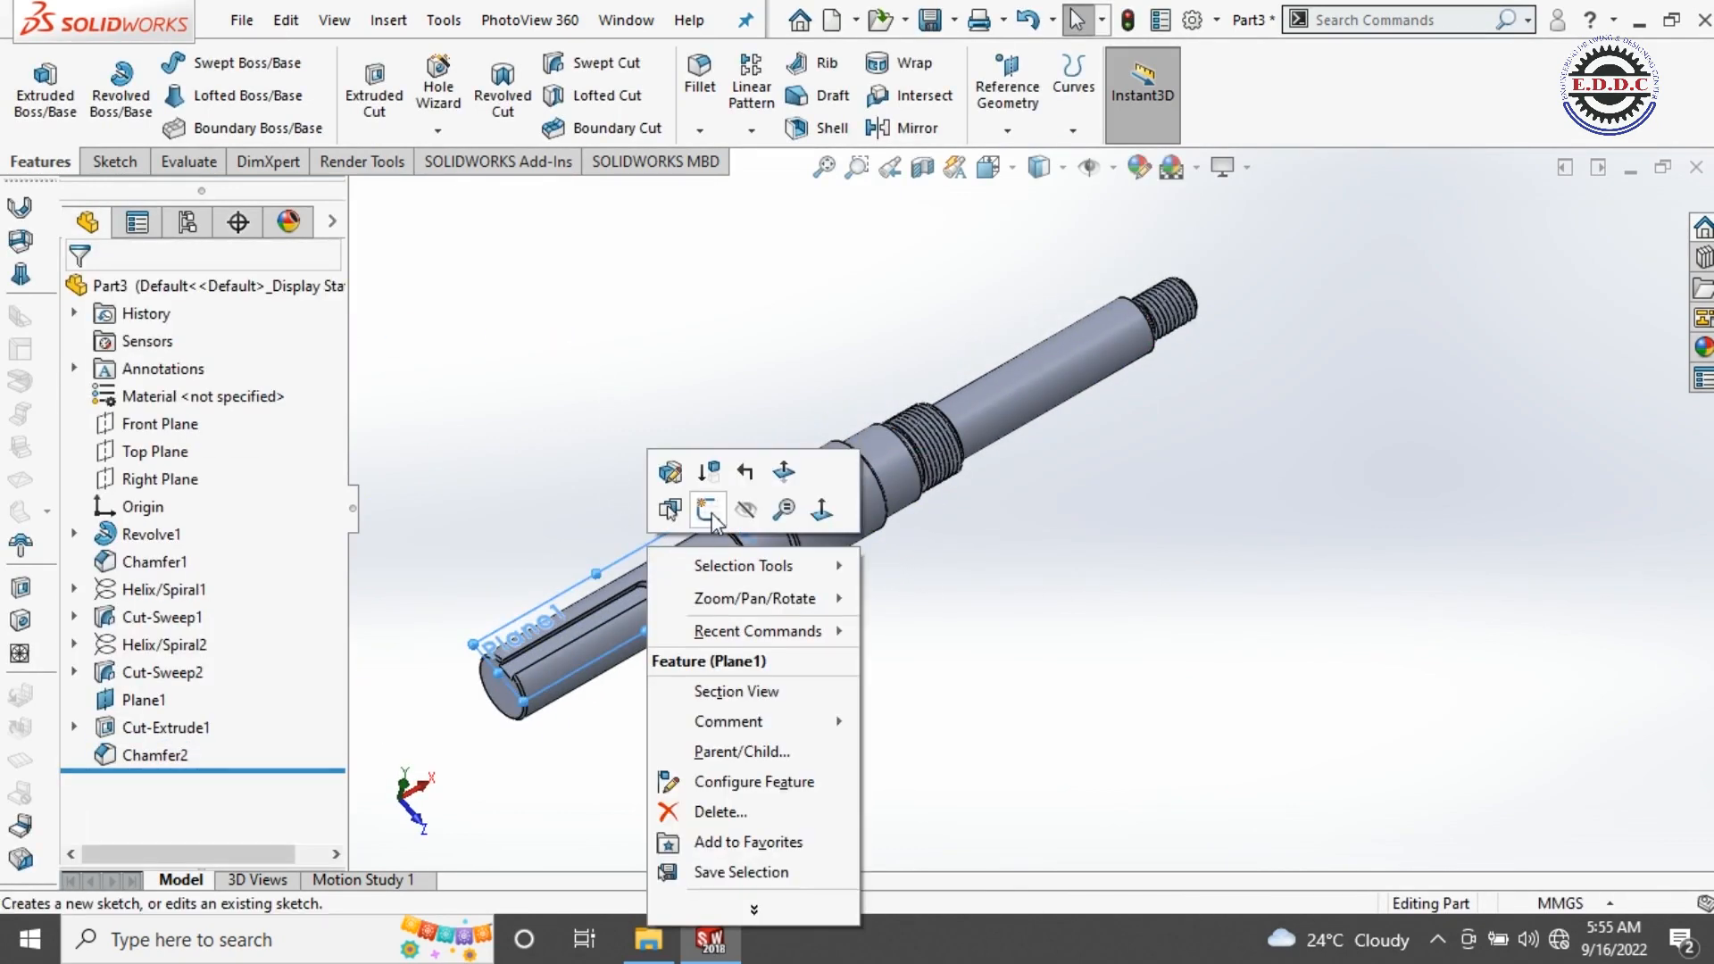
{"action": "left_click", "coordinate": [767, 398]}
{"action": "left_click", "coordinate": [1006, 173]}
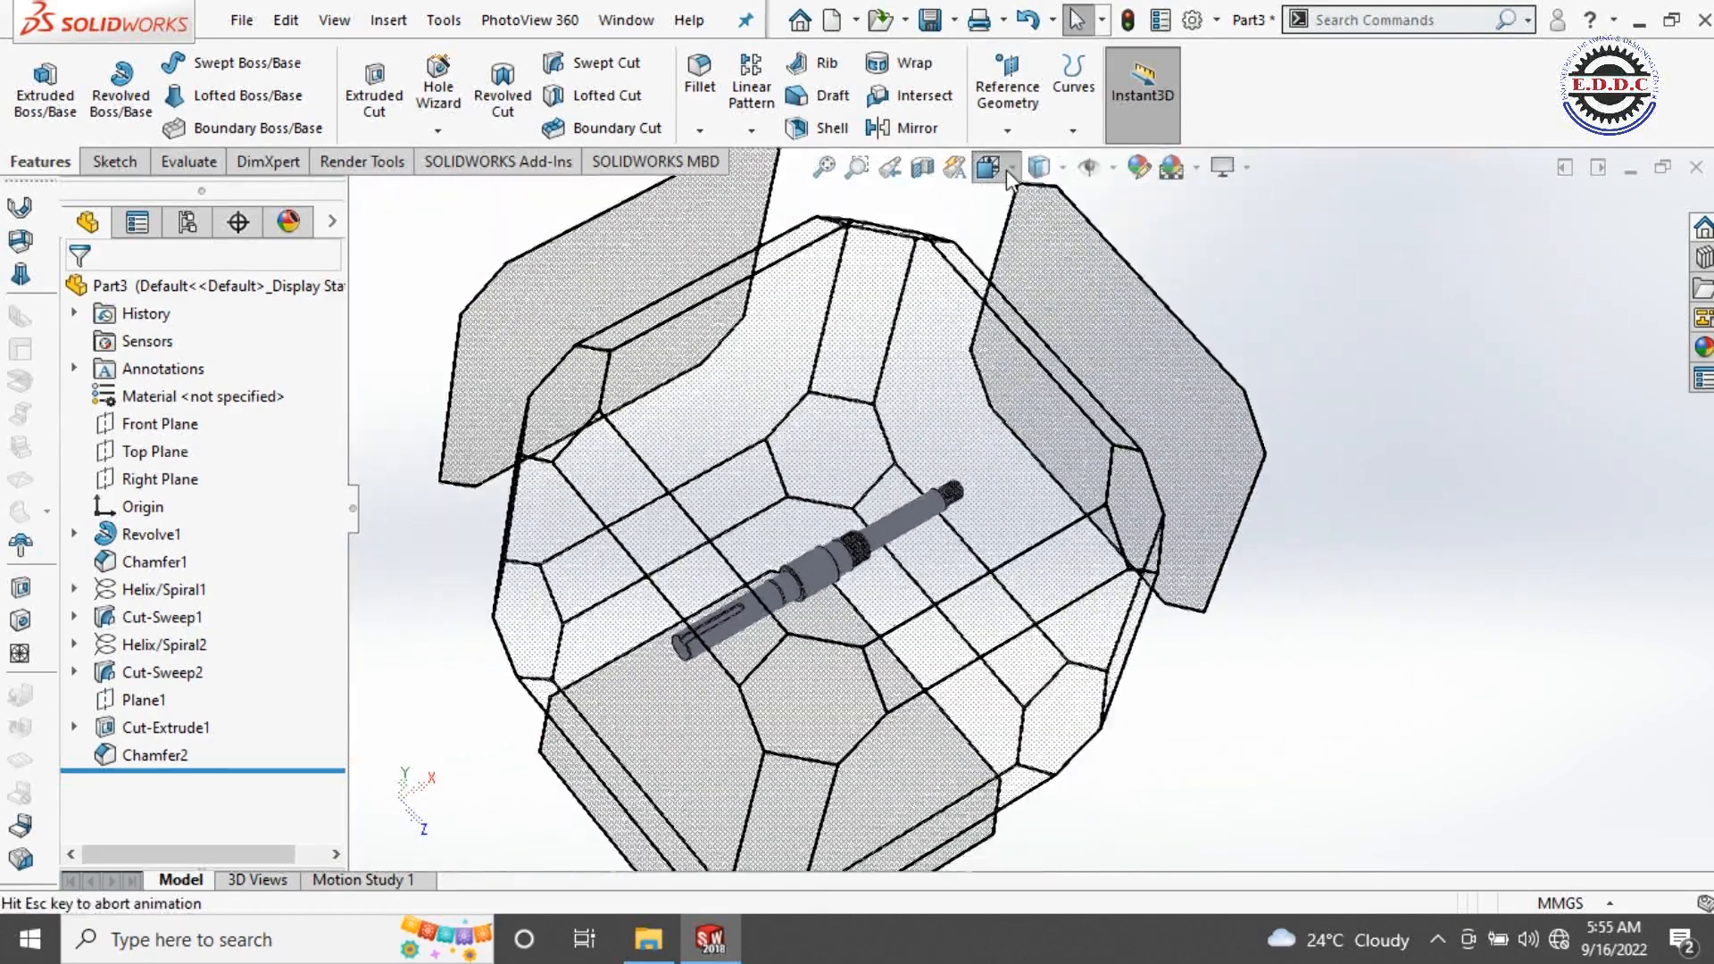
{"action": "left_click", "coordinate": [832, 652]}
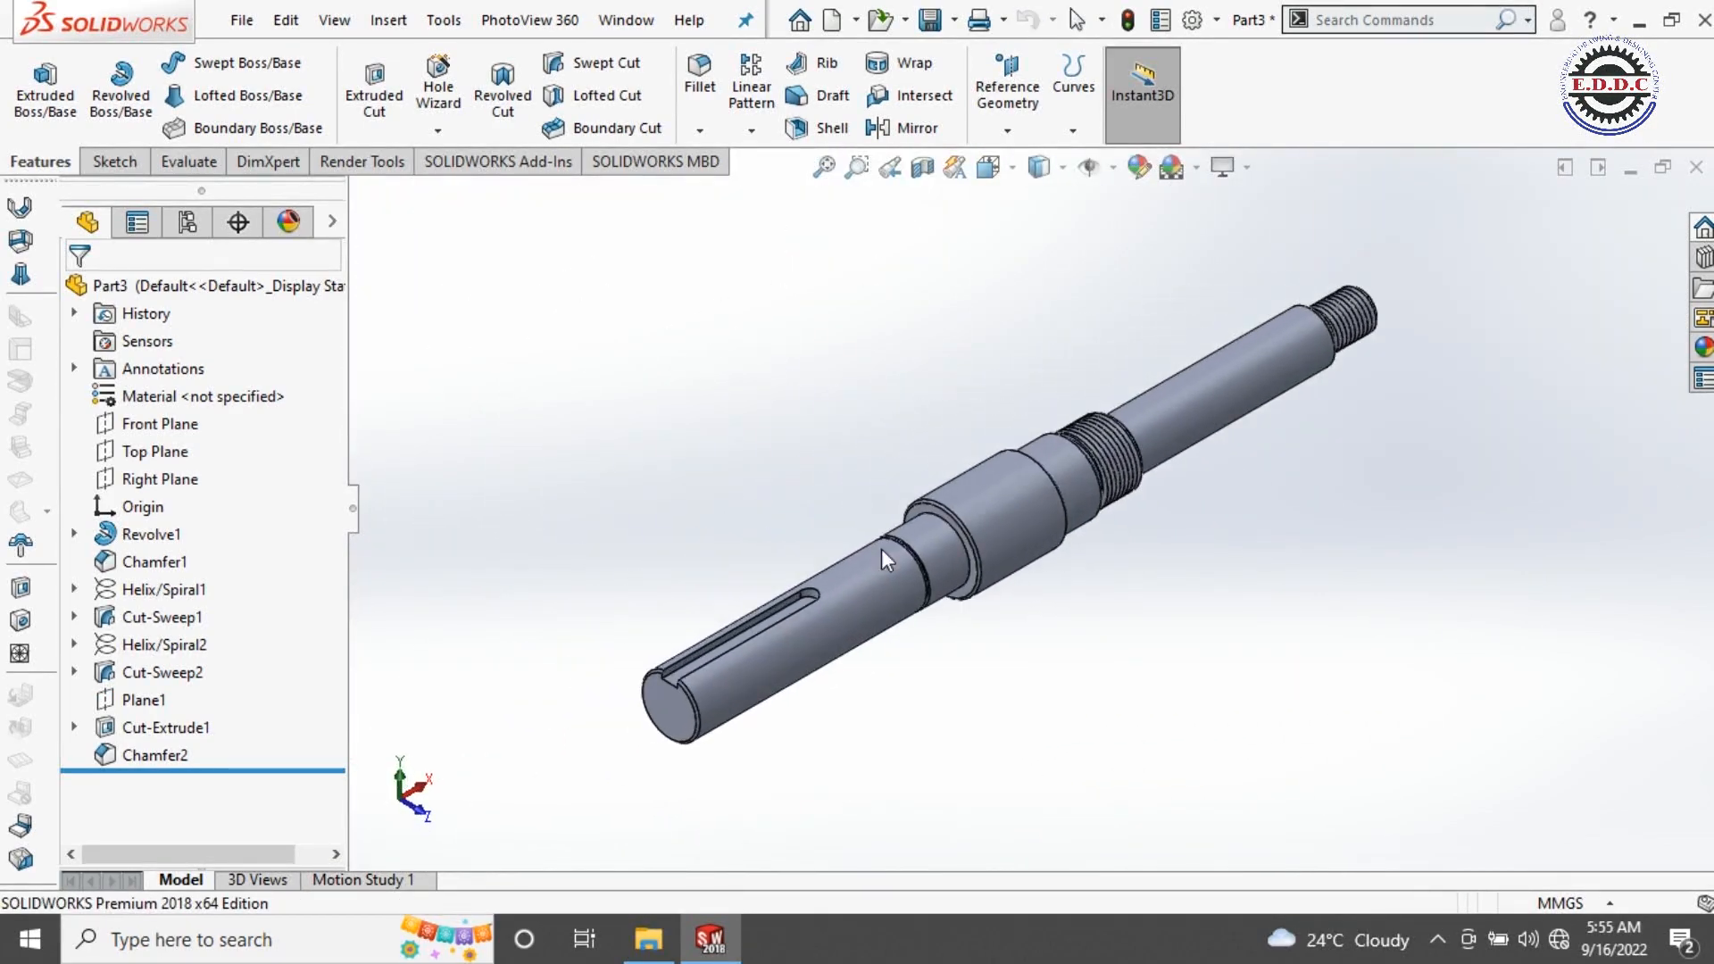
Step: Examine the finished shaft with its keyway, chamfers and both threaded sections
{"action": "scroll", "coordinate": [1062, 629], "scroll_direction": "down", "scroll_amount": 2}
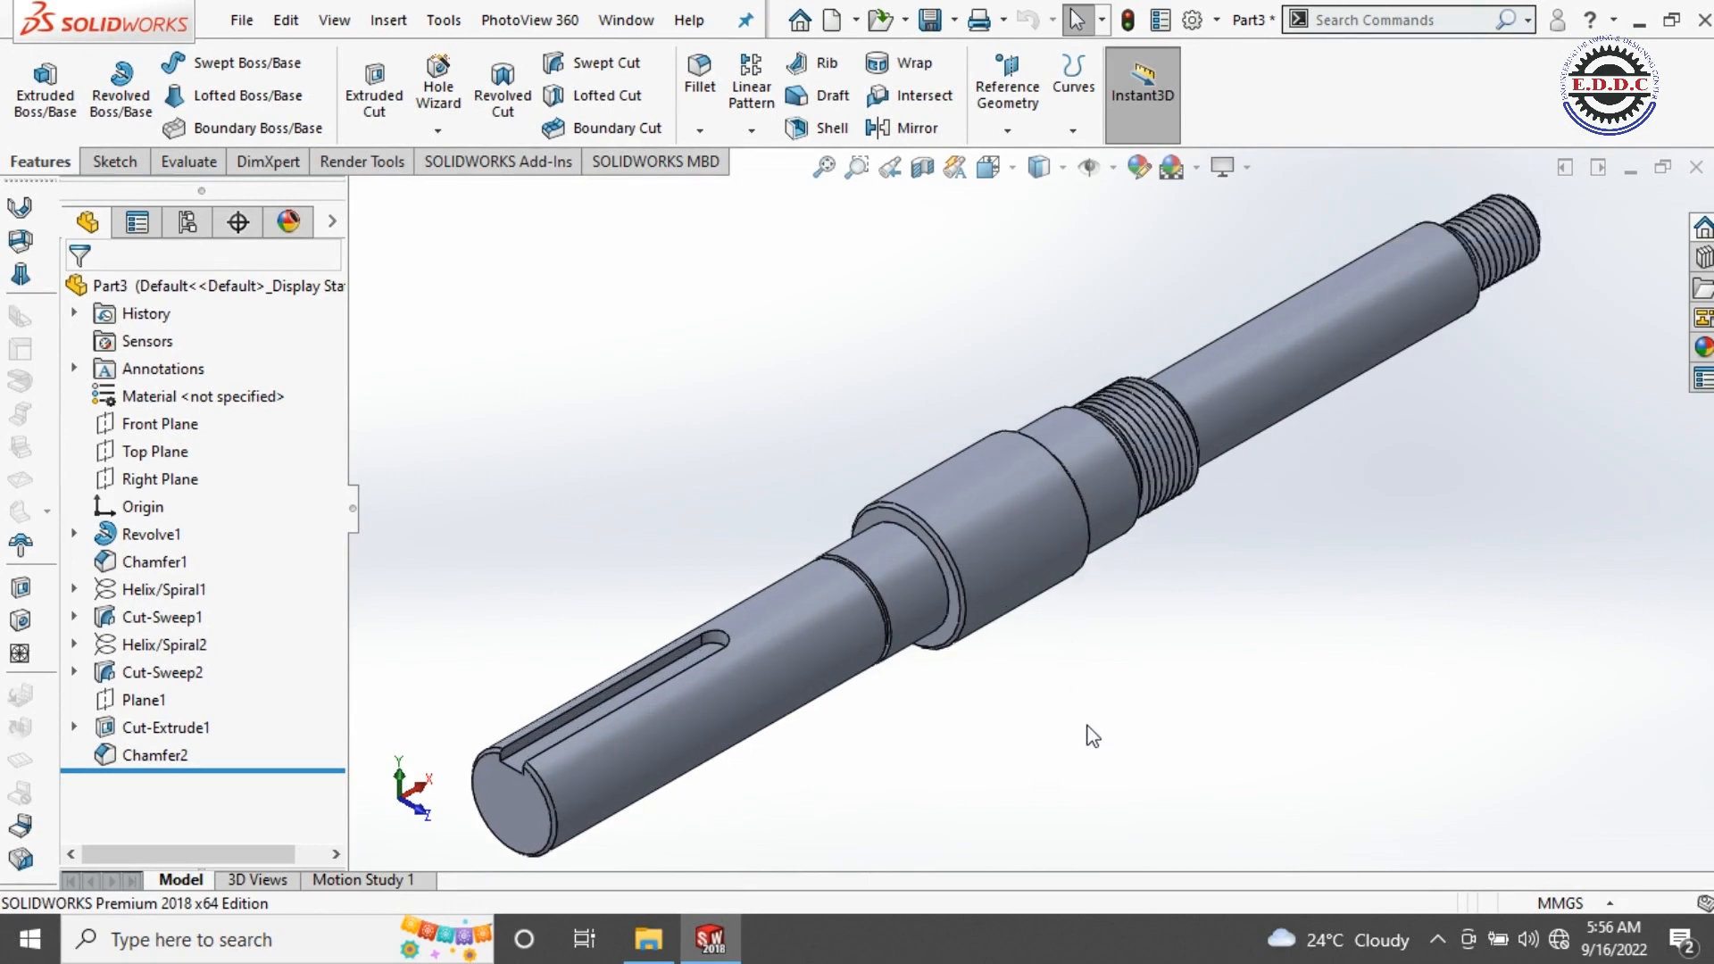
{"action": "scroll", "coordinate": [1088, 727], "scroll_direction": "up", "scroll_amount": 2}
{"action": "scroll", "coordinate": [1107, 681], "scroll_direction": "down", "scroll_amount": 2}
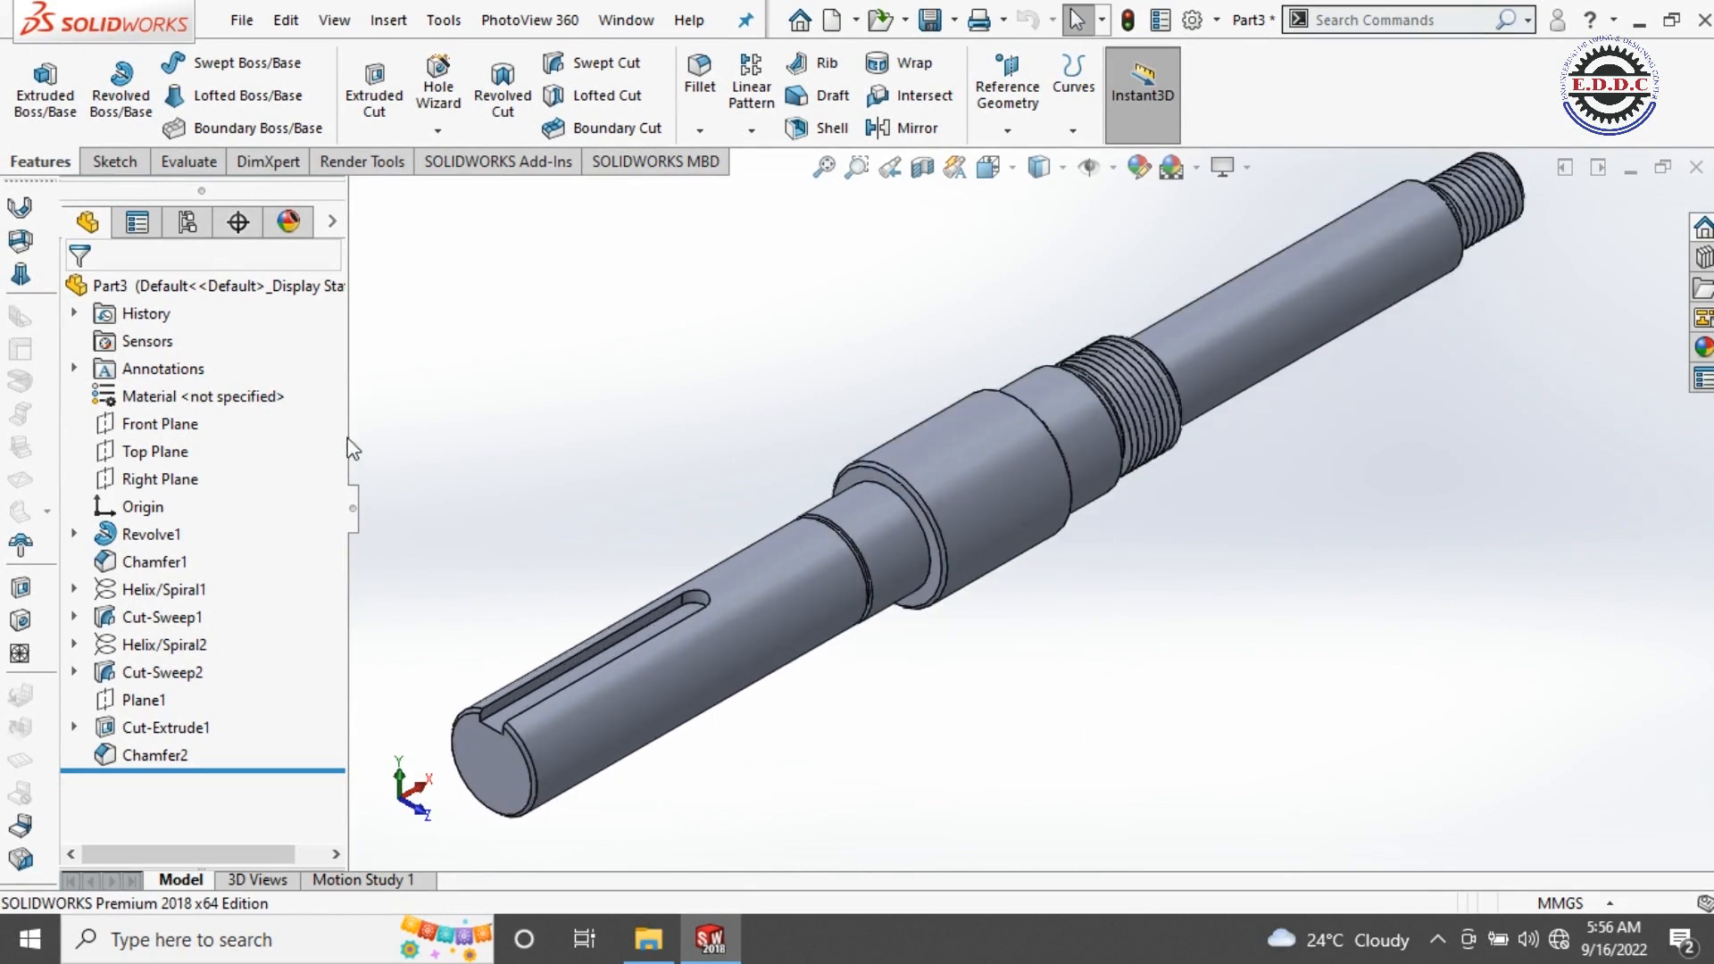
{"action": "left_click", "coordinate": [355, 519]}
{"action": "scroll", "coordinate": [1211, 486], "scroll_direction": "up", "scroll_amount": 2}
{"action": "scroll", "coordinate": [1216, 465], "scroll_direction": "down", "scroll_amount": 2}
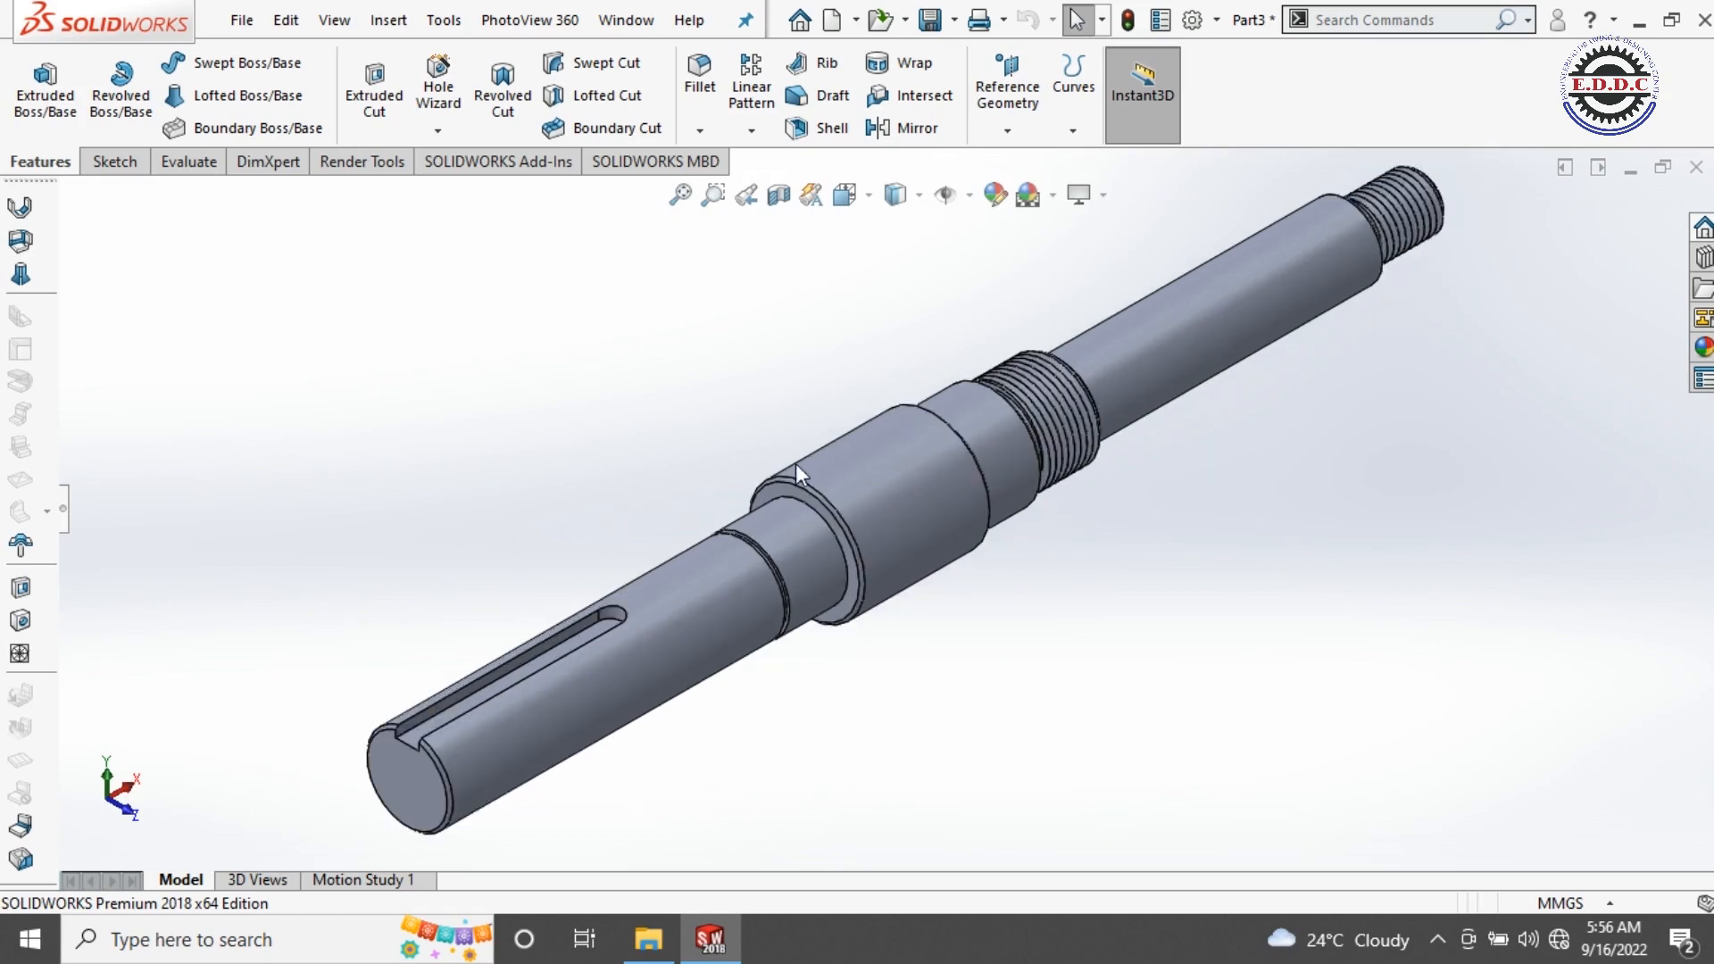
{"action": "left_click", "coordinate": [65, 510]}
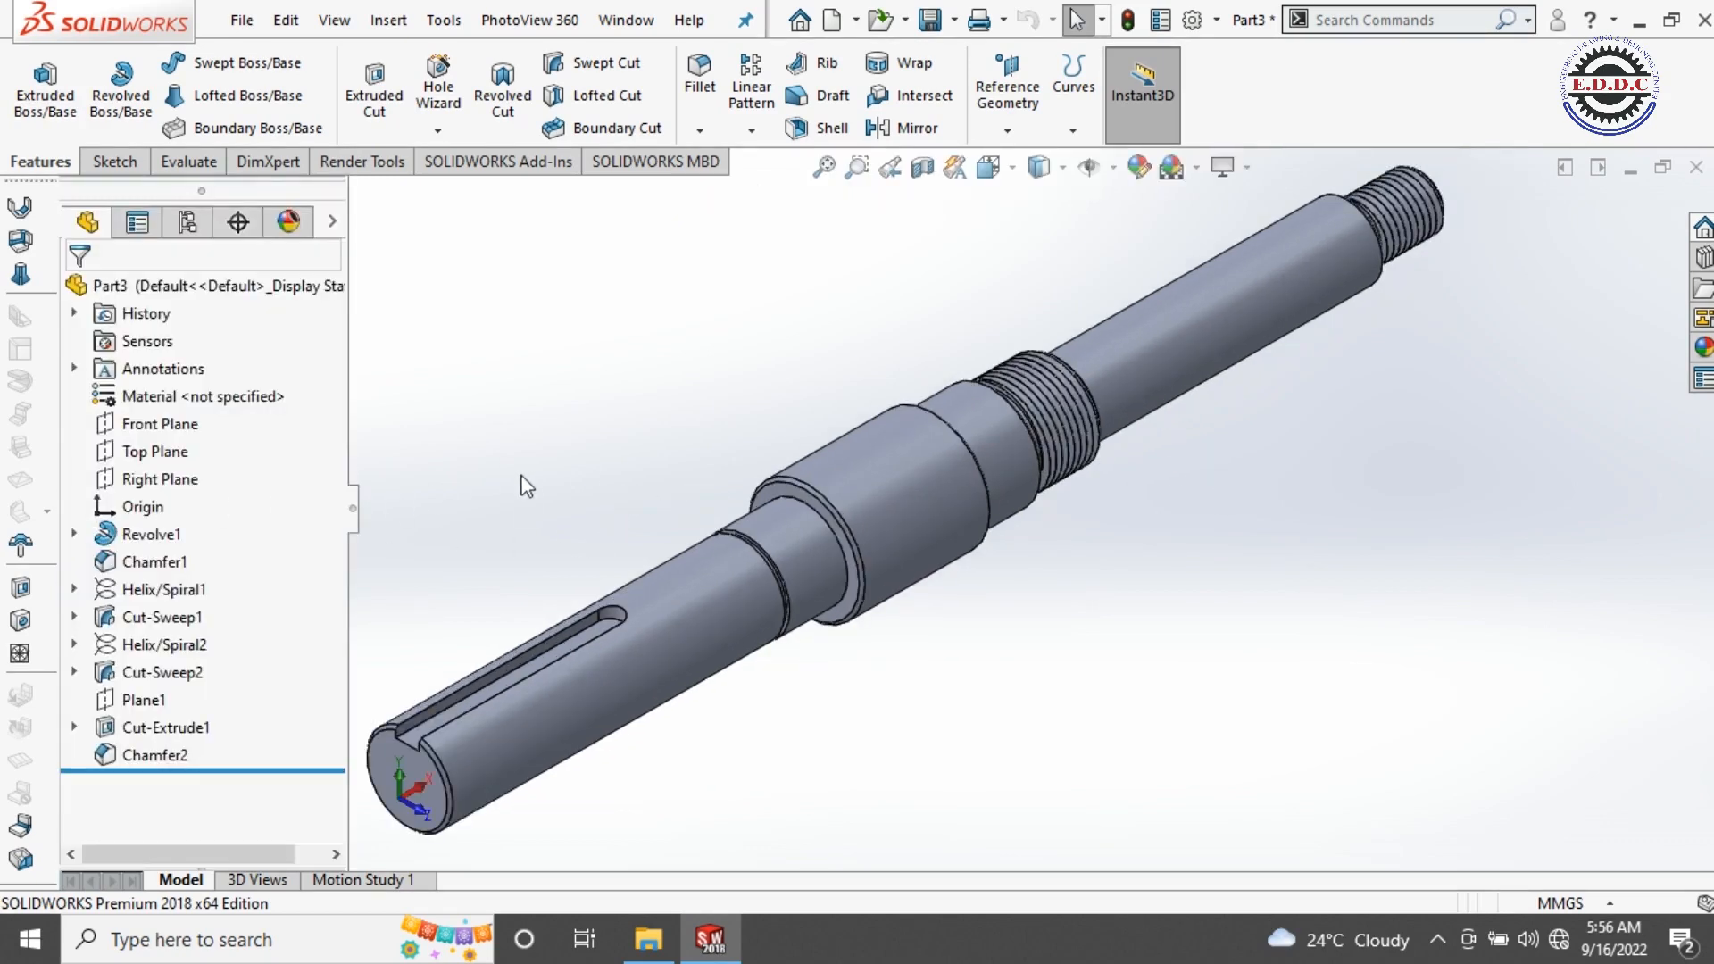
{"action": "right_click", "coordinate": [559, 462]}
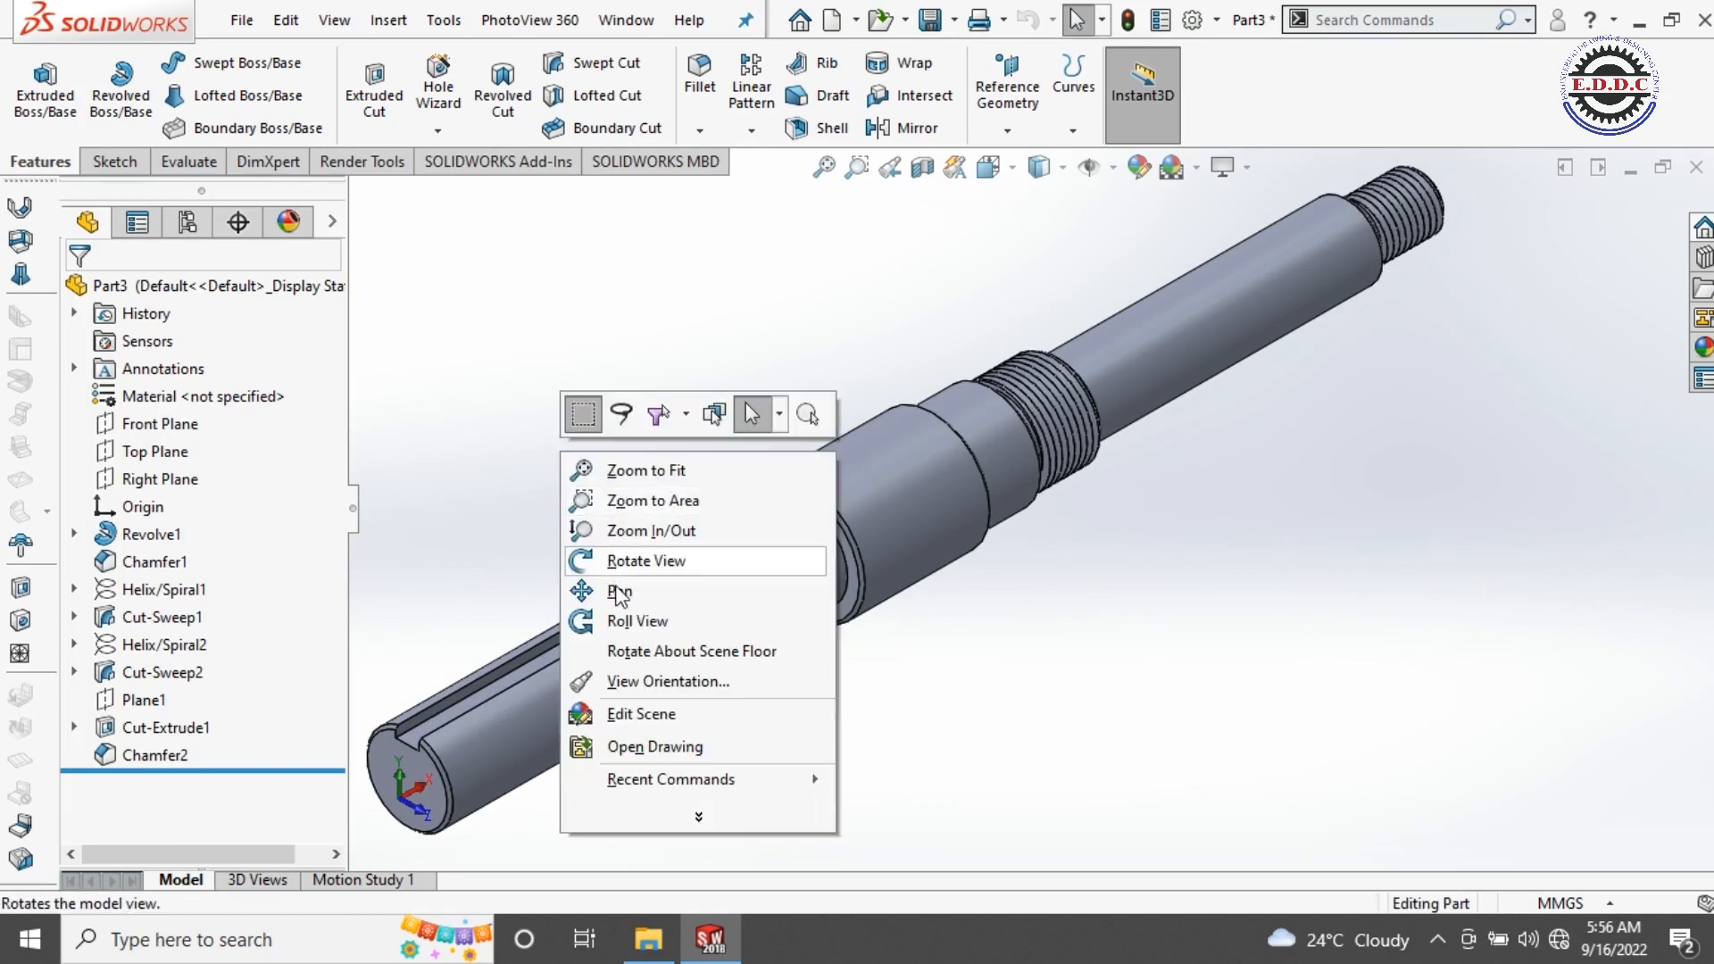
{"action": "left_click", "coordinate": [616, 589]}
{"action": "left_click_drag", "start_coordinate": [557, 470], "coordinate": [589, 470]}
{"action": "right_click", "coordinate": [554, 425]}
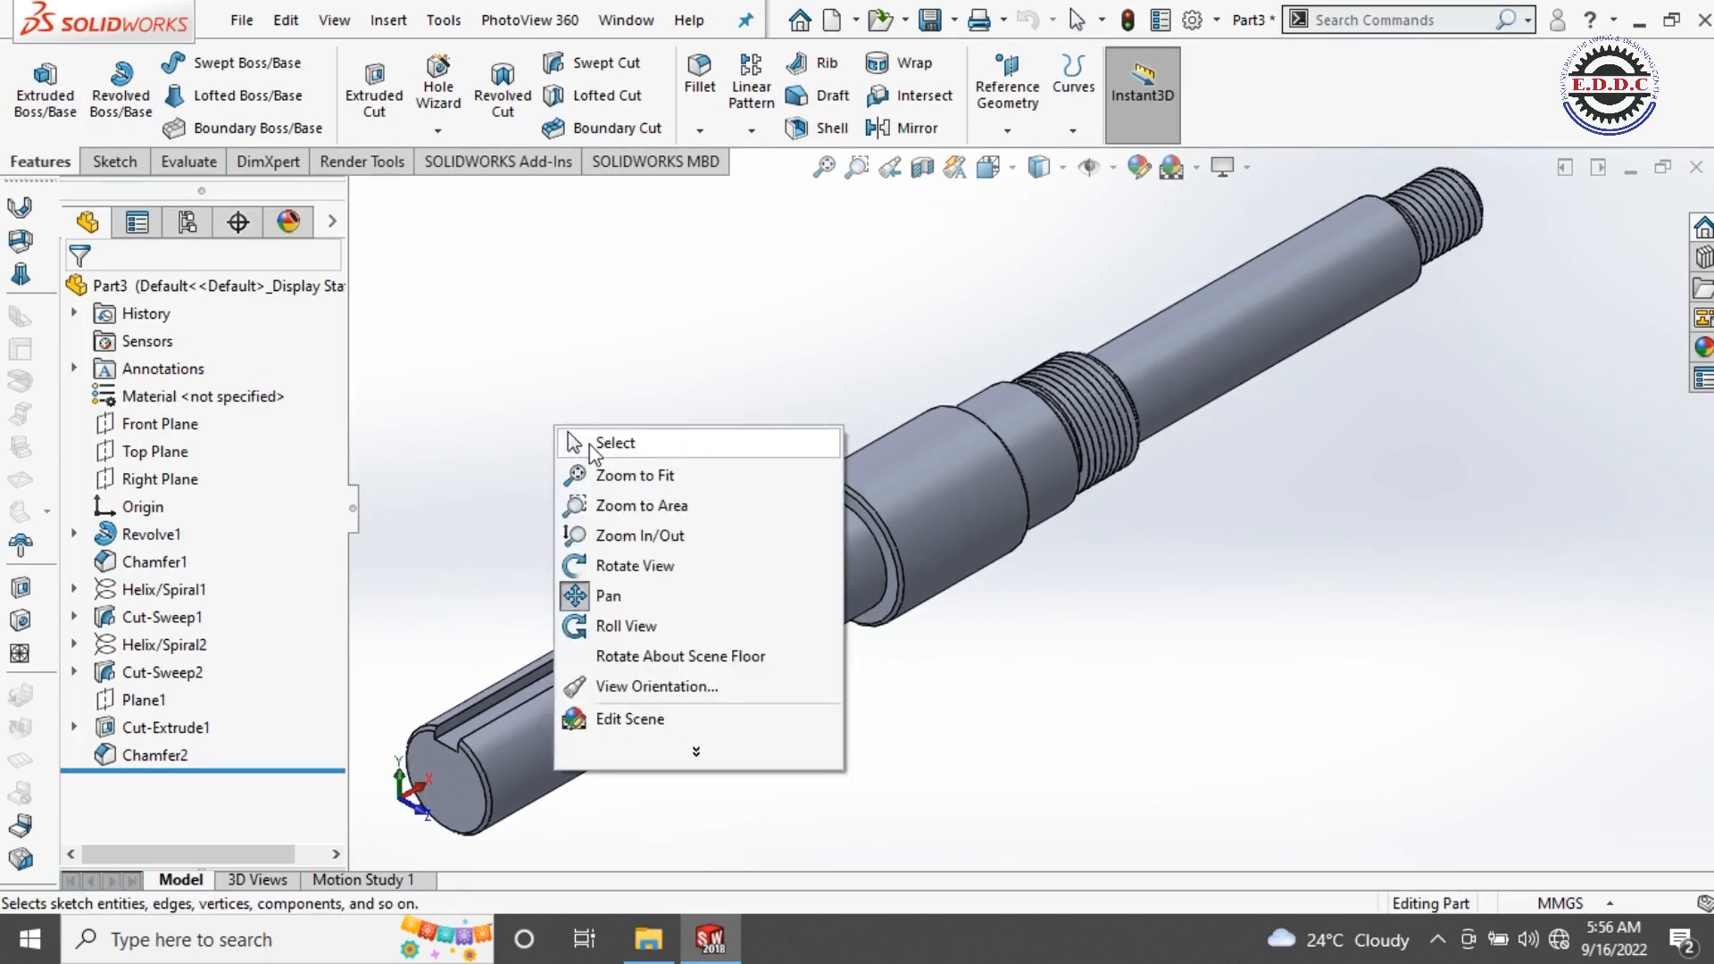
{"action": "left_click", "coordinate": [607, 443]}
Step: Assign Chrome Stainless Steel from the Steel materials to the part
{"action": "right_click", "coordinate": [234, 402]}
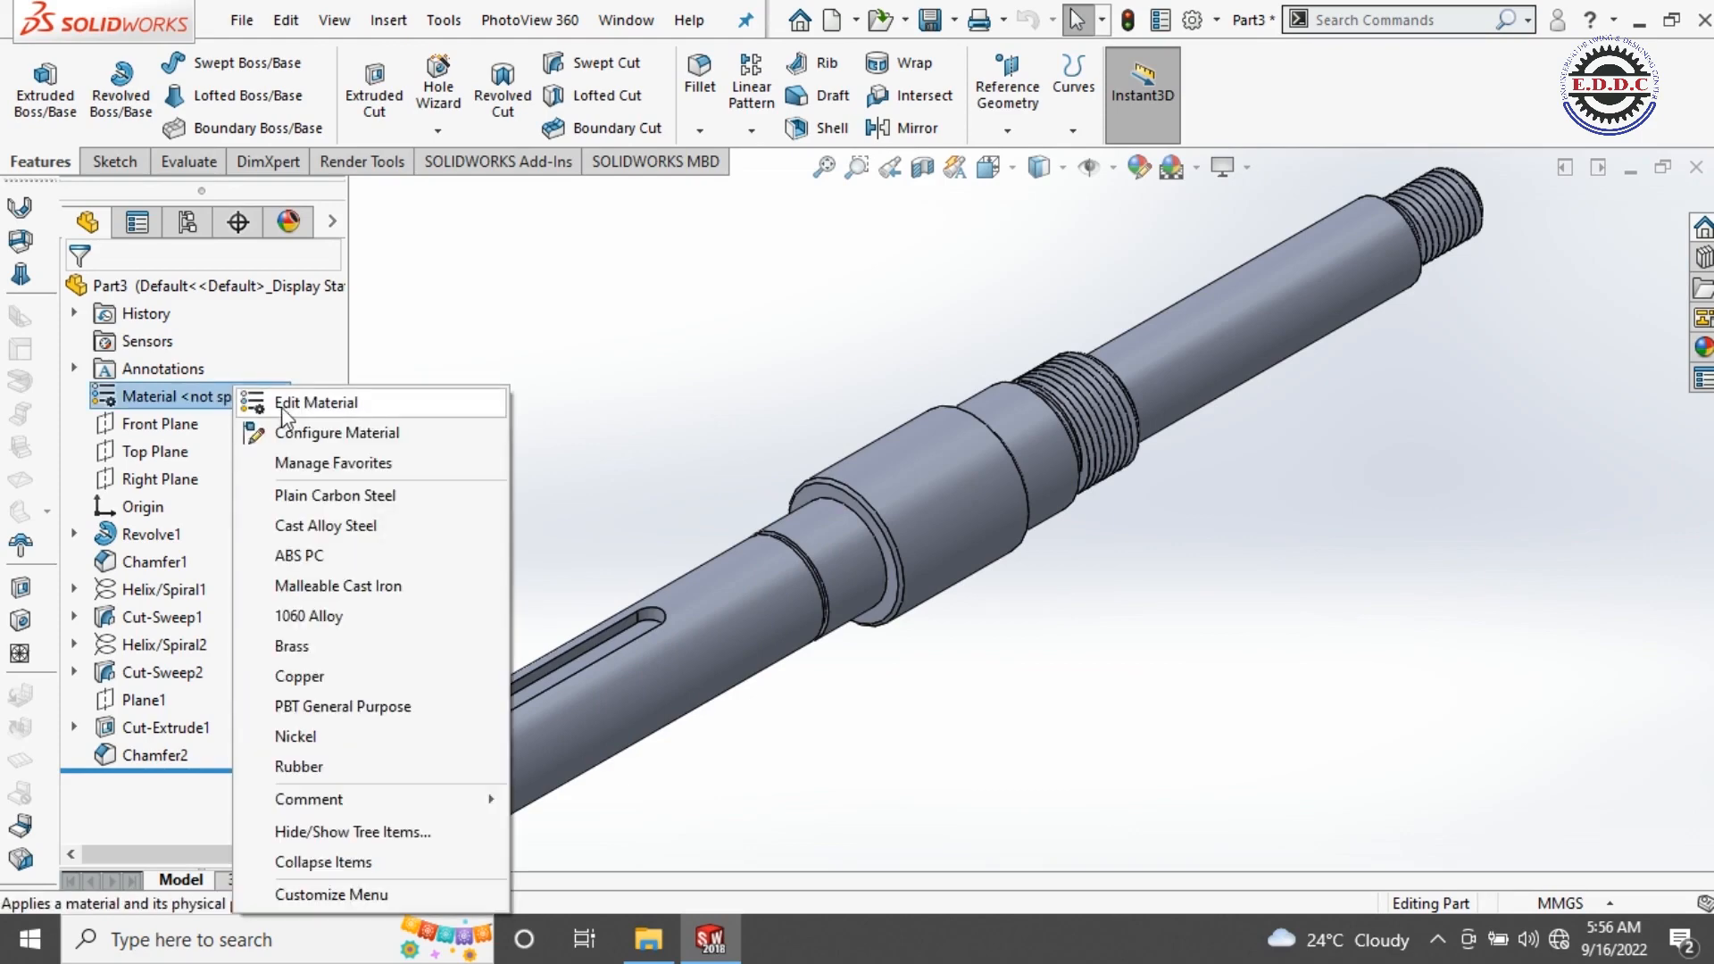
{"action": "key", "text": "Escape"}
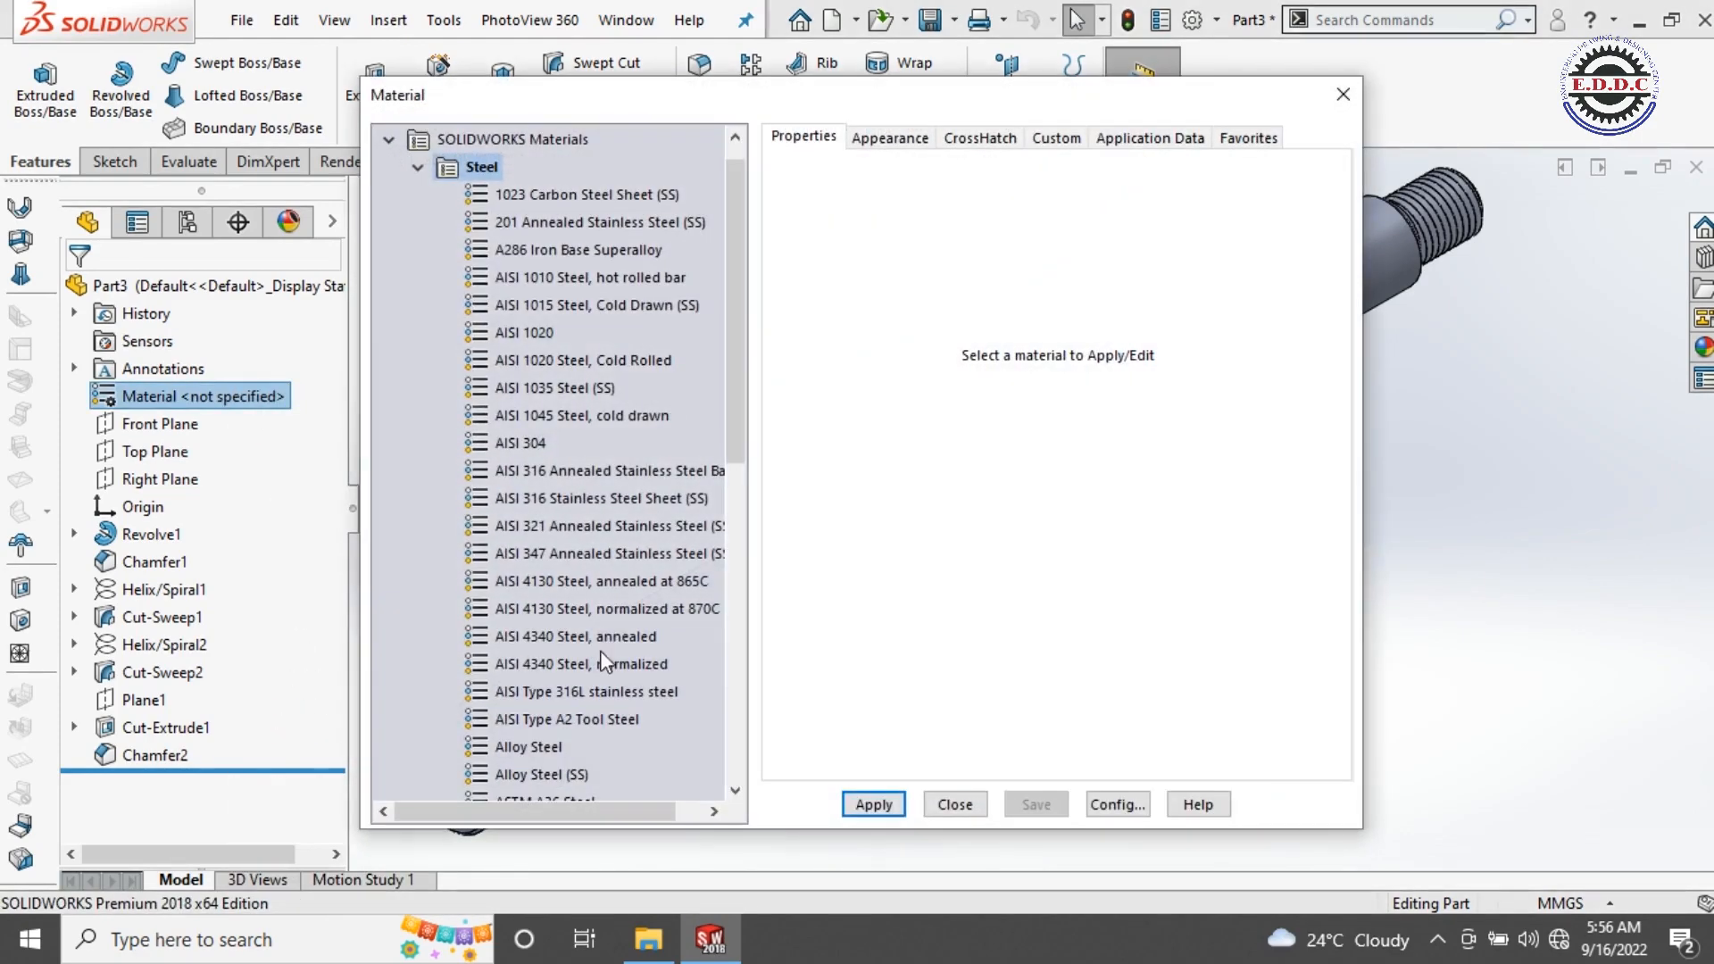
{"action": "left_click_drag", "start_coordinate": [745, 441], "coordinate": [750, 568]}
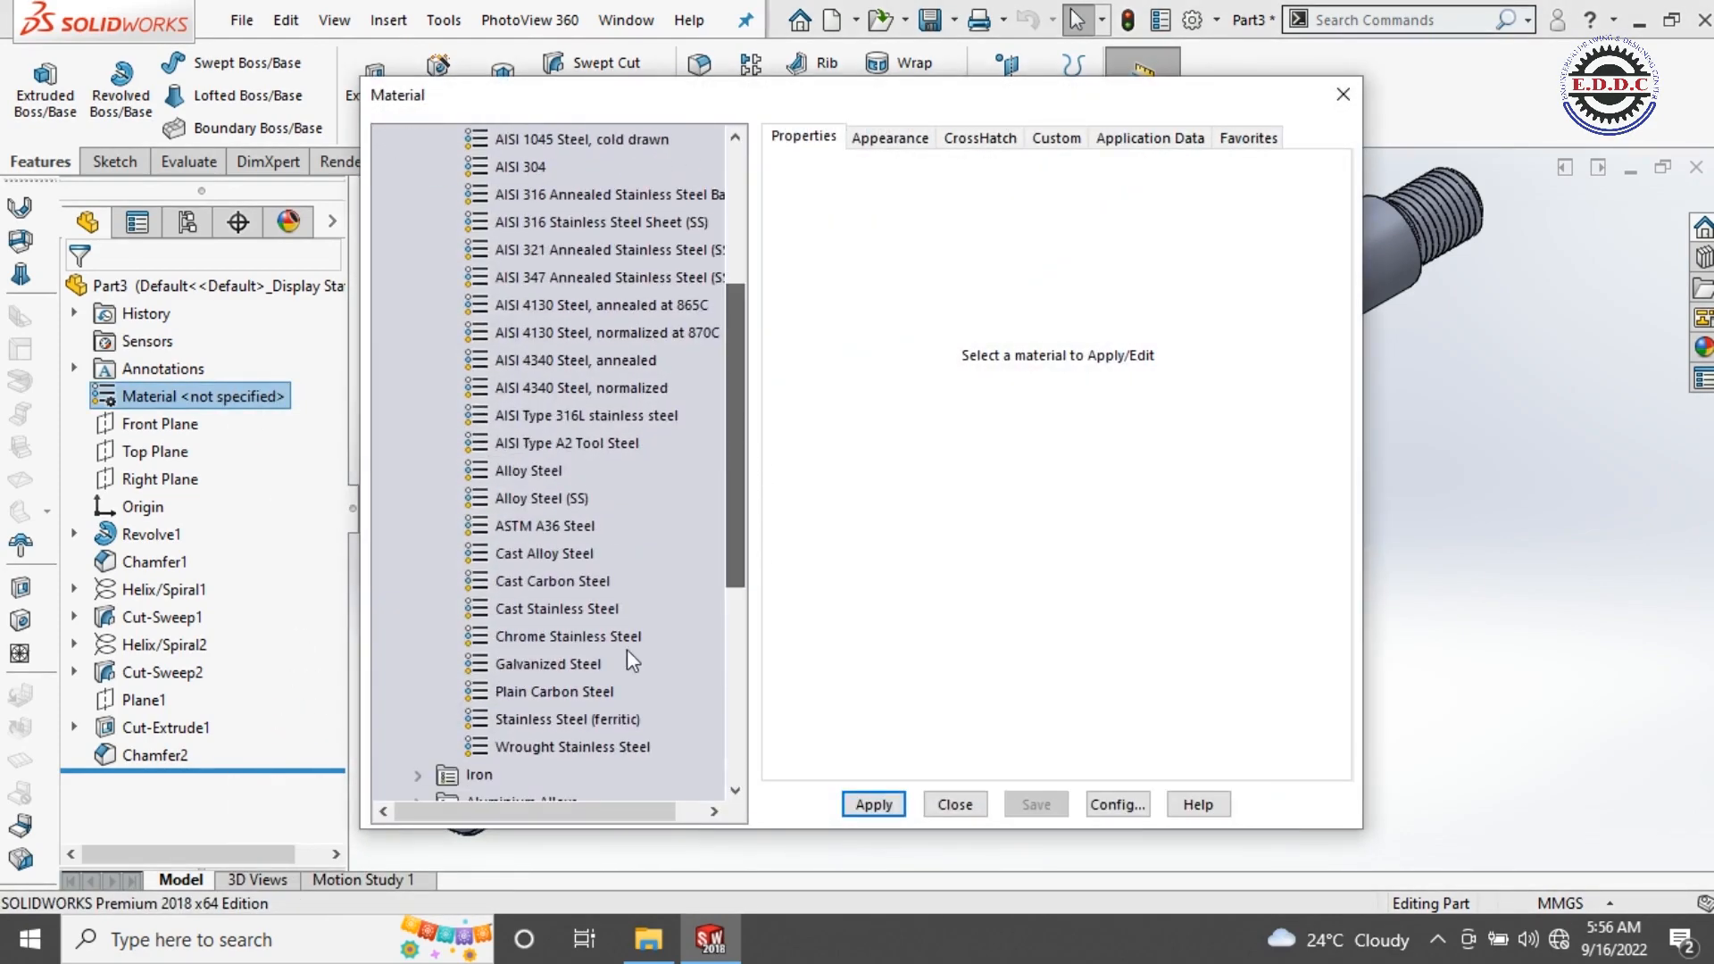
{"action": "left_click", "coordinate": [600, 645]}
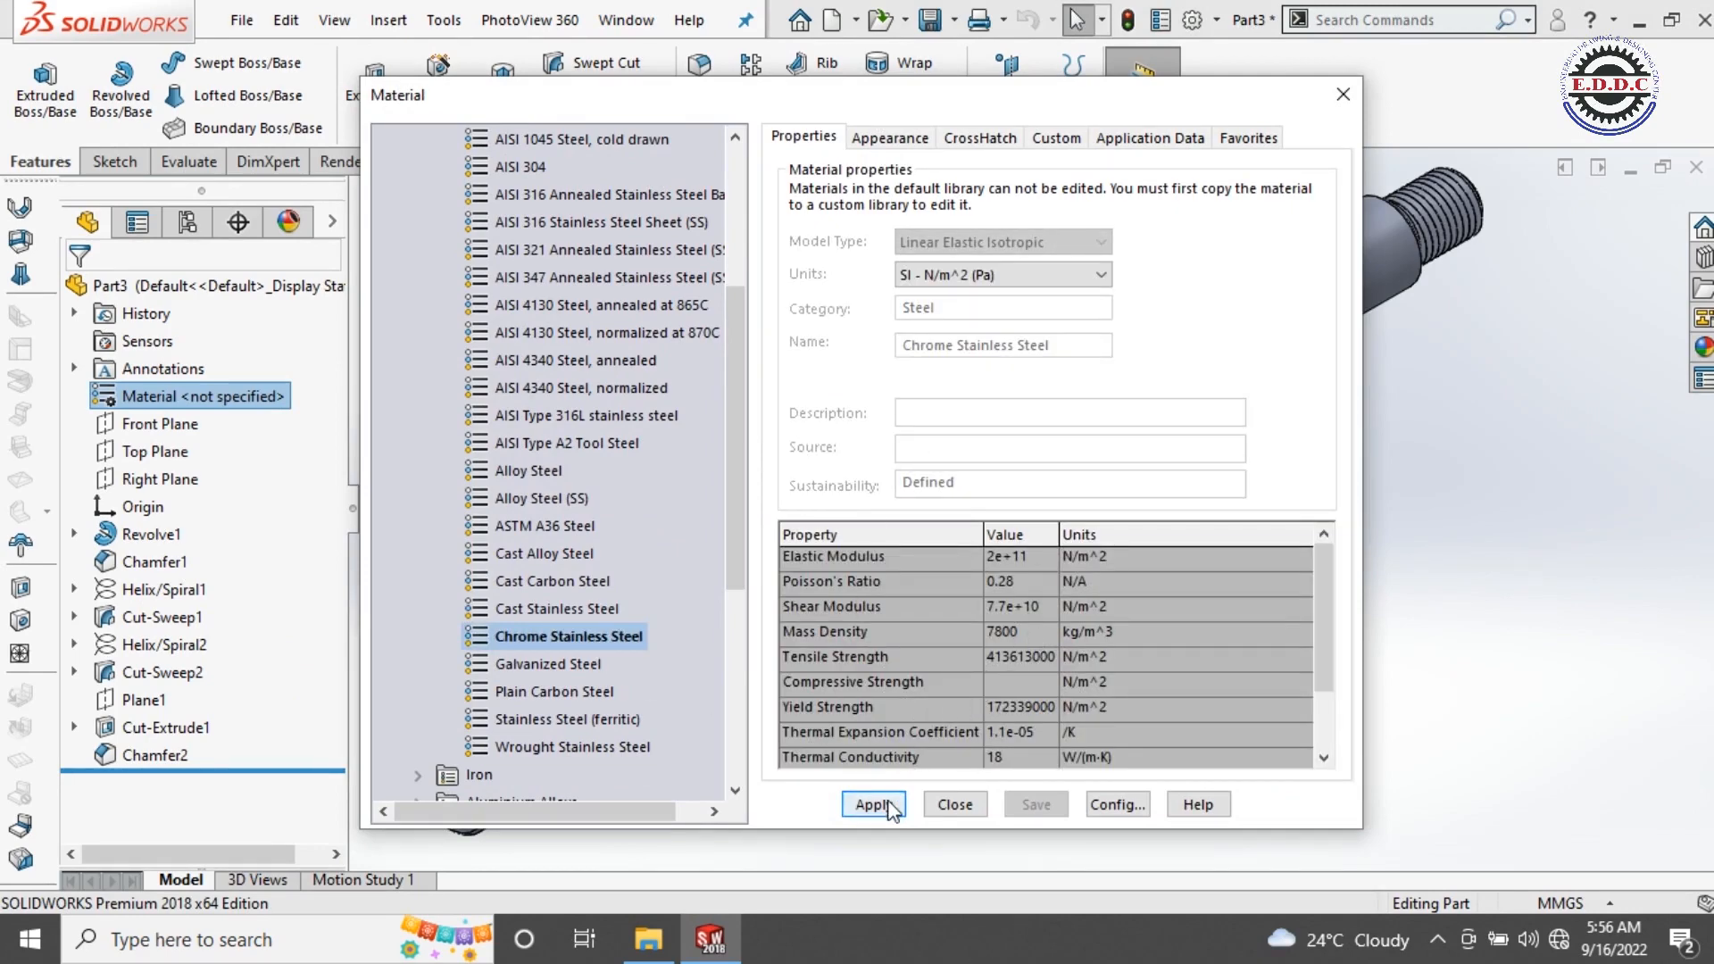
{"action": "left_click", "coordinate": [874, 805]}
{"action": "left_click", "coordinate": [955, 804]}
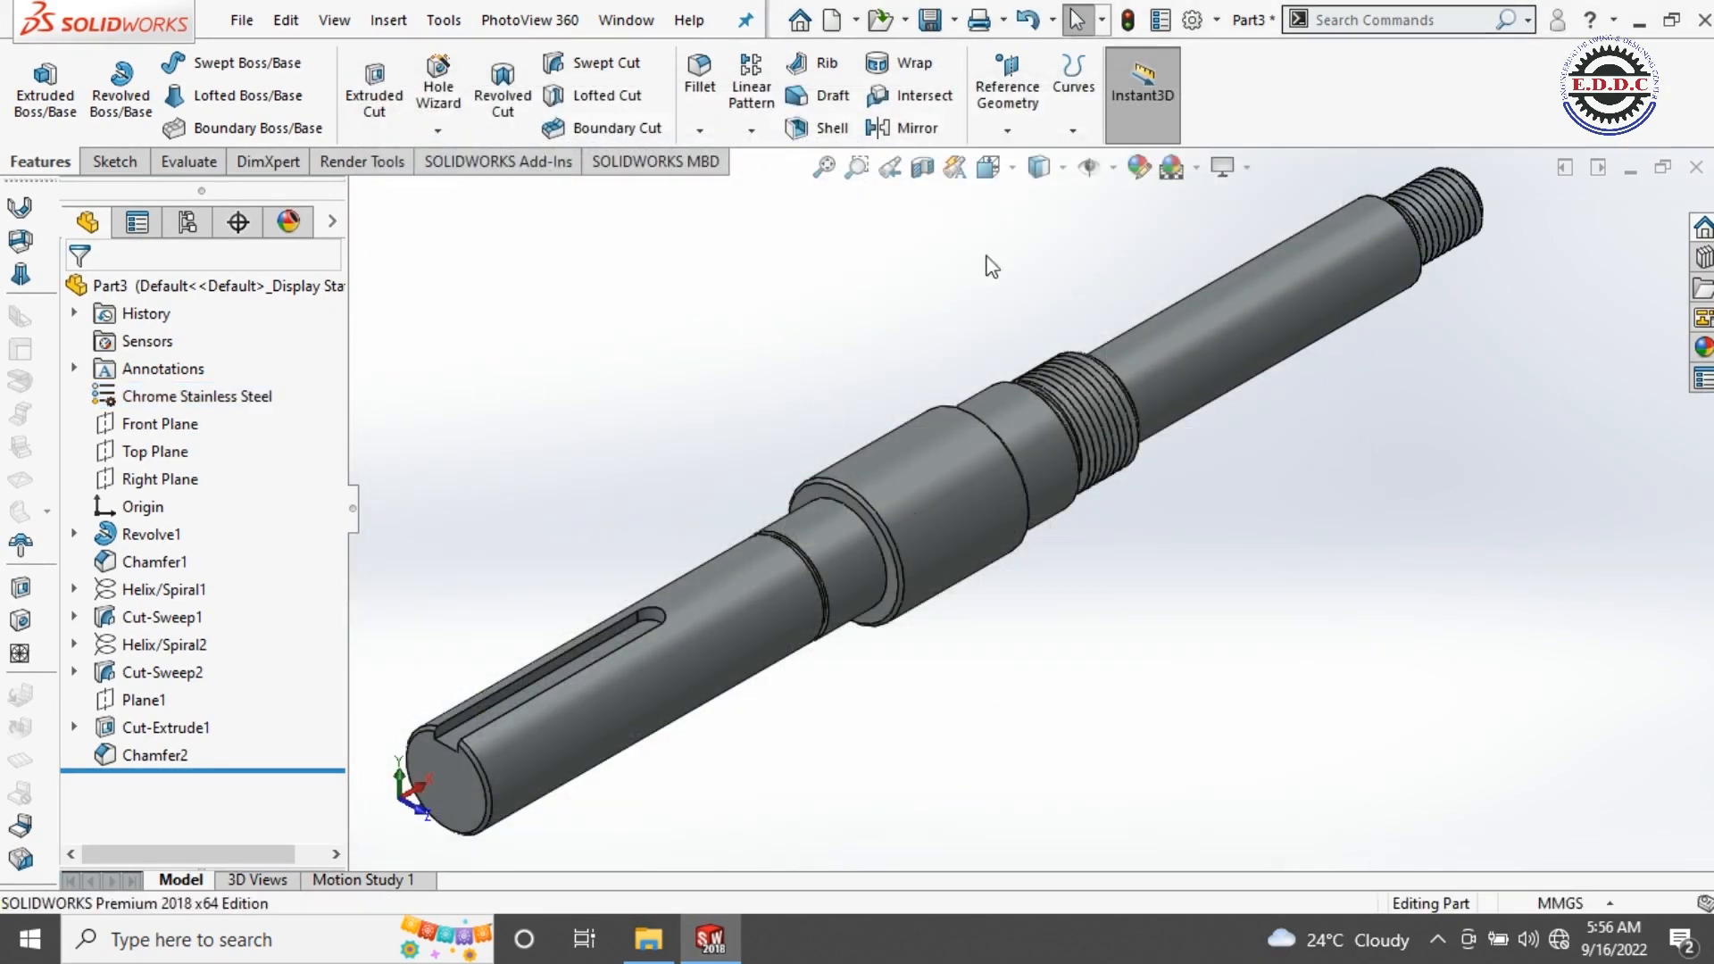
Step: Review the PhotoView 360 output image options and accept them as they are
{"action": "left_click", "coordinate": [1198, 166]}
{"action": "left_click", "coordinate": [361, 161]}
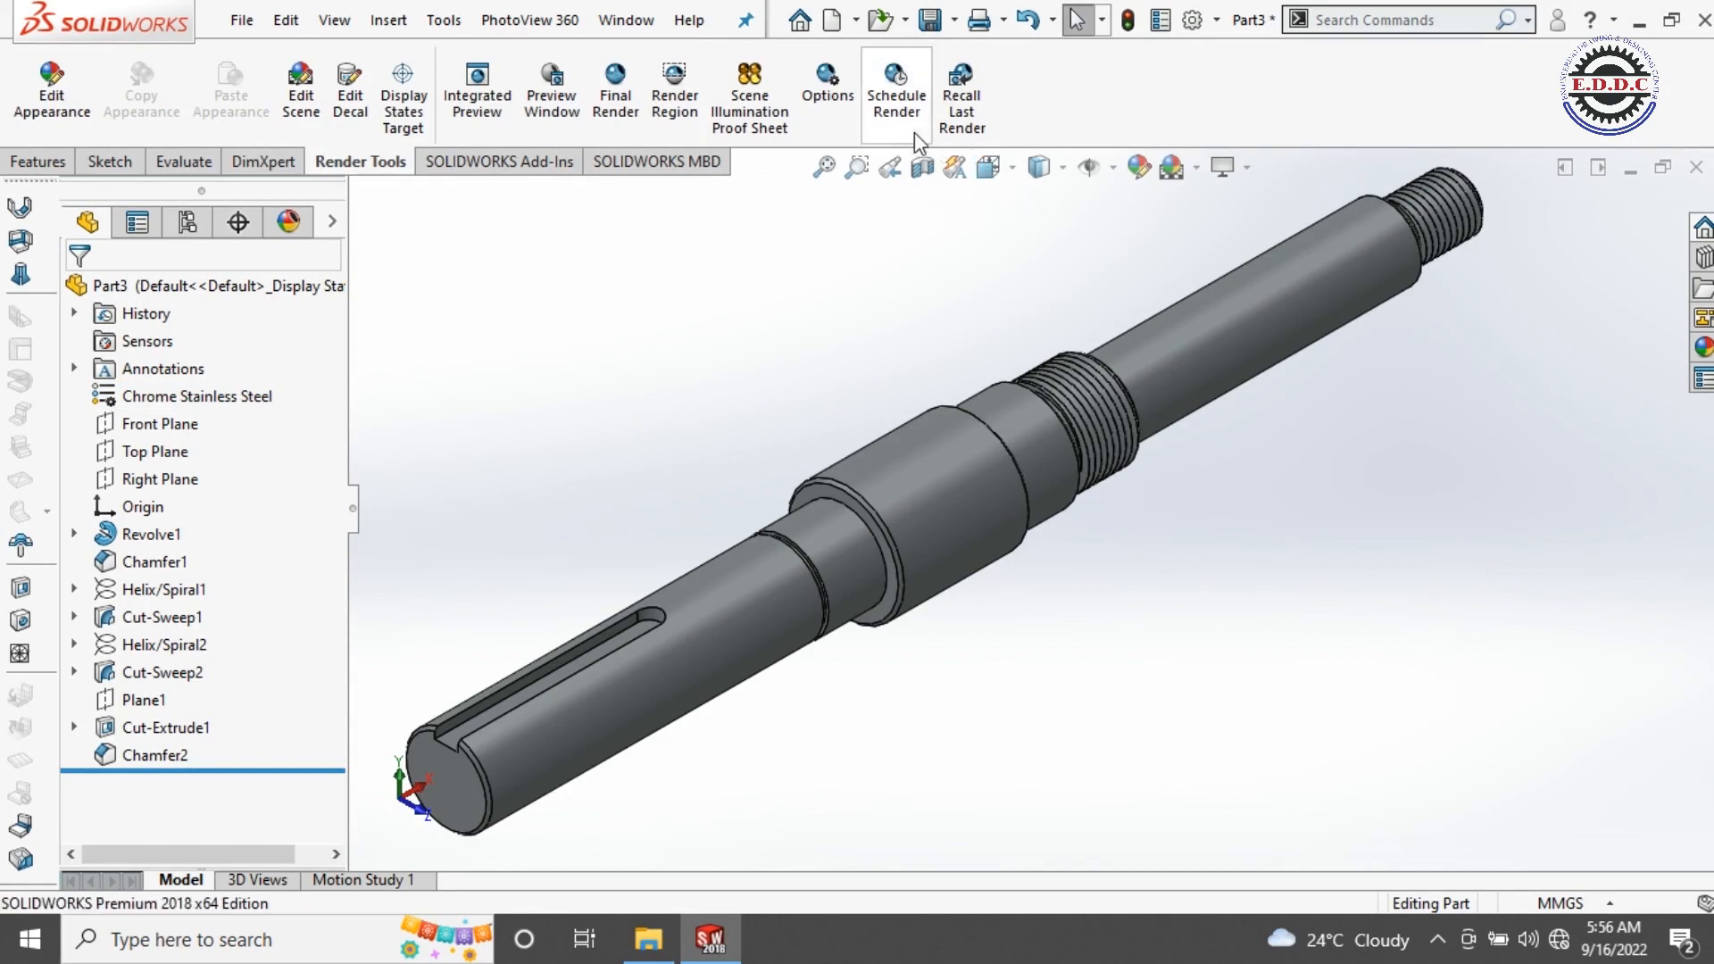
{"action": "left_click", "coordinate": [828, 89]}
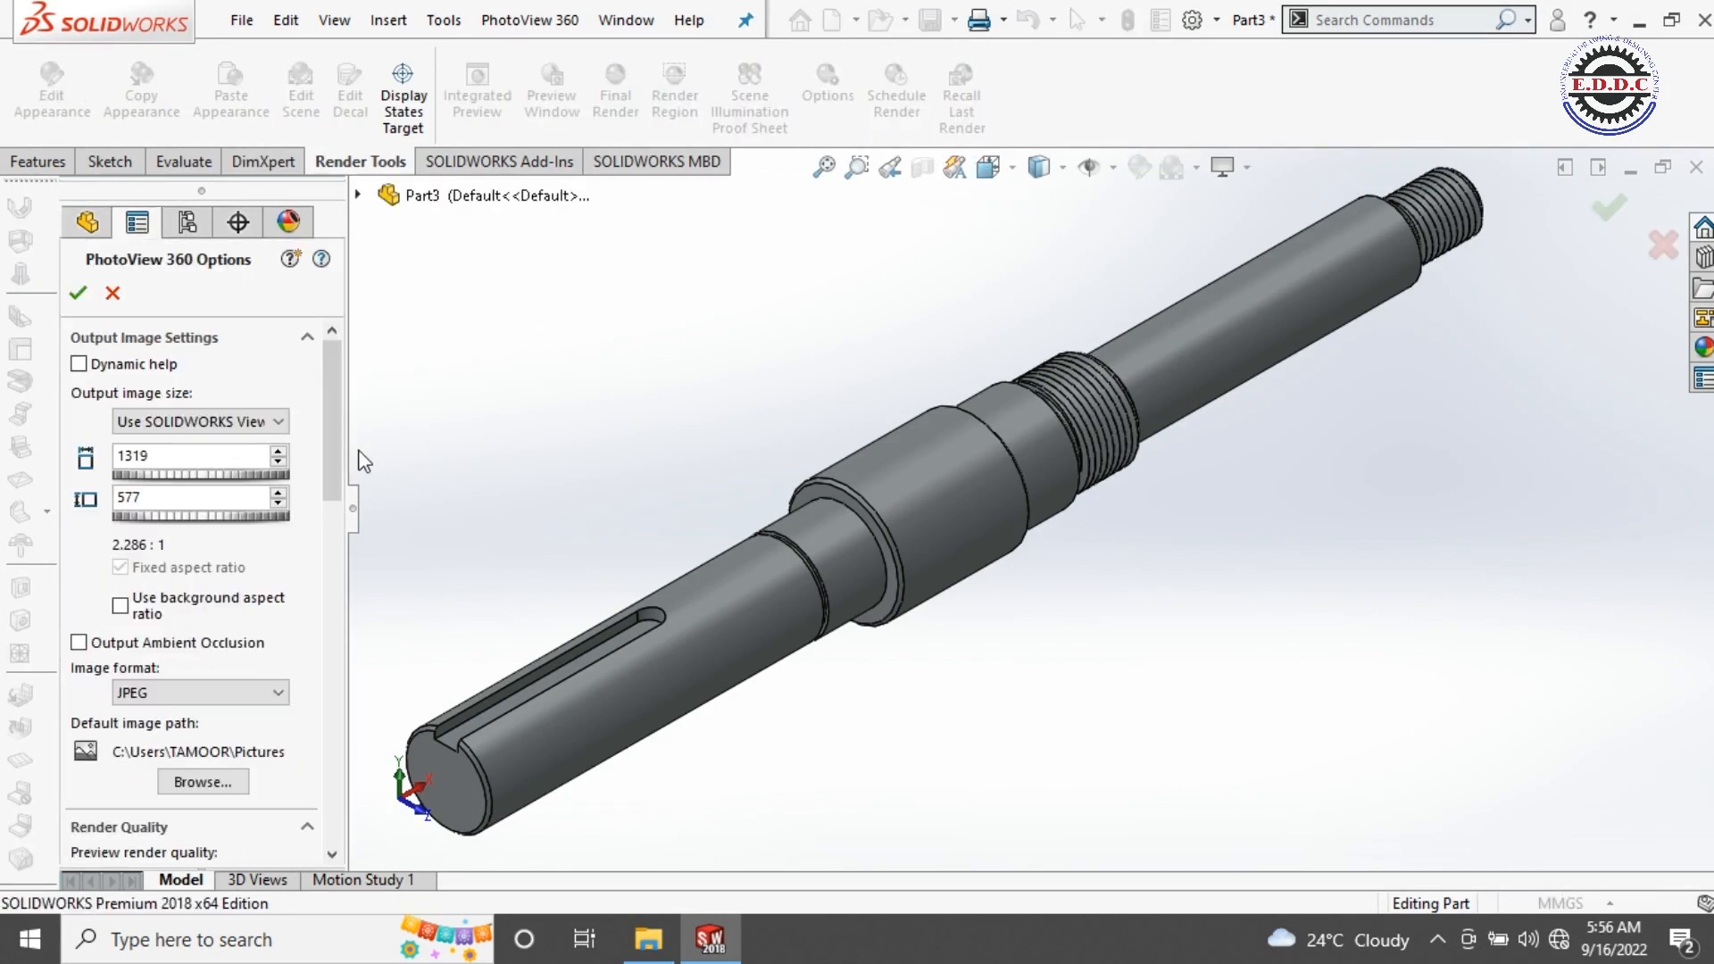
{"action": "left_click_drag", "start_coordinate": [334, 432], "coordinate": [370, 419]}
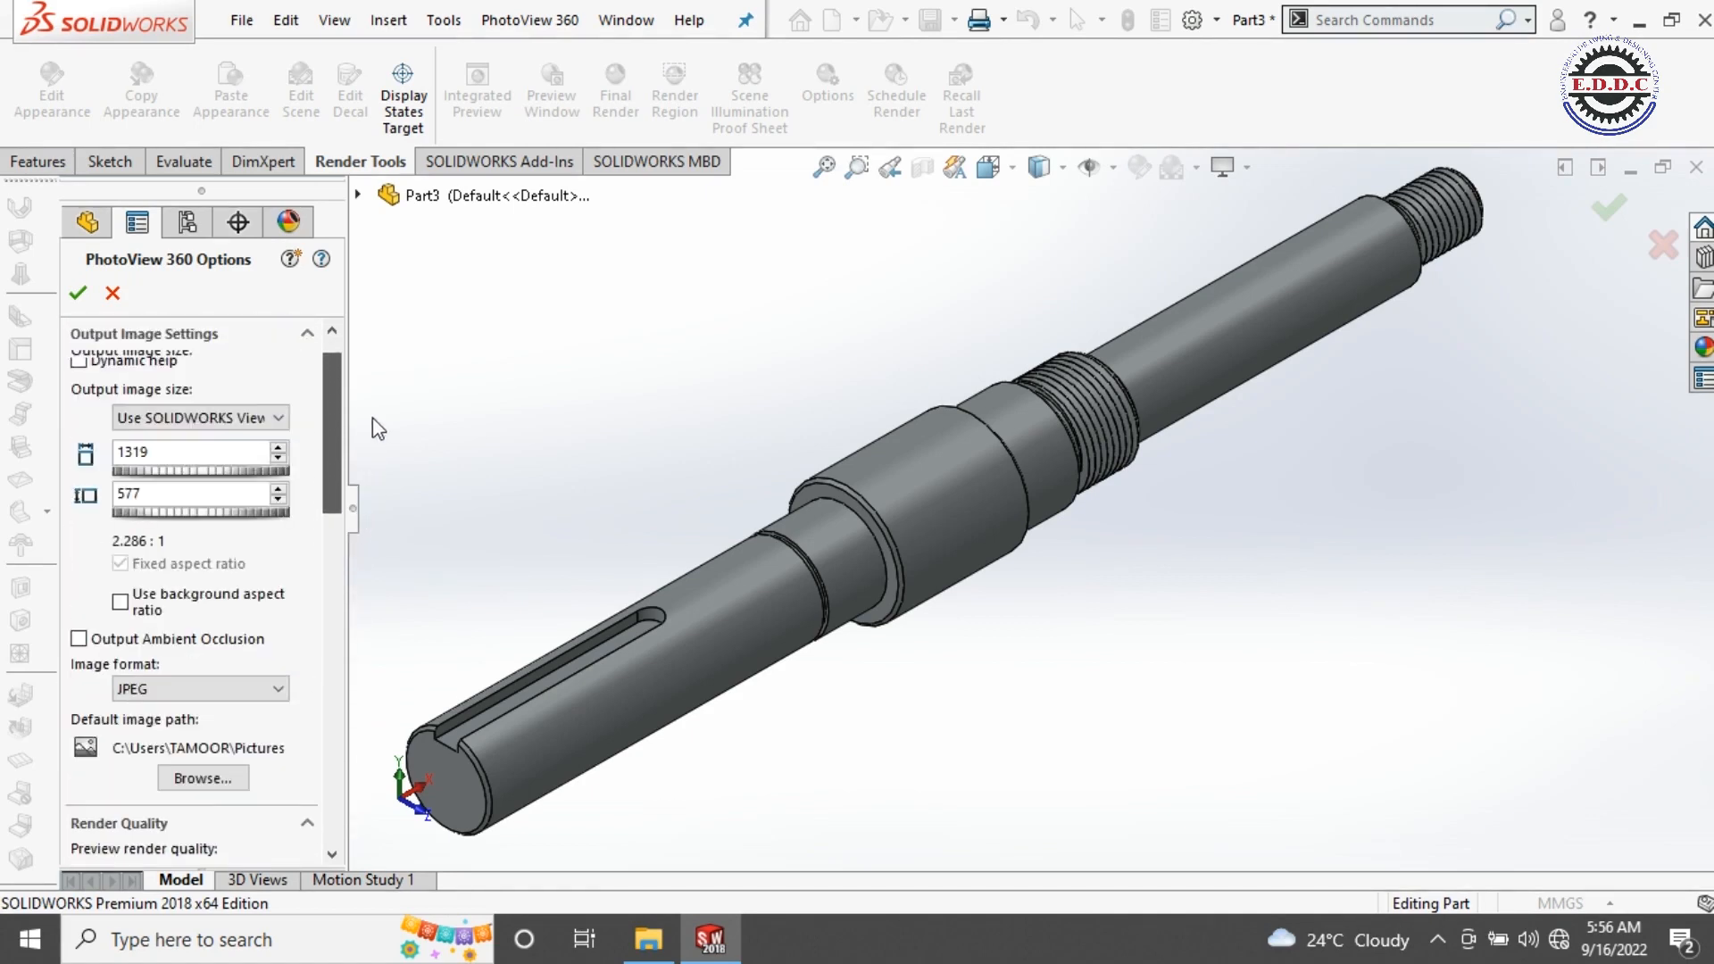
{"action": "left_click", "coordinate": [77, 293]}
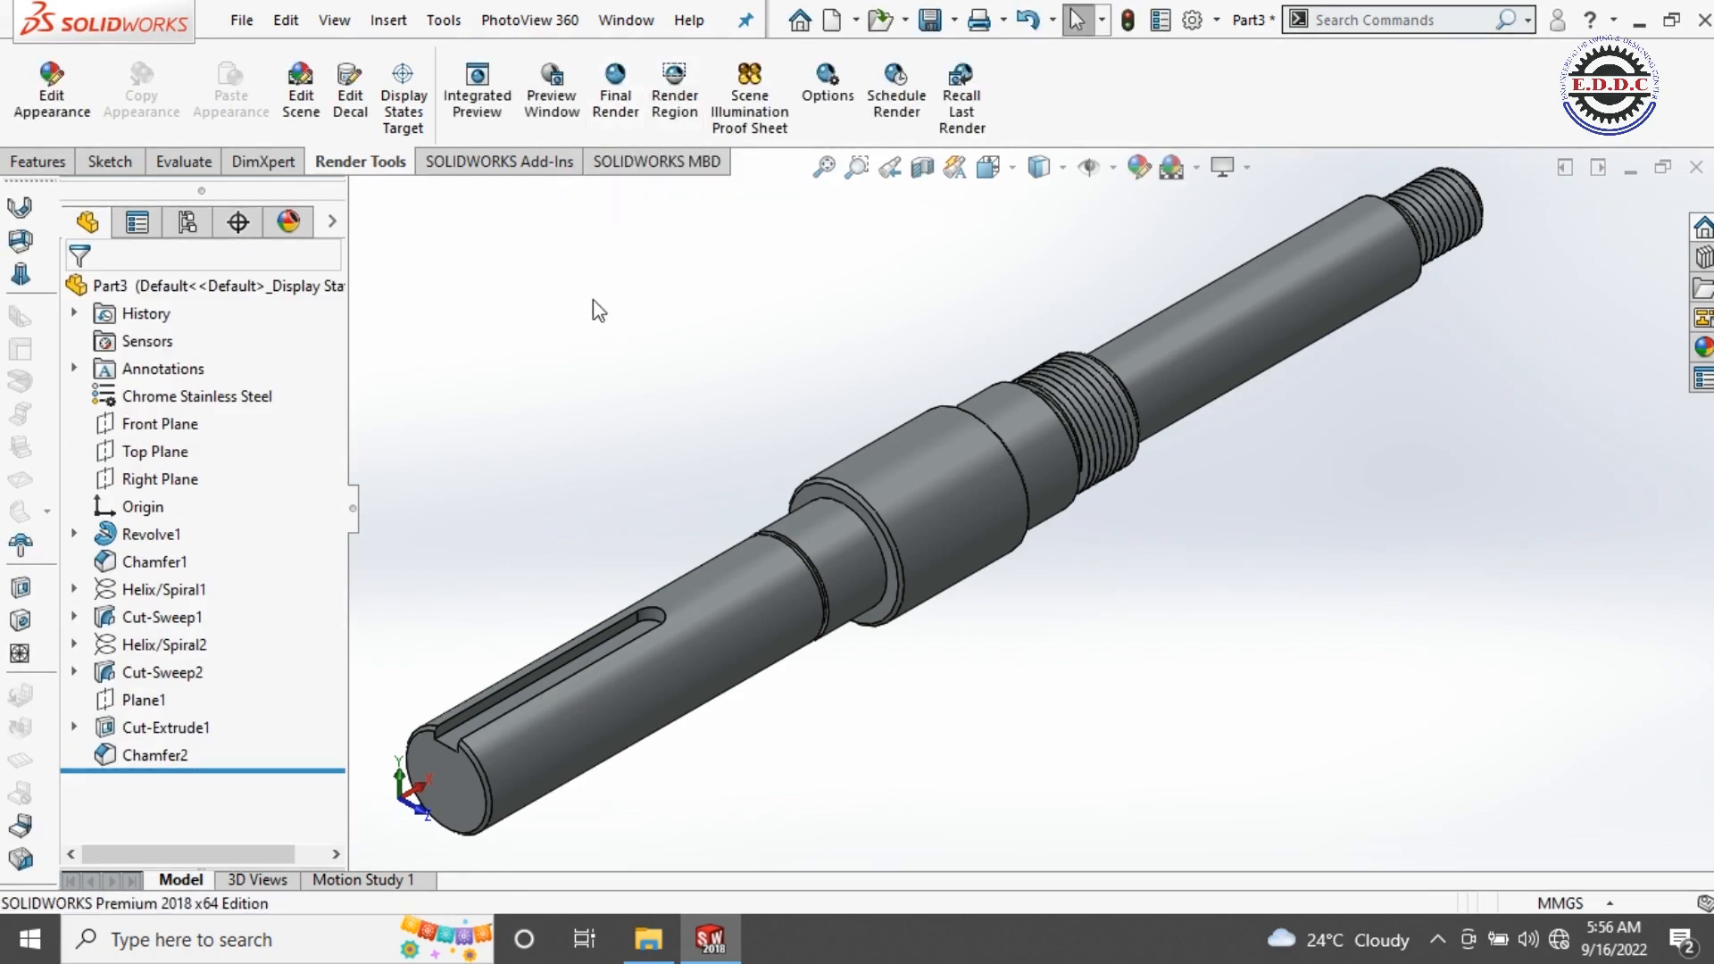
Step: Start an integrated render preview of the shaft, continuing without a camera or perspective
{"action": "left_click", "coordinate": [476, 94]}
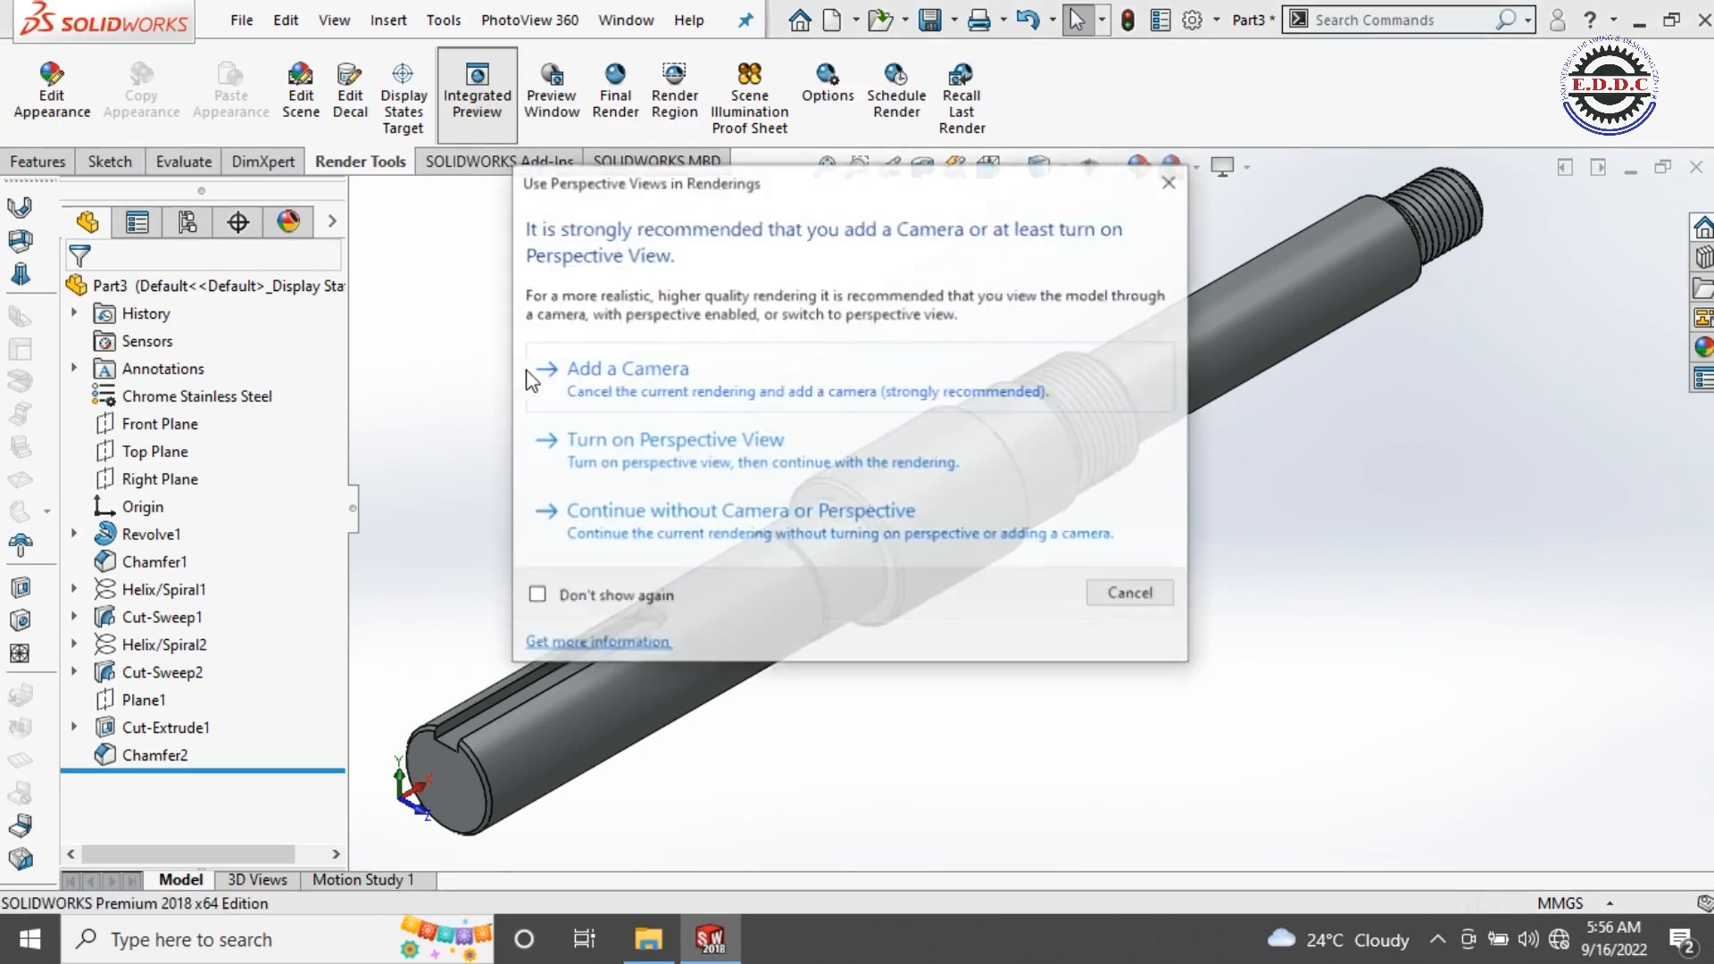
{"action": "left_click", "coordinate": [648, 510]}
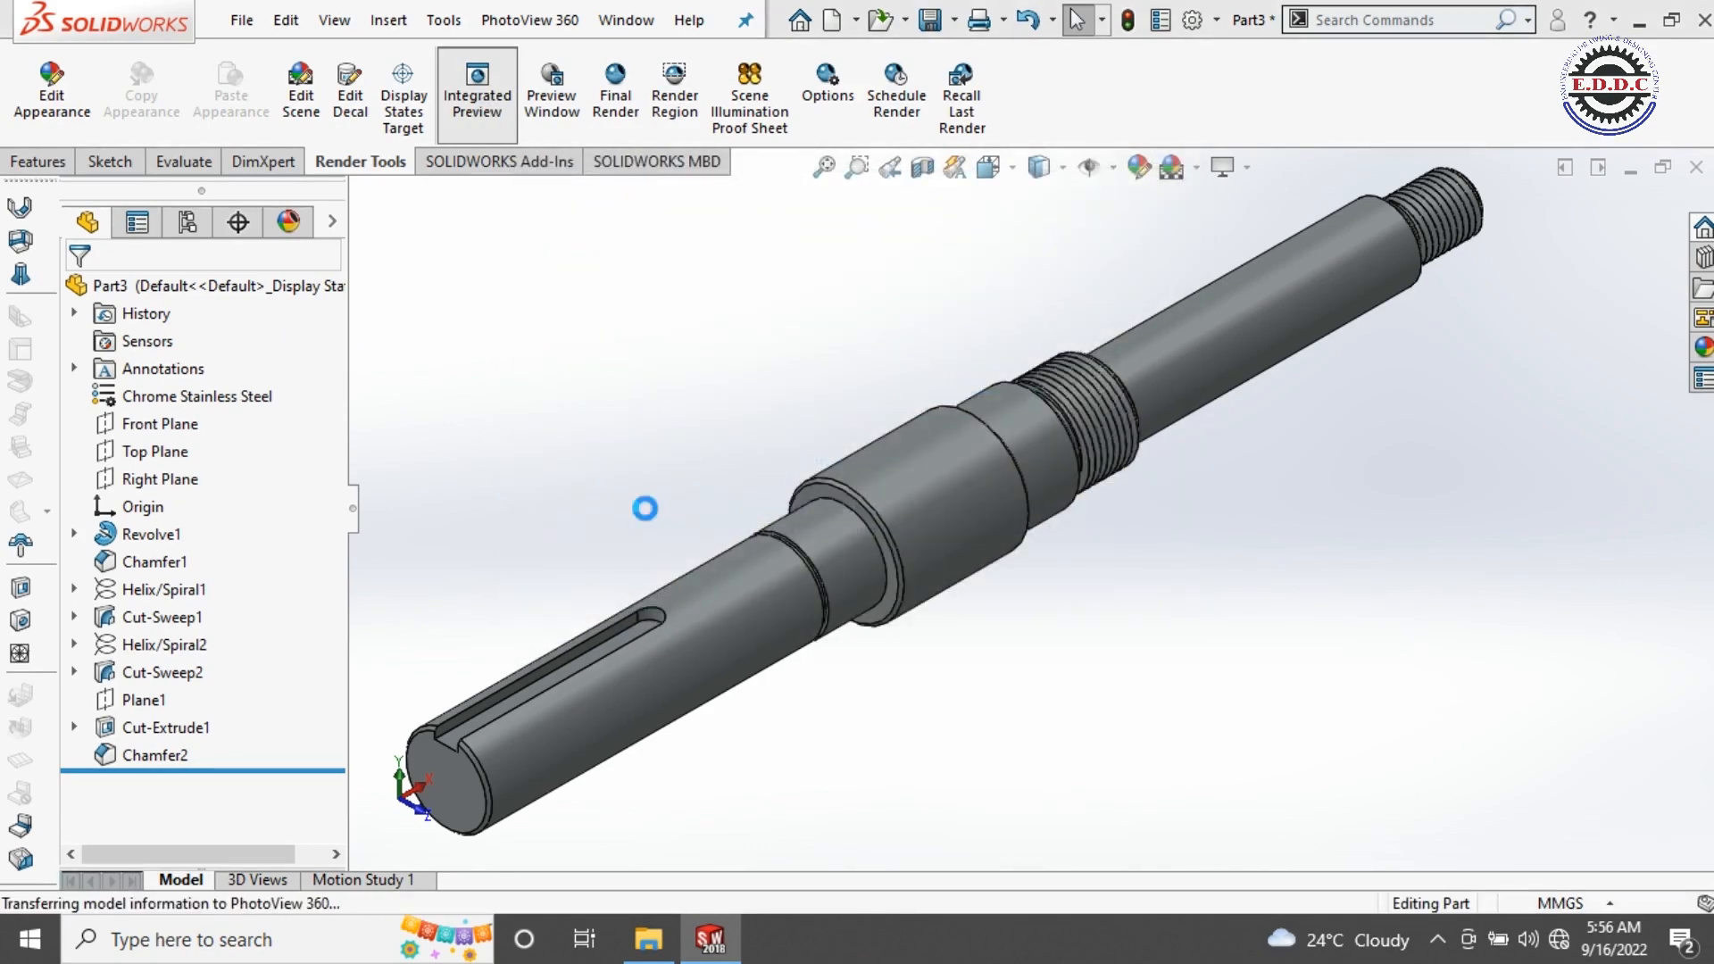